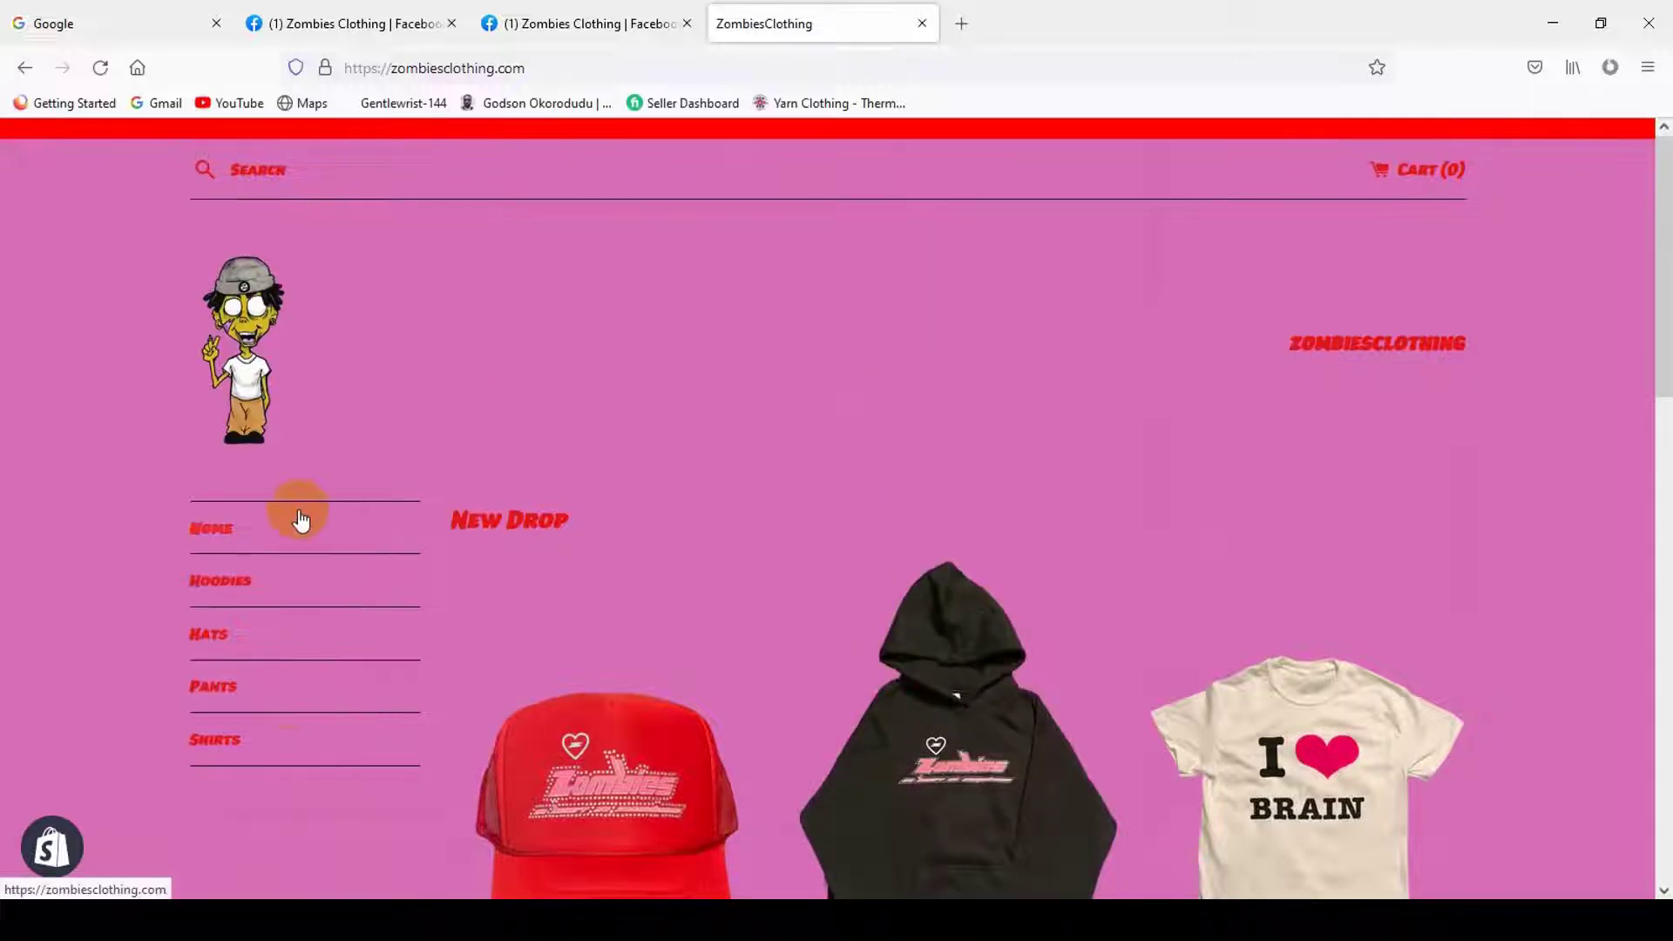
# - Copy the zombiesclothing.com address from the storefront's address bar and open a new blank tab
pyautogui.click(645, 75)
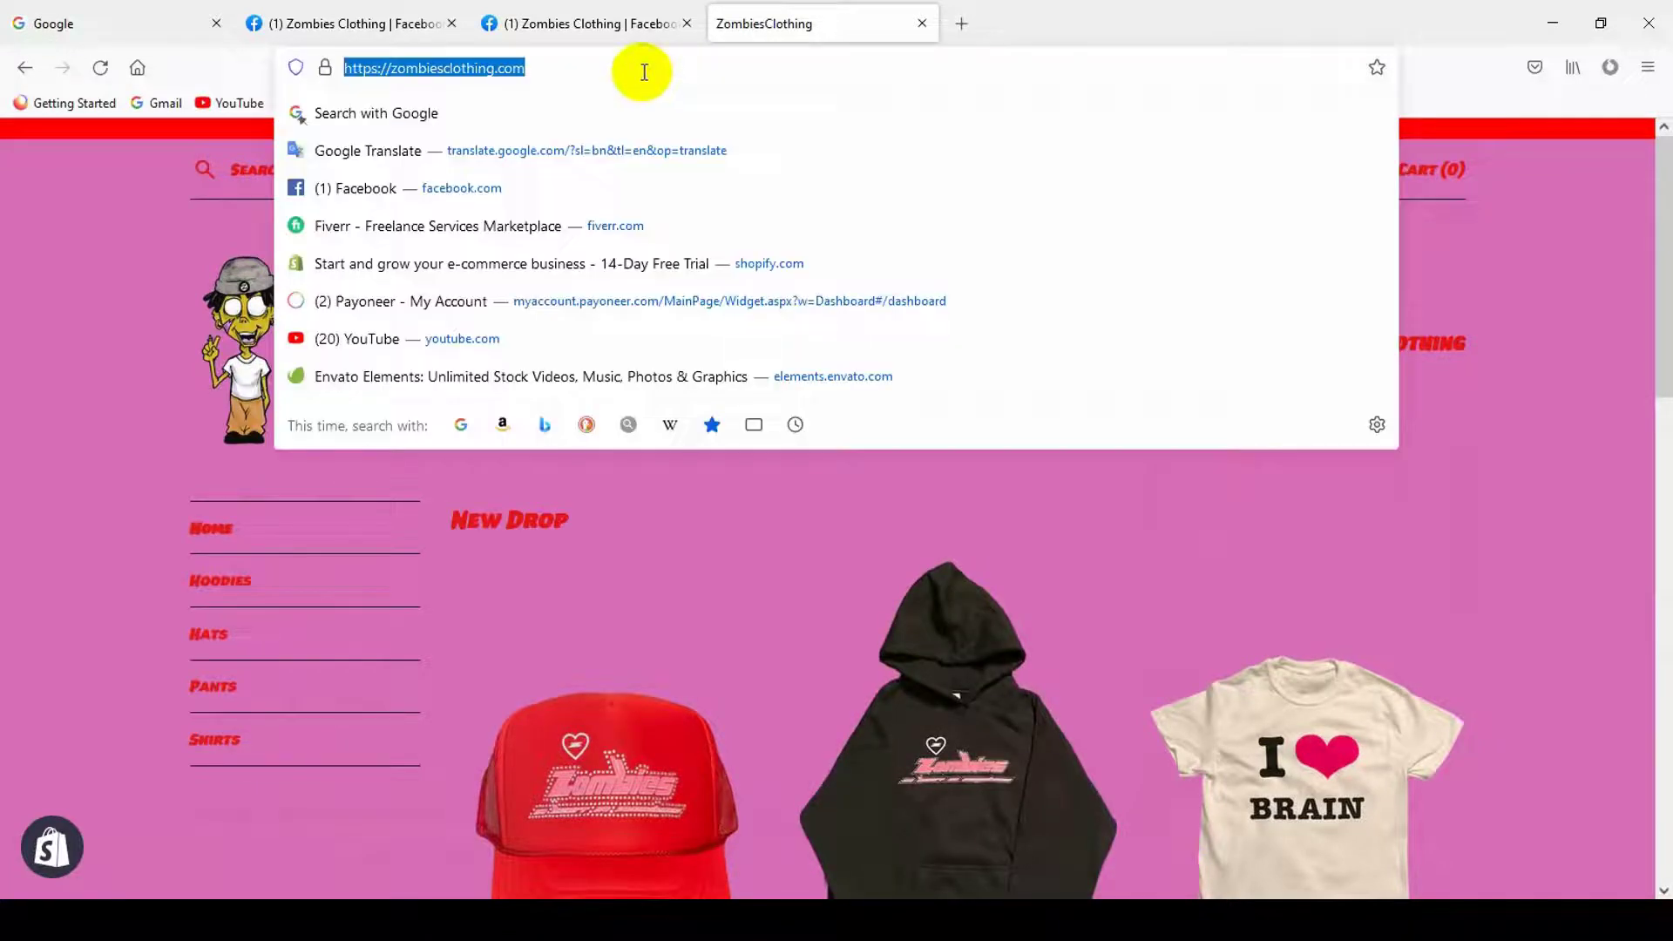
pyautogui.rightClick(644, 72)
pyautogui.click(598, 66)
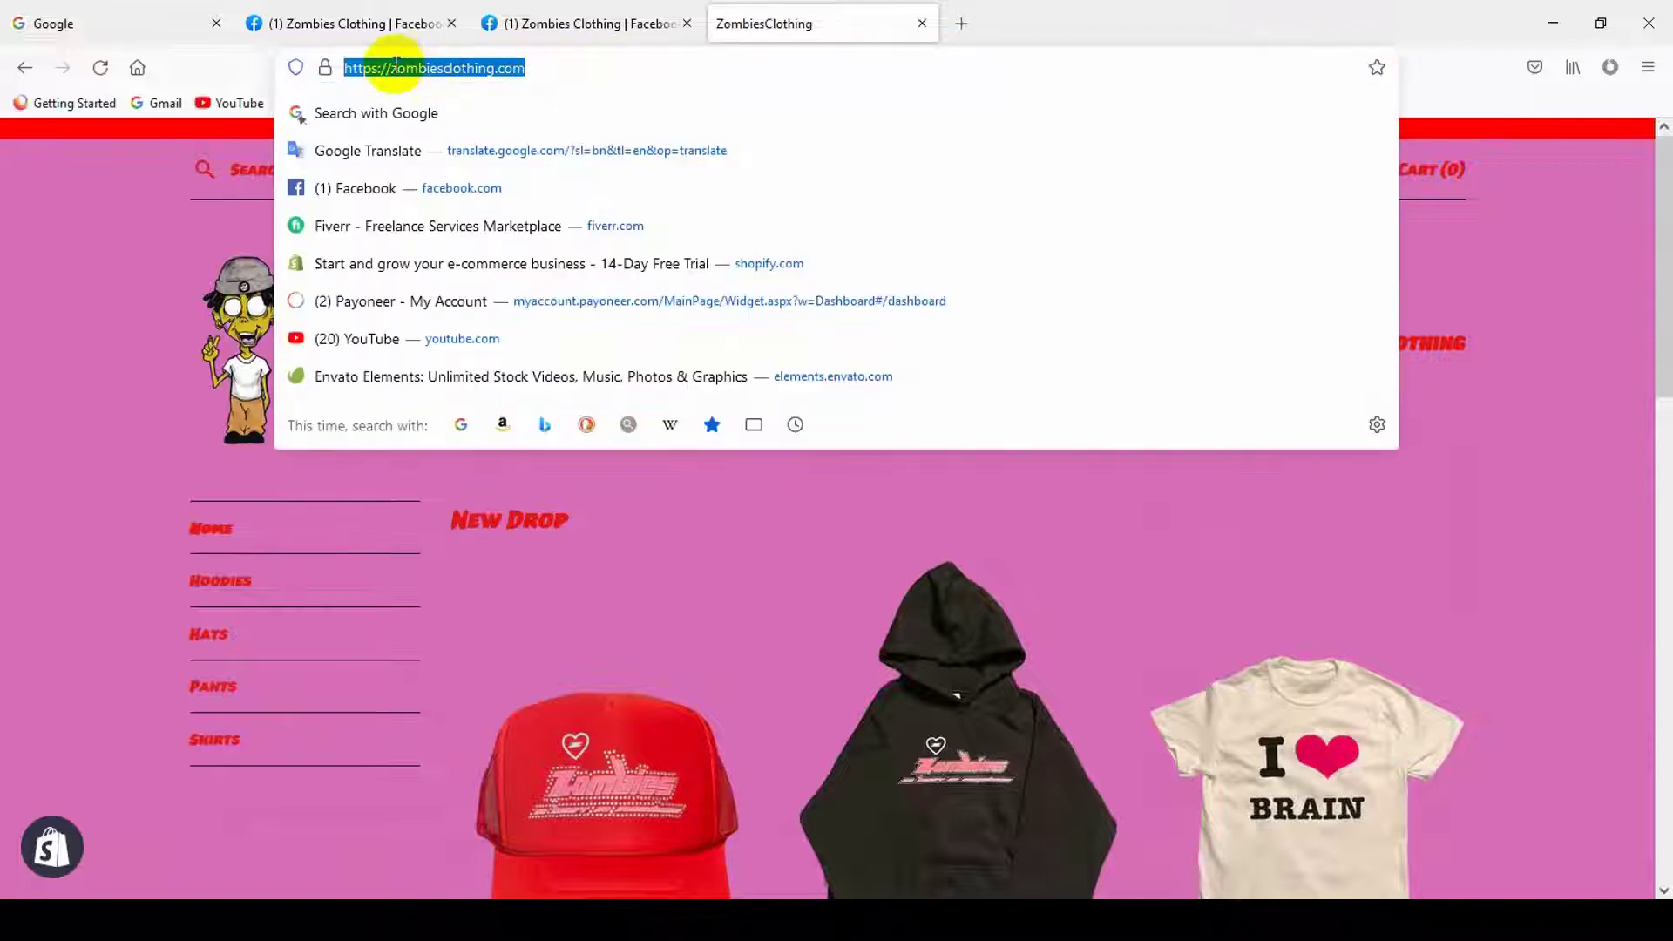
pyautogui.click(395, 66)
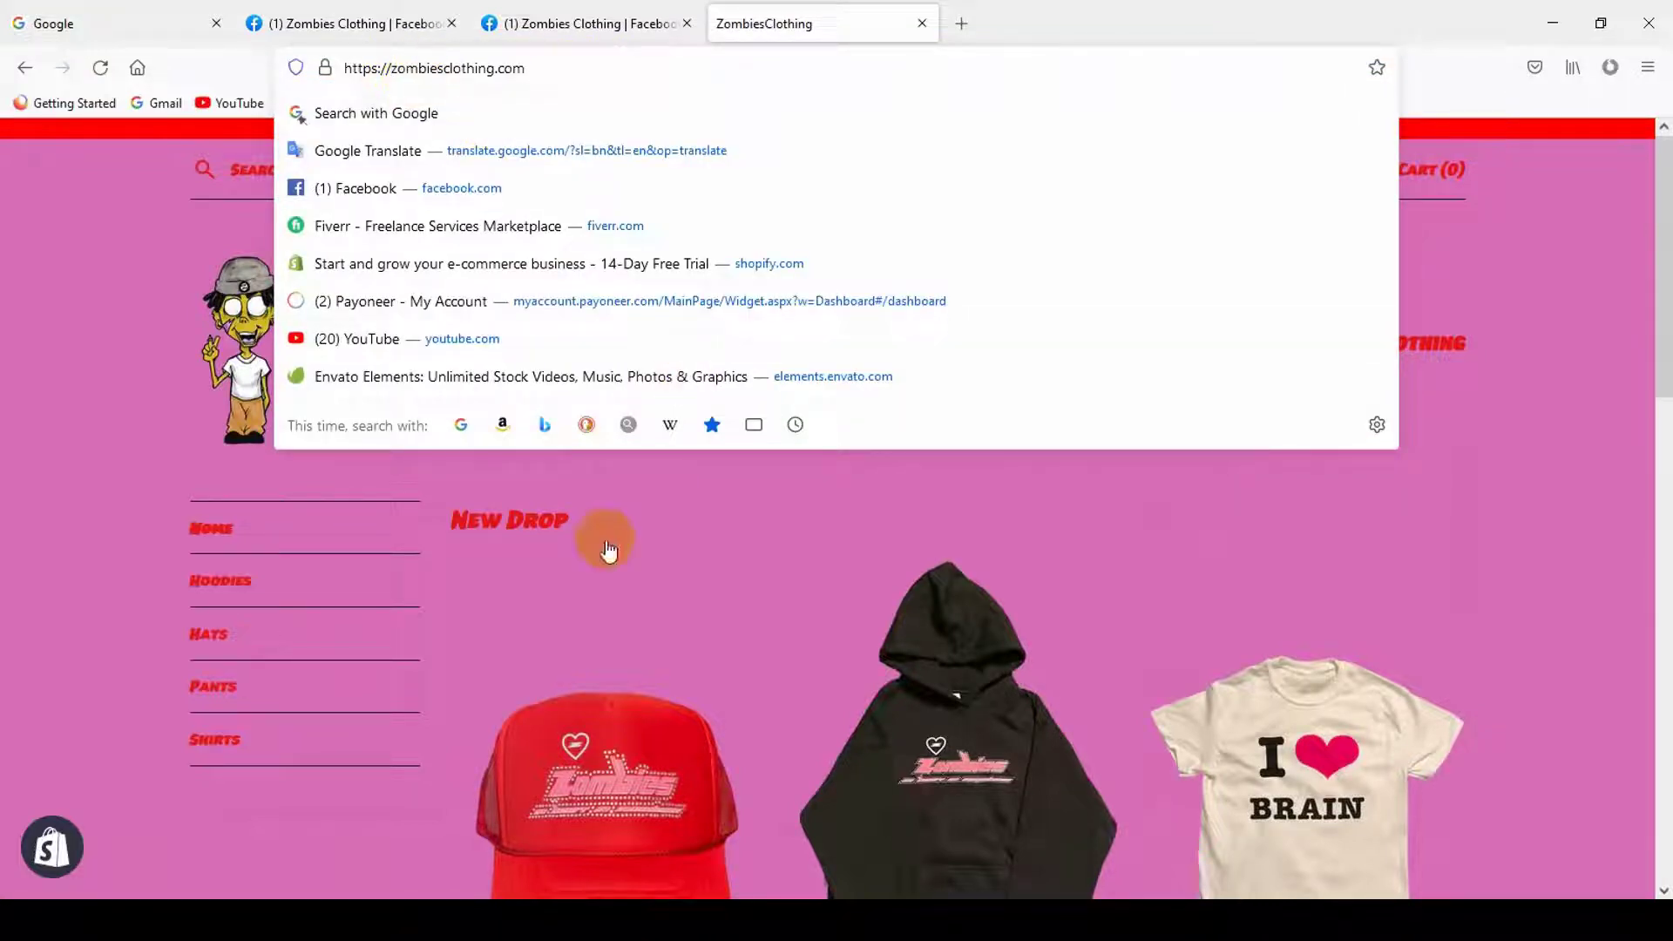
pyautogui.hotkey('ctrl', 'shift', 'Tab')
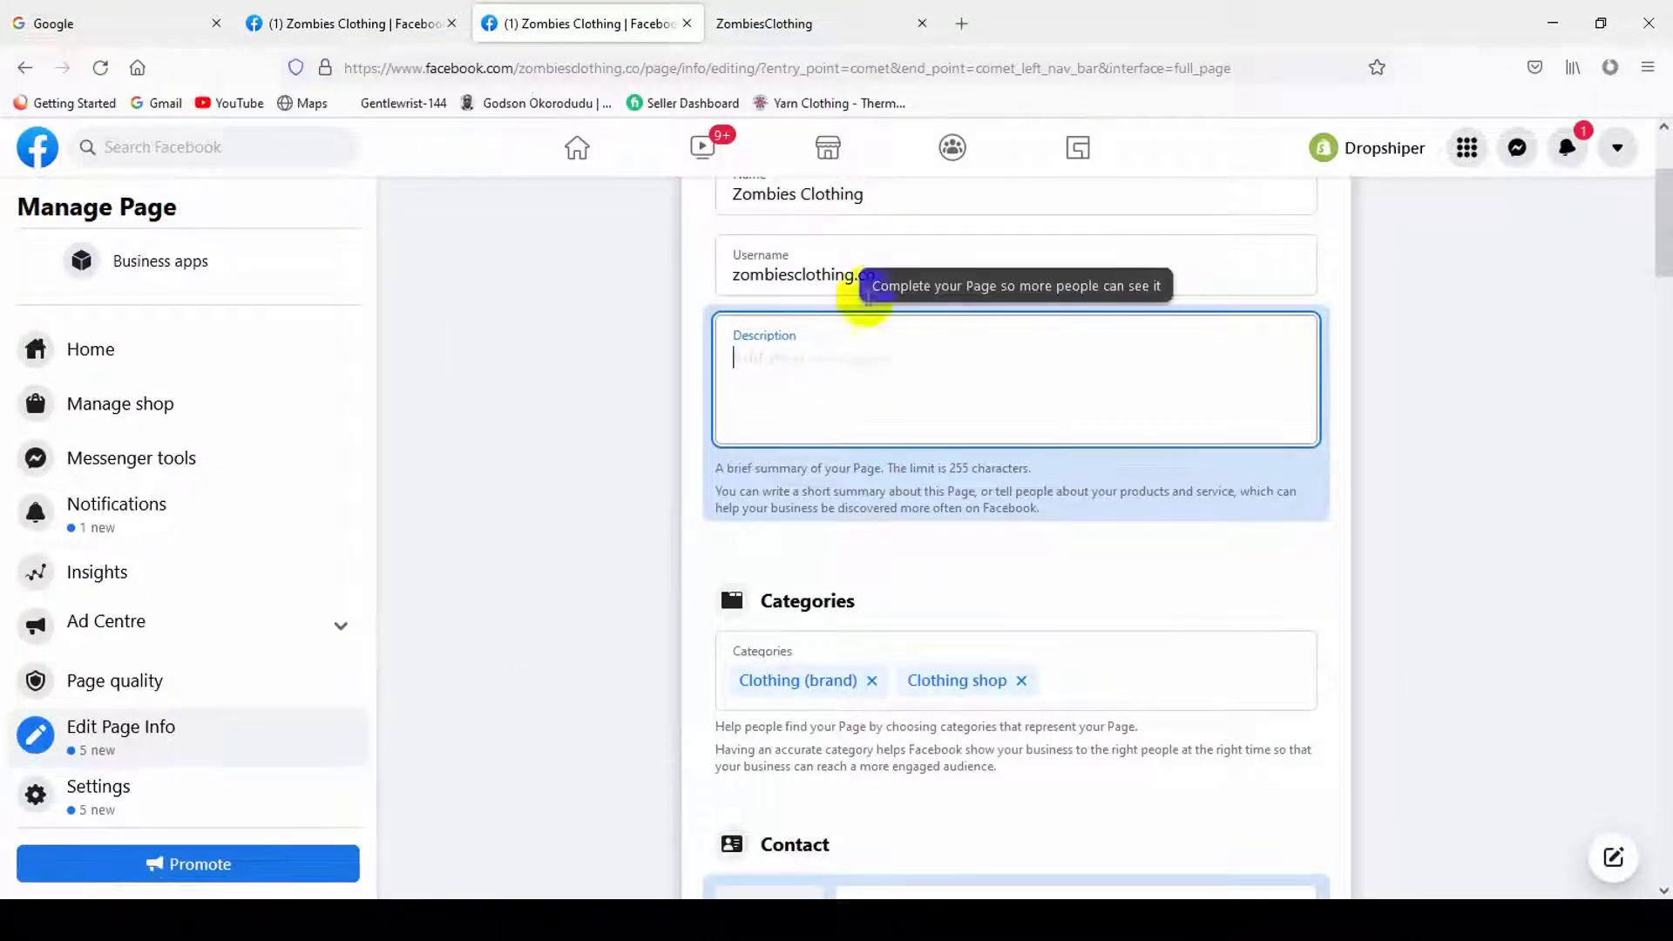
pyautogui.click(860, 21)
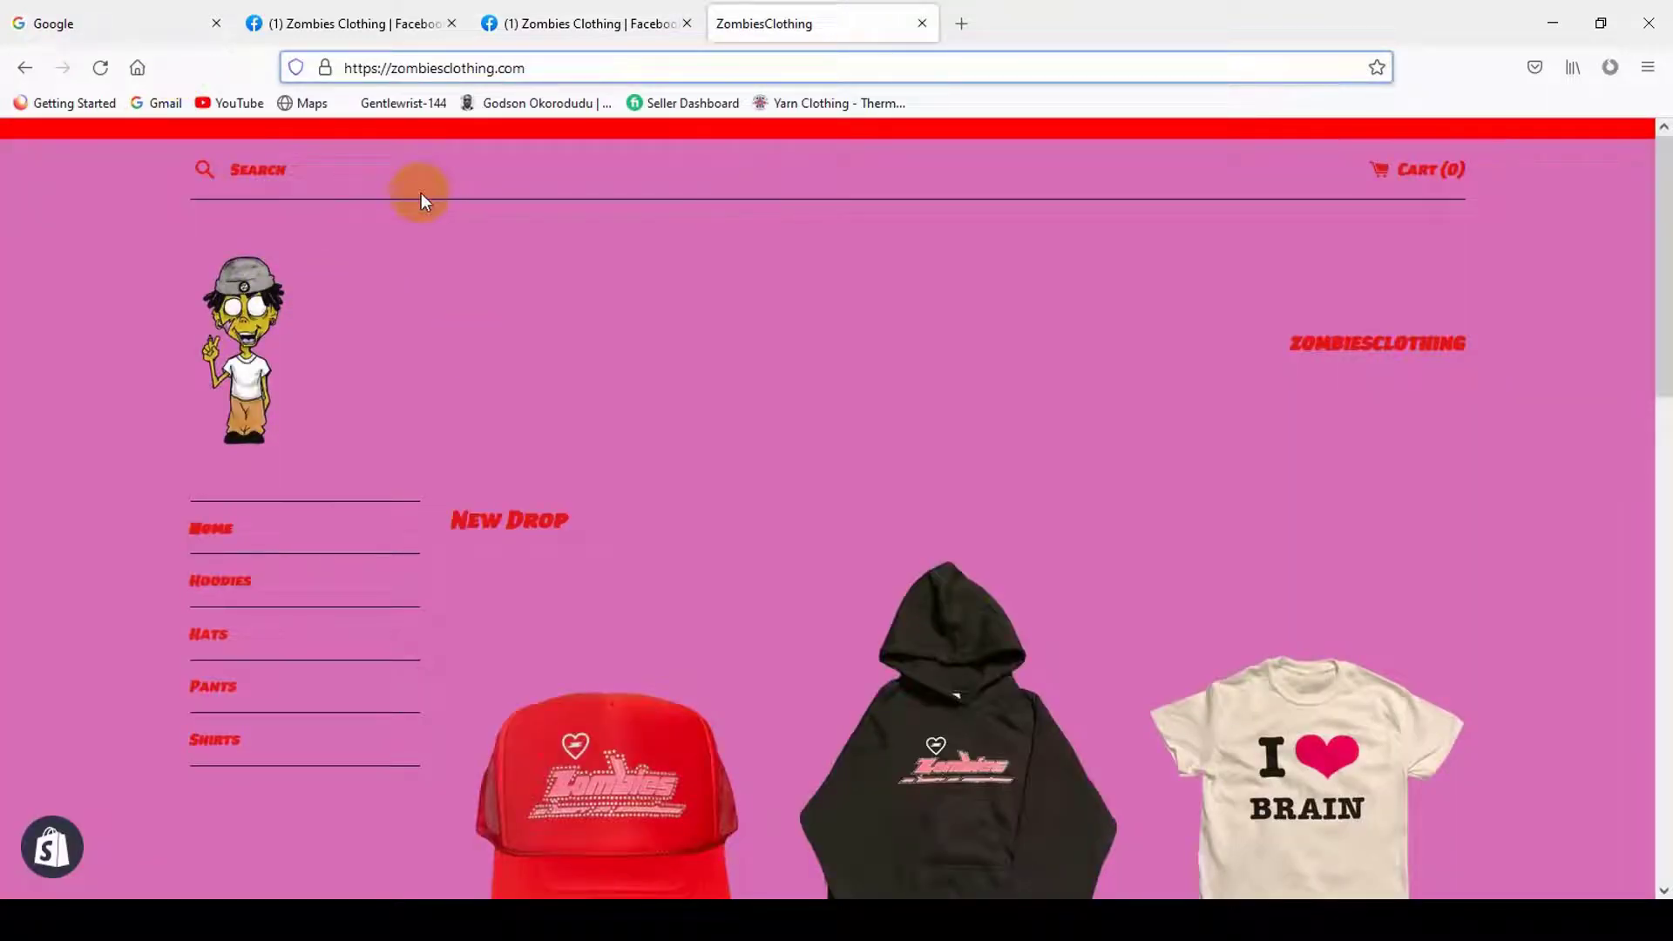
pyautogui.moveTo(549, 67); pyautogui.dragTo(404, 70)
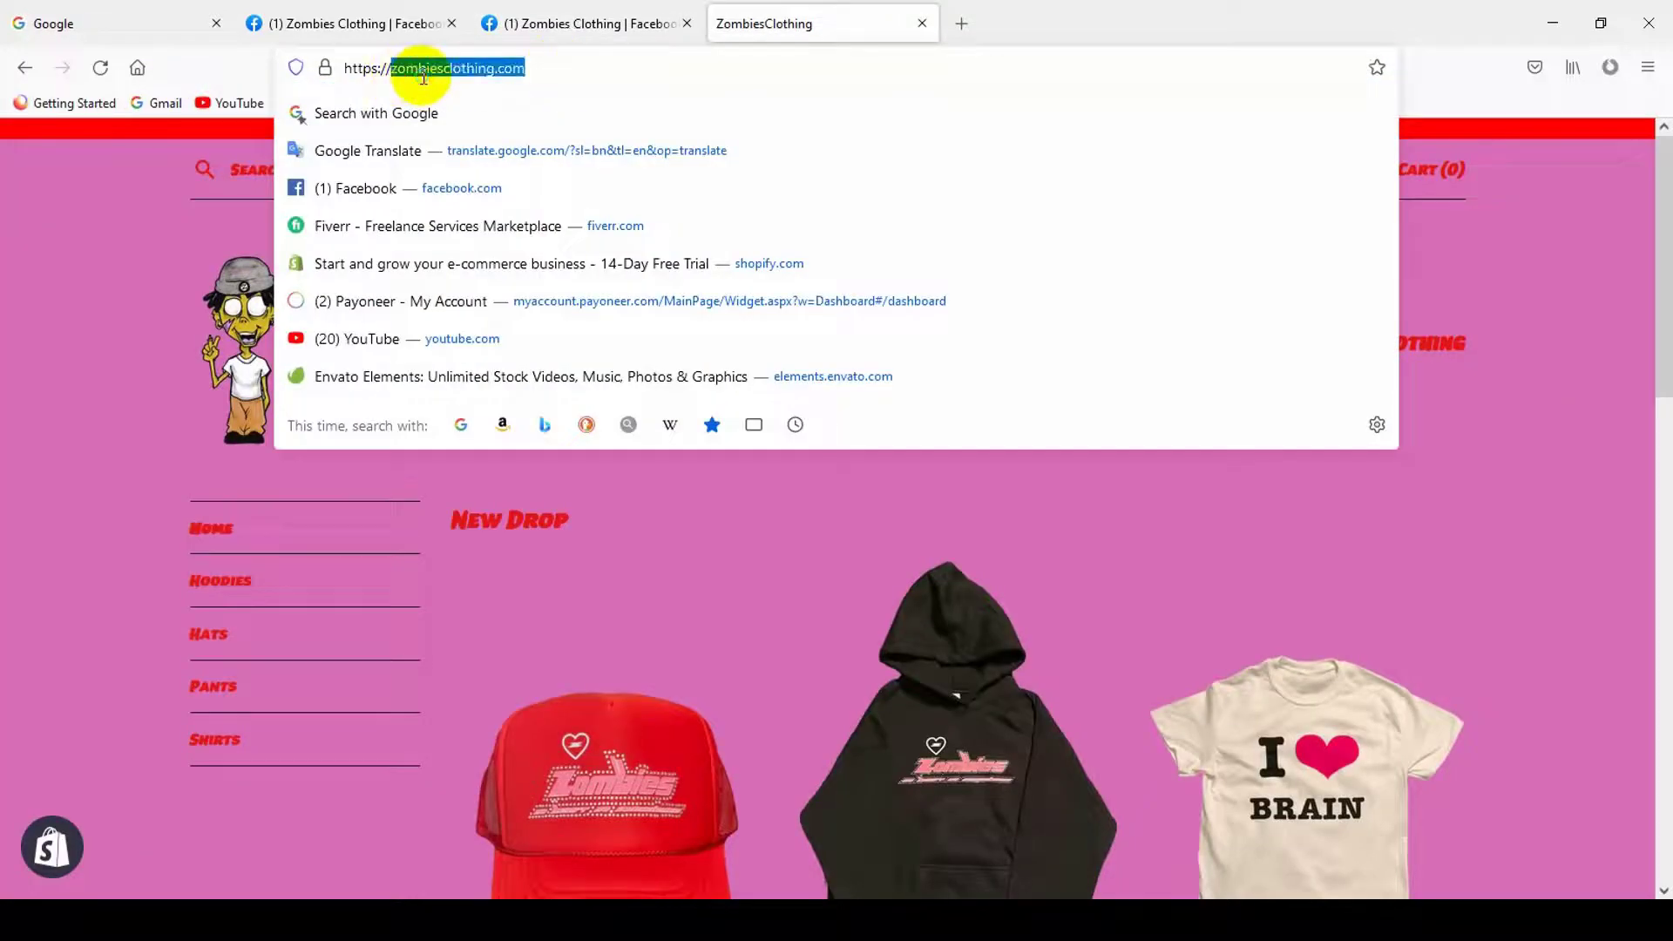
pyautogui.rightClick(431, 73)
pyautogui.click(453, 165)
pyautogui.click(967, 33)
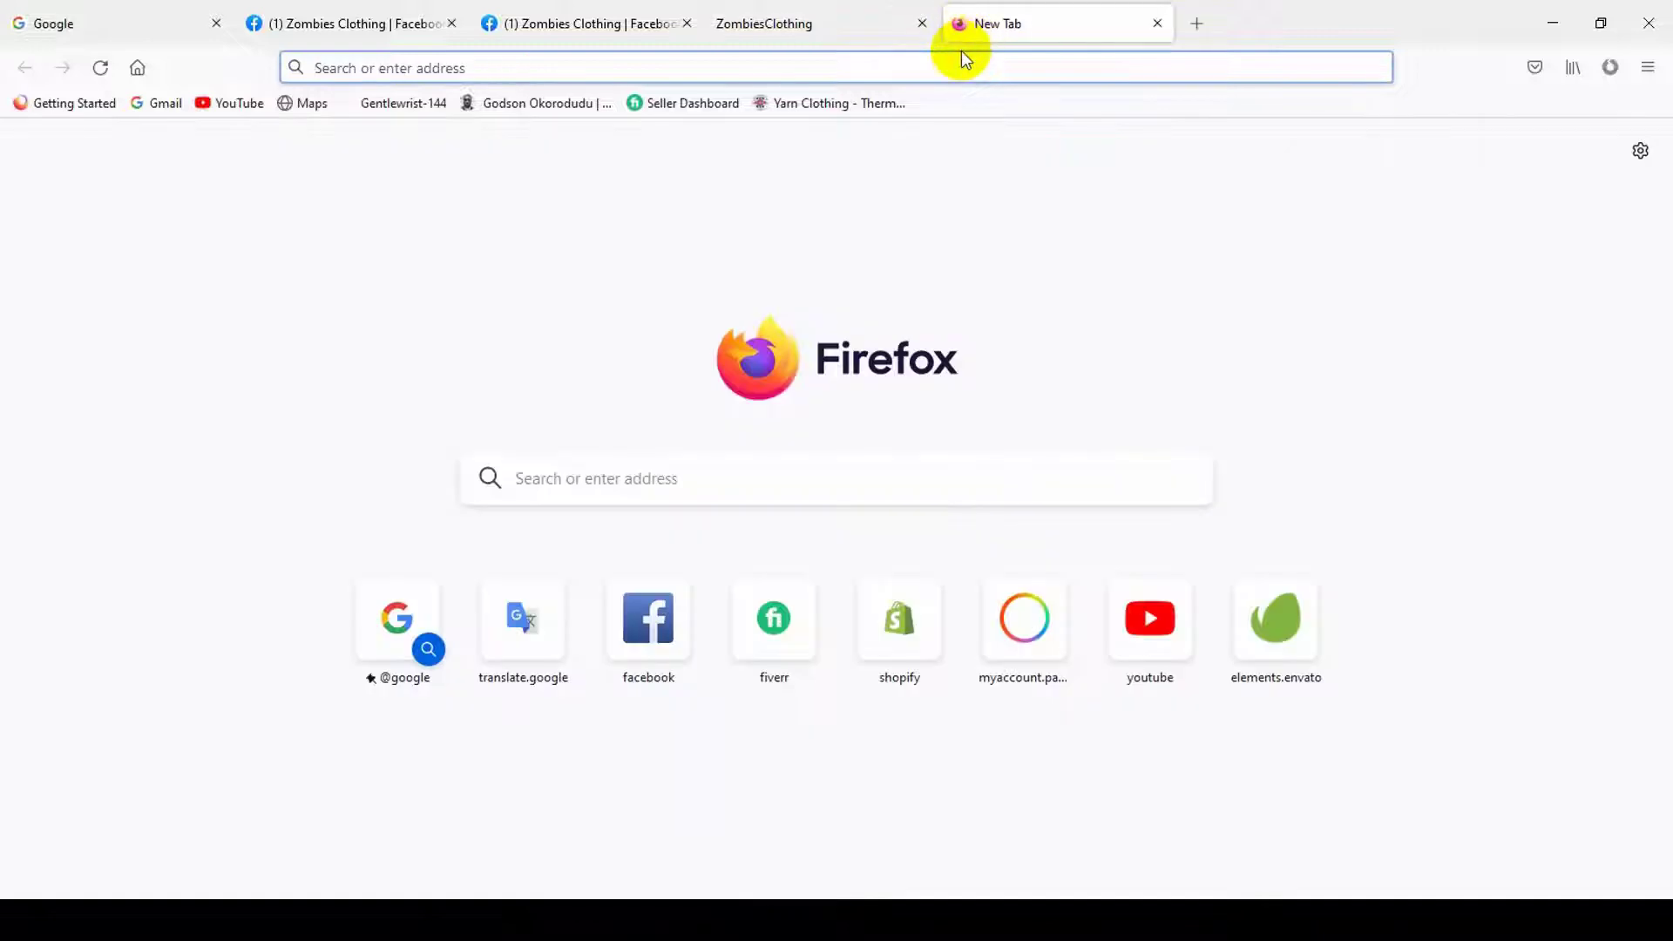
# - Search the web for 'zombiesclothing' by pasting the store address without .com
pyautogui.hotkey('ctrl', 'v')
pyautogui.press('BackSpace')
pyautogui.press('BackSpace')
pyautogui.press('BackSpace')
pyautogui.press('BackSpace')
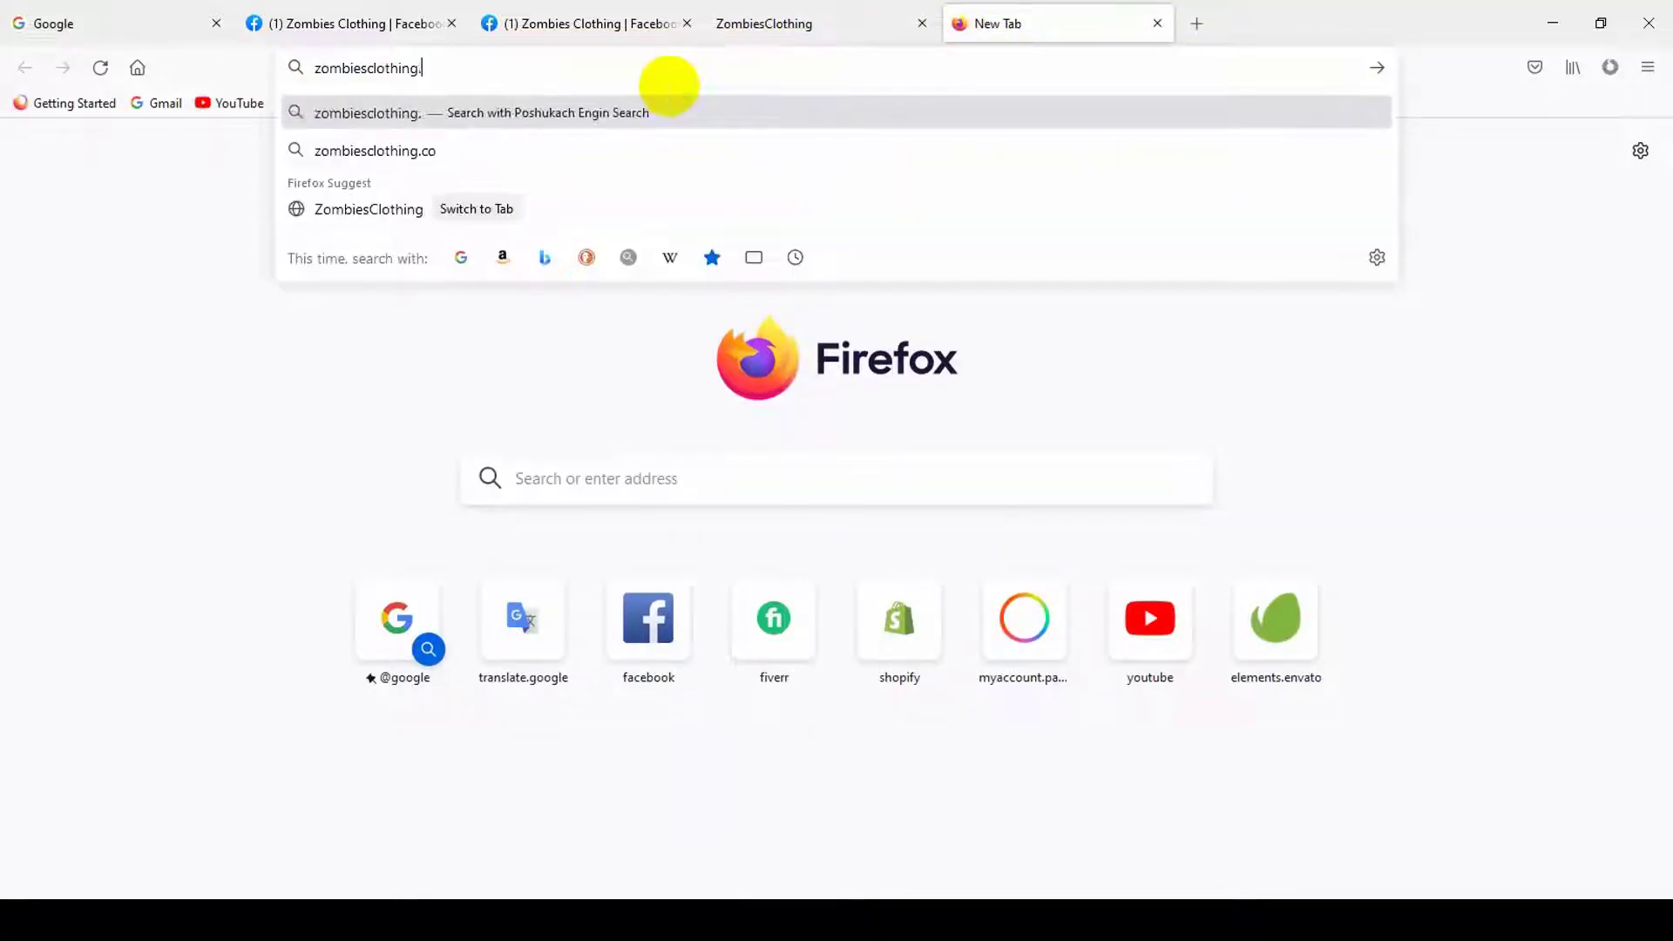
pyautogui.press('Return')
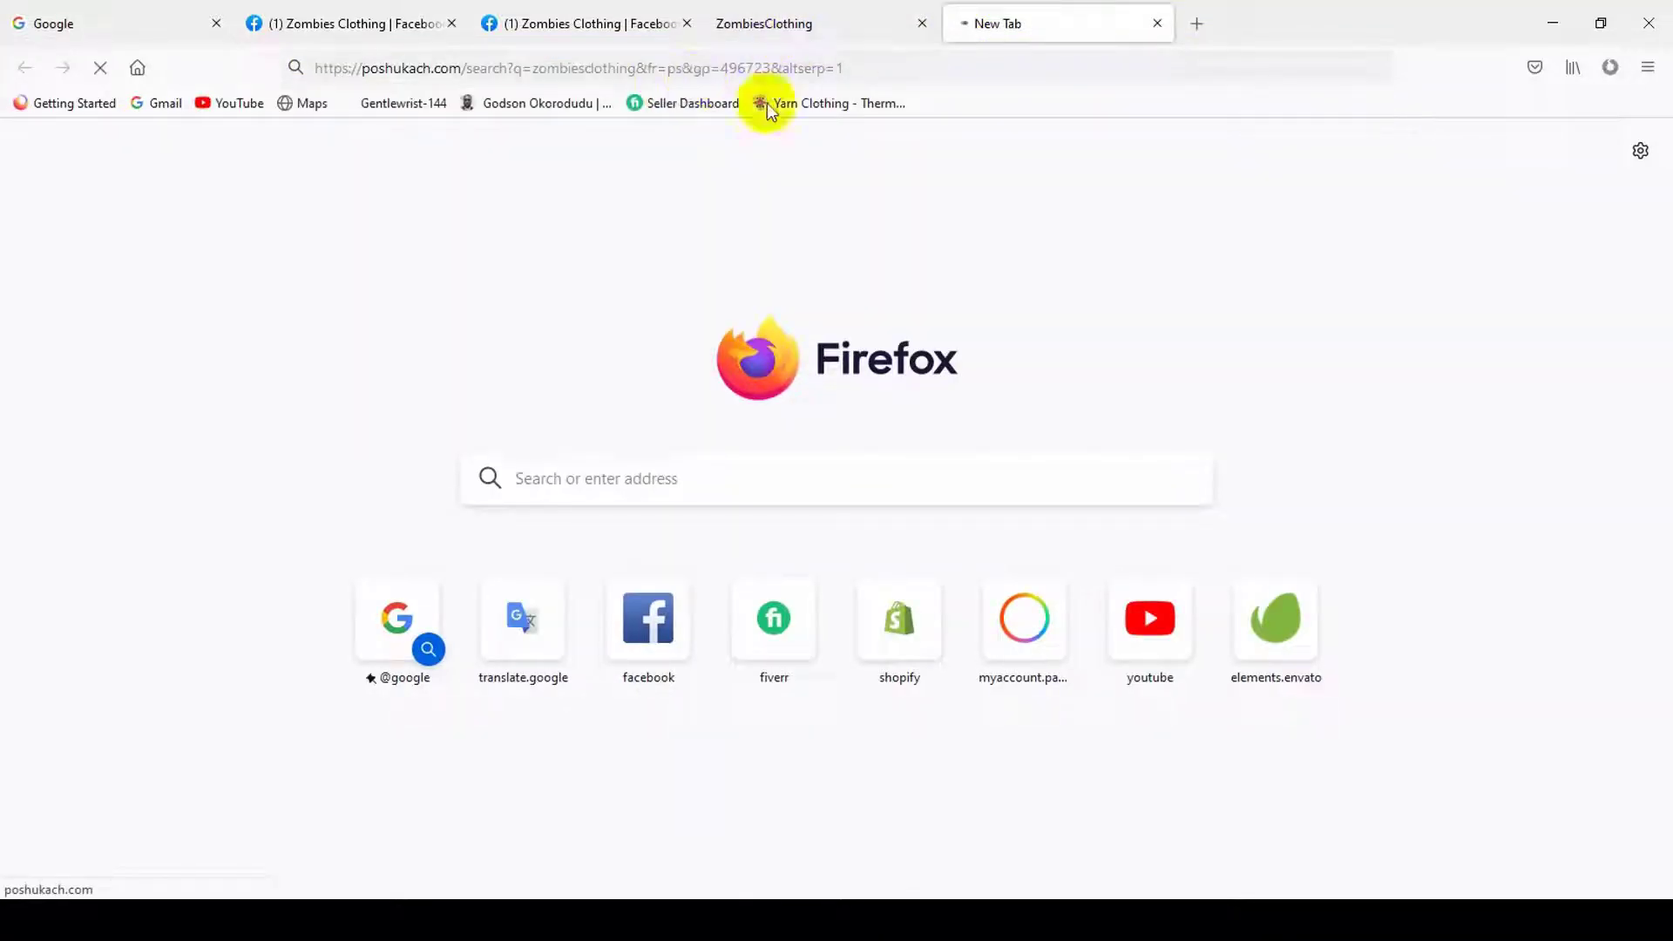
pyautogui.click(828, 13)
pyautogui.click(1002, 28)
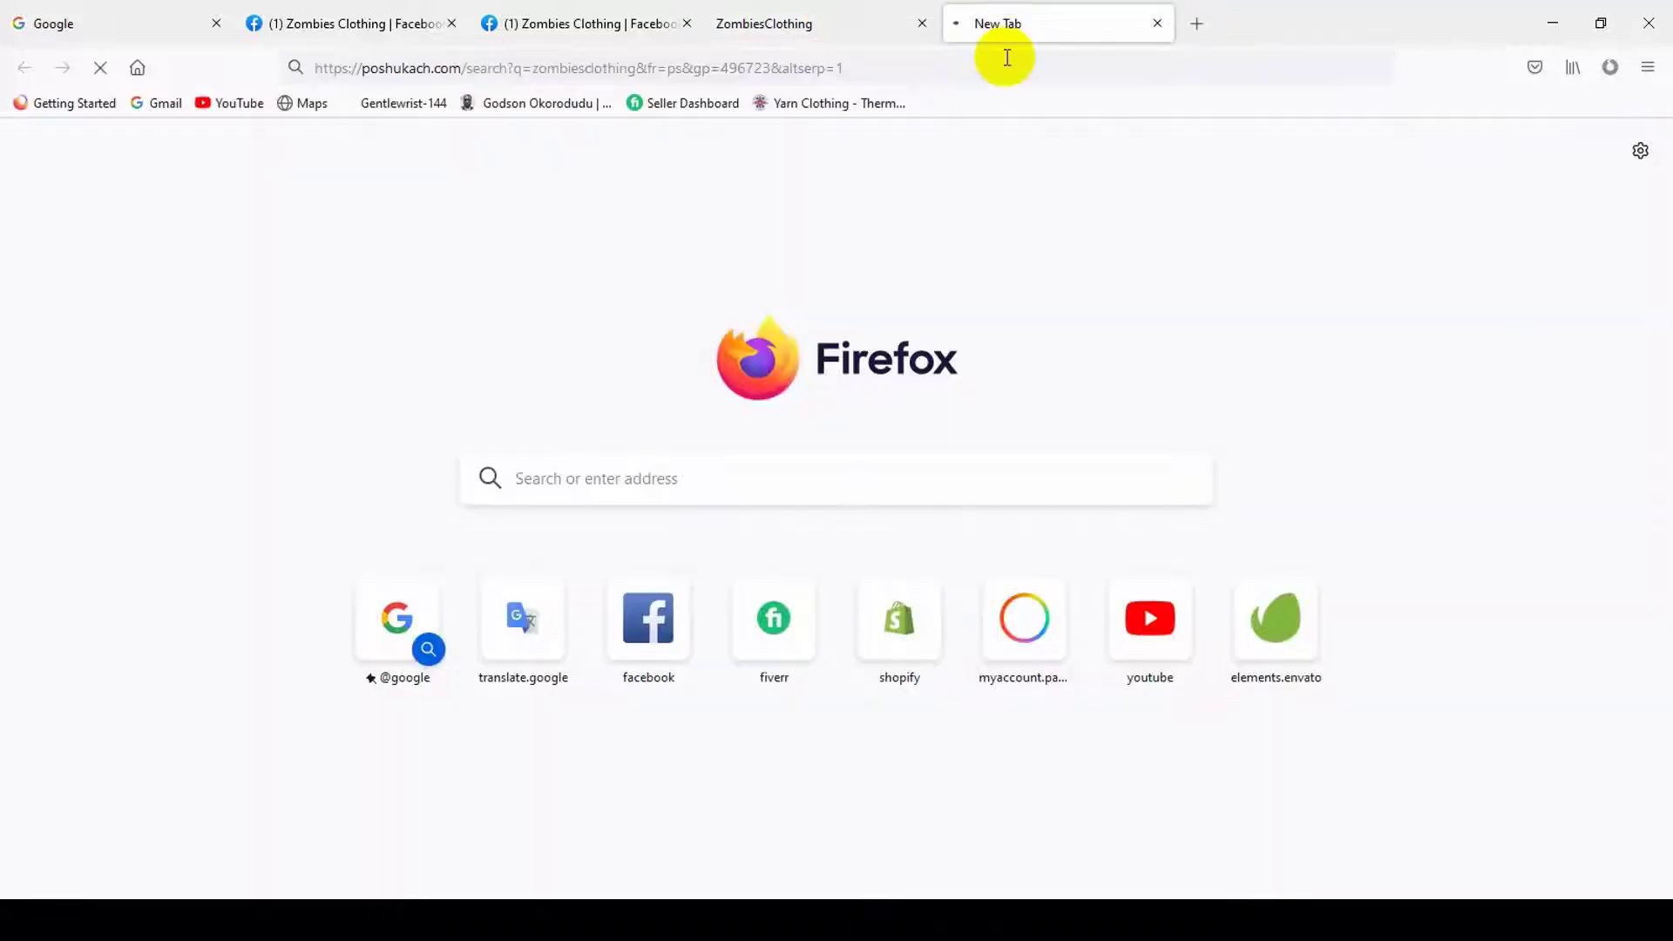
pyautogui.click(824, 20)
pyautogui.click(1075, 22)
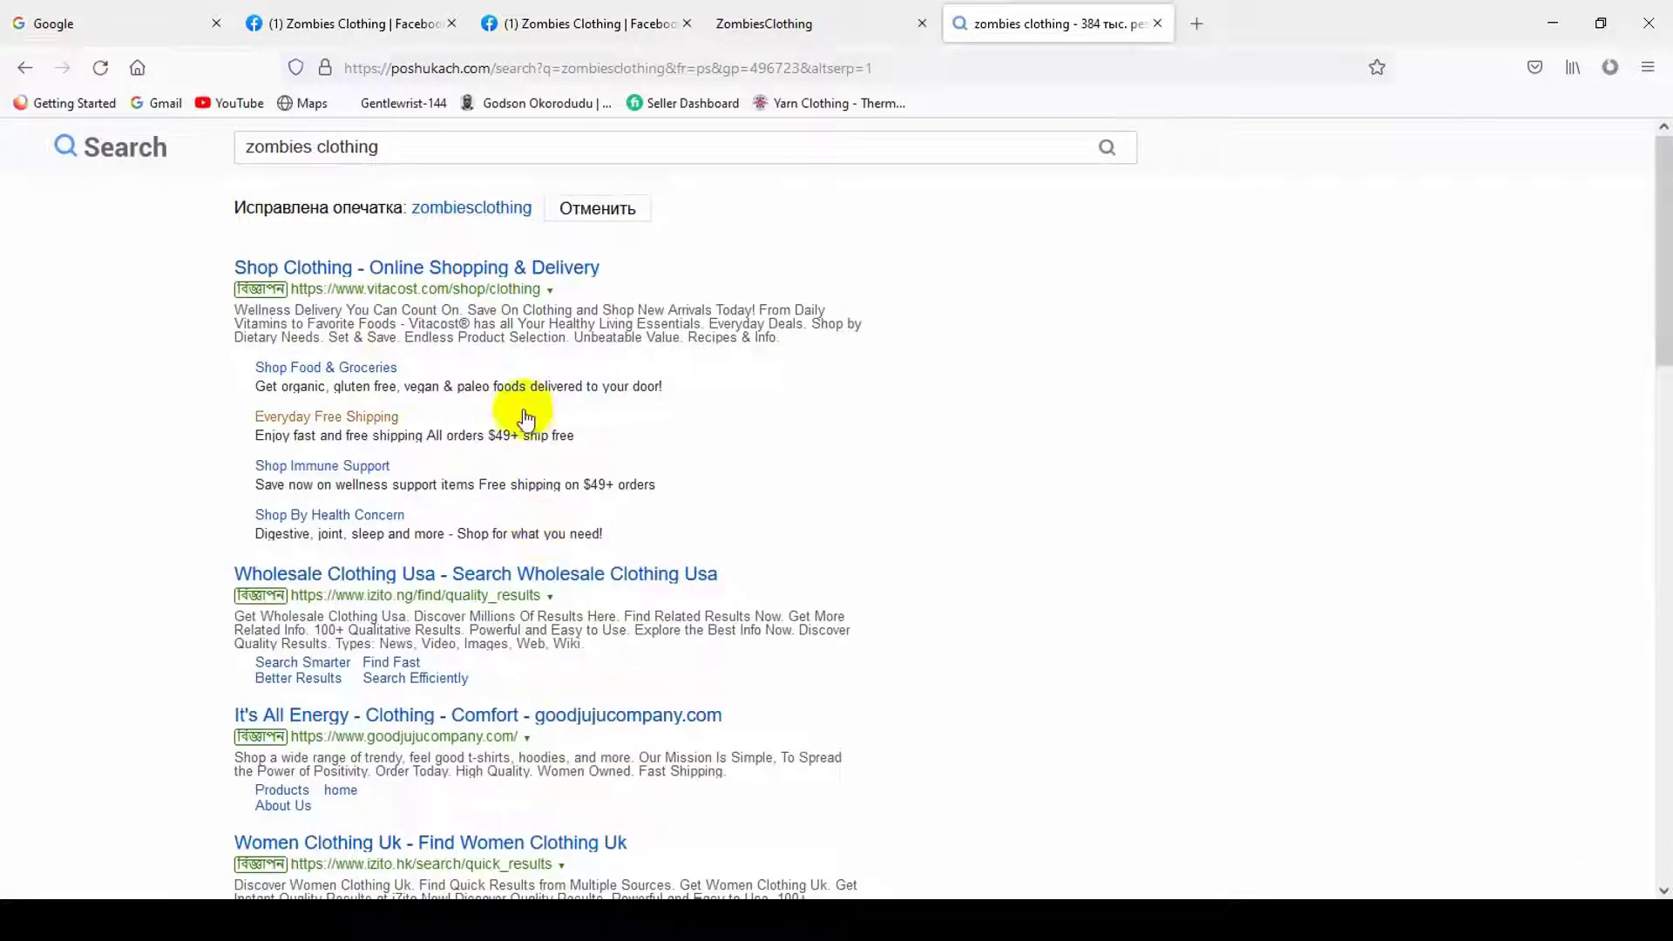
# - Scroll through the zombiesclothing search results, then close the search tab
pyautogui.scroll(-2, 477, 503)
pyautogui.scroll(2, 509, 491)
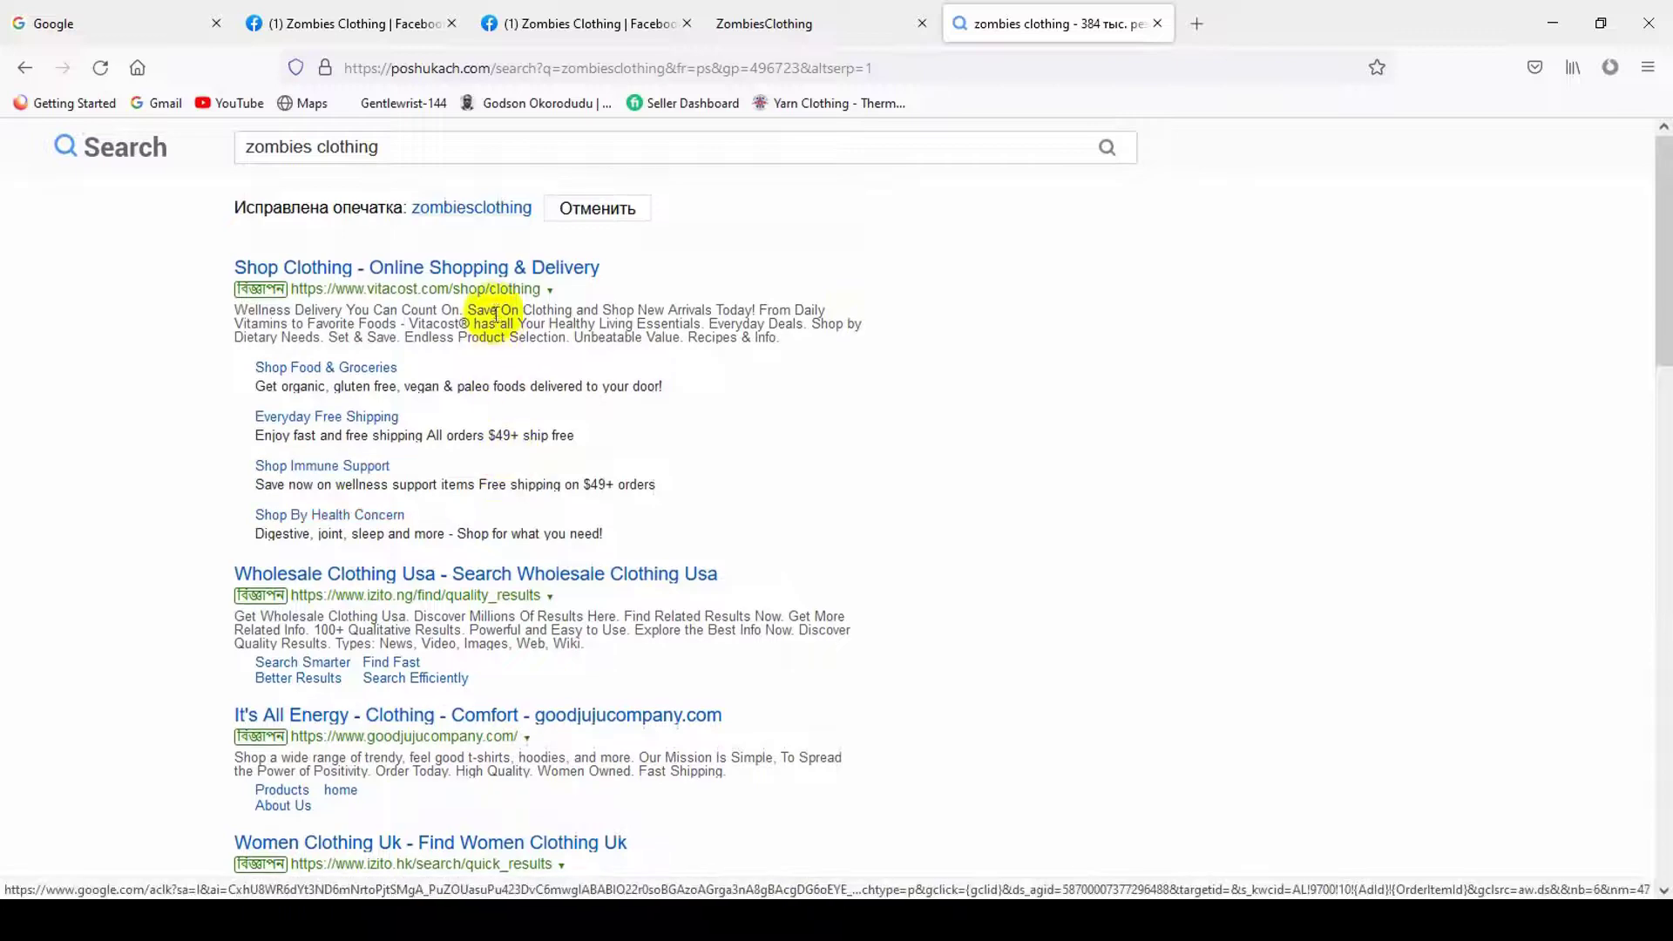
pyautogui.scroll(-6, 568, 694)
pyautogui.scroll(-3, 562, 671)
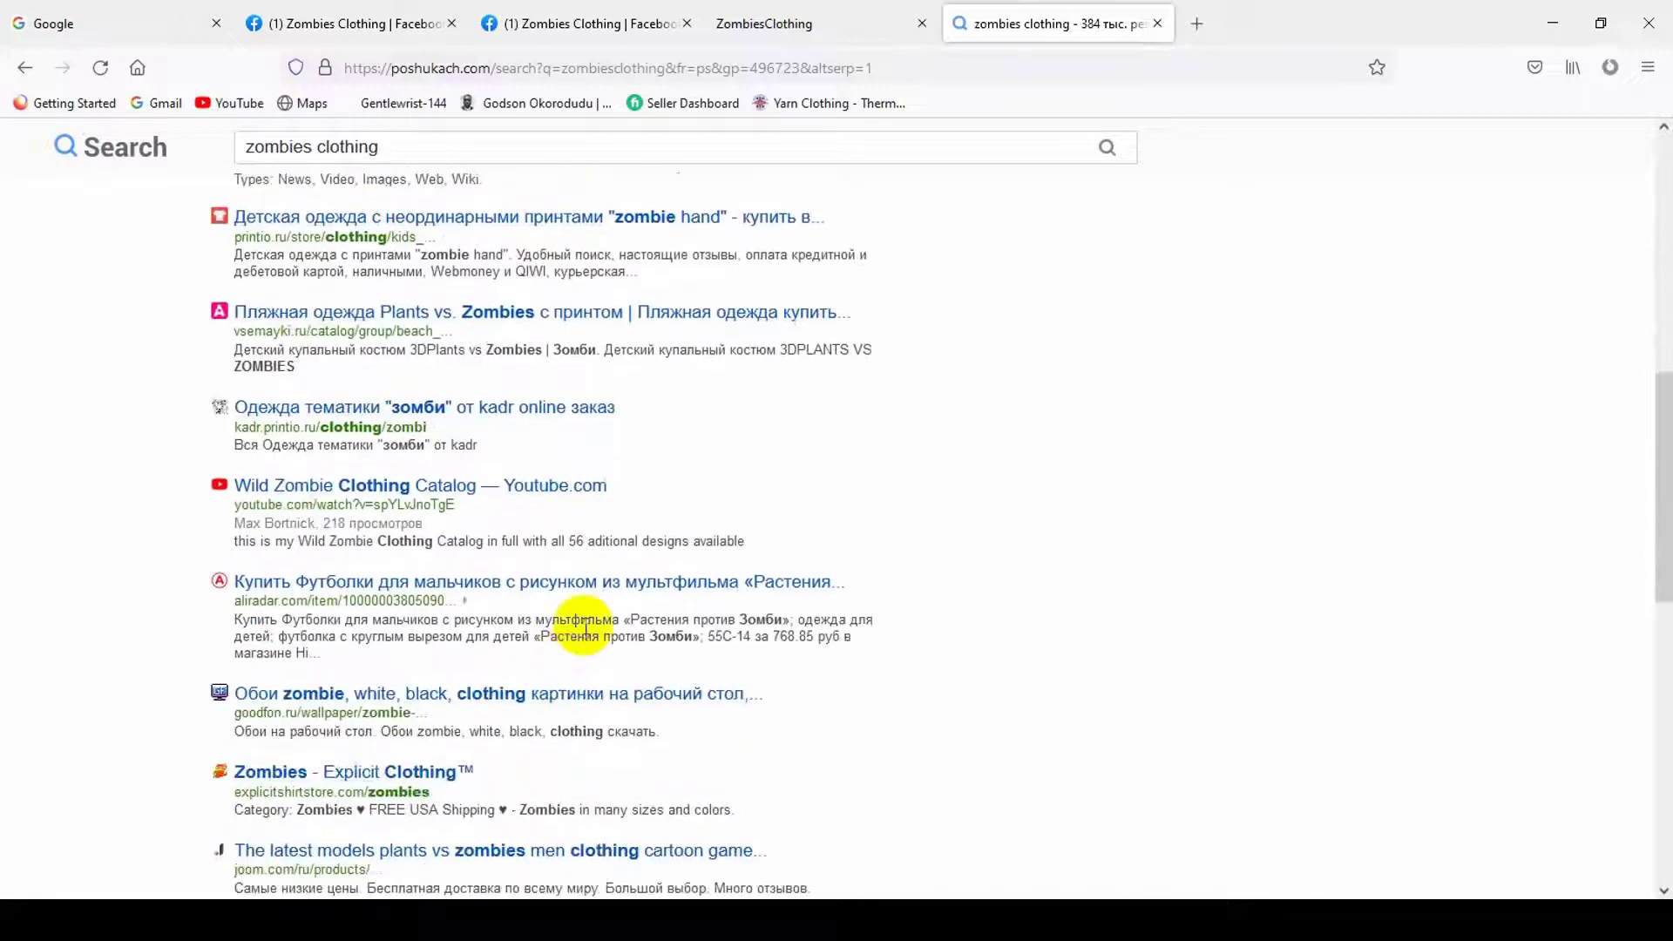
pyautogui.click(1156, 23)
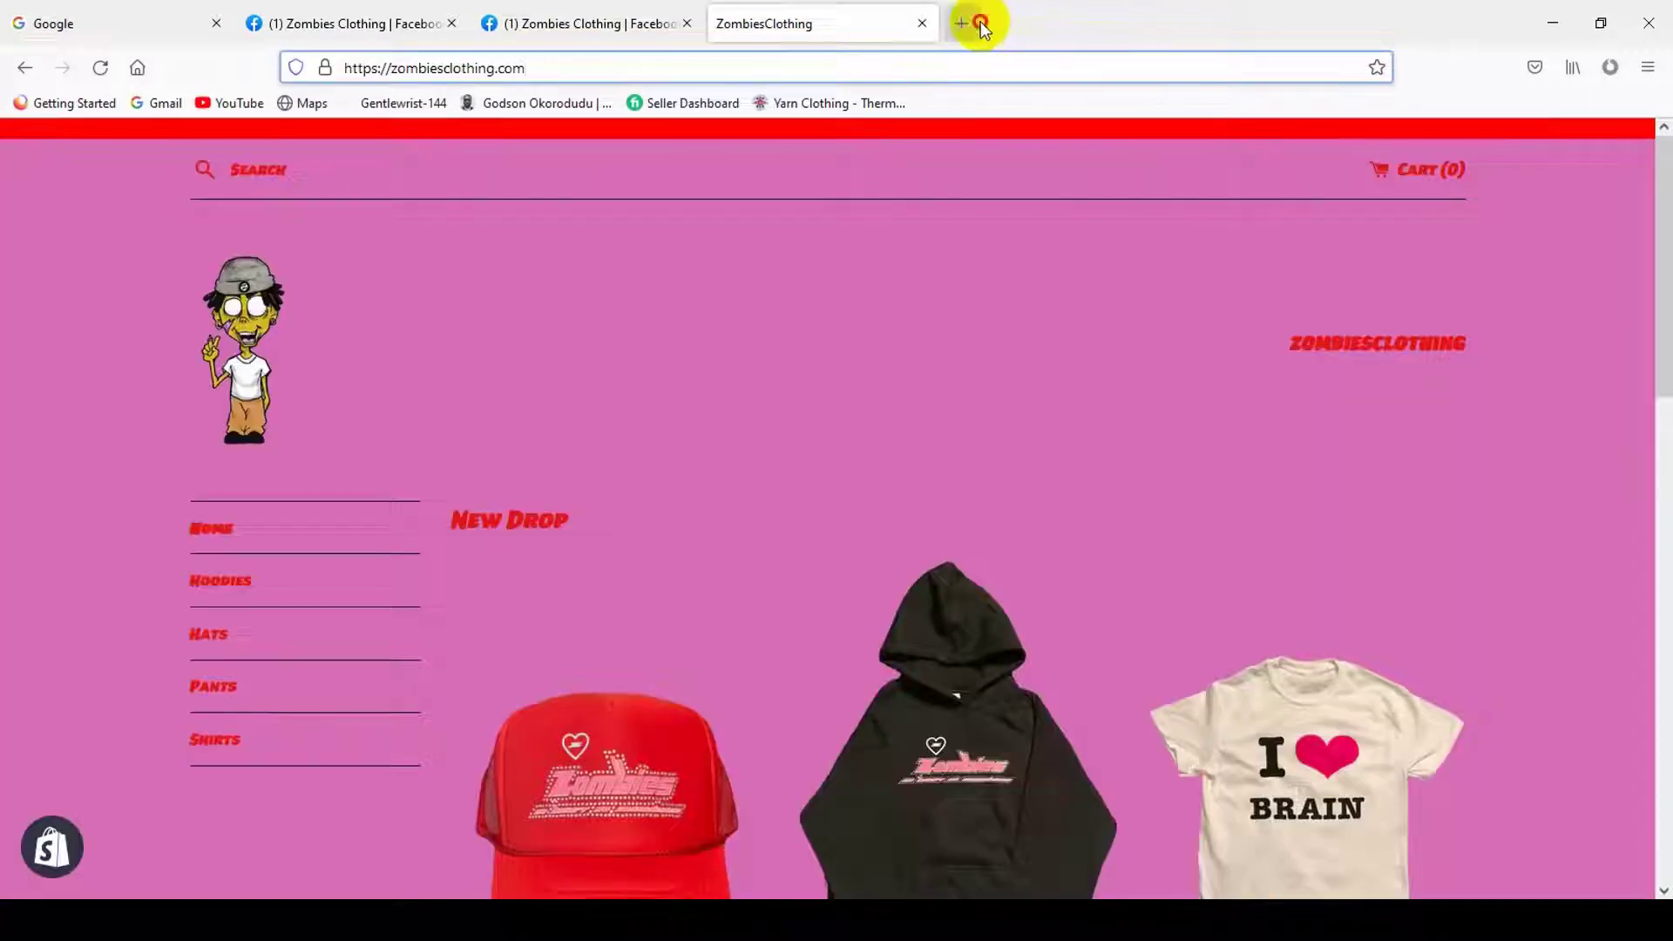
# - Save the New Drop and free-shipping description and tick 'My Page doesn't have a phone number'
pyautogui.click(963, 23)
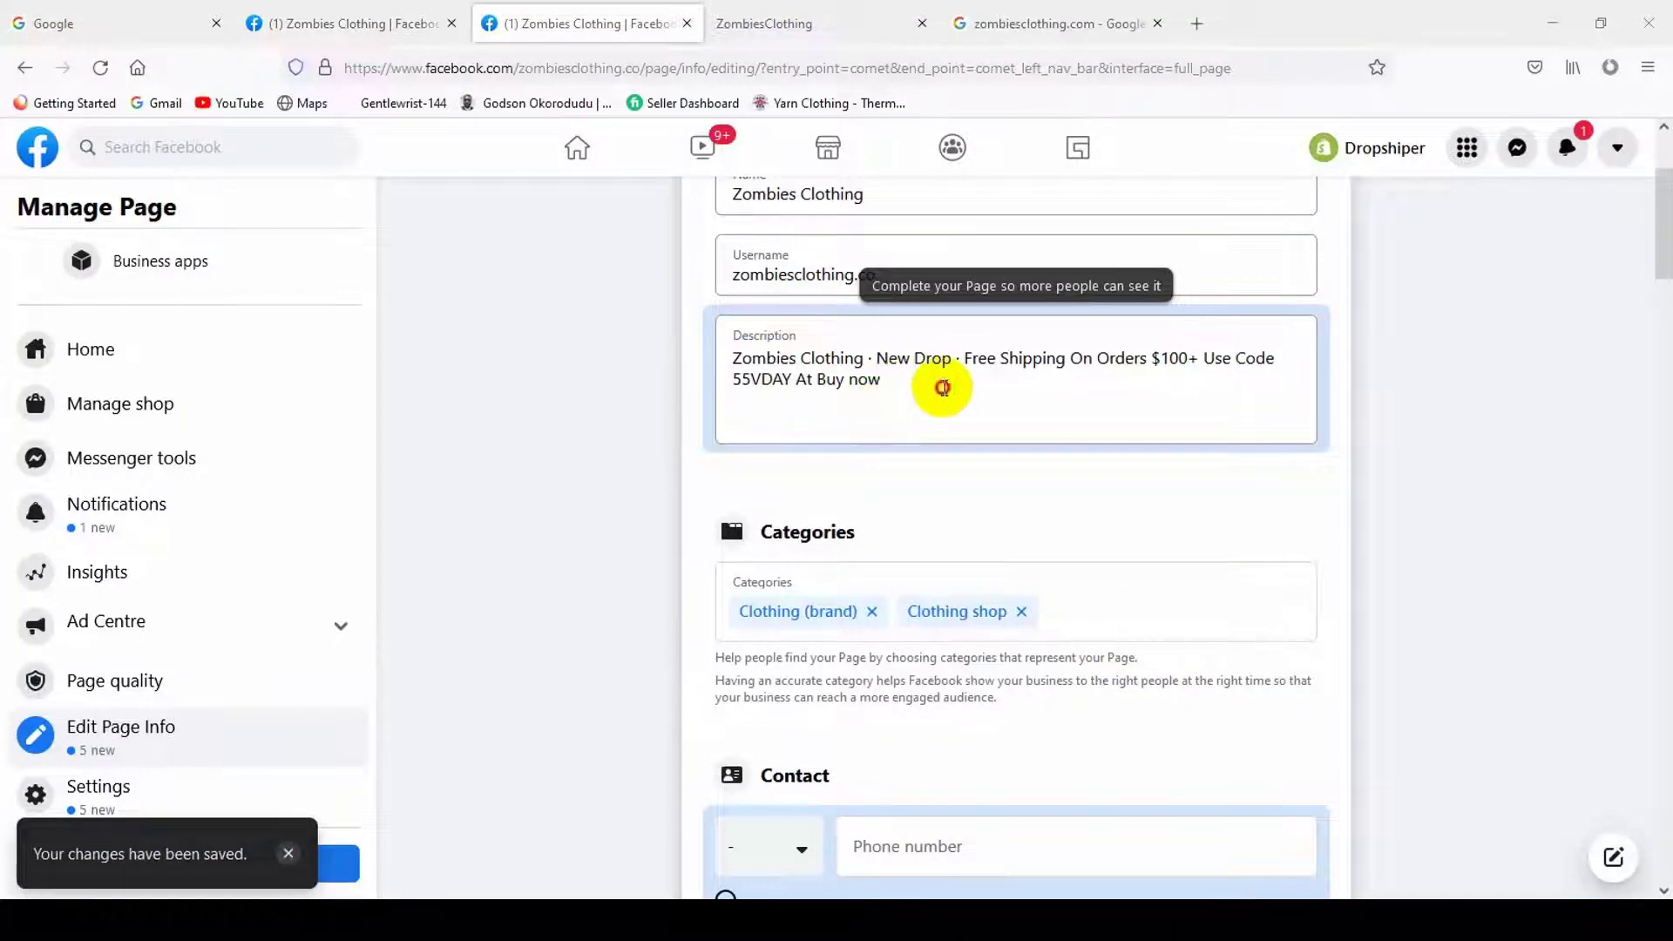
pyautogui.click(948, 384)
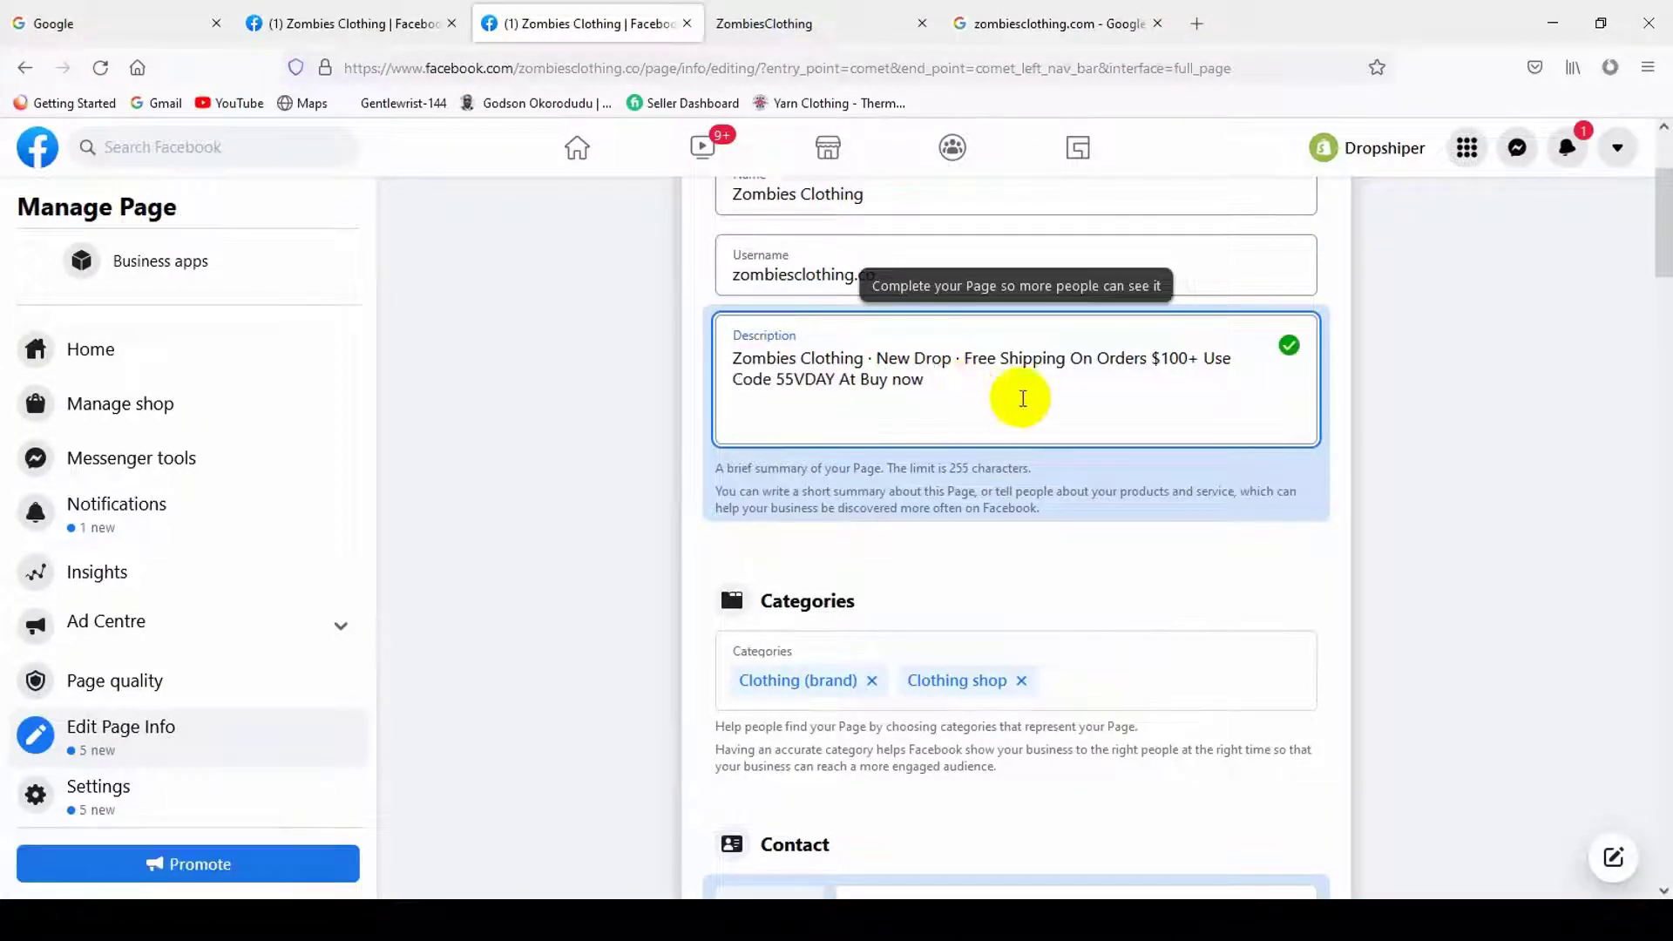
pyautogui.click(1406, 415)
pyautogui.scroll(-5, 1070, 455)
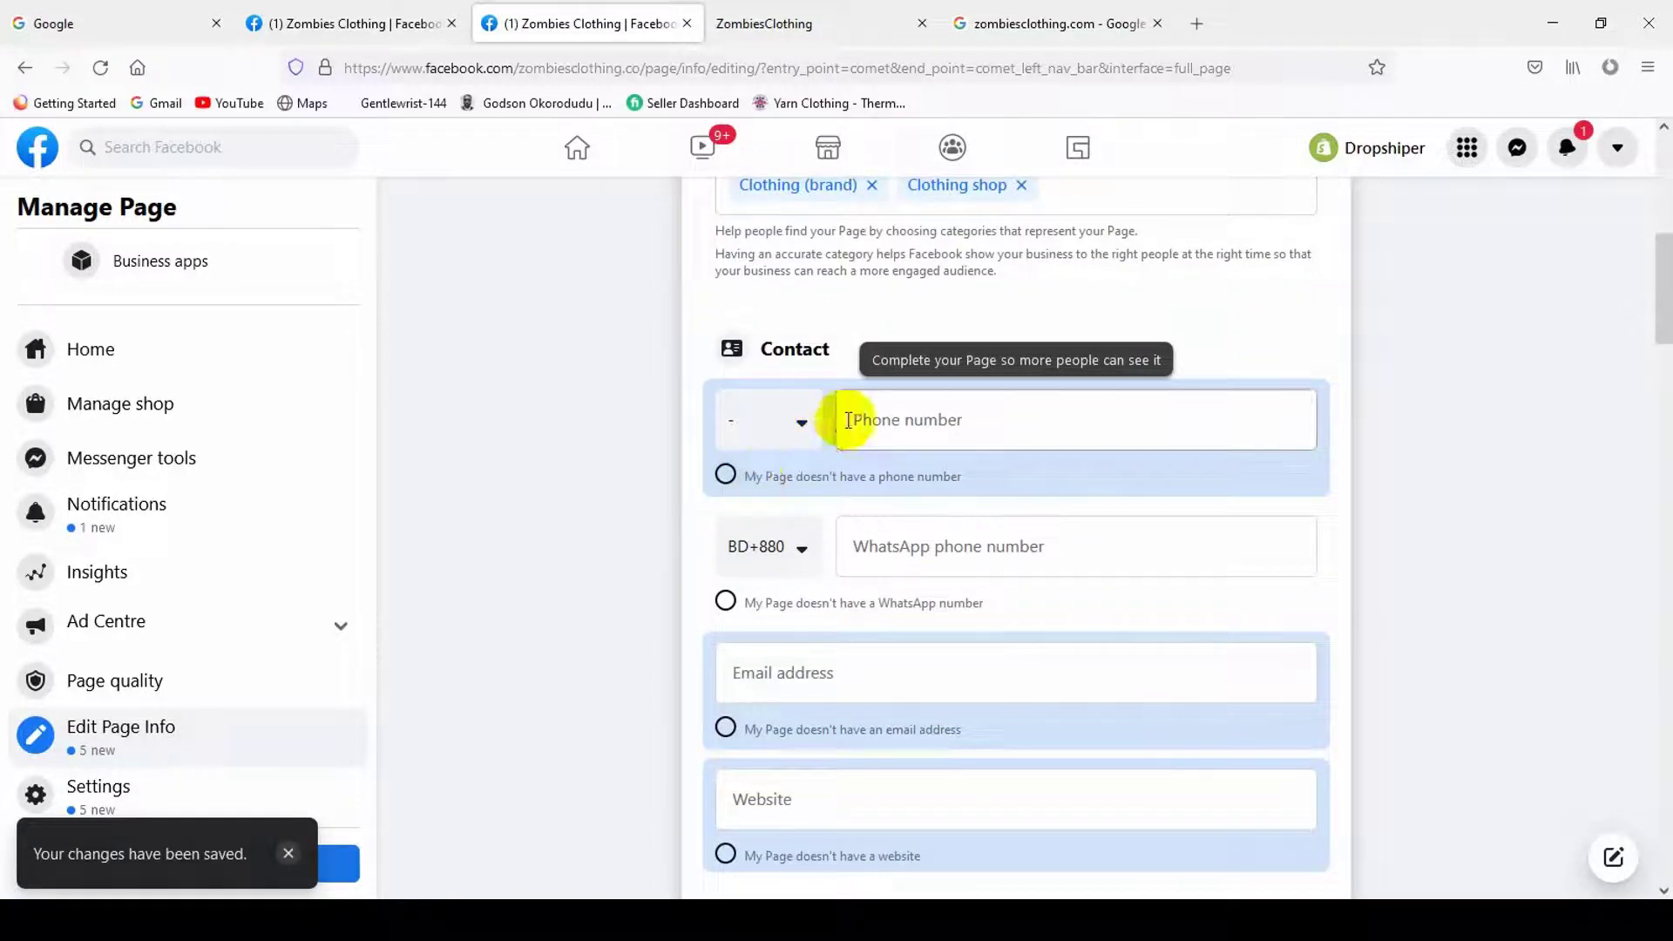
pyautogui.click(725, 474)
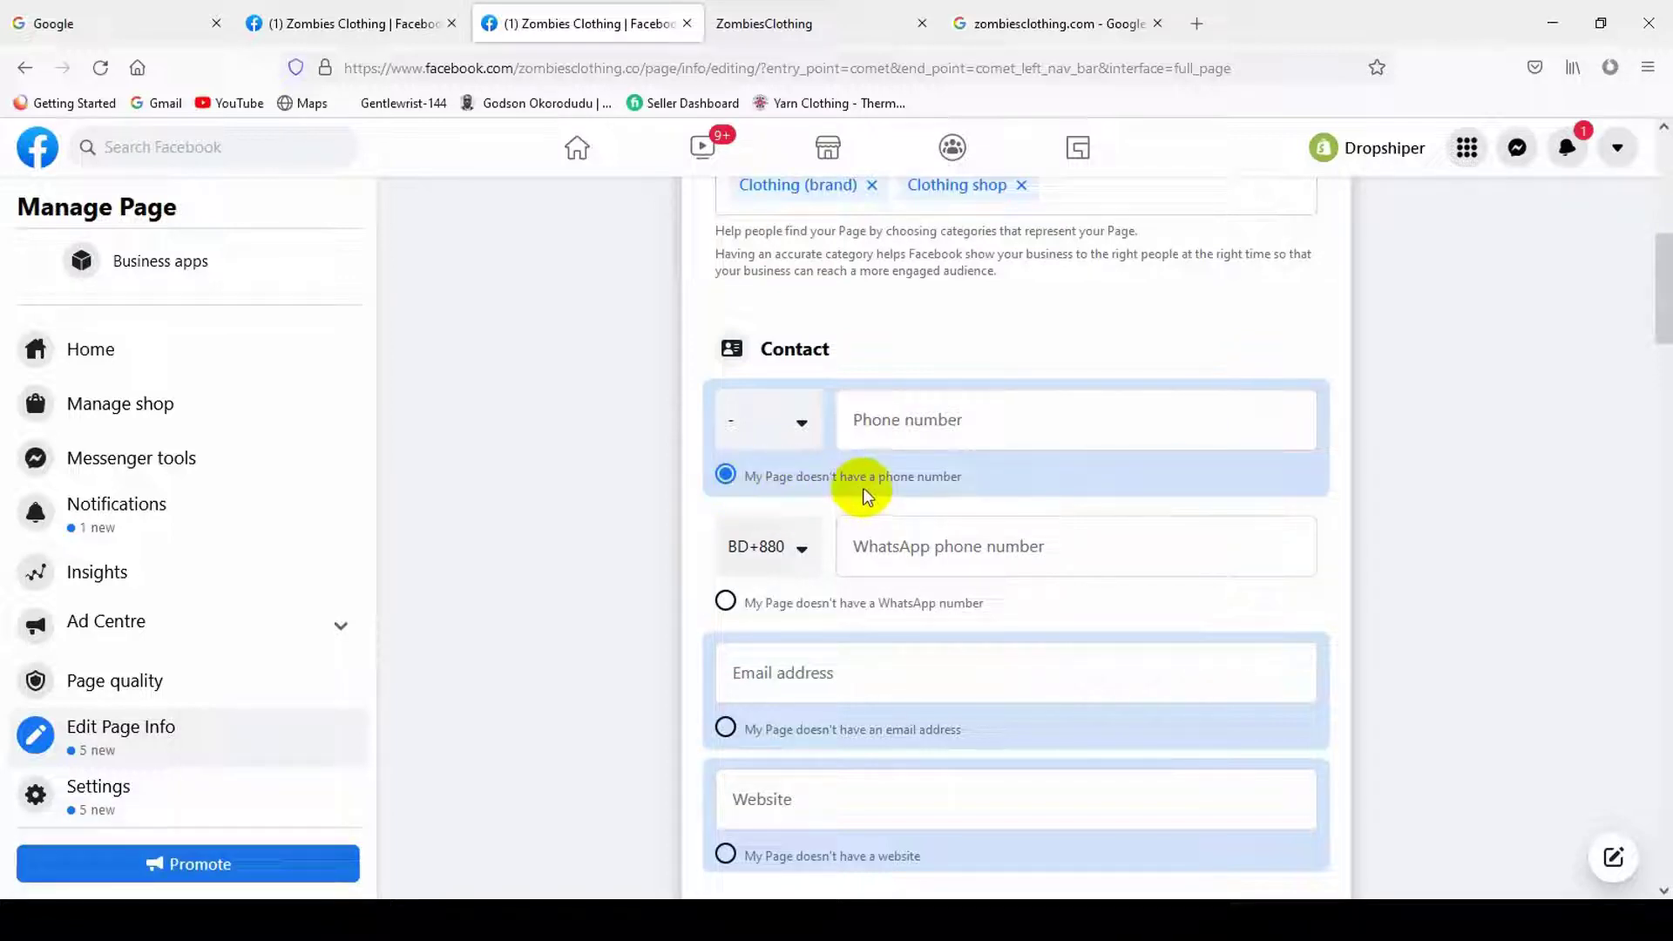
pyautogui.click(788, 420)
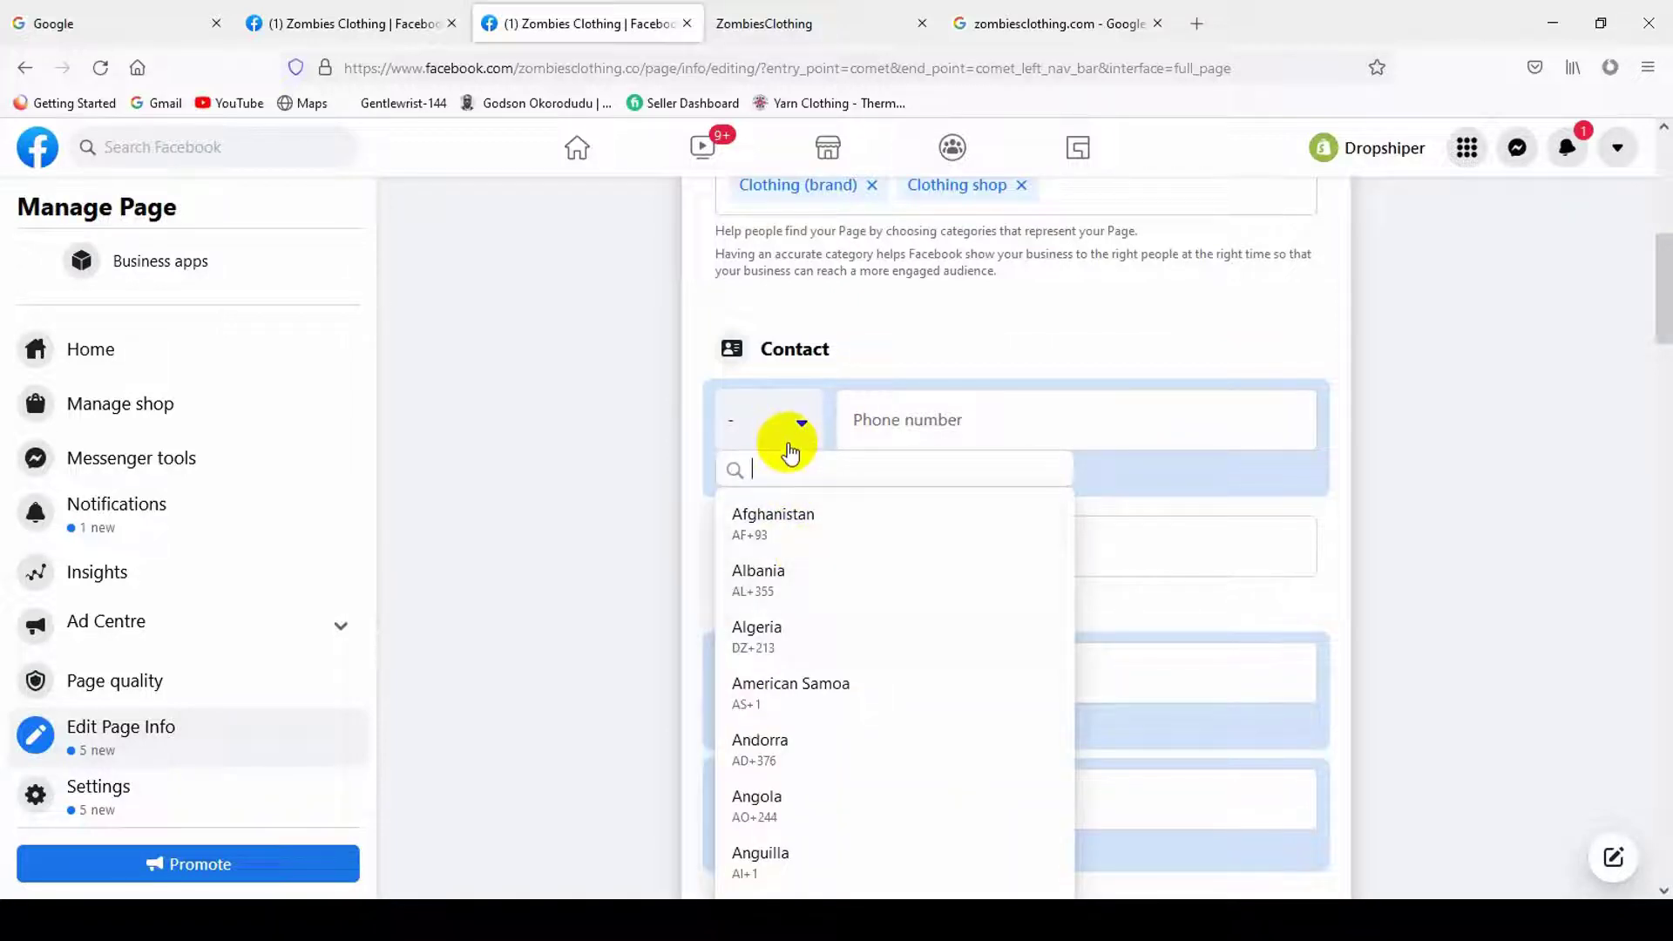
pyautogui.write('bang')
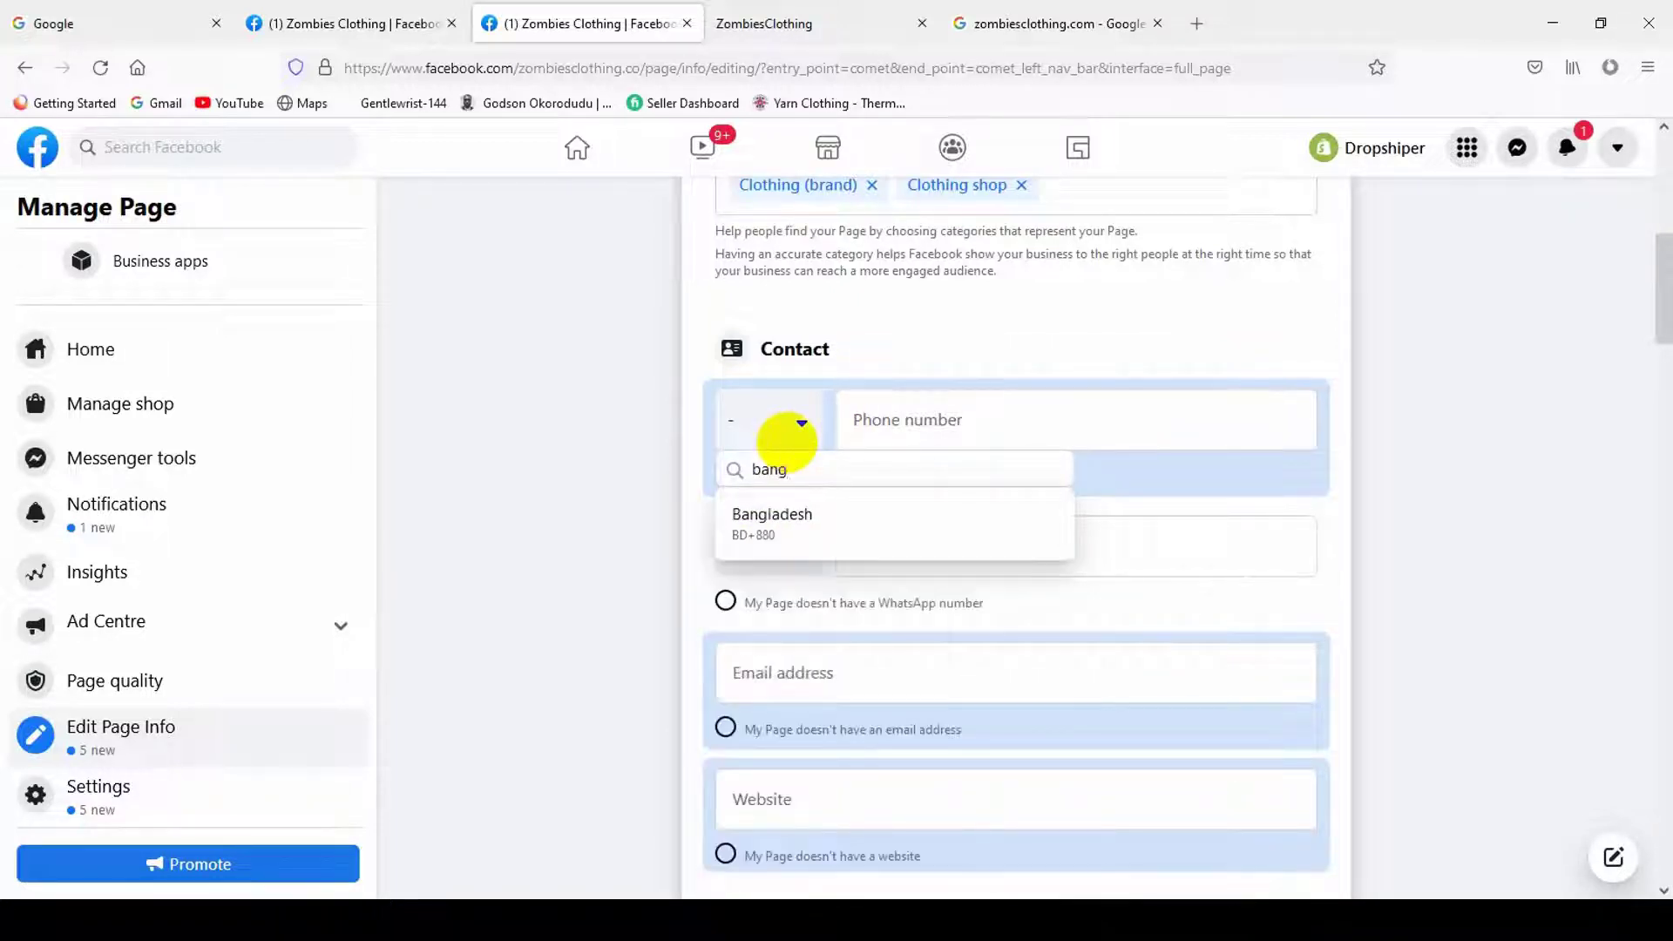
pyautogui.click(821, 514)
pyautogui.click(955, 407)
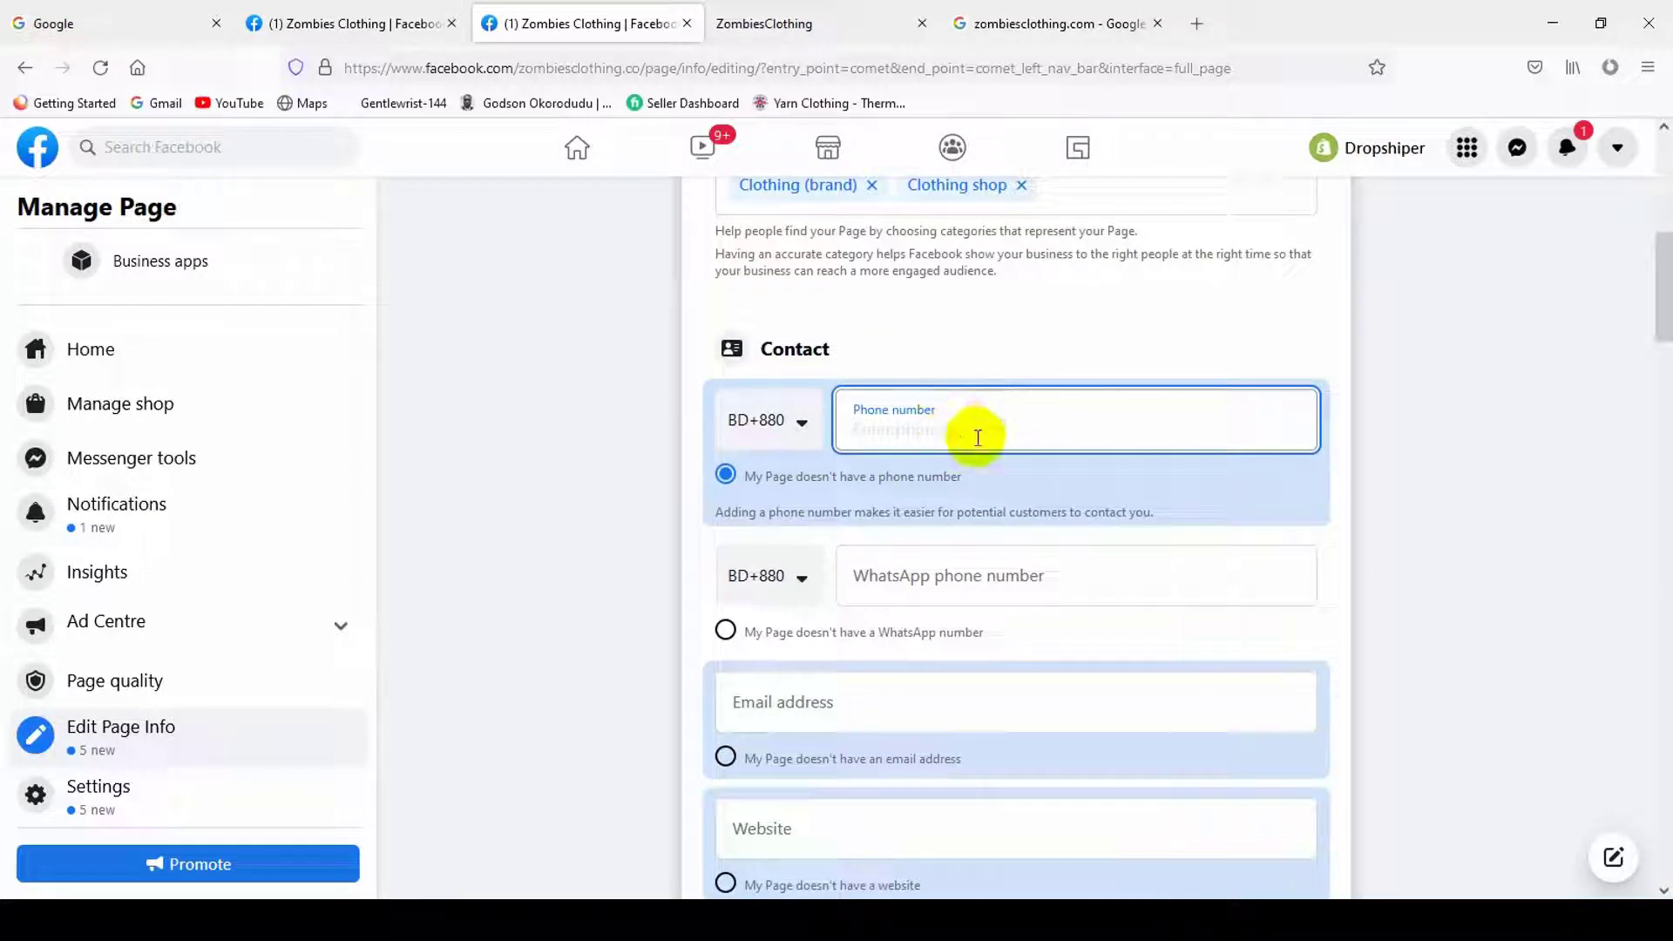
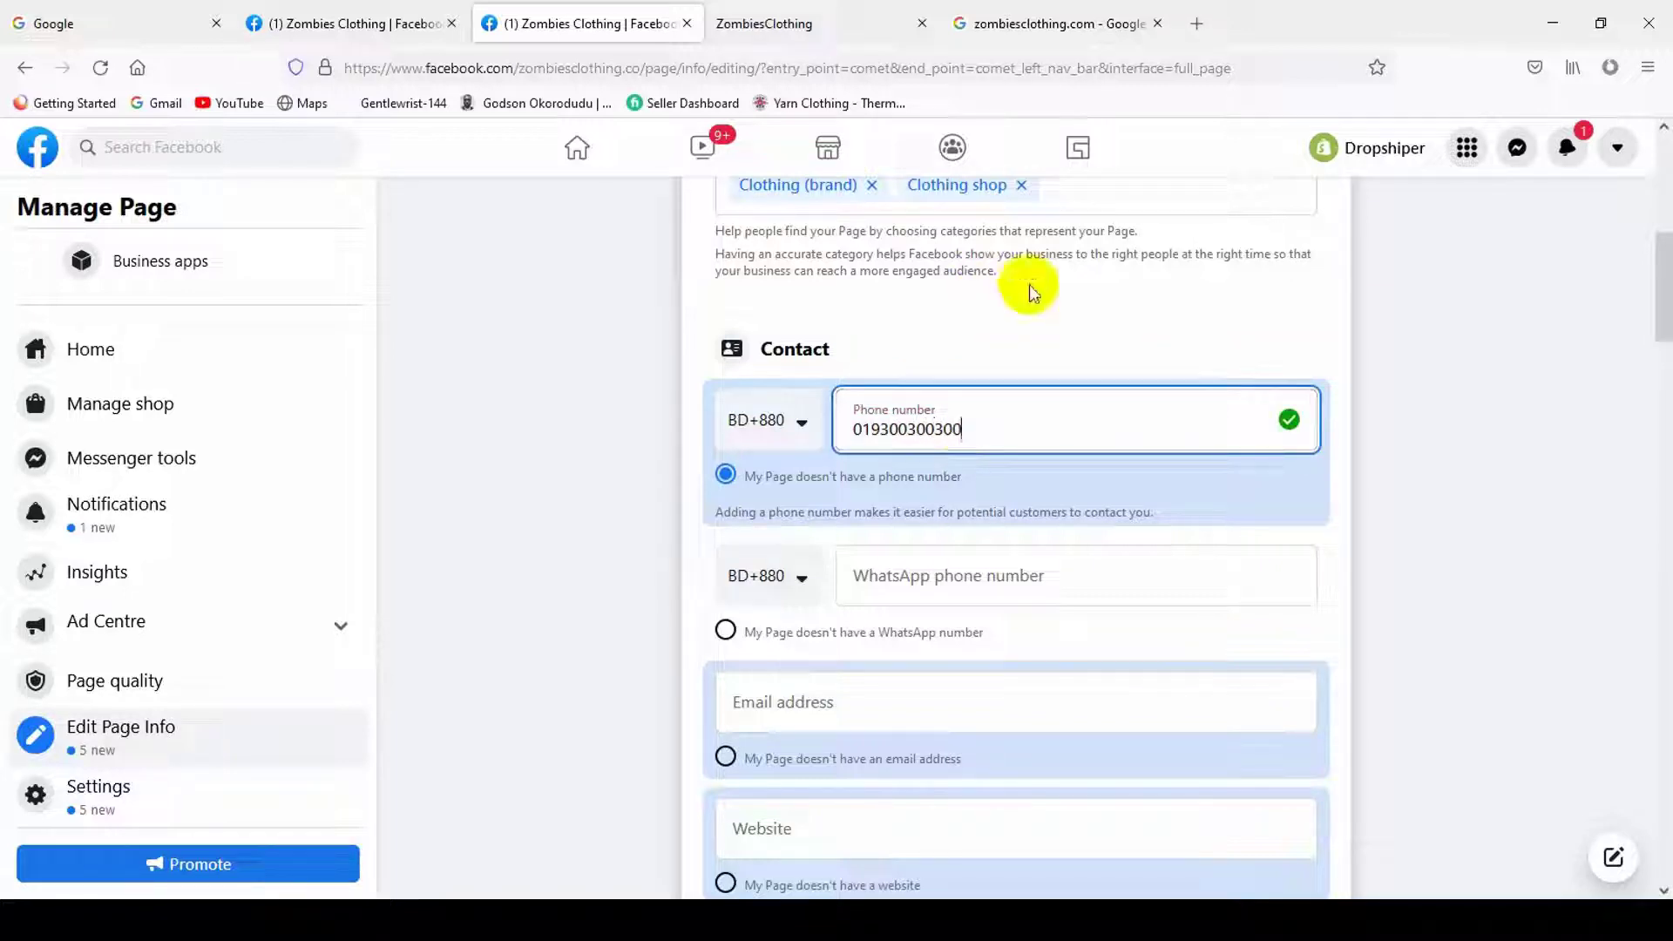
pyautogui.click(1449, 530)
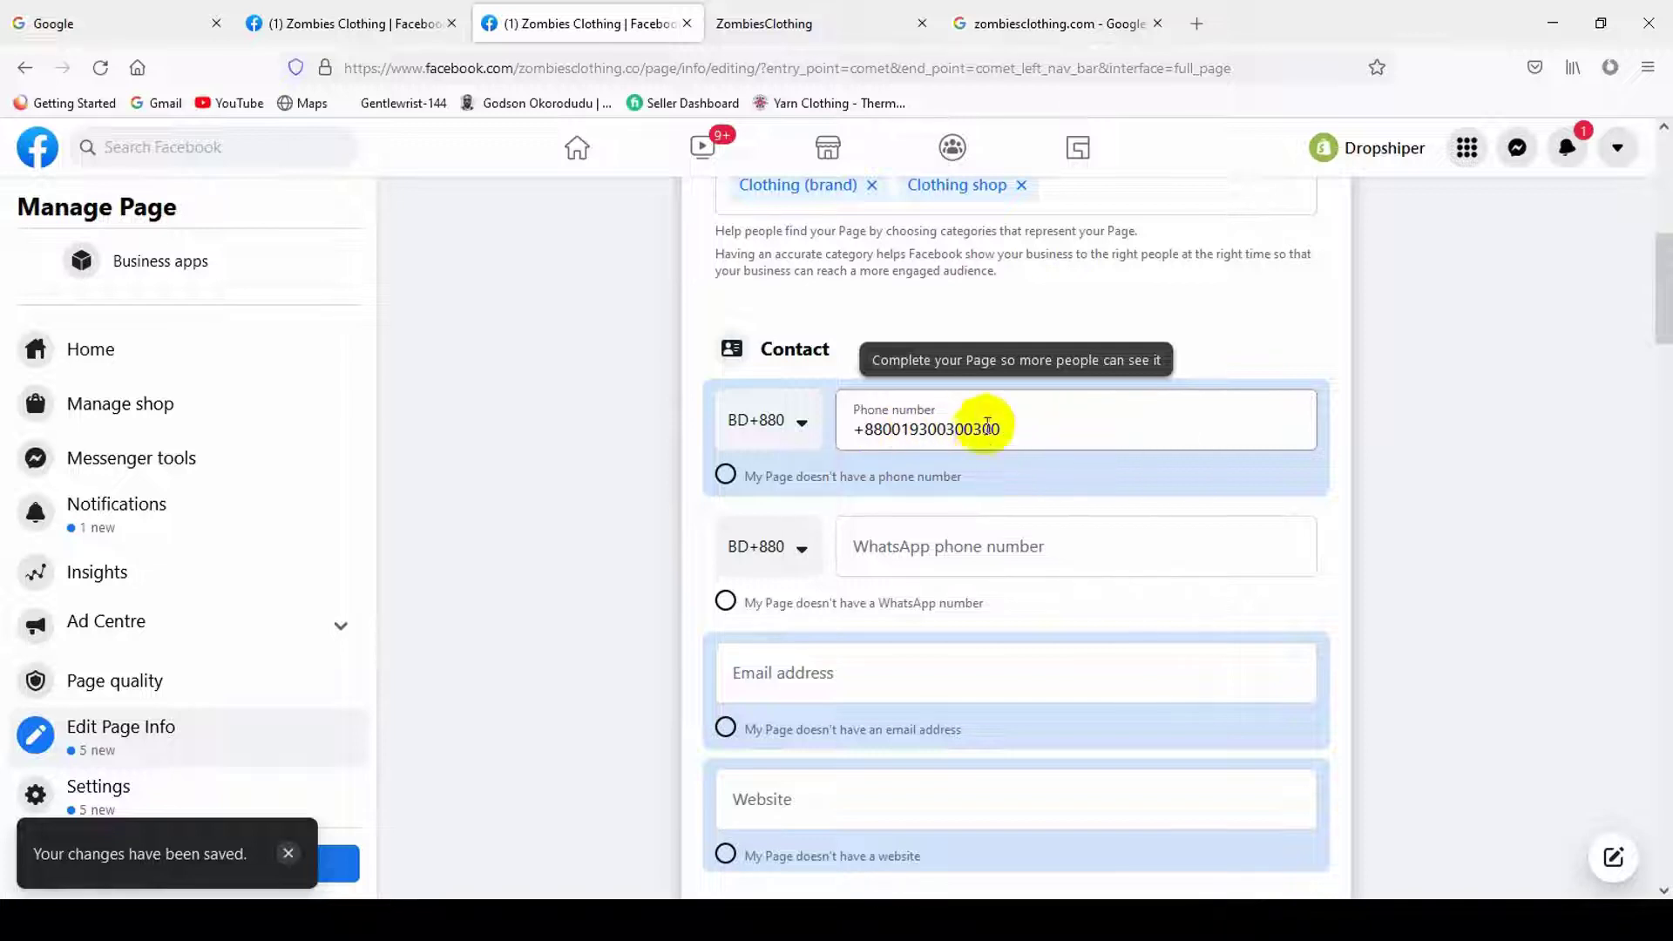
# - Fix the extra zero after +880, retype the phone number, and save it
pyautogui.click(887, 420)
pyautogui.click(904, 443)
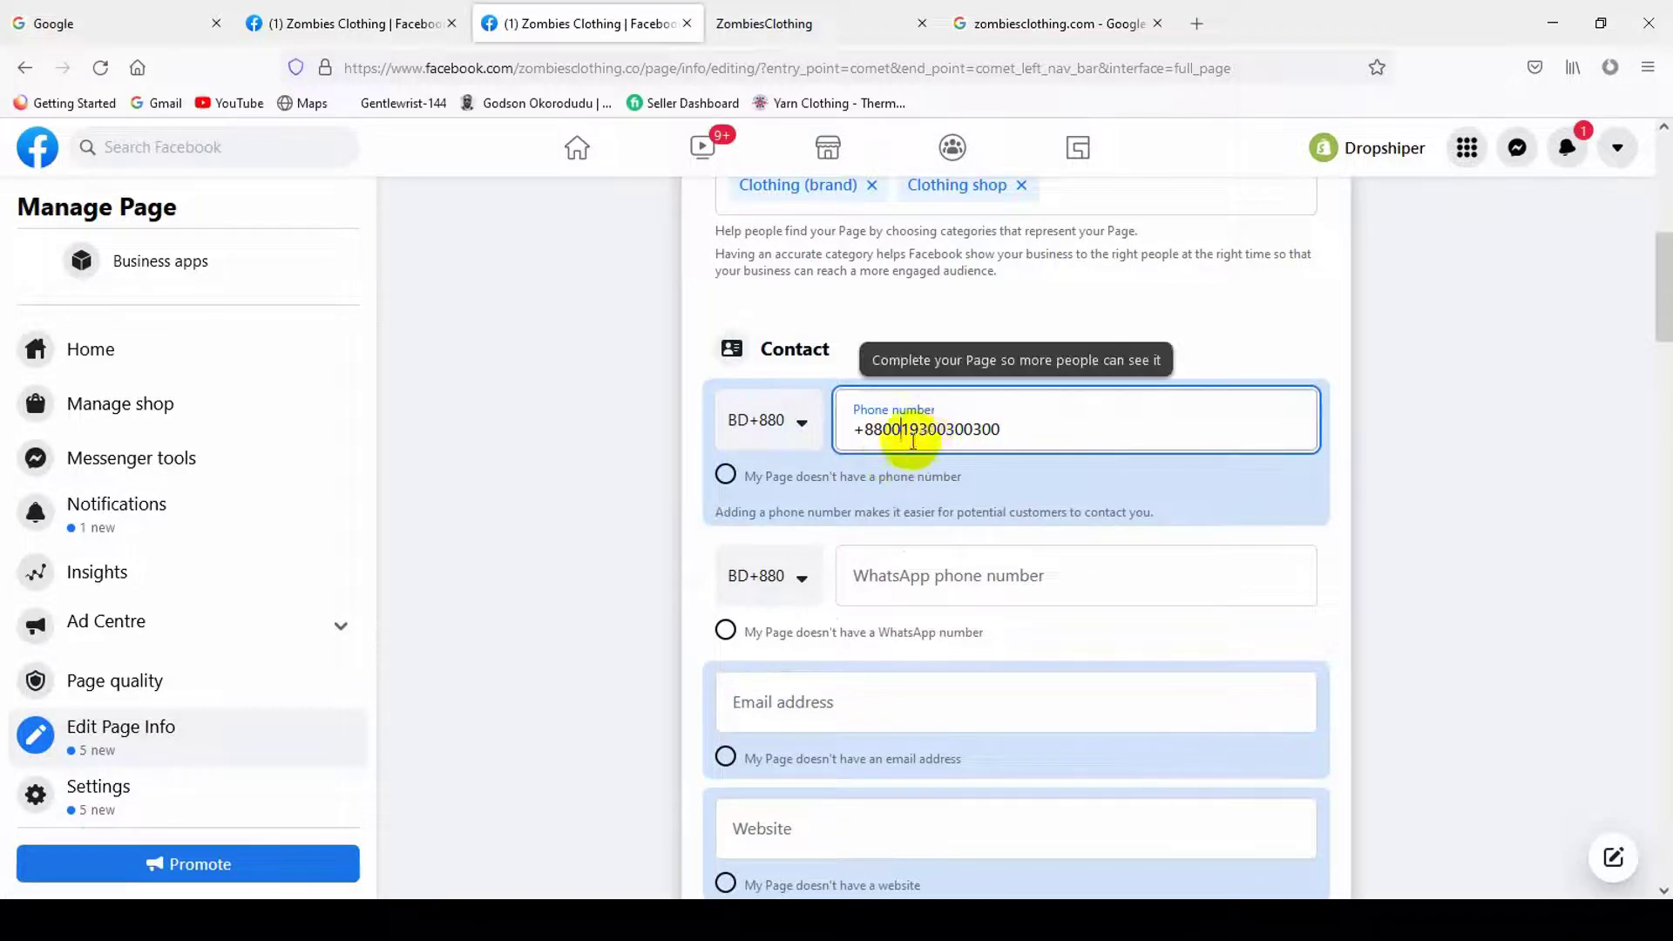
pyautogui.press('BackSpace')
pyautogui.click(1380, 489)
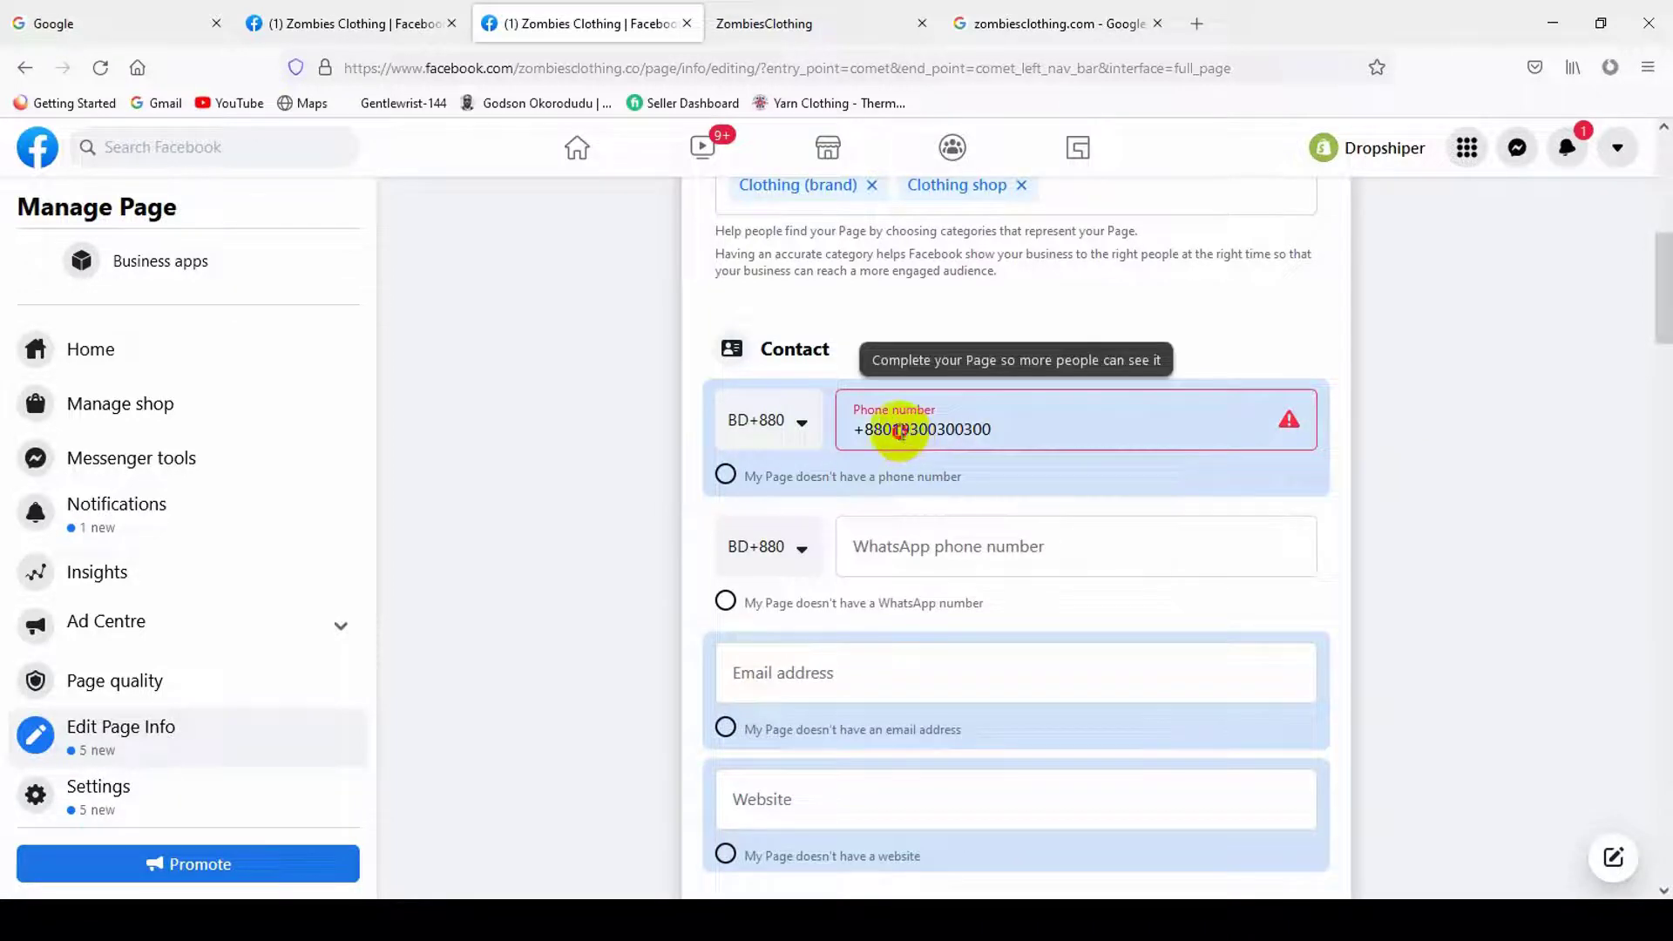
pyautogui.click(900, 431)
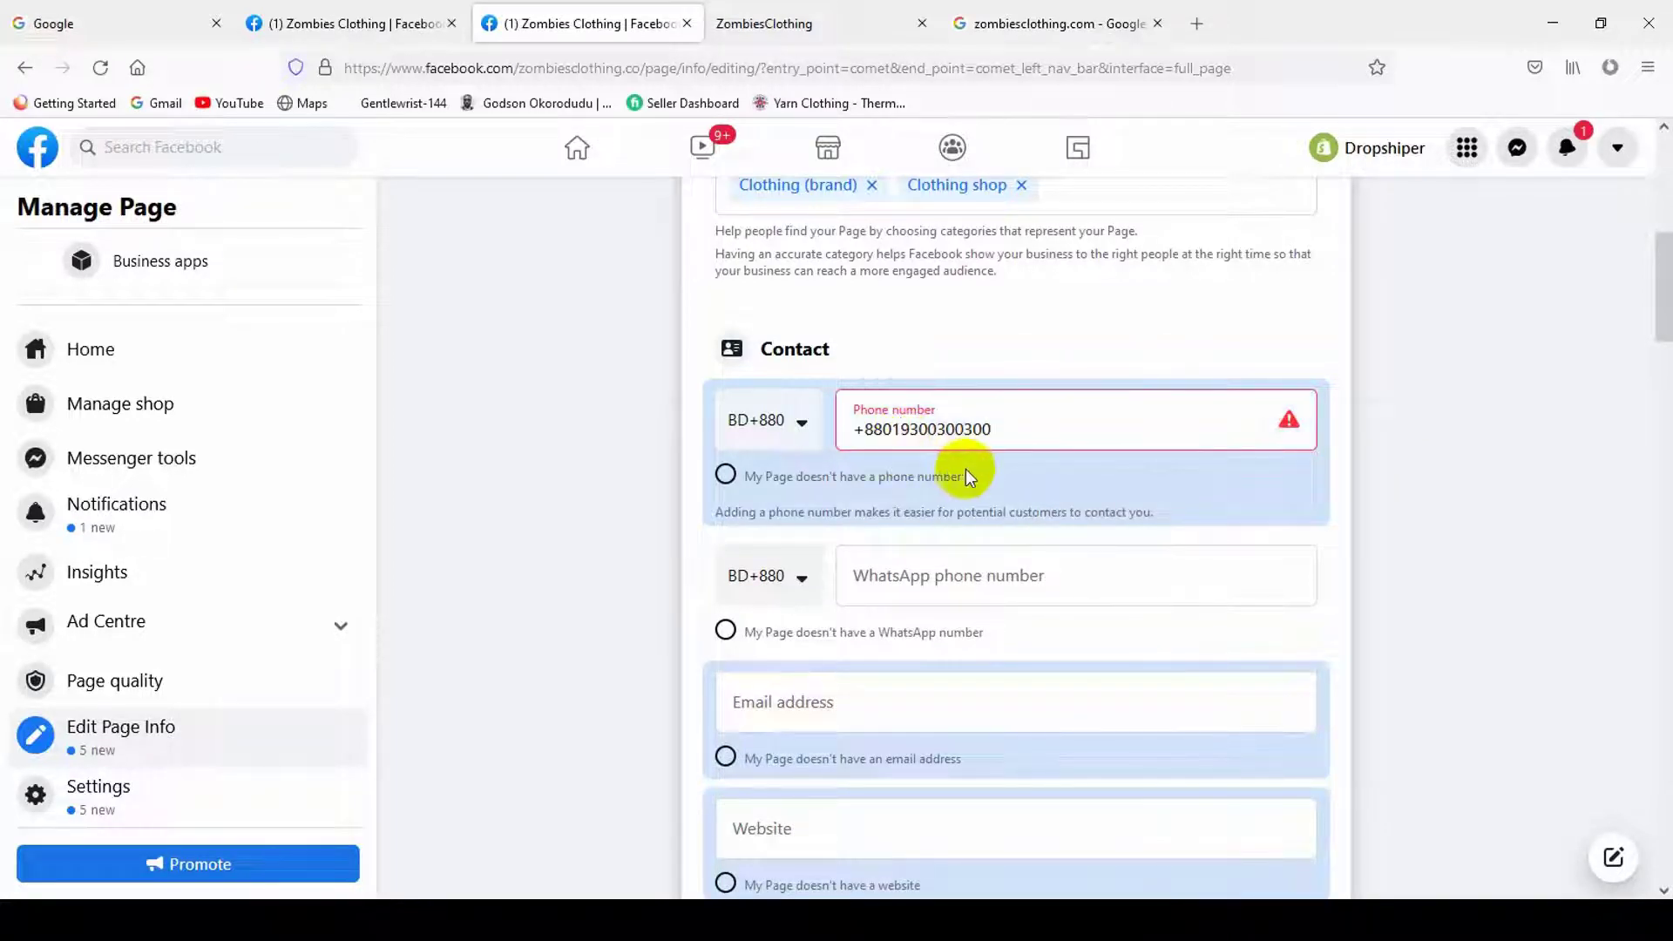
pyautogui.write('0')
pyautogui.click(1440, 454)
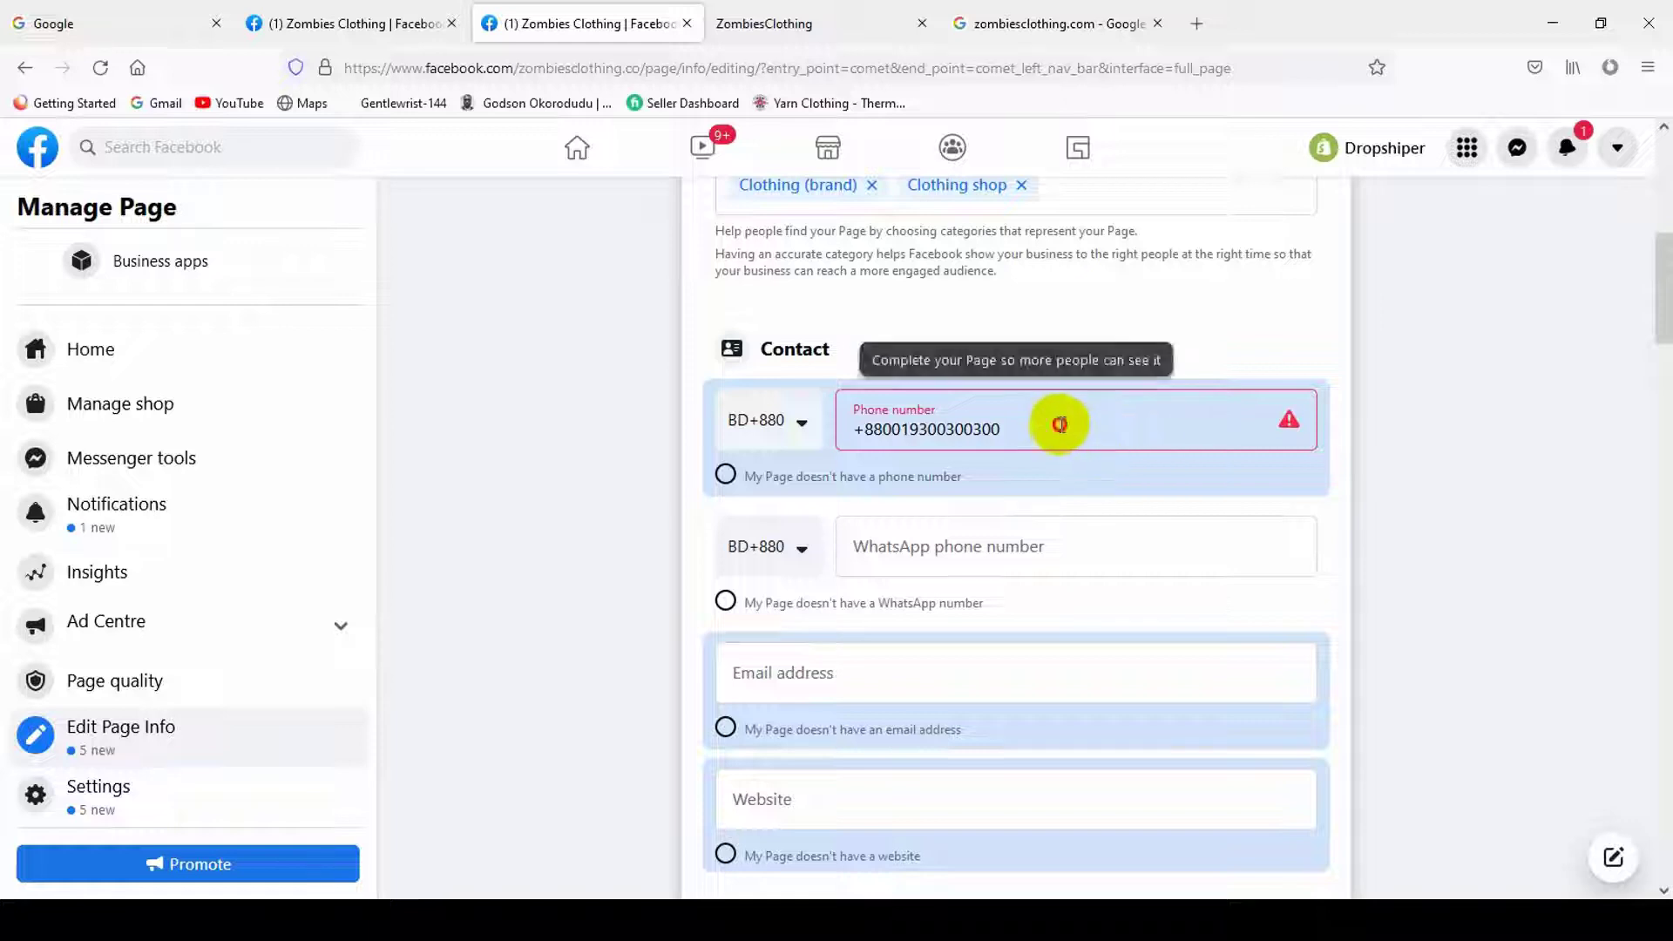
pyautogui.moveTo(1058, 424); pyautogui.dragTo(798, 415)
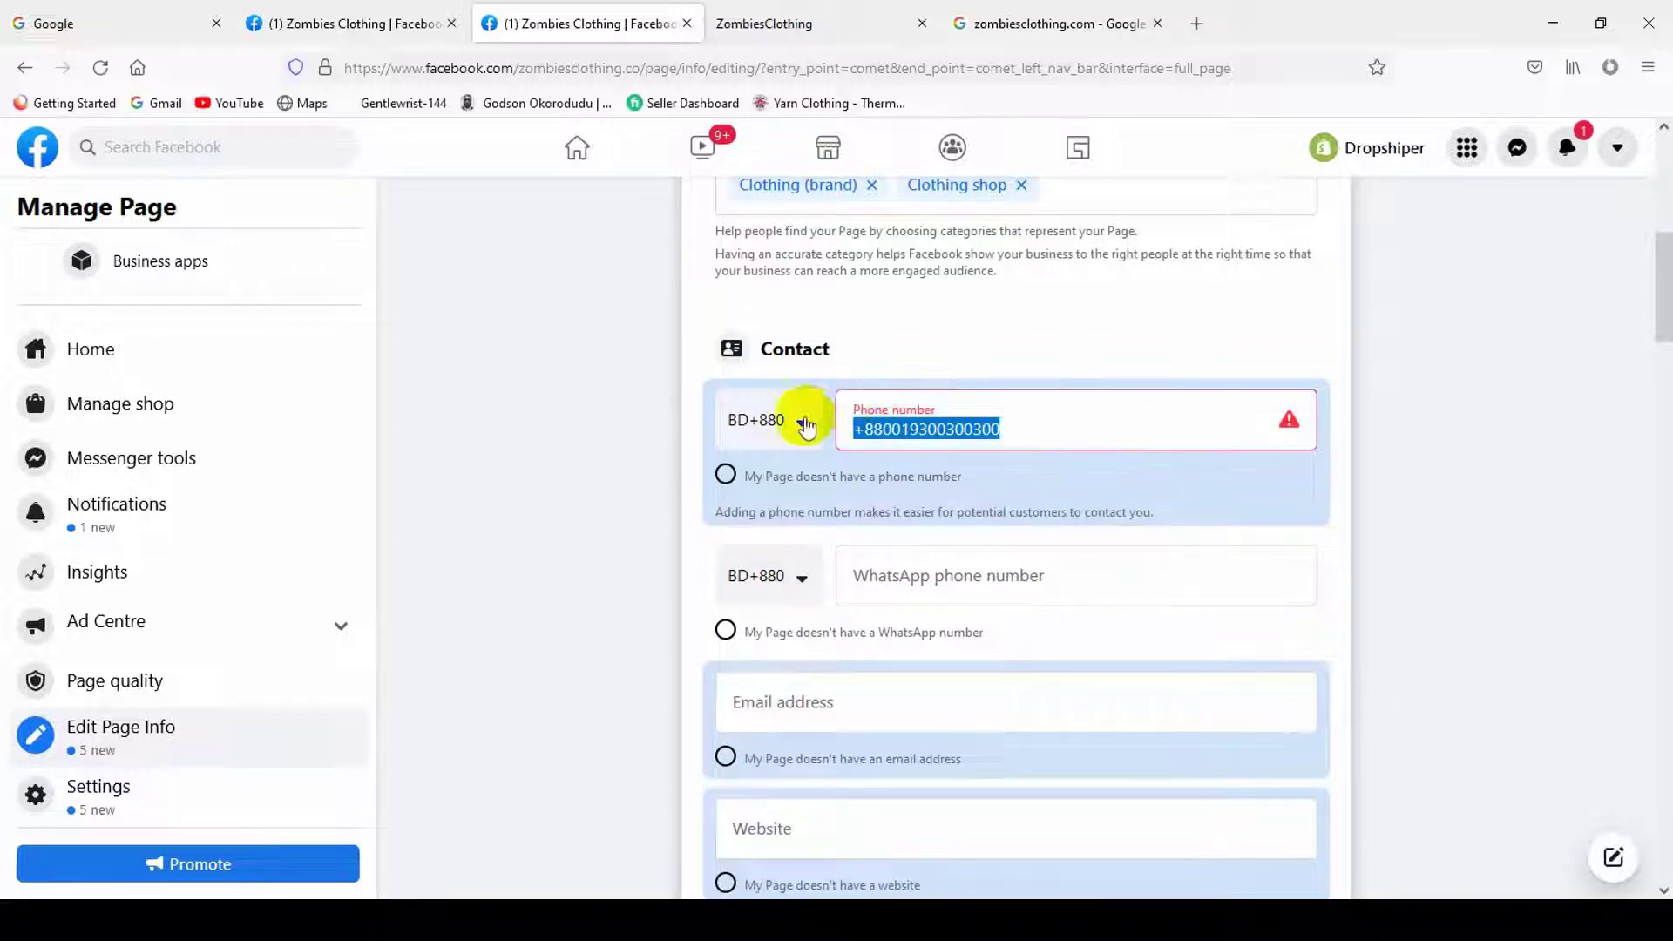
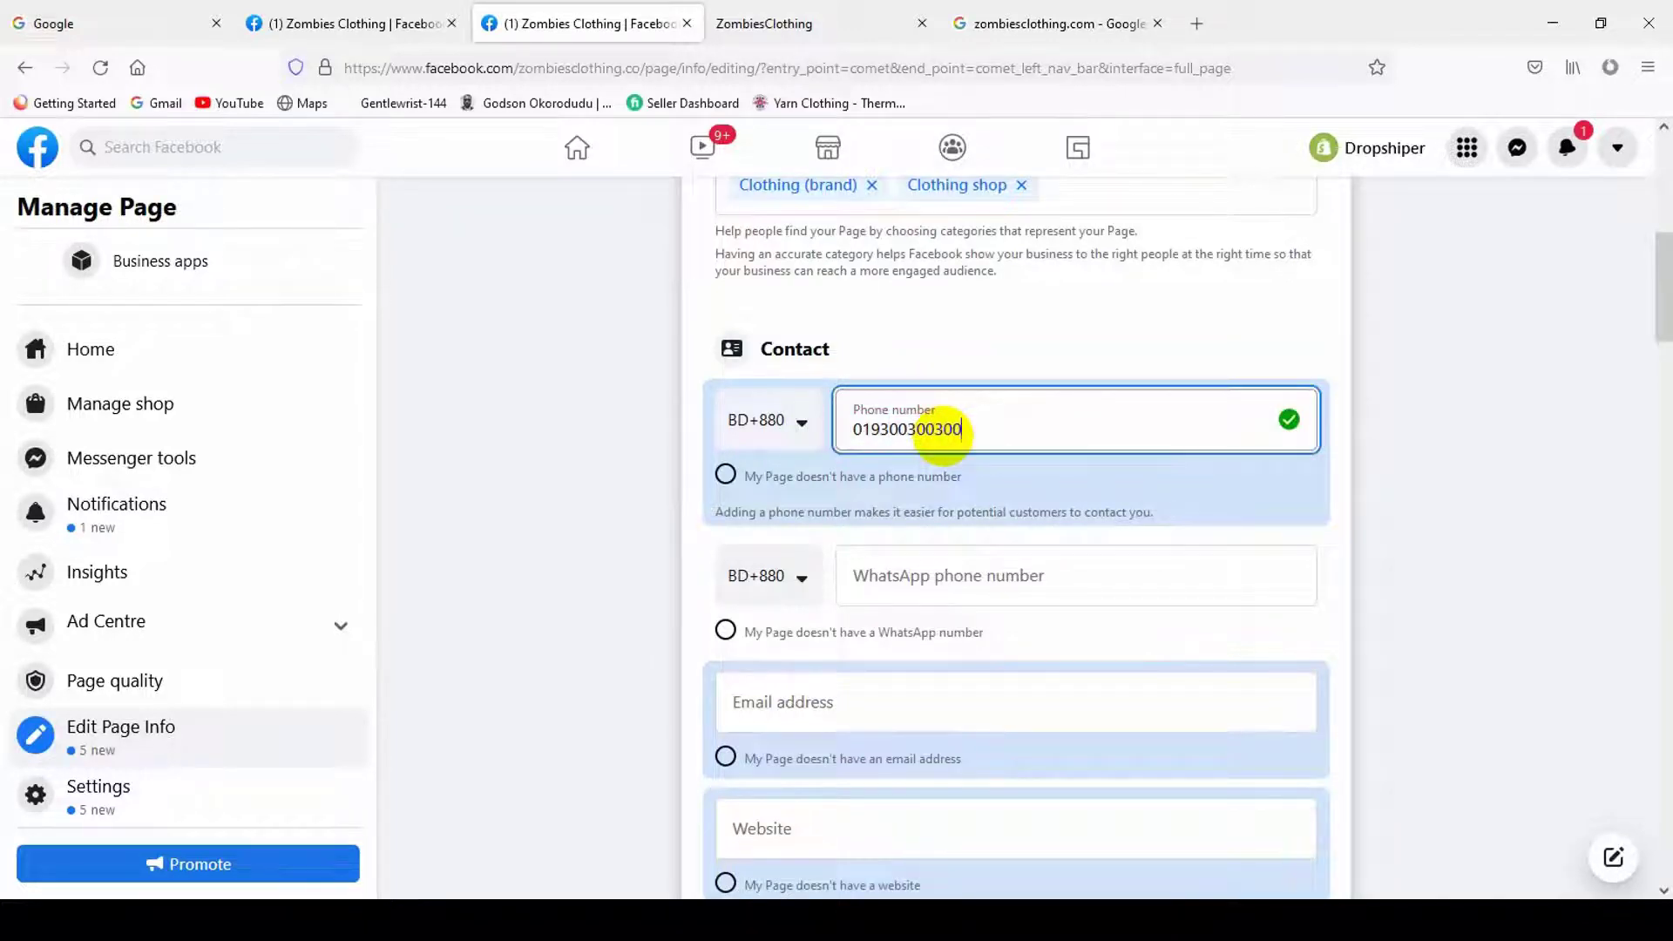
pyautogui.scroll(1, 959, 480)
pyautogui.click(1519, 627)
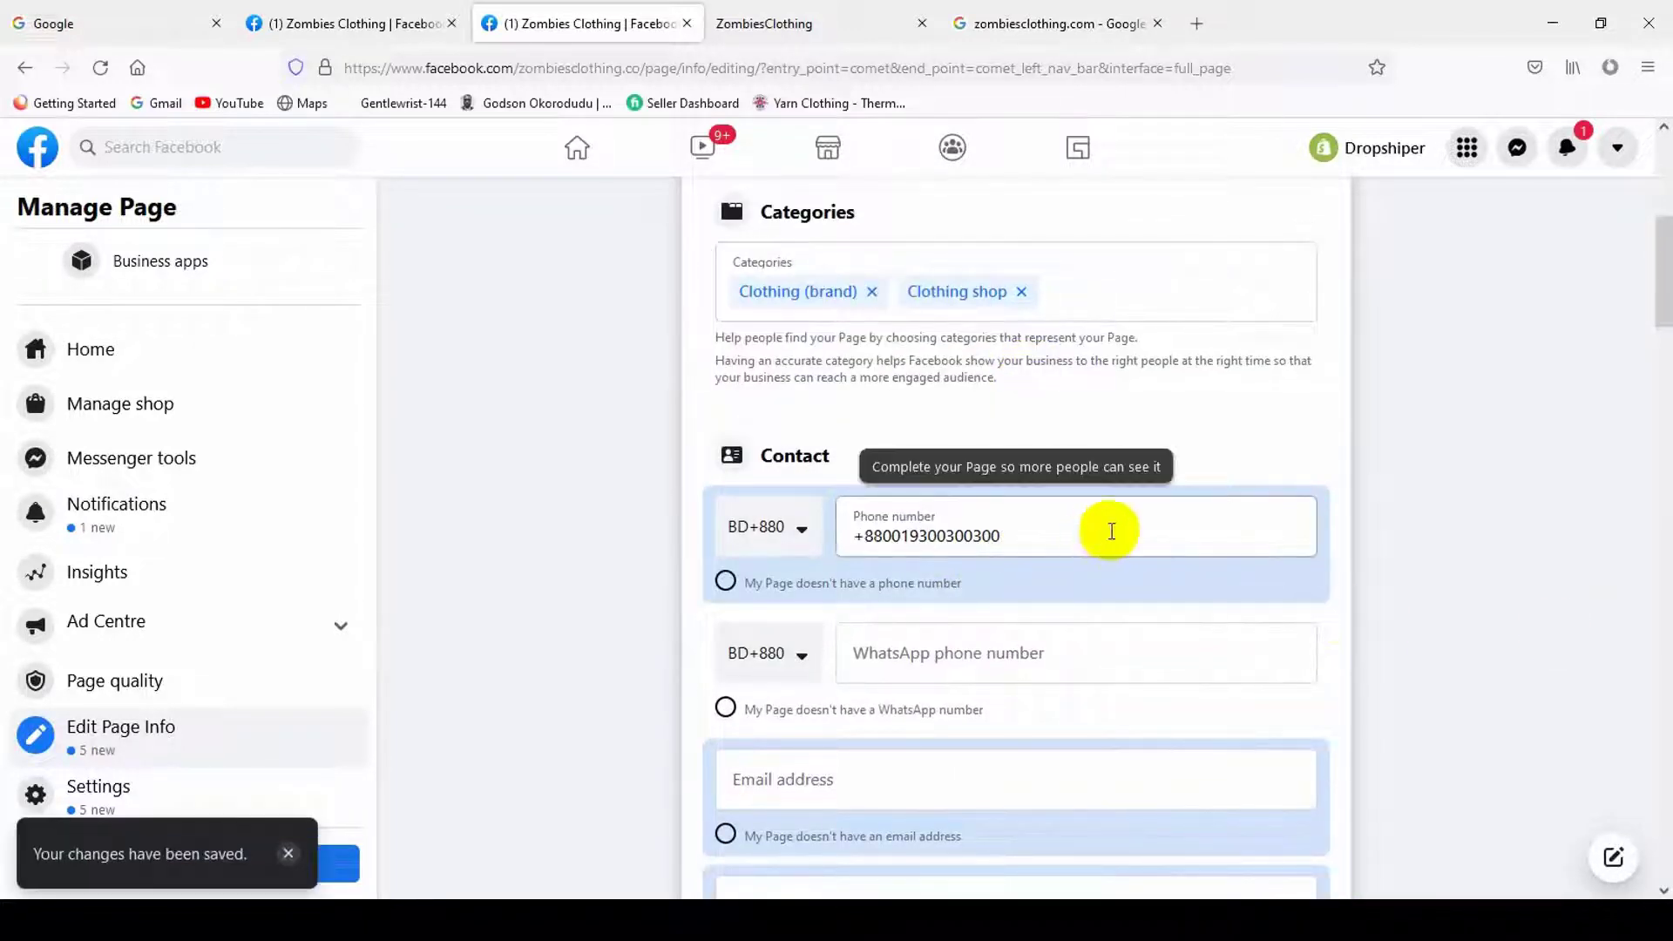
pyautogui.scroll(-2, 1273, 544)
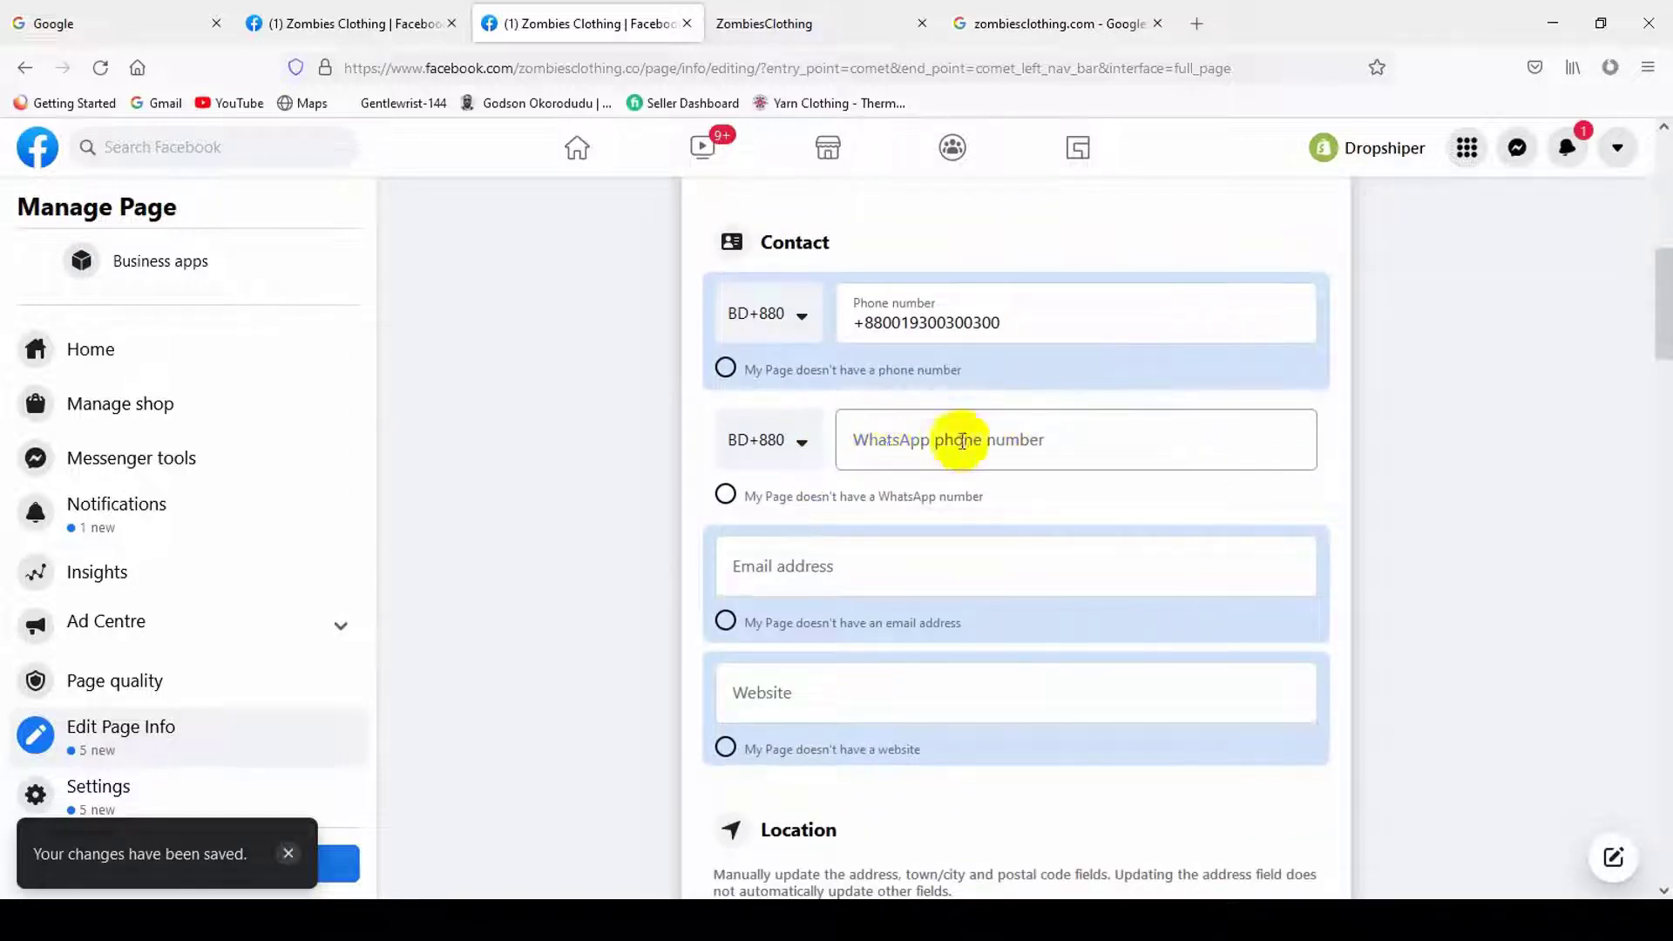
pyautogui.click(962, 442)
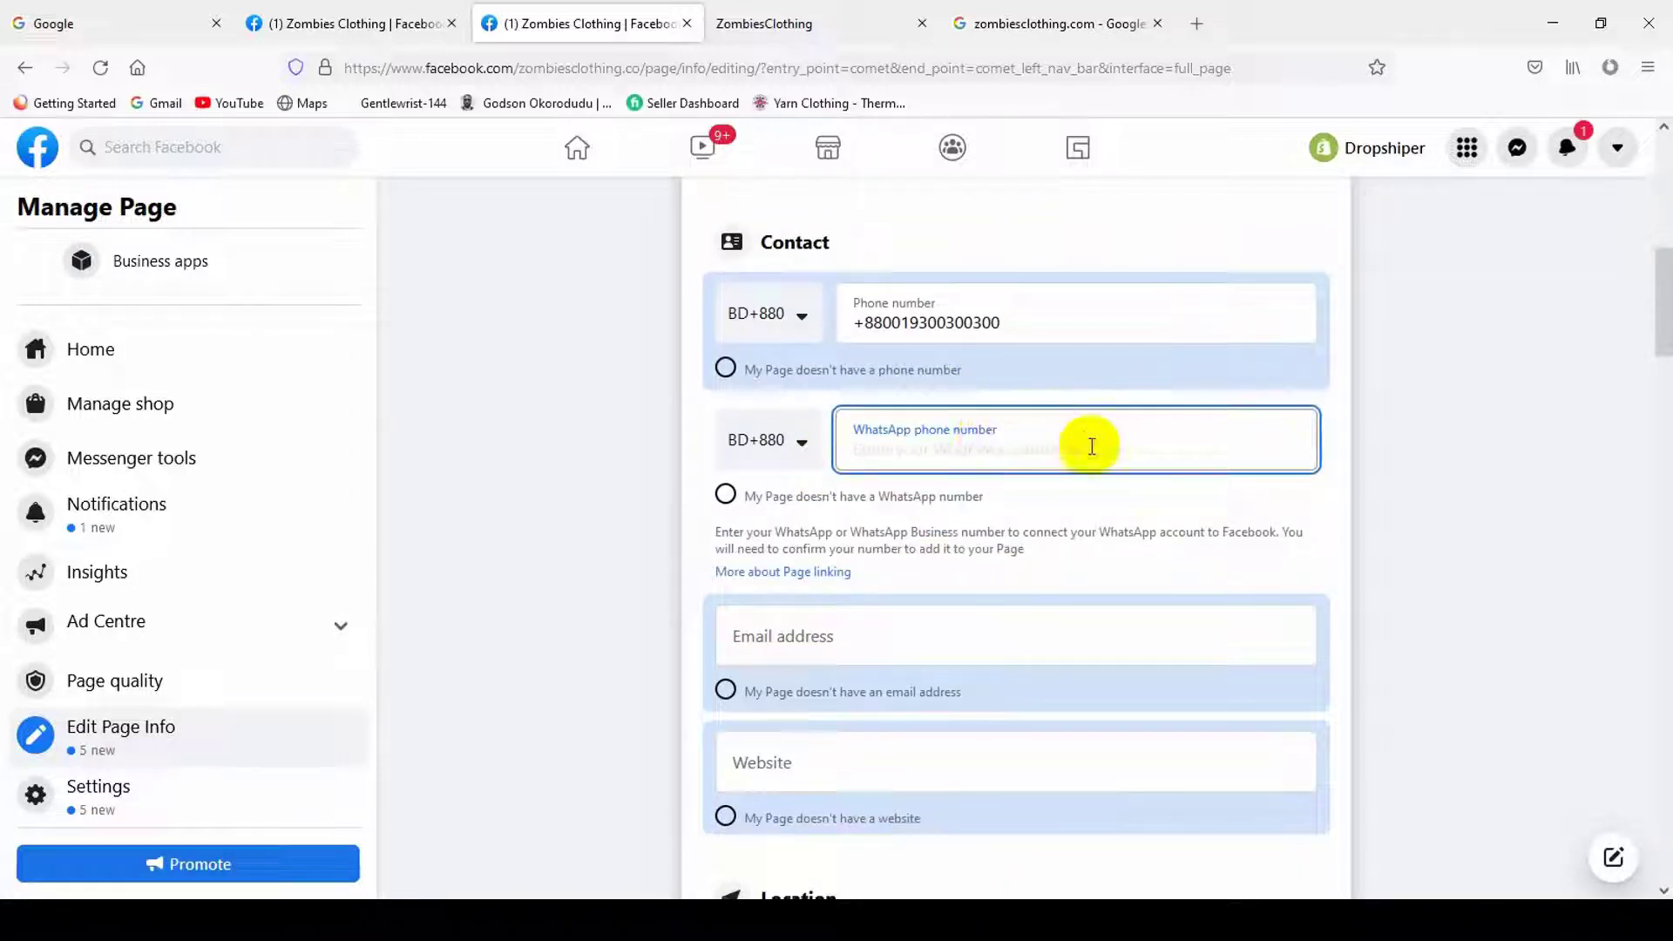
pyautogui.click(1057, 320)
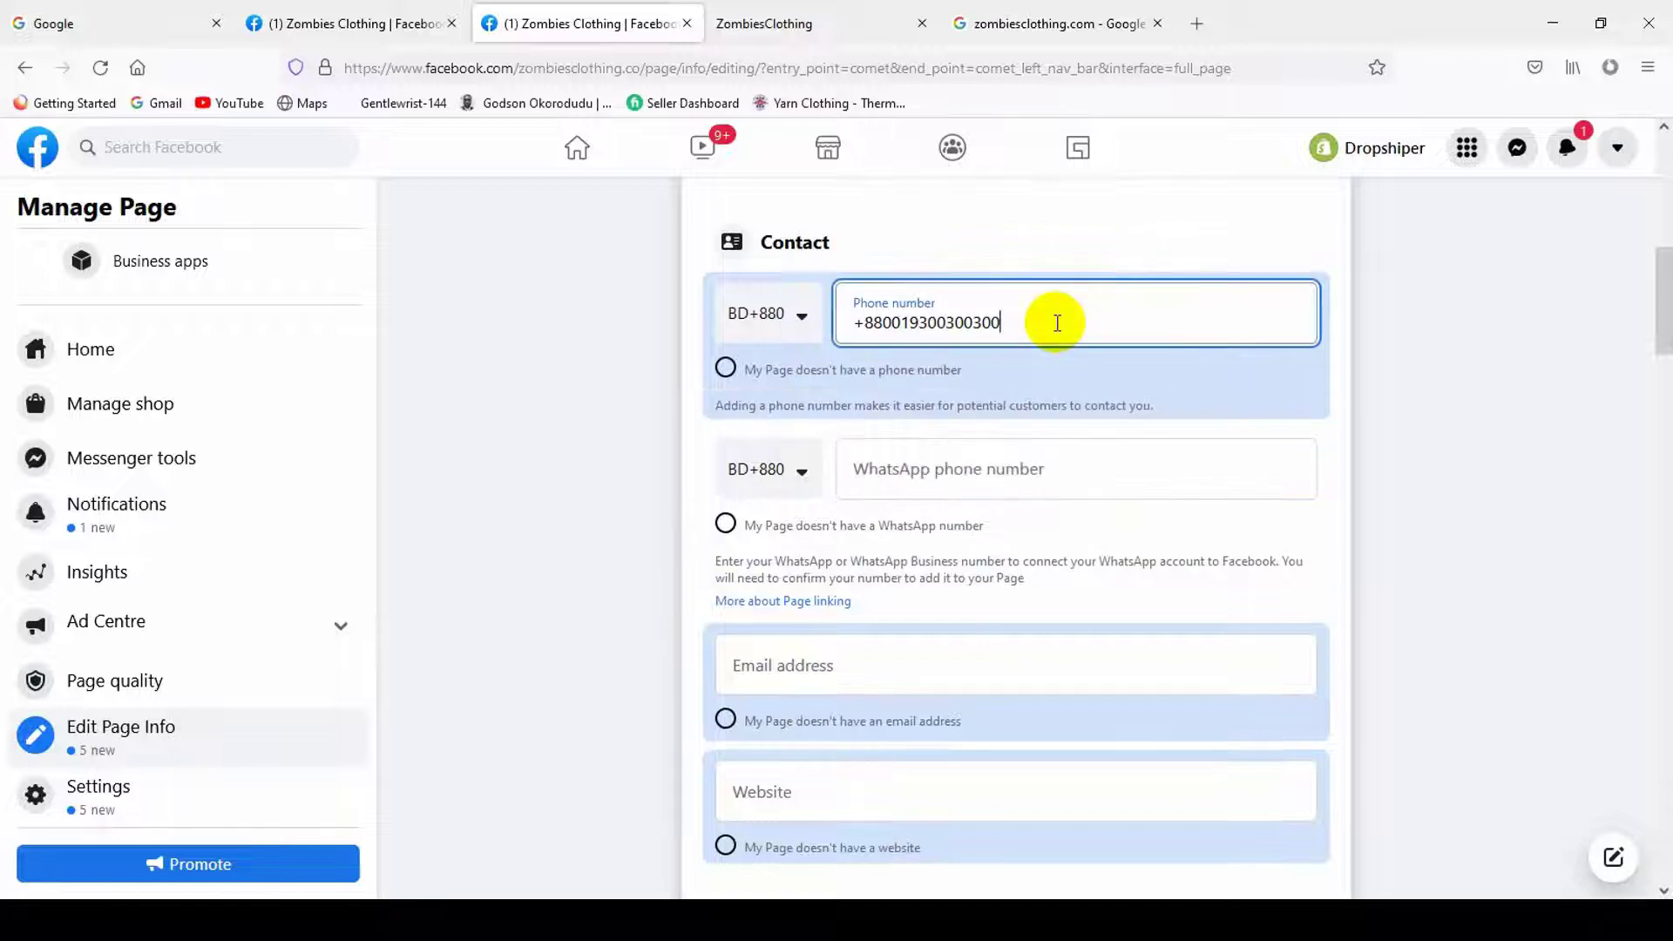
pyautogui.hotkey('ctrl', 'a')
pyautogui.hotkey('ctrl', 'c')
pyautogui.click(973, 477)
pyautogui.hotkey('ctrl', 'v')
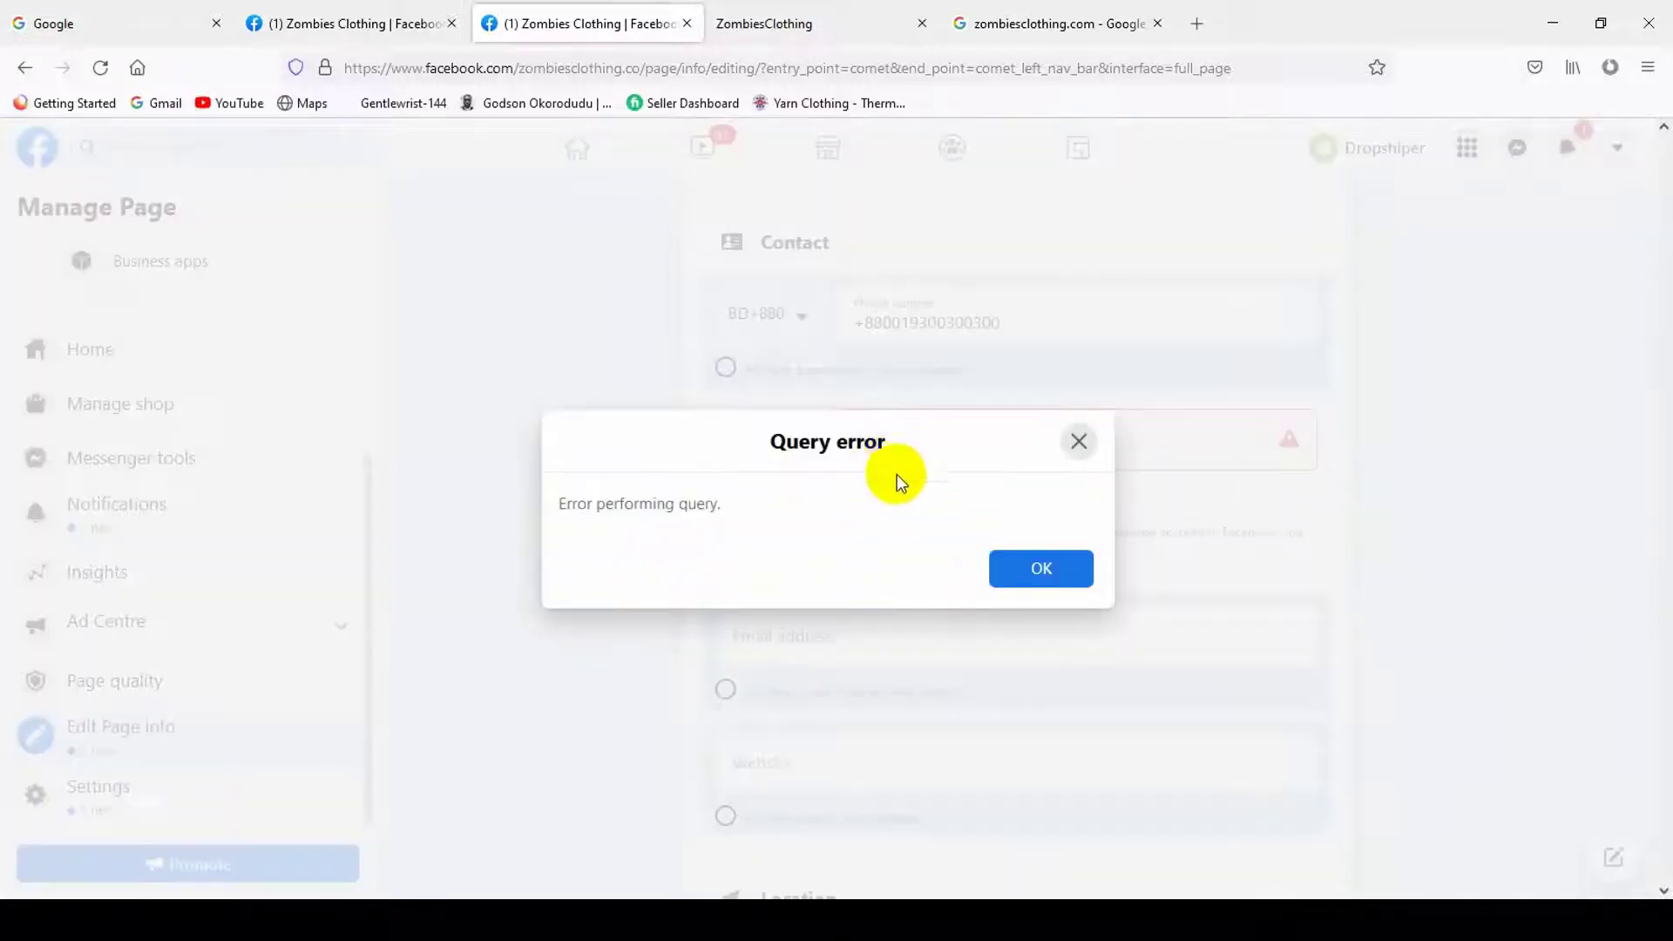
pyautogui.click(1080, 438)
# - Replace the WhatsApp number with the digits after the country prefix and request a confirmation code
pyautogui.click(866, 317)
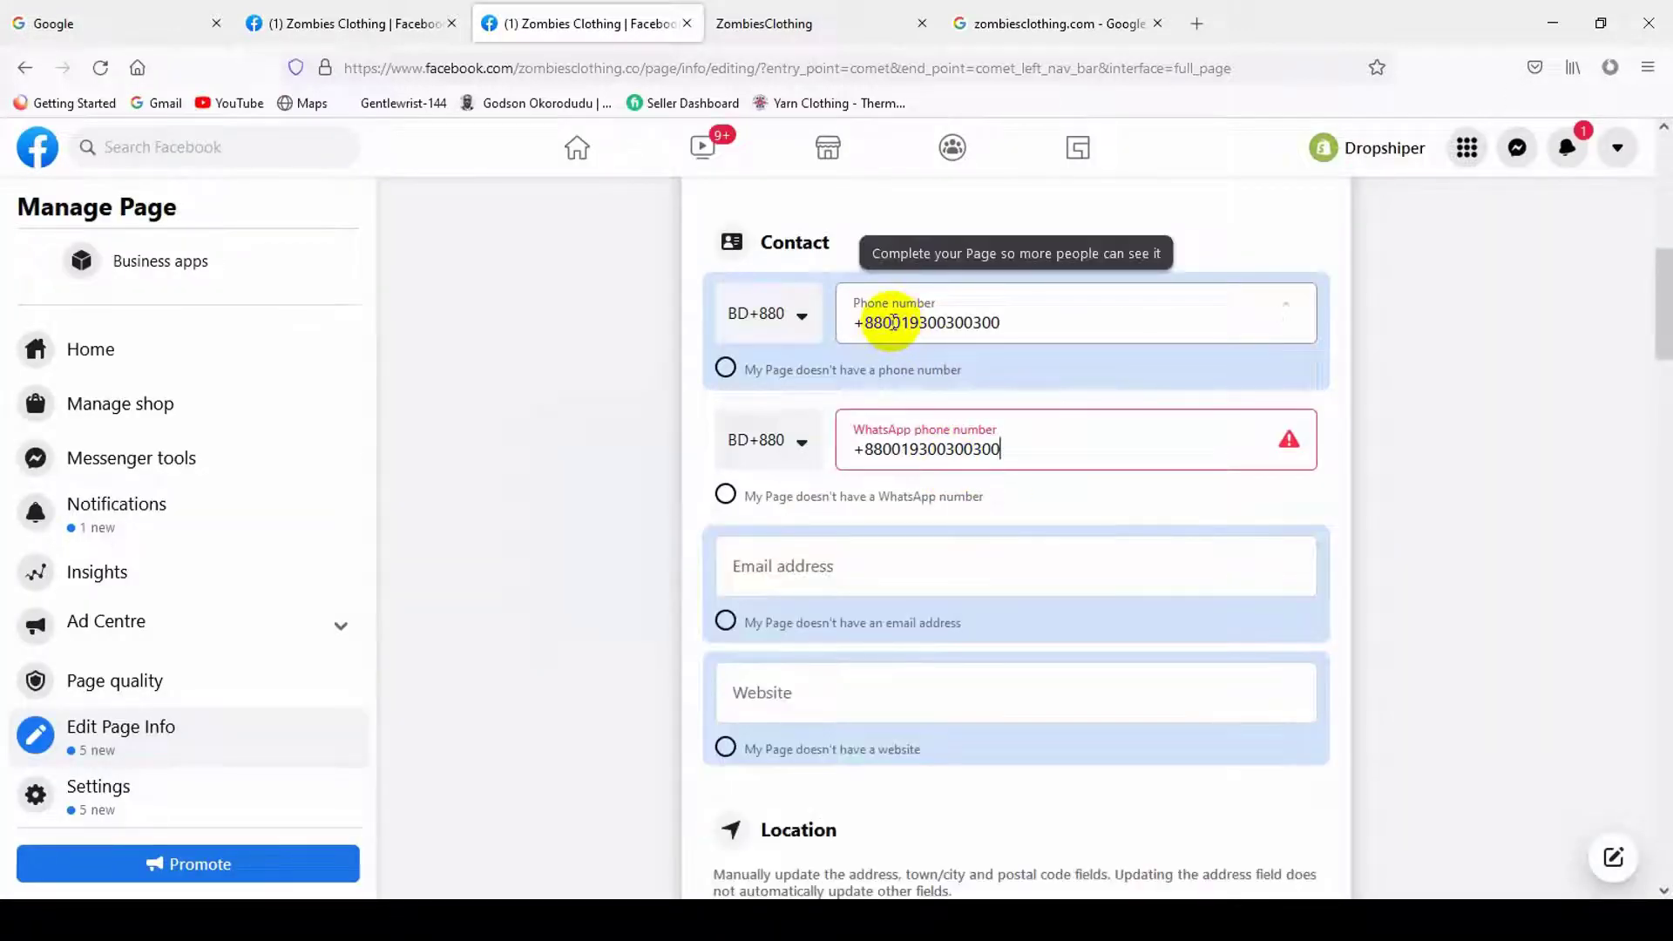
pyautogui.hotkey('ctrl', 'a')
pyautogui.moveTo(1138, 319); pyautogui.dragTo(886, 331)
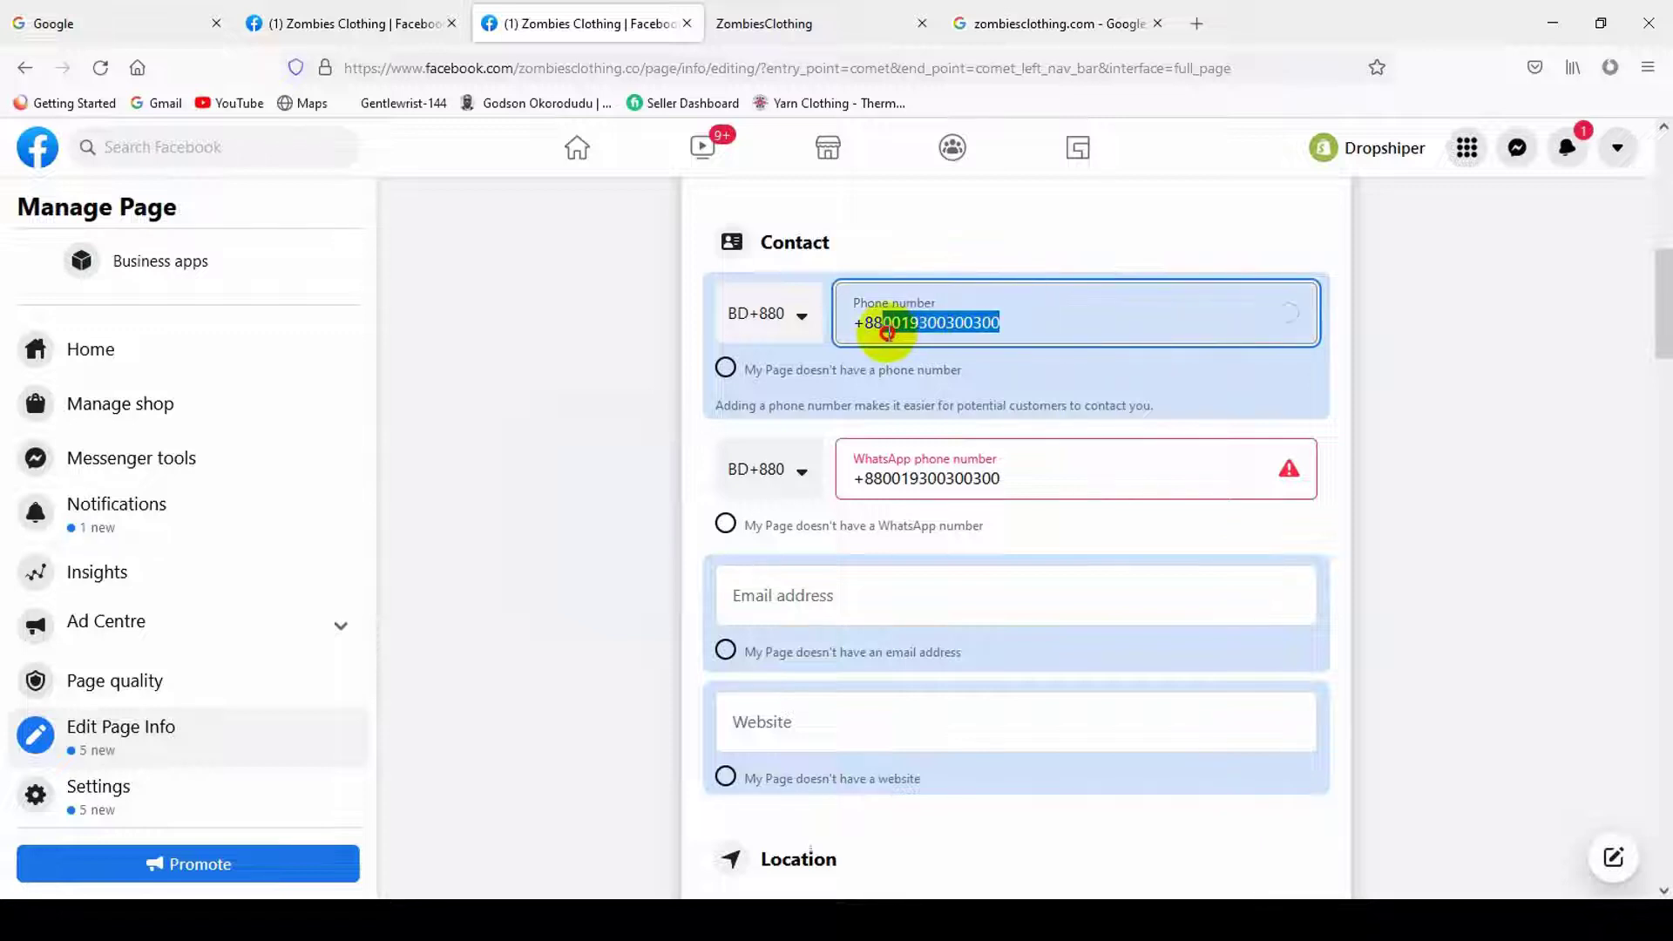
pyautogui.click(1059, 488)
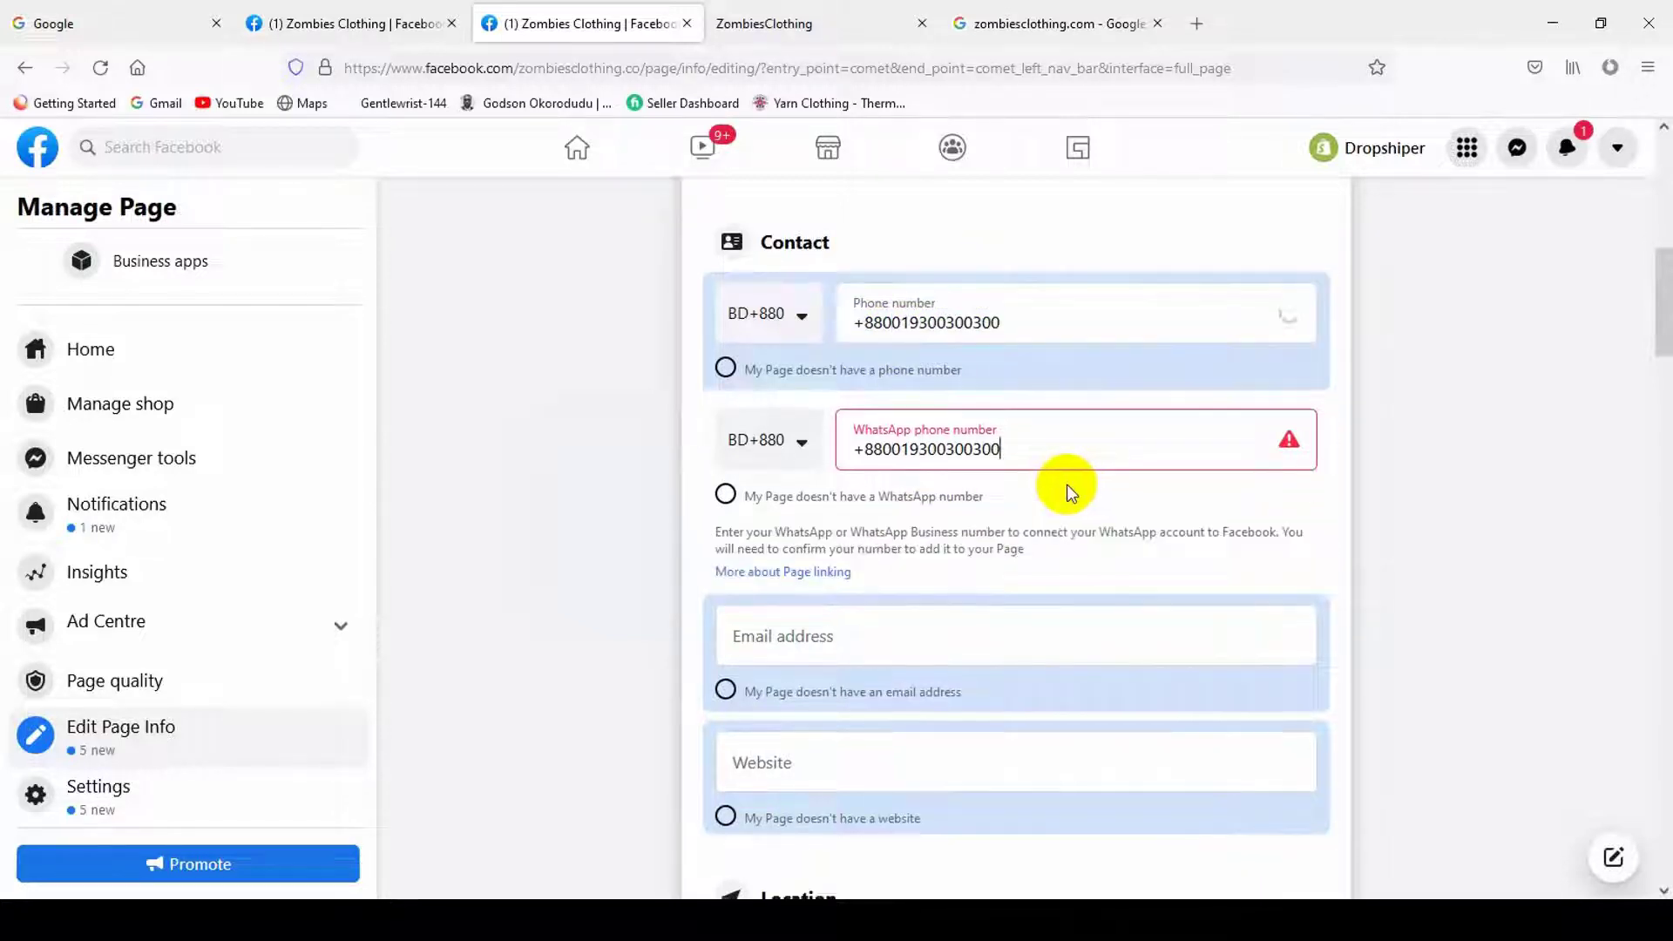
pyautogui.click(1041, 568)
pyautogui.click(1083, 452)
pyautogui.hotkey('ctrl', 'a')
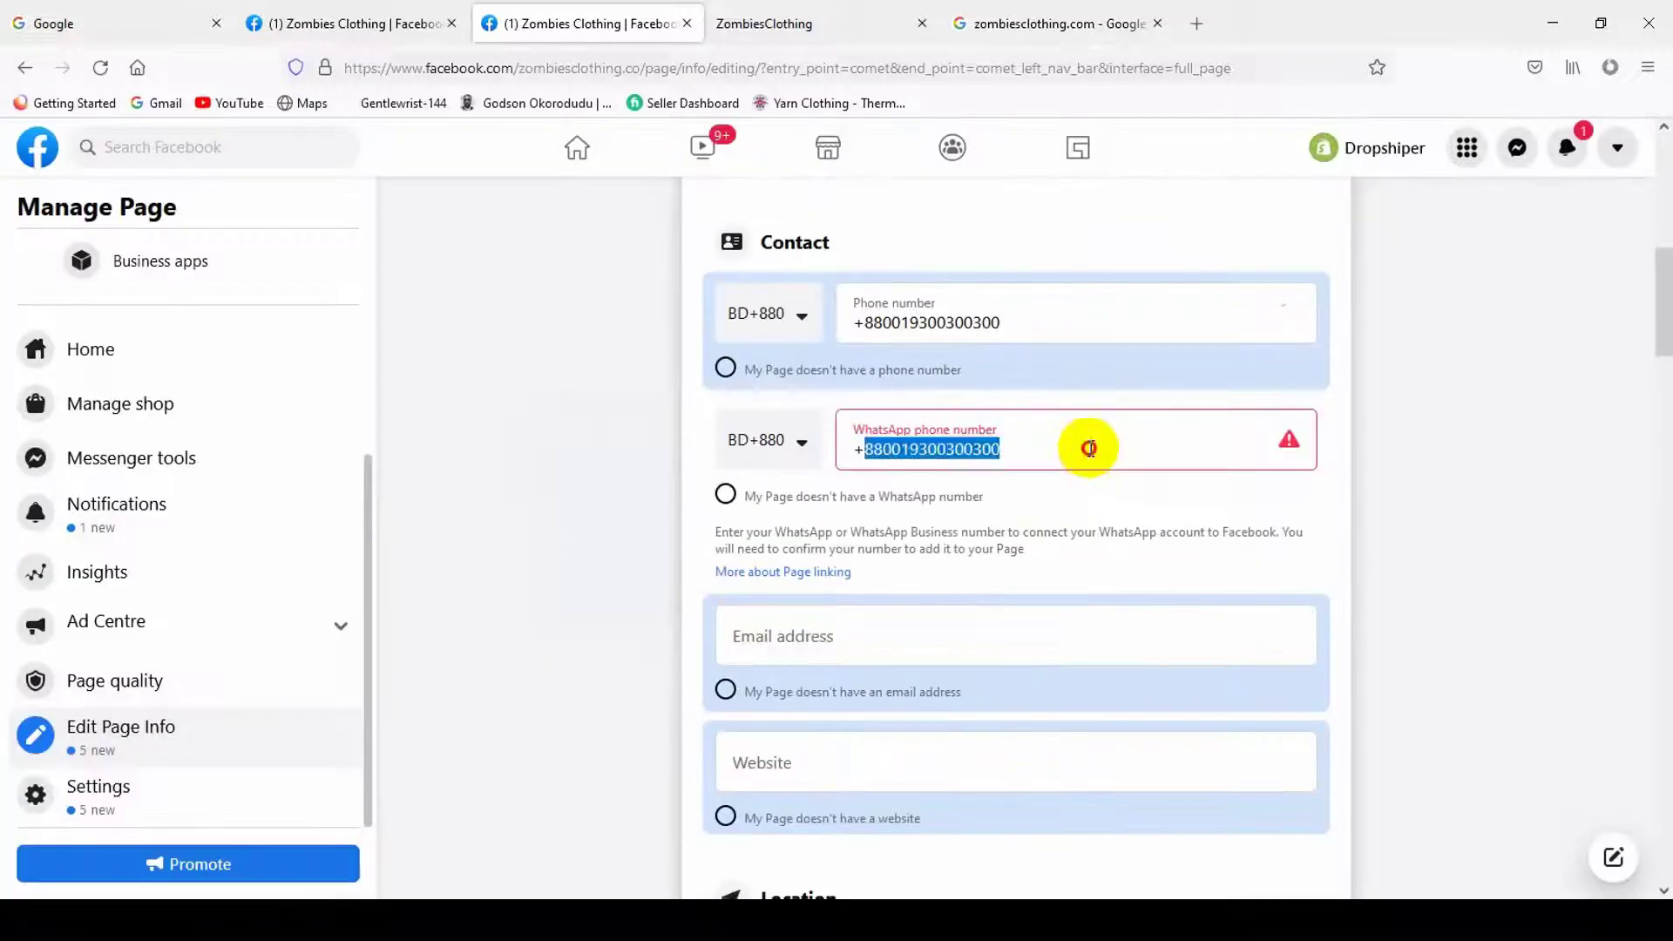
pyautogui.hotkey('ctrl', 'v')
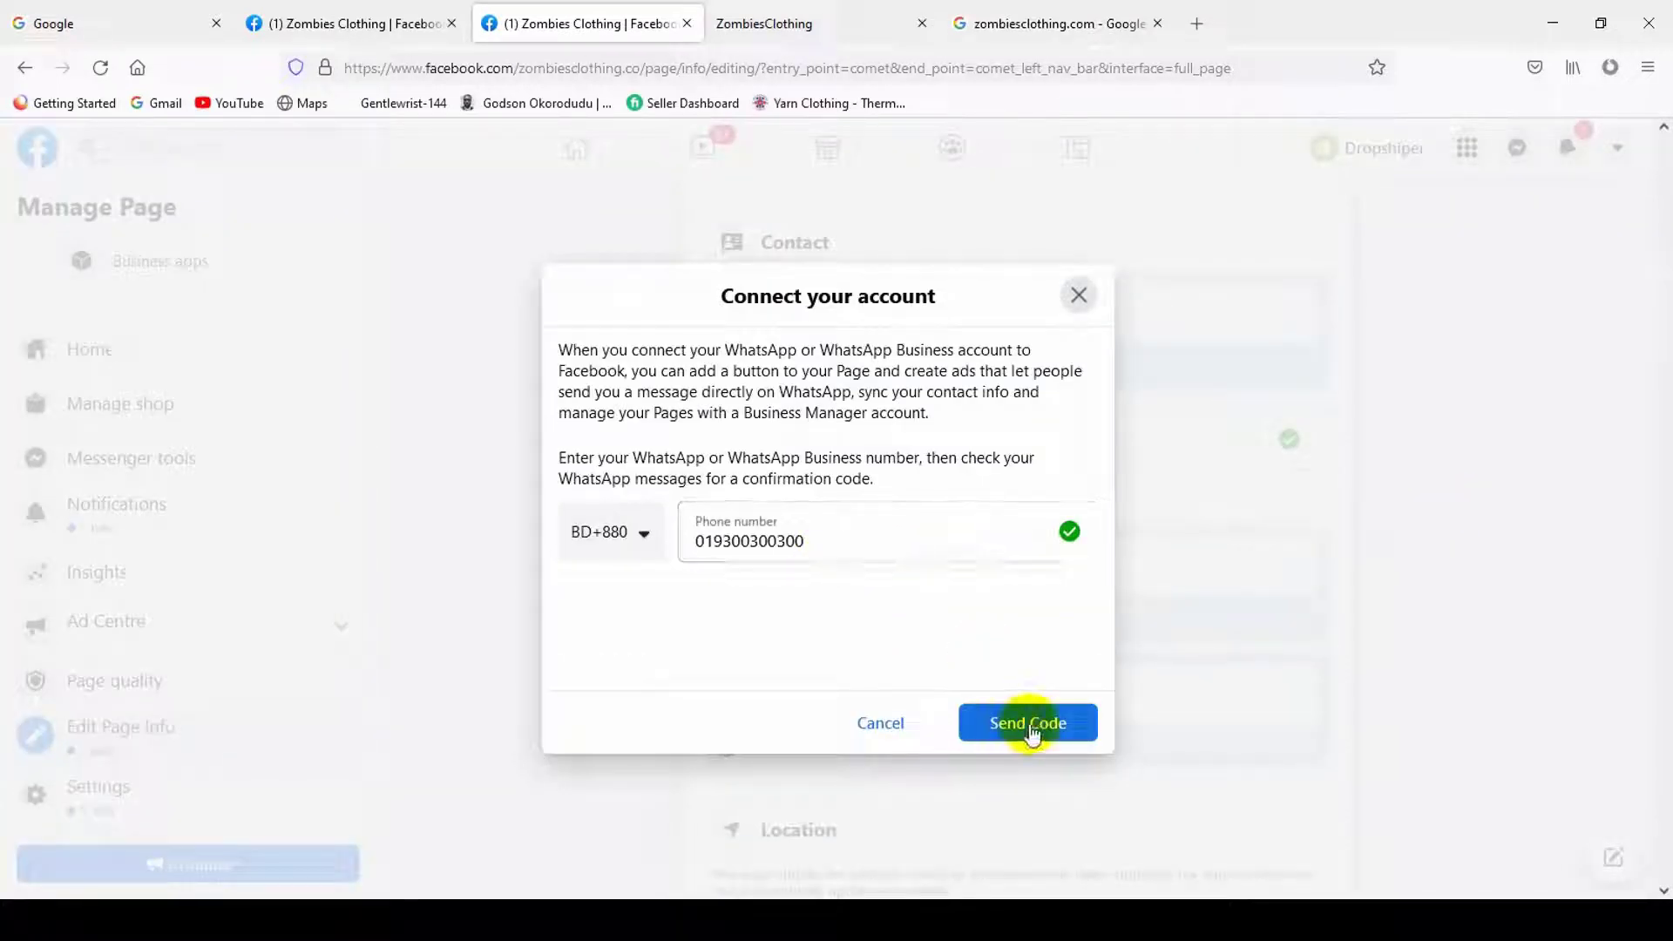
pyautogui.click(1029, 729)
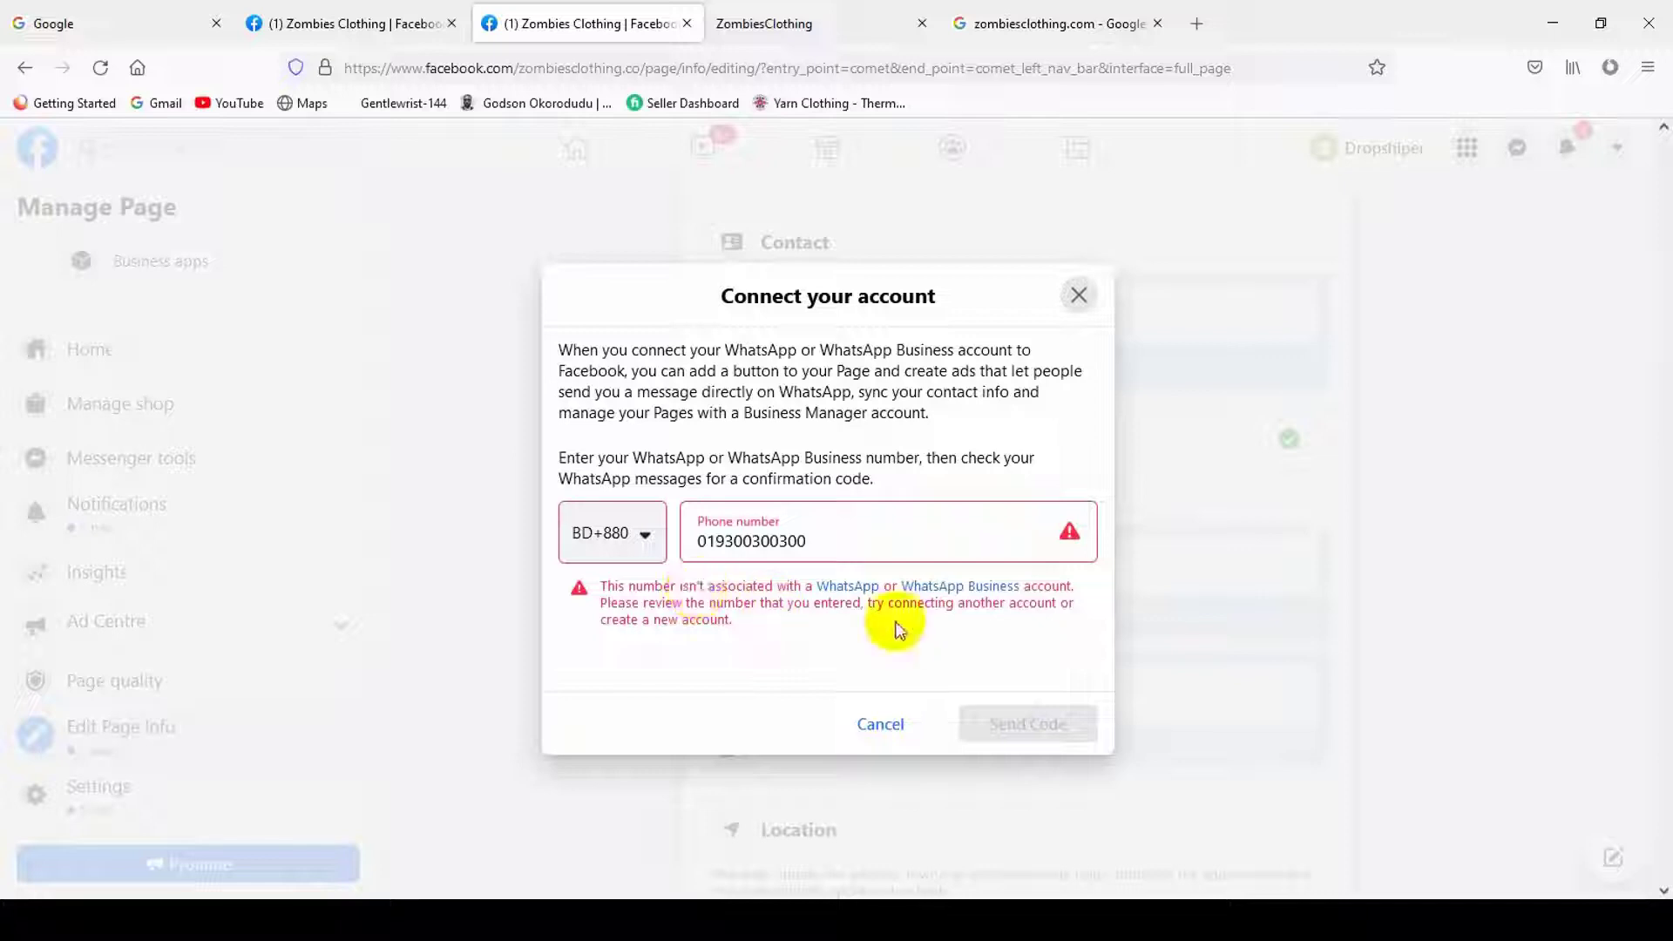
# - Cancel the WhatsApp connection, tick 'My Page doesn't have a WhatsApp number', and confirm Disconnect
pyautogui.click(1079, 295)
pyautogui.click(1002, 462)
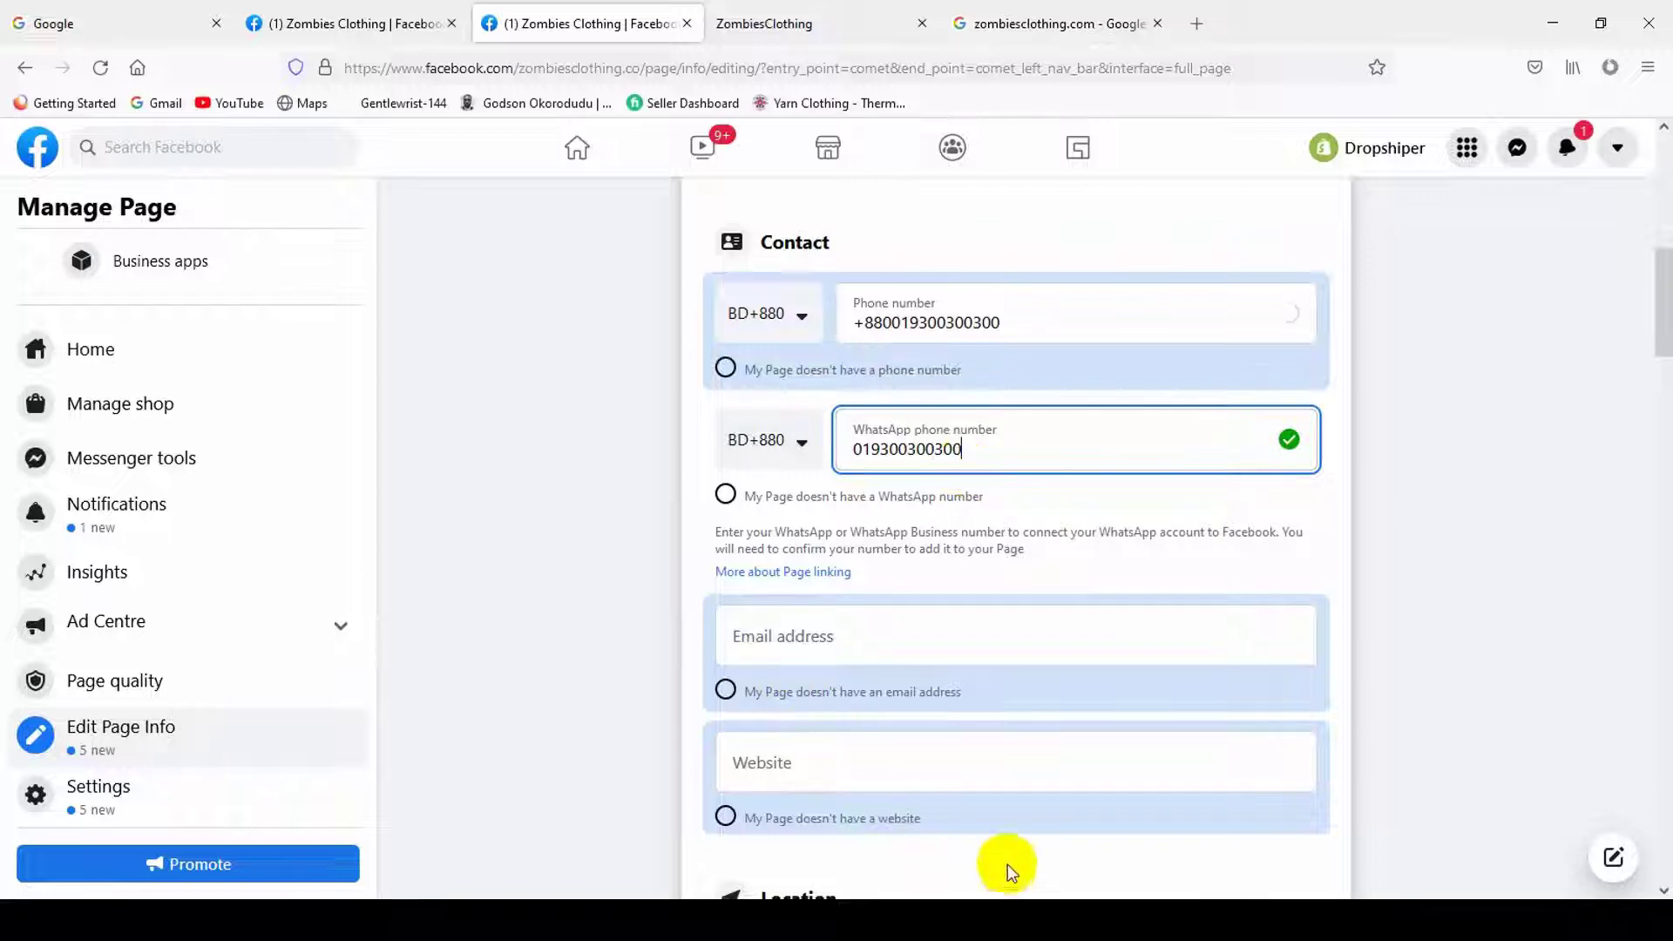
pyautogui.doubleClick(1003, 448)
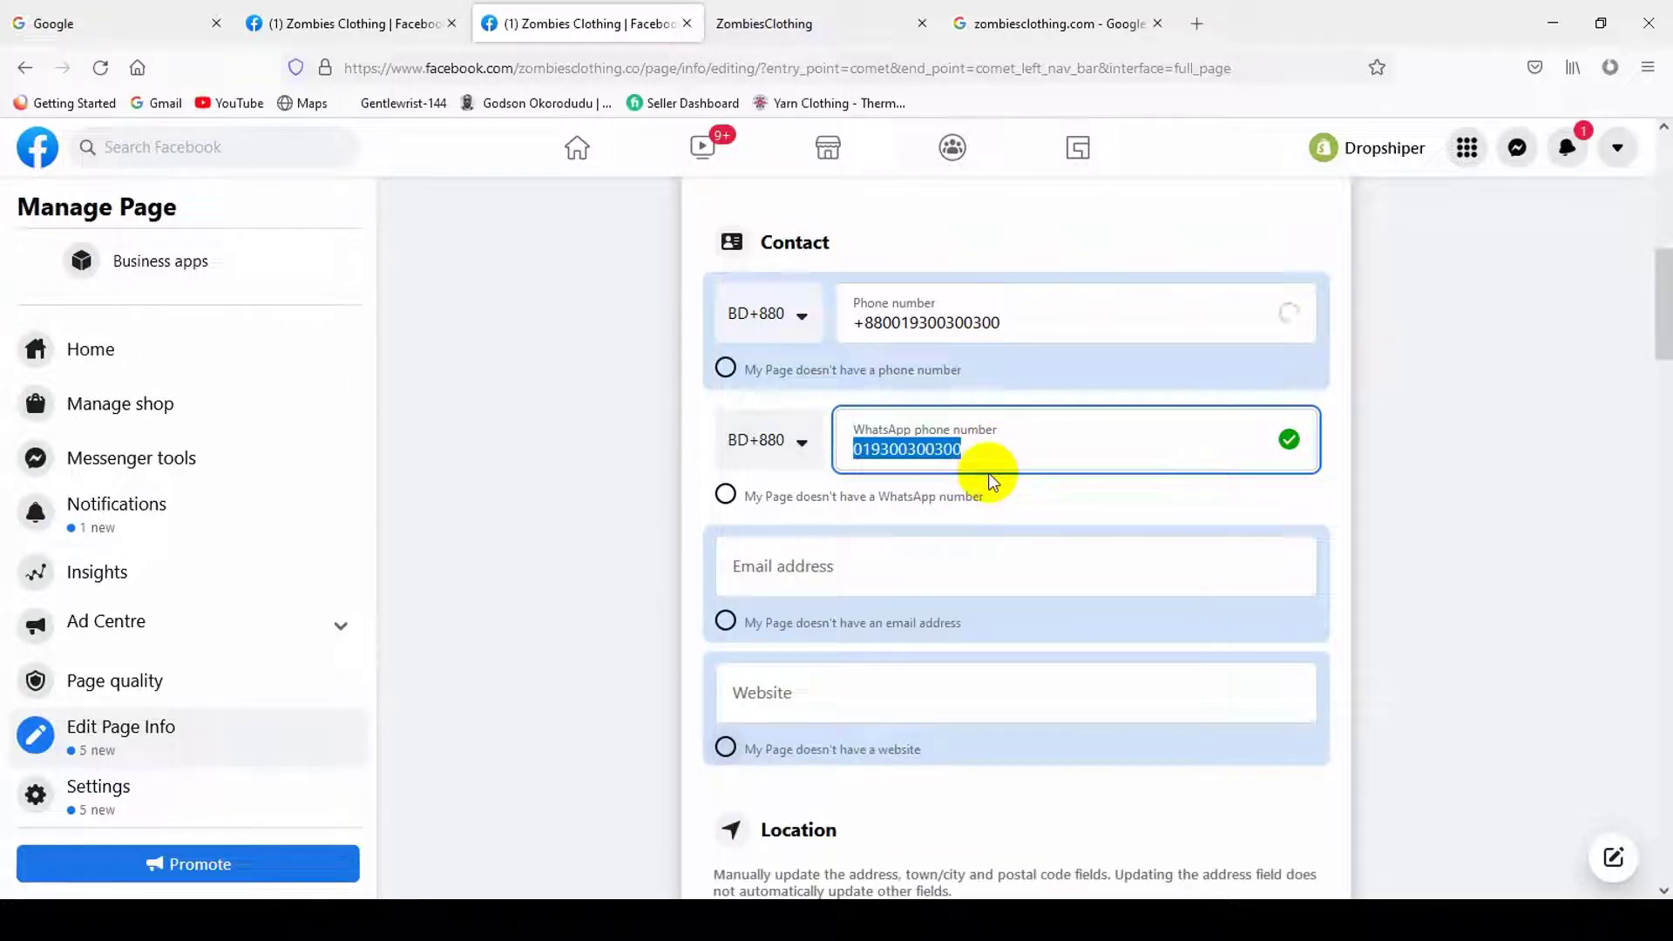
pyautogui.click(1068, 445)
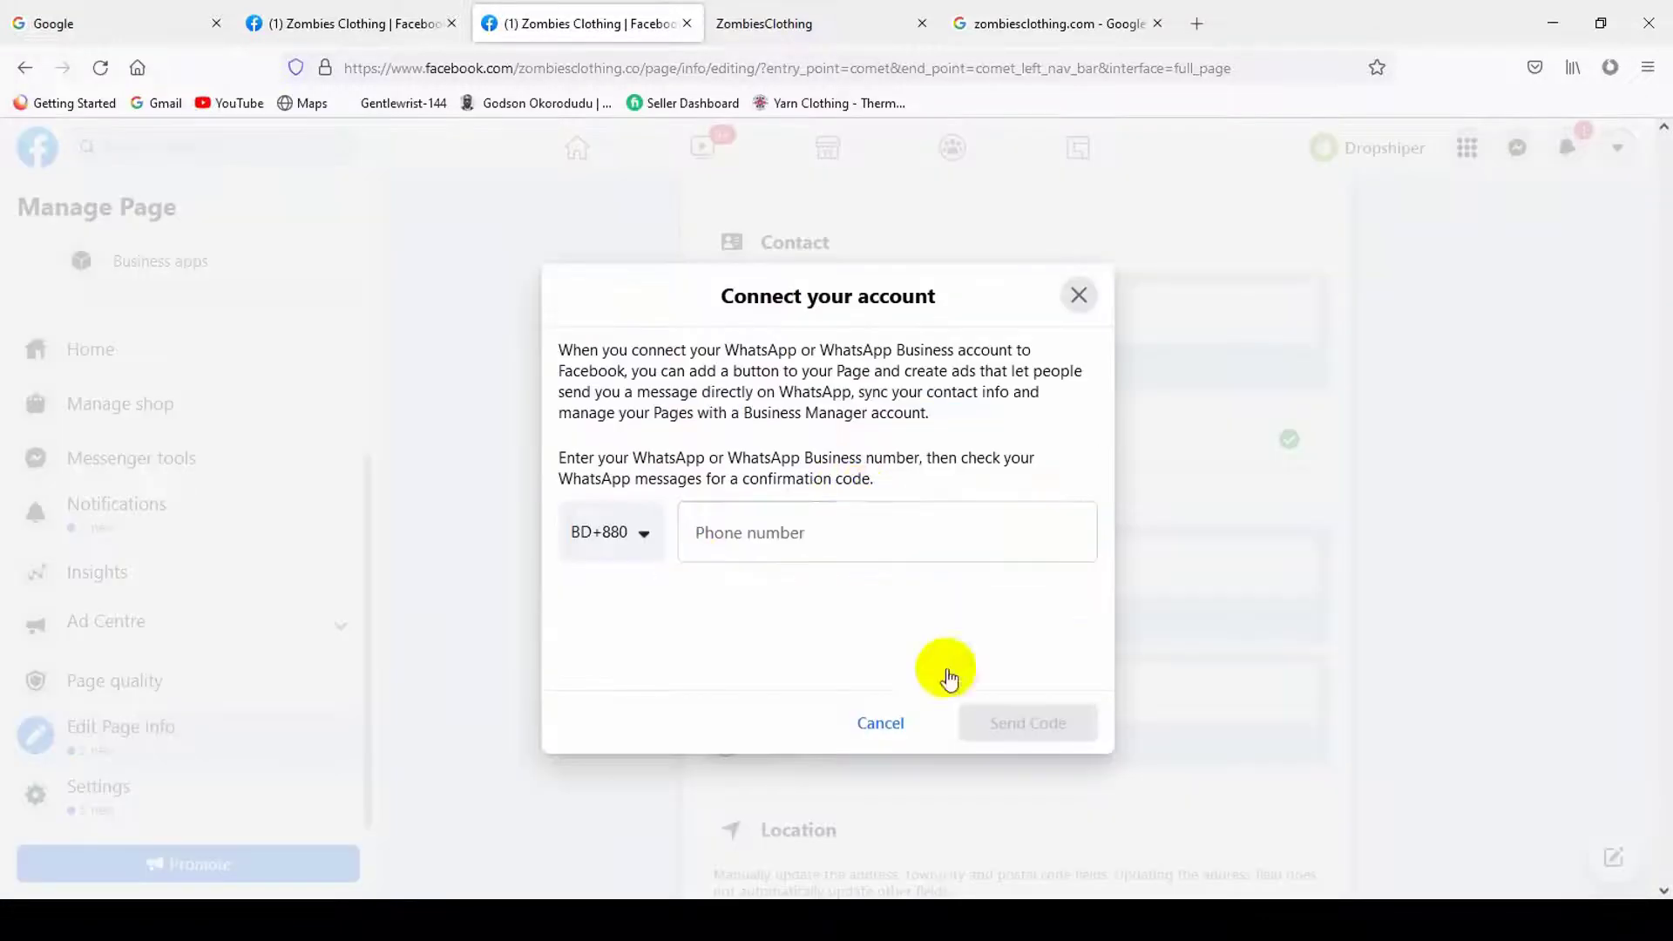
pyautogui.click(830, 693)
pyautogui.click(723, 498)
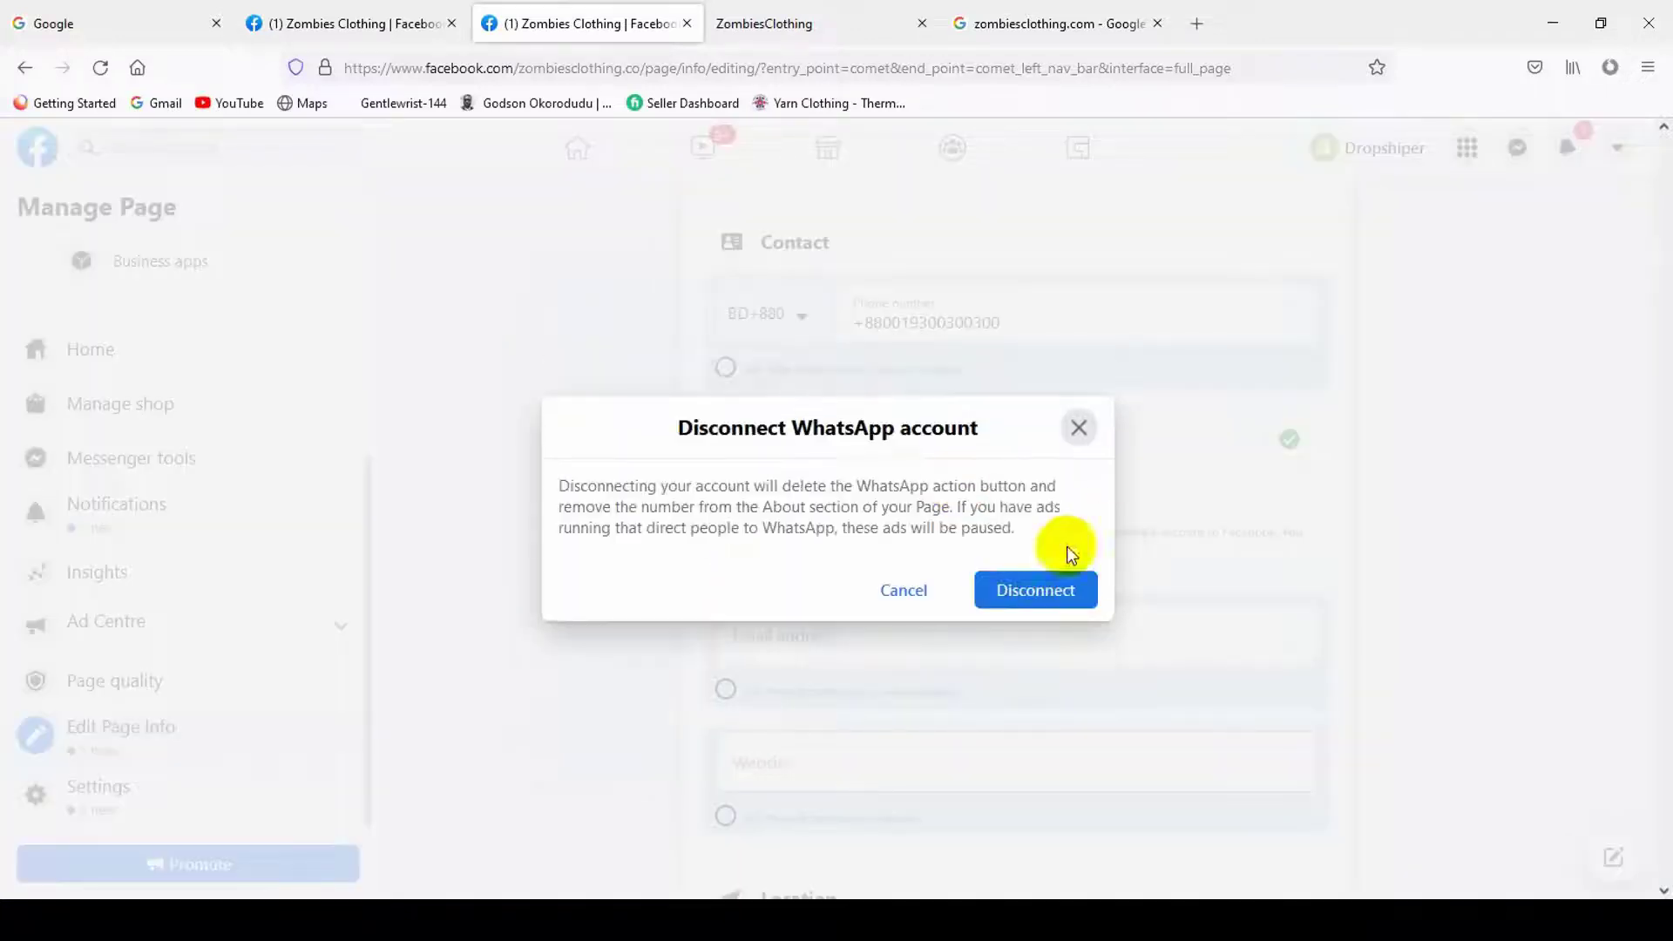
pyautogui.click(1078, 428)
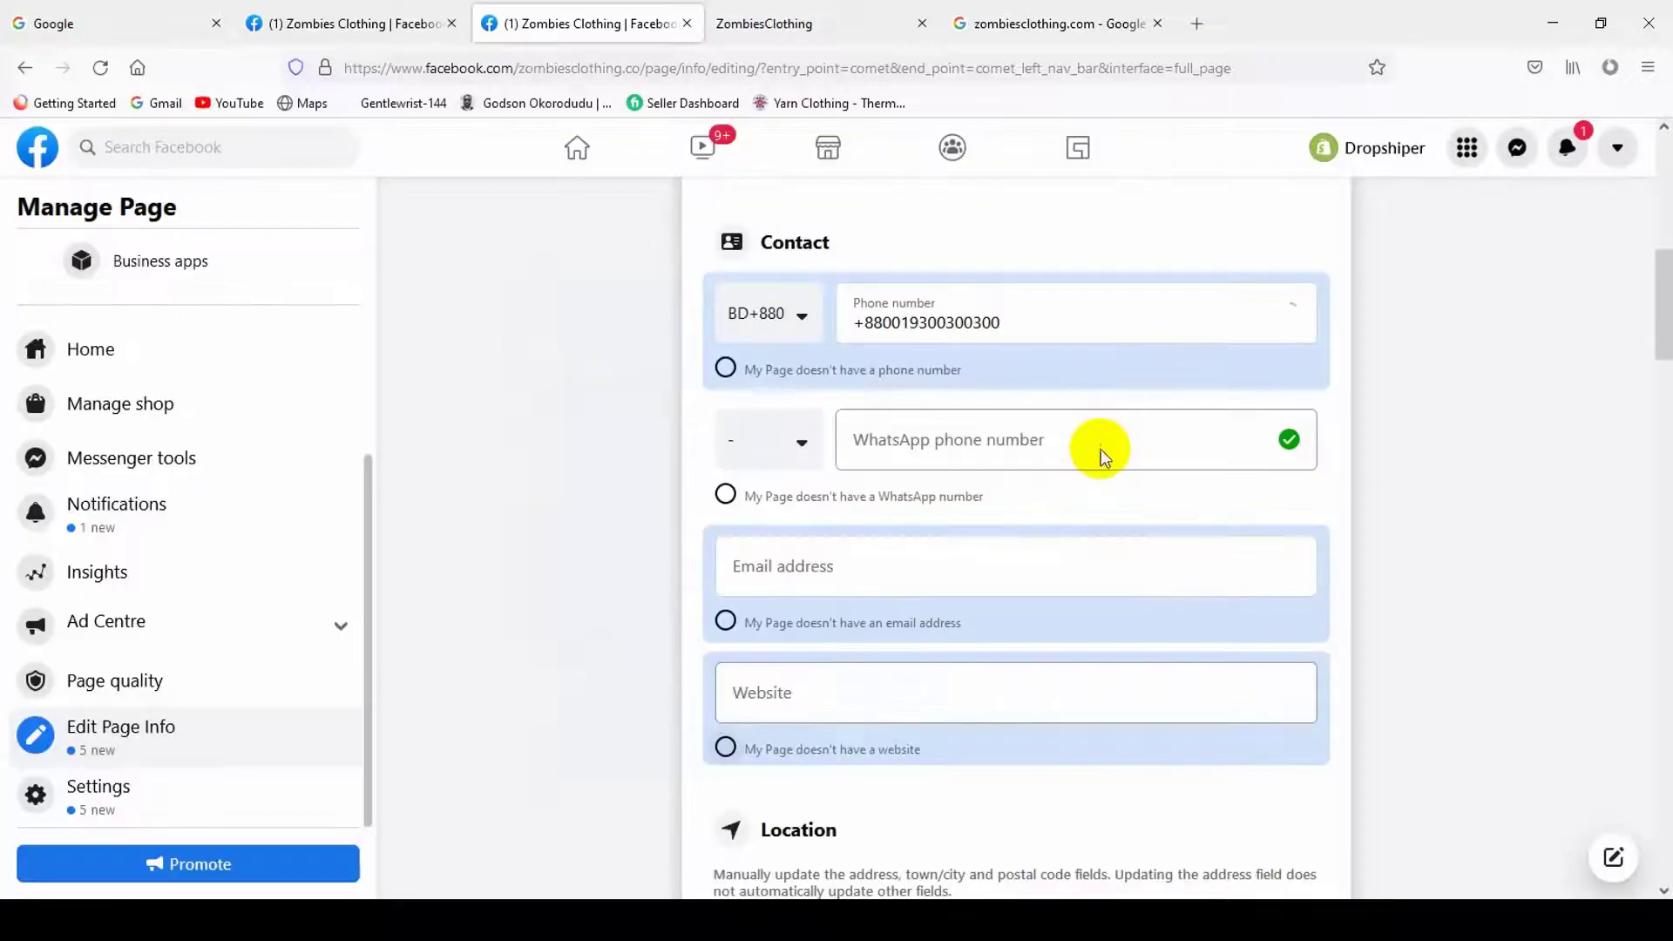
pyautogui.click(726, 494)
pyautogui.click(1032, 590)
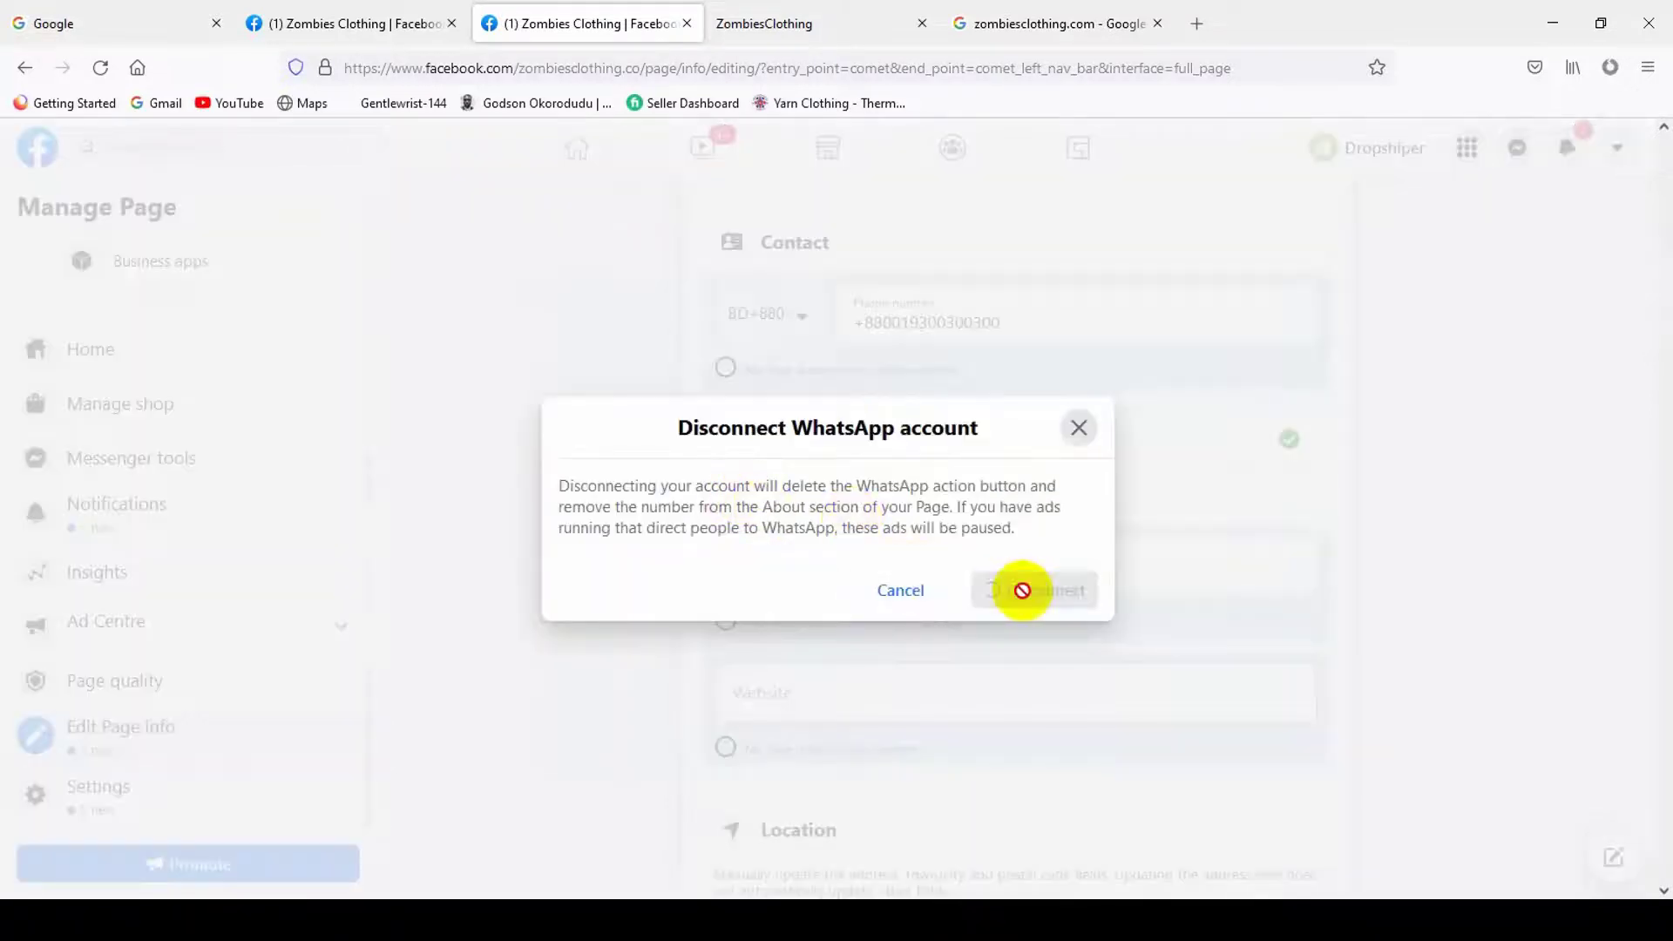
pyautogui.click(1078, 429)
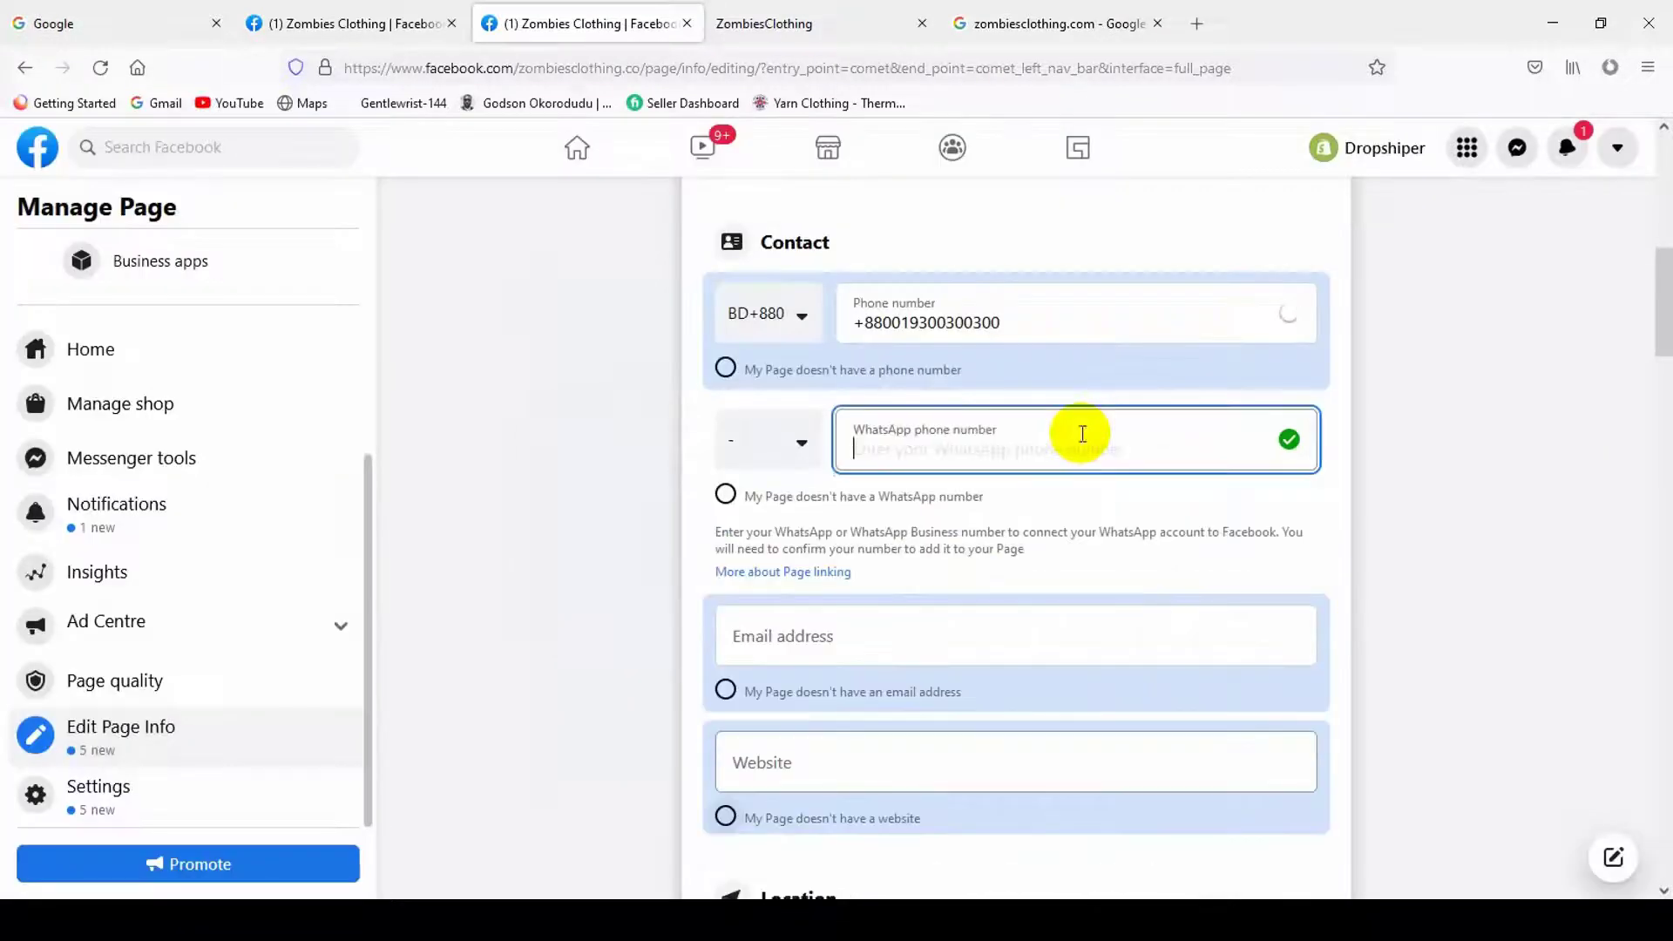
# - Undo a mistaken paste in the Email field and copy the store's domain from the storefront tab
pyautogui.click(844, 635)
pyautogui.scroll(-2, 1119, 614)
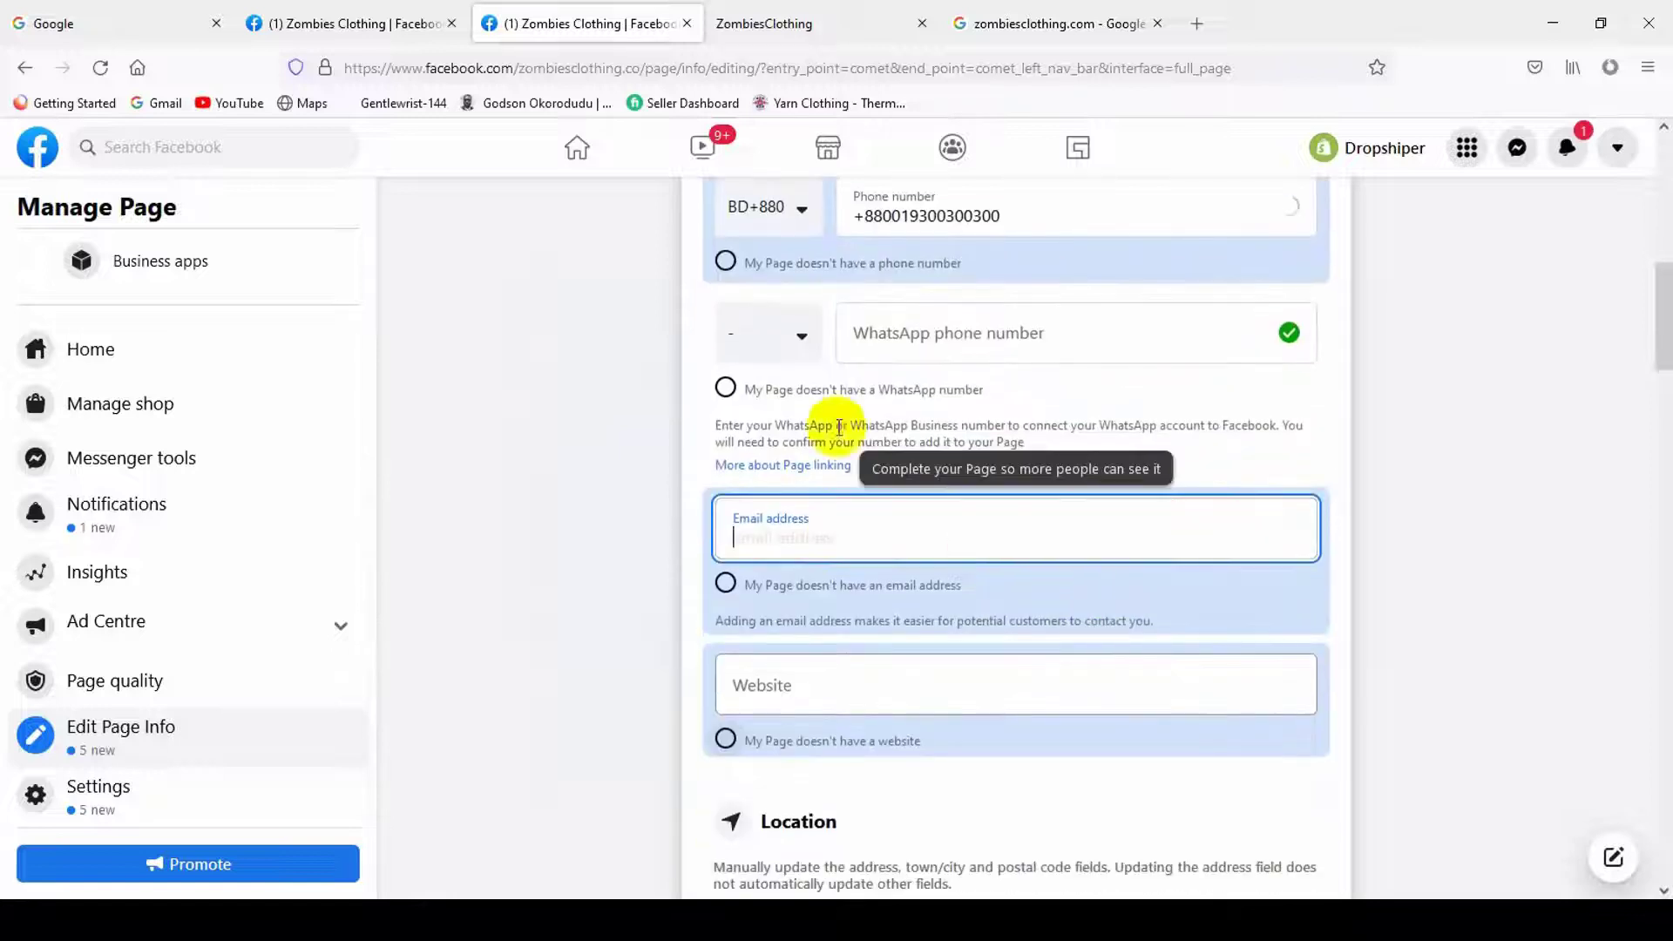
pyautogui.hotkey('ctrl', 'v')
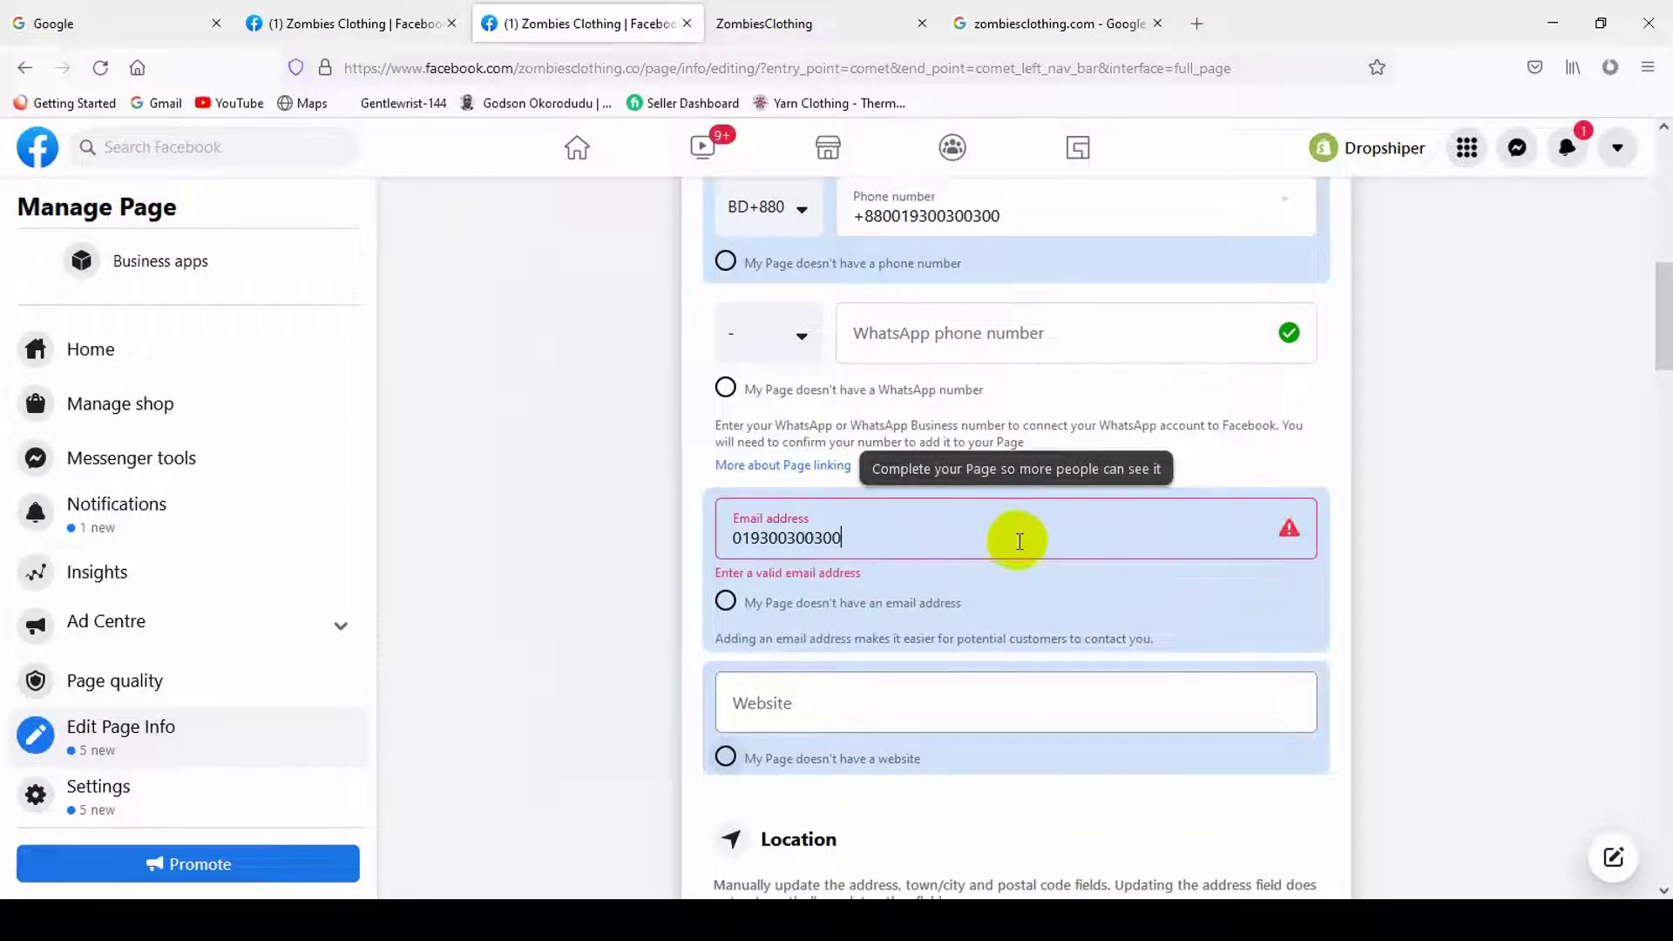
pyautogui.hotkey('ctrl', 'z')
pyautogui.click(784, 18)
pyautogui.moveTo(534, 65); pyautogui.dragTo(397, 67)
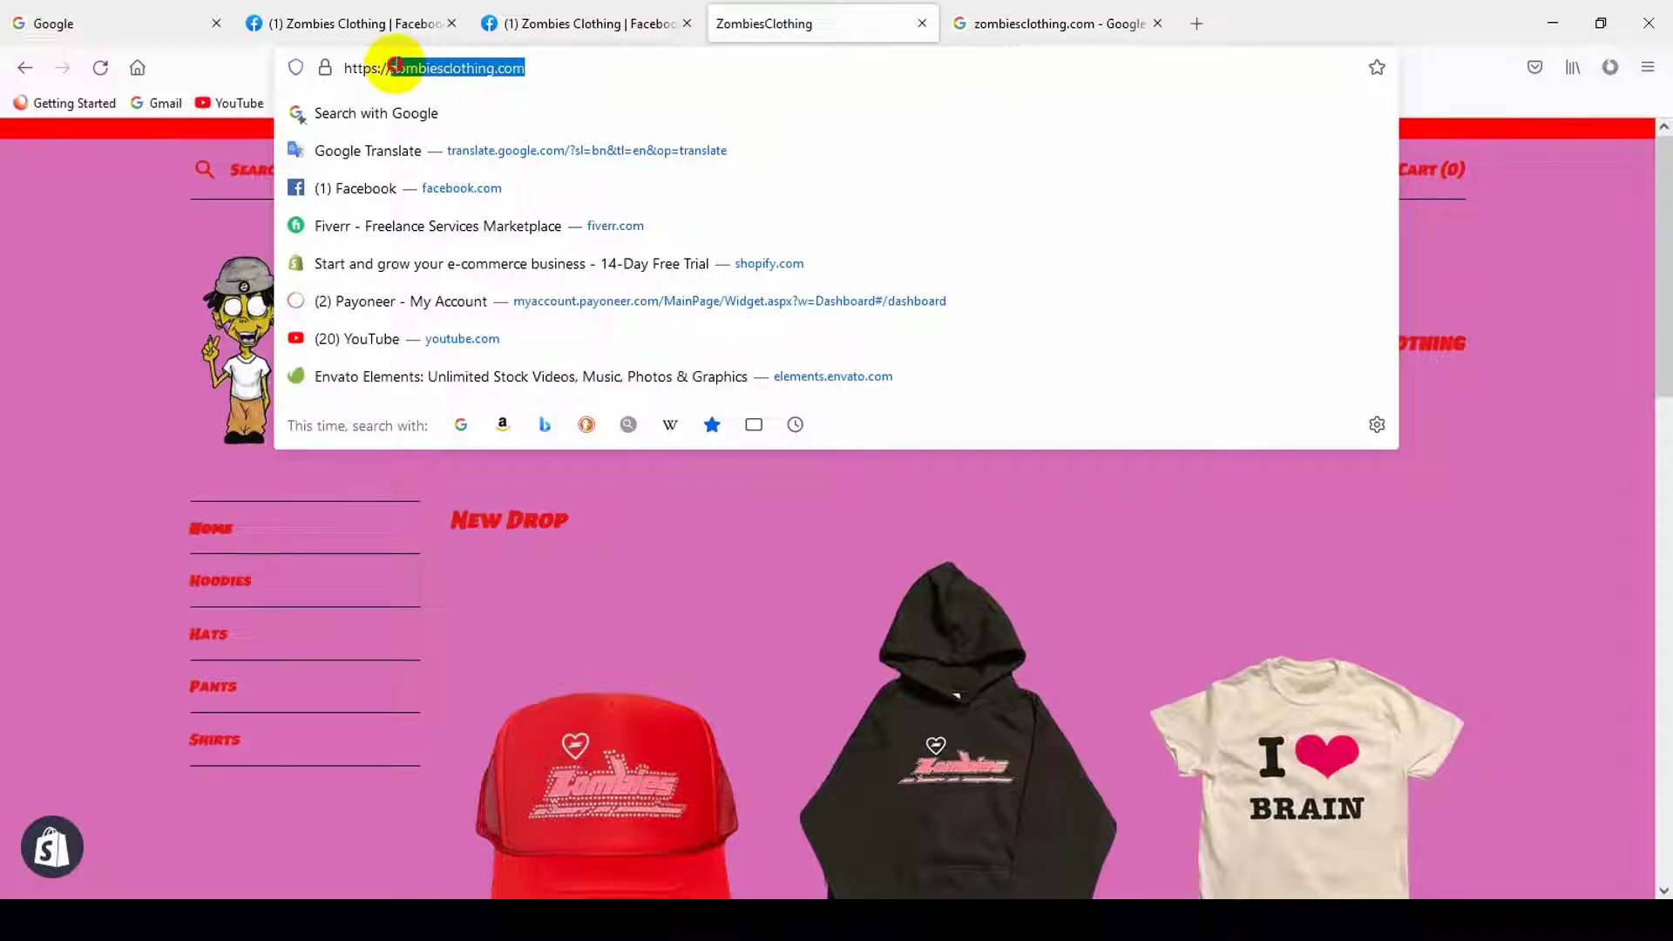
pyautogui.hotkey('ctrl', 'x')
# - Paste the zombiesclothing.com domain into the email field, complete the mailbox name, and save it
pyautogui.click(481, 22)
pyautogui.hotkey('ctrl', 'v')
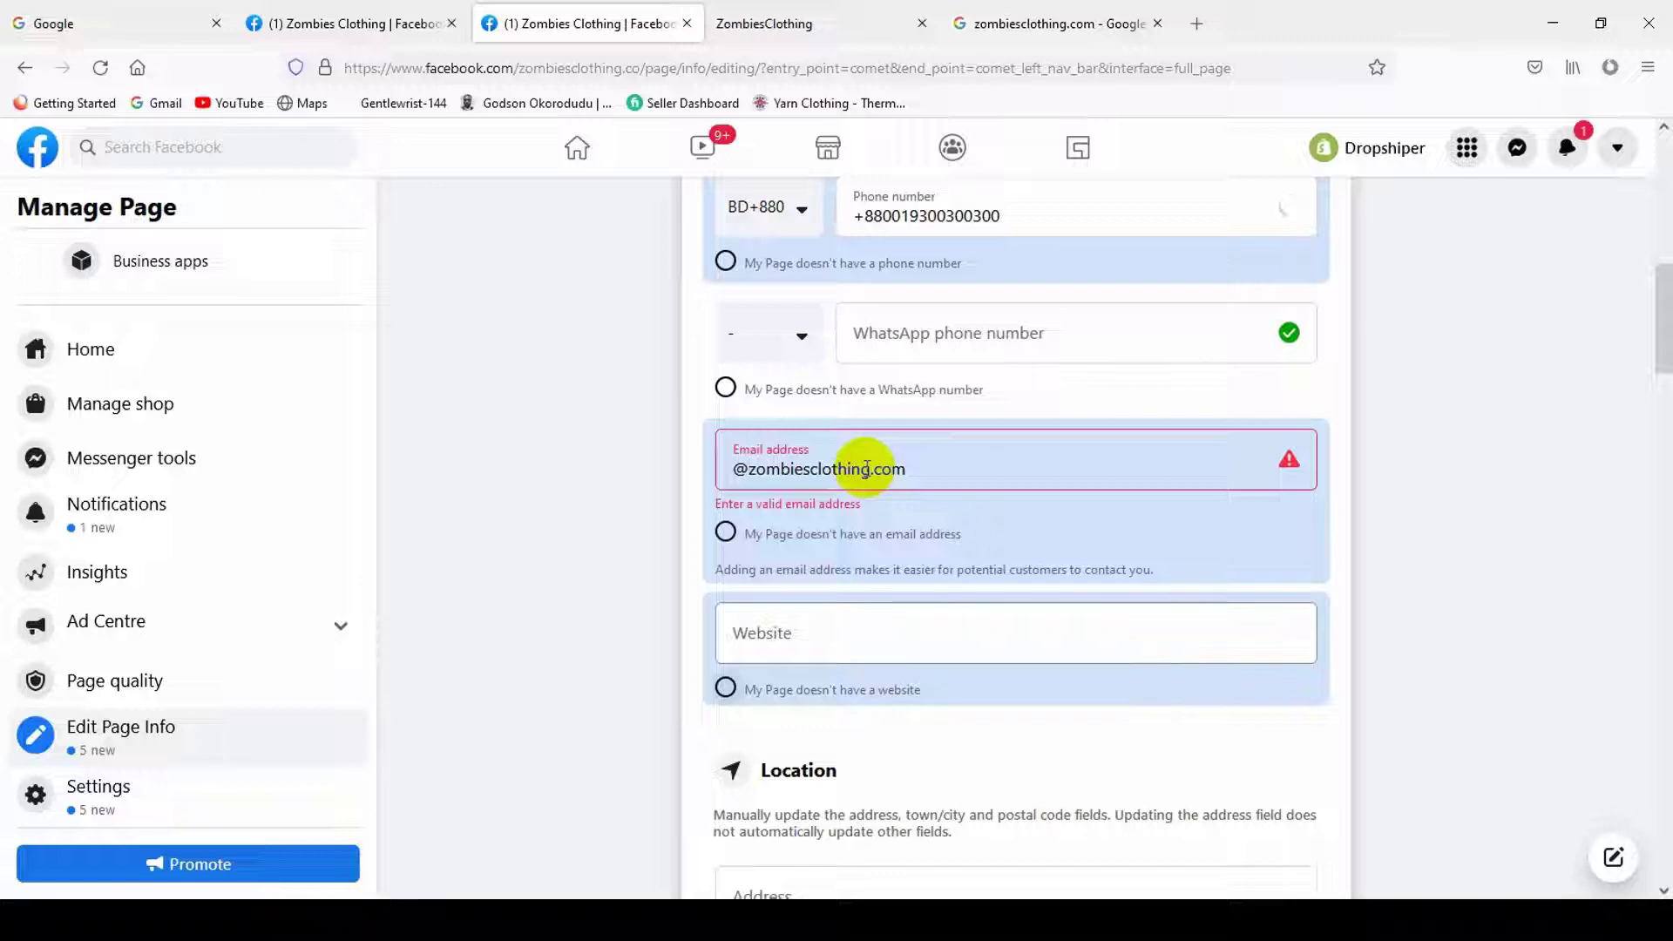
pyautogui.write('bm')
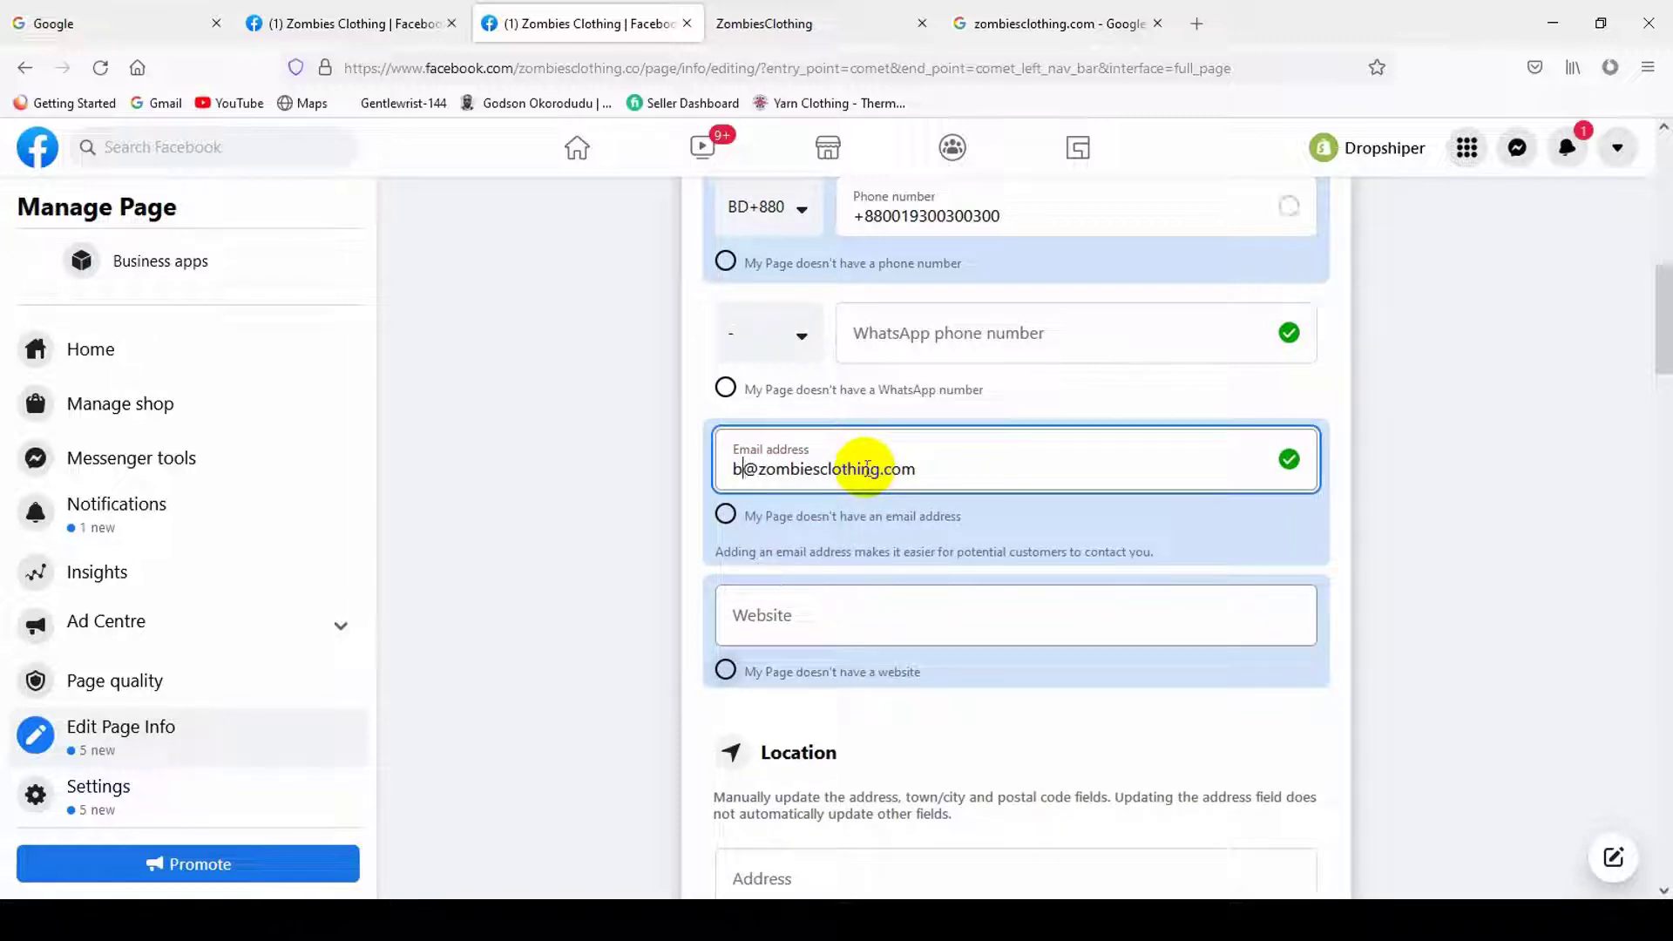
pyautogui.tripleClick(978, 467)
pyautogui.click(1540, 535)
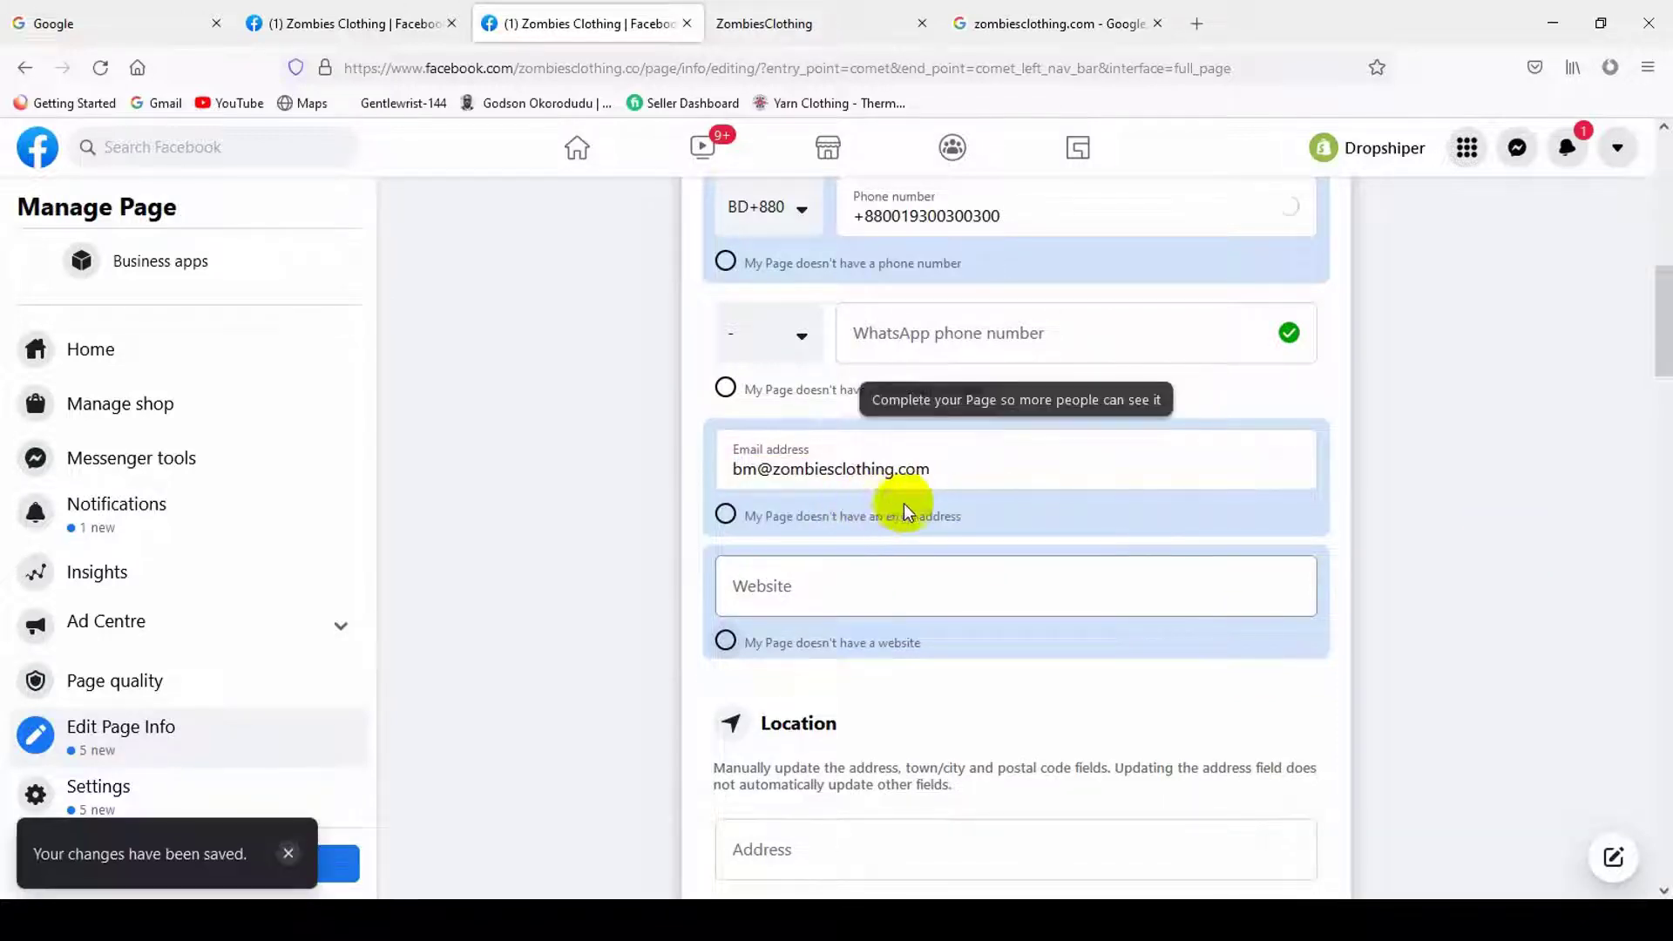
pyautogui.click(905, 598)
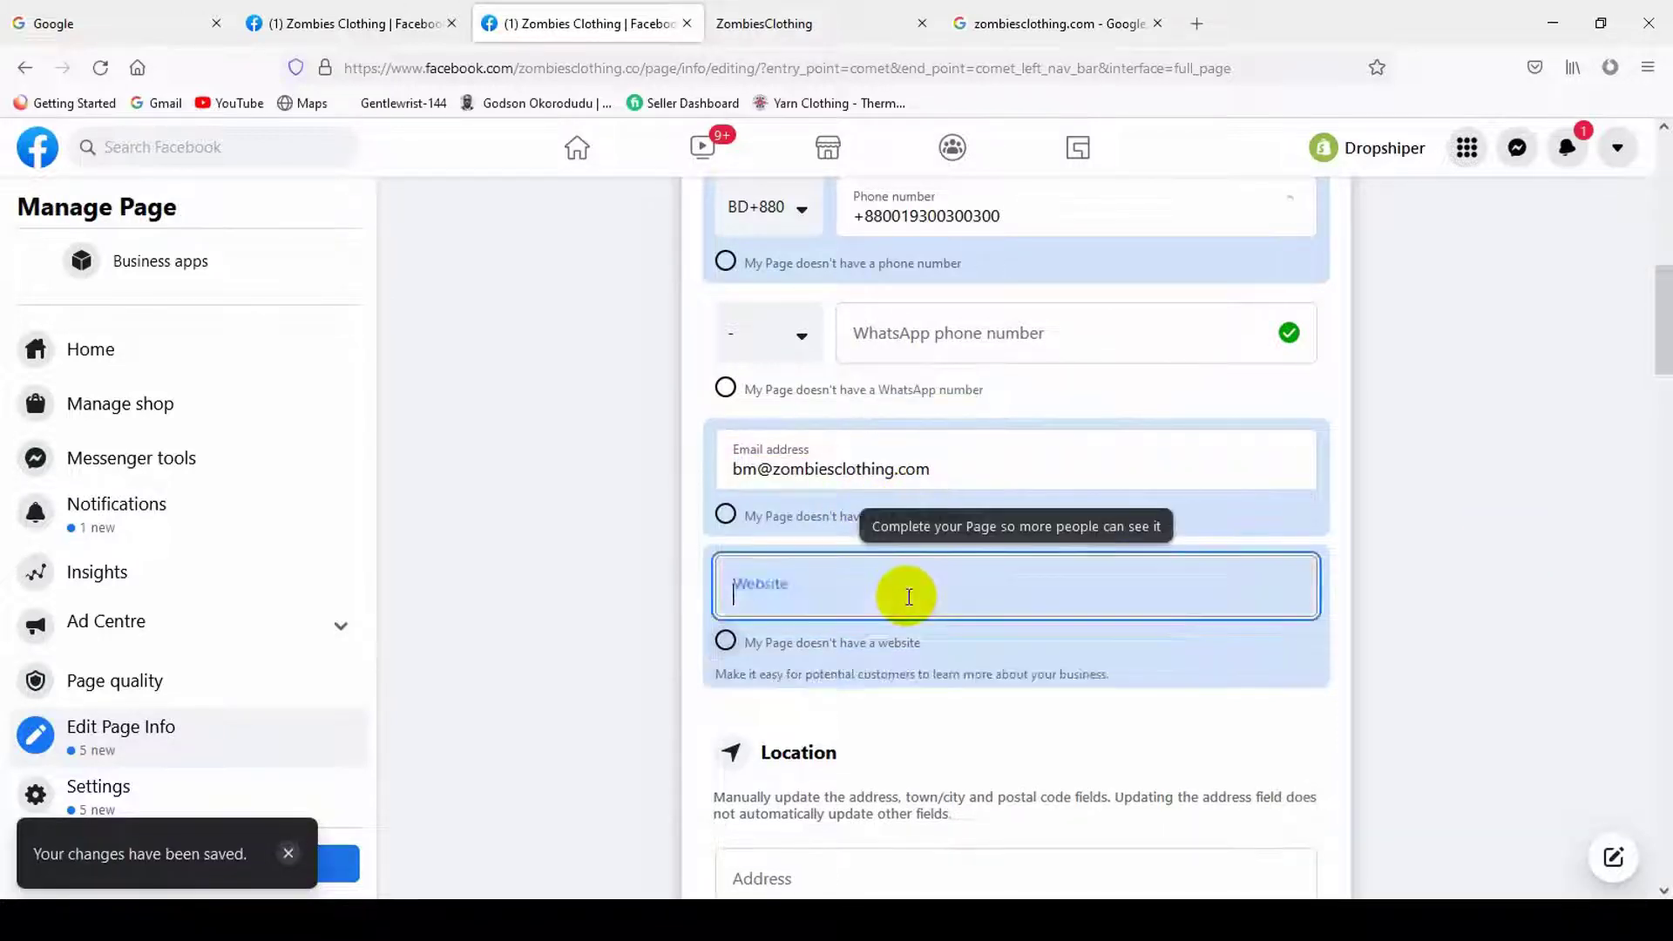
pyautogui.scroll(-1, 953, 617)
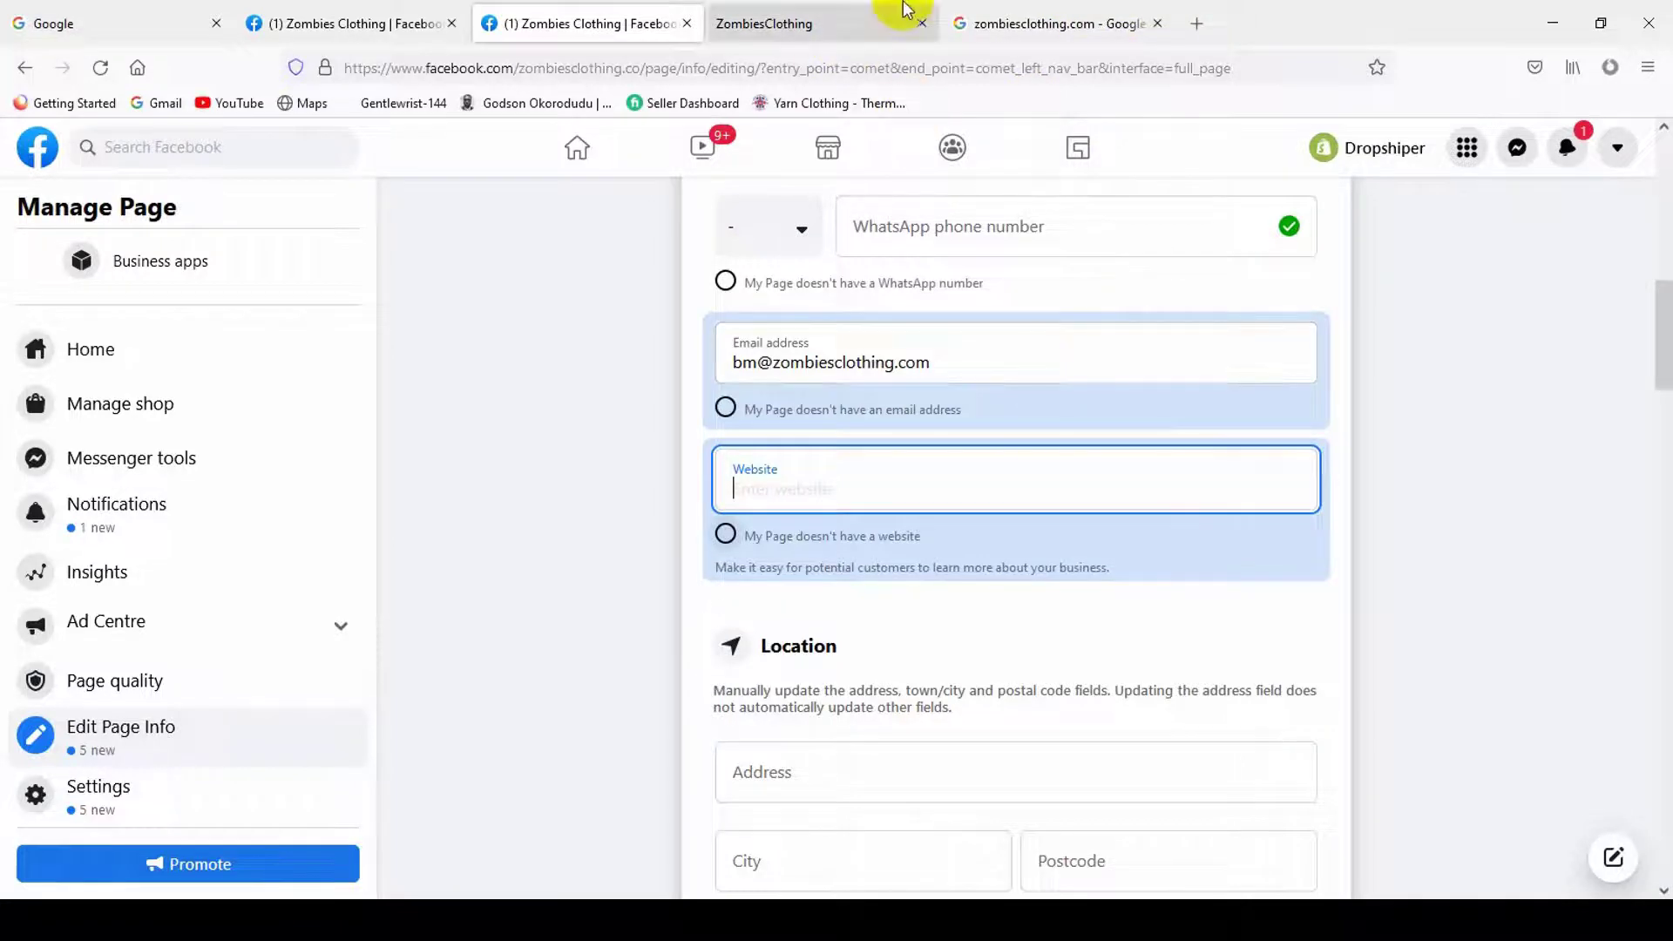
pyautogui.click(863, 24)
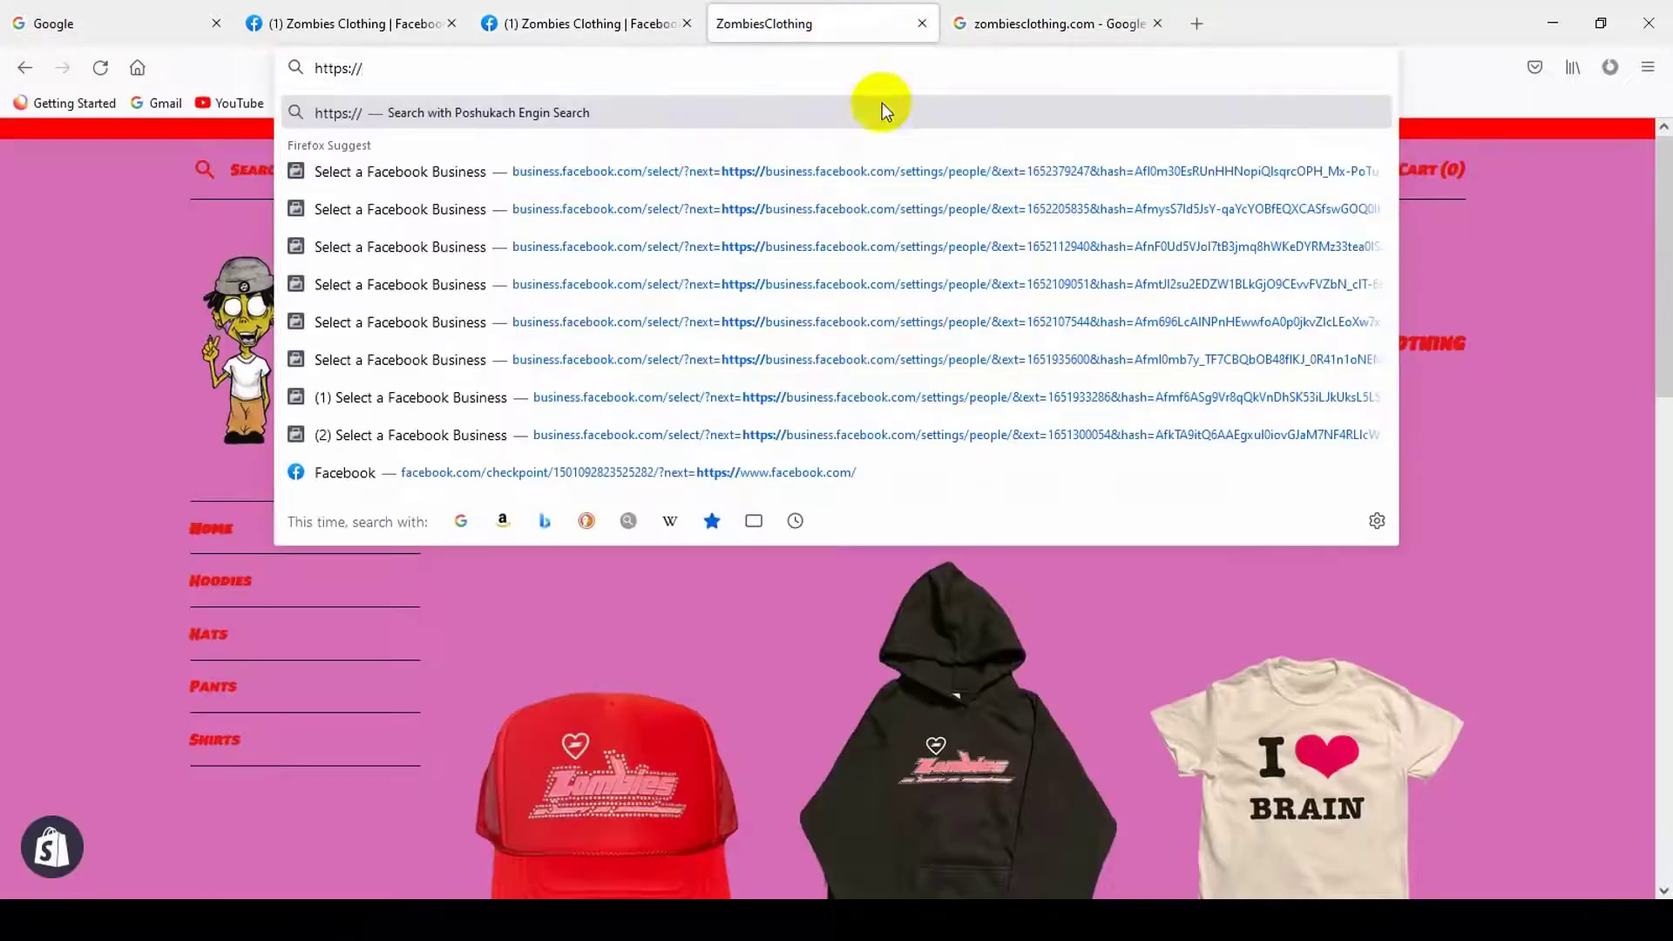
pyautogui.click(567, 24)
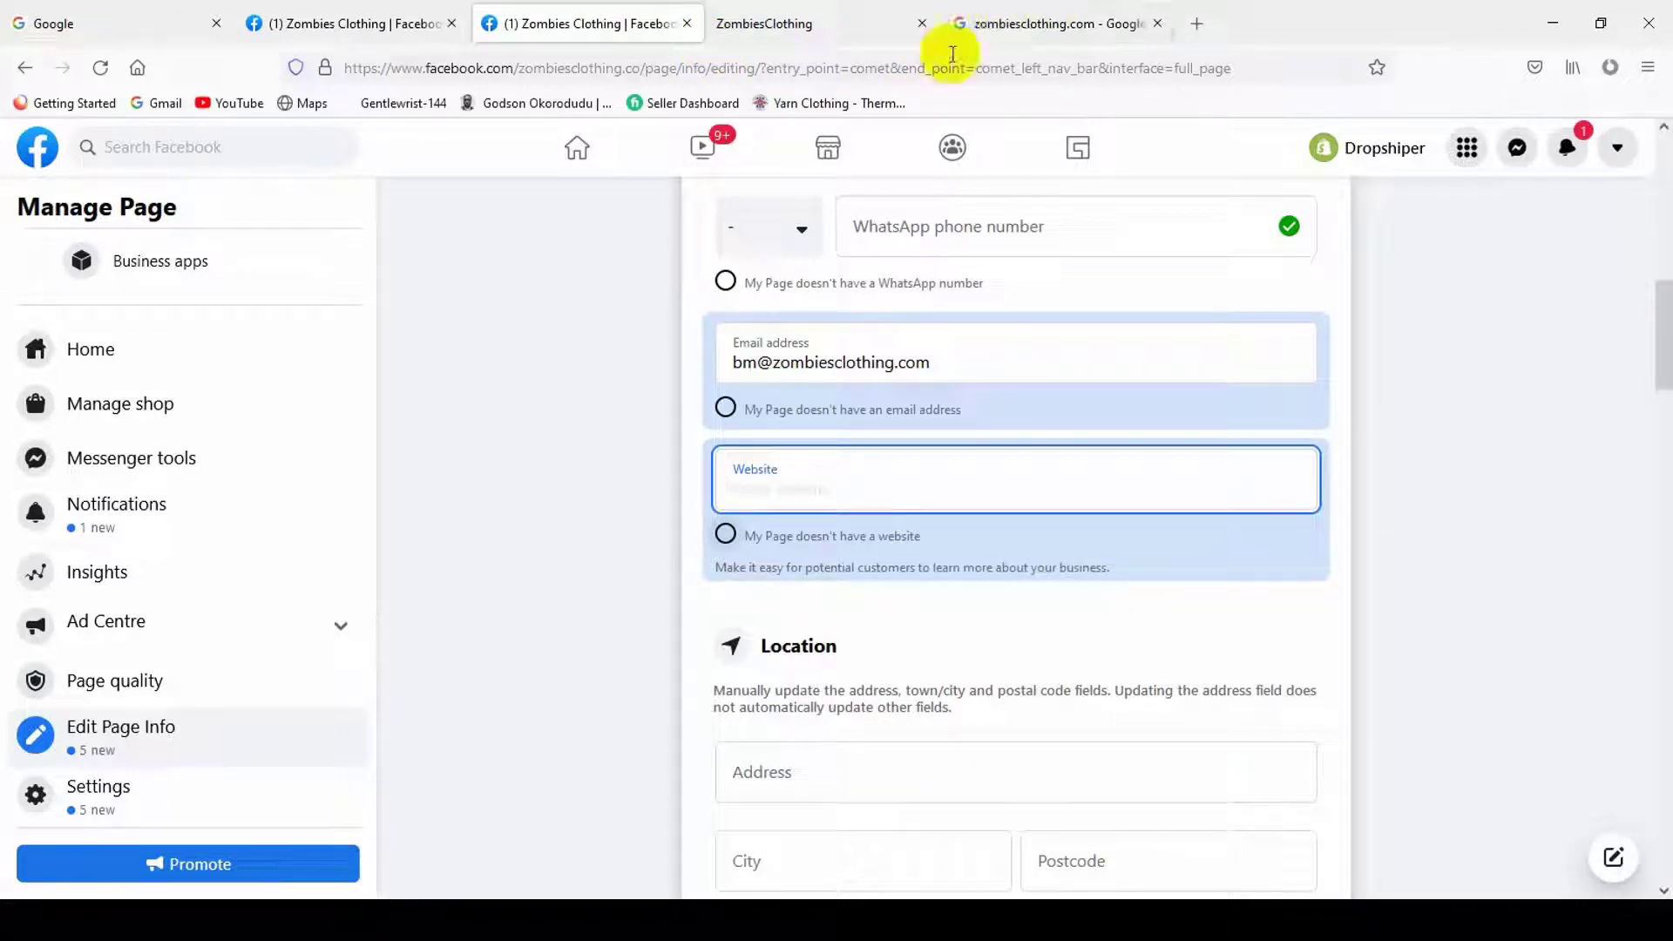
pyautogui.click(819, 24)
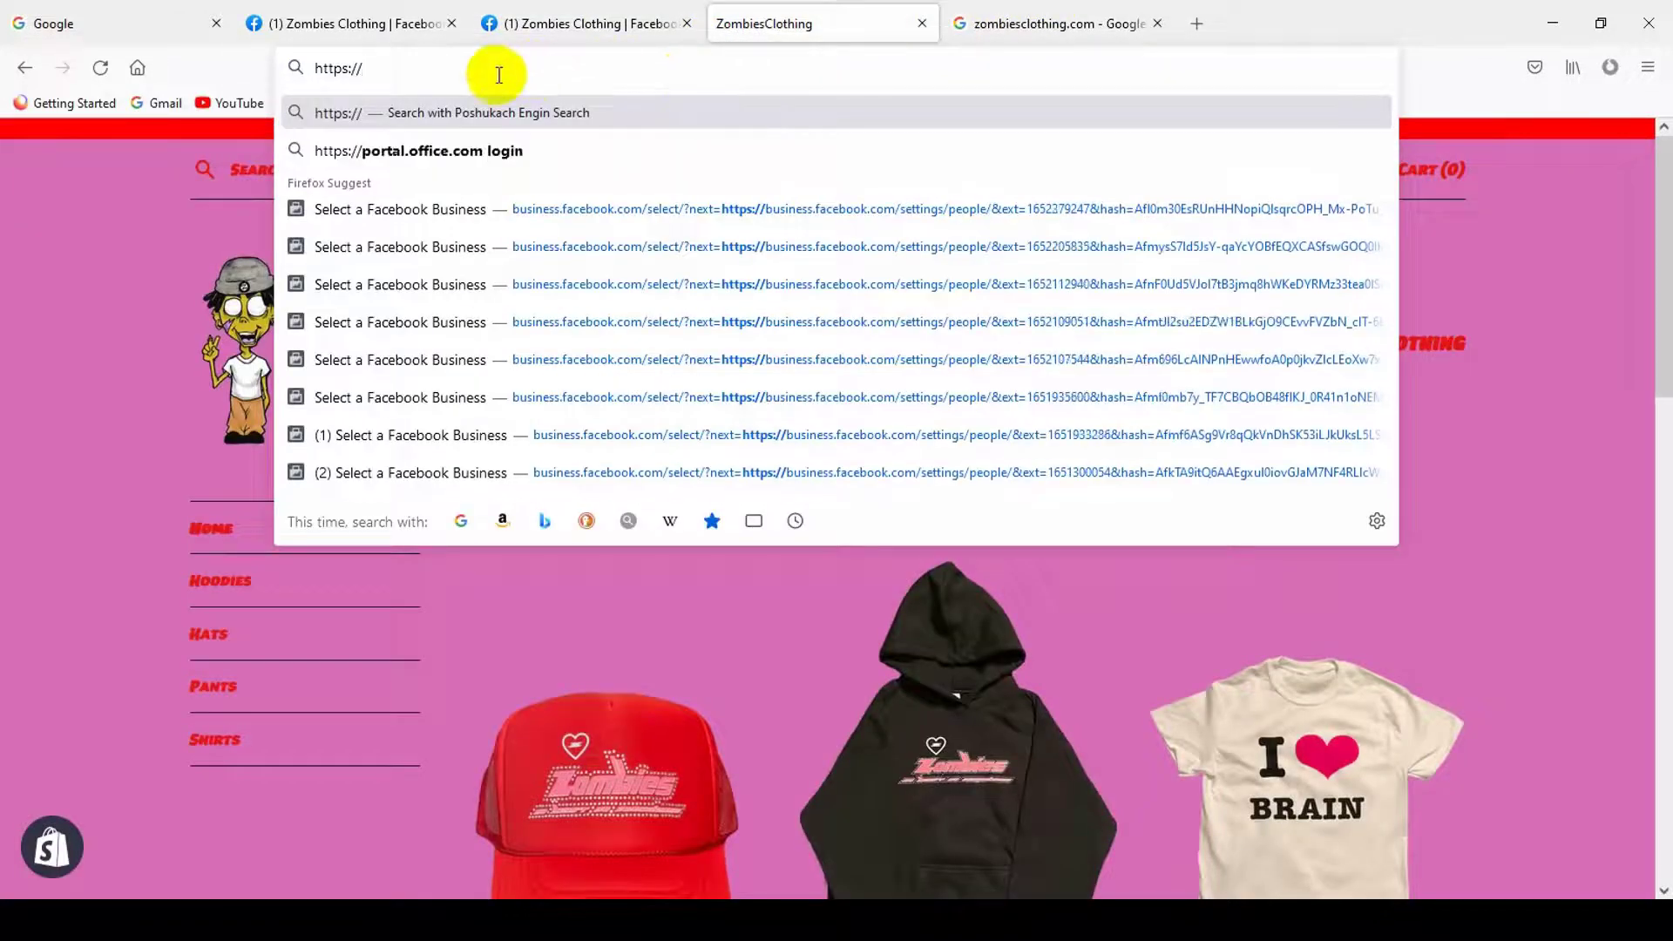
pyautogui.click(205, 167)
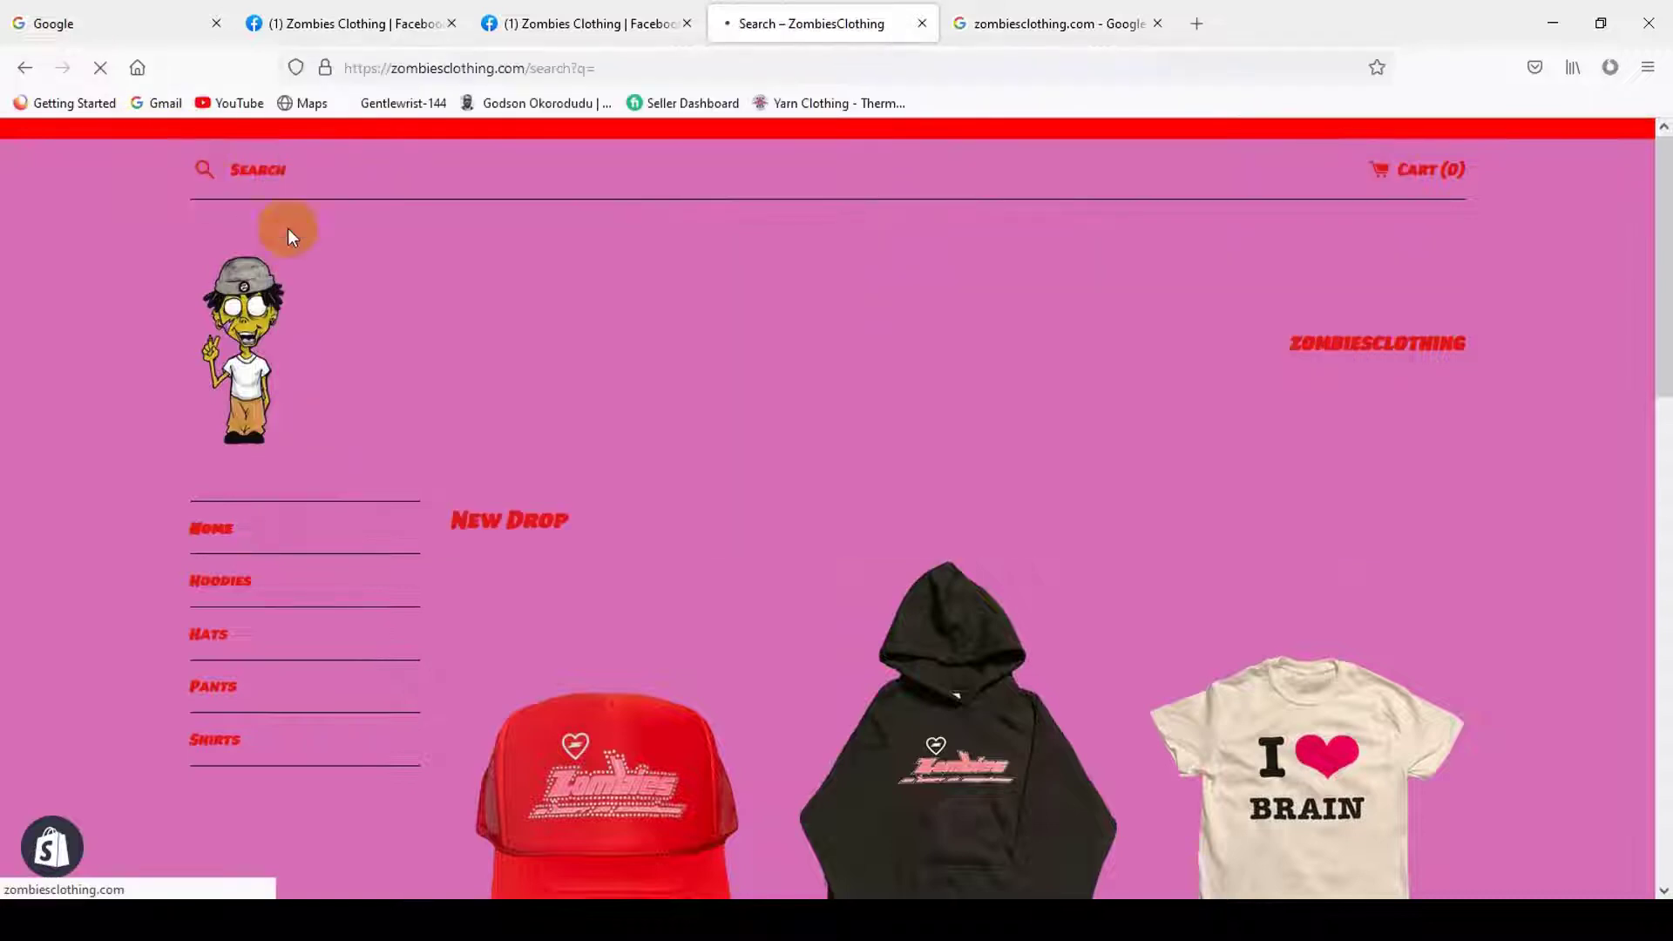
pyautogui.click(269, 369)
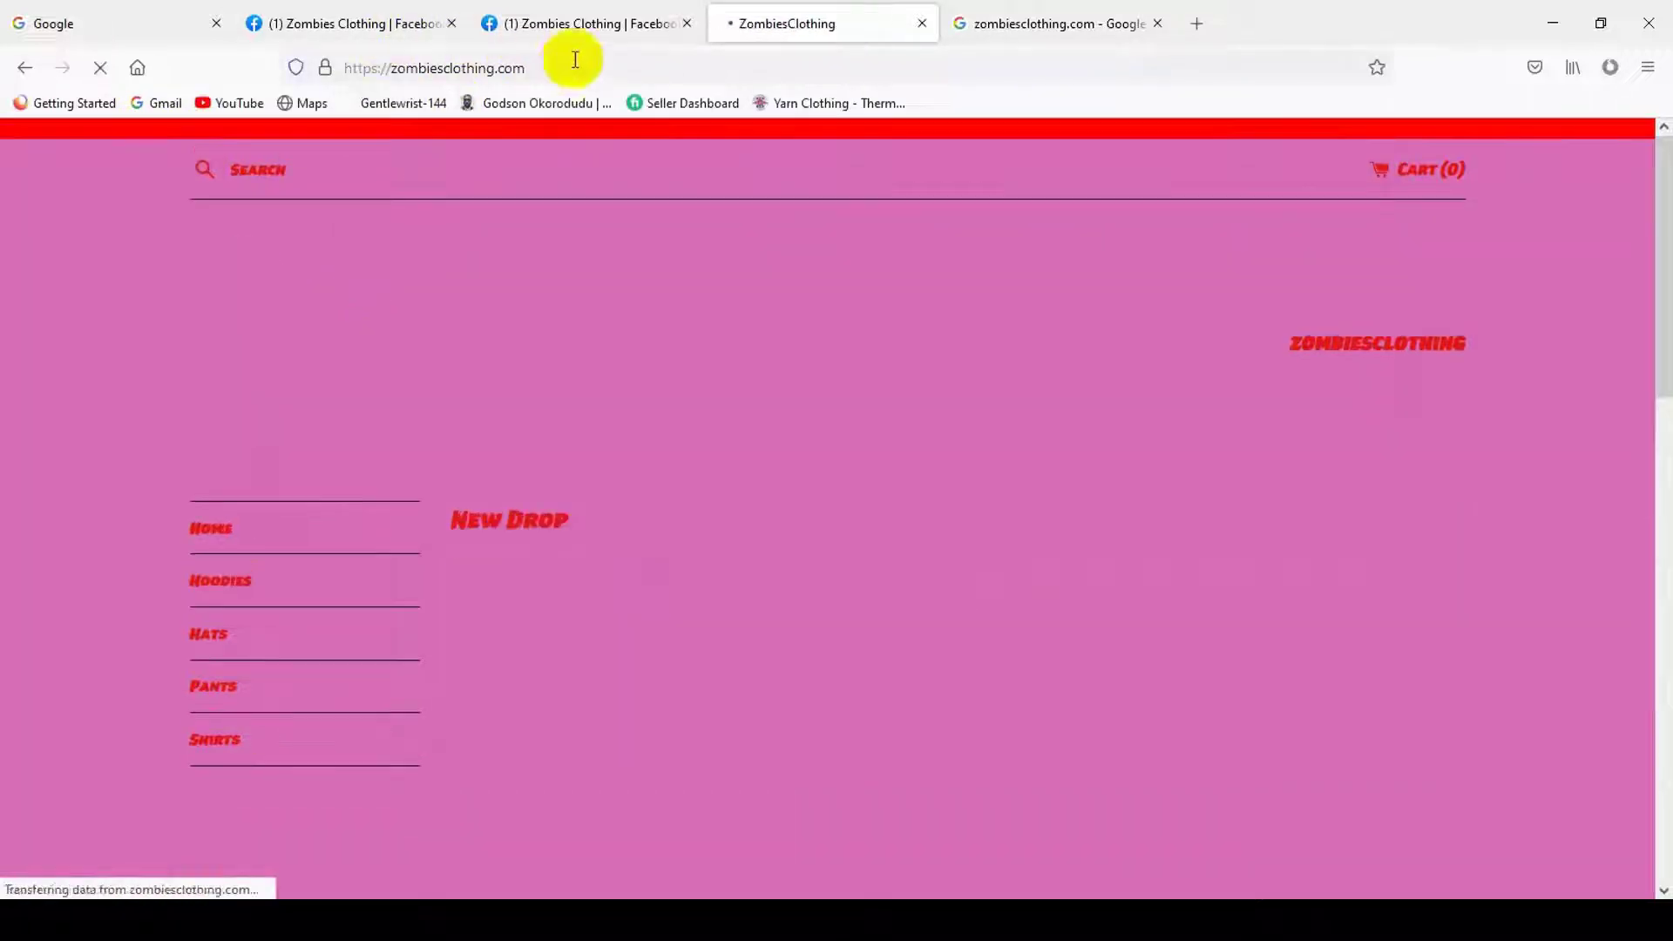
pyautogui.click(560, 65)
pyautogui.click(578, 24)
pyautogui.hotkey('ctrl', 'v')
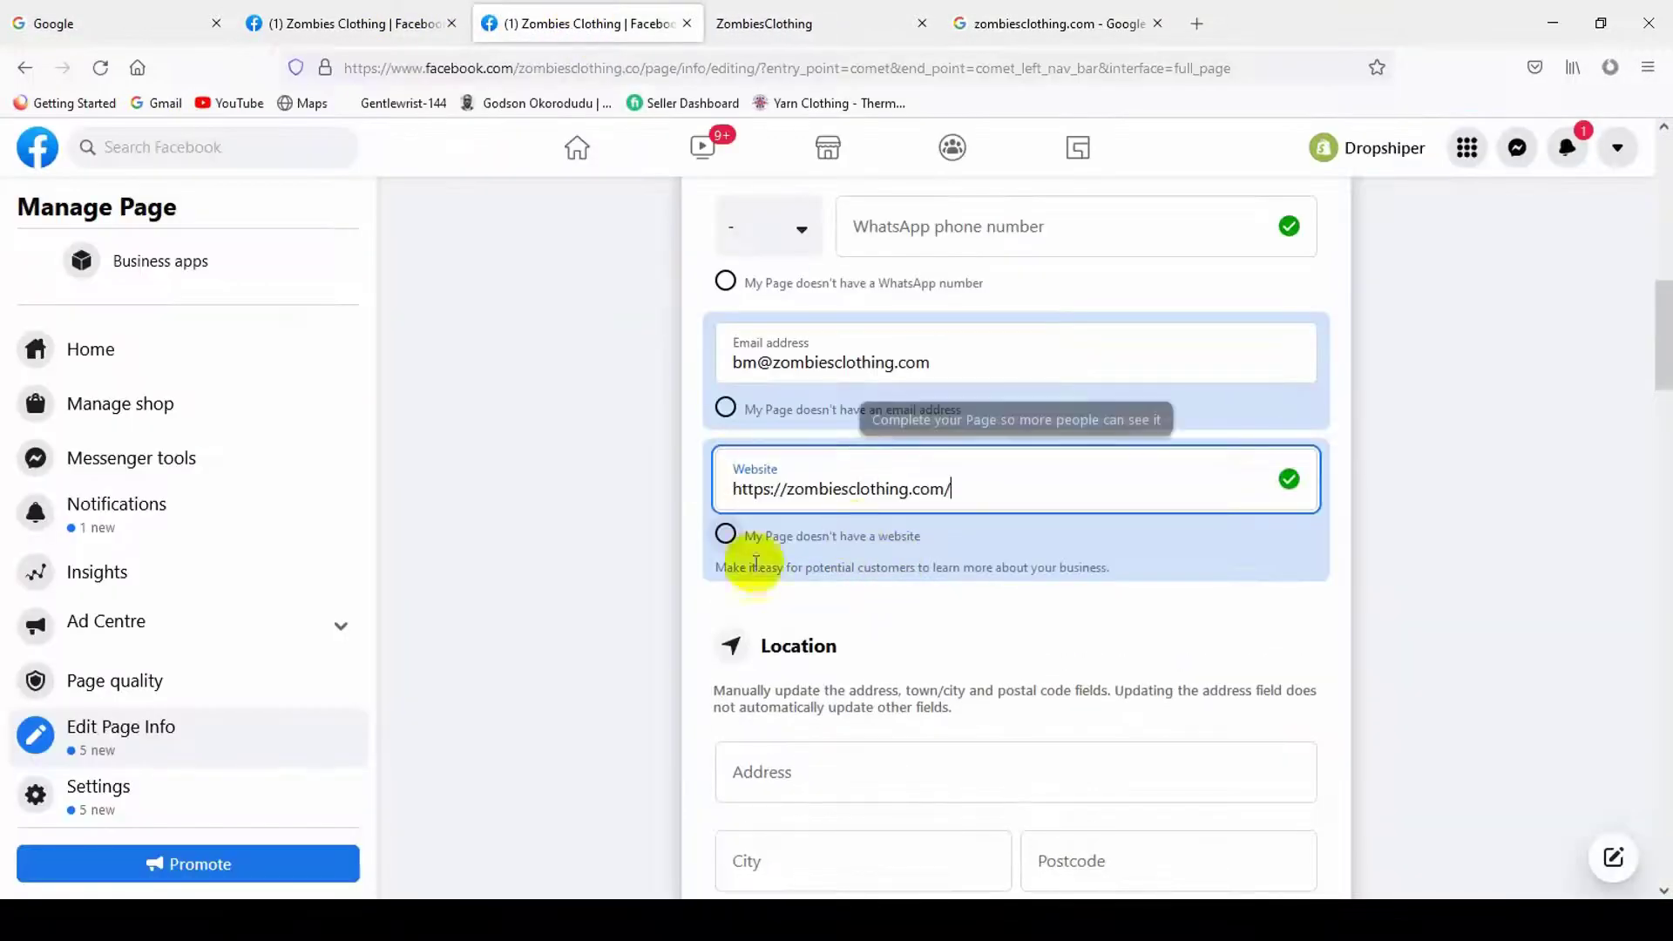
pyautogui.scroll(-4, 1276, 485)
pyautogui.click(906, 437)
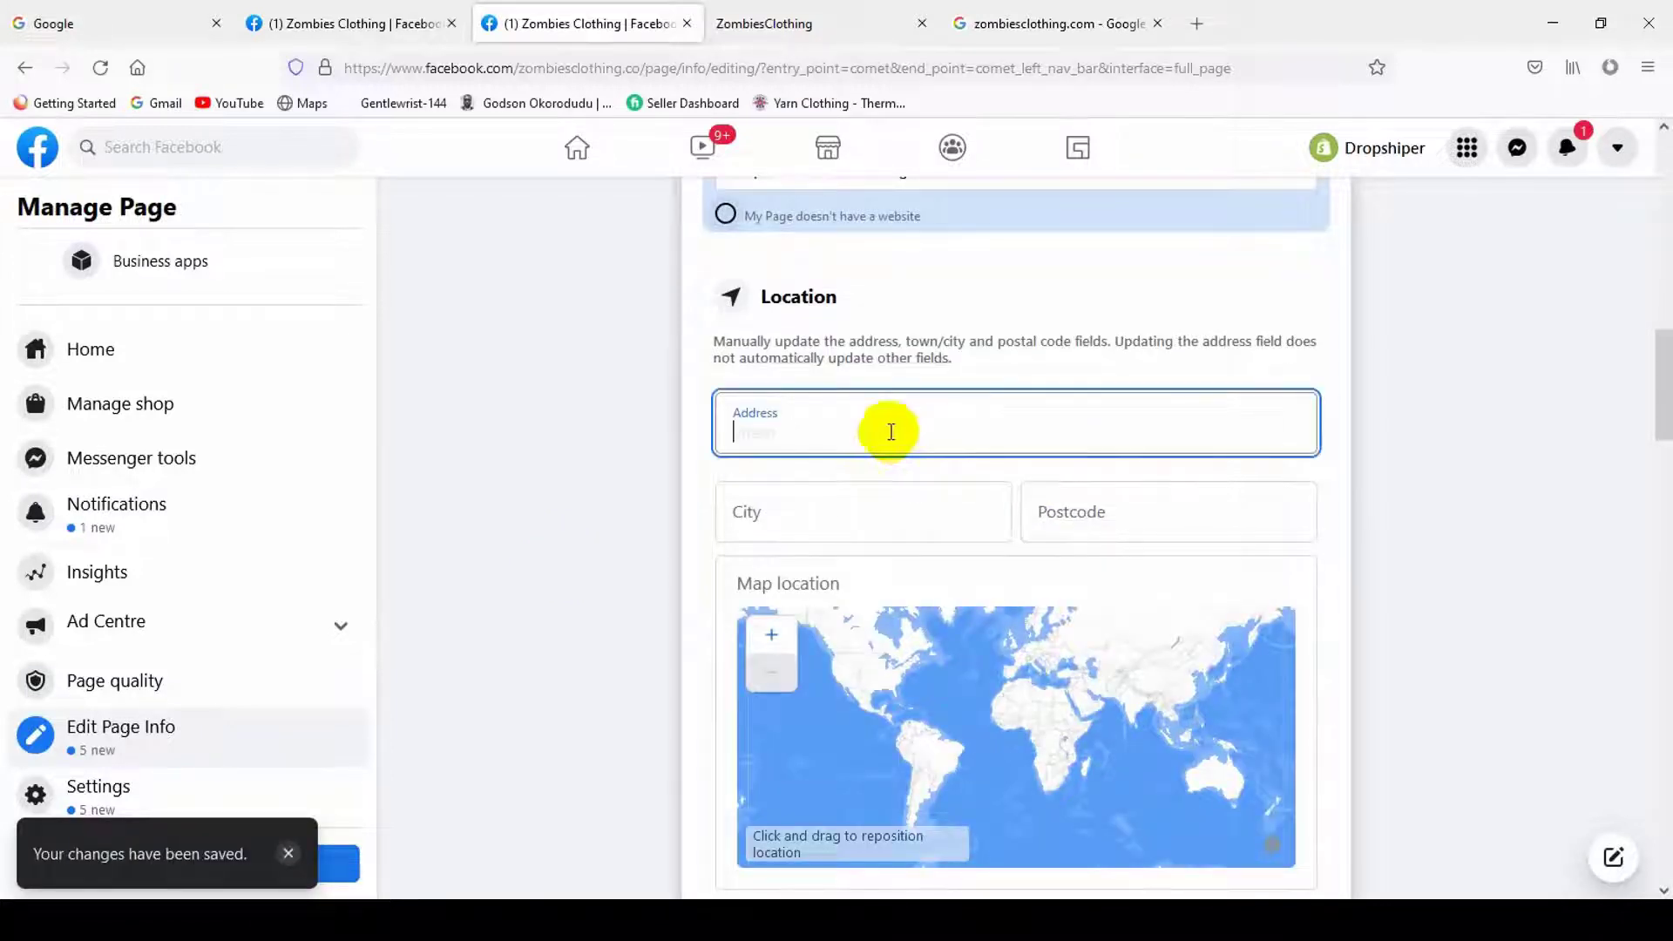
# - Enter the business street address, including house and road number, in the Address field
pyautogui.click(1054, 24)
pyautogui.click(578, 24)
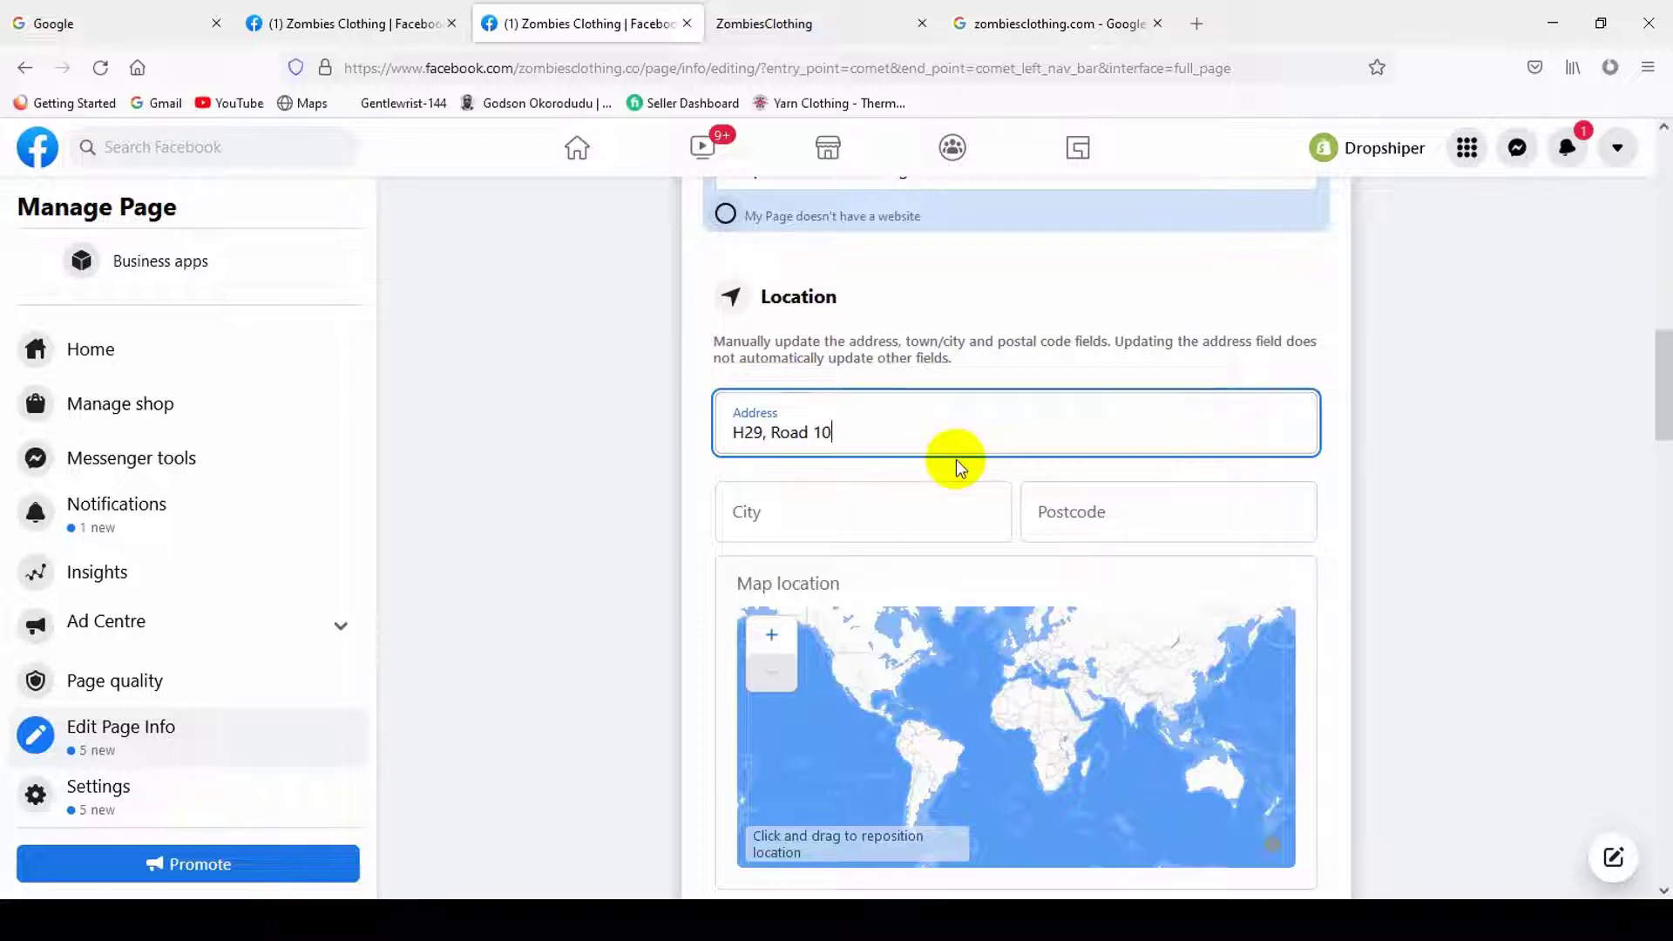
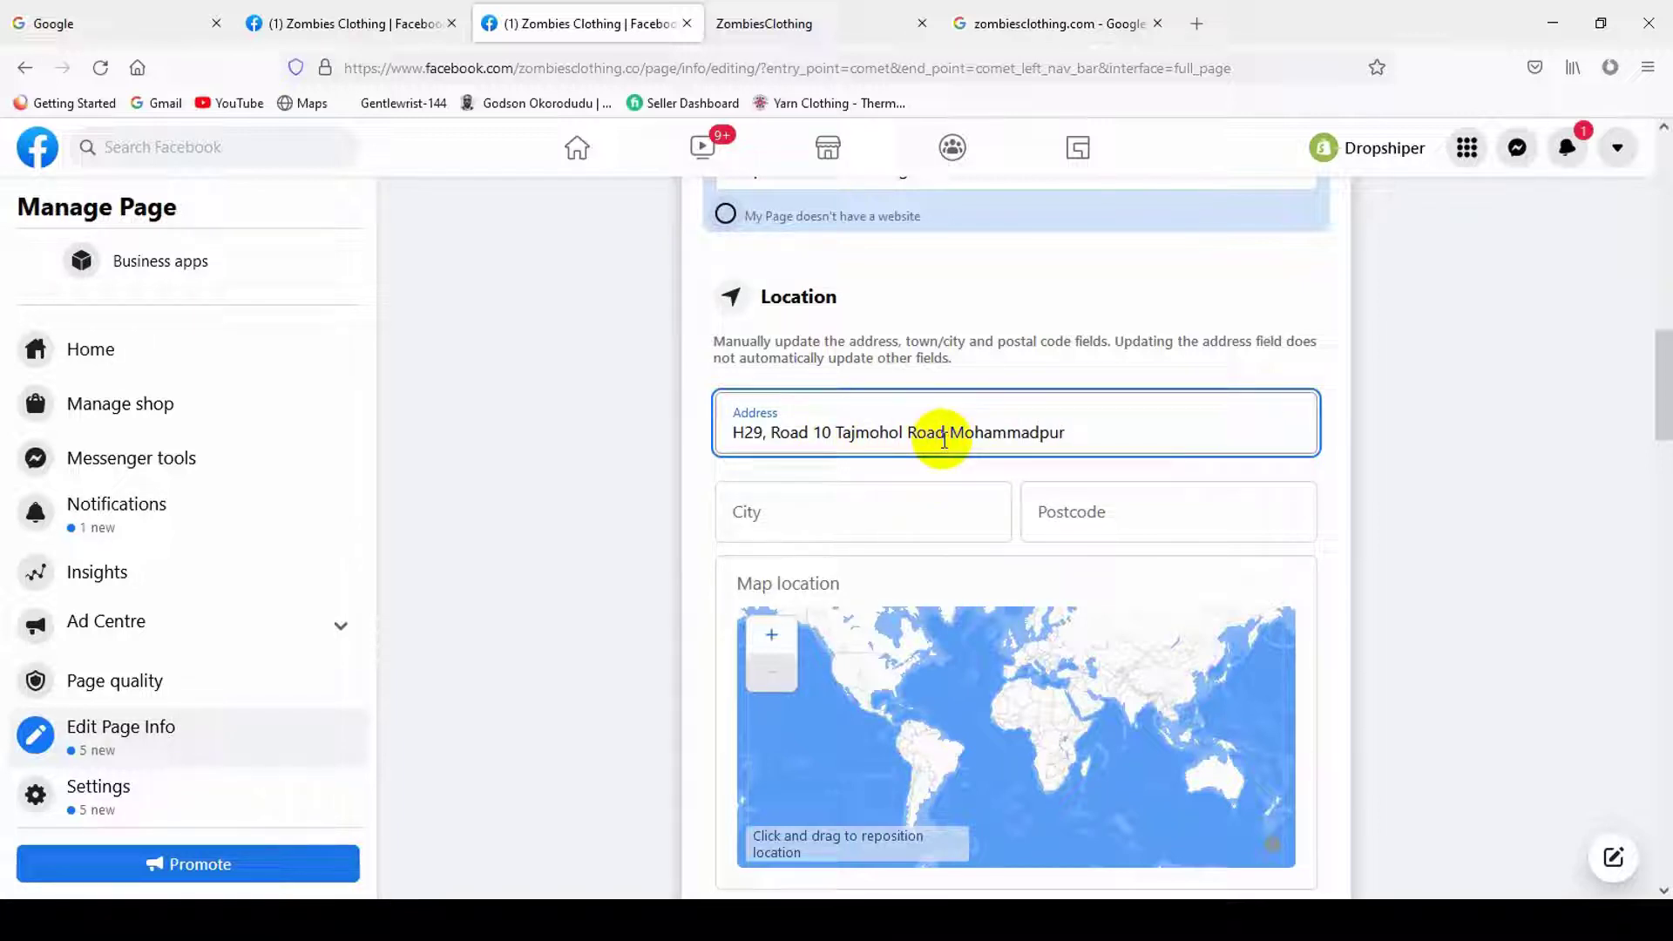
pyautogui.click(945, 434)
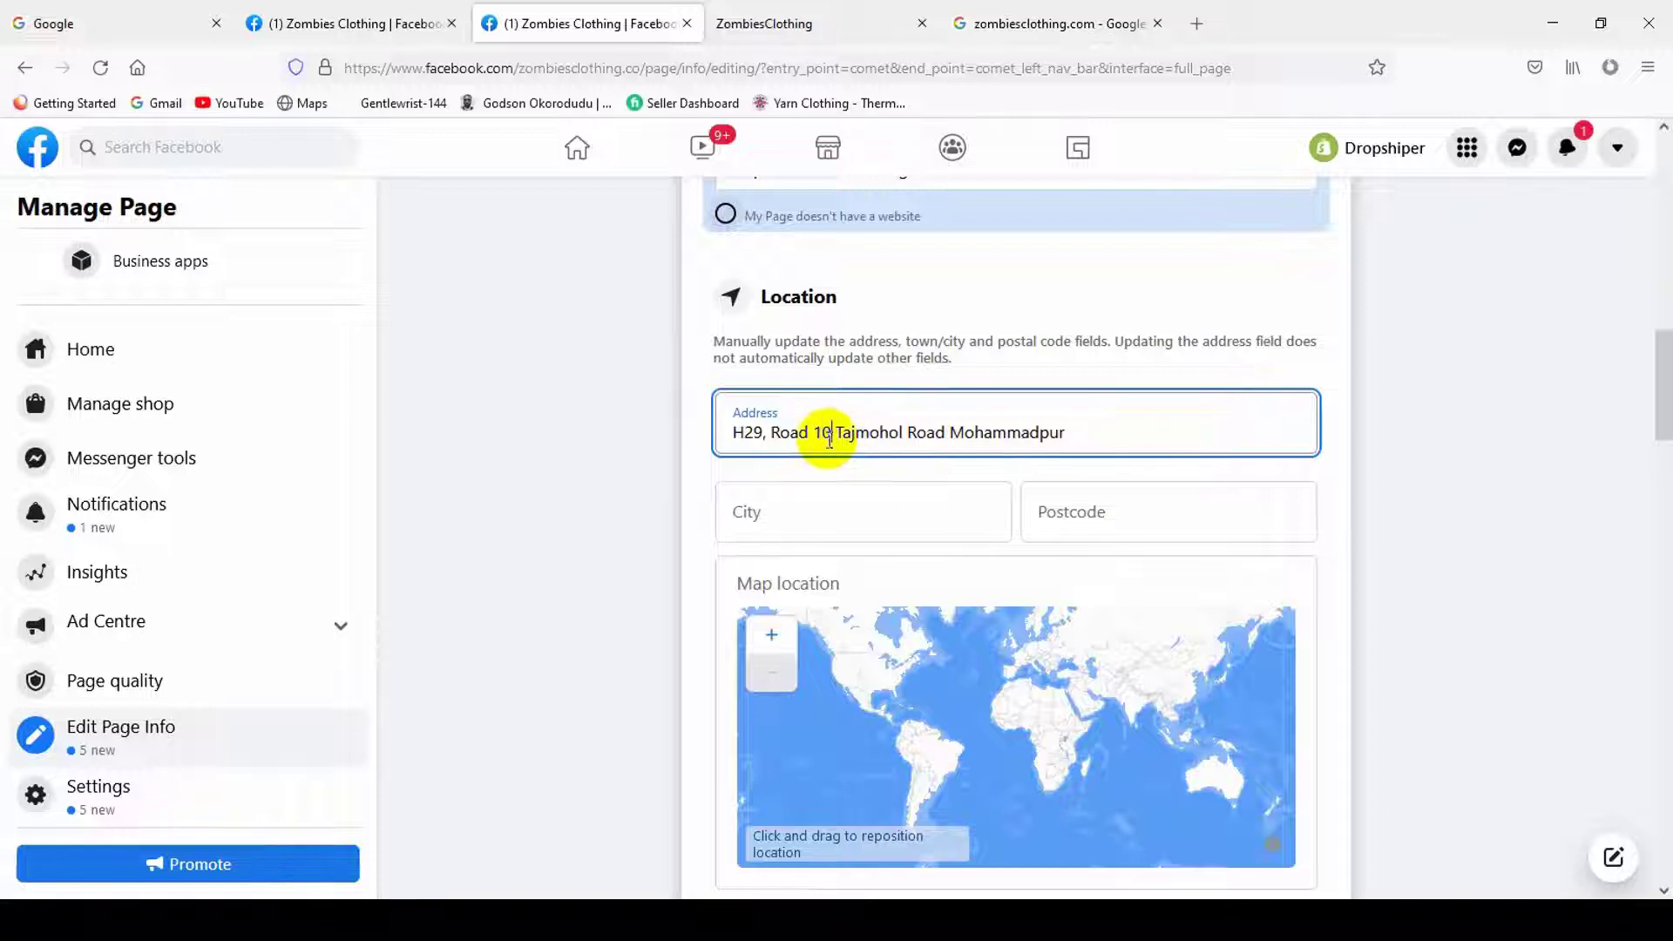
pyautogui.moveTo(832, 433); pyautogui.dragTo(728, 437)
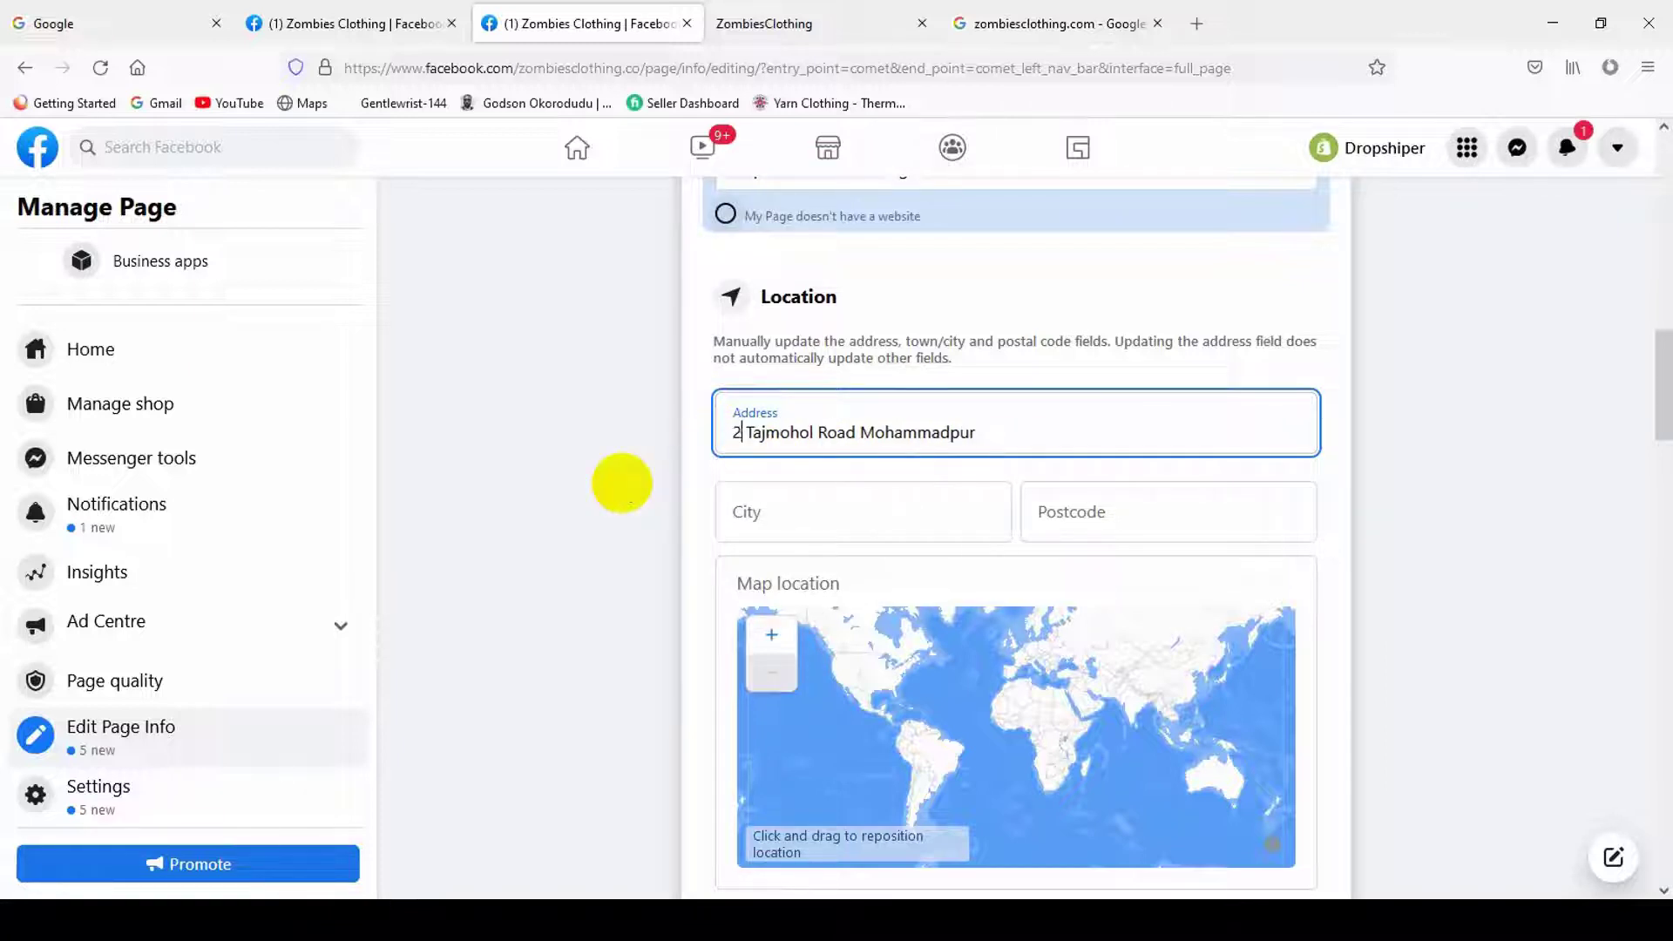
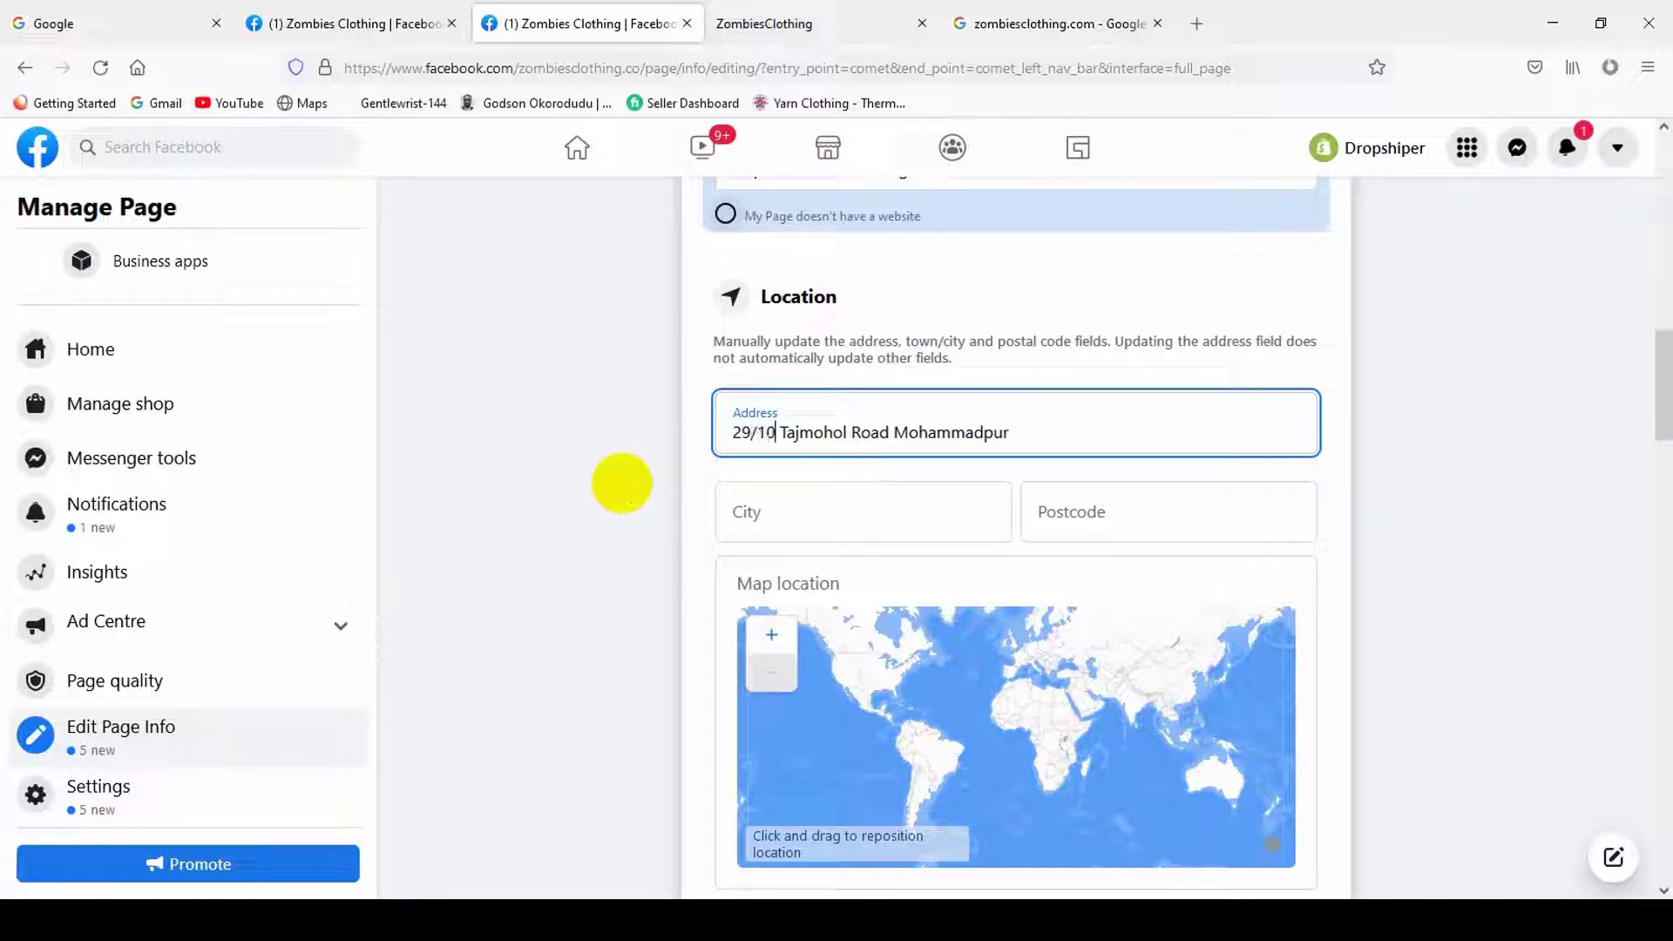
# - Set the city to Dhaka, Dhaka Division, Bangladesh, add the postcode, and pan the map
pyautogui.click(830, 527)
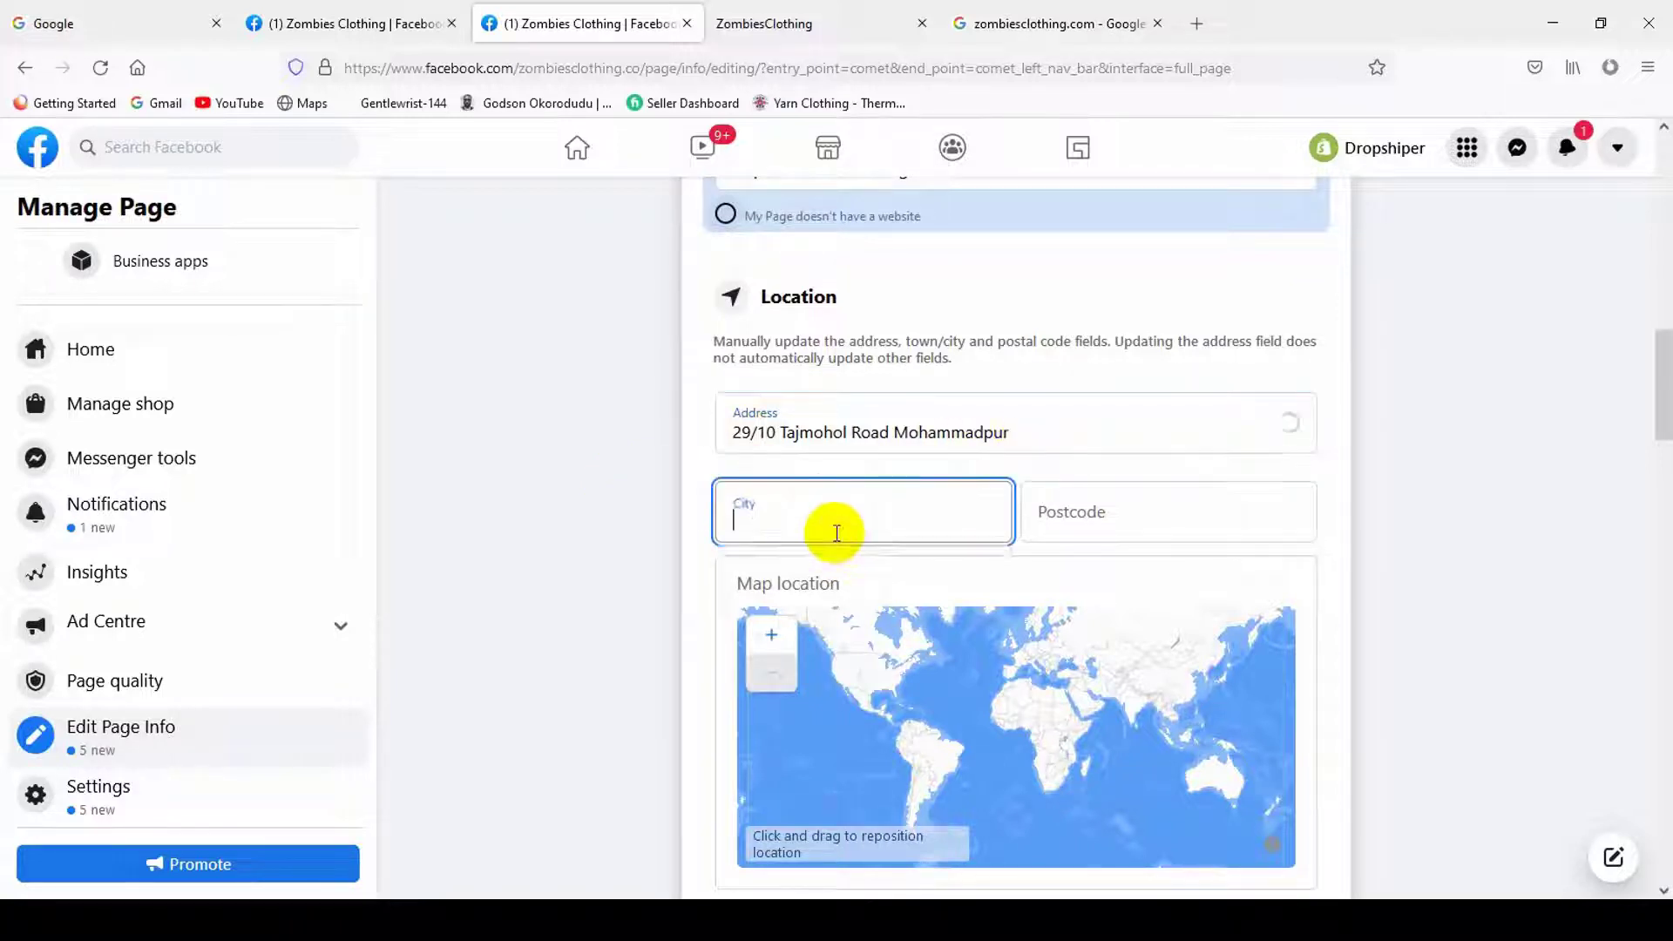
pyautogui.write('Dhaka')
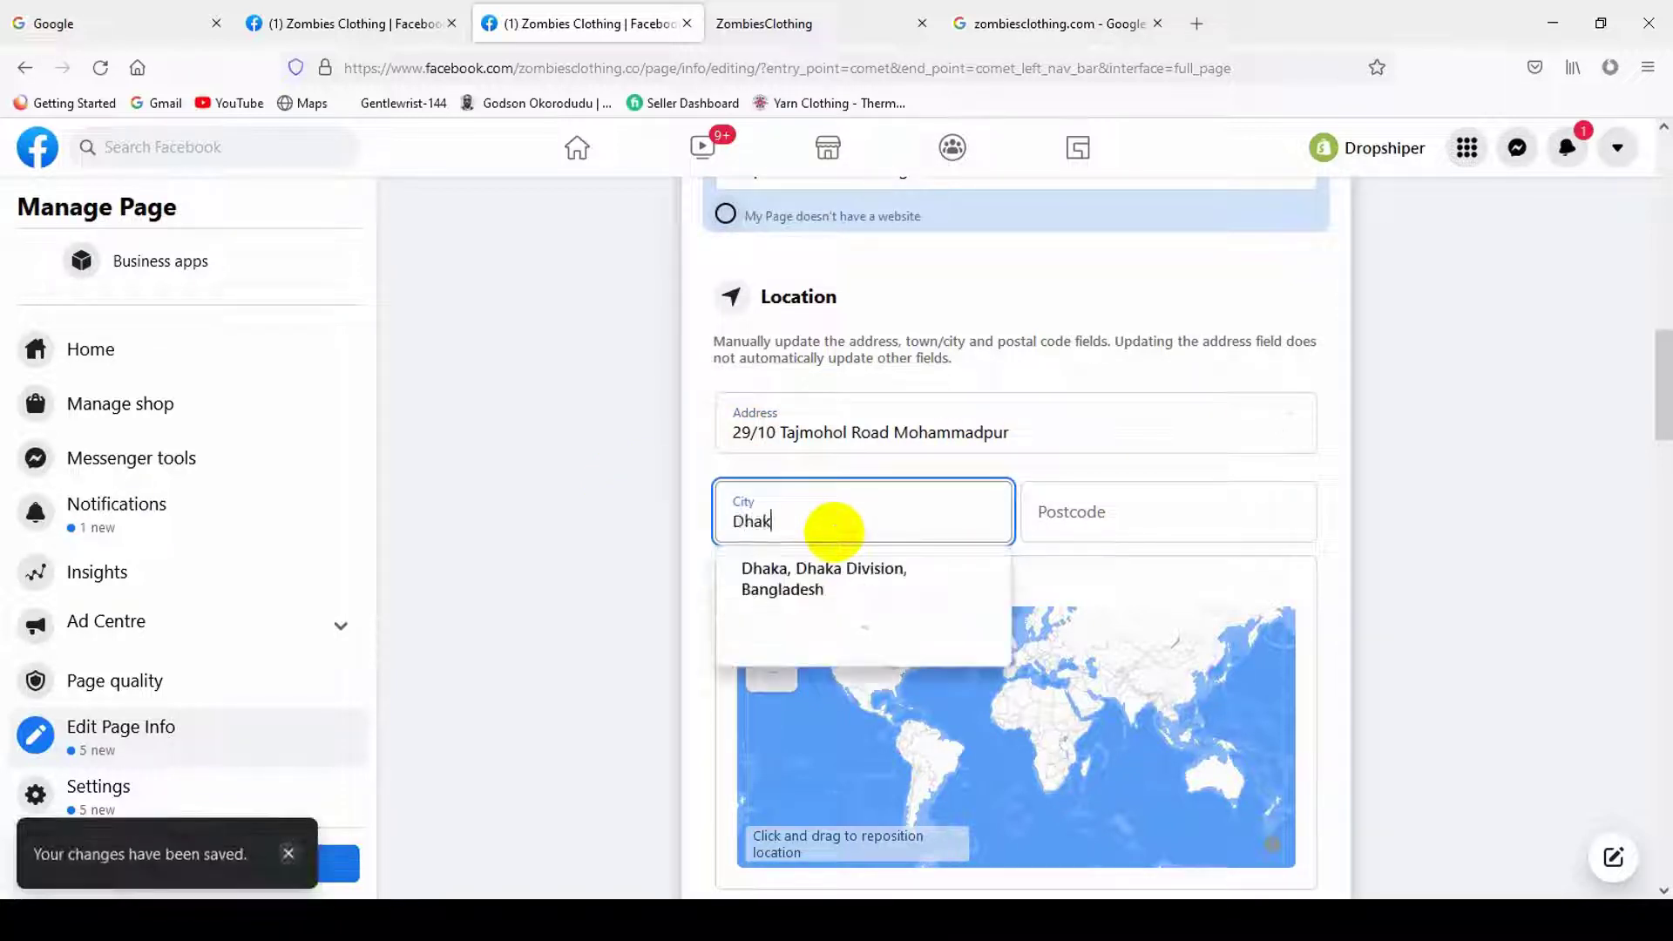
pyautogui.click(829, 594)
pyautogui.click(1158, 514)
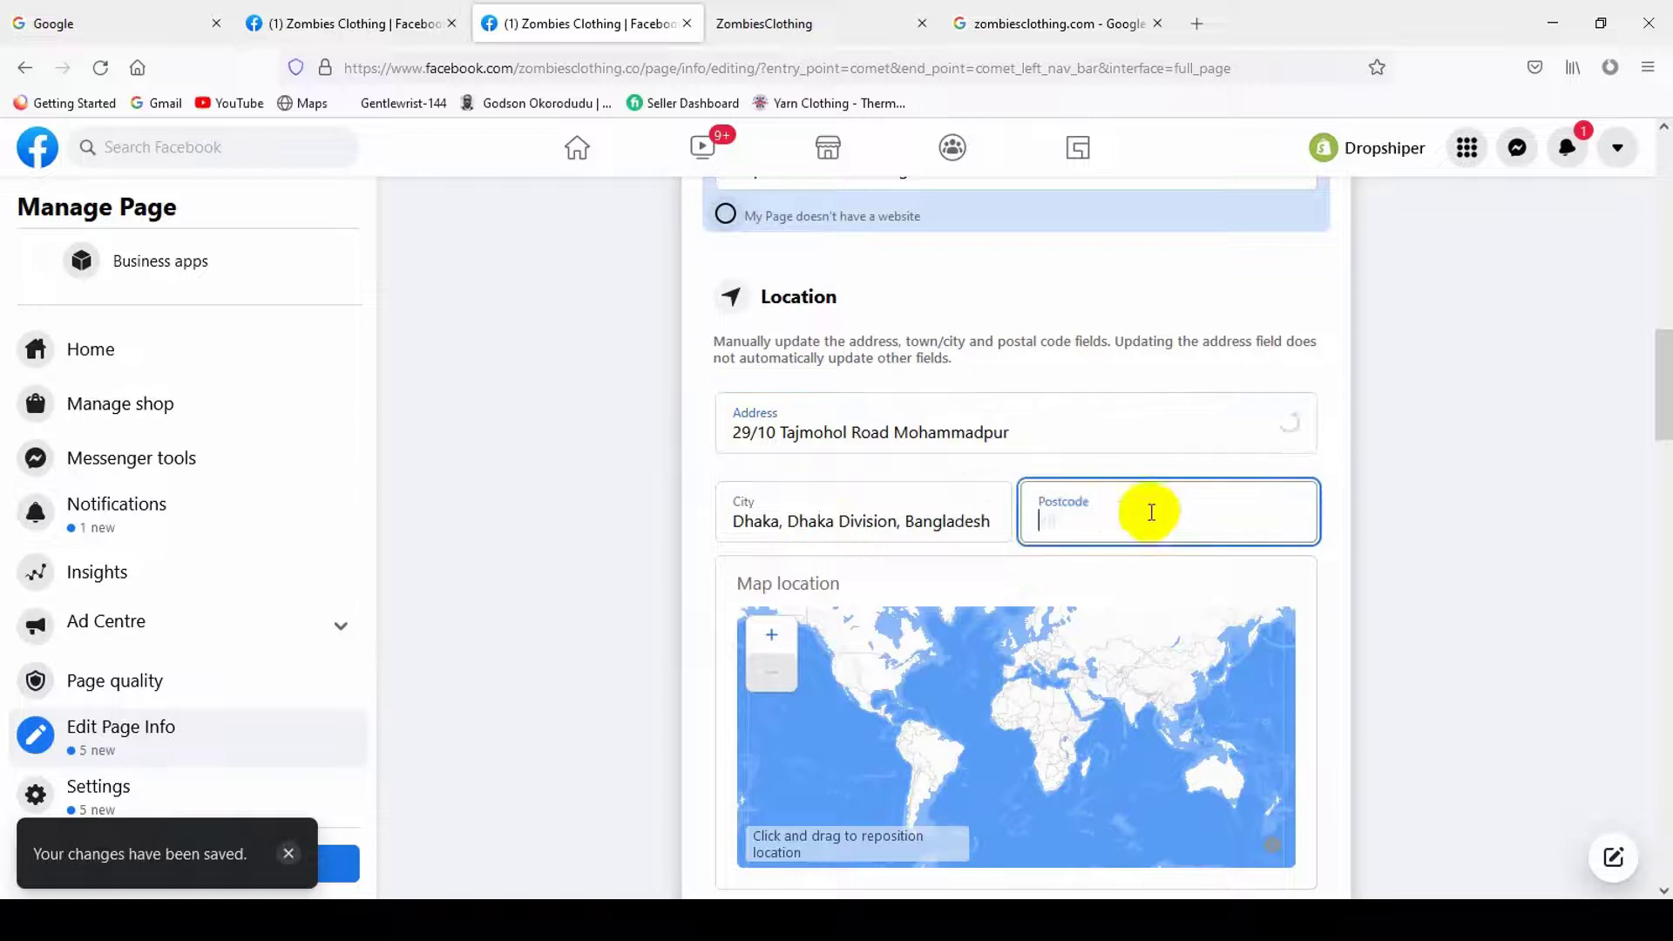
pyautogui.write('1207')
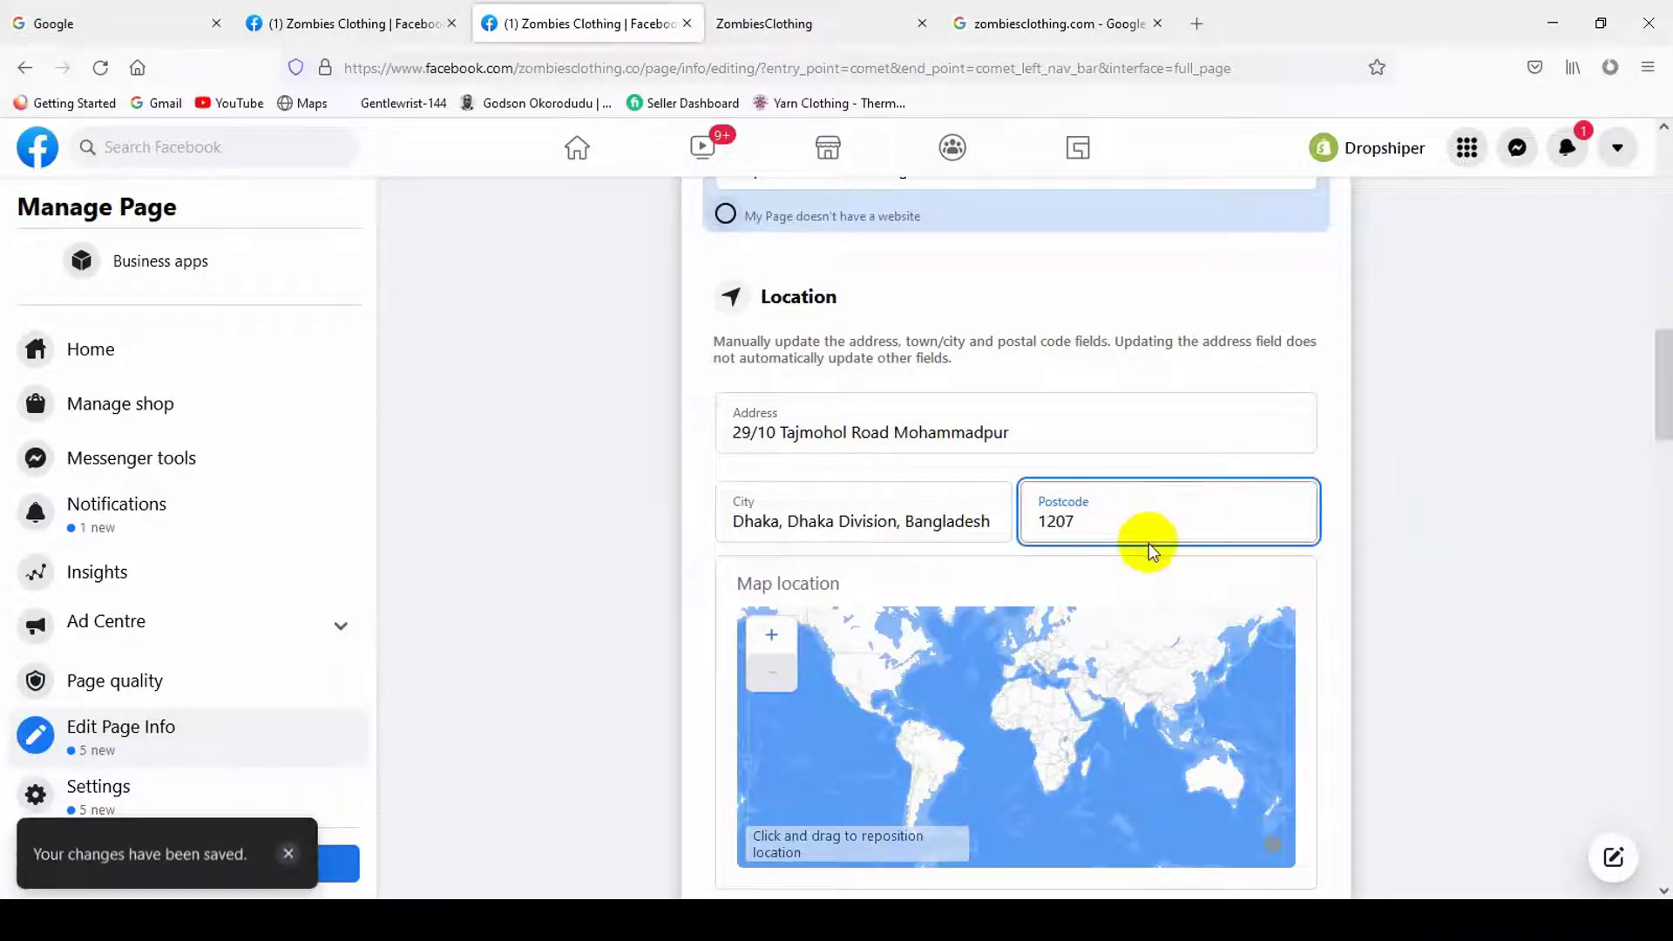
pyautogui.click(1393, 568)
pyautogui.scroll(-5, 1394, 568)
pyautogui.moveTo(1001, 358); pyautogui.dragTo(1104, 313)
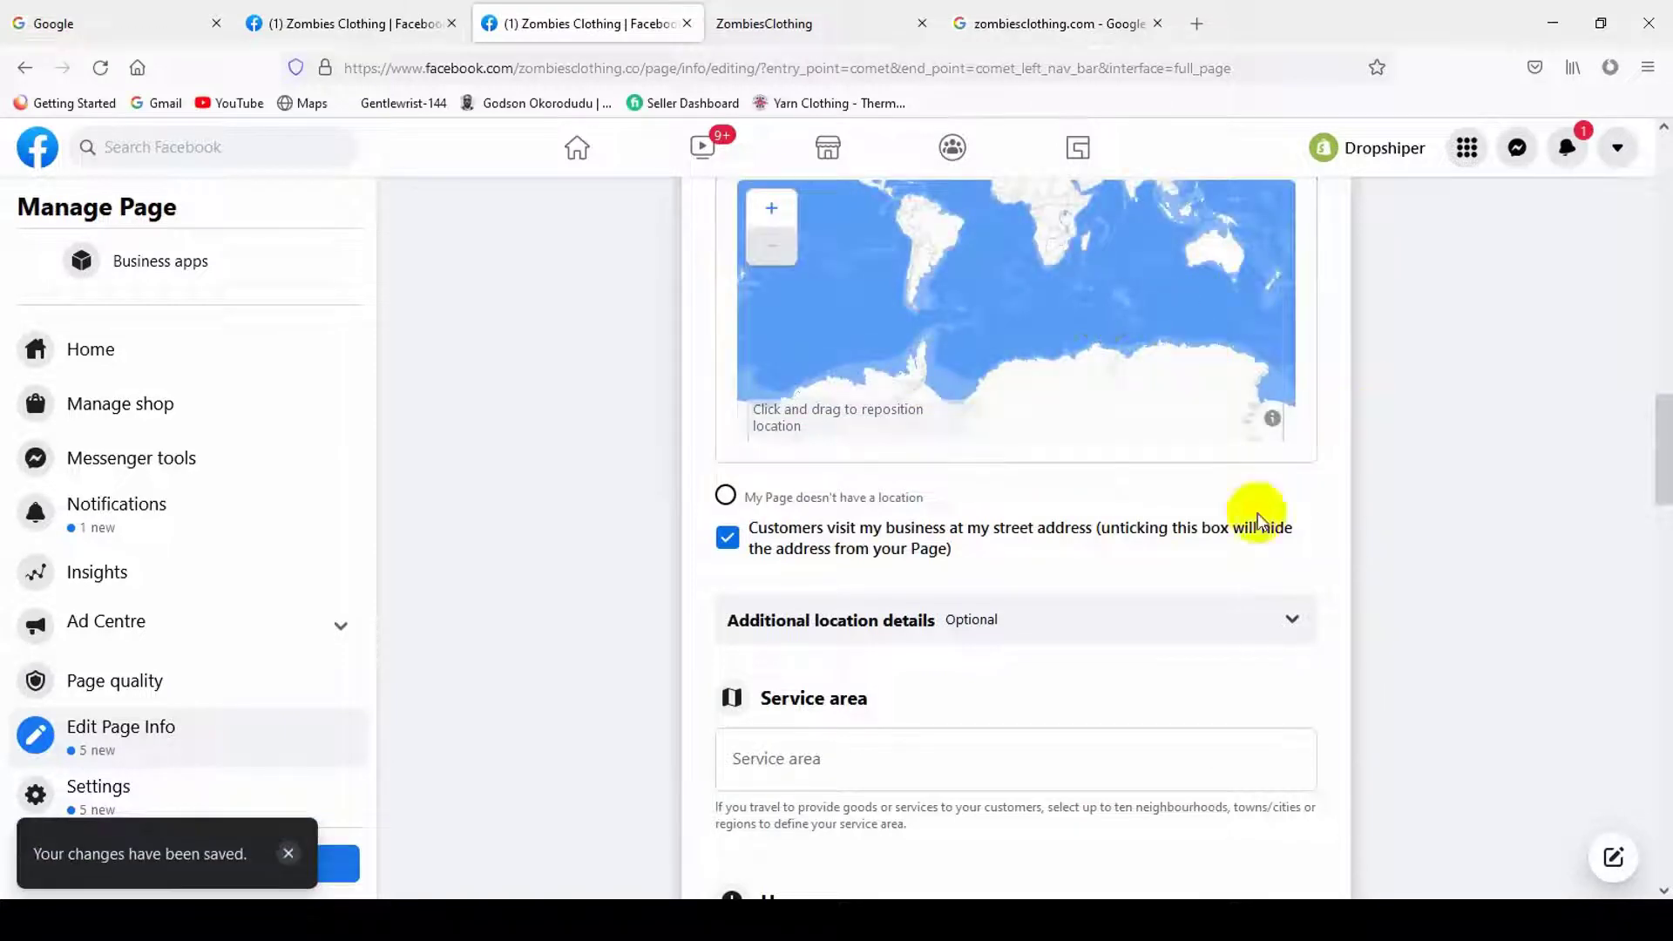
pyautogui.scroll(2, 1411, 609)
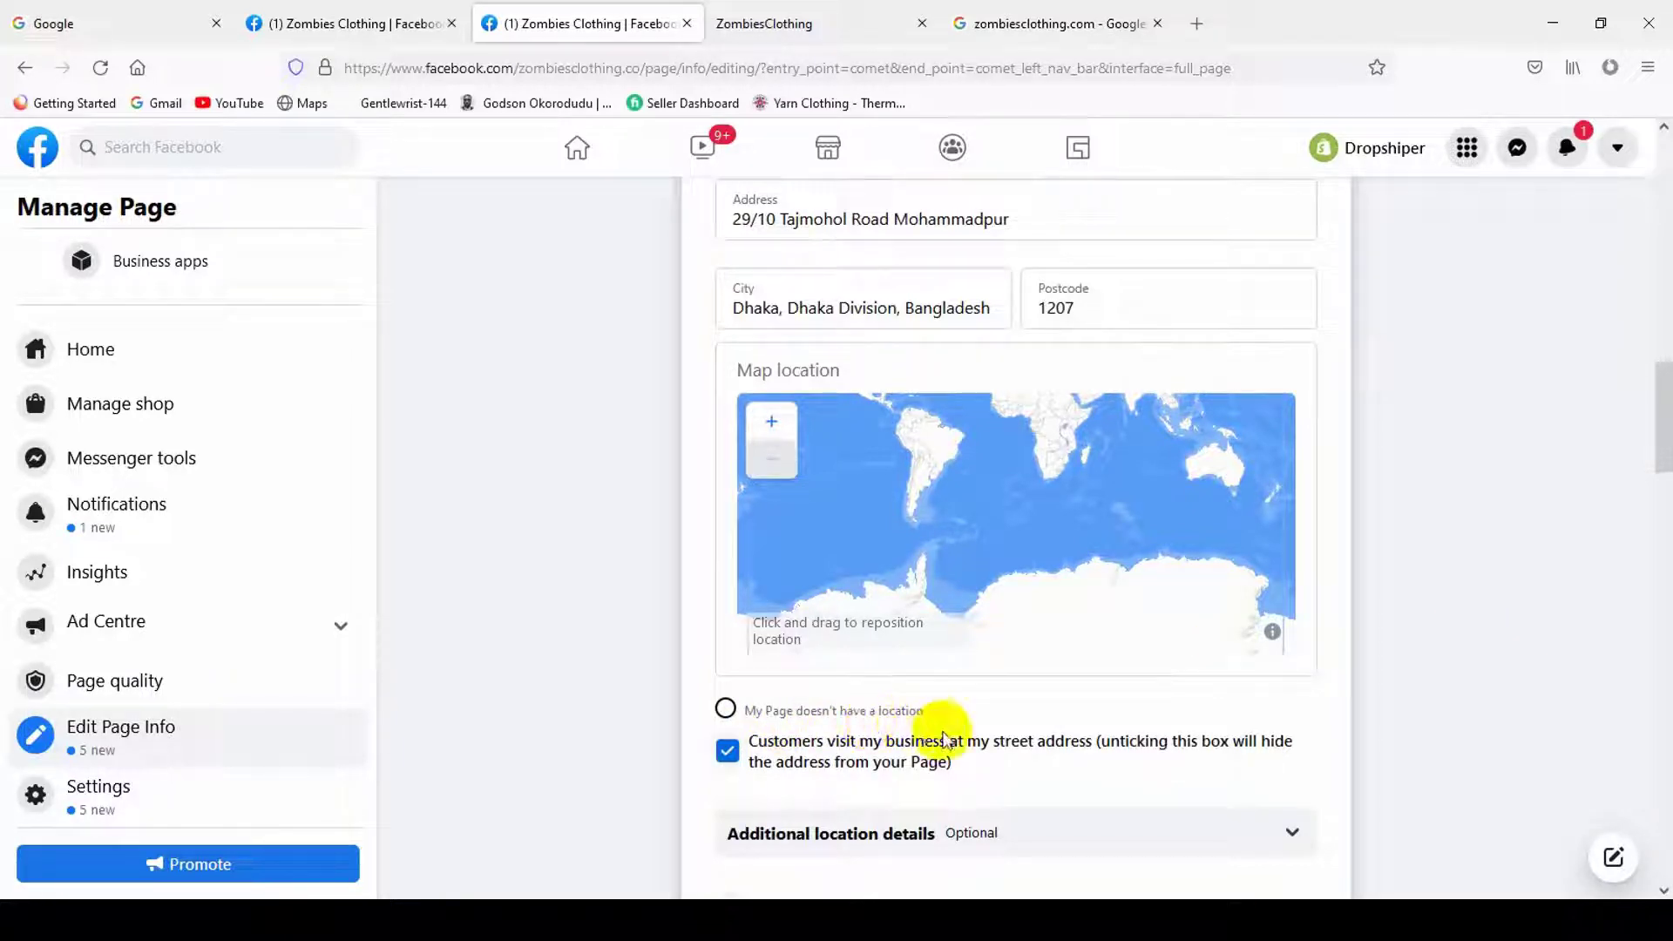
pyautogui.scroll(-1, 993, 702)
pyautogui.scroll(-3, 1035, 662)
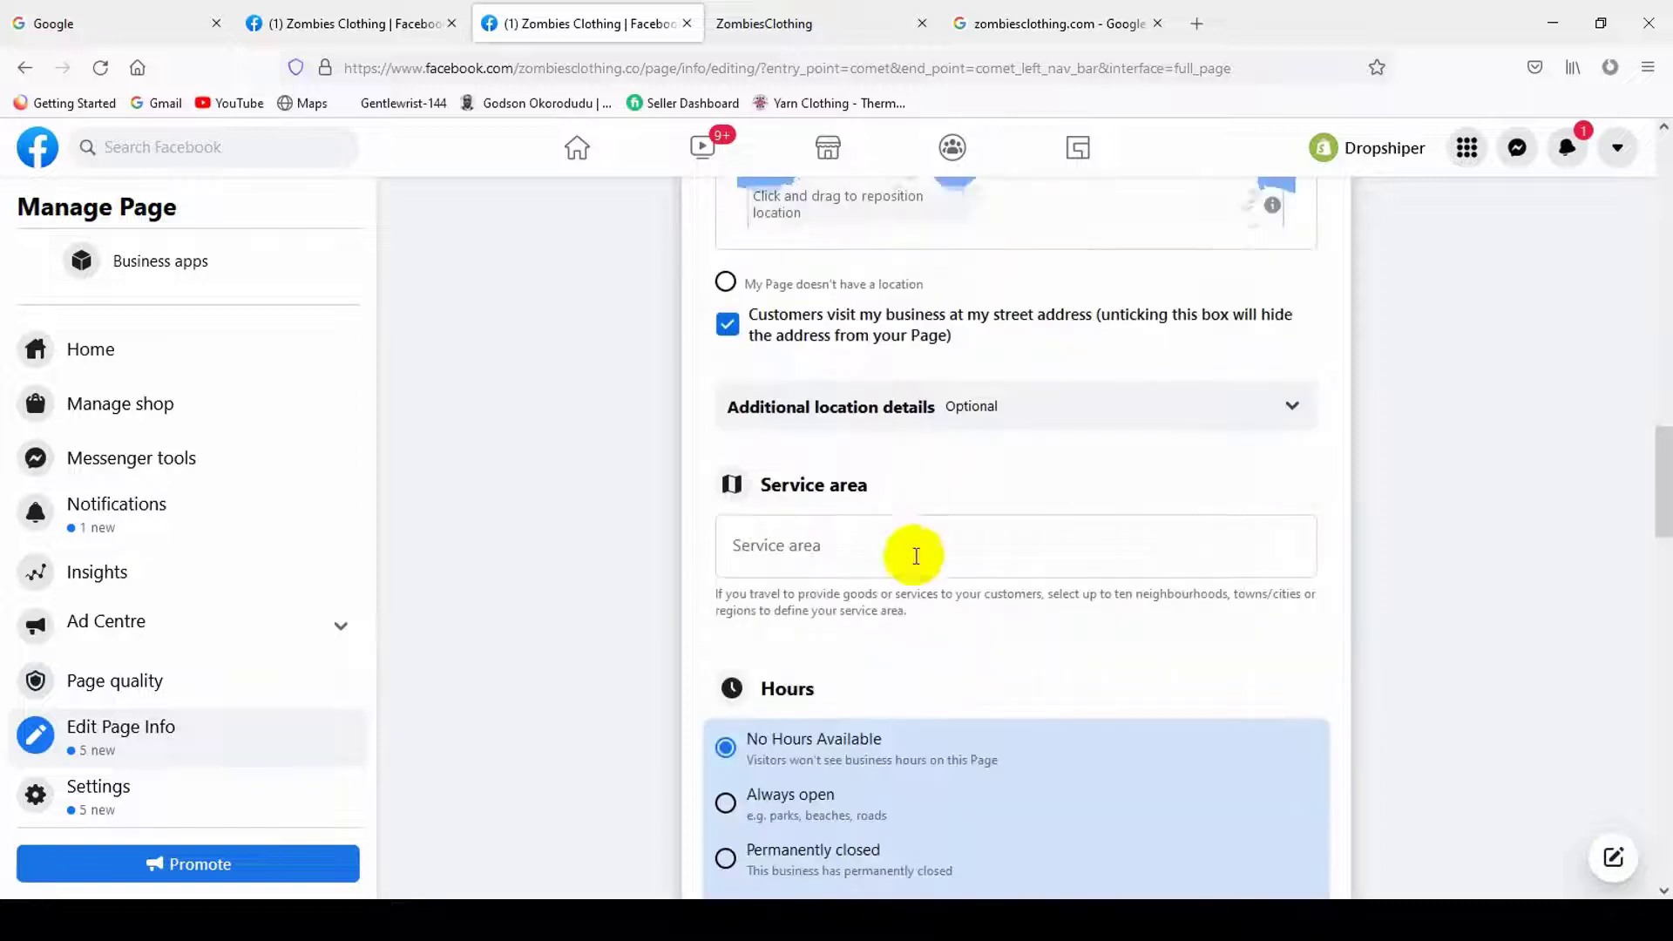
pyautogui.click(889, 548)
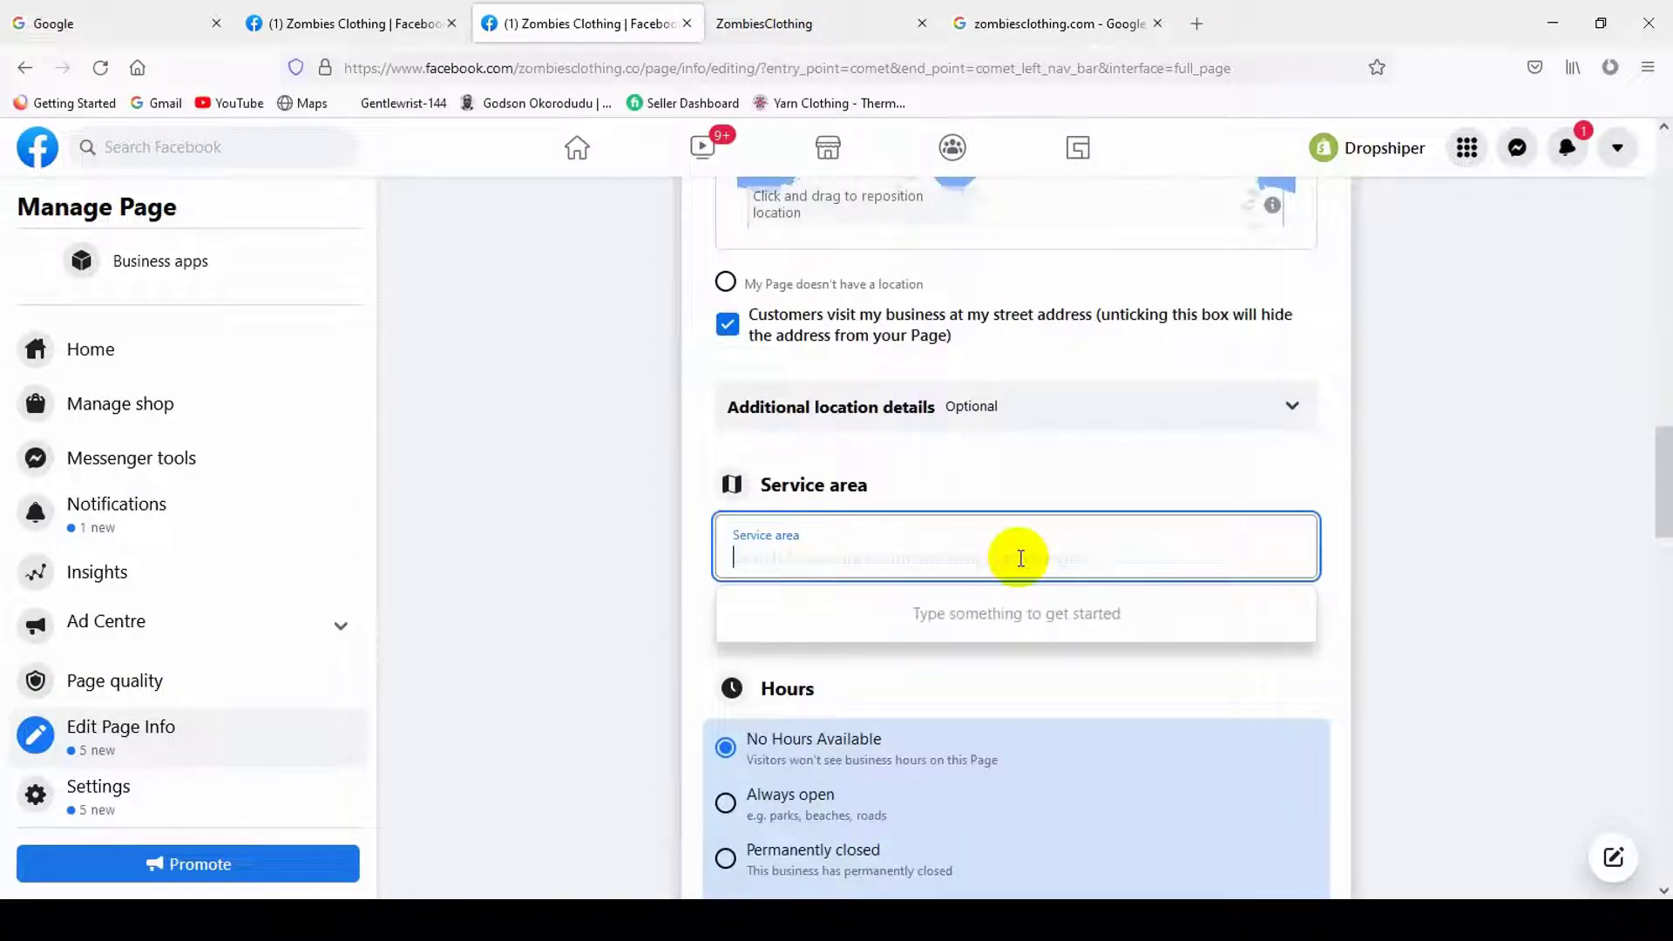
pyautogui.write('Ba')
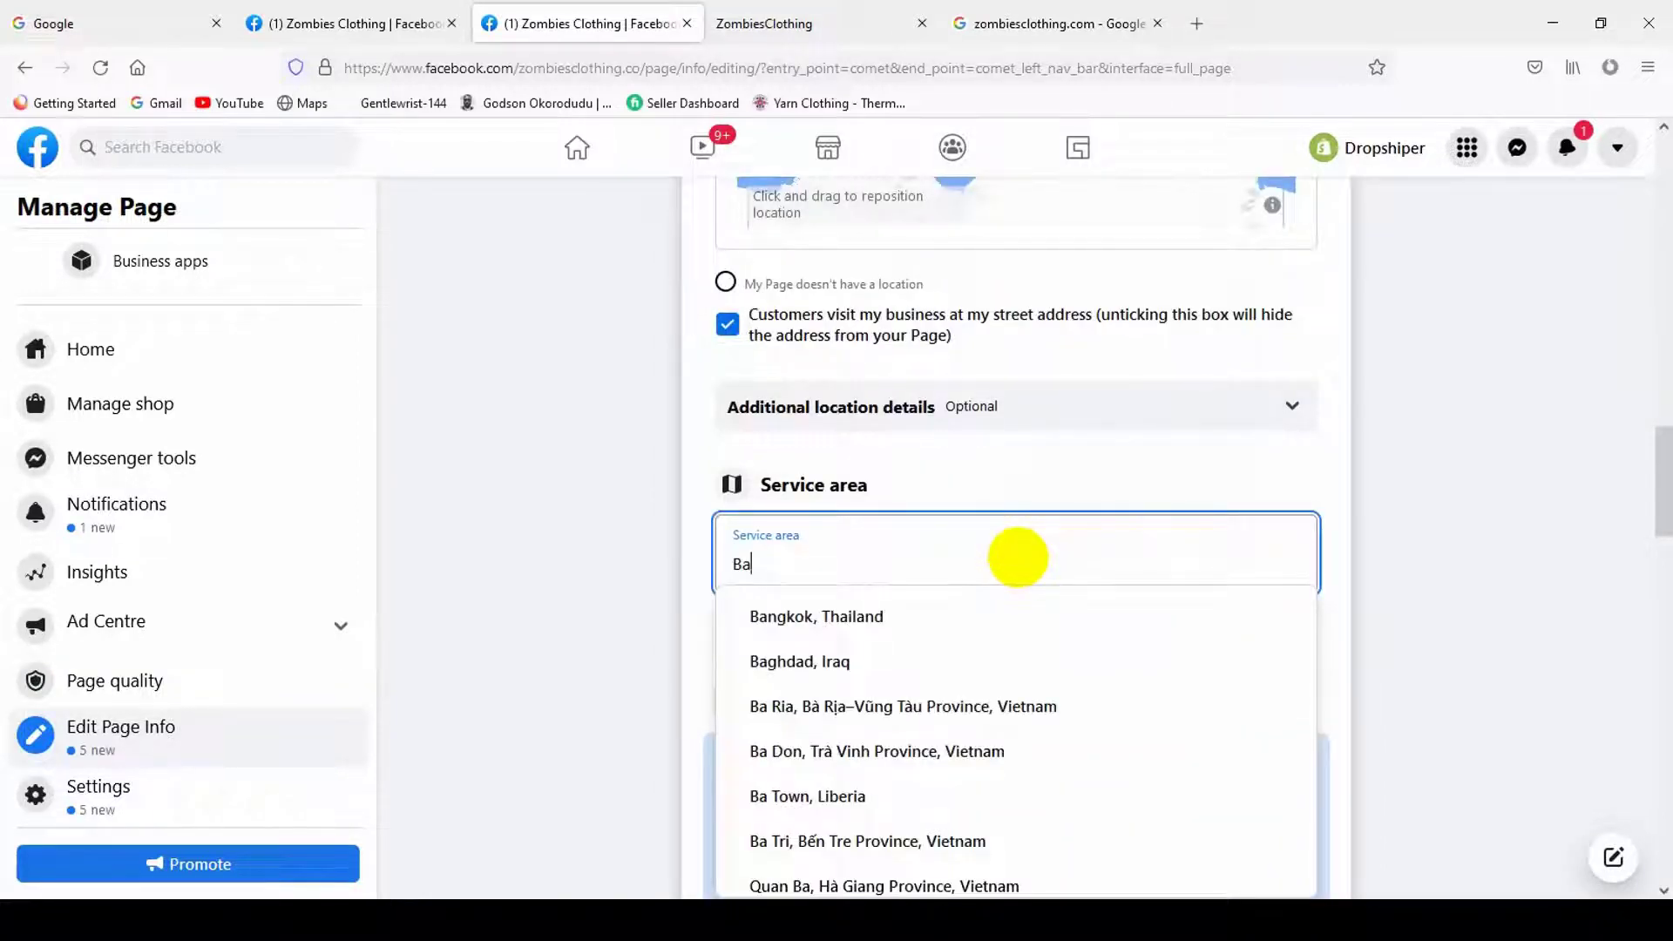
pyautogui.write('ngla')
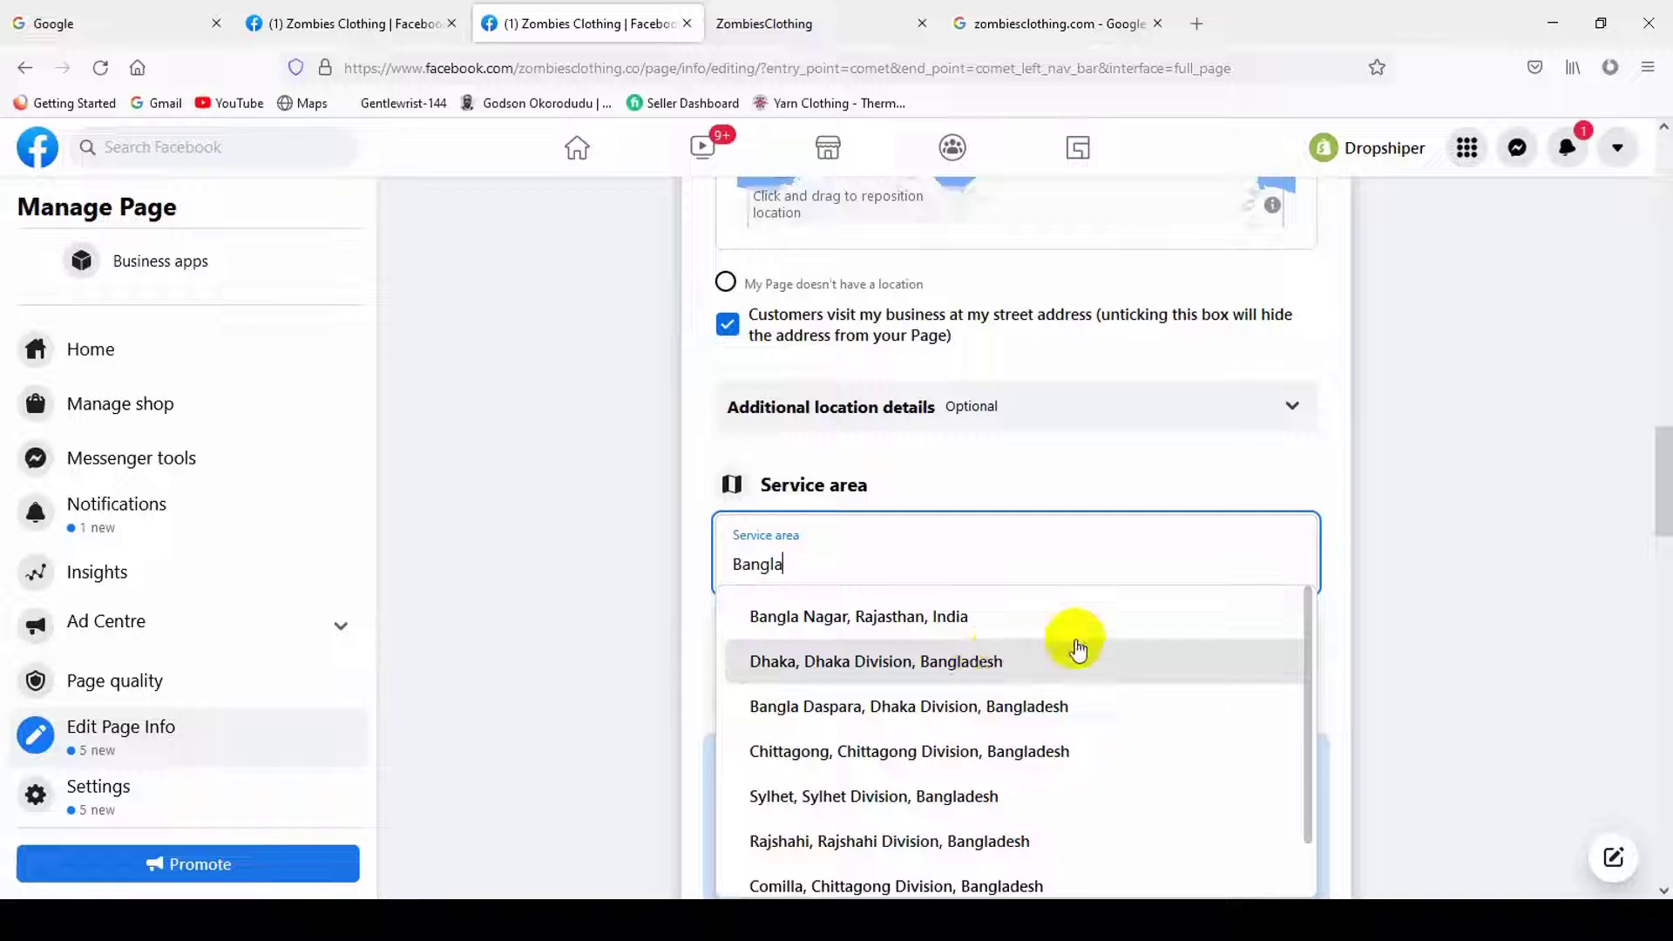
pyautogui.click(930, 582)
pyautogui.click(930, 582)
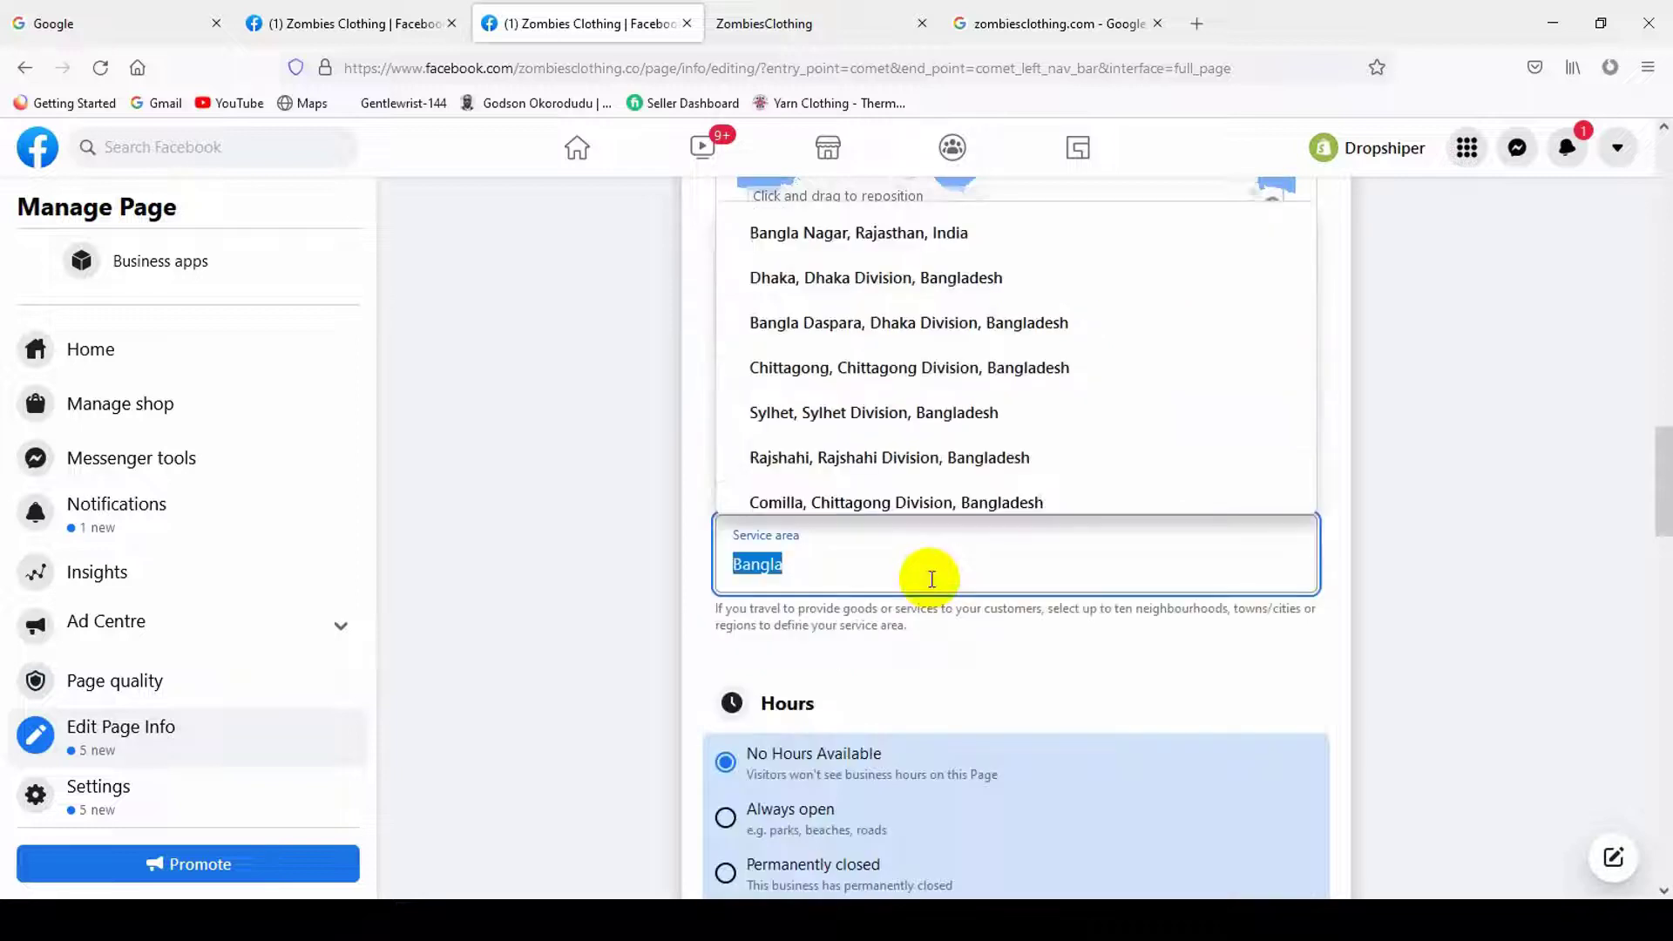
pyautogui.press('BackSpace')
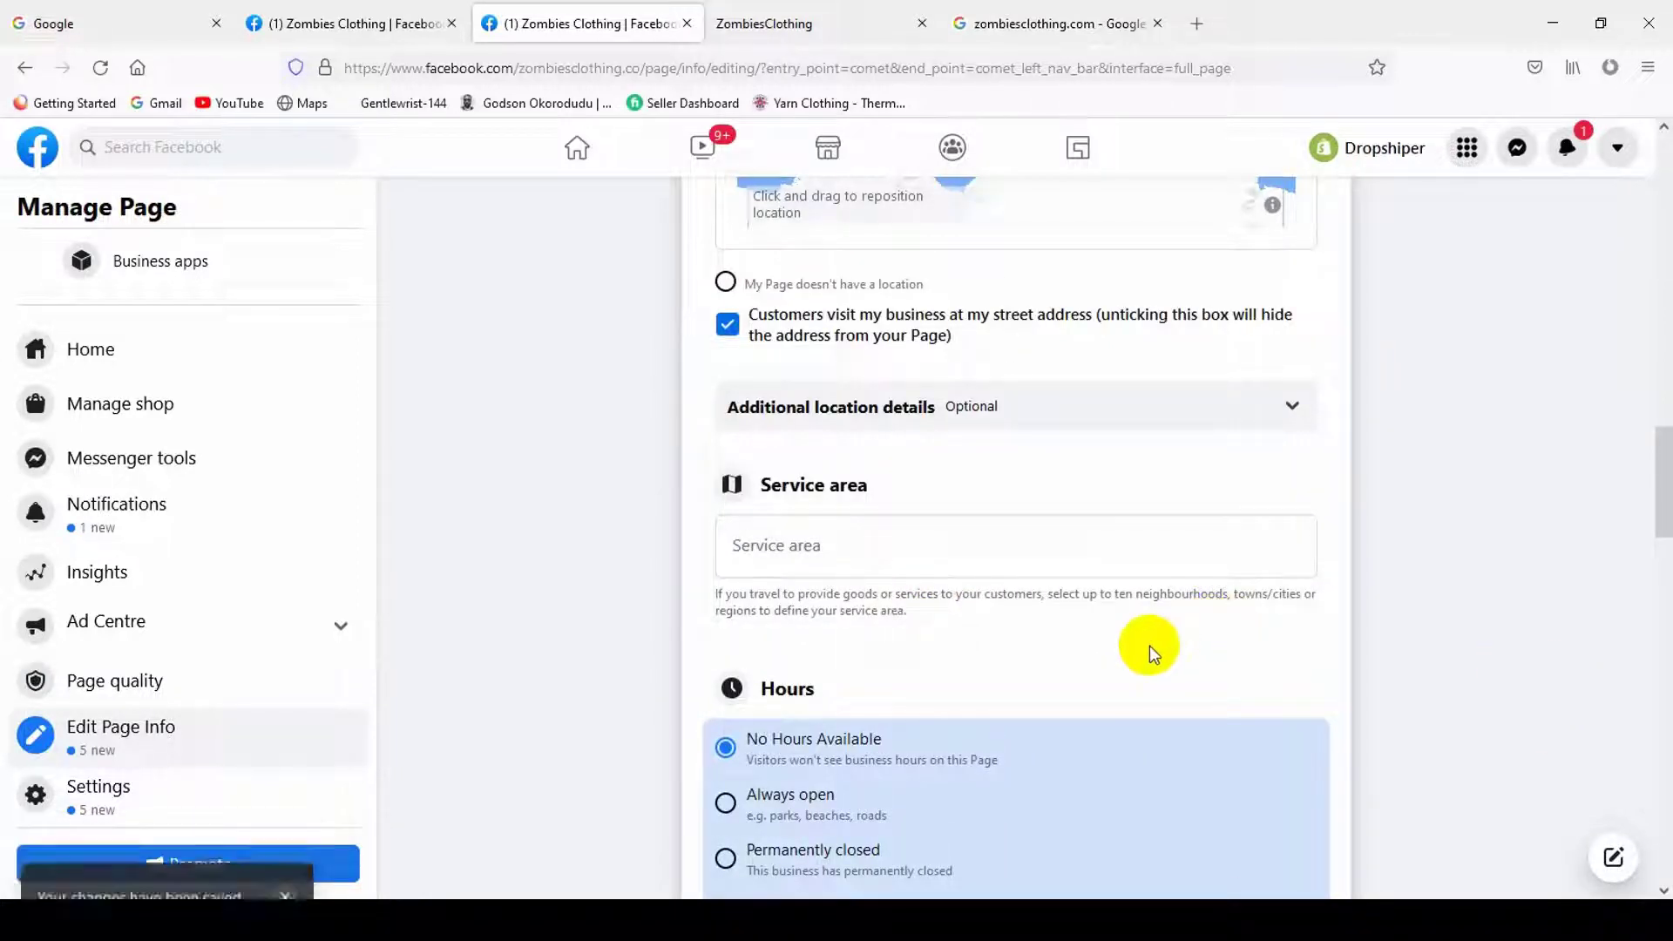
pyautogui.scroll(-2, 1074, 676)
pyautogui.click(853, 340)
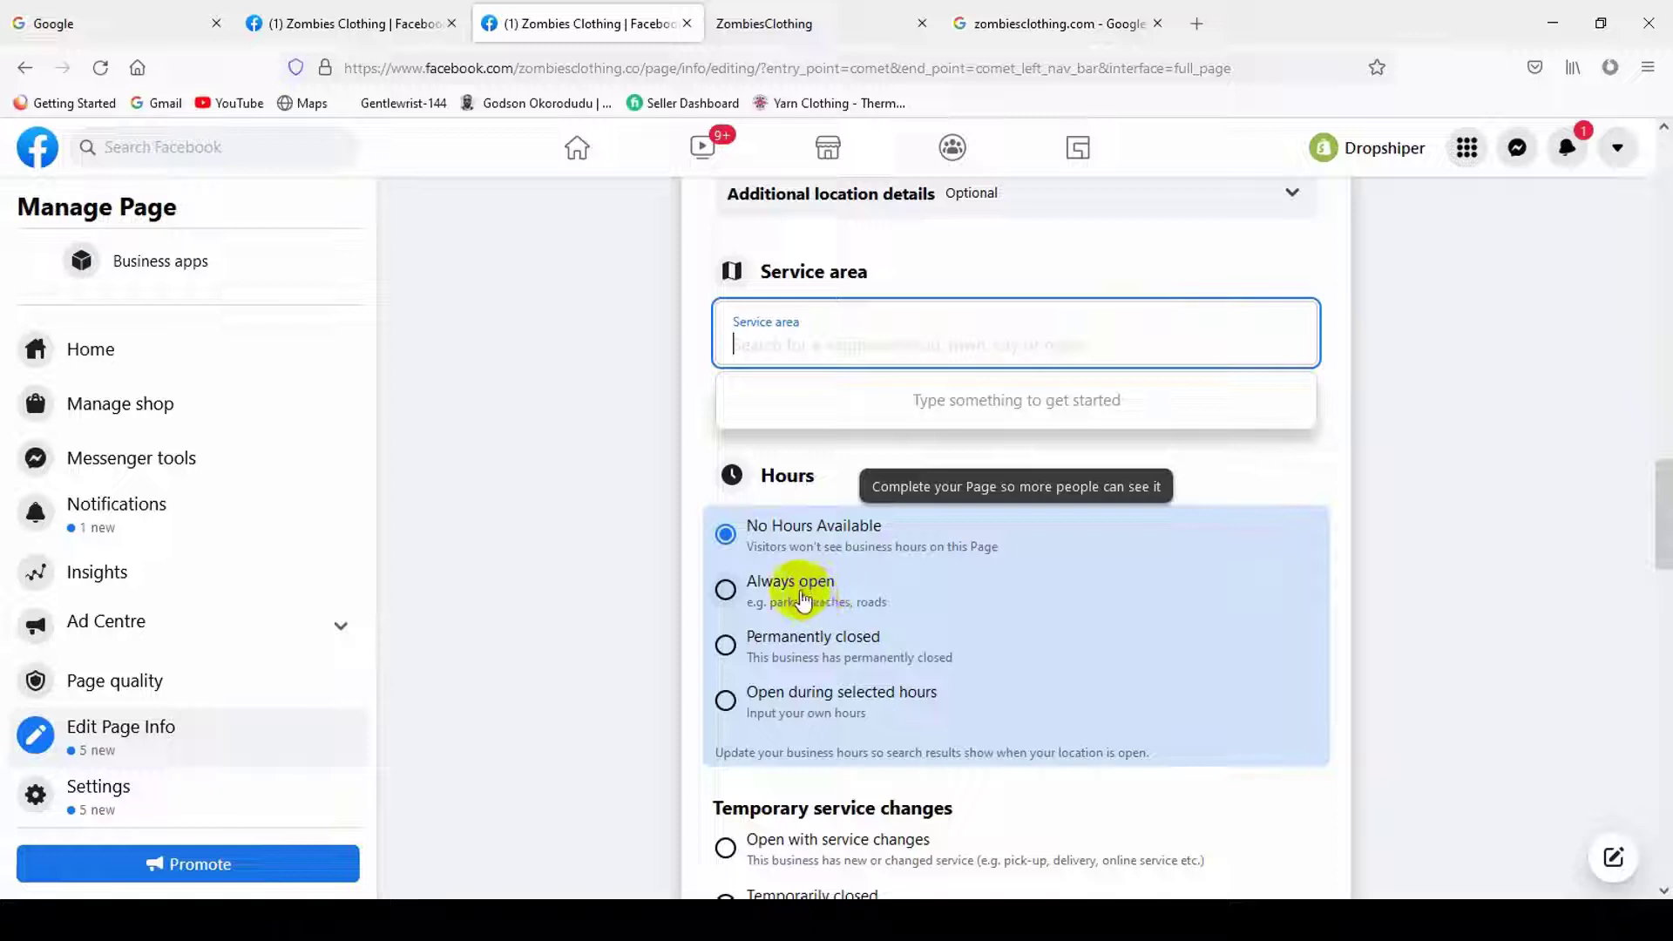
pyautogui.click(631, 342)
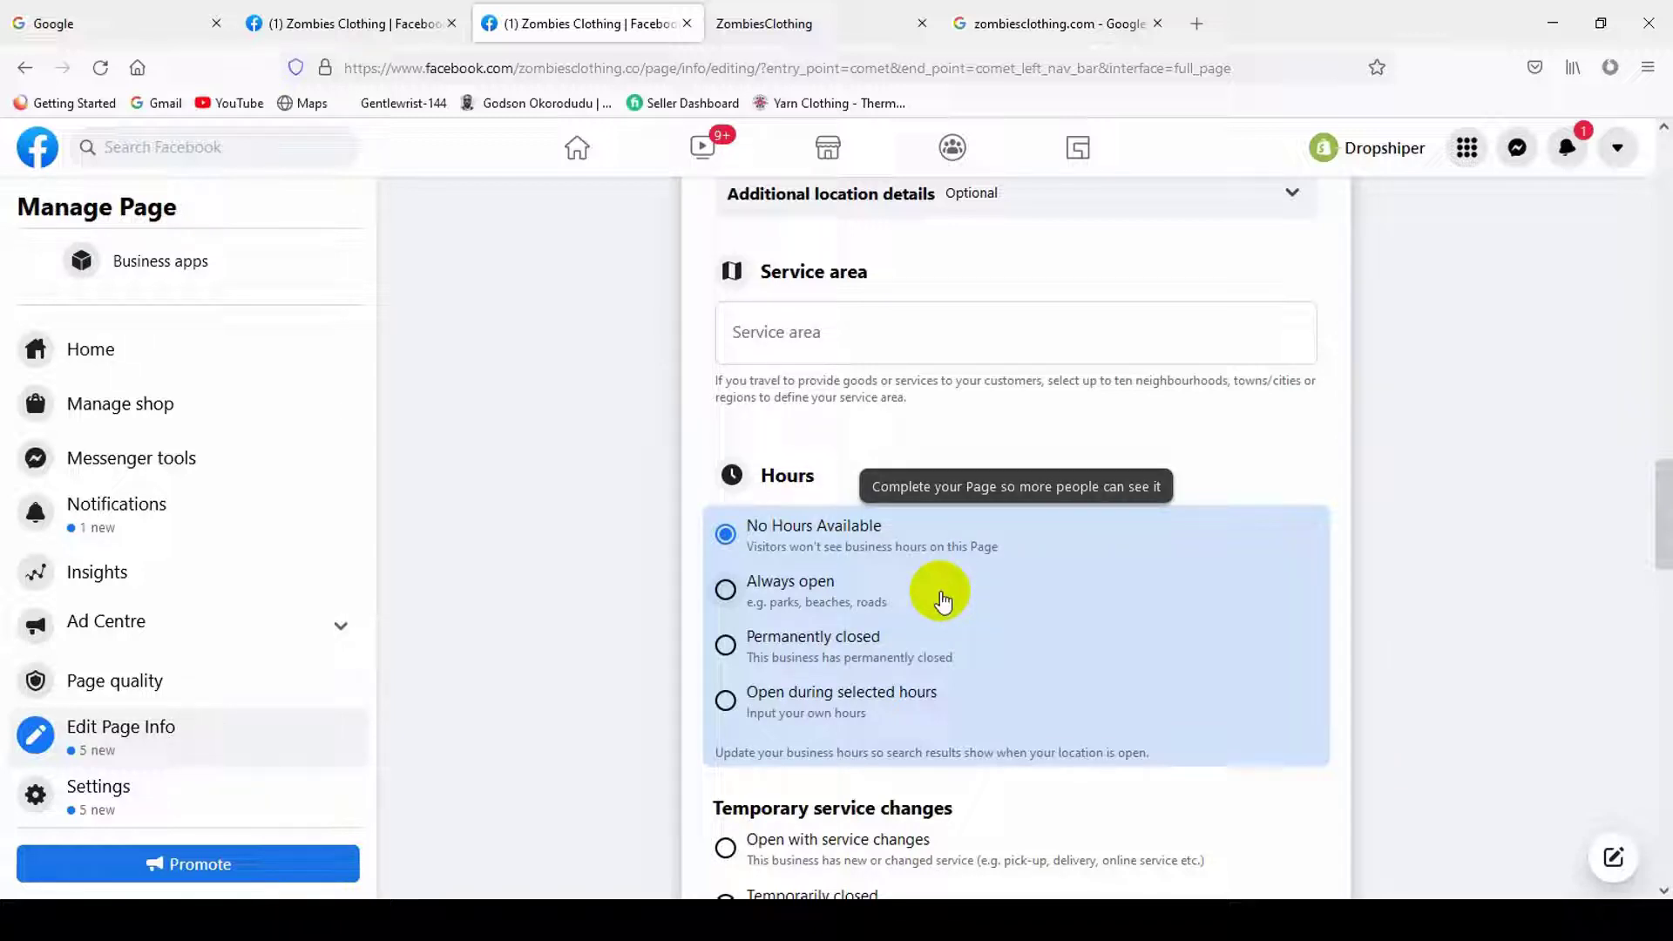
# - Switch the Hours between Always open, No Hours Available and Open during selected hours
pyautogui.click(792, 588)
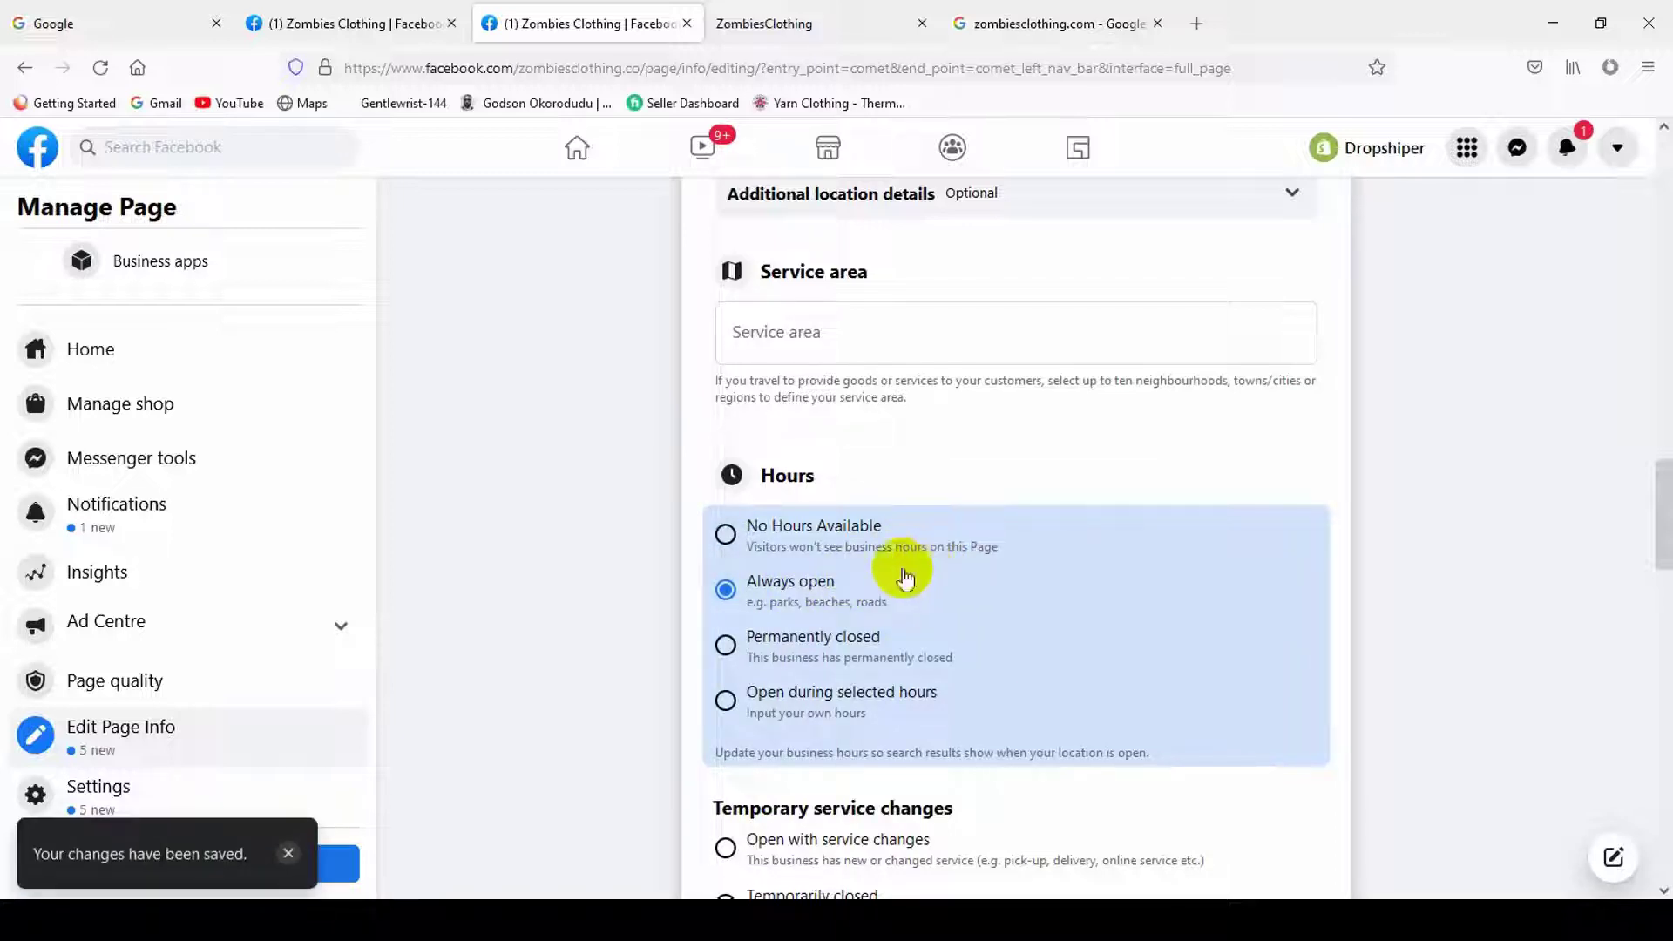
pyautogui.click(842, 528)
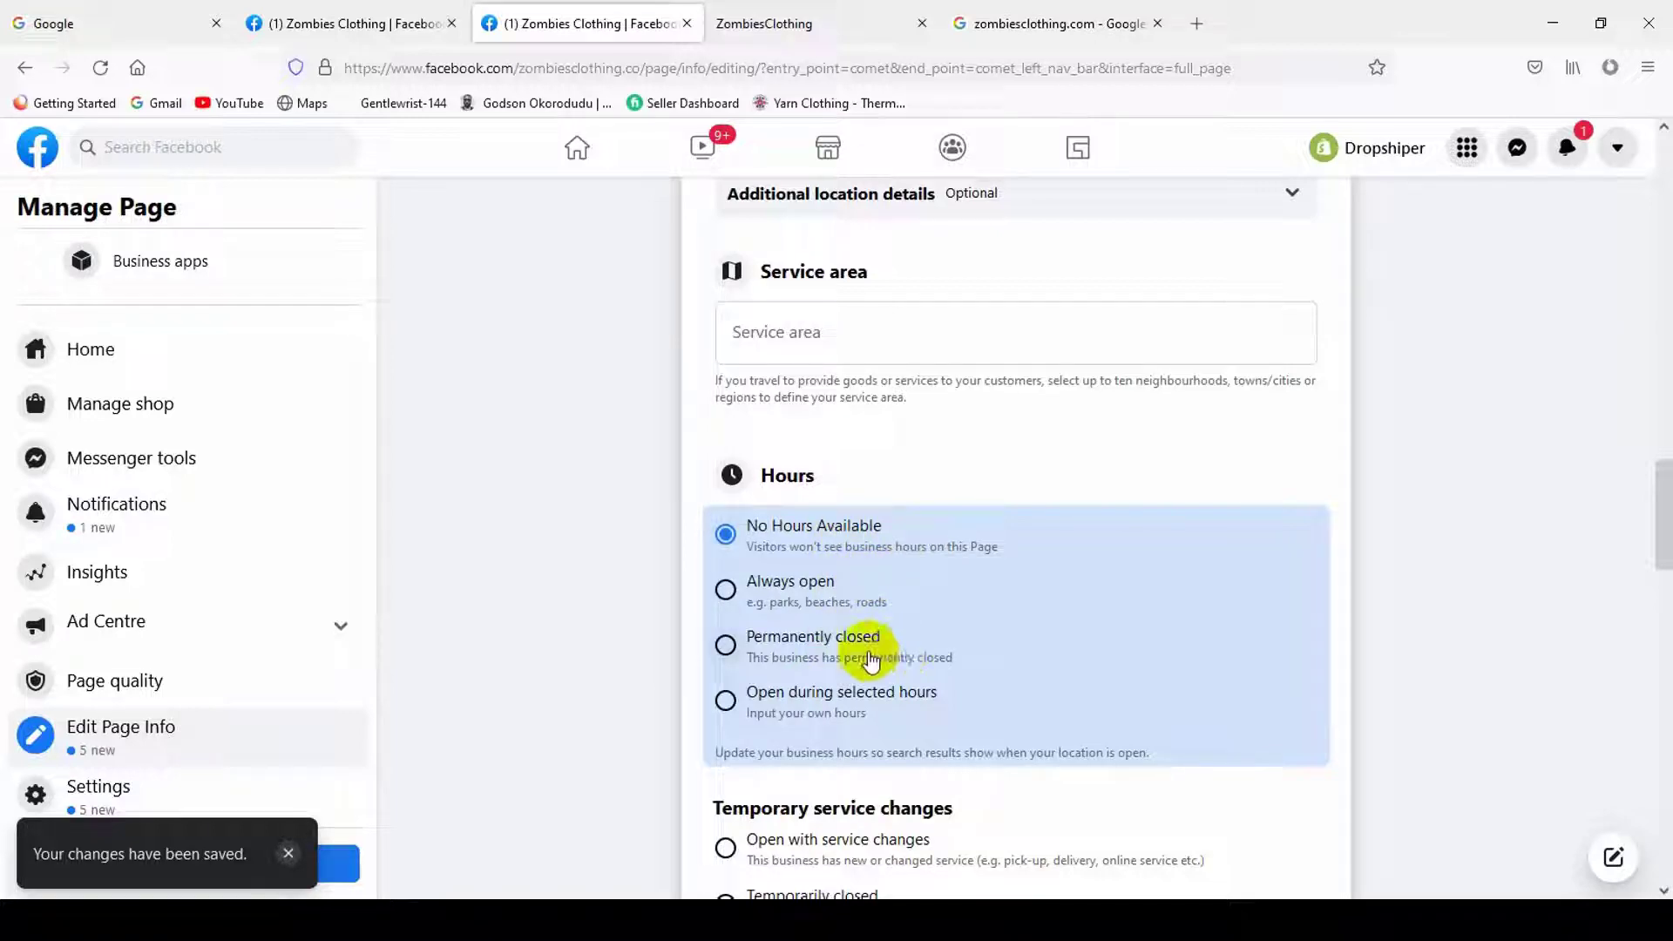
pyautogui.click(882, 704)
pyautogui.scroll(-2, 958, 609)
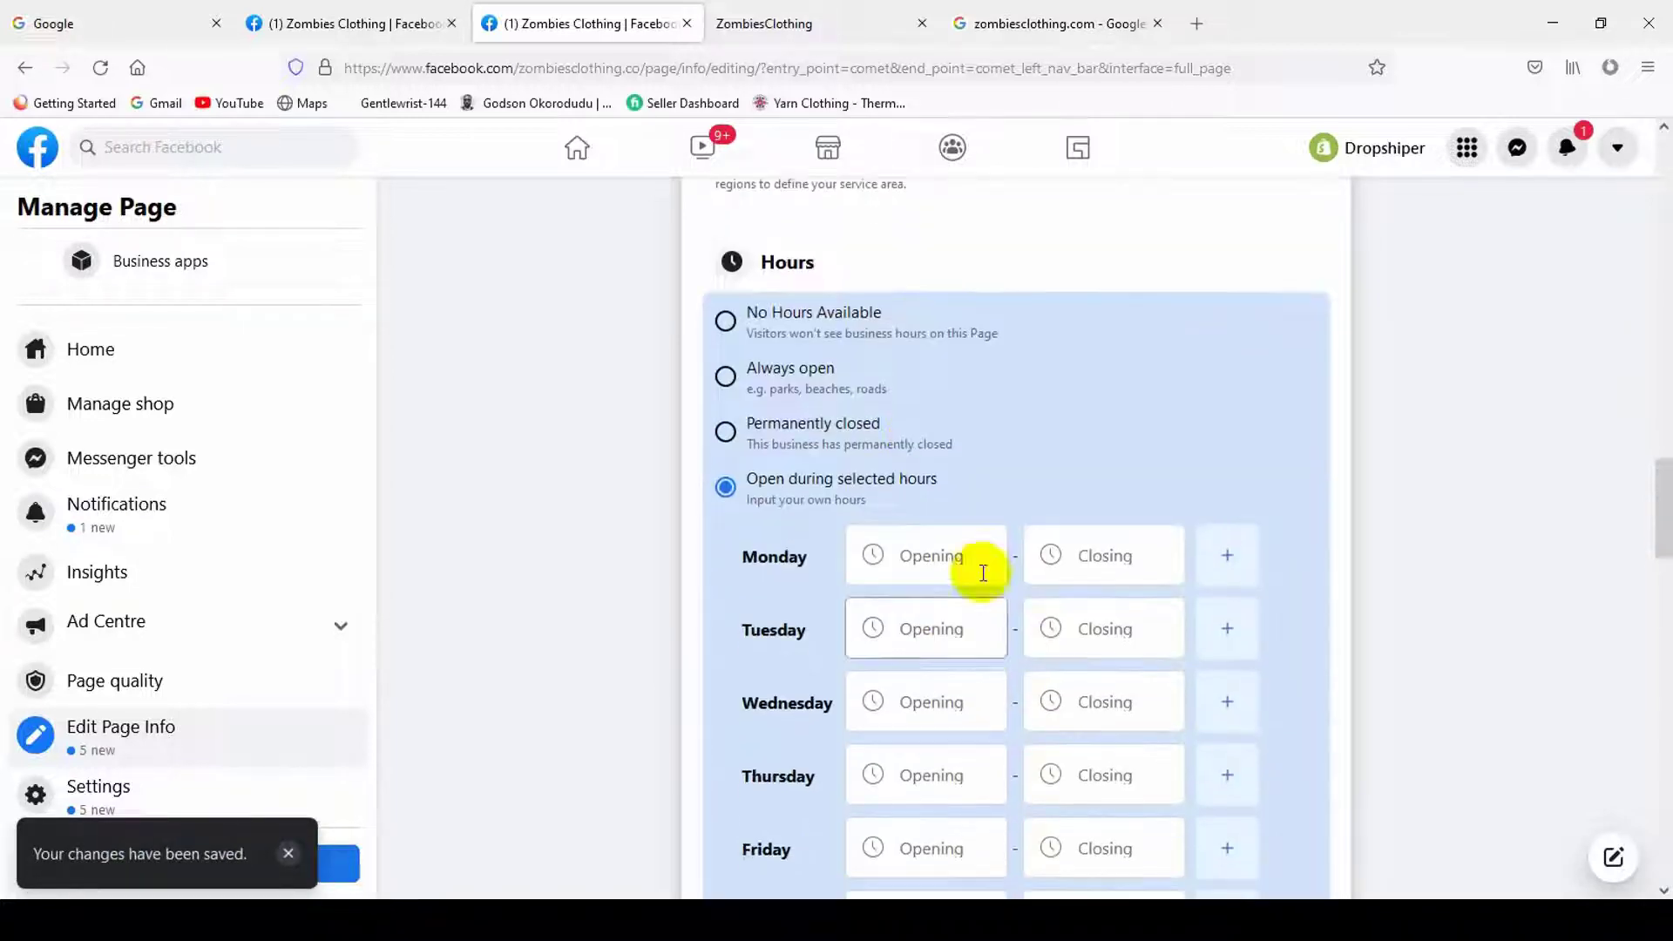
pyautogui.click(942, 565)
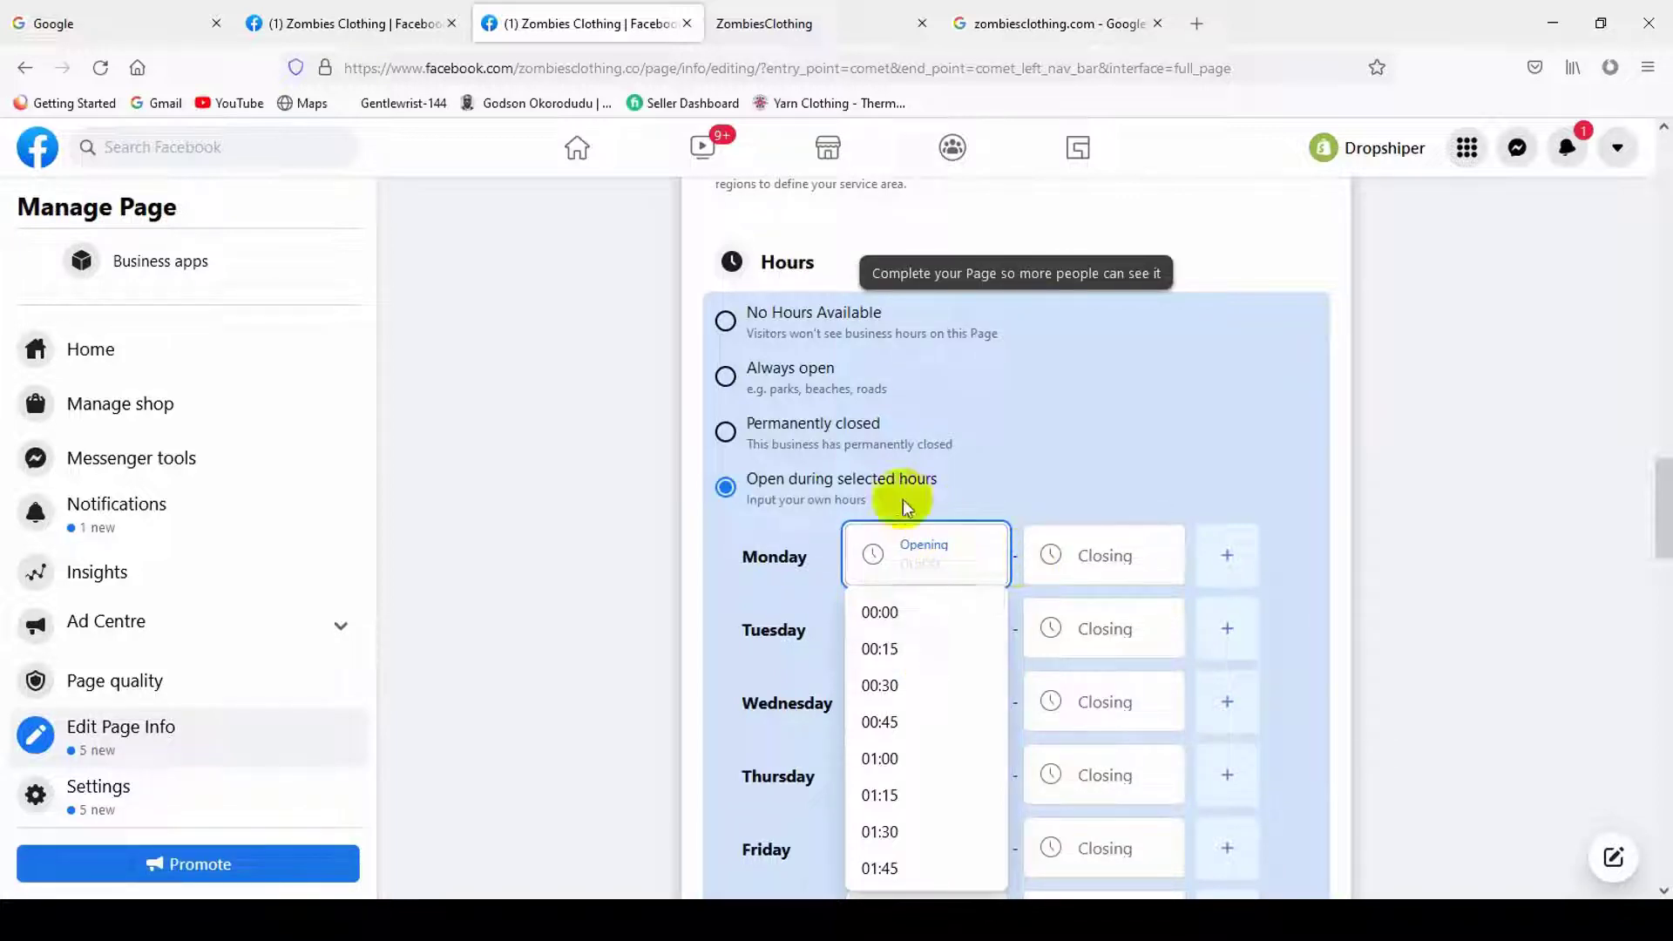
pyautogui.click(823, 369)
pyautogui.scroll(-2, 1054, 523)
pyautogui.scroll(2, 749, 497)
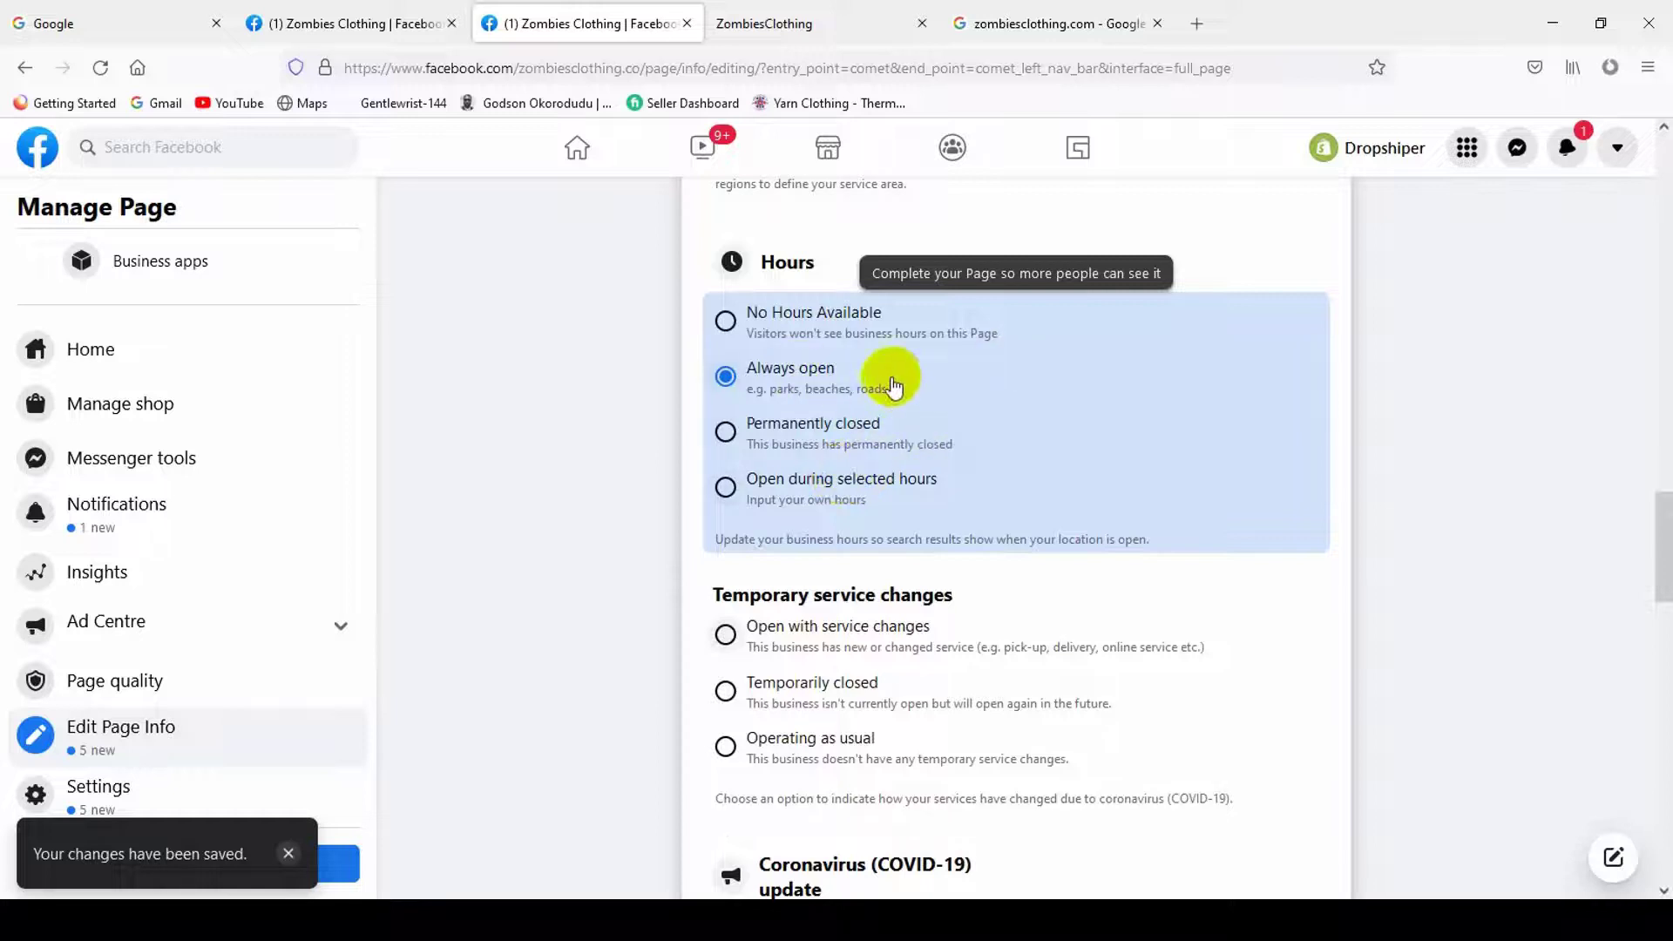
pyautogui.click(858, 481)
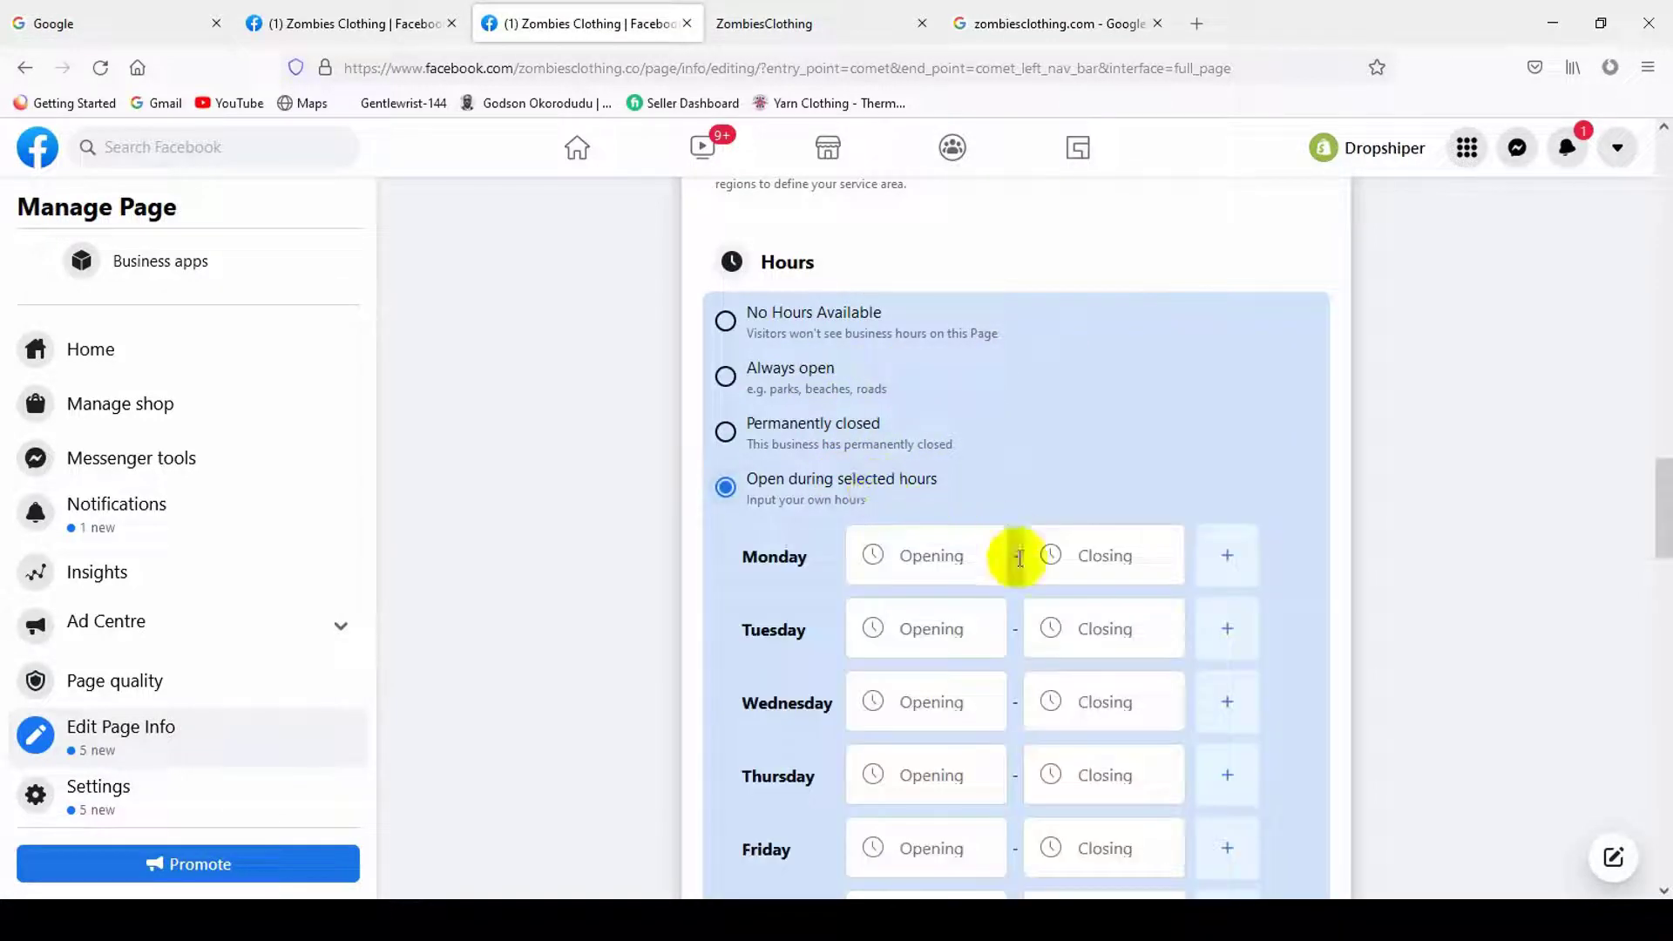
pyautogui.click(991, 567)
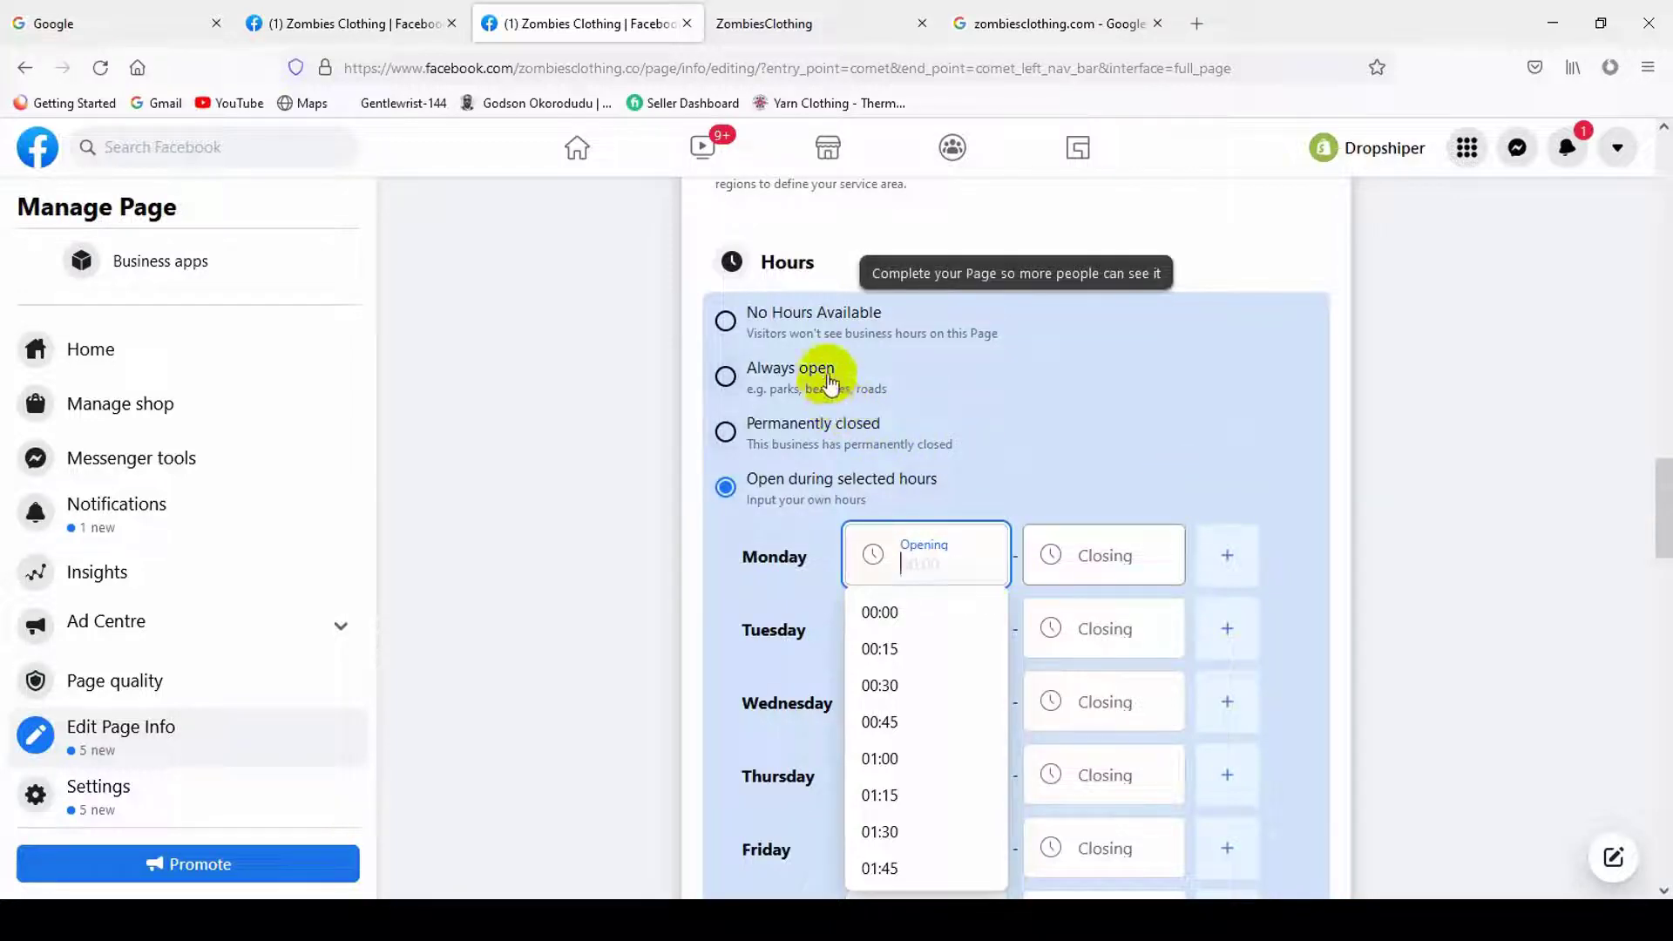
# - Settle on Open during selected hours and review Monday's opening time list
pyautogui.click(863, 381)
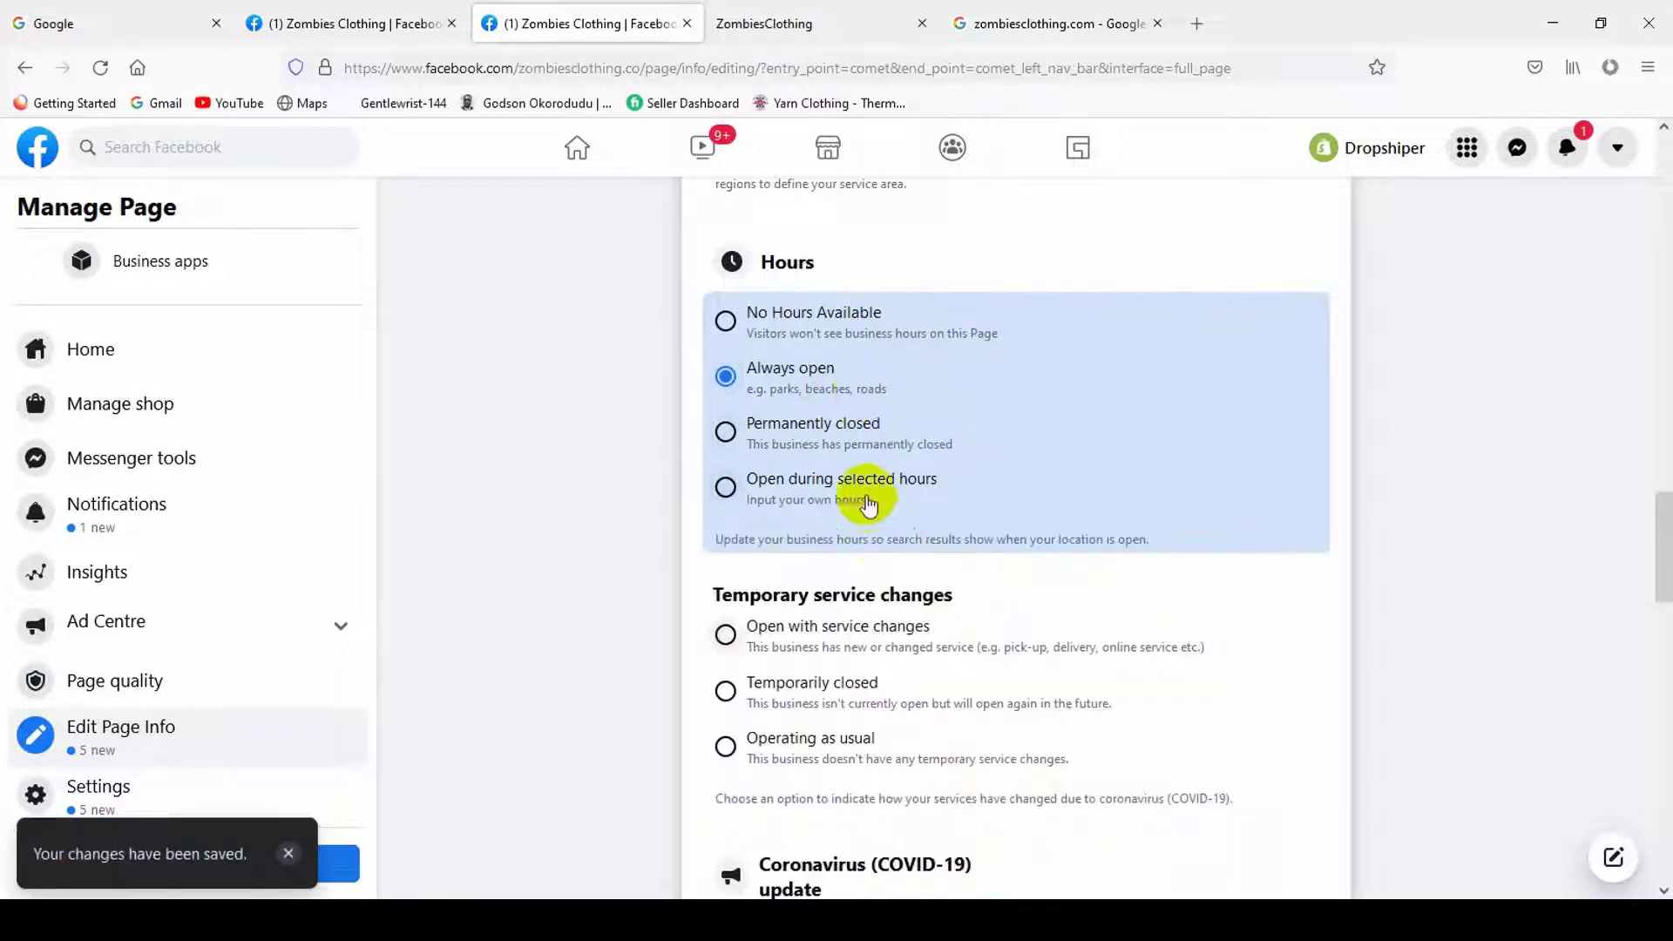
pyautogui.click(868, 501)
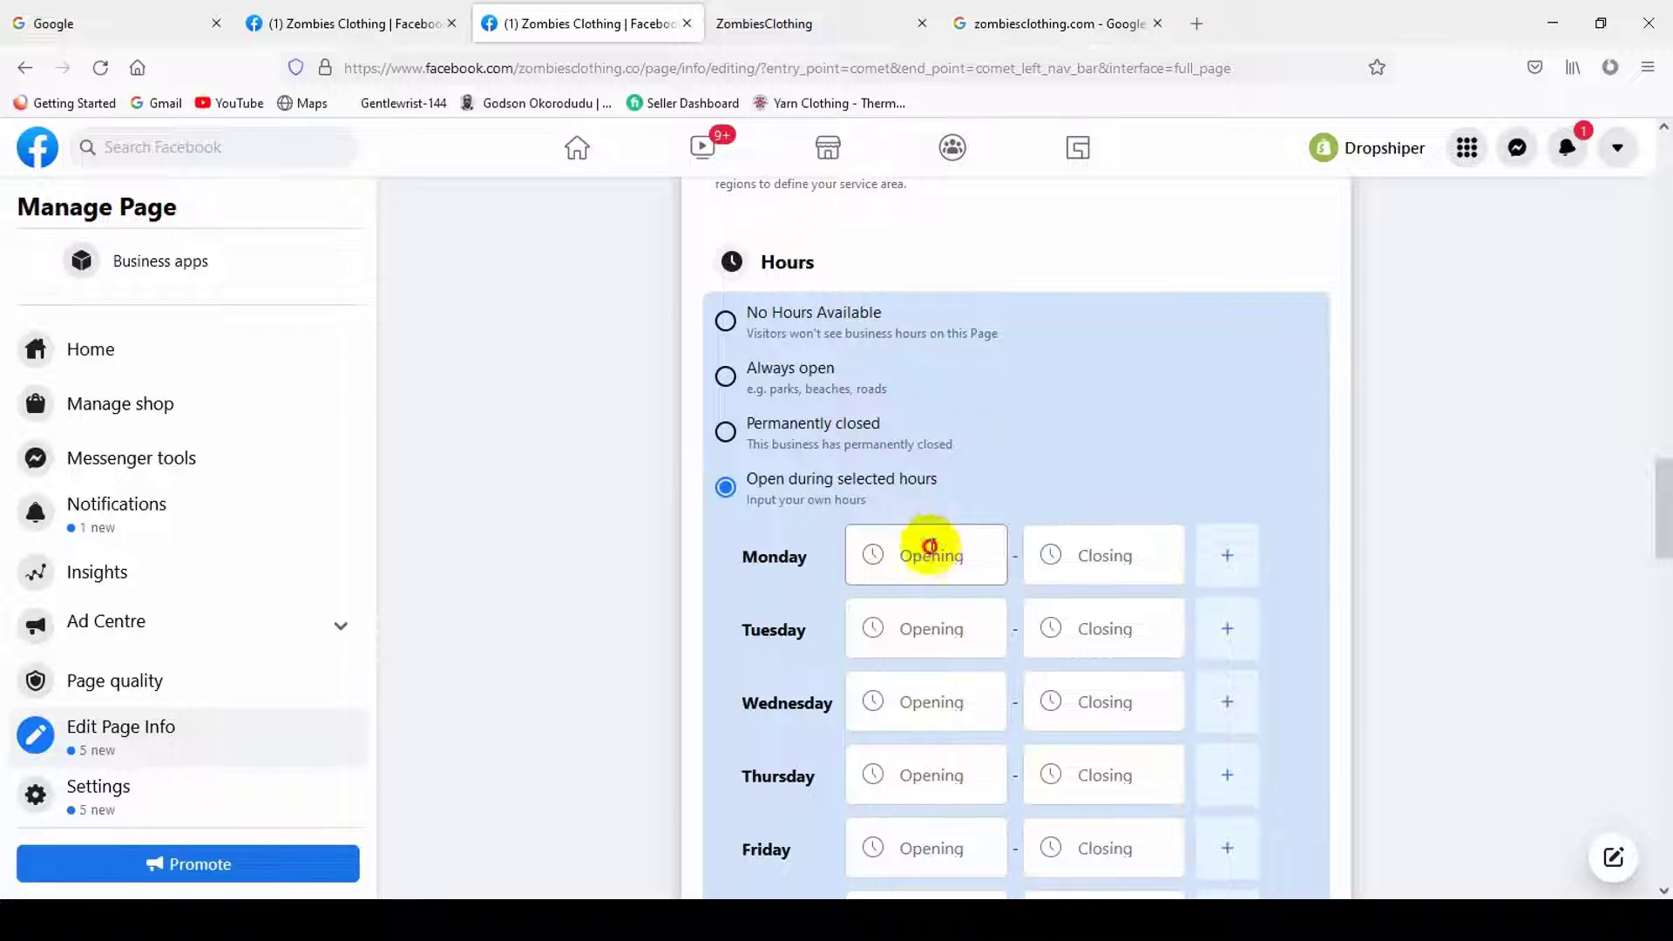
pyautogui.click(933, 547)
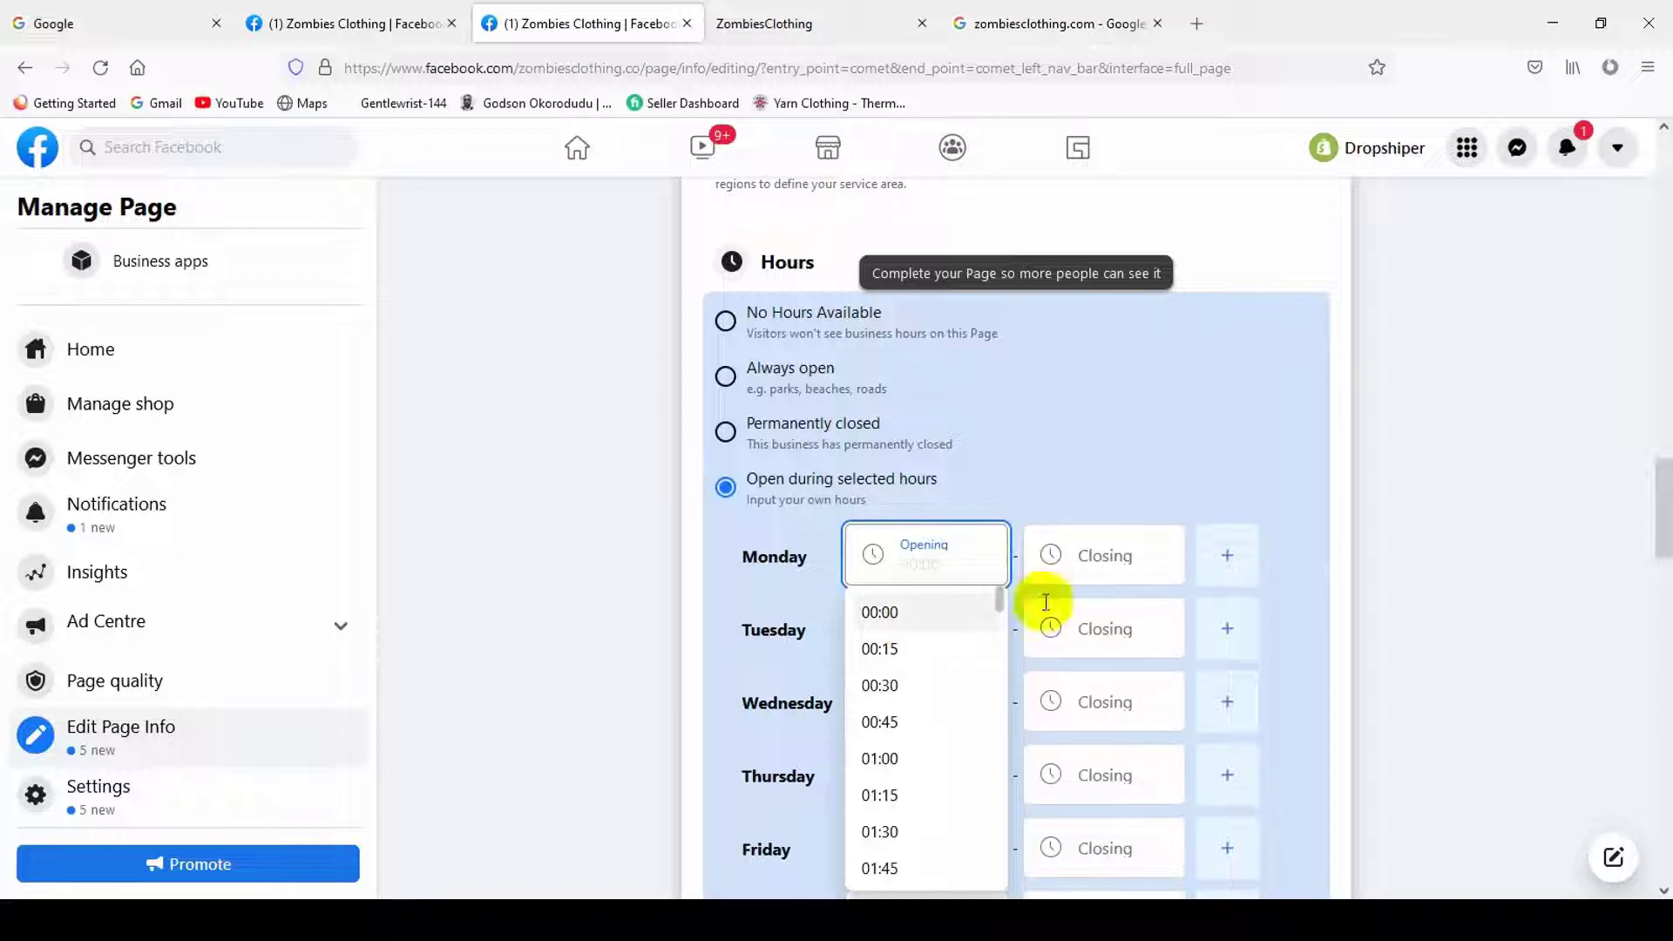
pyautogui.click(1388, 610)
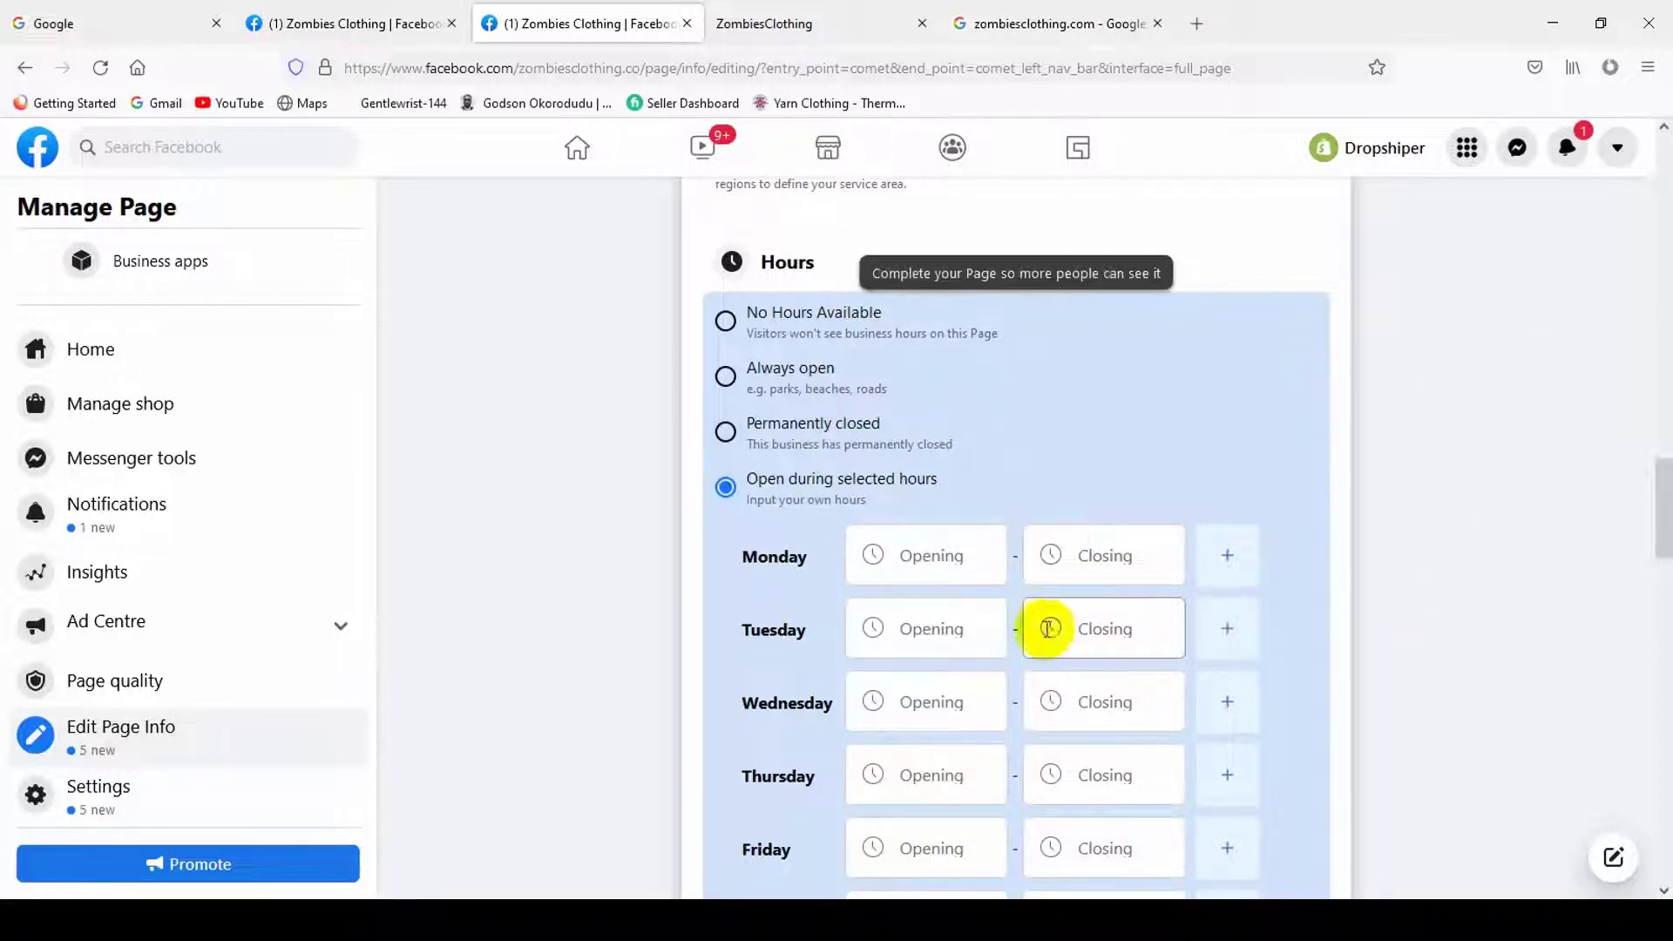
pyautogui.click(959, 567)
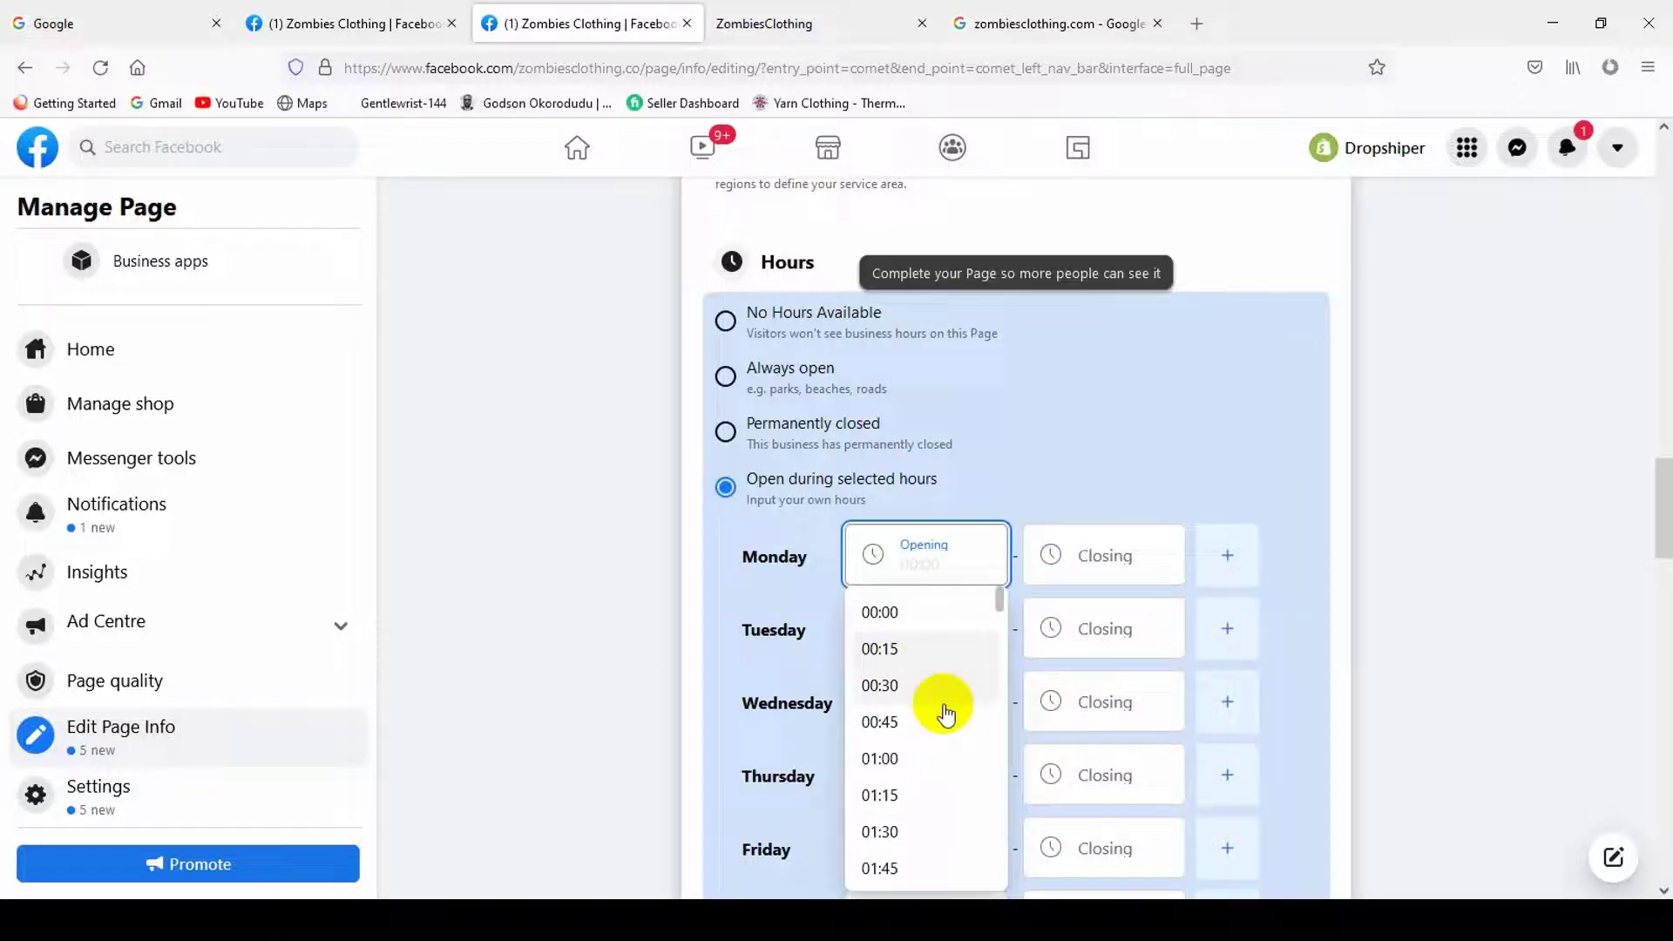
pyautogui.click(1550, 514)
pyautogui.scroll(-2, 843, 399)
pyautogui.scroll(3, 788, 479)
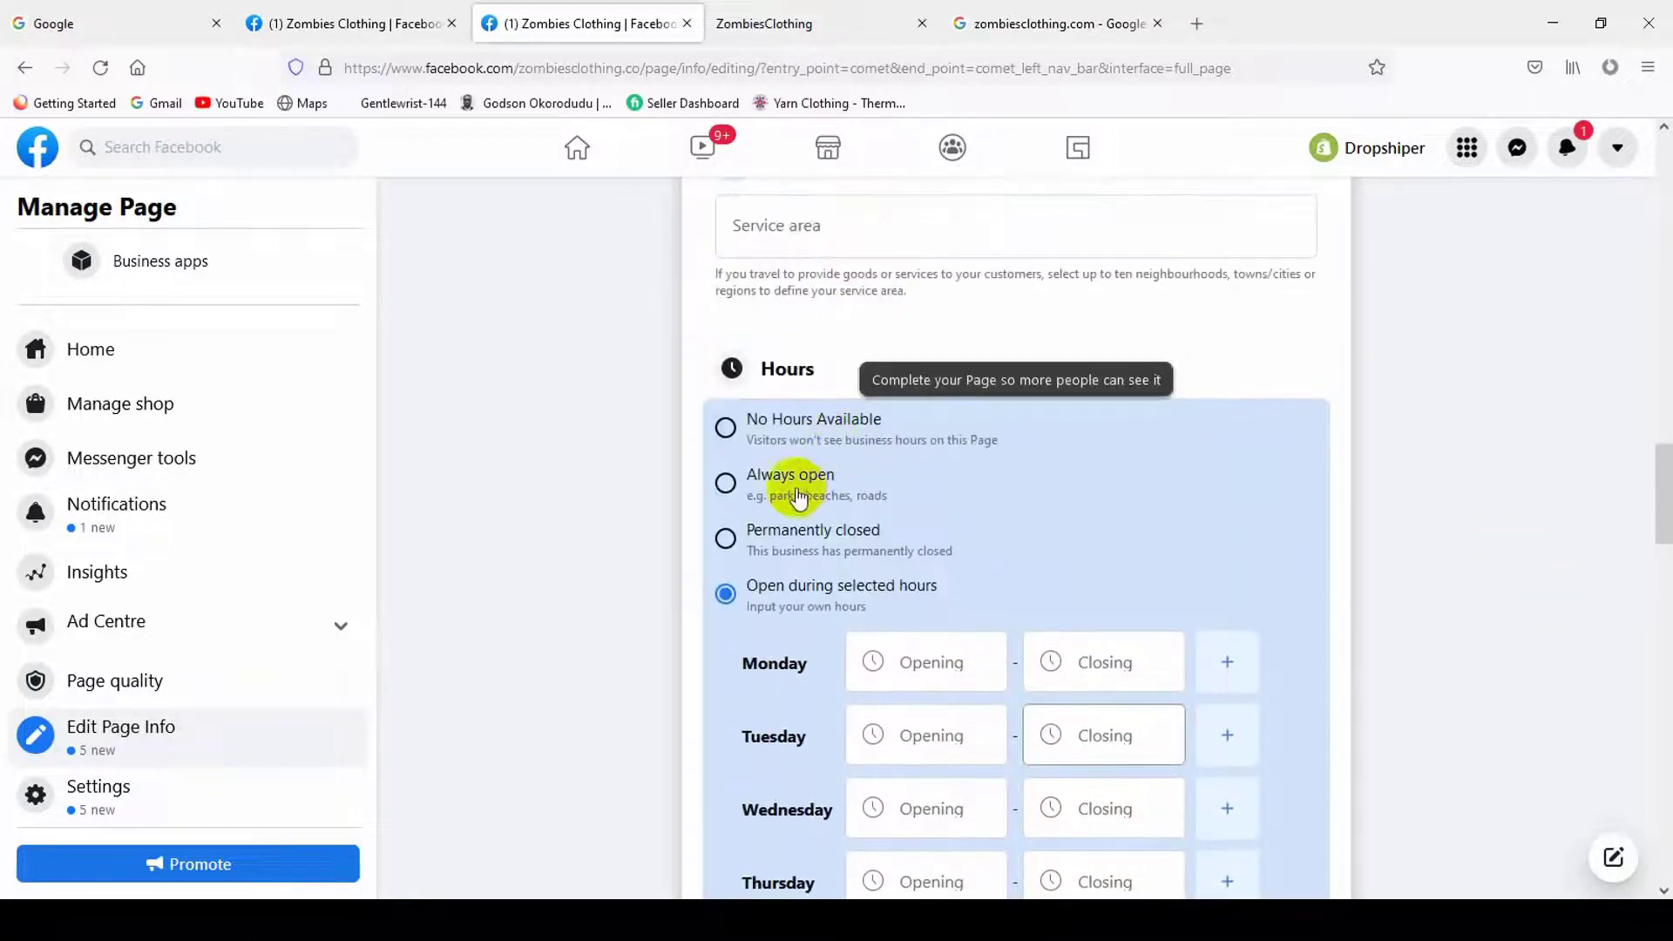
# - Set the page's business hours back to Always open
pyautogui.click(788, 478)
pyautogui.scroll(-3, 1129, 604)
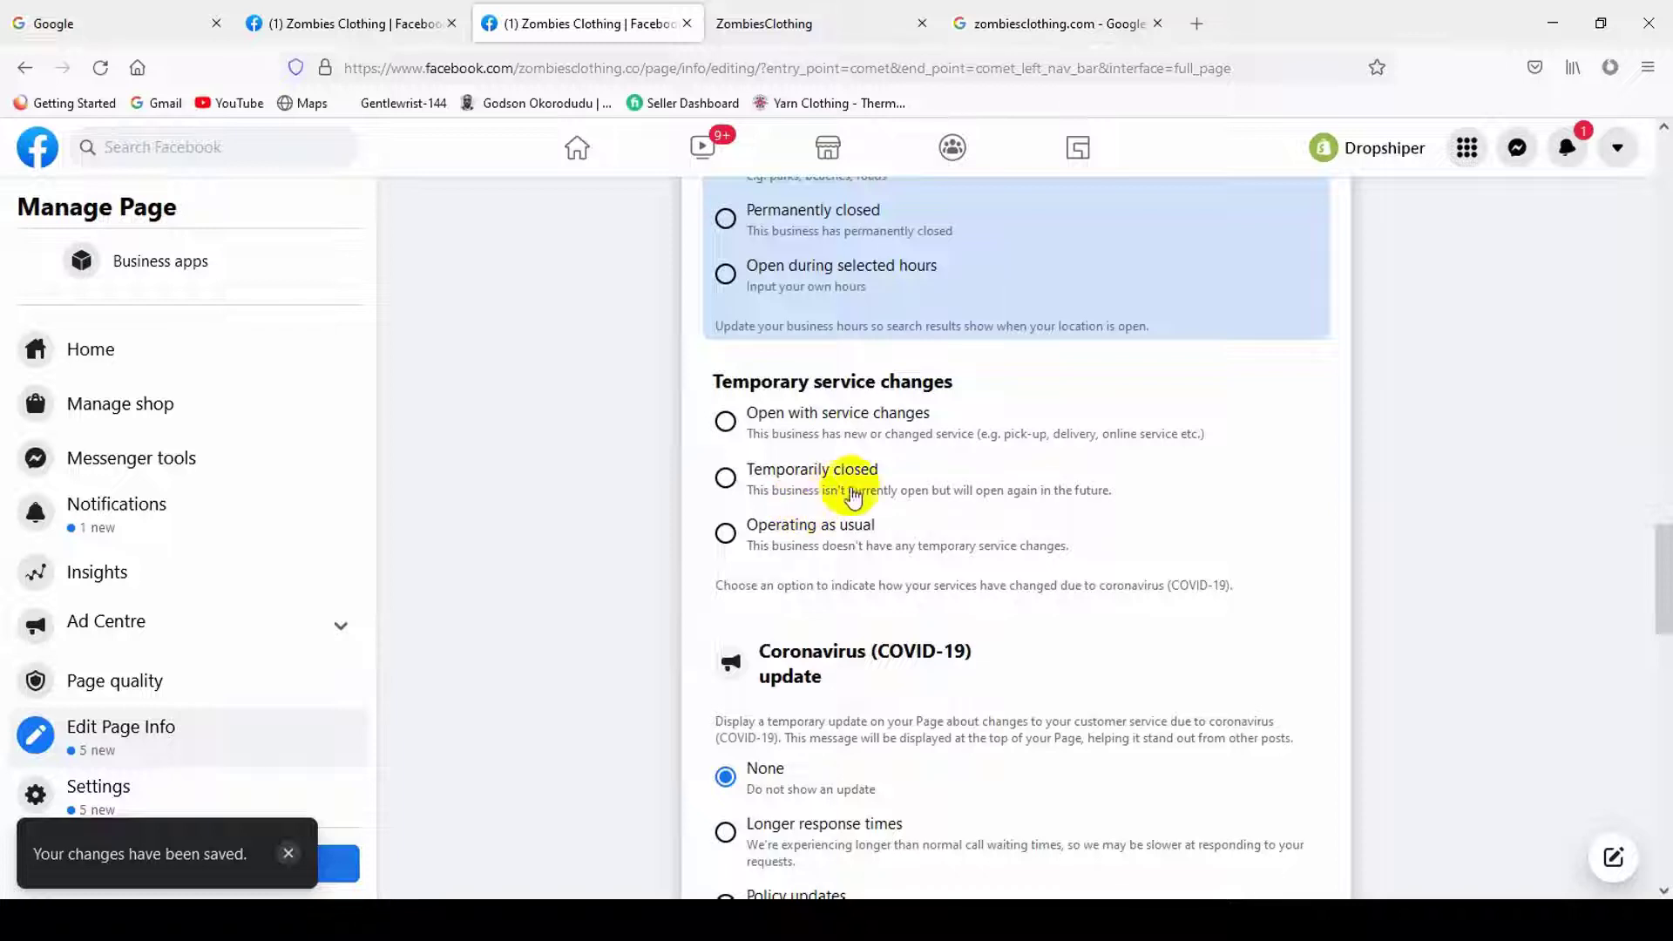
pyautogui.scroll(-3, 871, 579)
pyautogui.scroll(-2, 796, 591)
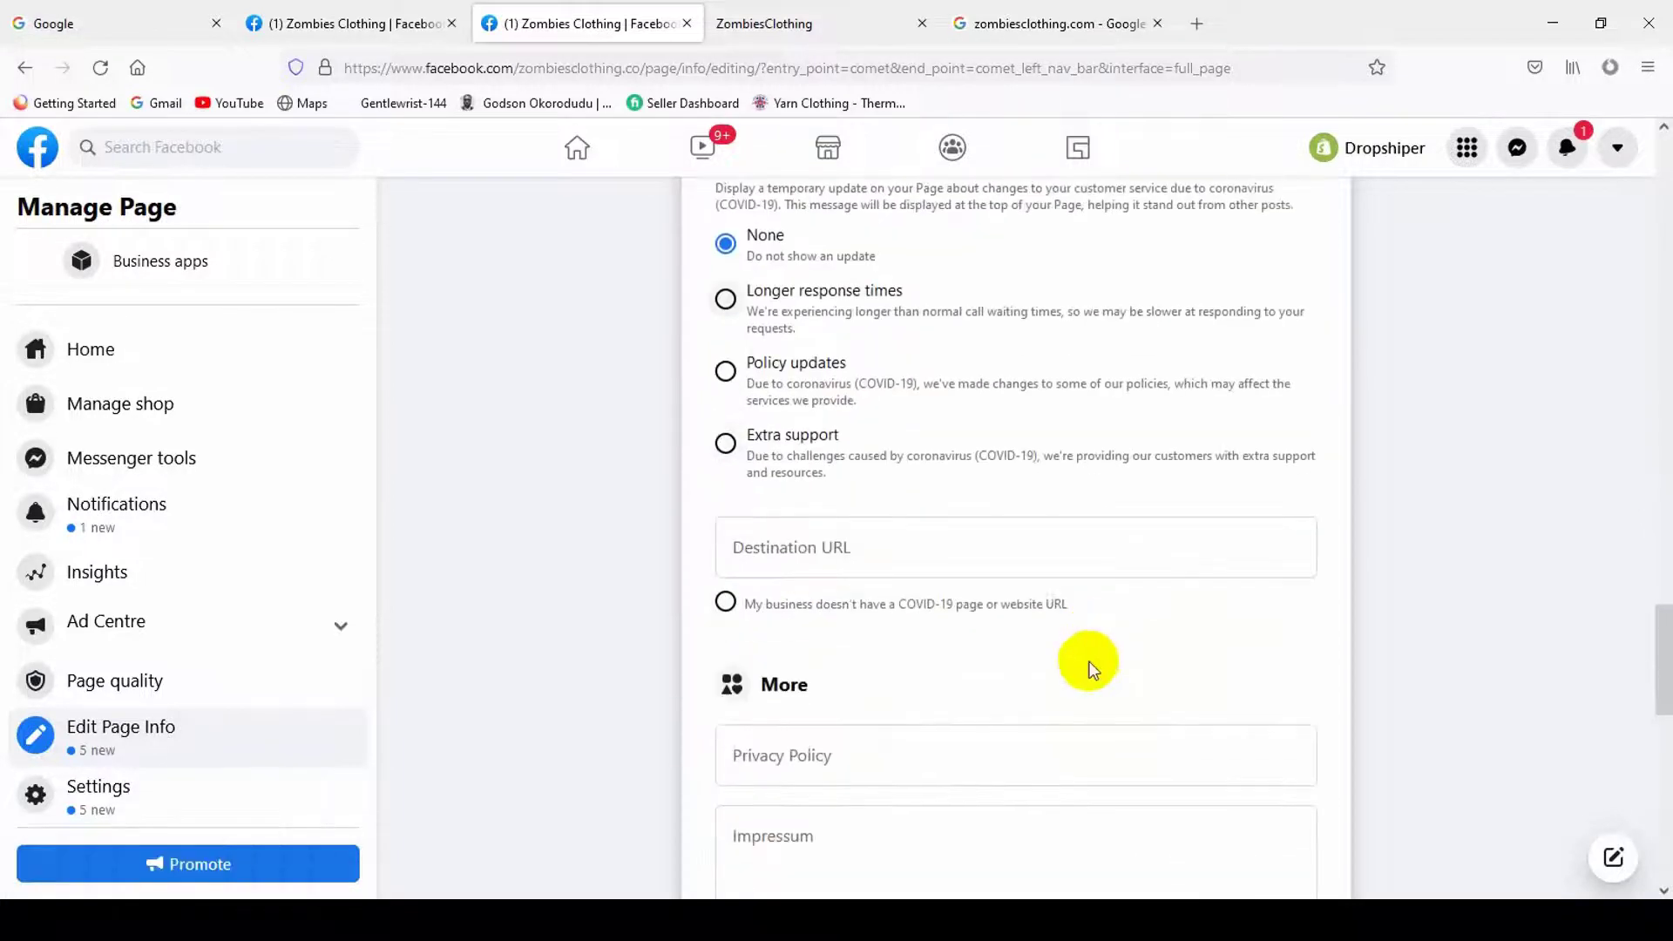
pyautogui.scroll(2, 1091, 668)
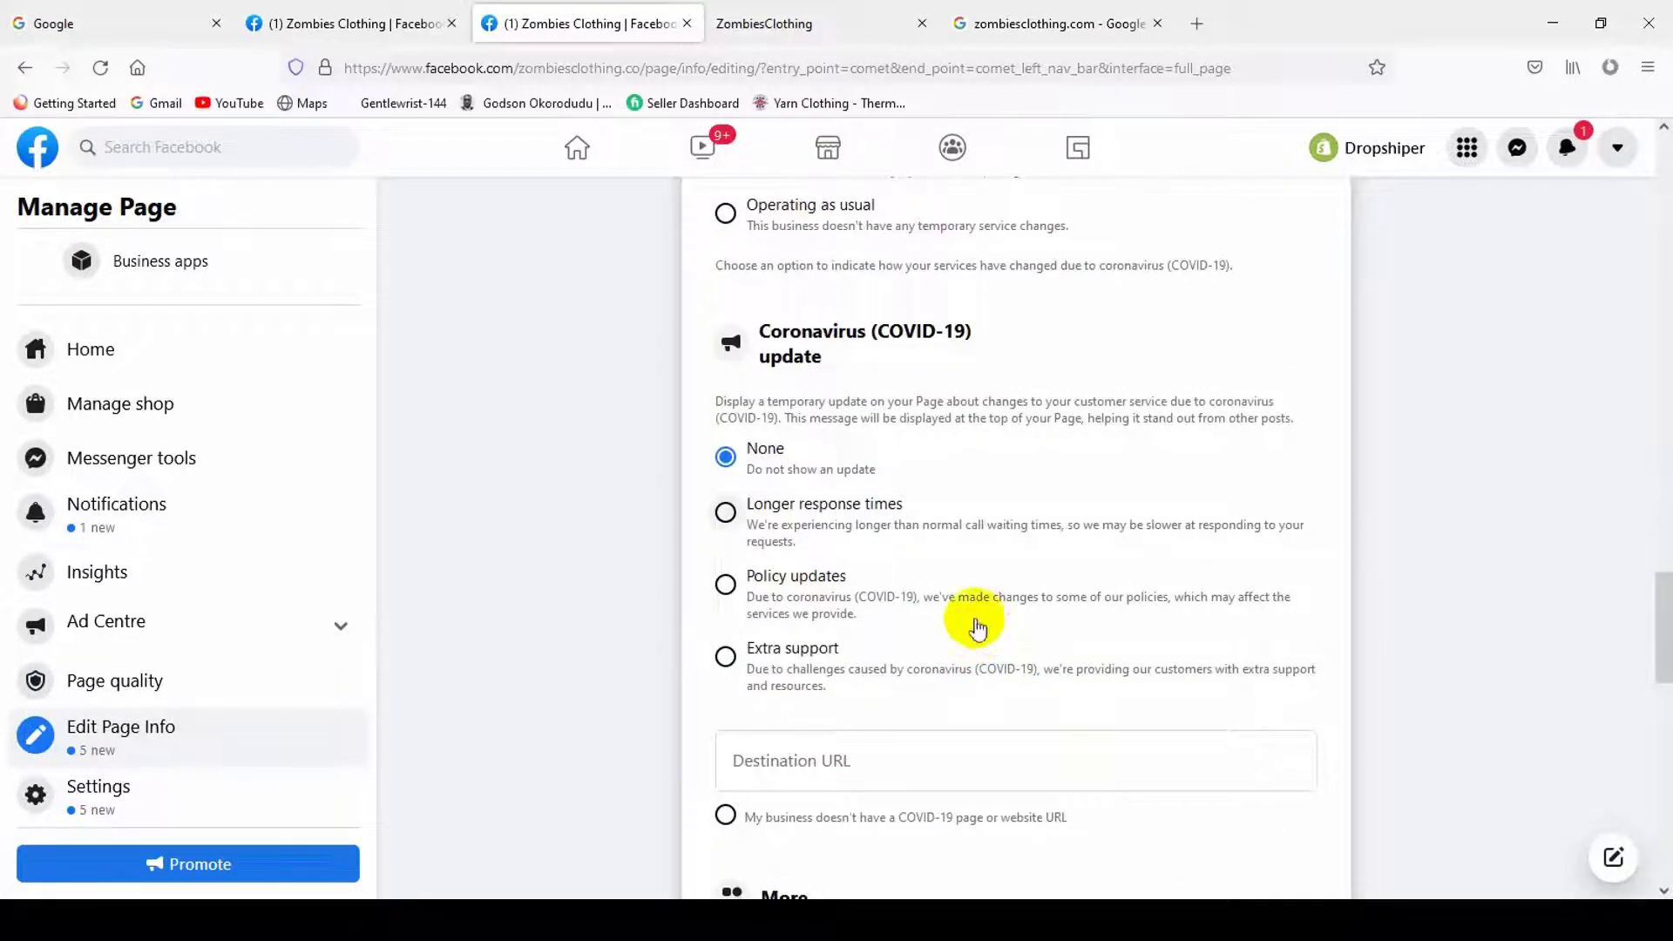
pyautogui.scroll(2, 977, 627)
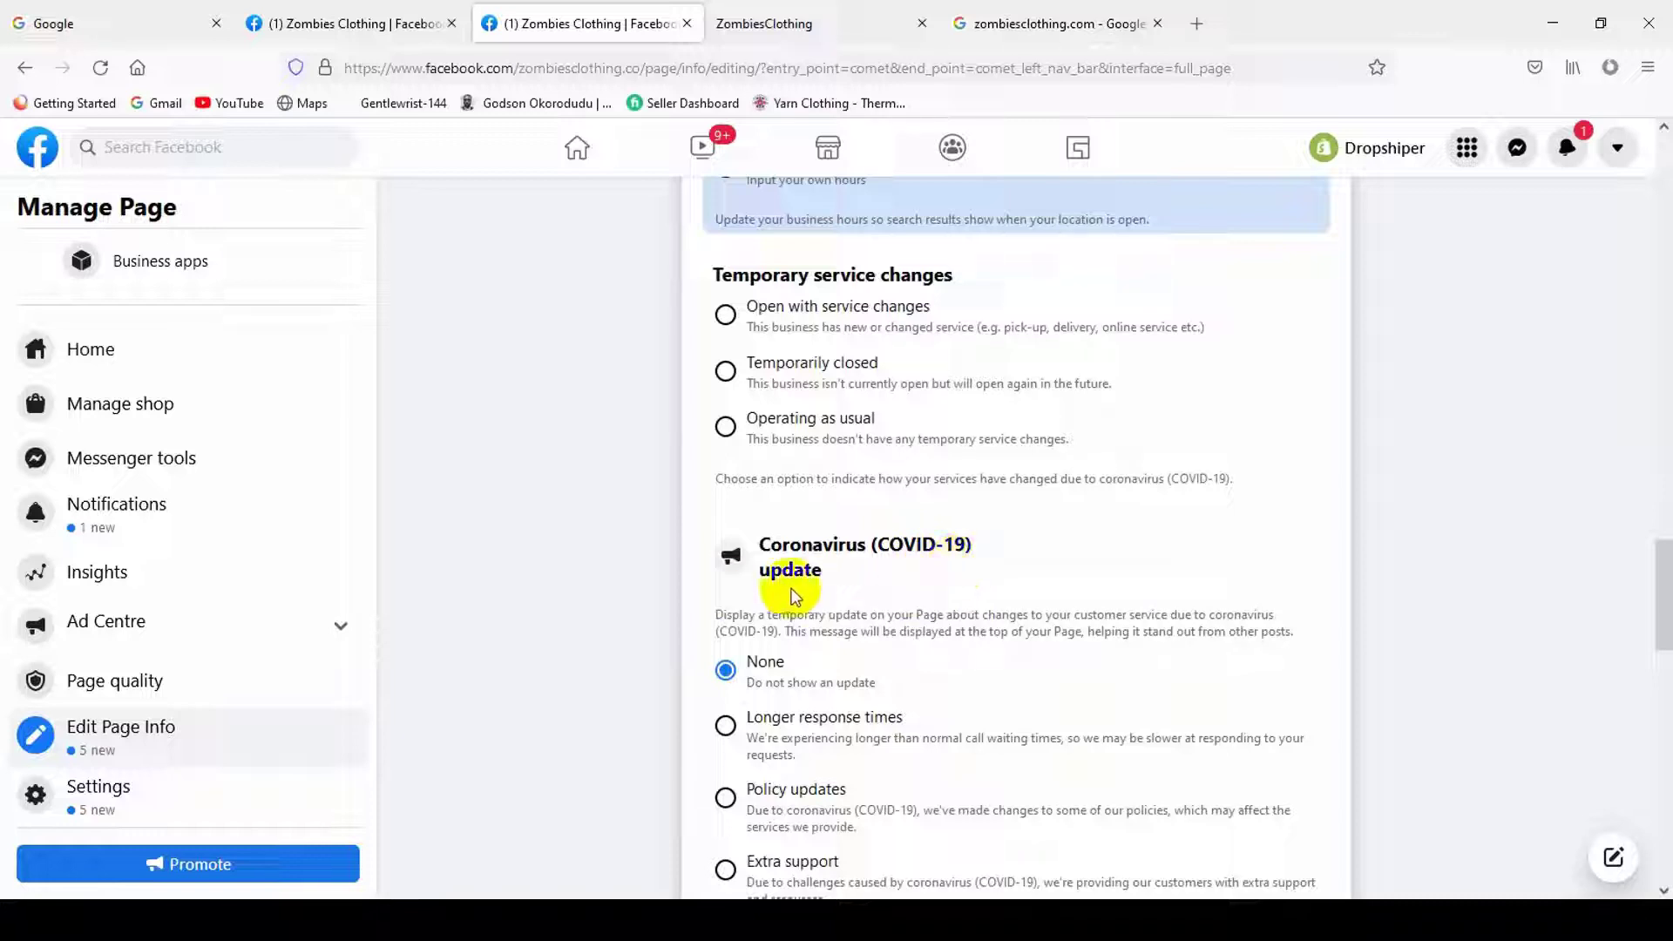
pyautogui.scroll(-2, 871, 601)
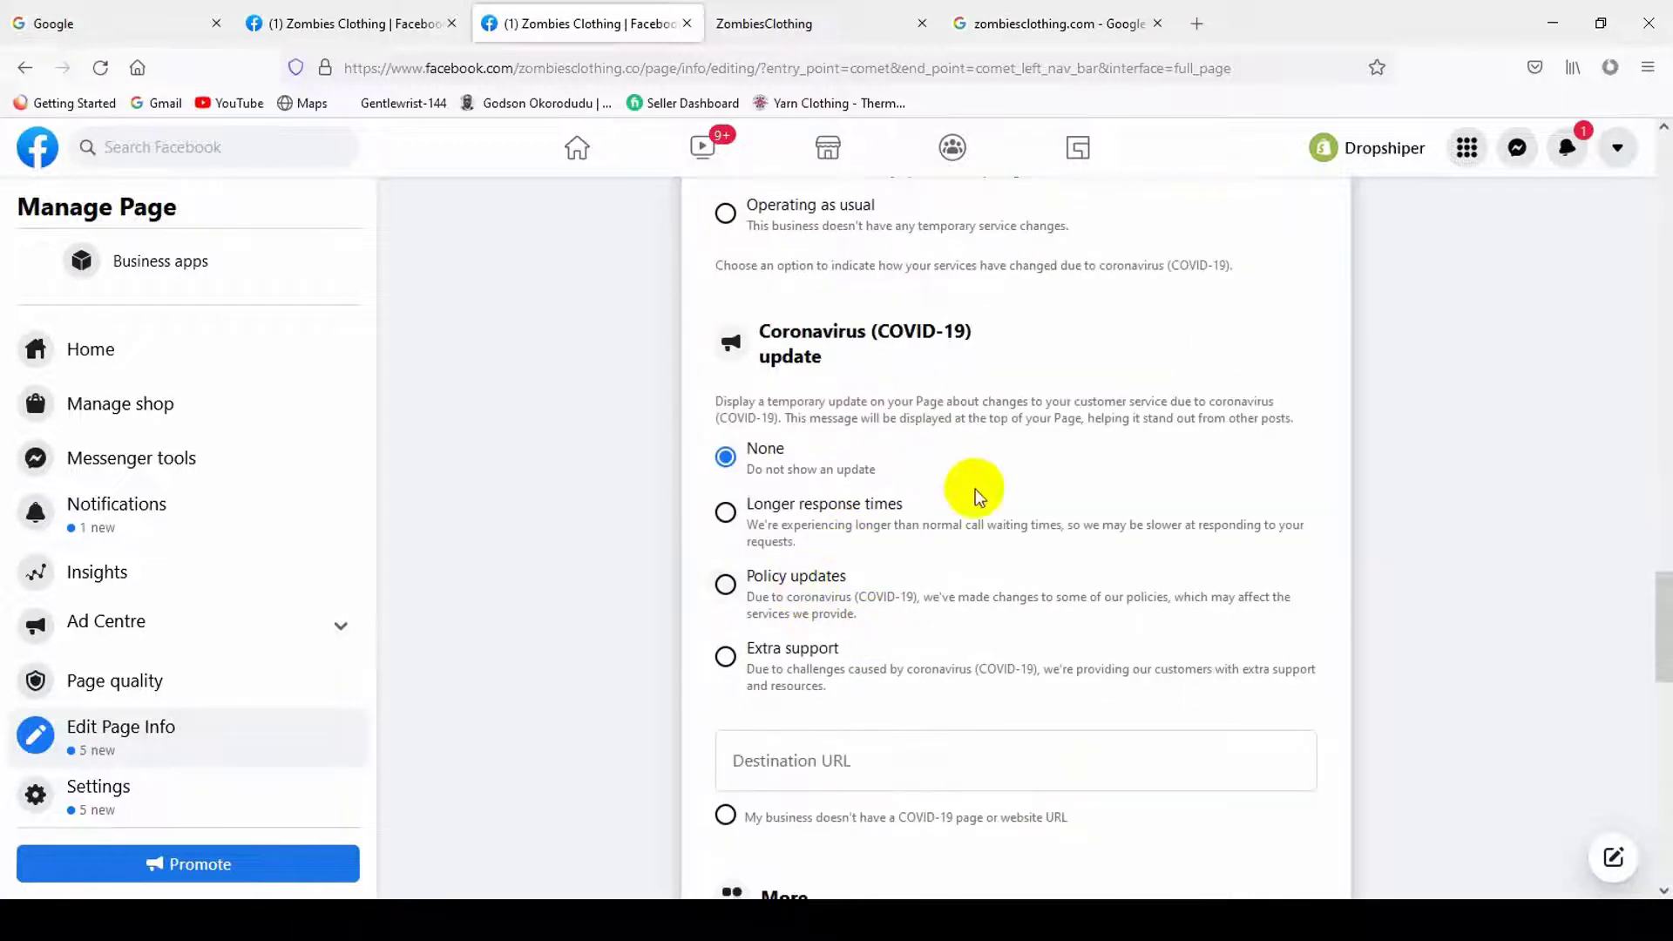
# - Keep the COVID-19 update on None and mark that the business has no COVID-19 page or URL
pyautogui.click(846, 596)
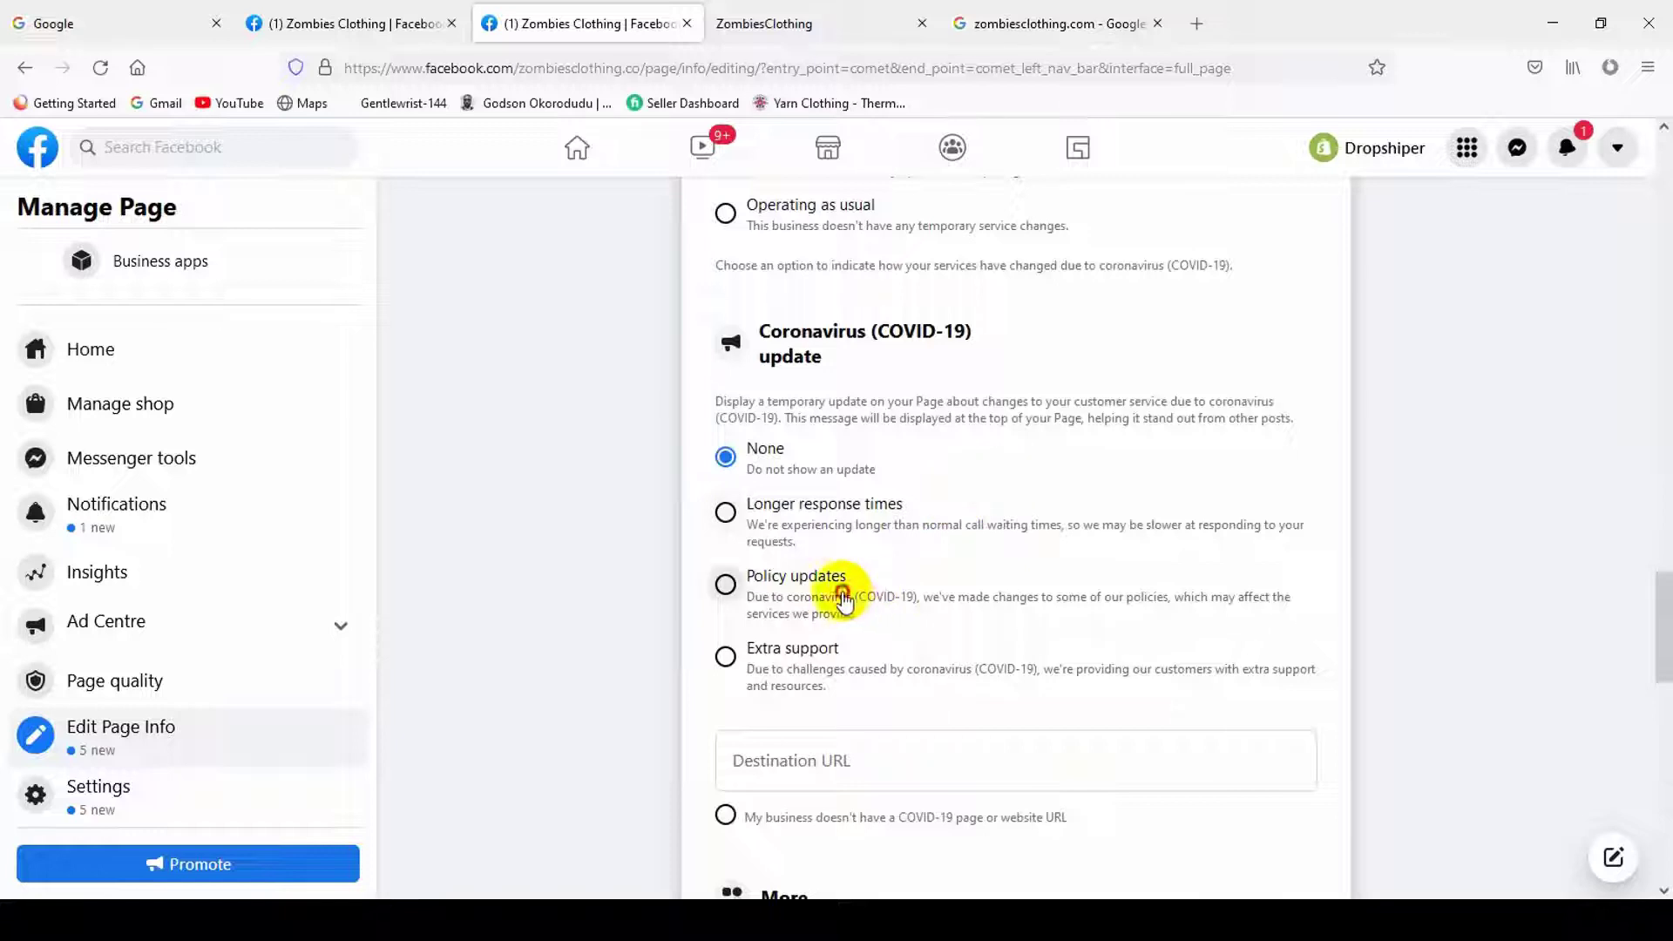
pyautogui.click(799, 450)
pyautogui.scroll(-1, 1028, 610)
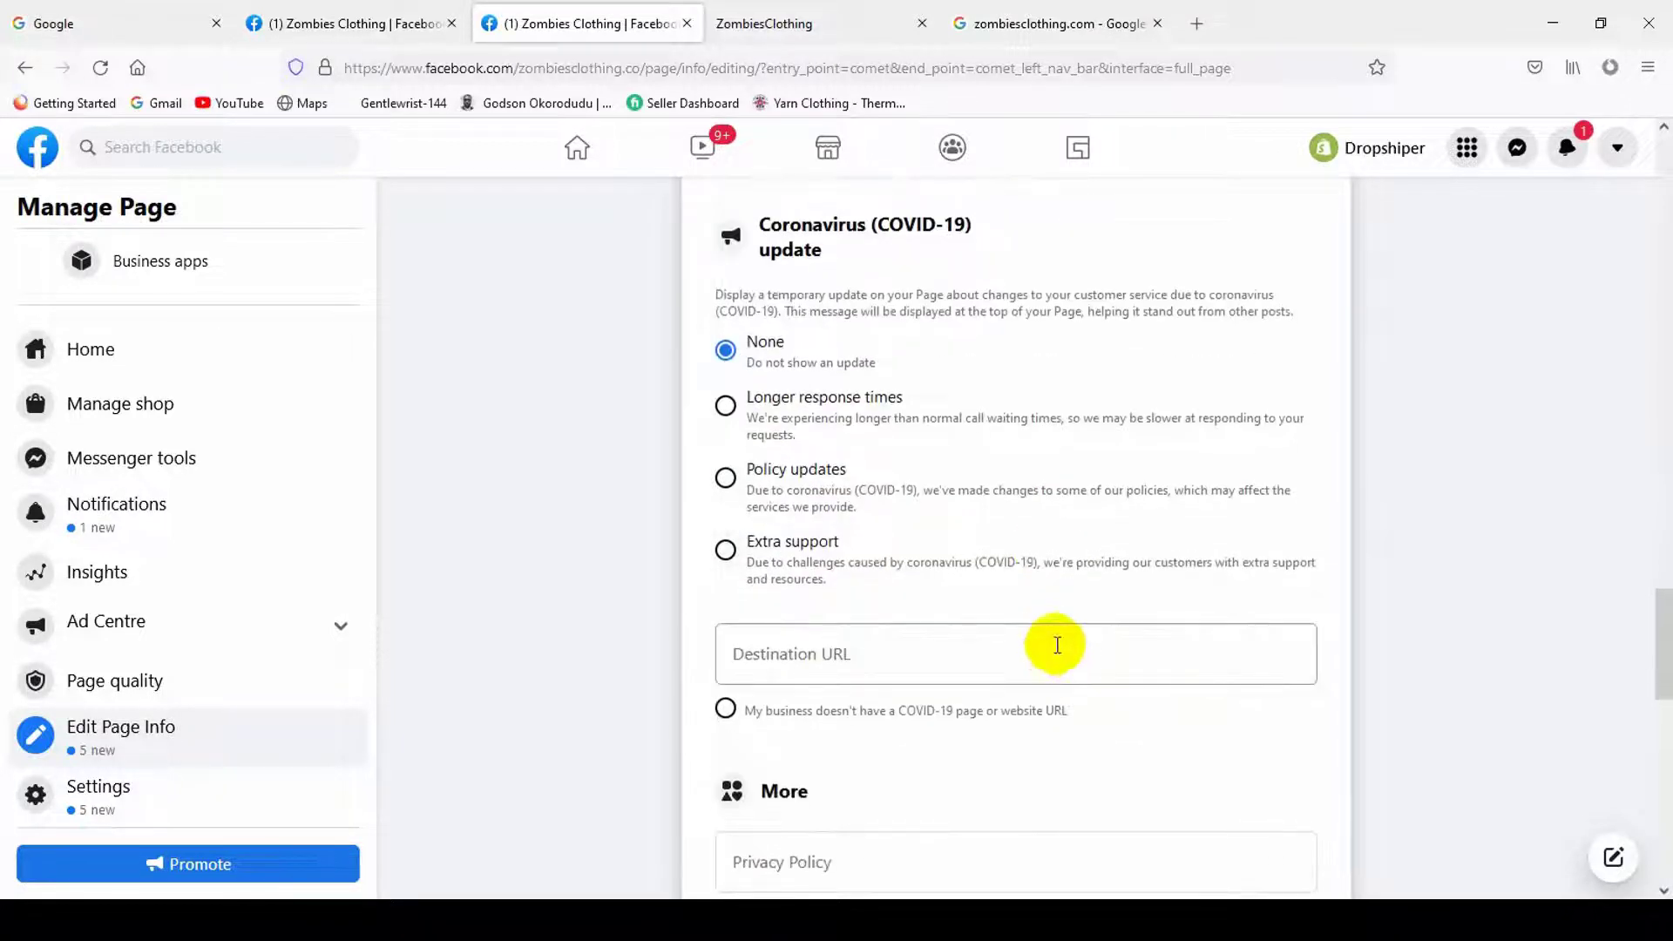
pyautogui.scroll(-2, 889, 714)
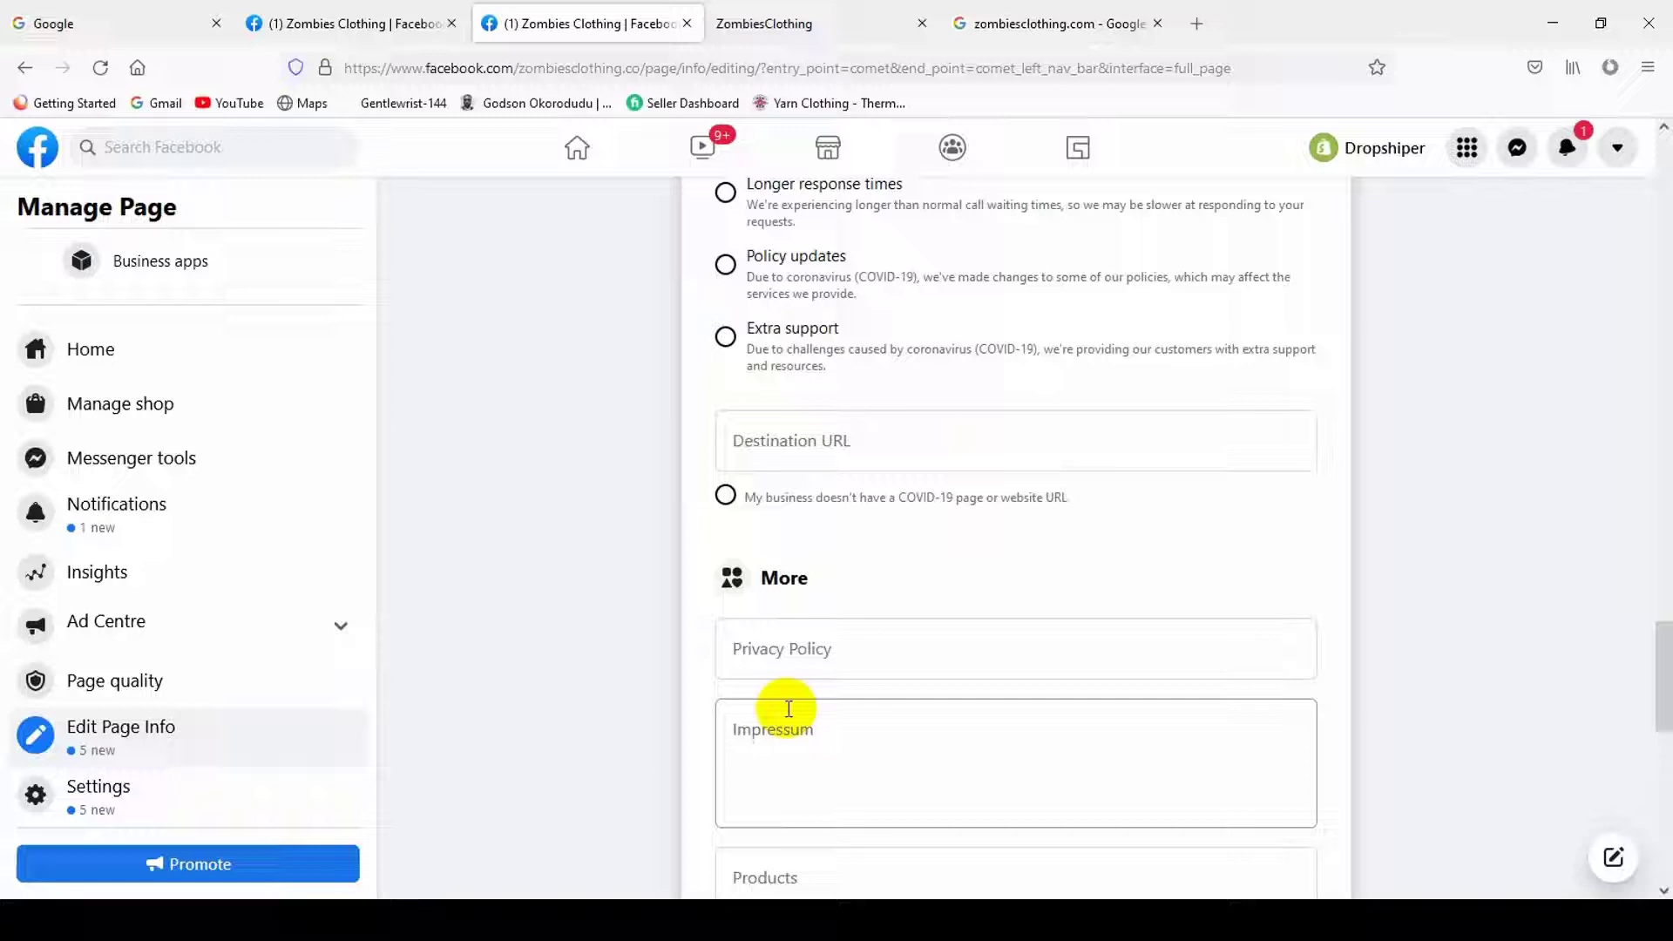
pyautogui.click(827, 435)
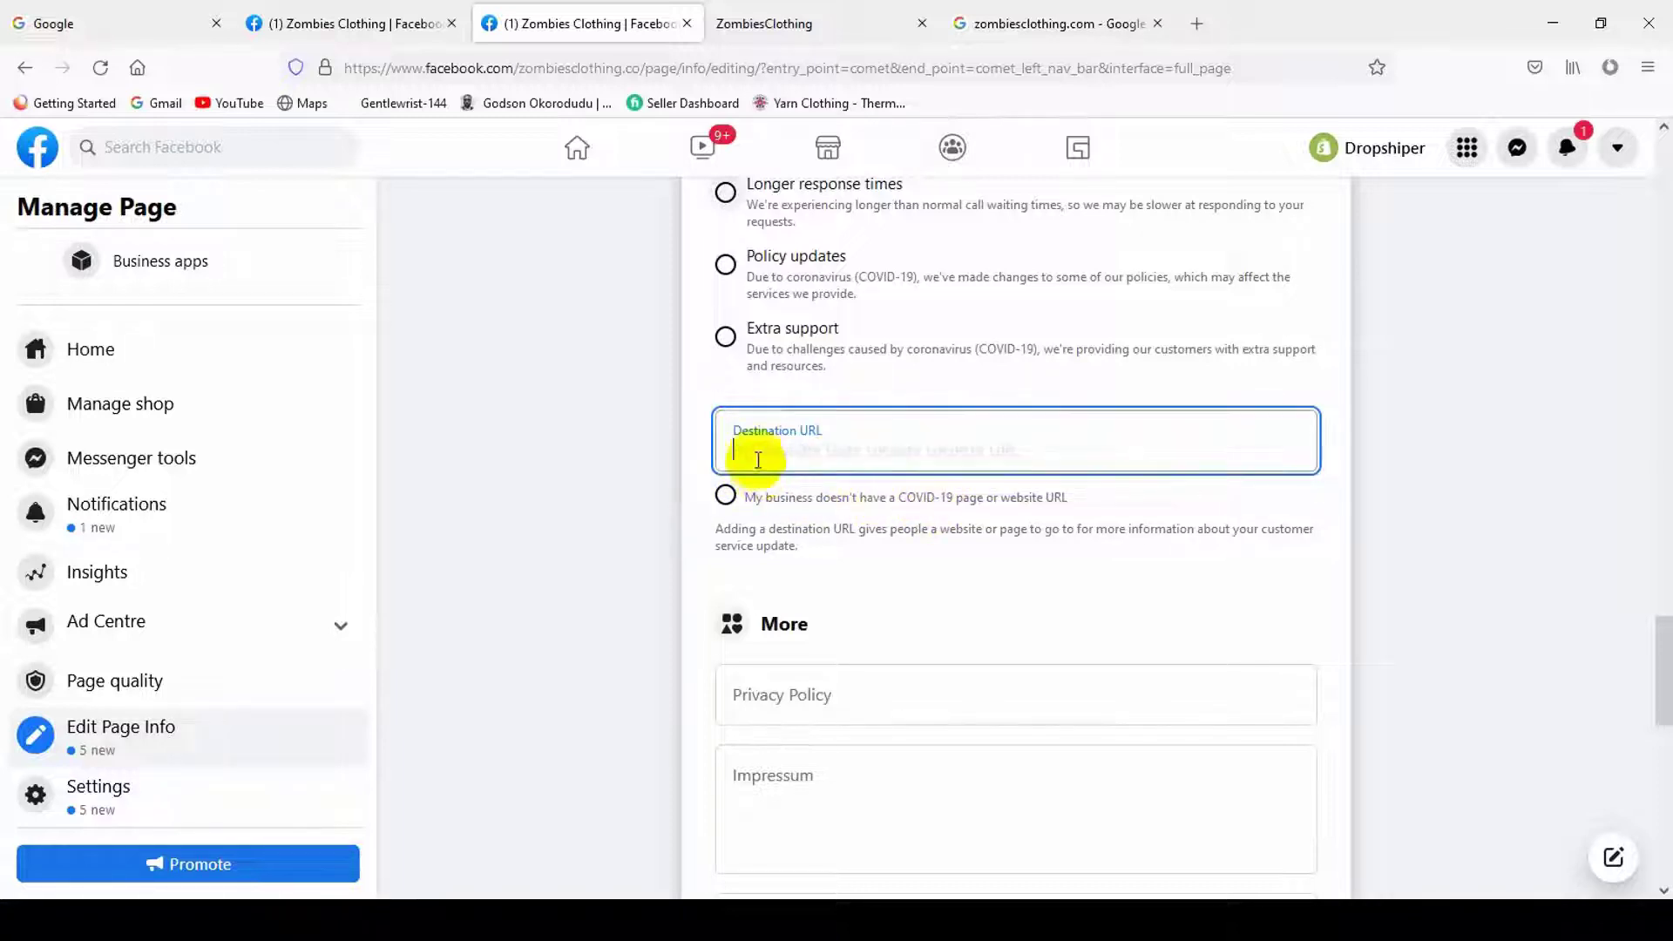
pyautogui.click(725, 494)
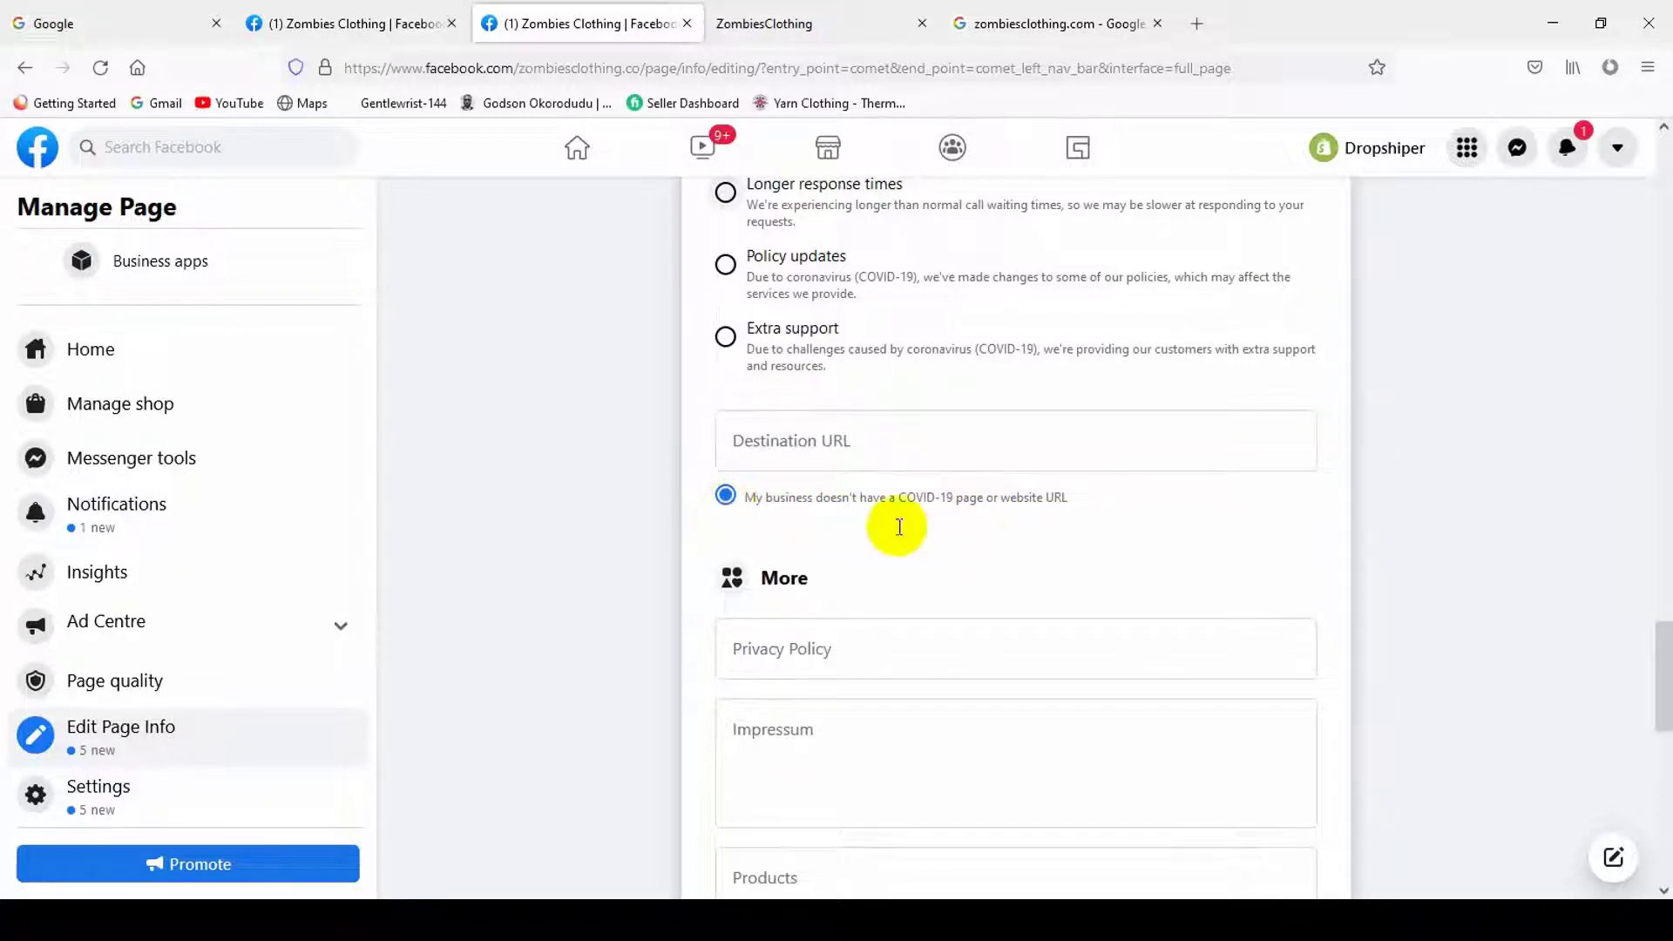
# - Select the Privacy Policy field, then go to the ZombiesClothing storefront tab
pyautogui.scroll(-2, 1107, 505)
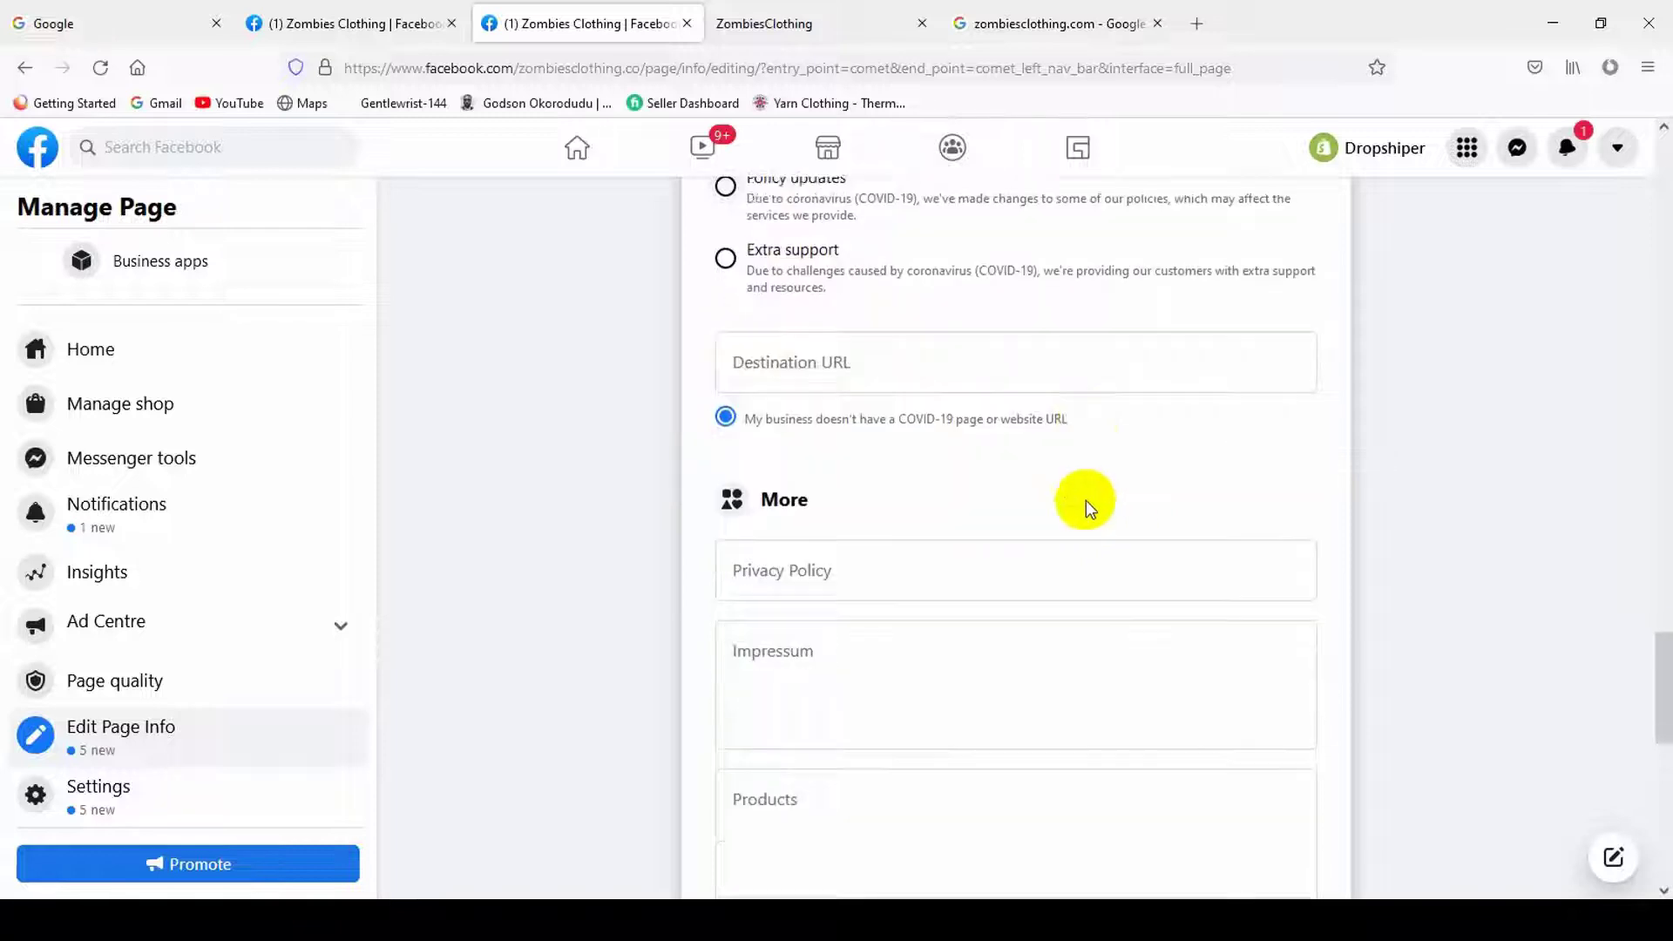
pyautogui.click(788, 545)
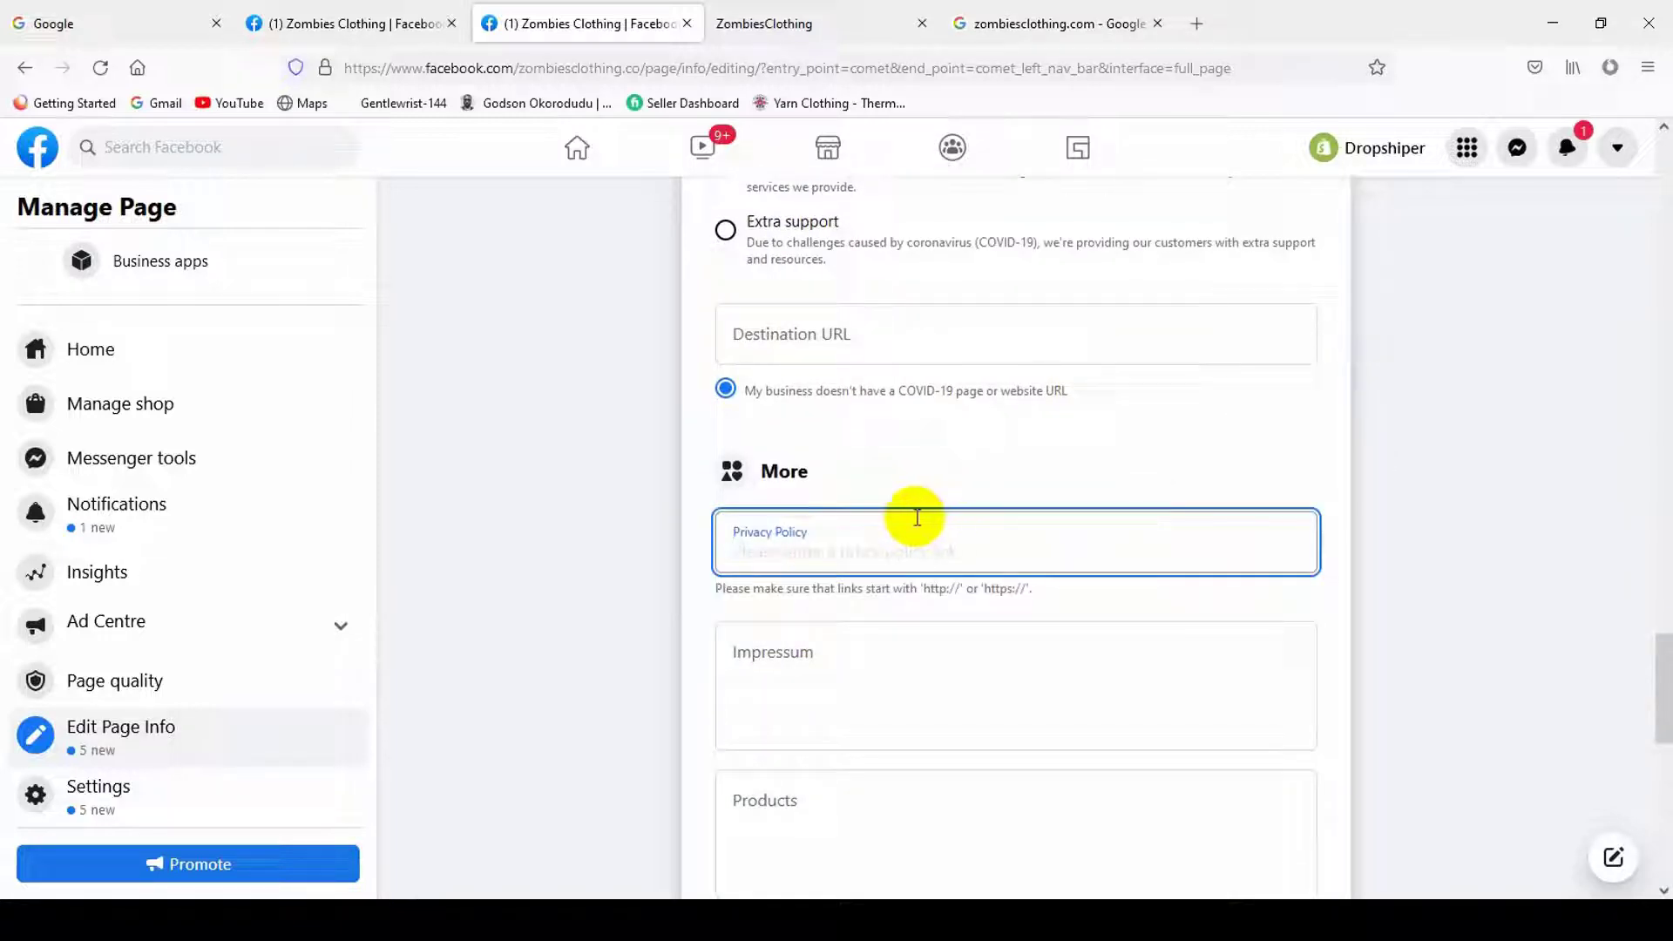
pyautogui.click(862, 19)
pyautogui.scroll(-5, 925, 708)
pyautogui.scroll(-6, 925, 707)
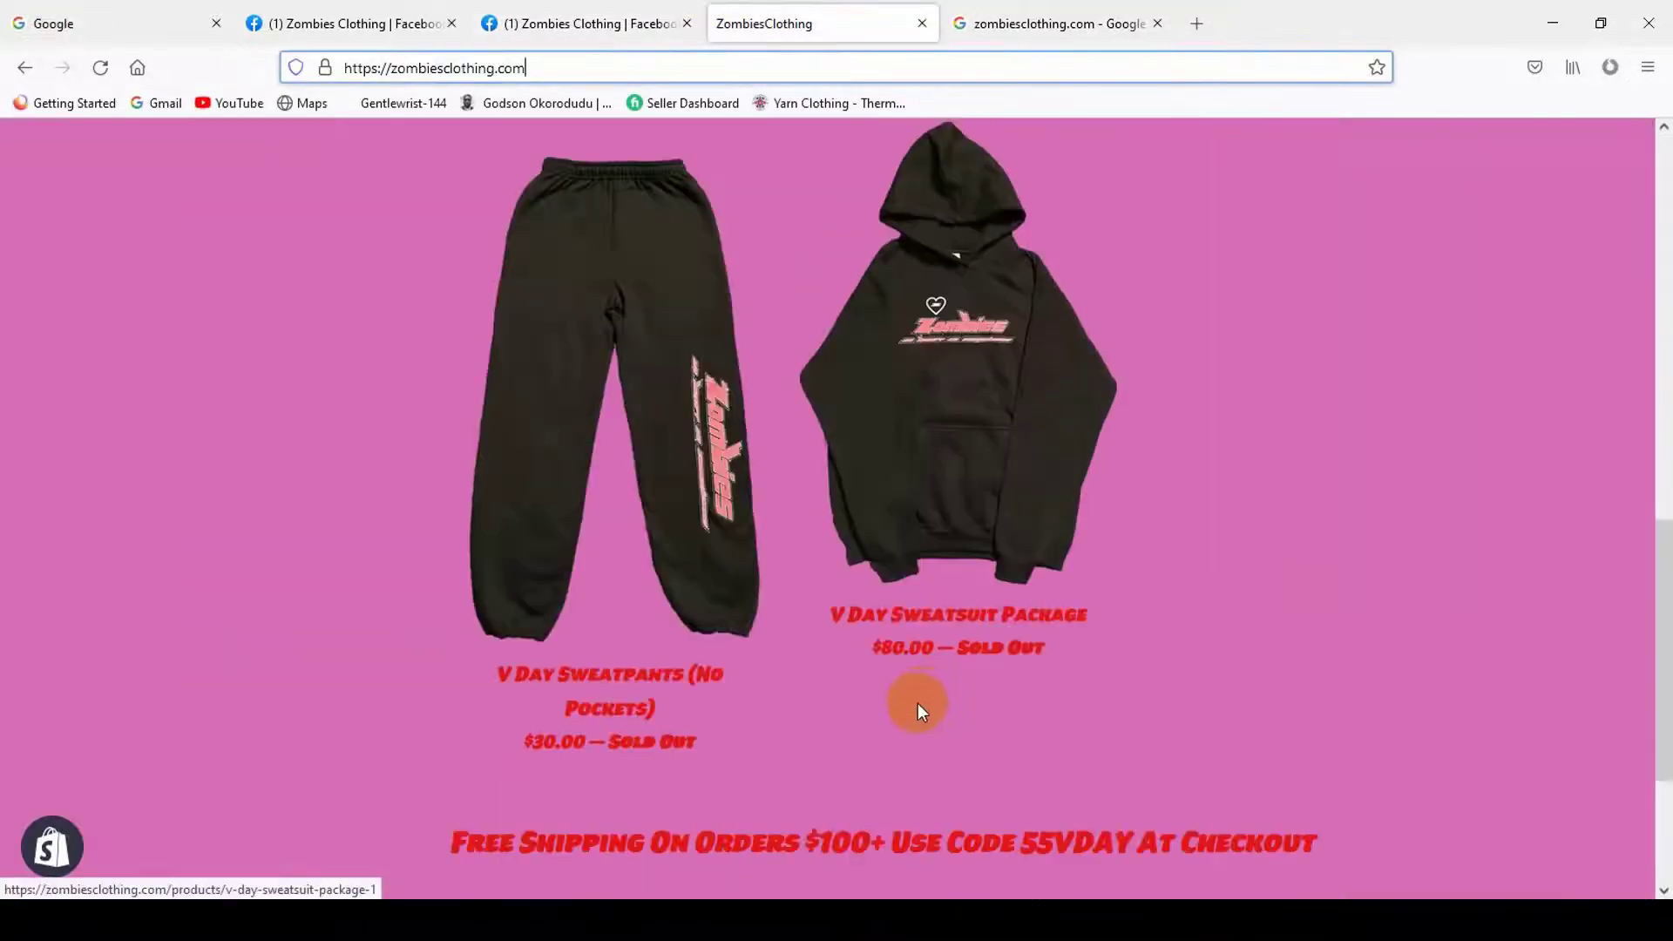
# - Review the ZombiesClothing footer links and copyright, then open a new blank tab
pyautogui.scroll(10, 406, 348)
pyautogui.scroll(-10, 754, 645)
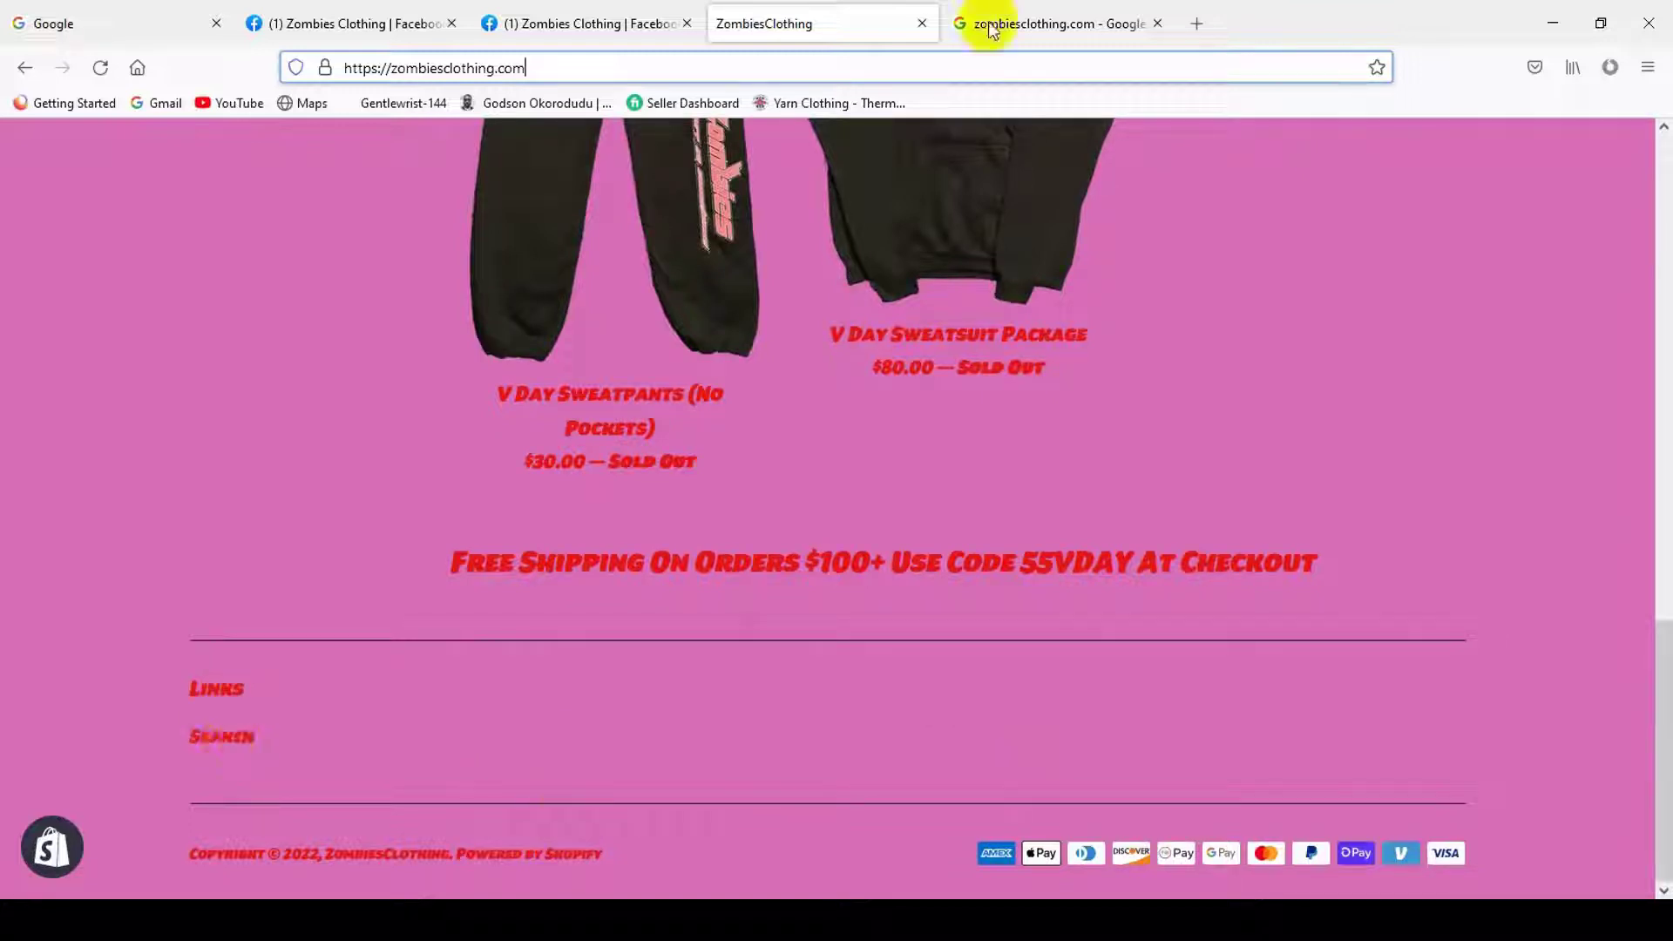
pyautogui.click(1198, 23)
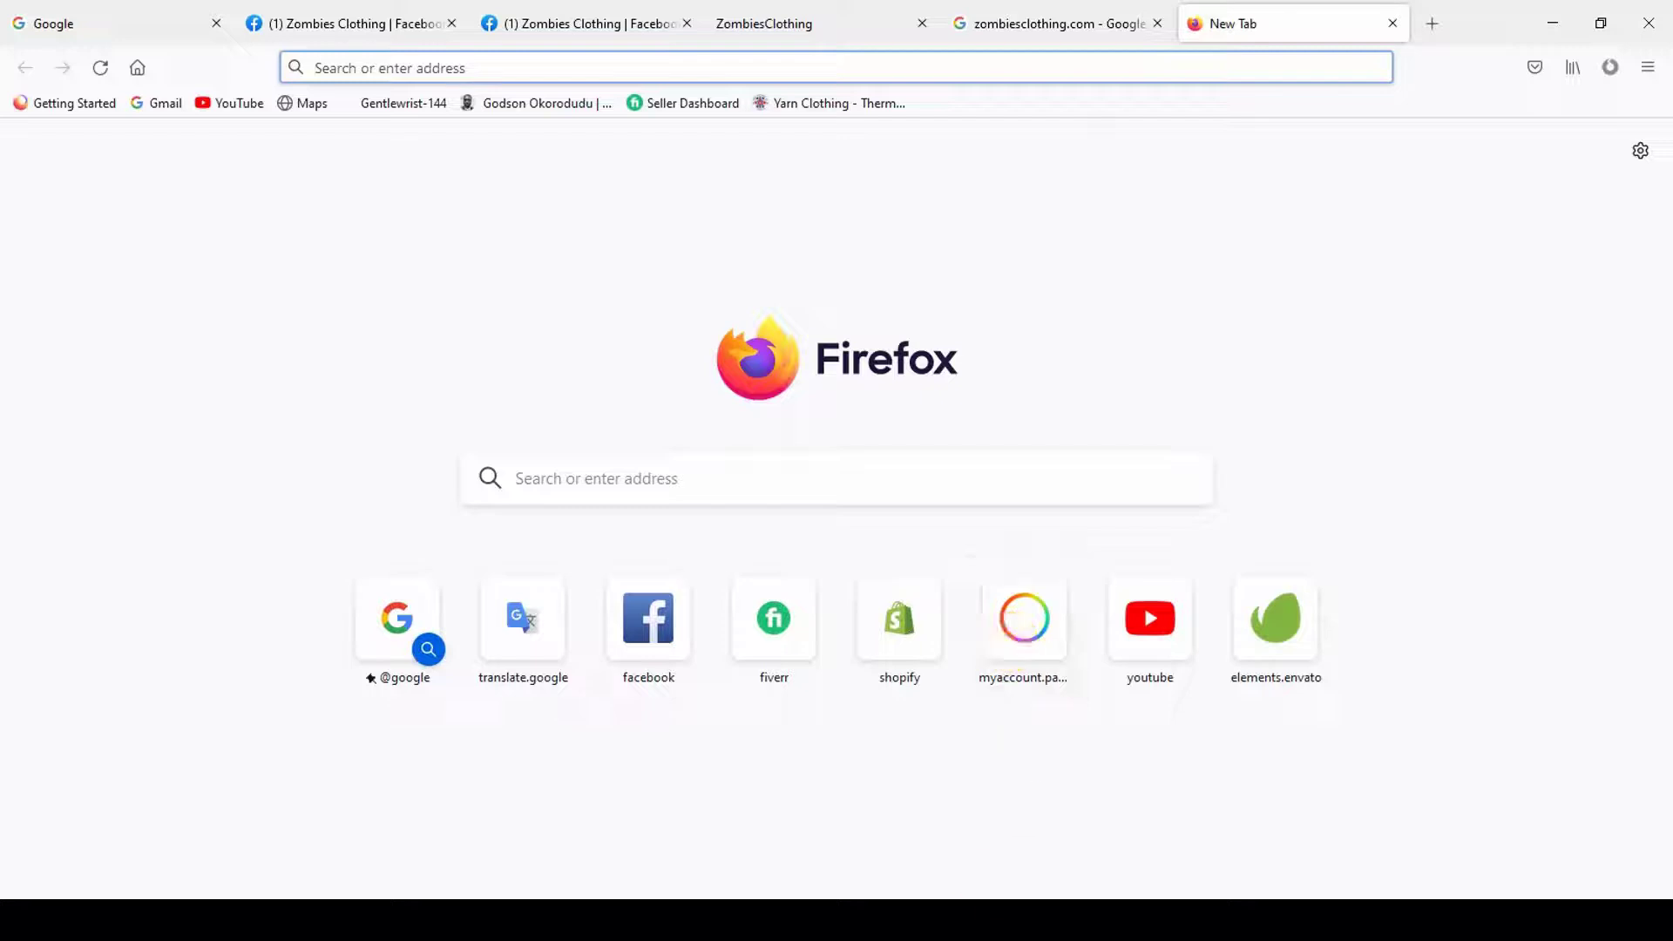
# - Load meellys.com after correcting the failed meelys.com address by adding an 'l'
pyautogui.click(408, 78)
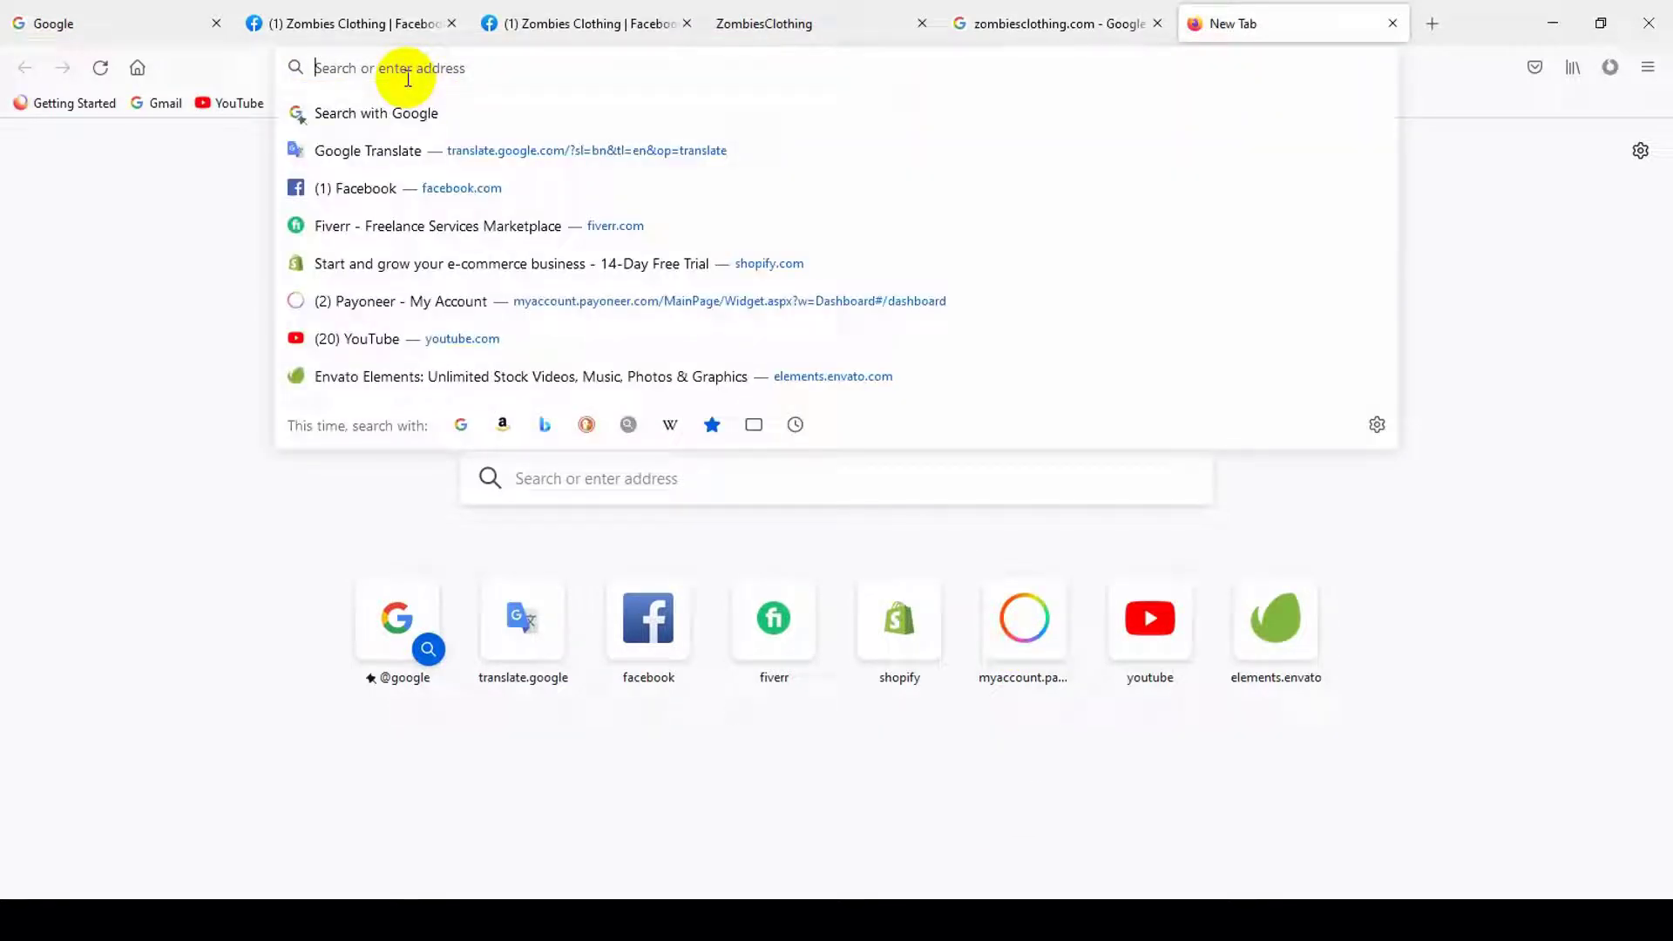
pyautogui.write('me')
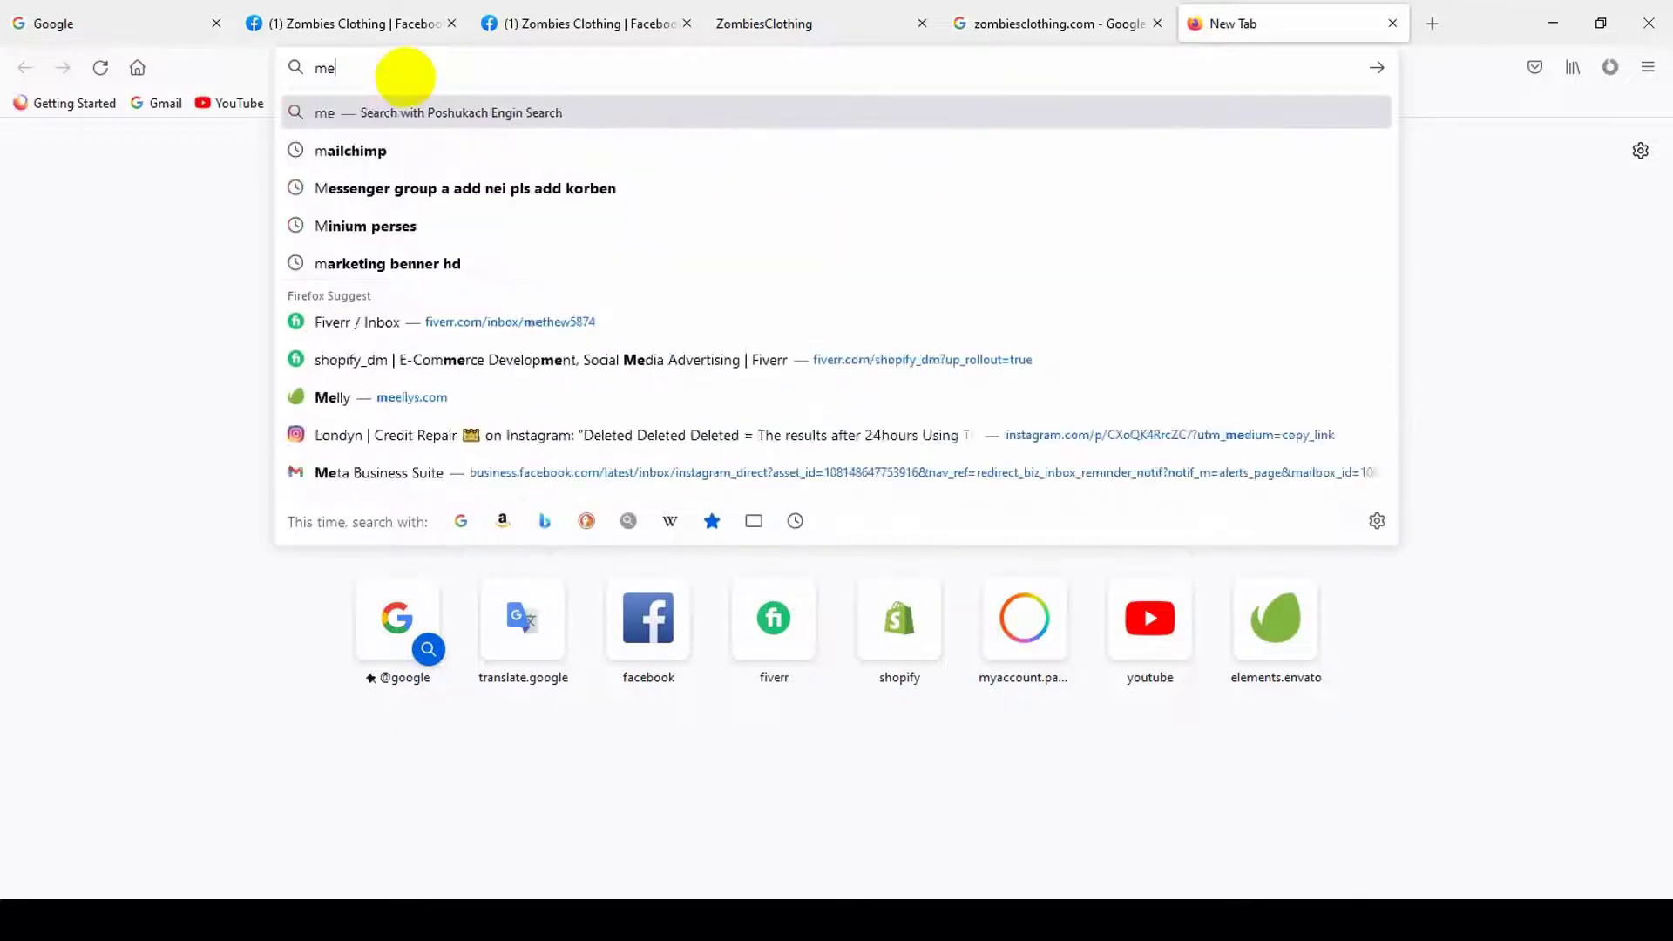
pyautogui.write('elys')
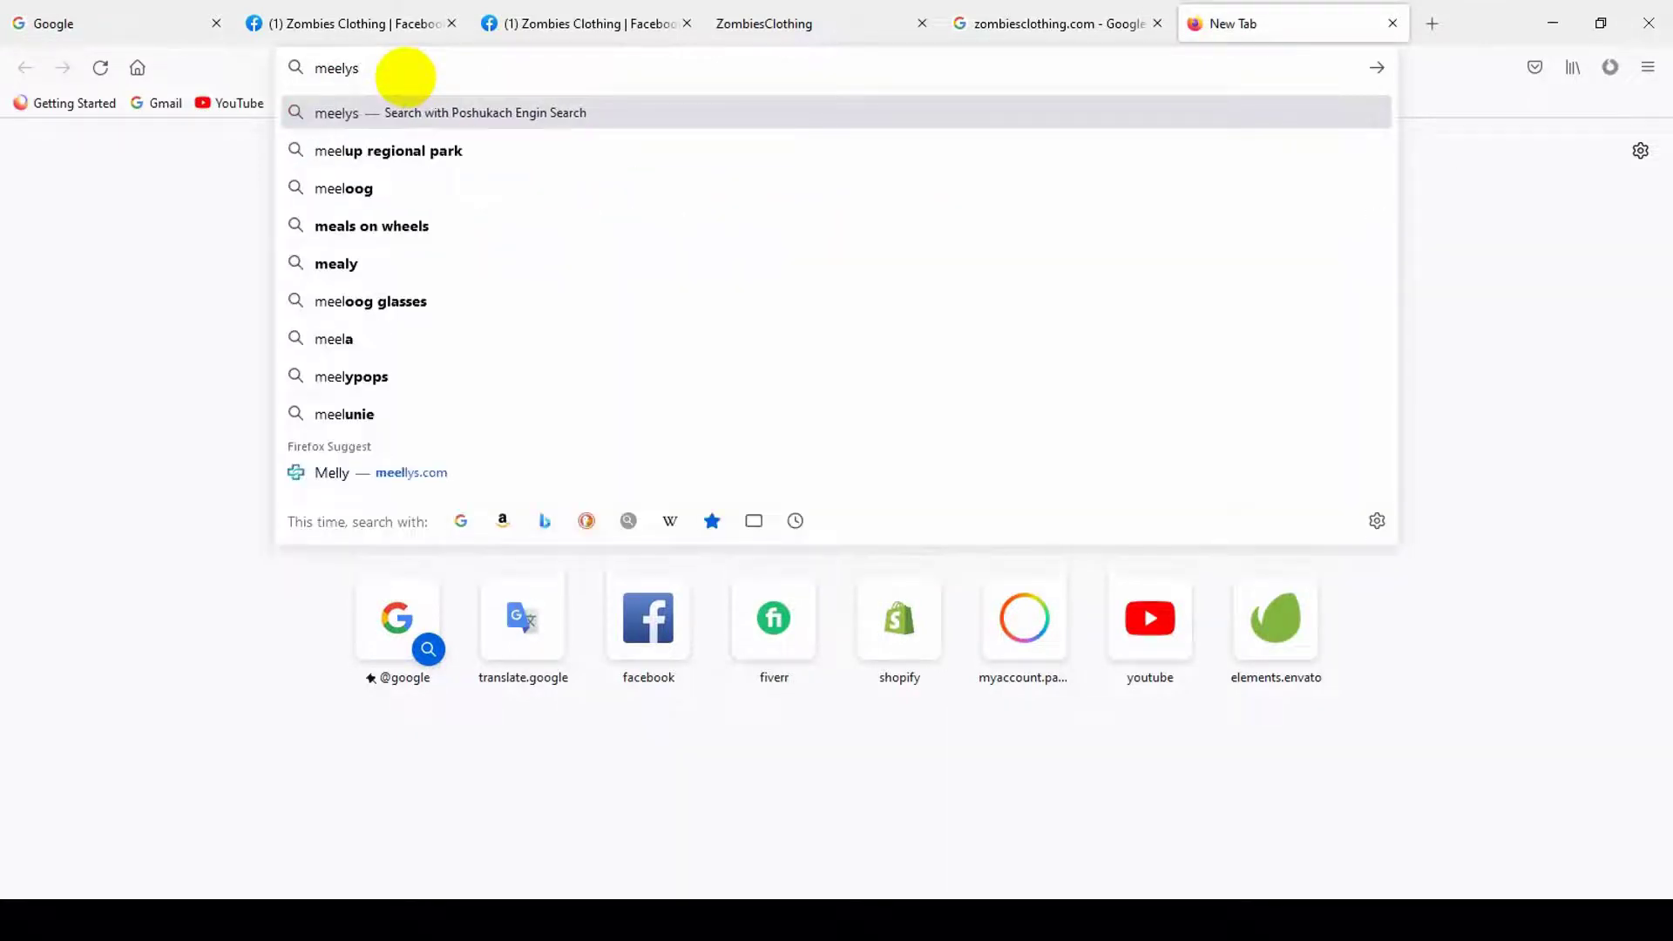
pyautogui.write('.com')
pyautogui.press('Return')
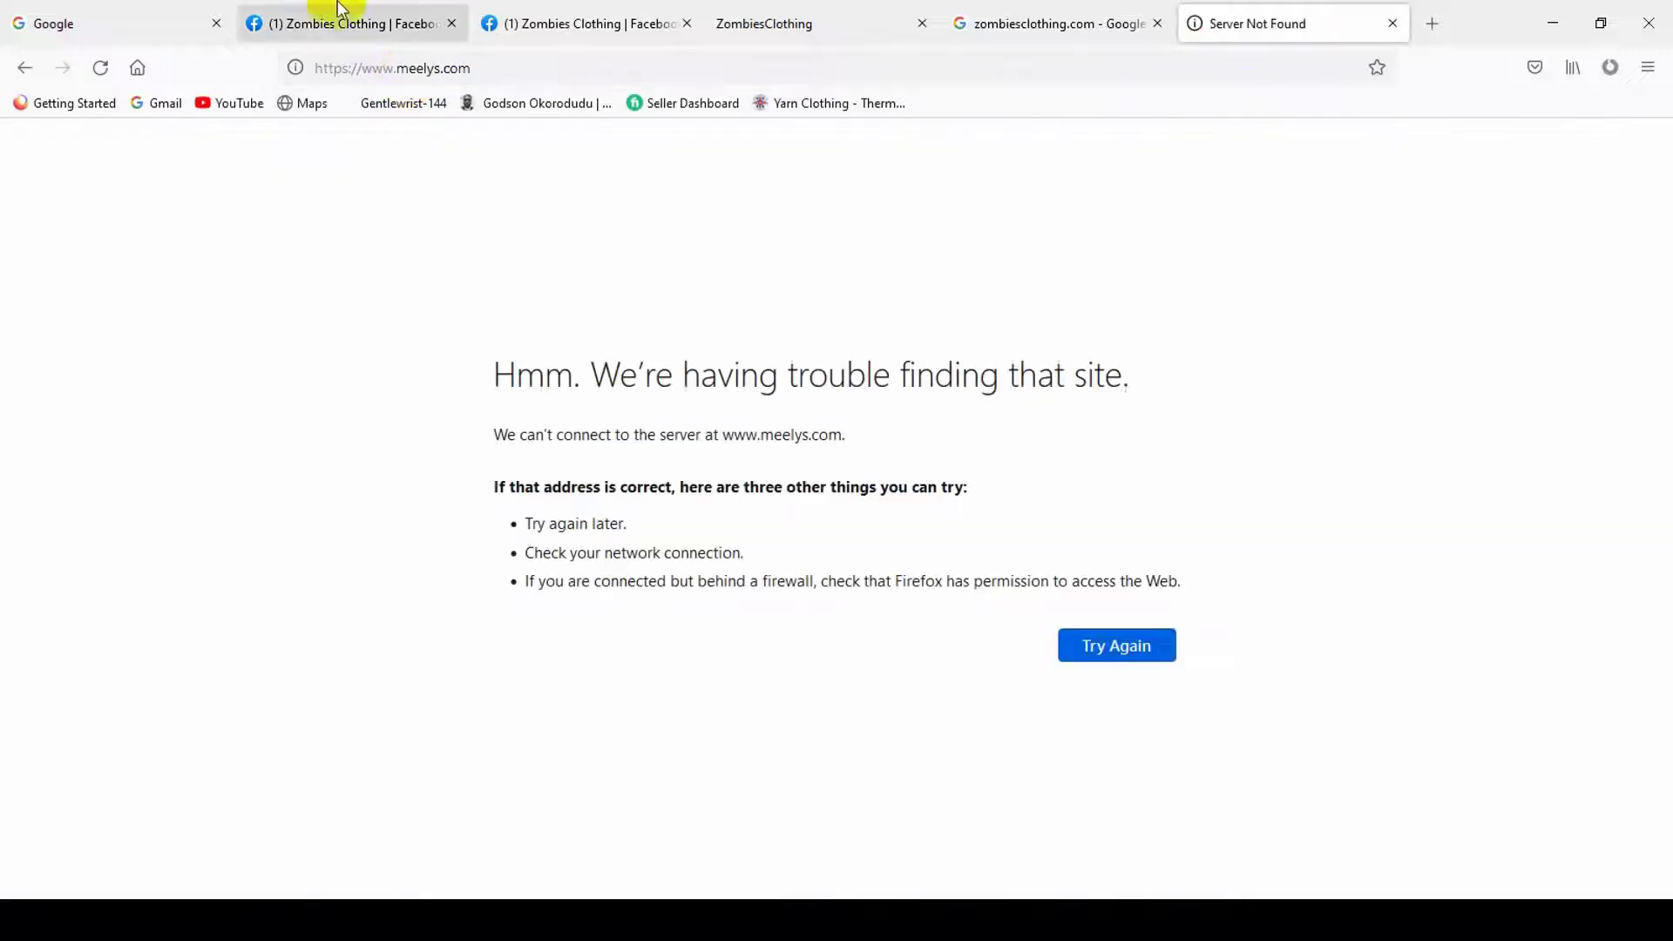
pyautogui.click(427, 66)
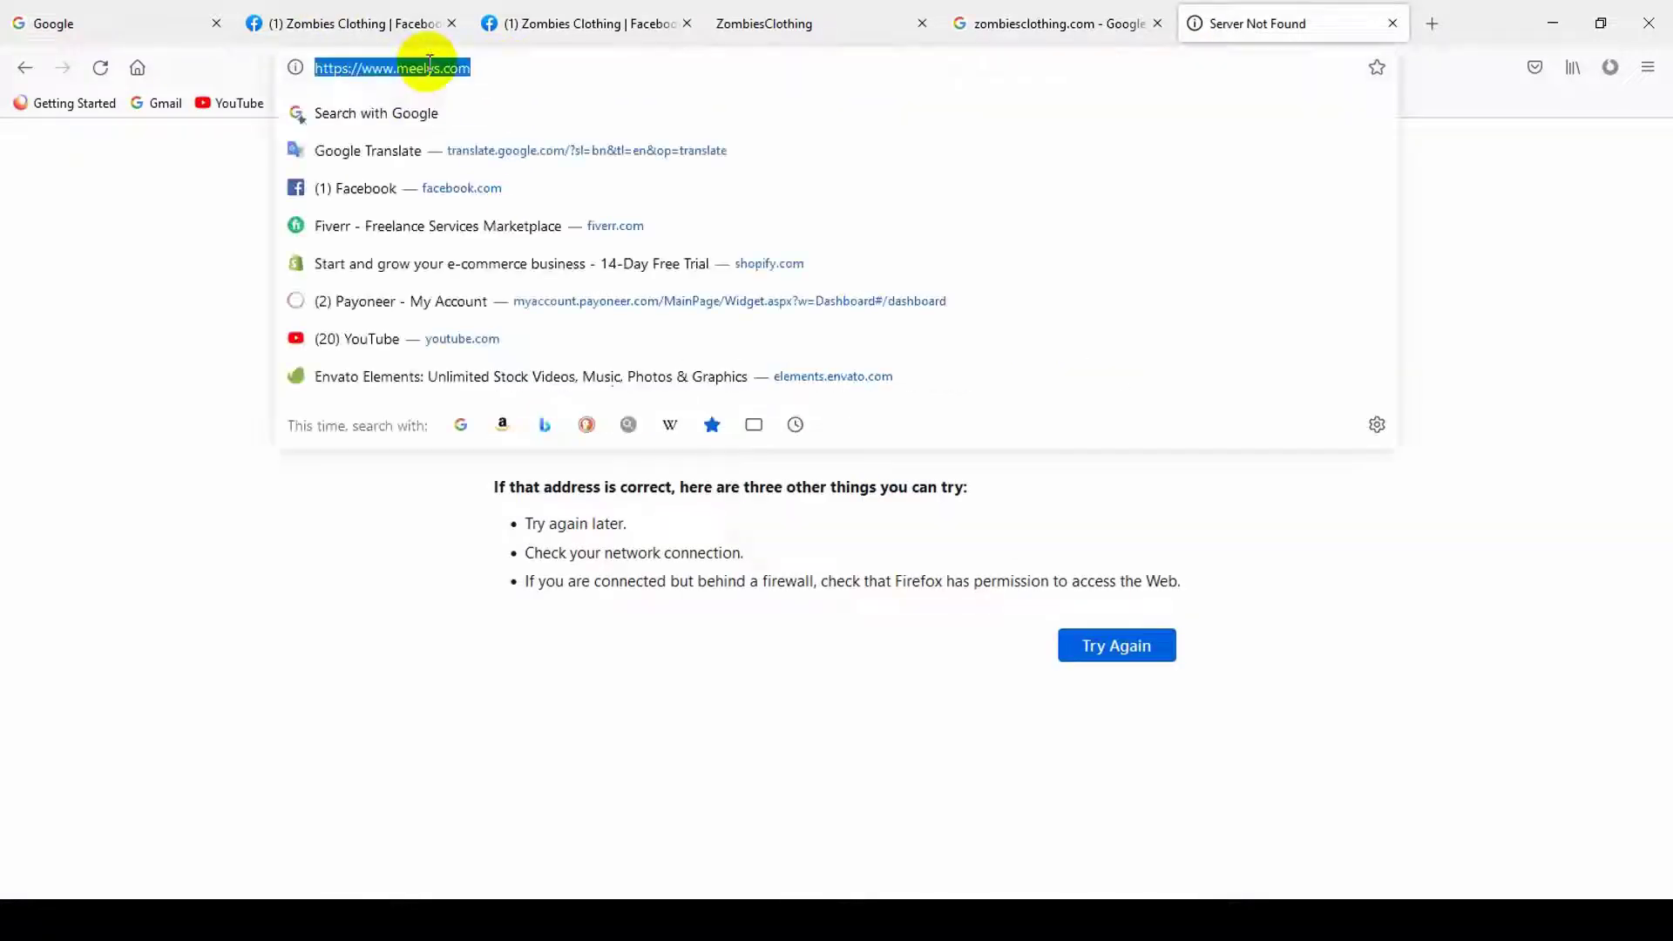
pyautogui.click(428, 67)
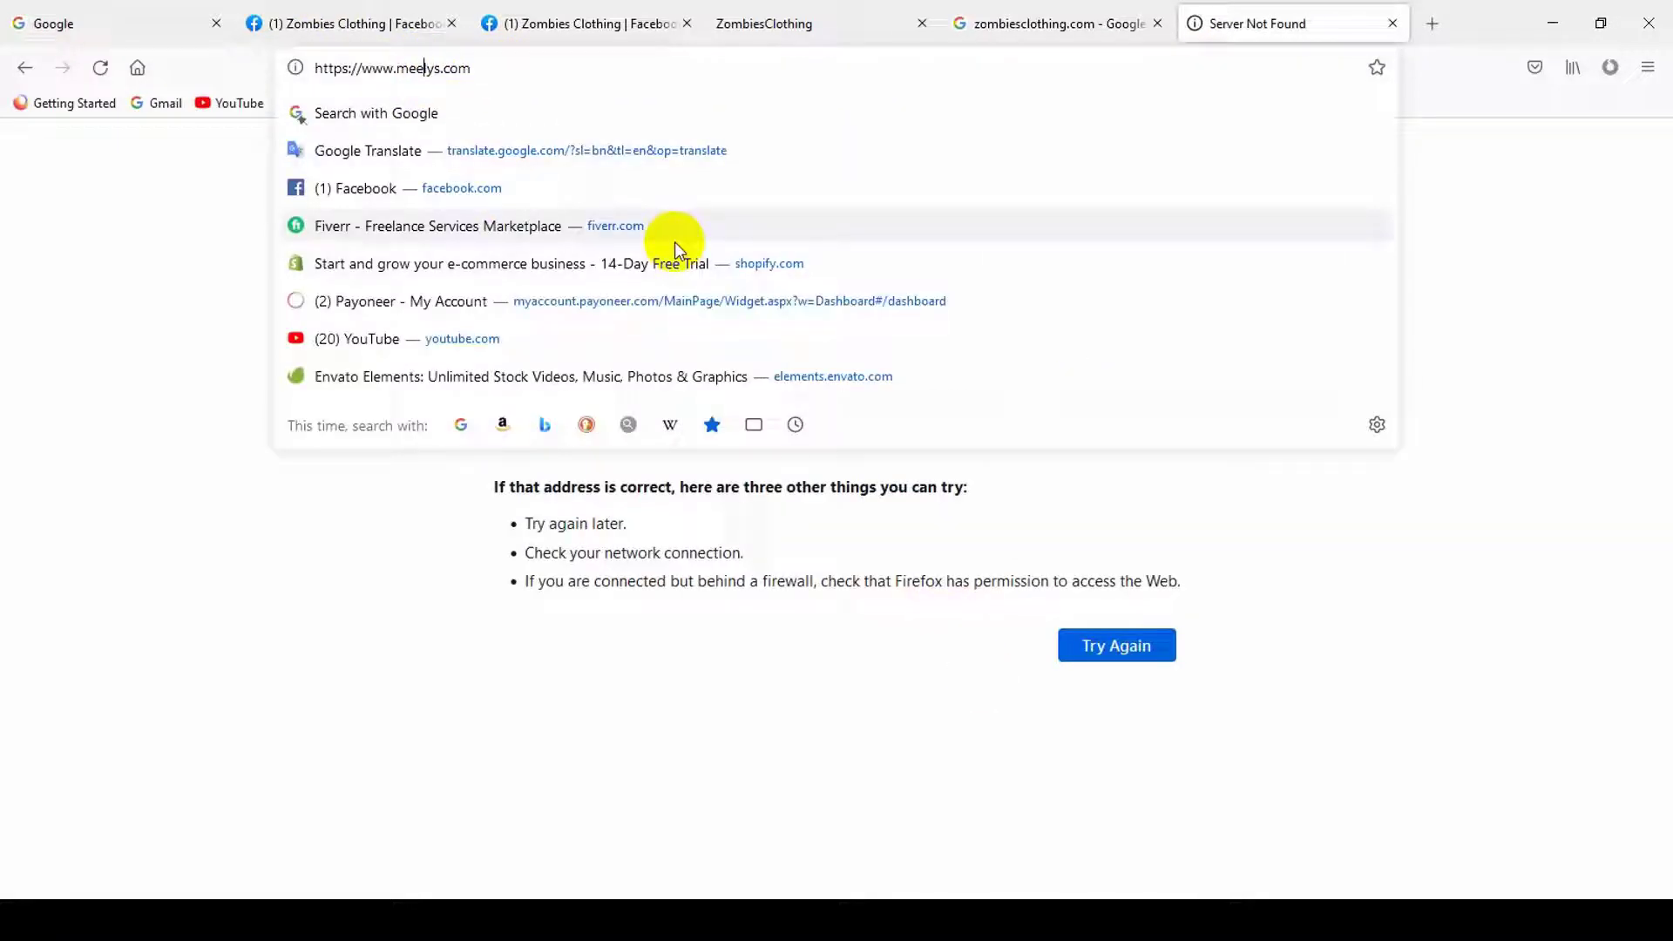
pyautogui.write('l')
pyautogui.press('Return')
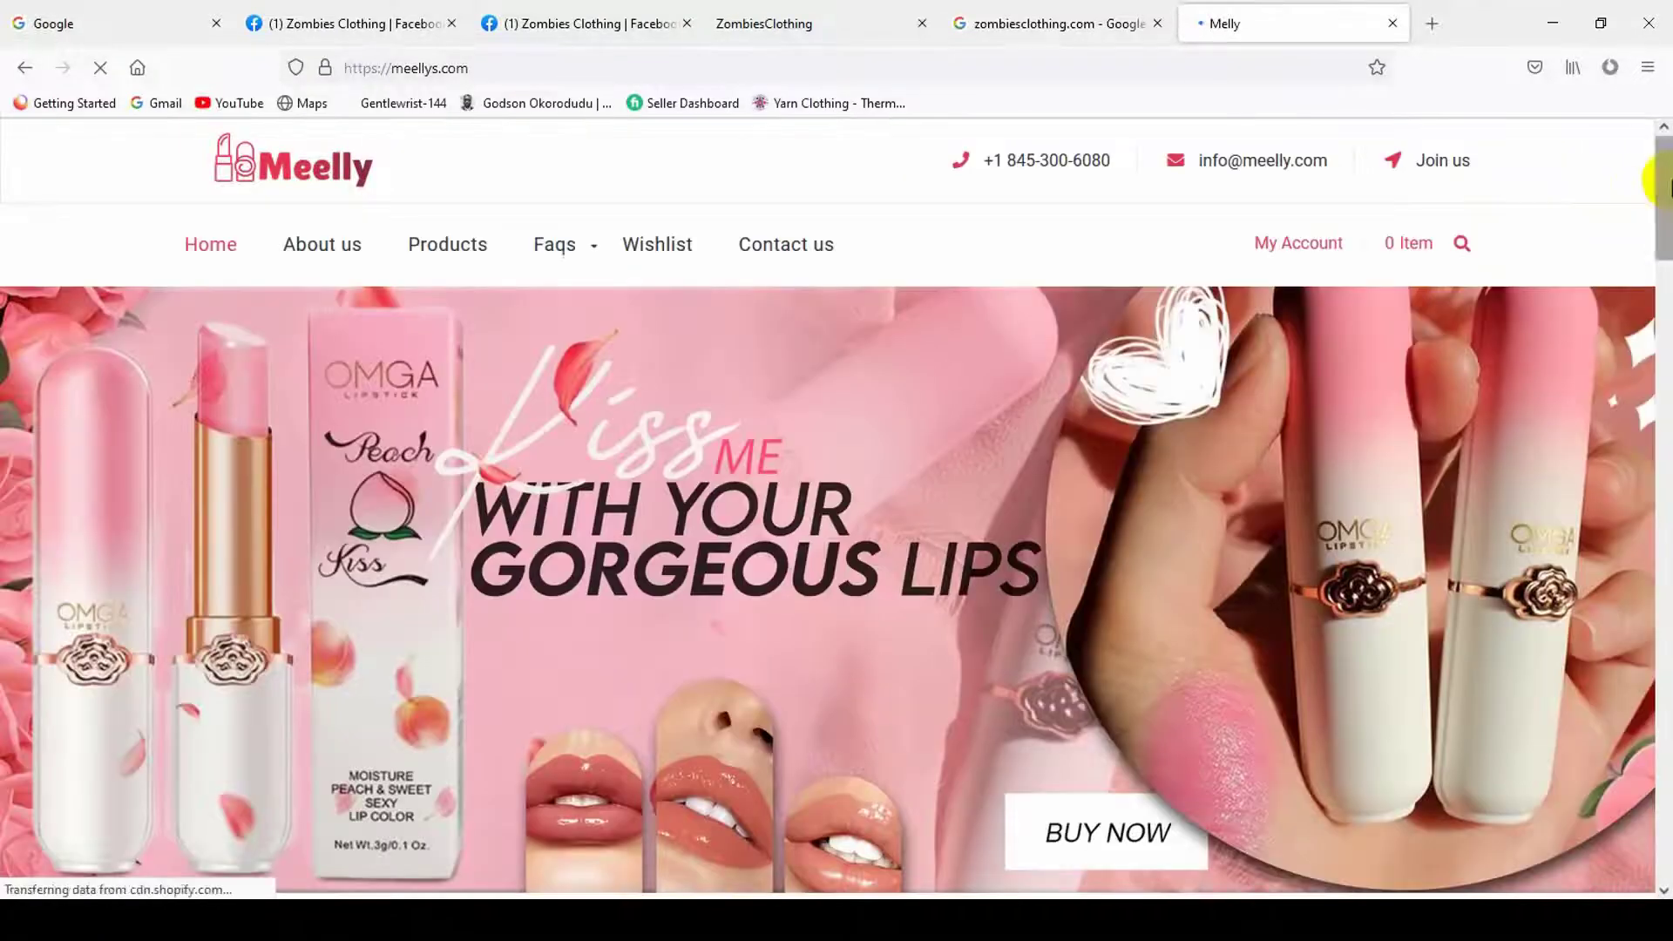
# - Scroll the Melly store and view its Terms of Service page
pyautogui.moveTo(1662, 183); pyautogui.dragTo(1662, 884)
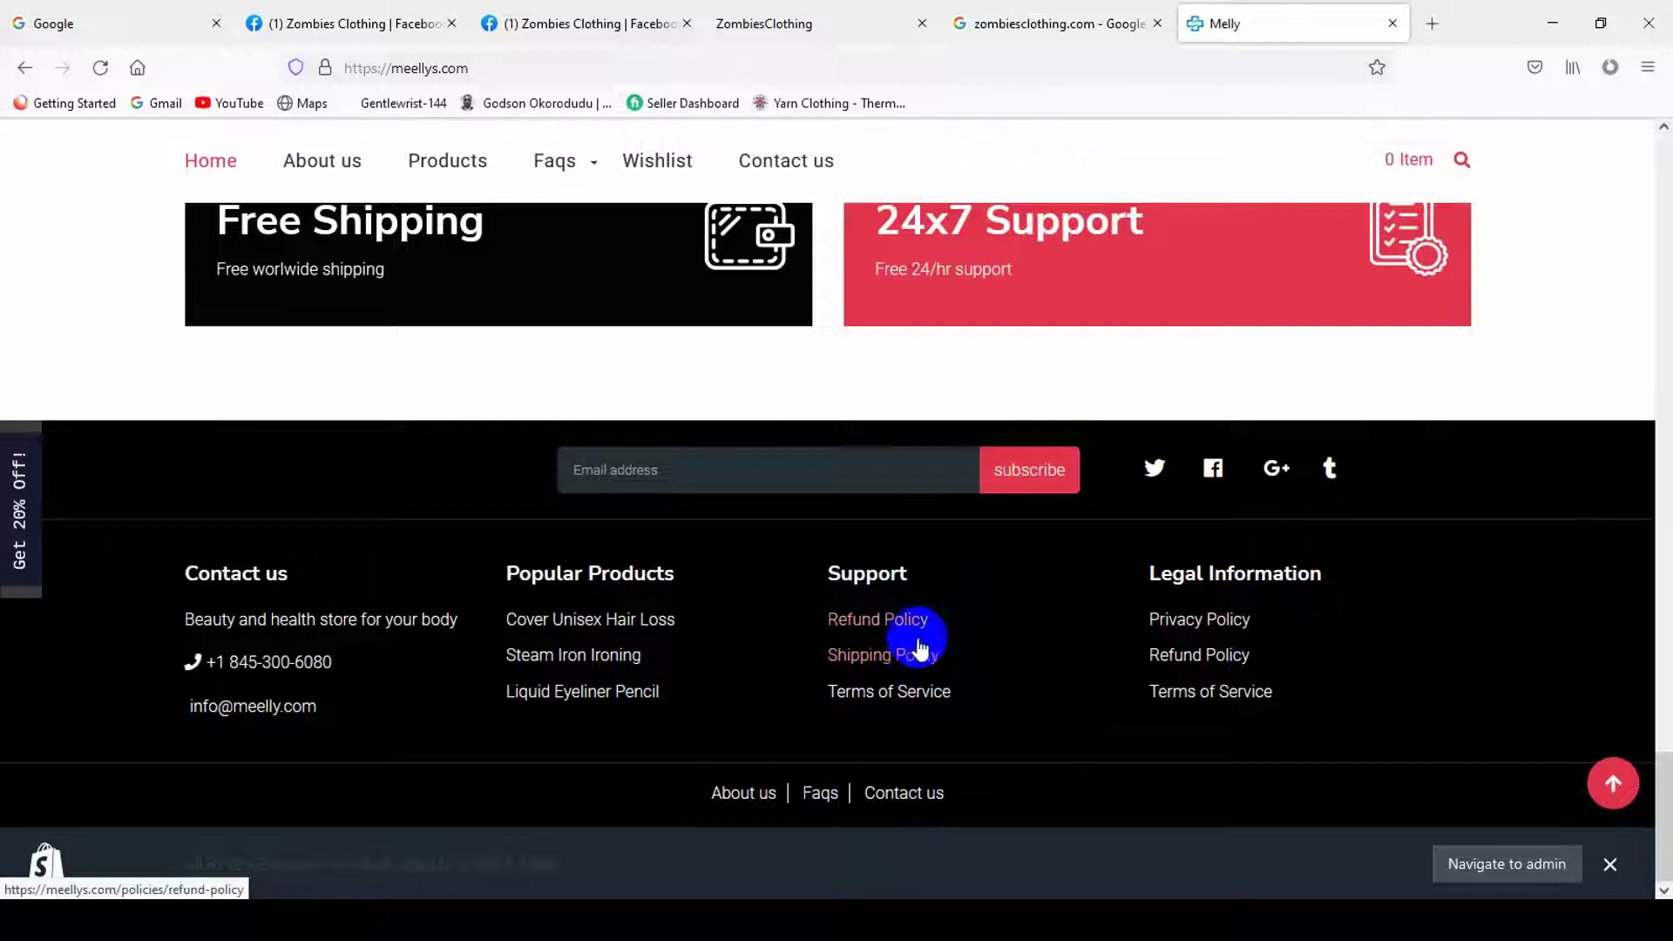
pyautogui.click(900, 697)
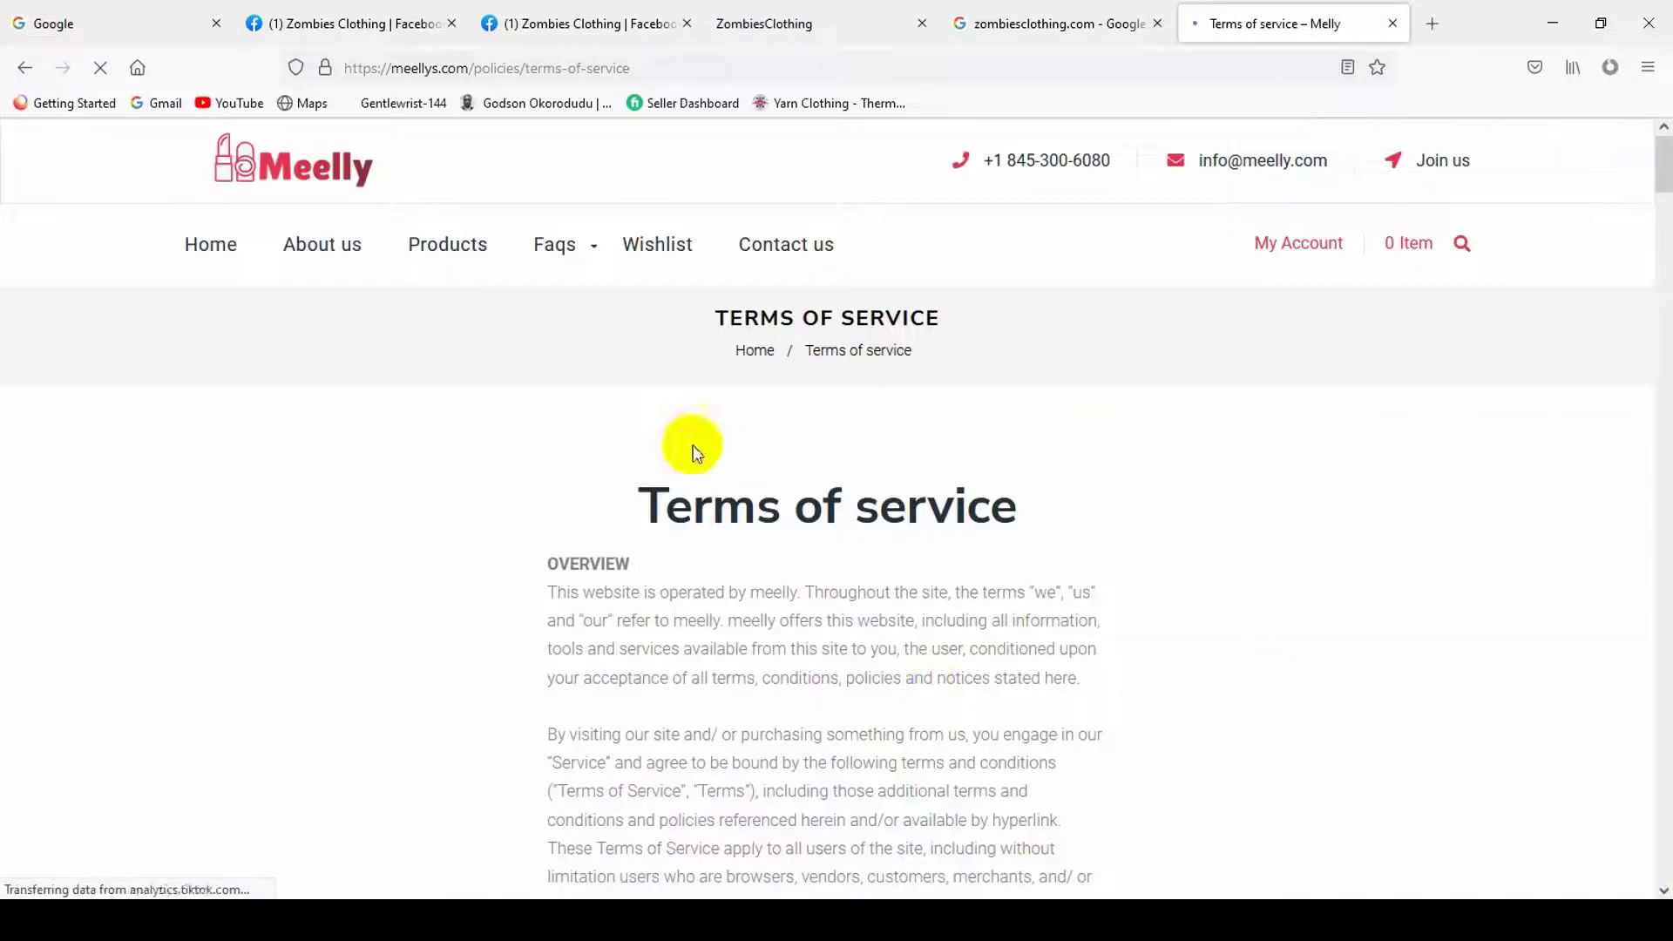
pyautogui.click(11, 68)
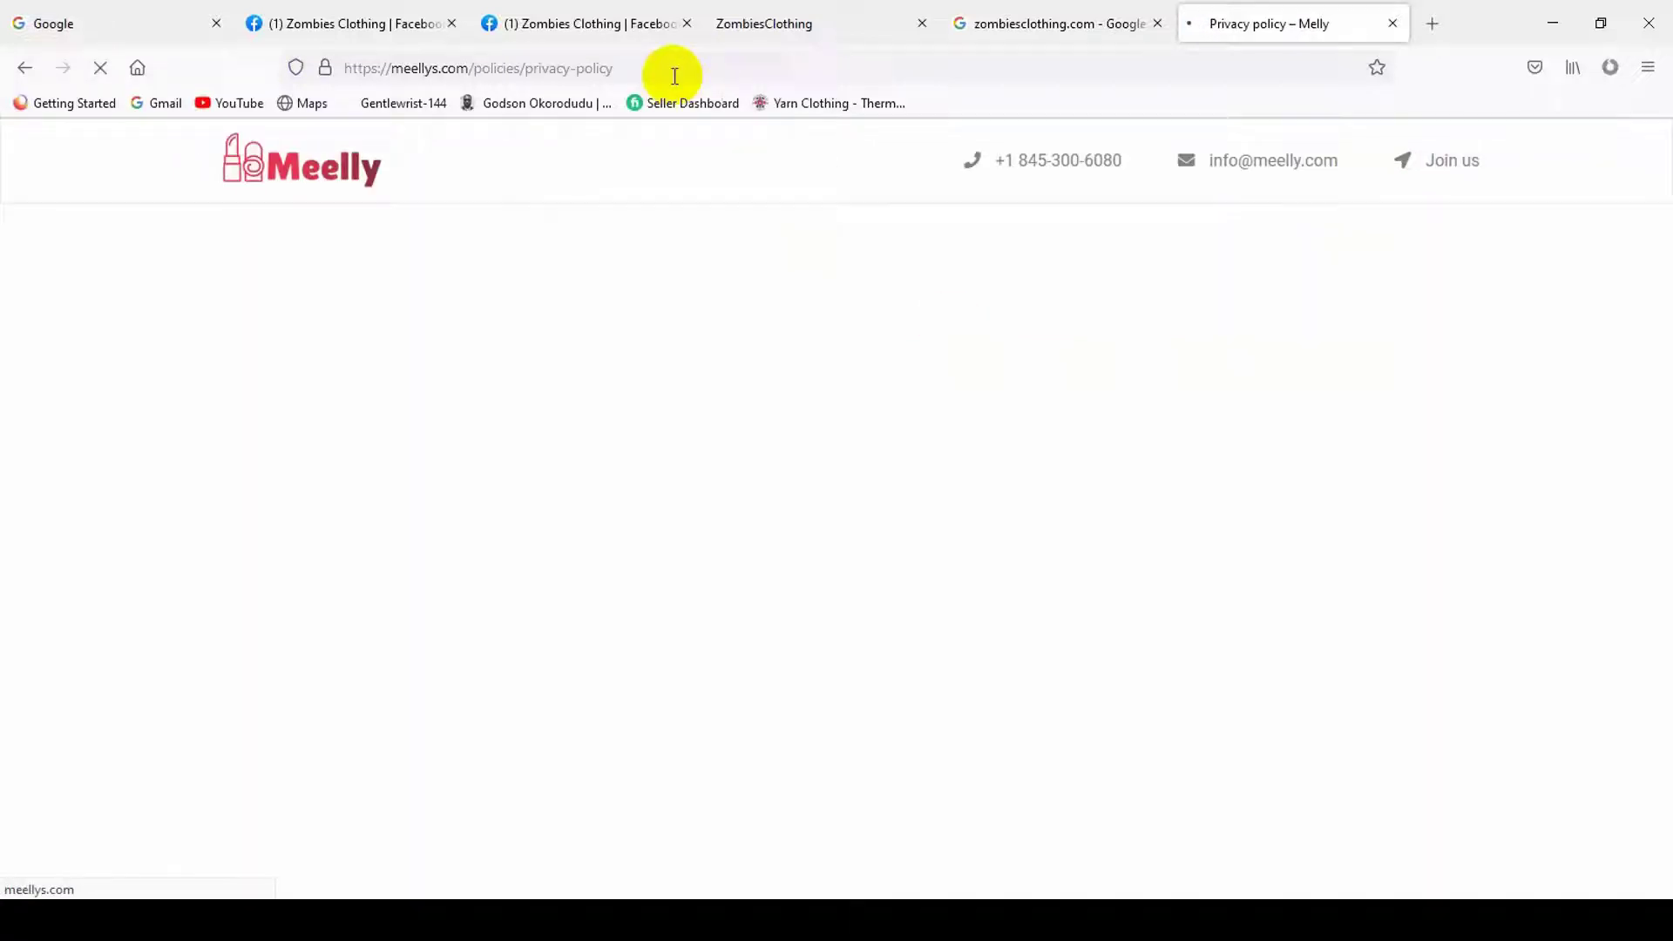
# - Copy the privacy policy page's URL and return to the Facebook Edit Page Info tab
pyautogui.click(671, 70)
pyautogui.hotkey('ctrl', 'c')
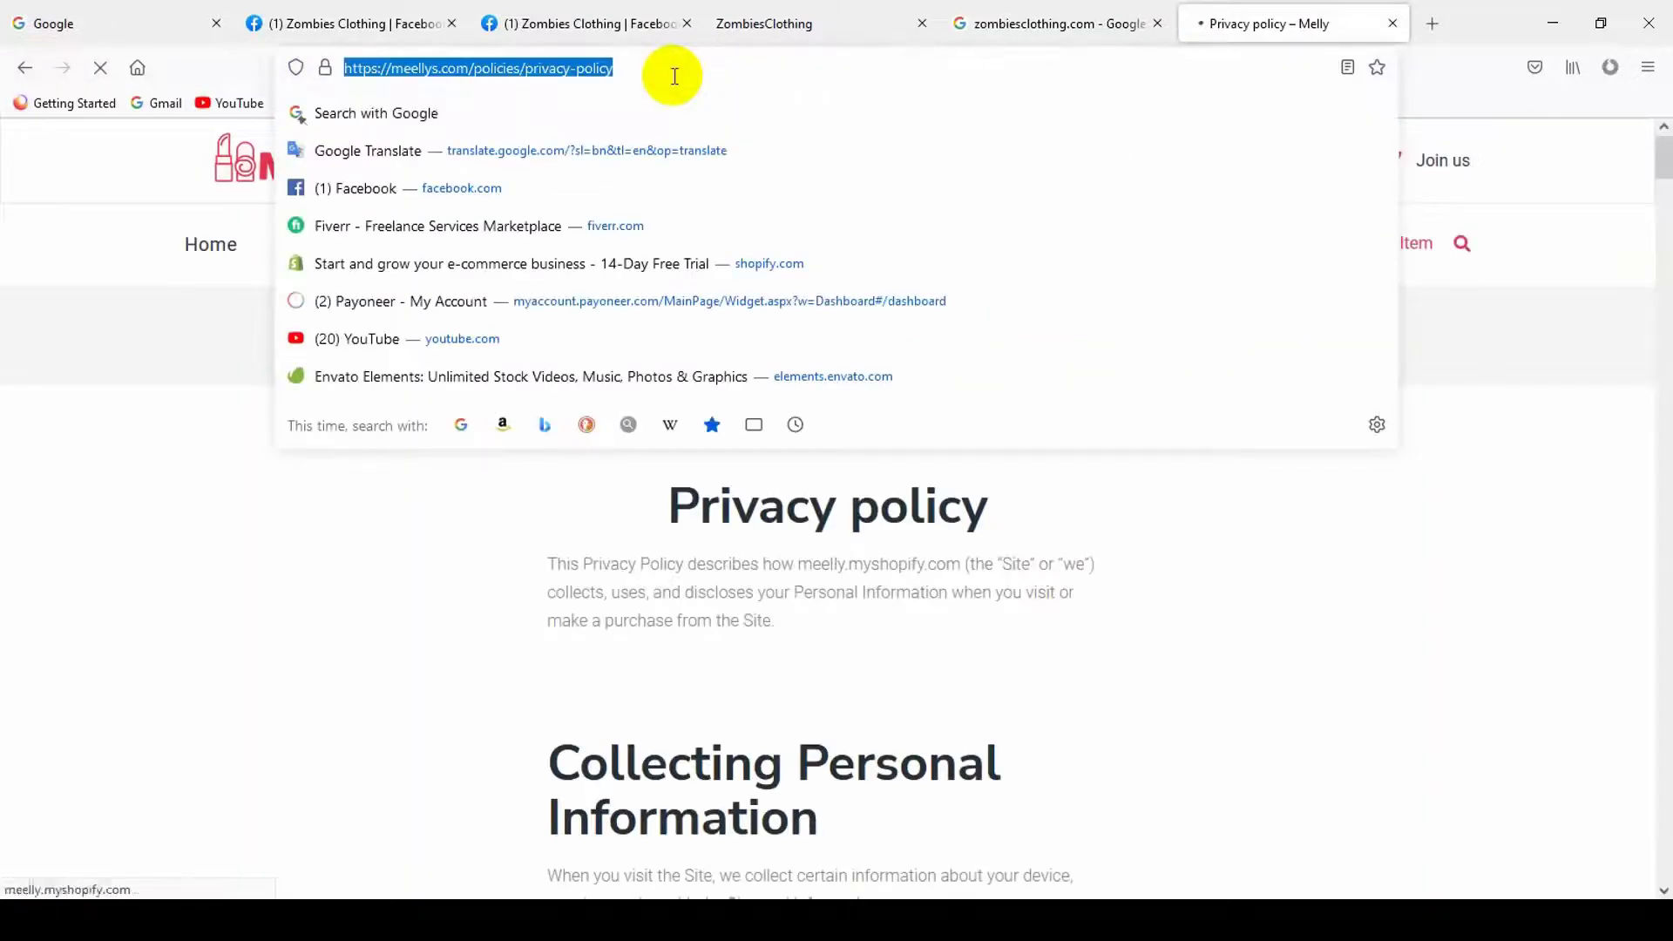
pyautogui.press('BackSpace')
pyautogui.click(921, 557)
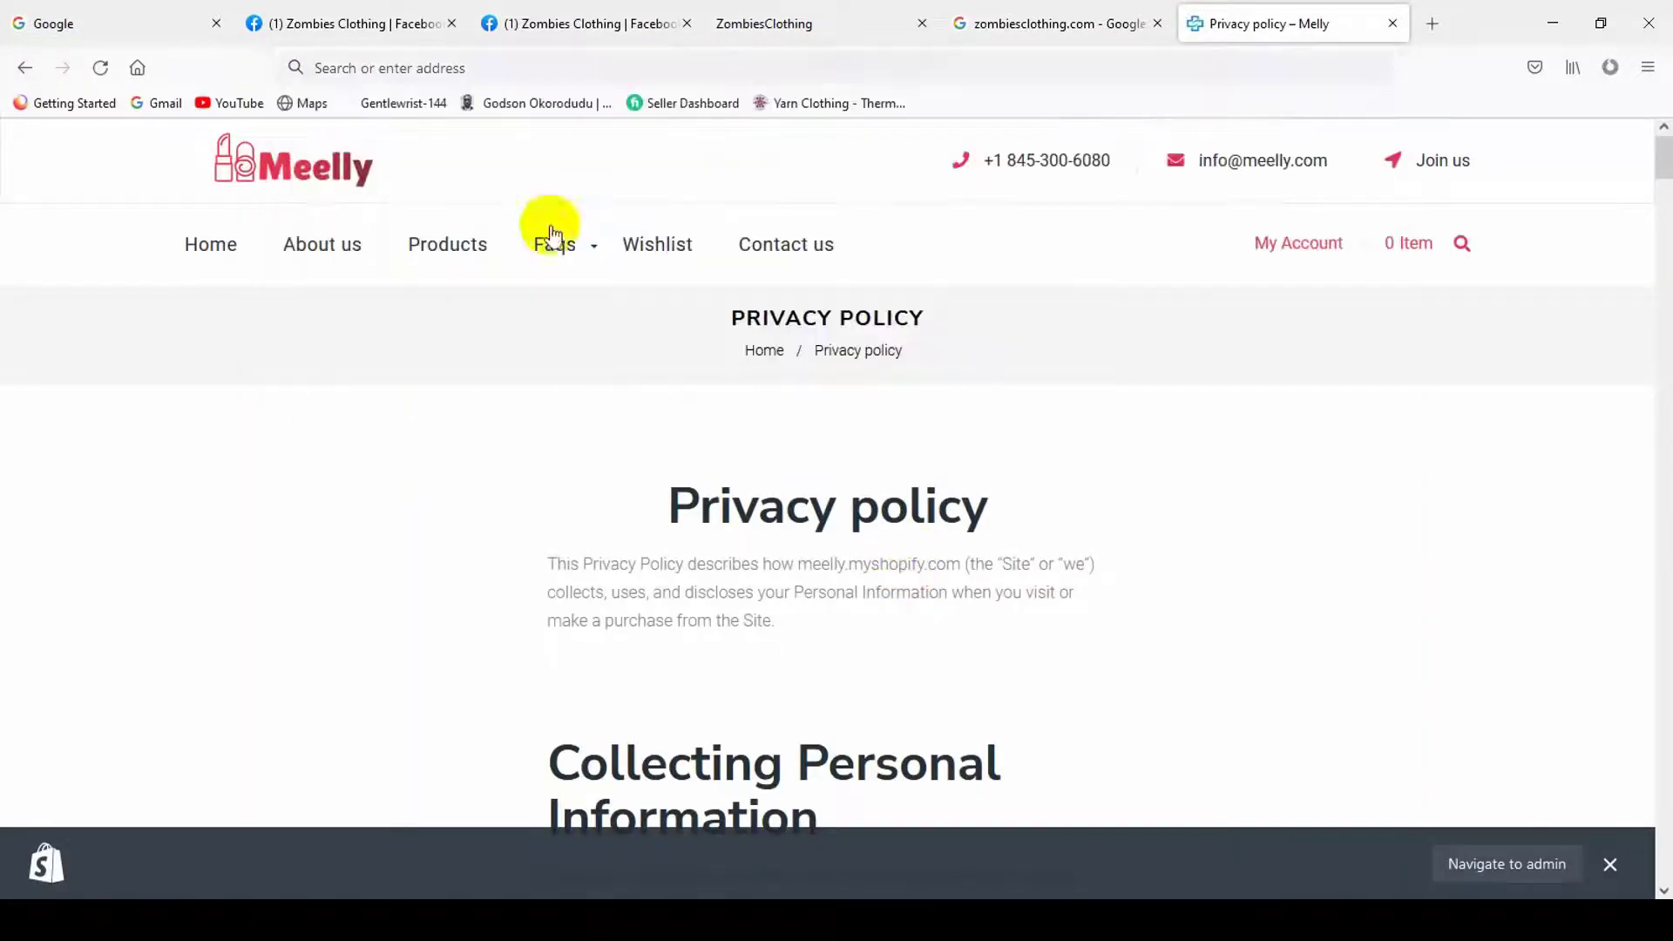
pyautogui.click(319, 183)
pyautogui.click(291, 23)
pyautogui.click(653, 26)
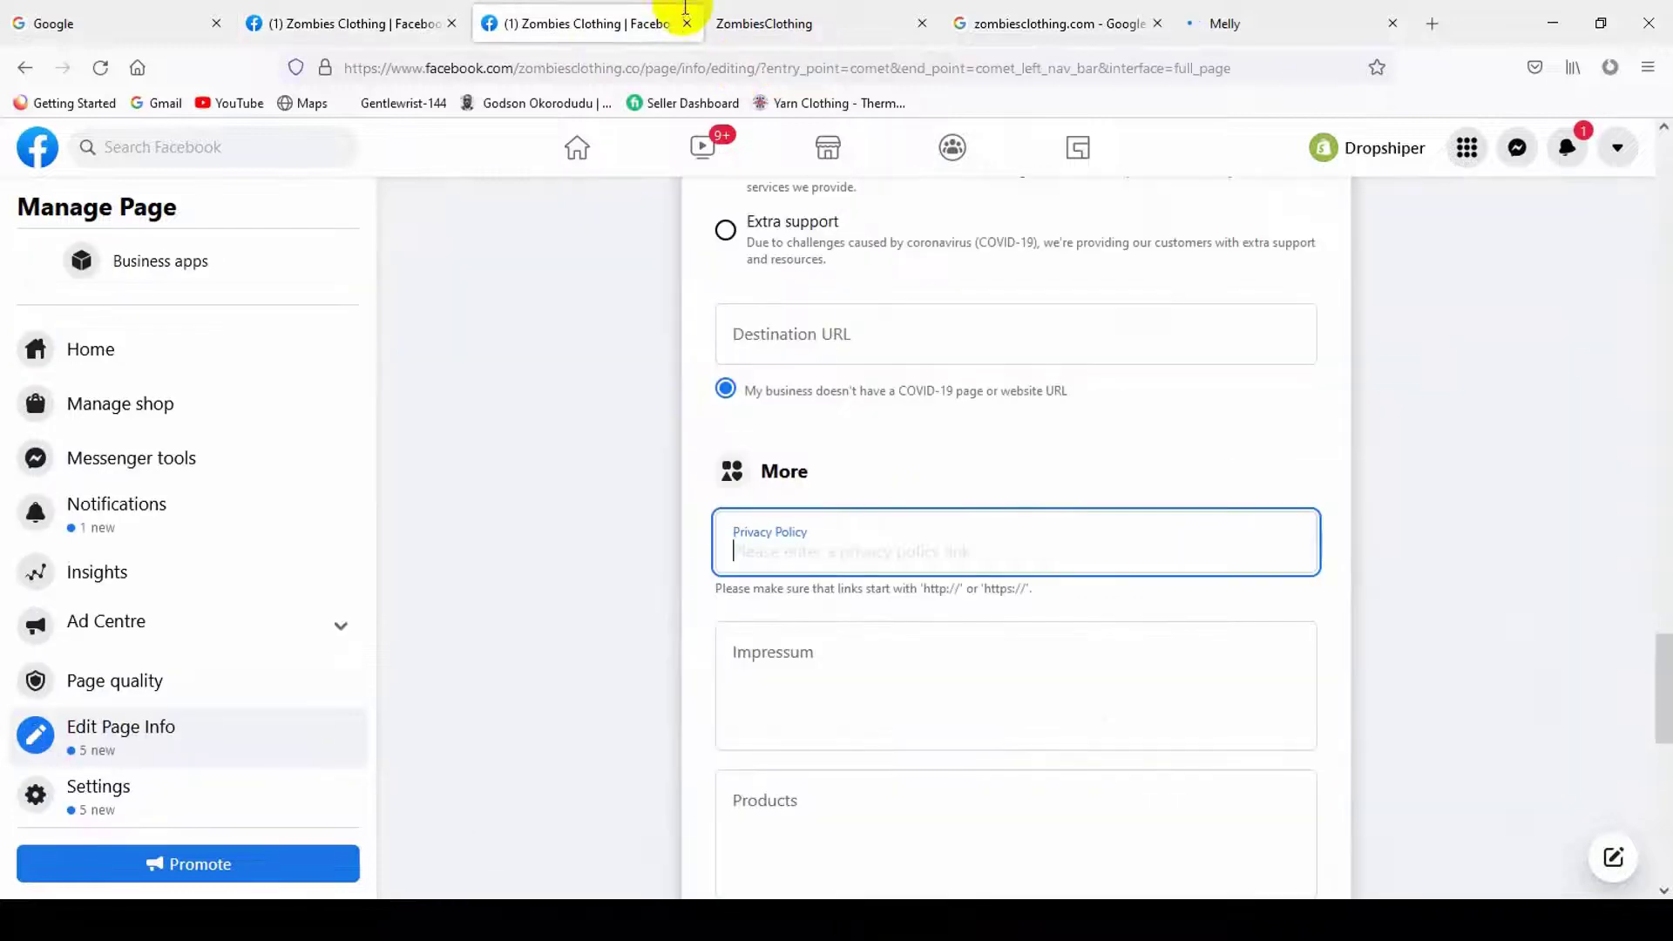
pyautogui.hotkey('ctrl', 'v')
pyautogui.click(1078, 631)
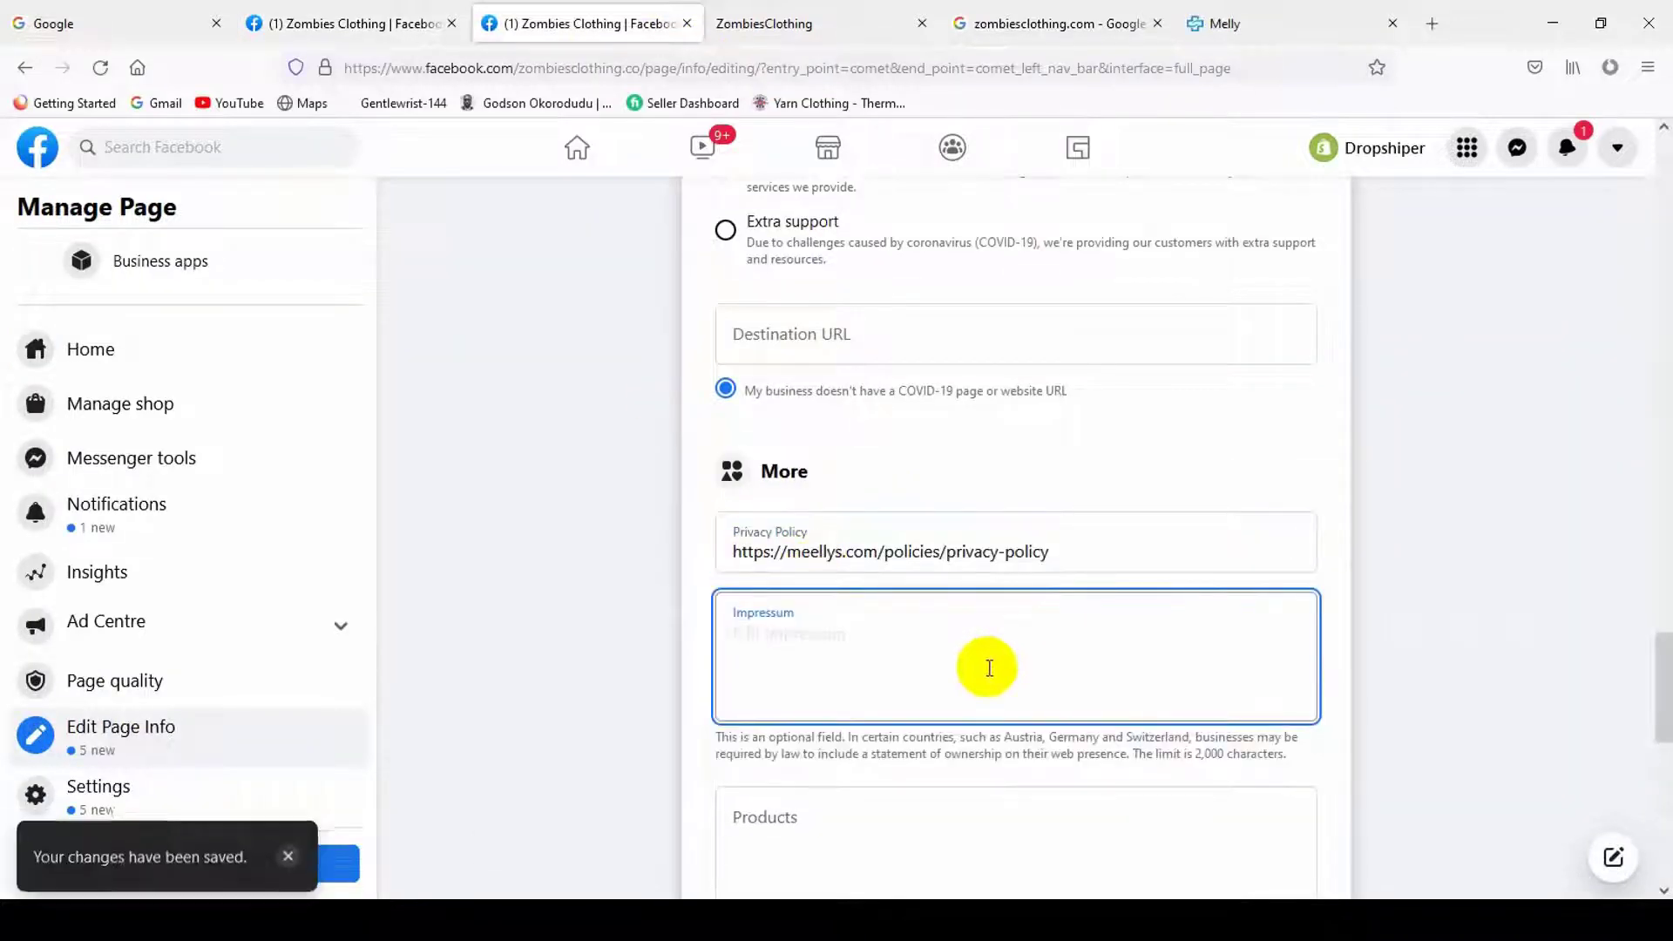
pyautogui.scroll(-3, 982, 665)
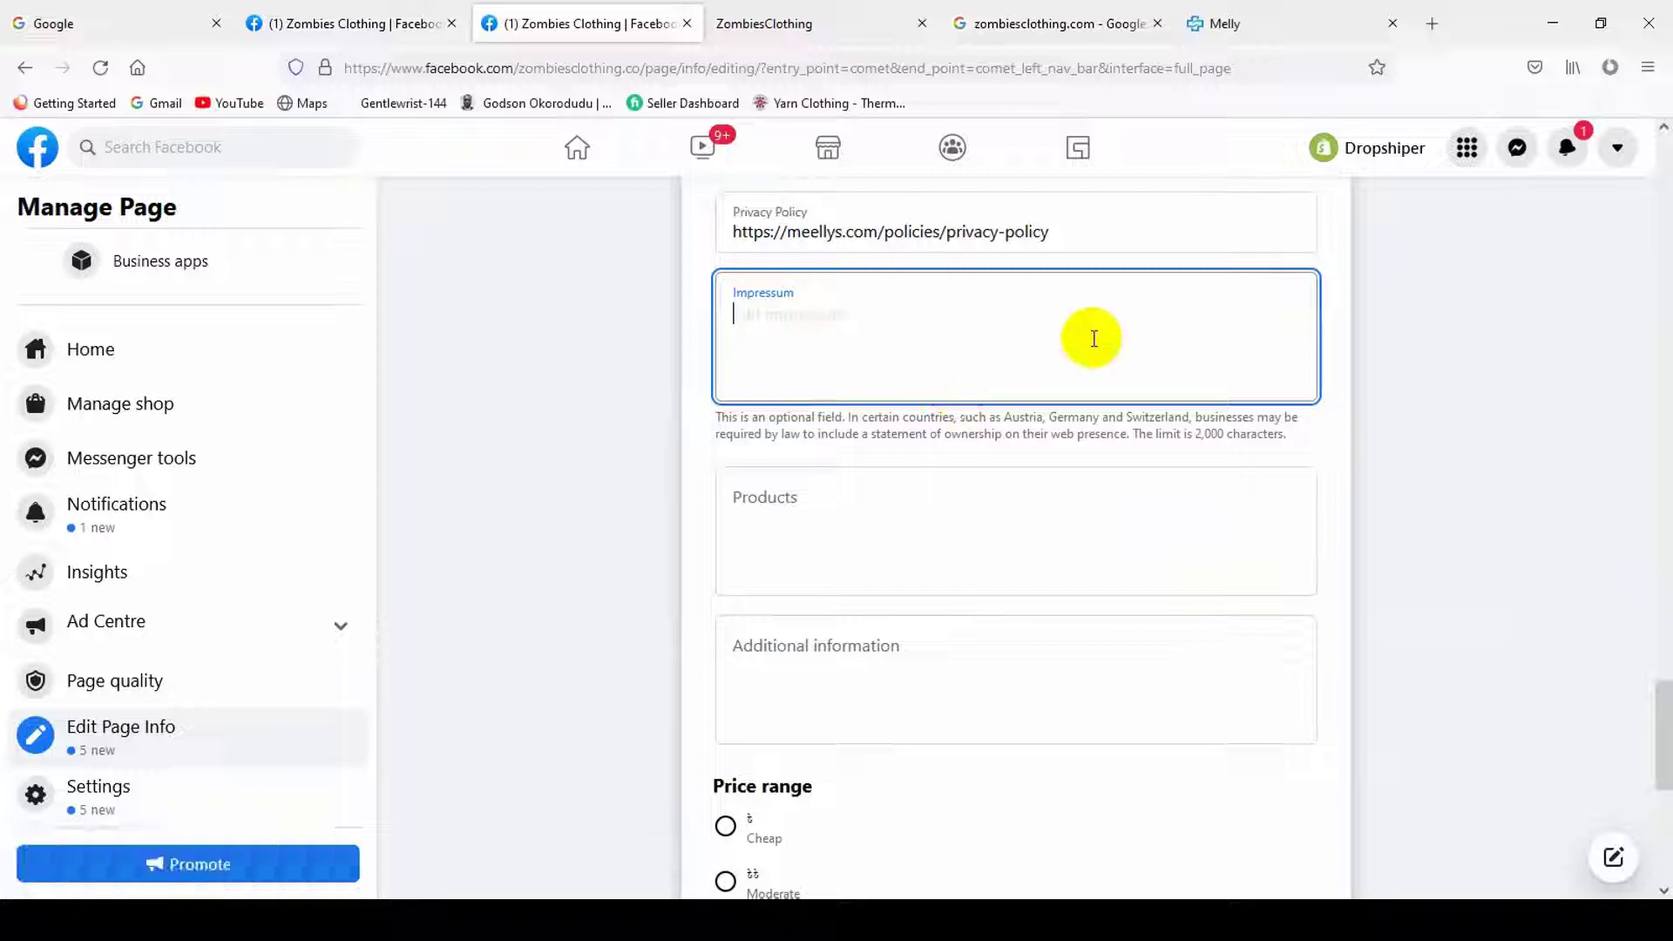
# - Set Products to 'T-shart, Polo T-shart', then go to the Melly store tab
pyautogui.click(856, 513)
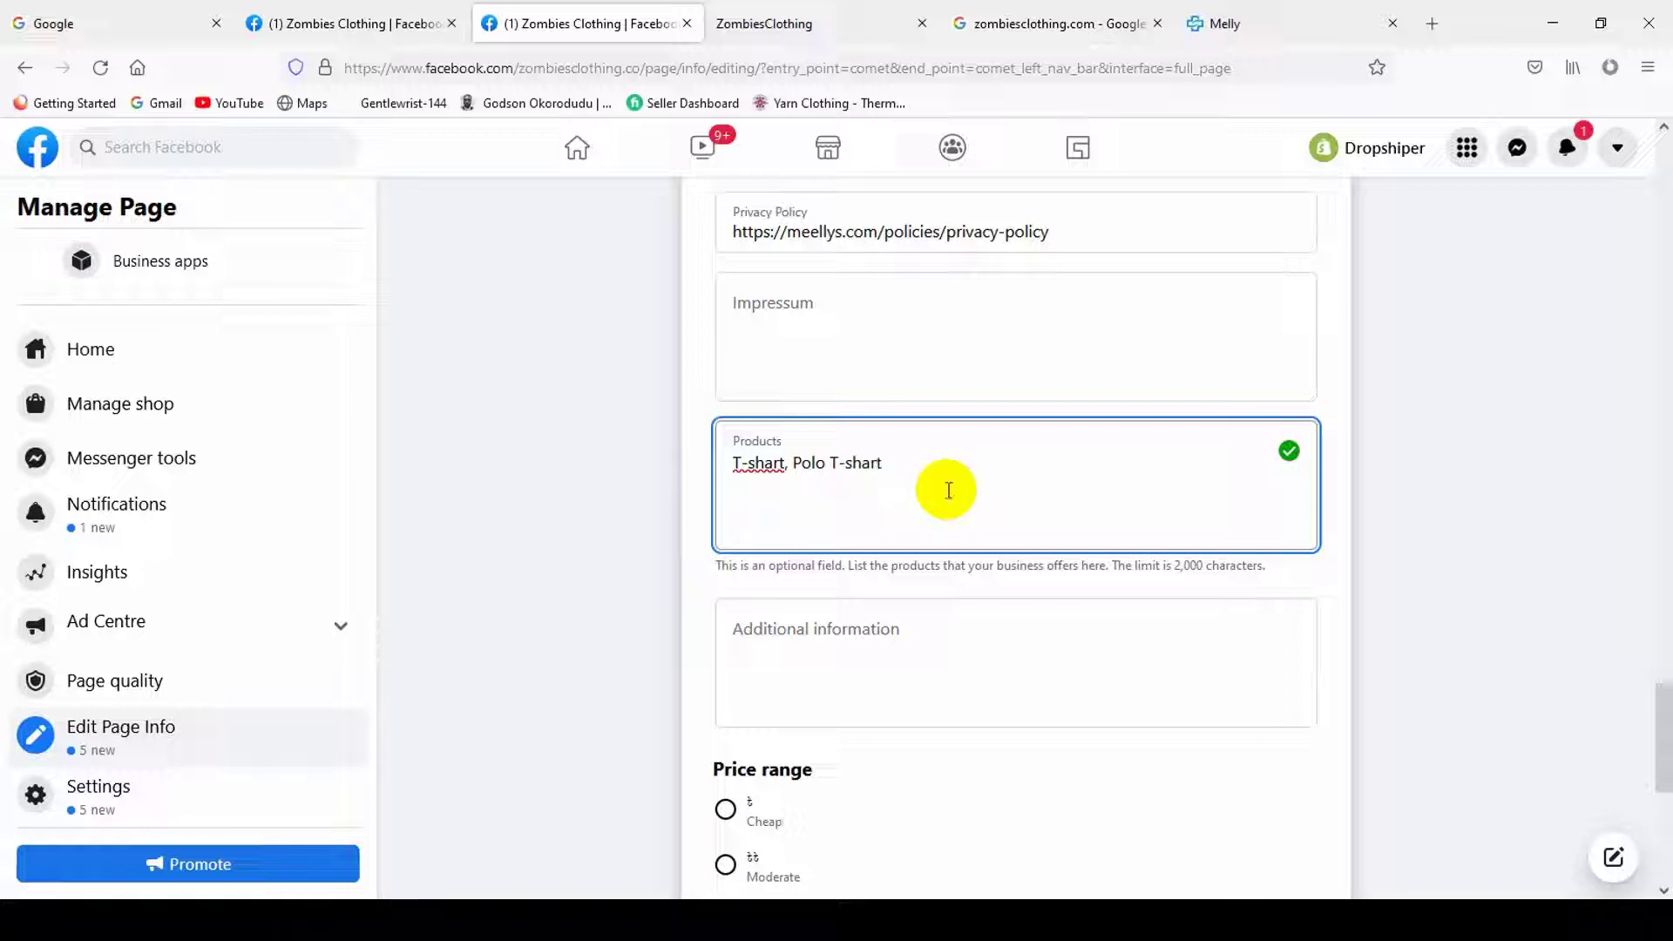
pyautogui.click(1420, 565)
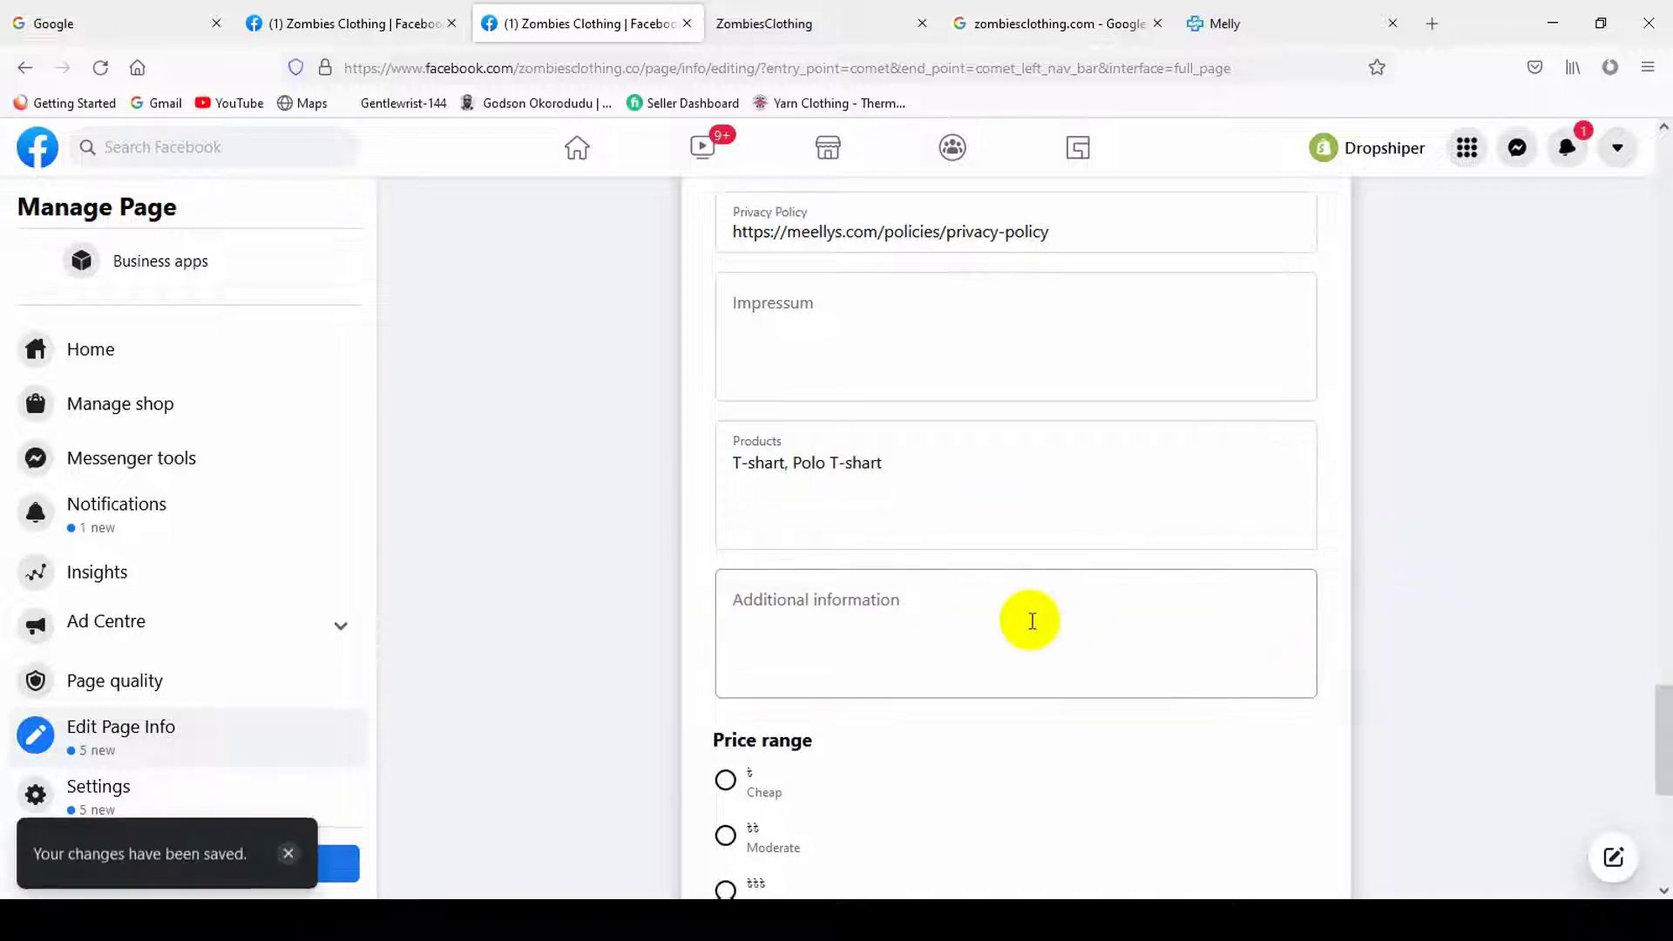
pyautogui.scroll(2, 843, 642)
pyautogui.scroll(-2, 971, 623)
pyautogui.click(821, 310)
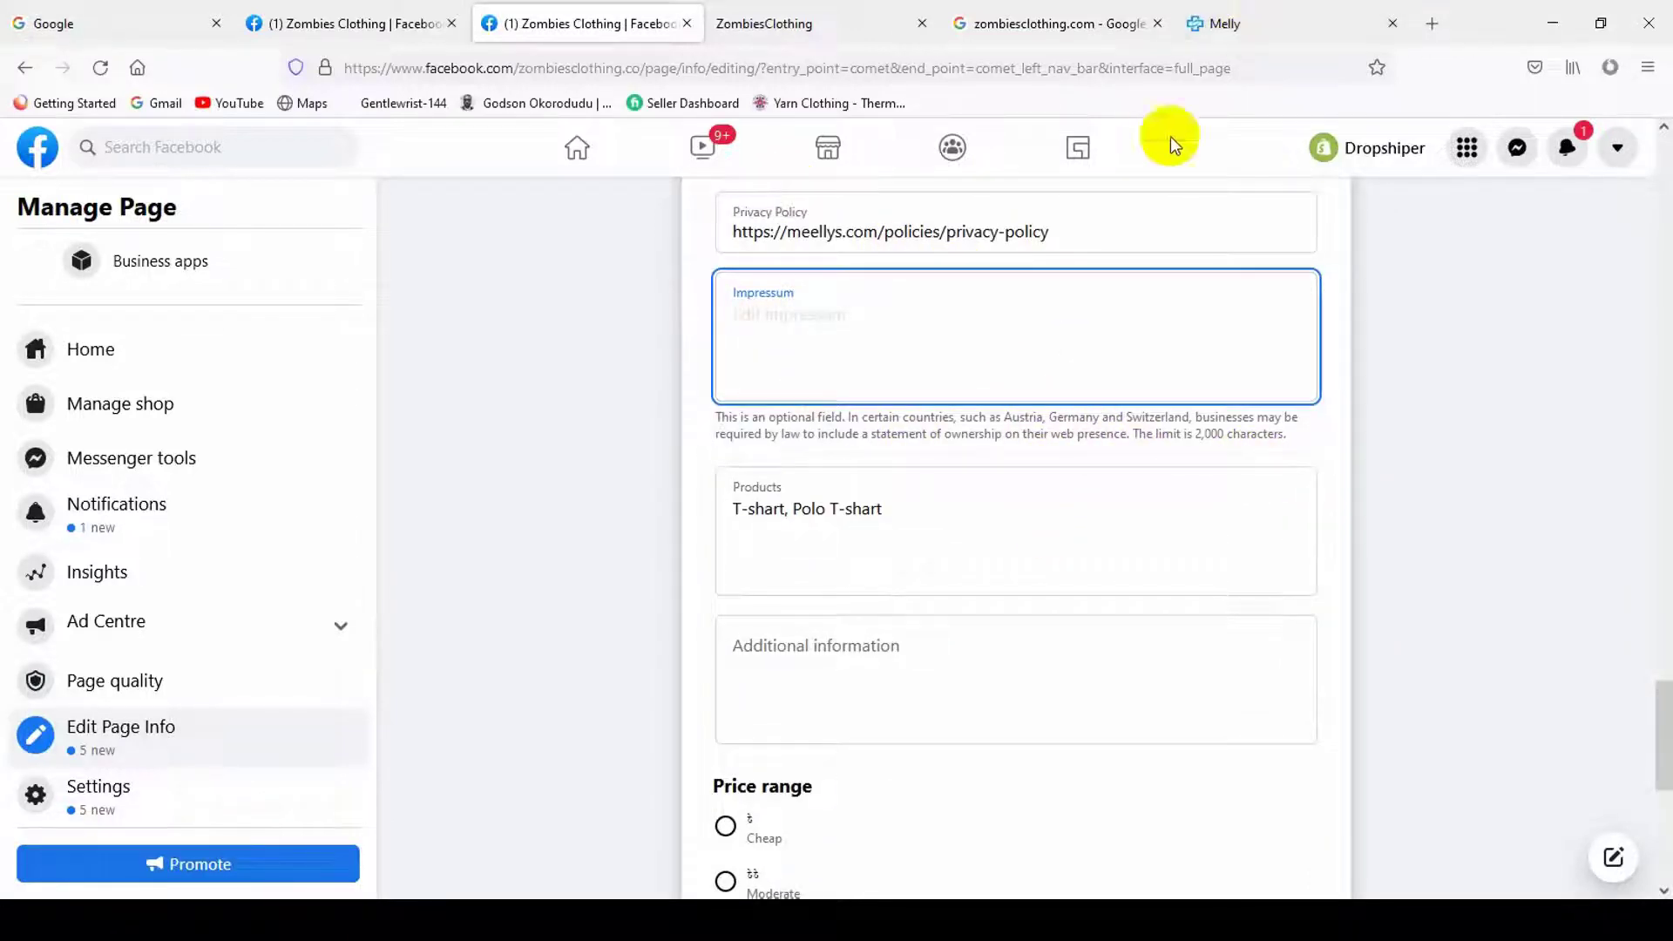
pyautogui.click(1255, 21)
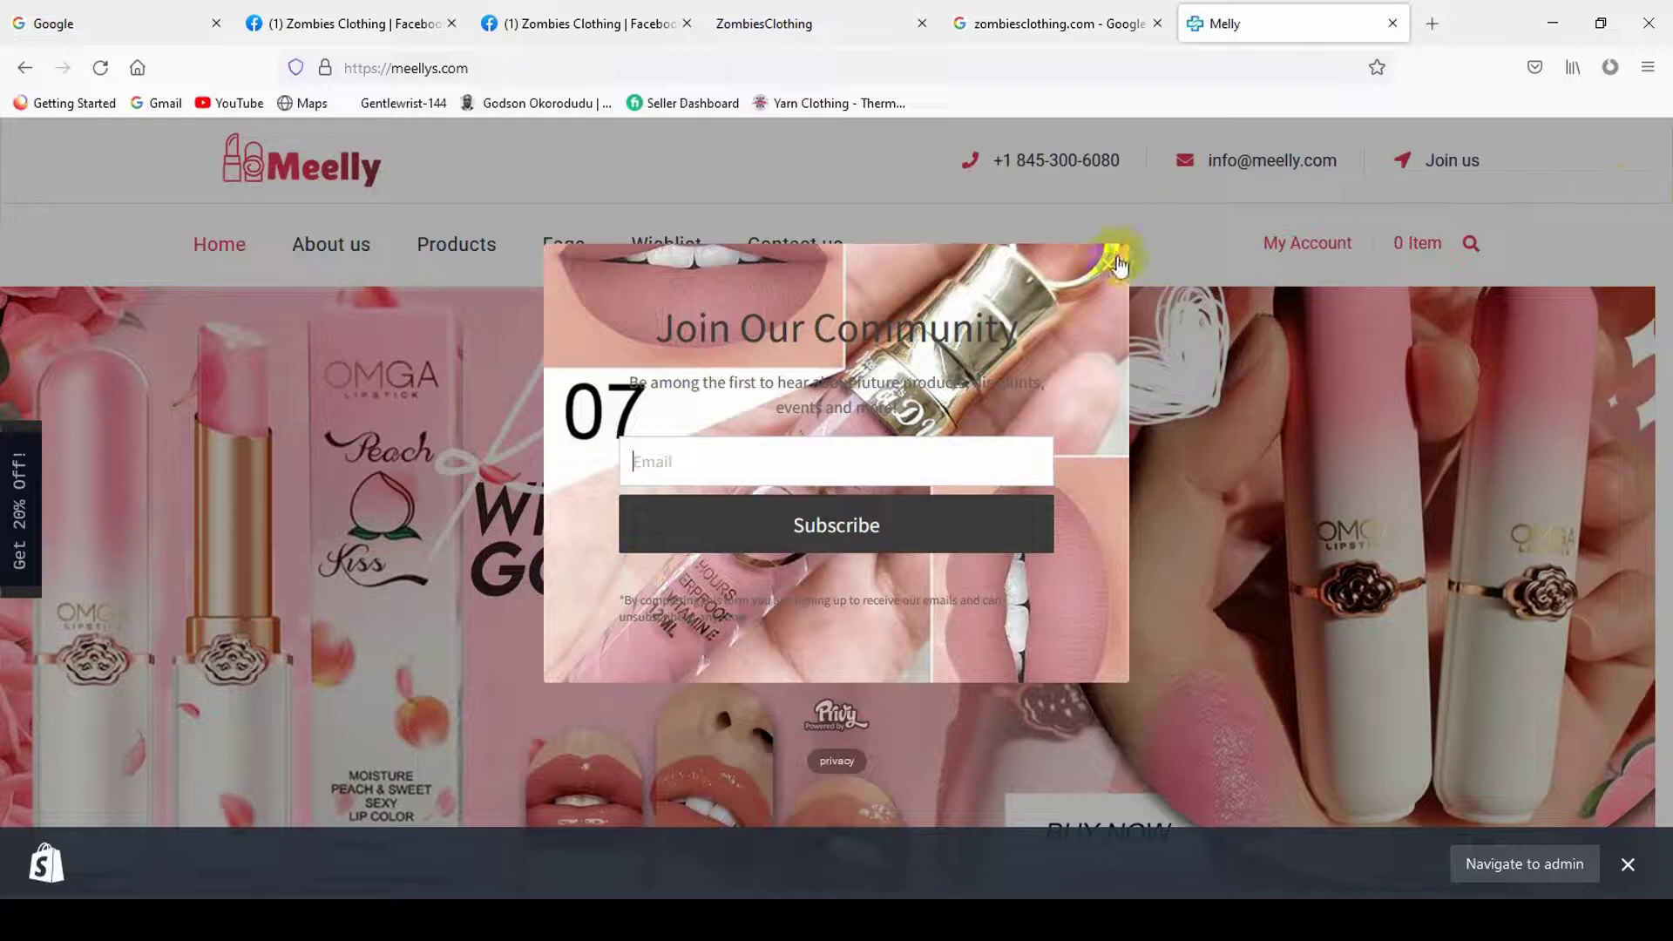
# - Dismiss the Melly popup and Shopify preview bar, then view the About us page
pyautogui.click(1117, 261)
pyautogui.moveTo(1654, 279); pyautogui.dragTo(1655, 710)
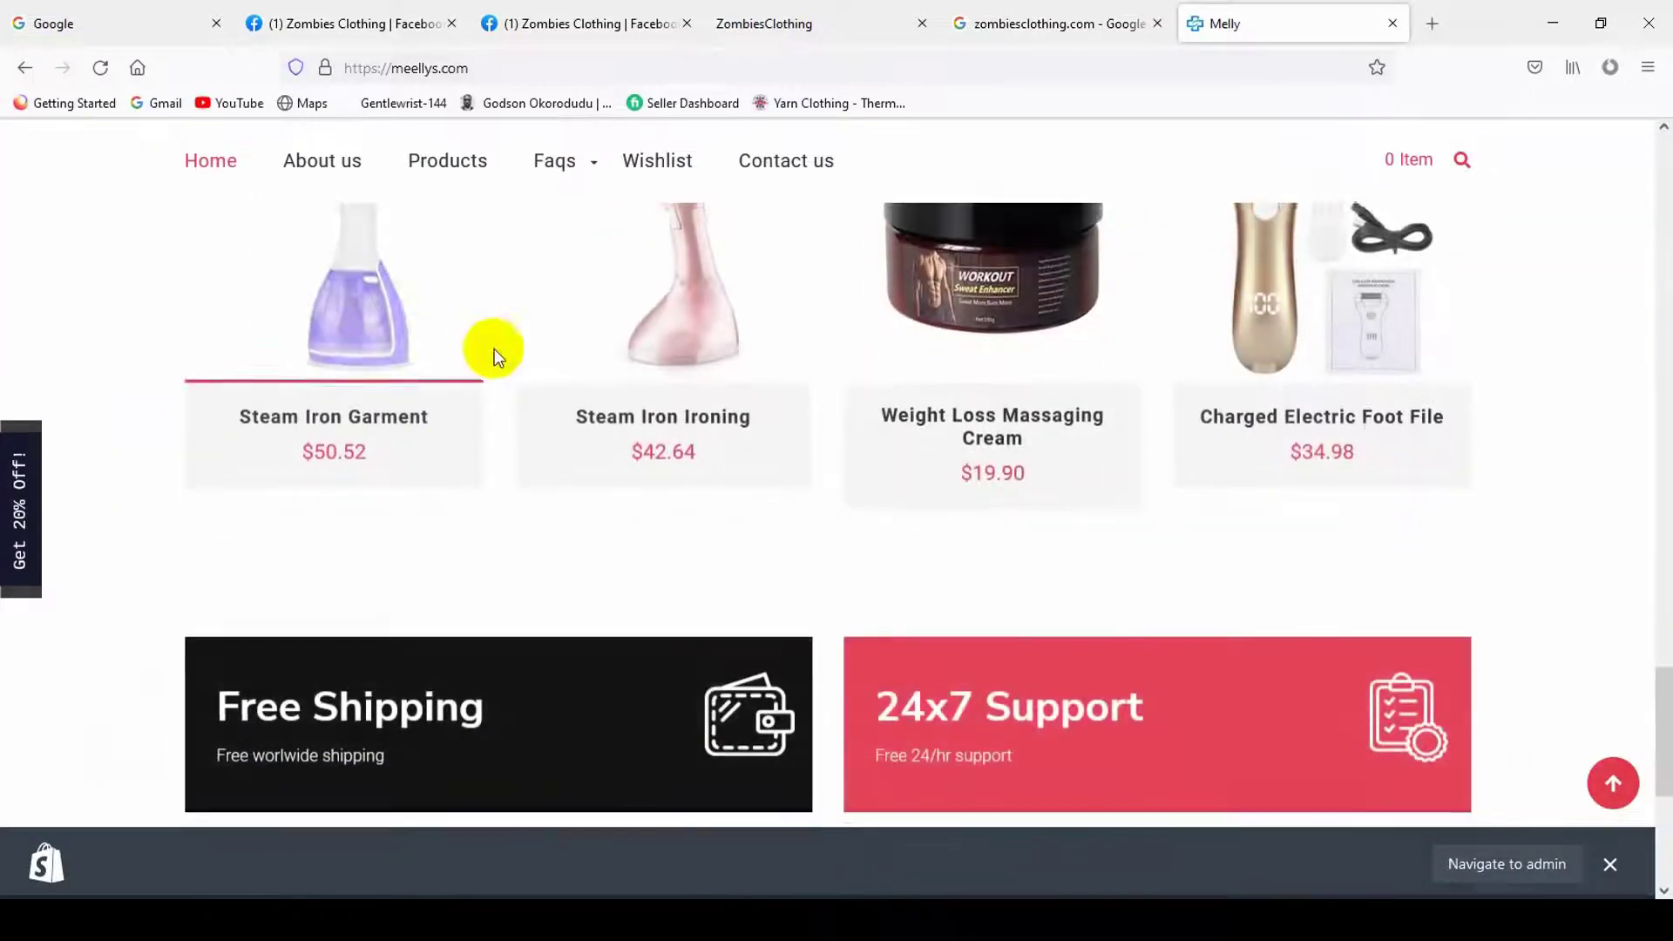
pyautogui.scroll(-5, 688, 614)
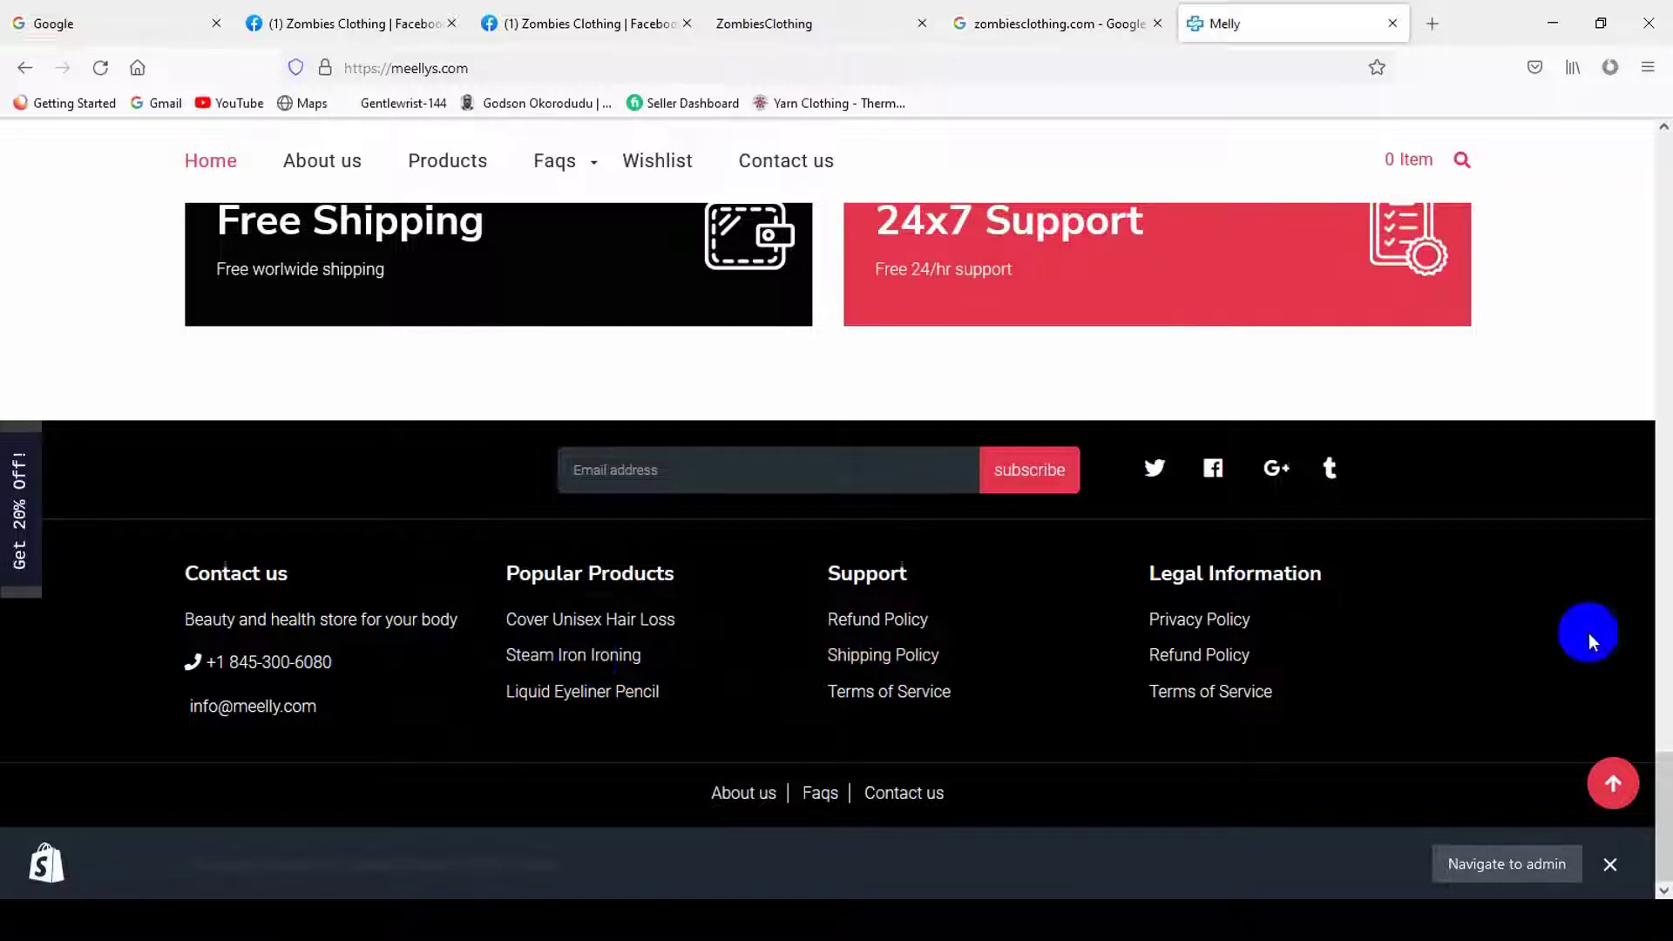
pyautogui.click(1610, 863)
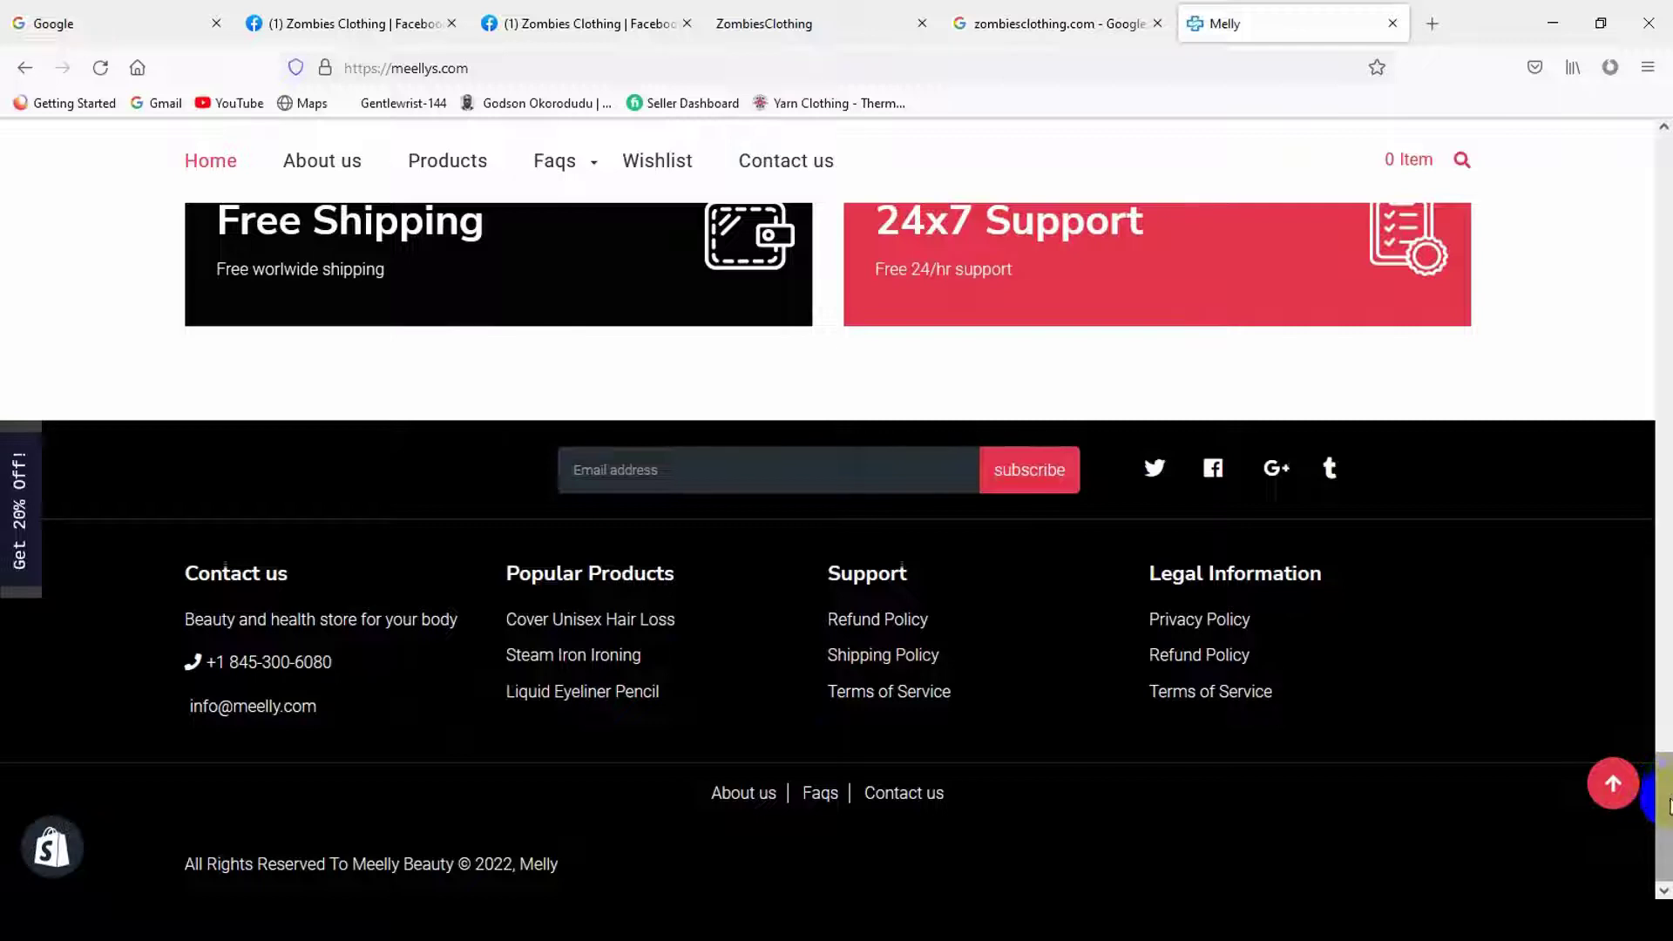
pyautogui.click(720, 794)
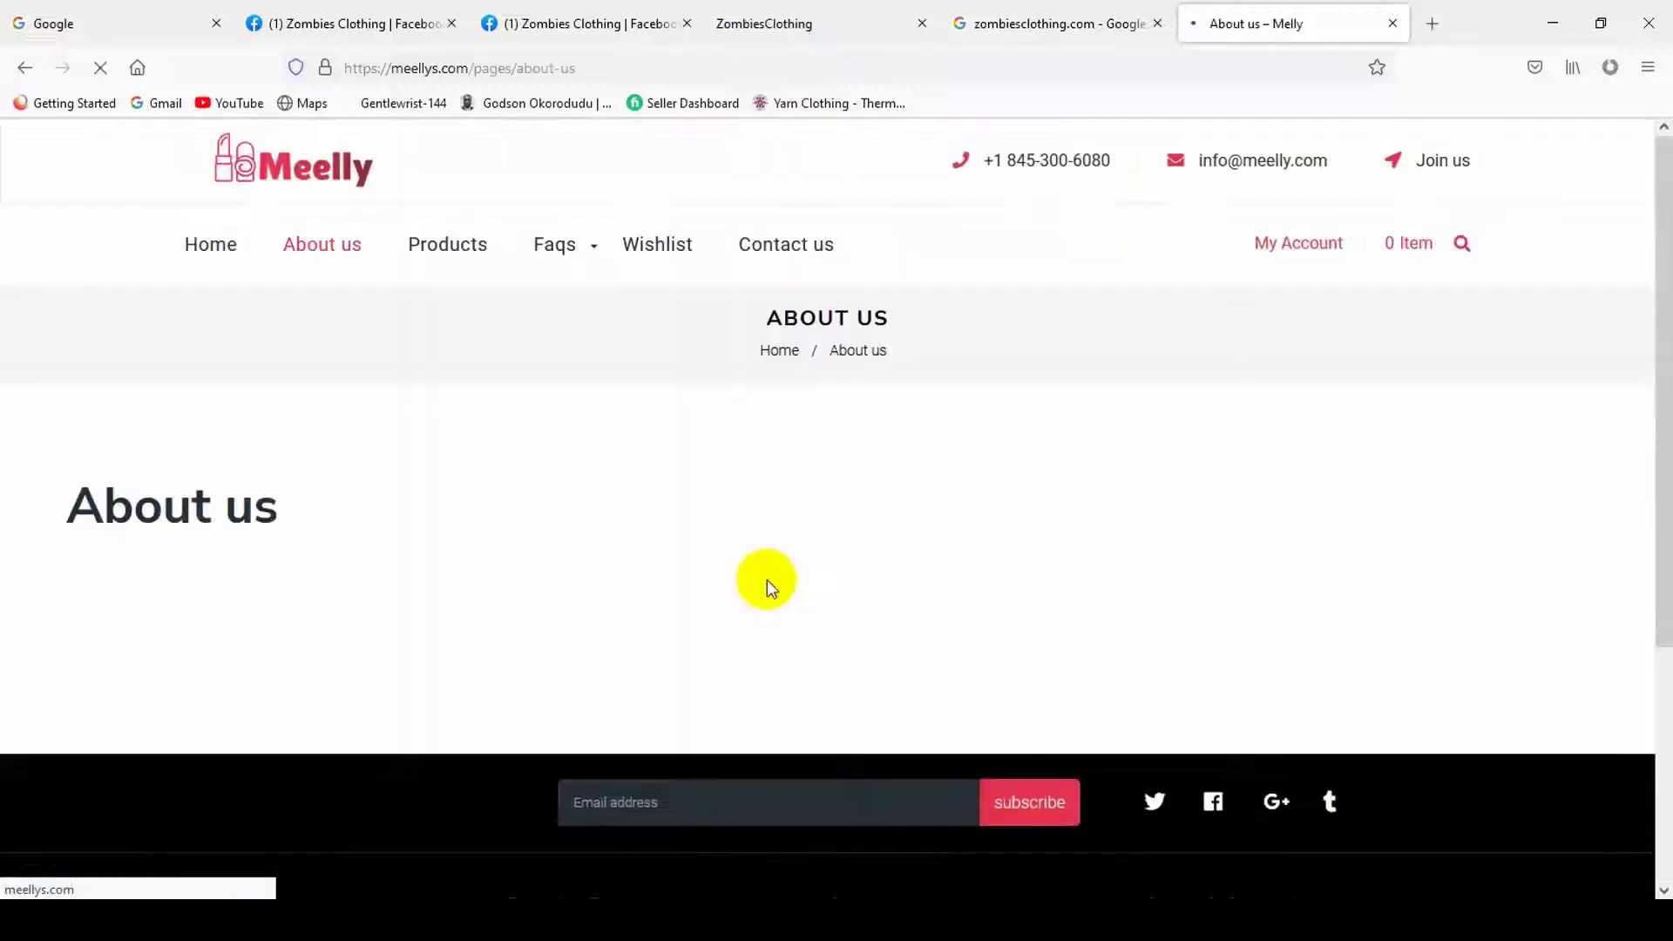
pyautogui.scroll(-2, 534, 530)
pyautogui.scroll(2, 774, 584)
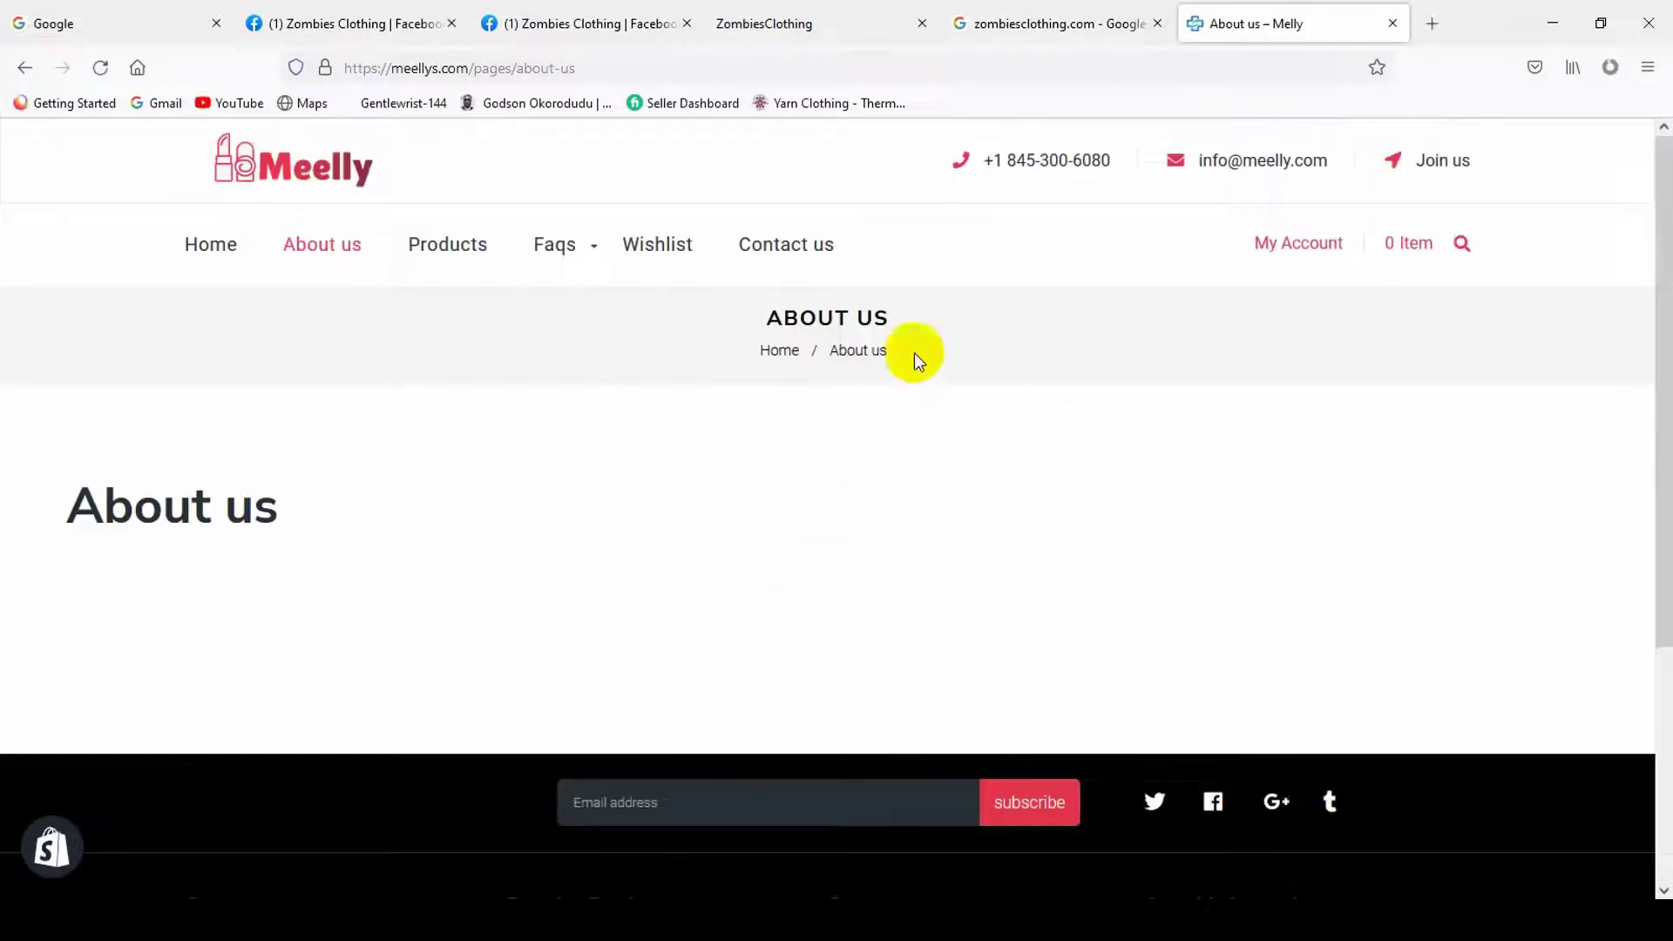
# - Return through the tabs to the Facebook Edit Page Info form
pyautogui.click(1057, 23)
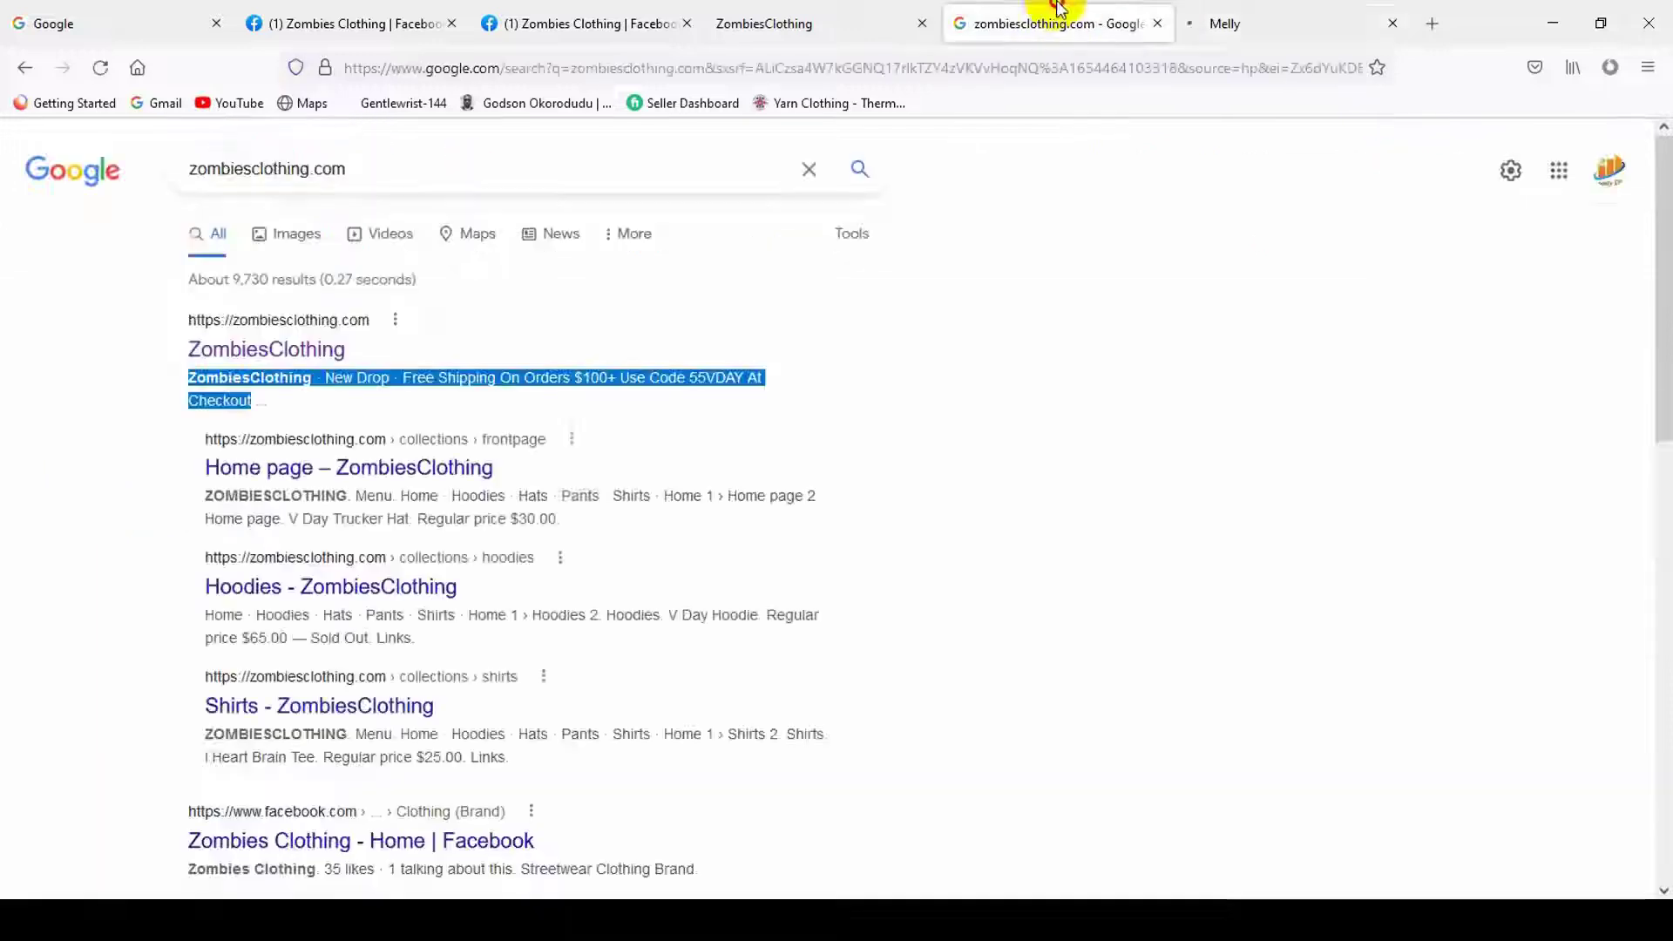
pyautogui.click(906, 22)
pyautogui.click(646, 21)
# - Copy the page description into the Impressum field and set the price range to Splurge ($$$$)
pyautogui.scroll(15, 925, 465)
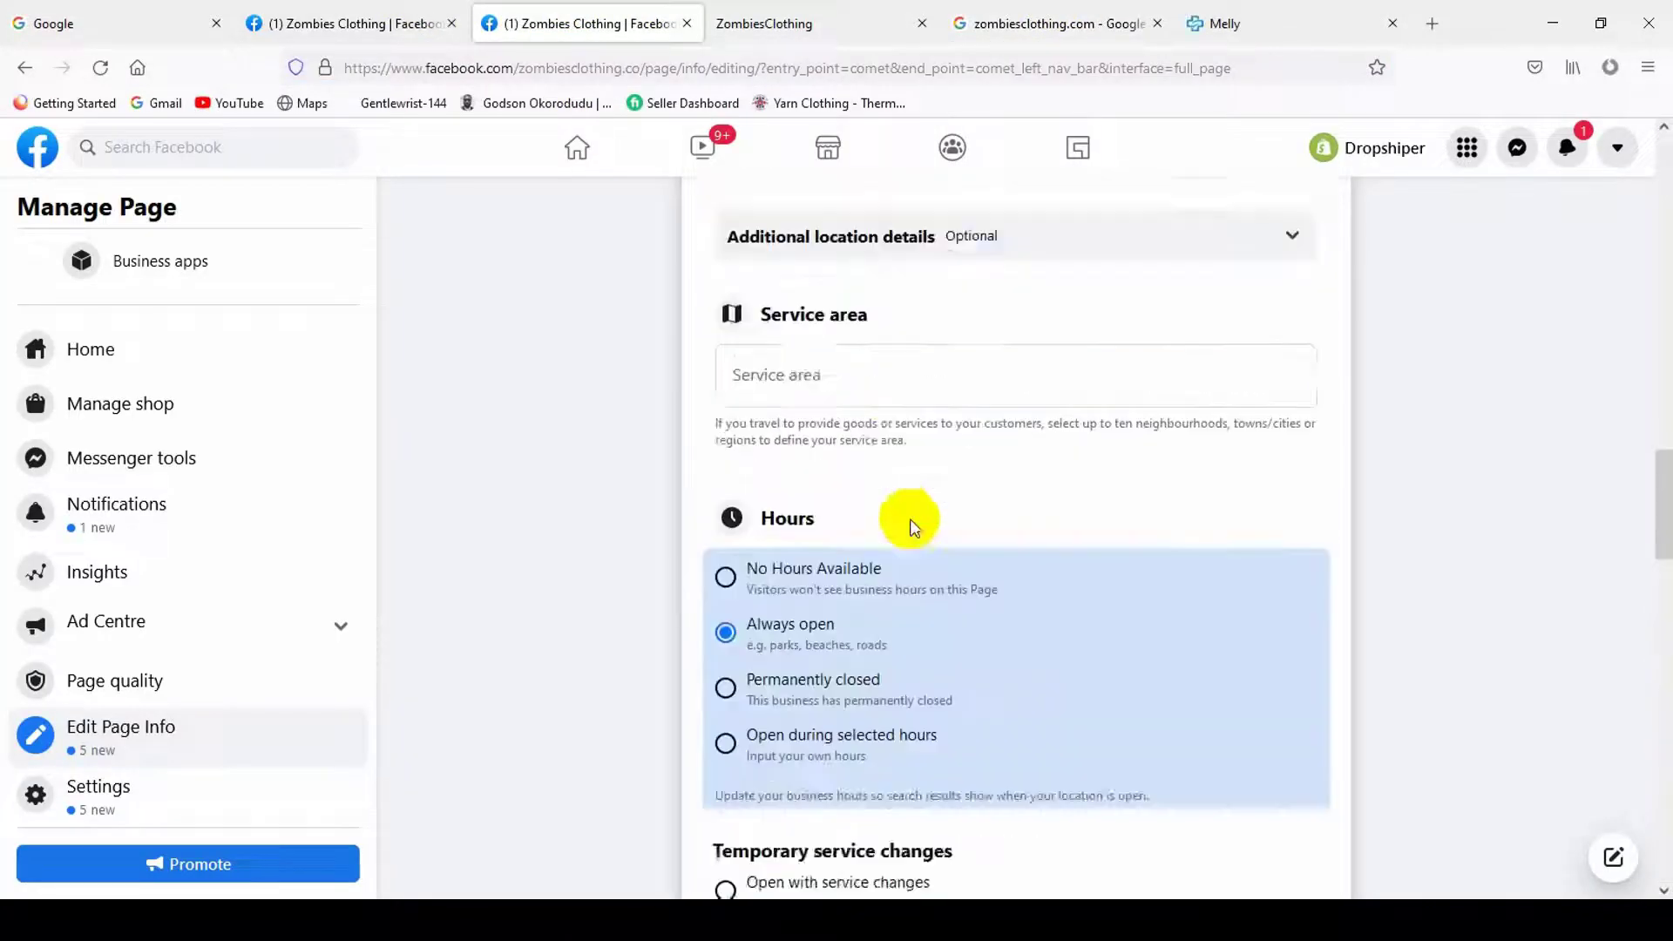
pyautogui.scroll(5, 945, 418)
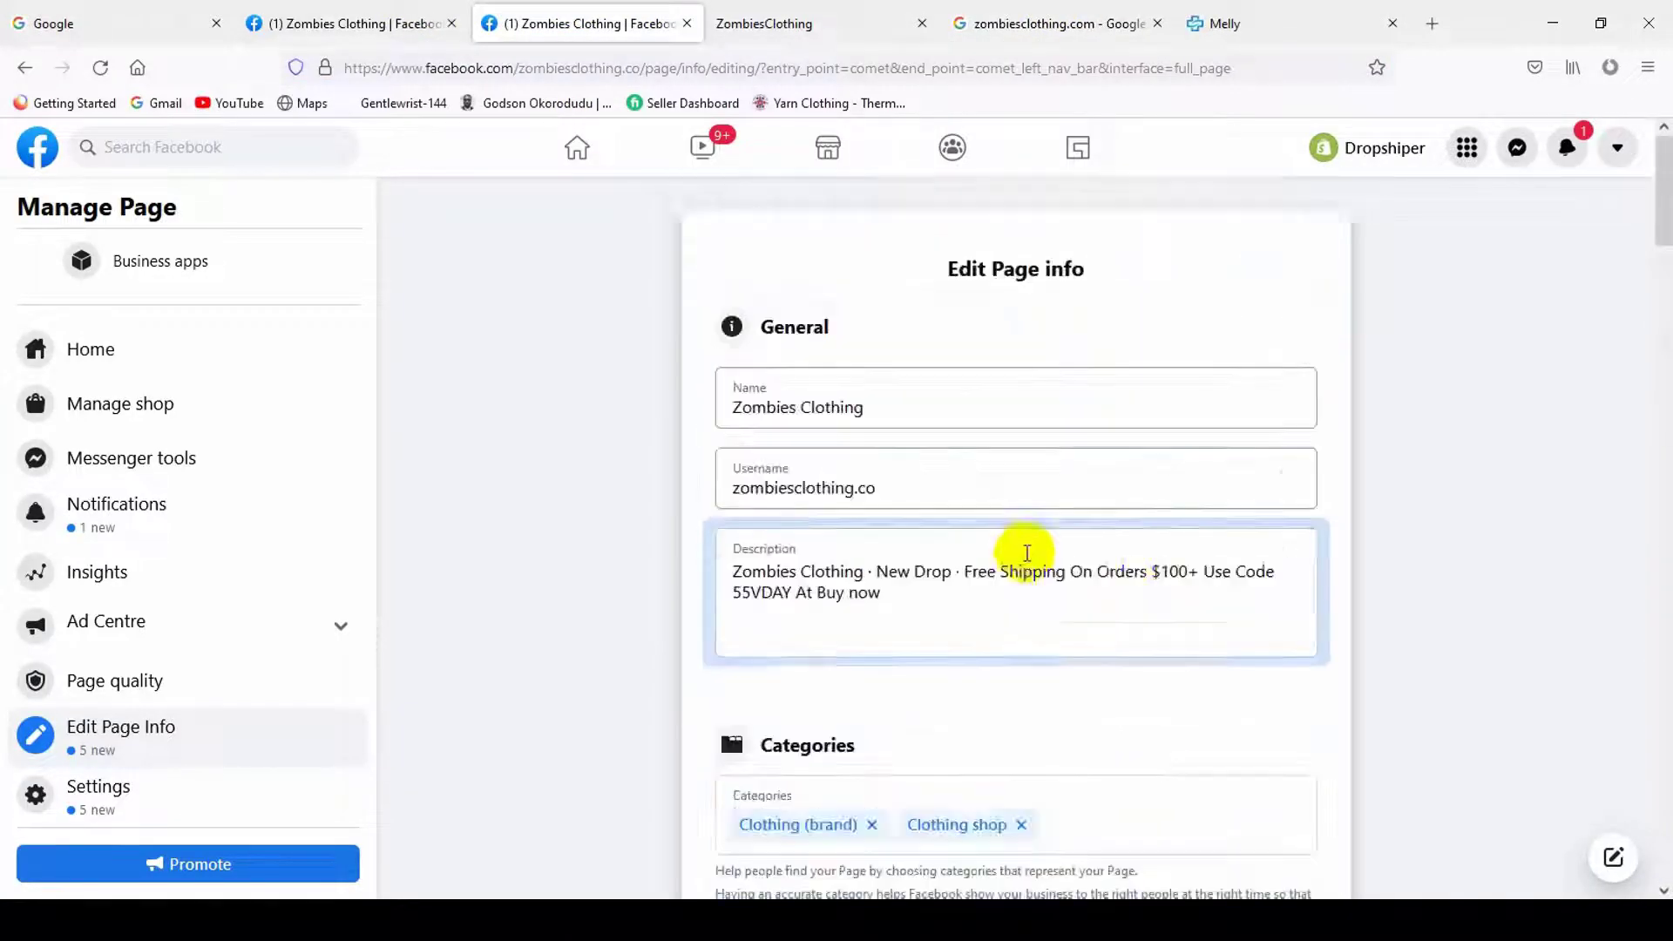
pyautogui.click(1027, 567)
pyautogui.hotkey('ctrl', 'a')
pyautogui.hotkey('ctrl', 'c')
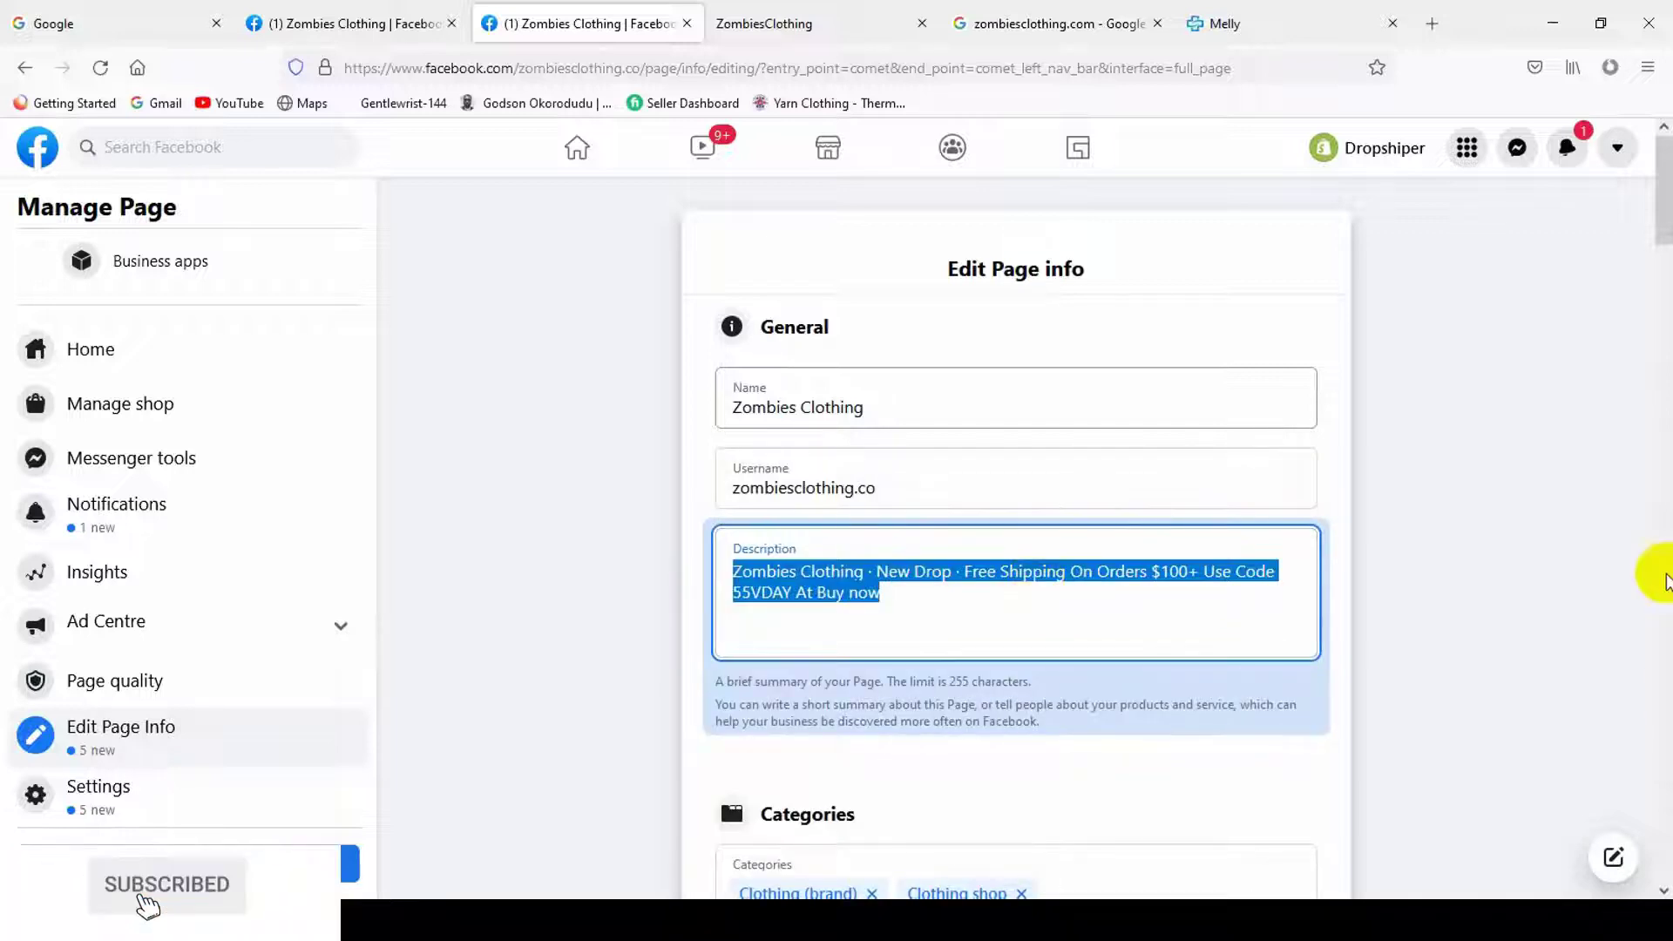
pyautogui.scroll(-20, 1650, 562)
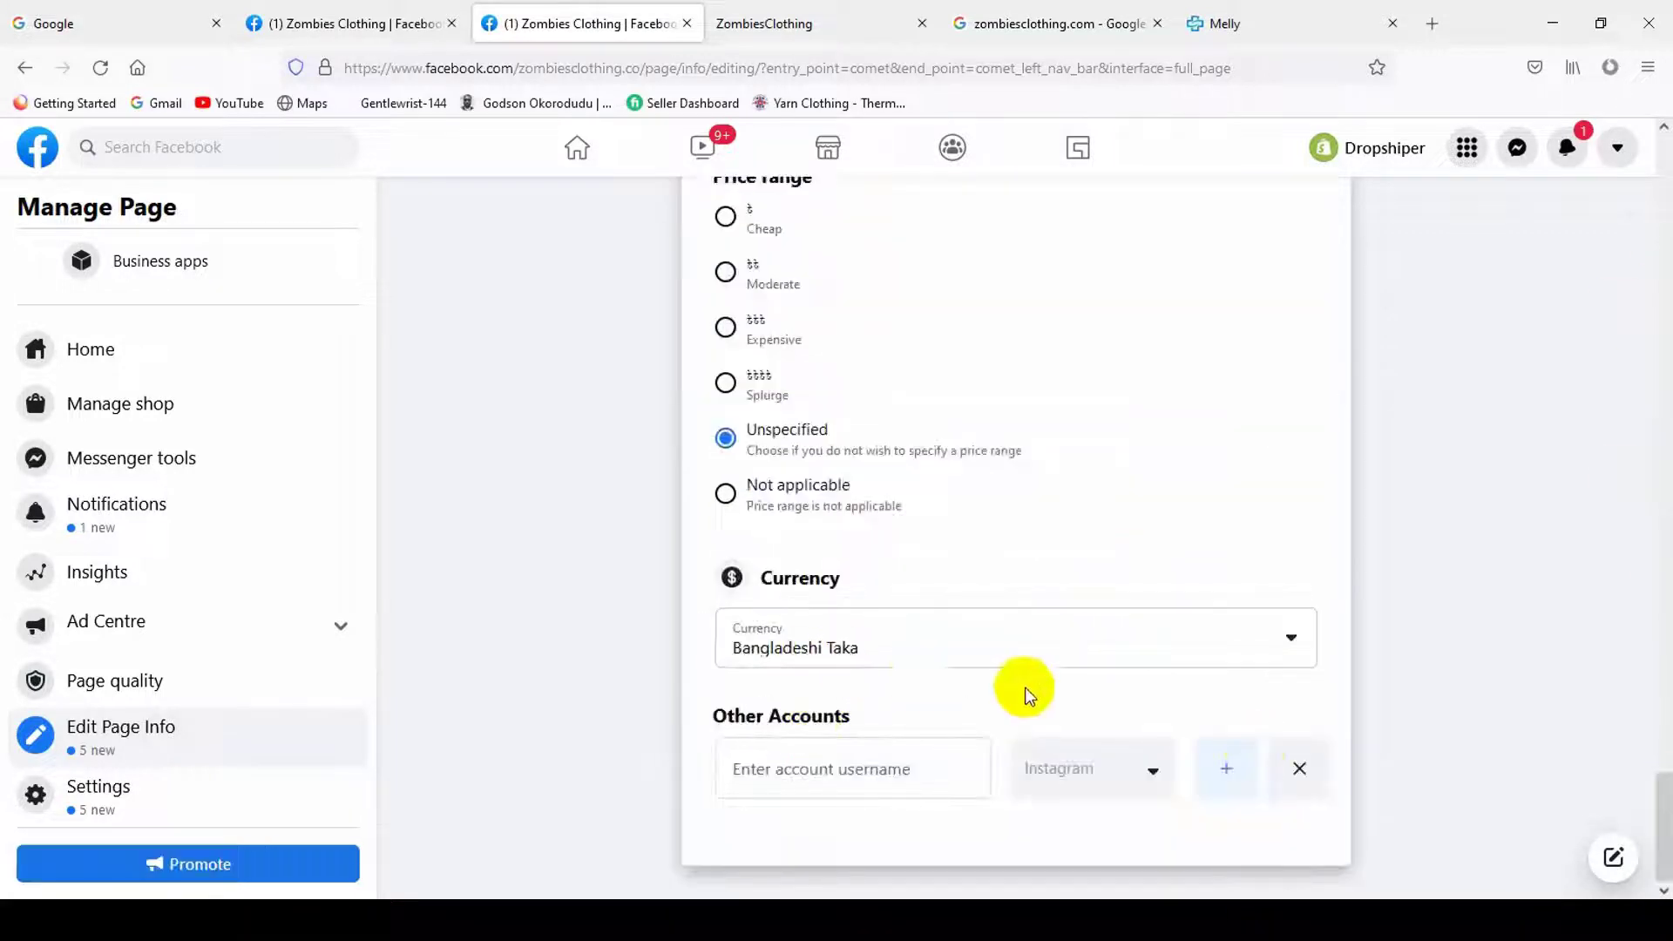
pyautogui.scroll(6, 993, 684)
pyautogui.click(802, 433)
pyautogui.hotkey('ctrl', 'v')
pyautogui.scroll(-3, 1291, 692)
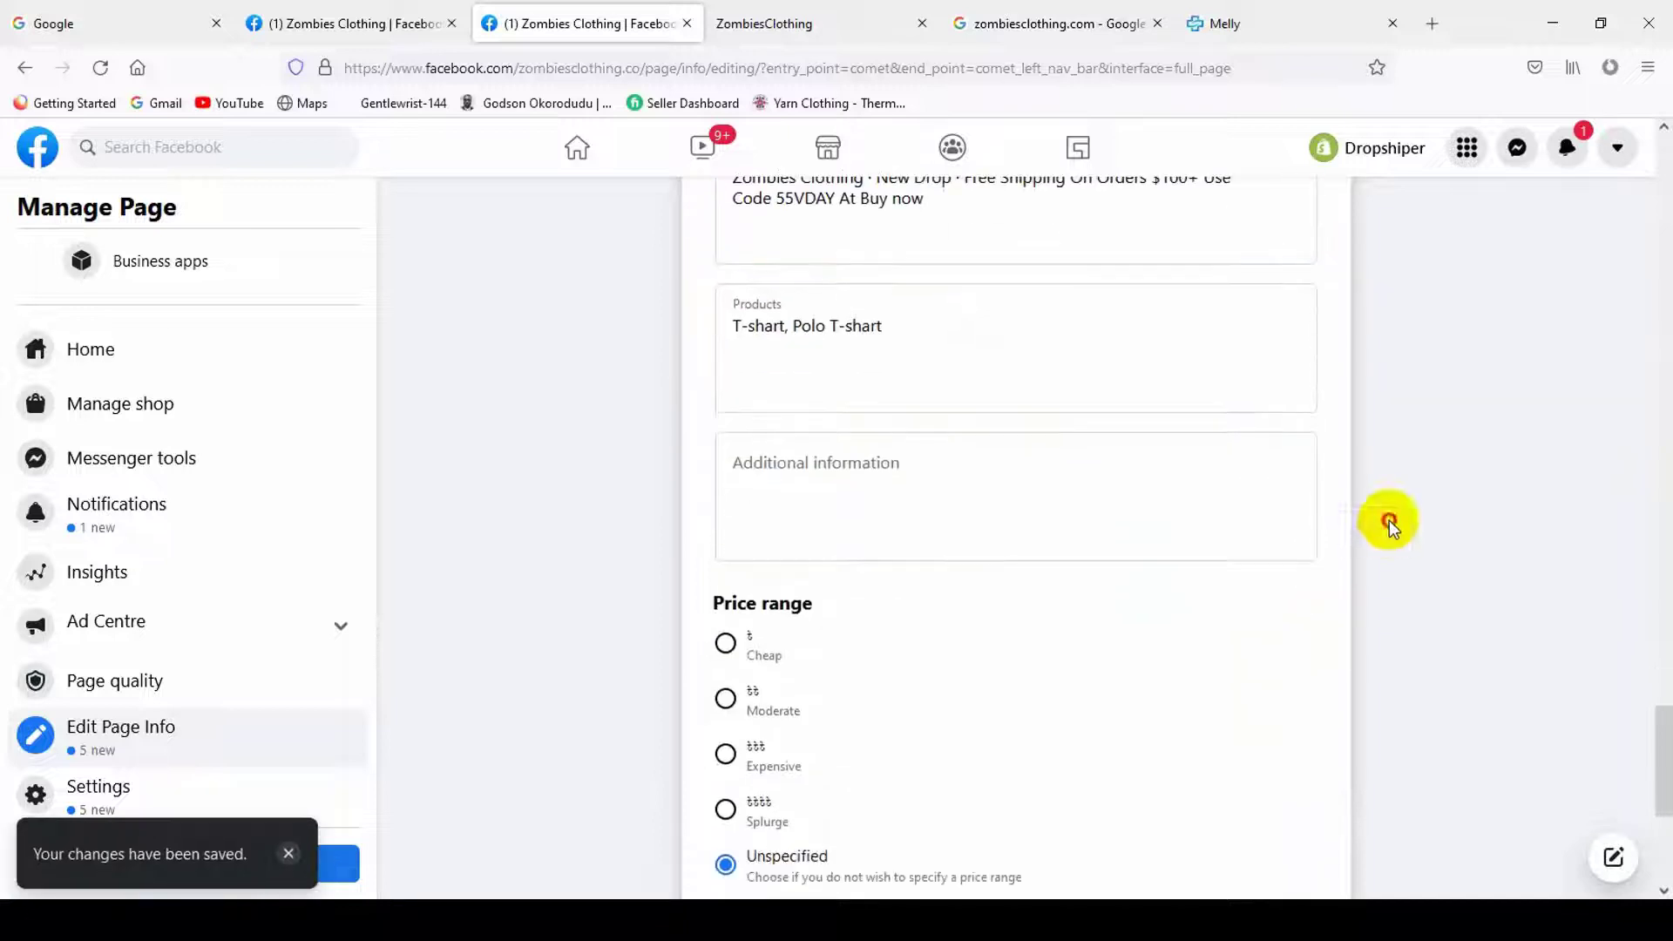
pyautogui.click(886, 482)
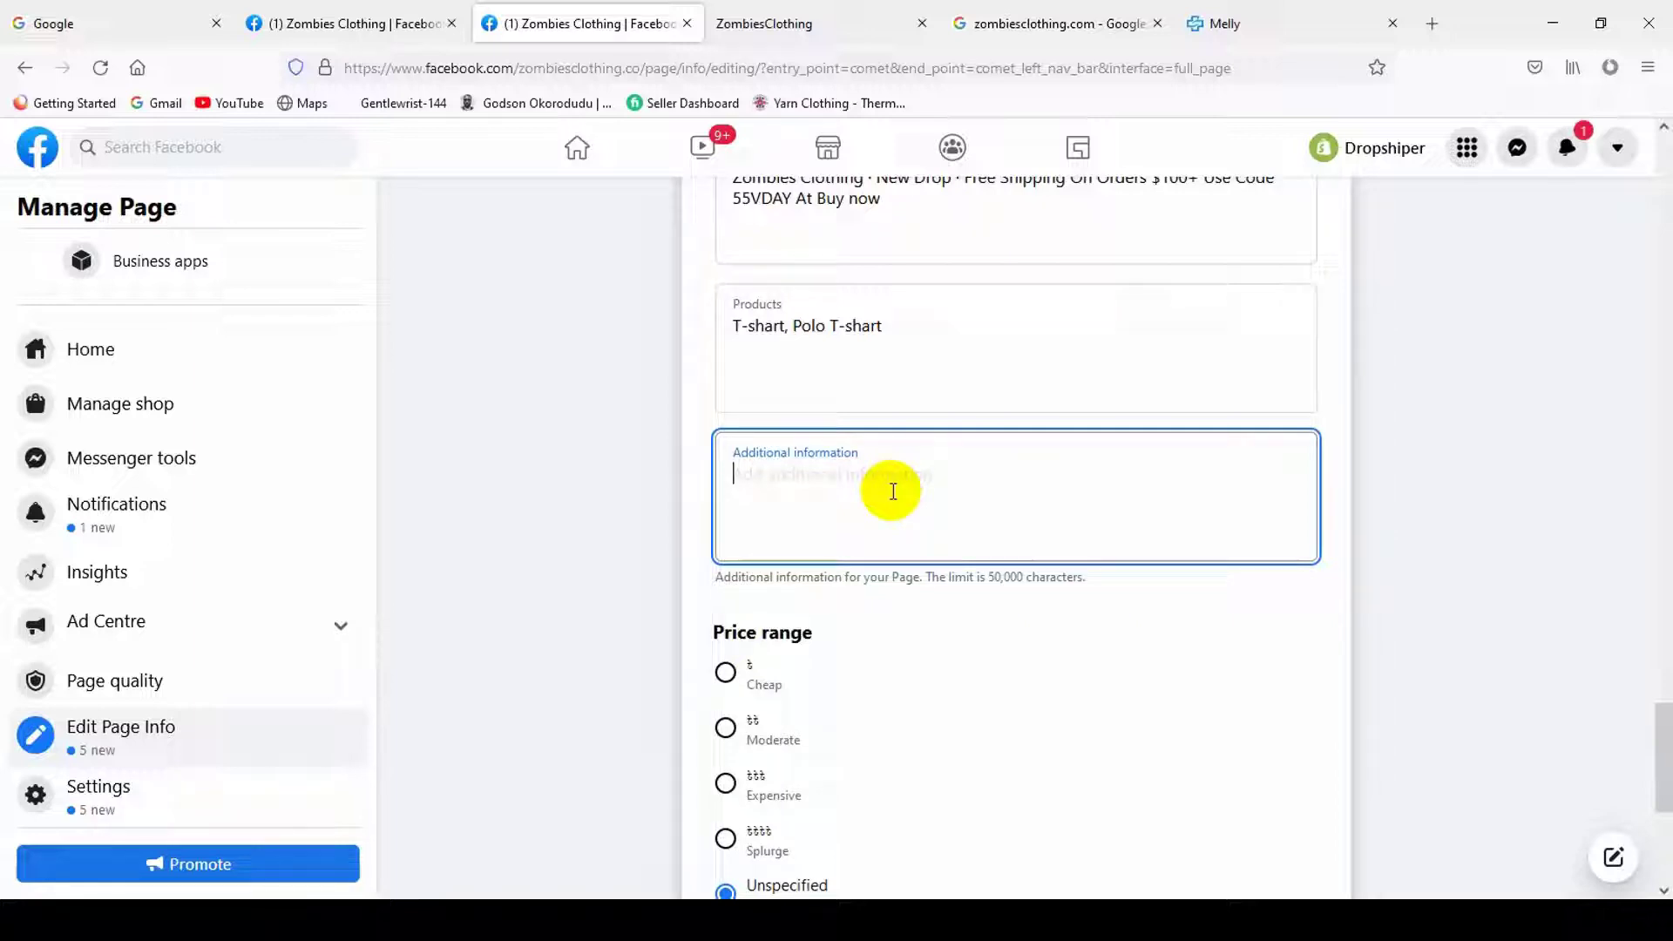
pyautogui.scroll(-5, 941, 436)
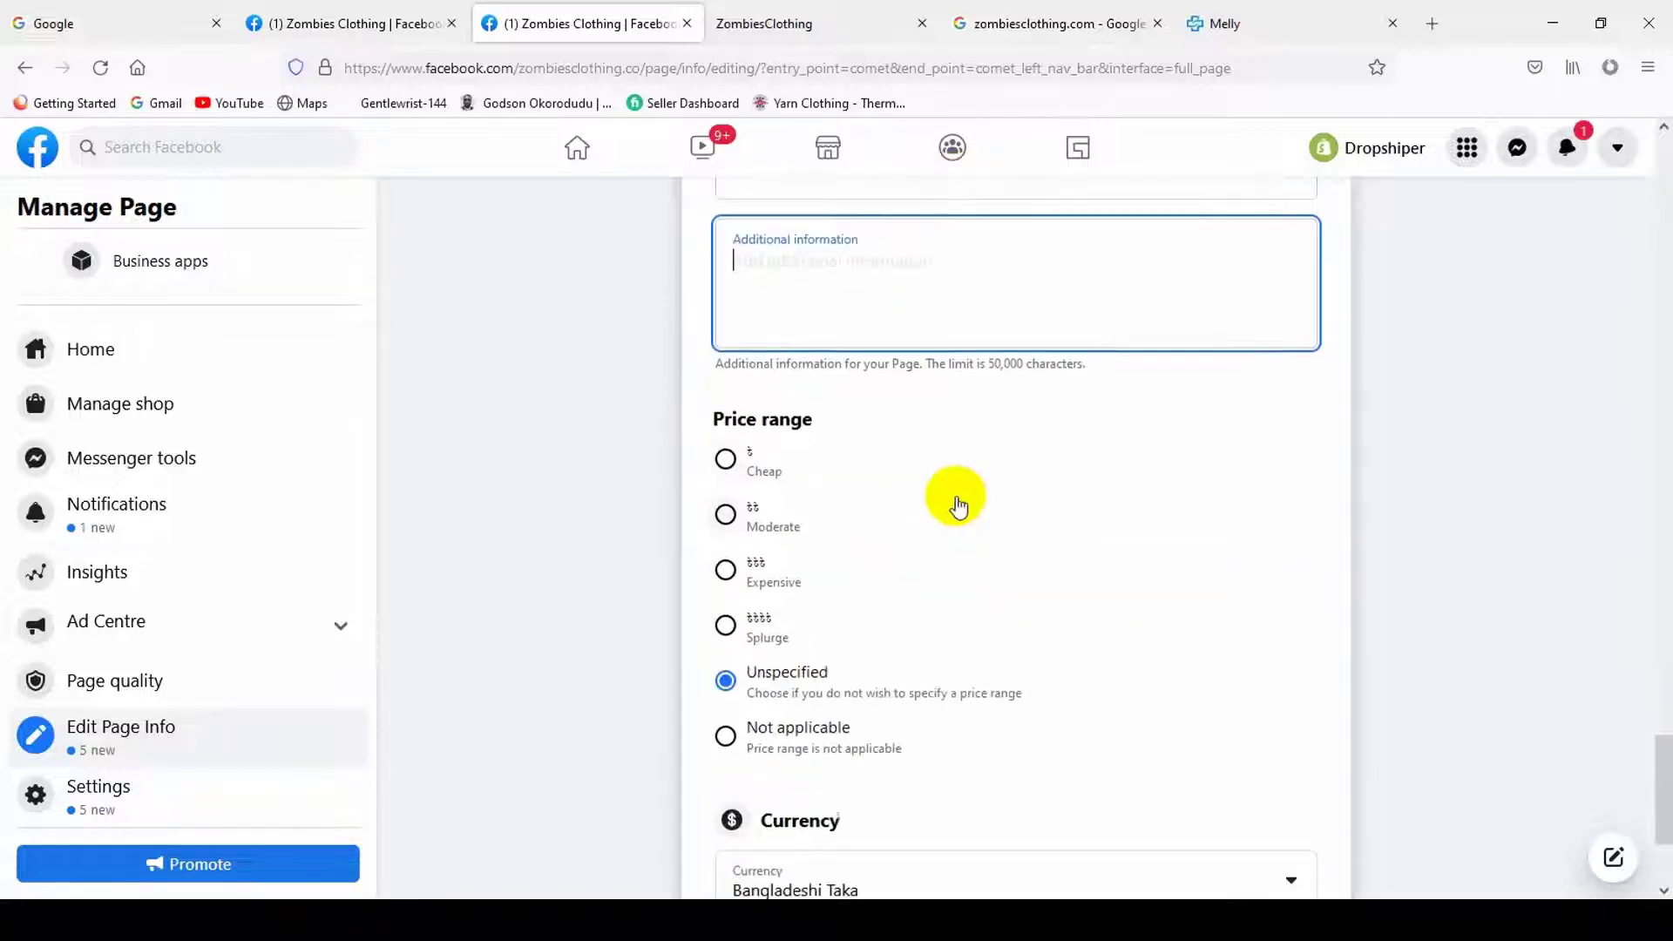
pyautogui.scroll(-1, 767, 409)
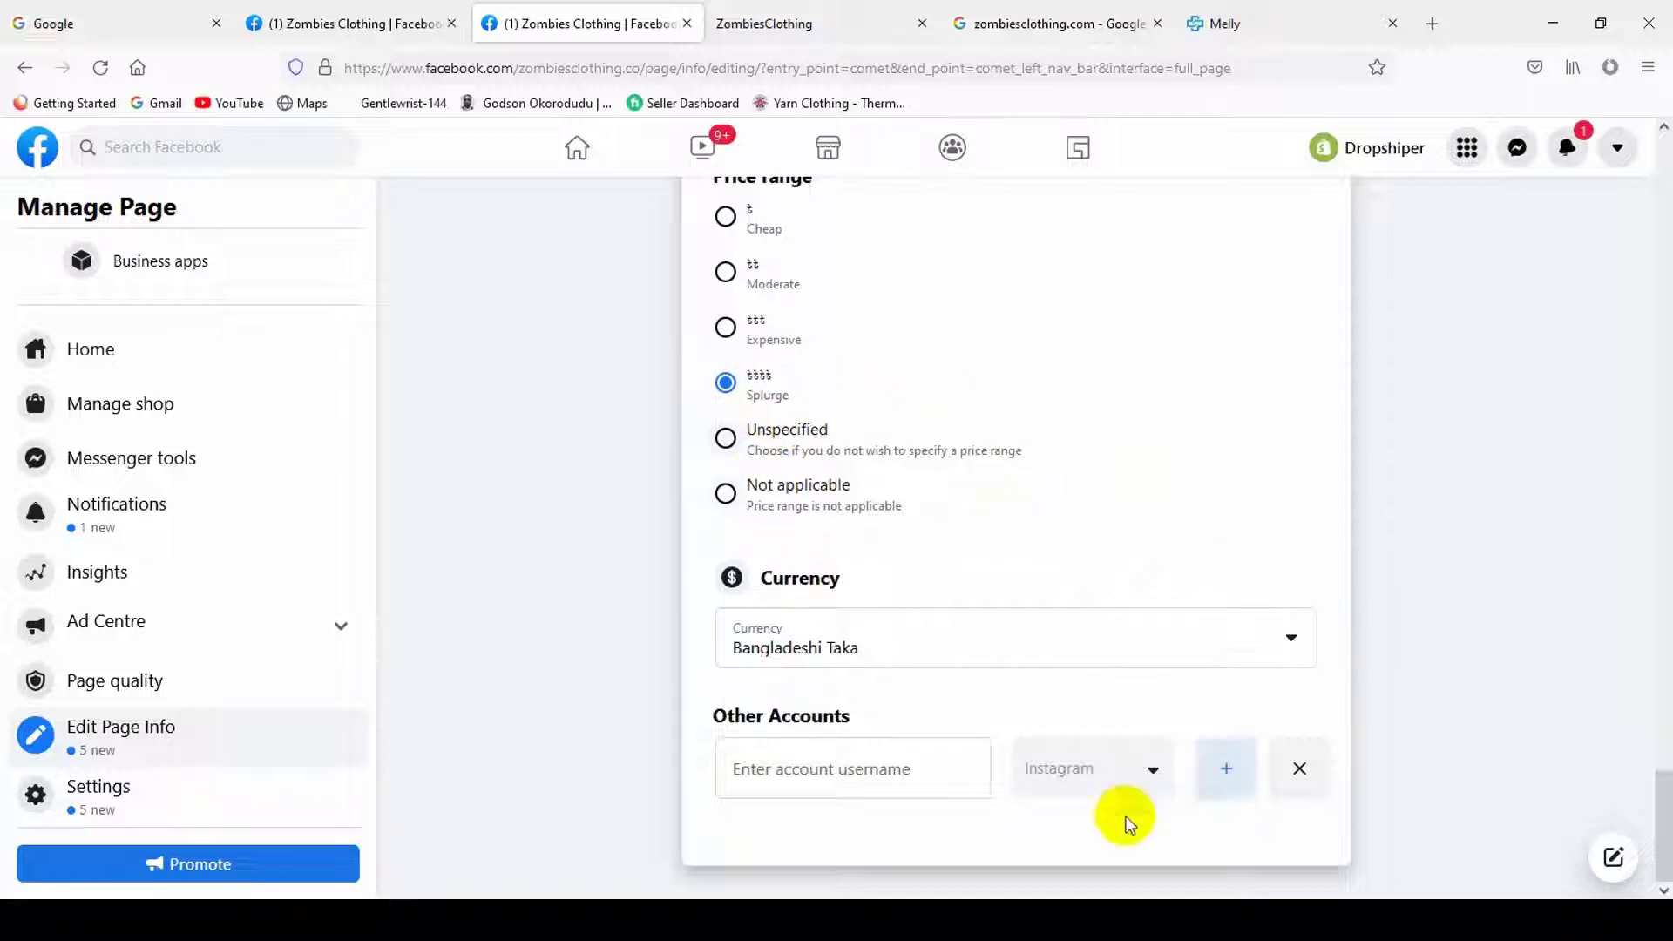
pyautogui.click(784, 340)
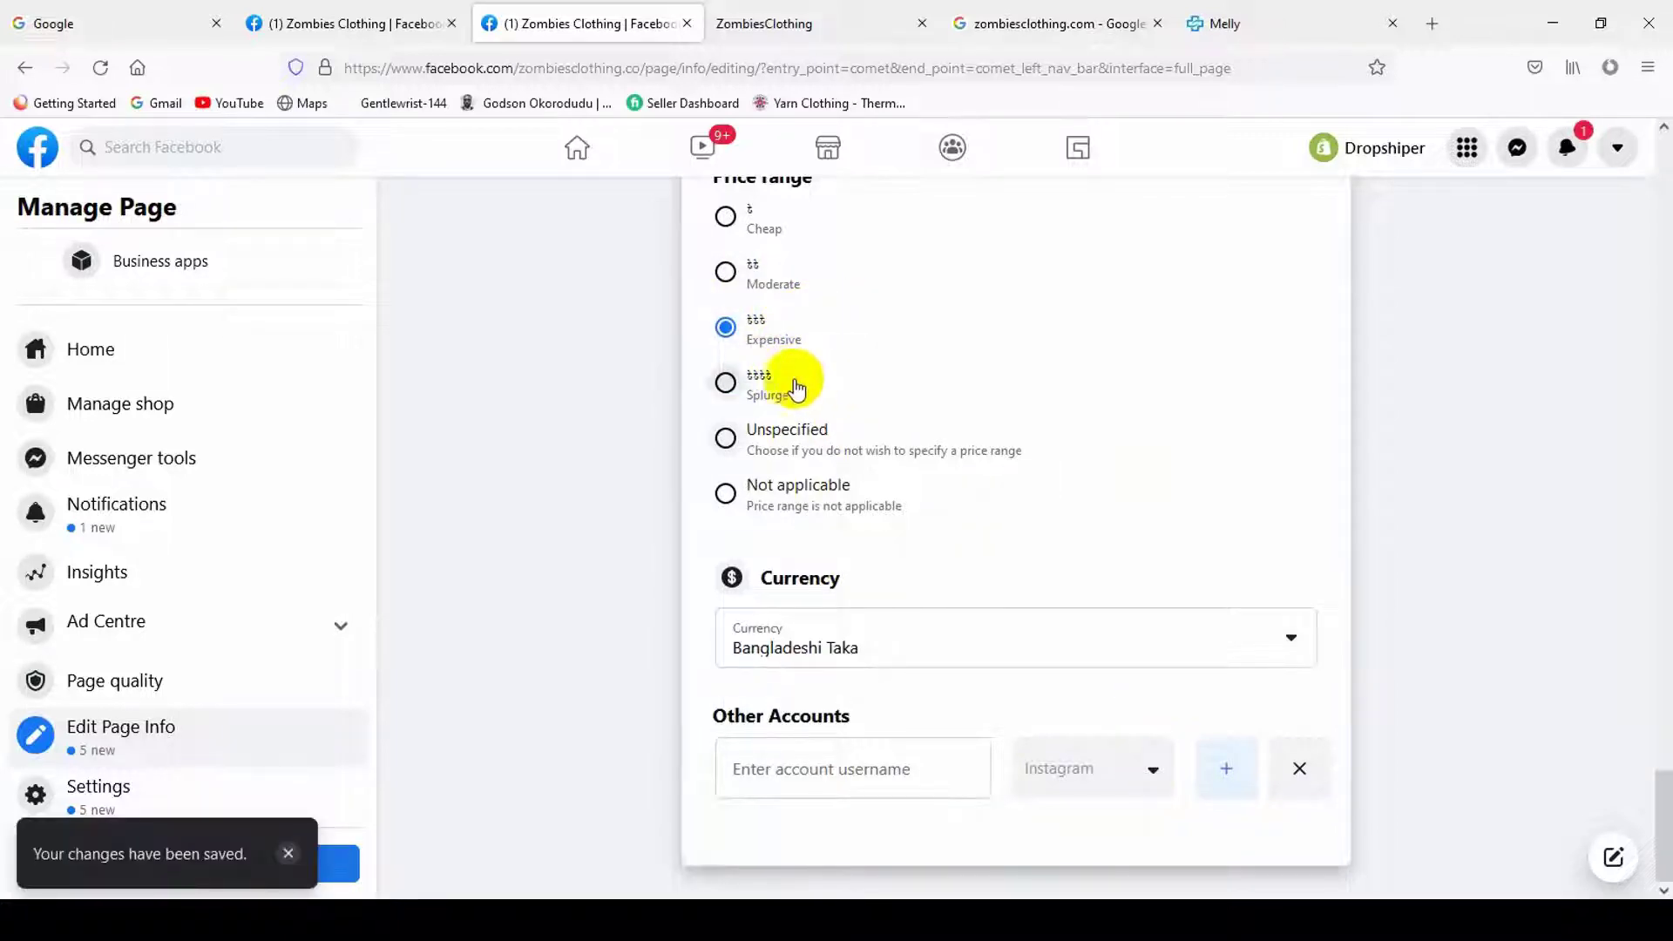
pyautogui.click(796, 388)
pyautogui.scroll(1, 799, 298)
pyautogui.click(821, 320)
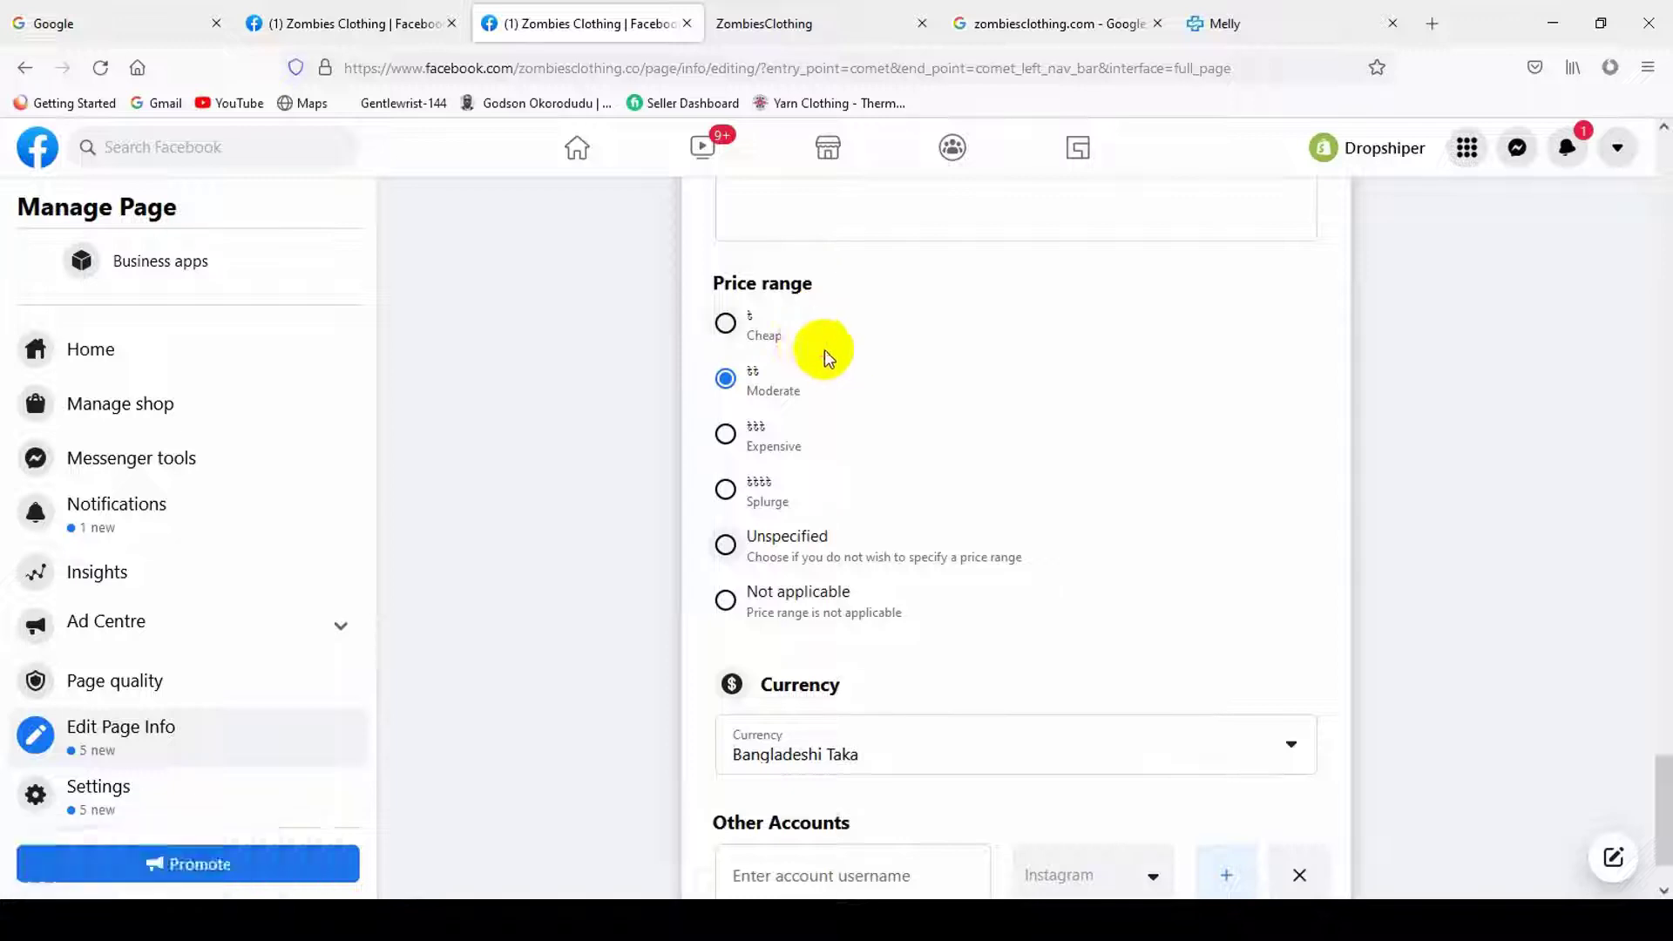
pyautogui.scroll(-1, 863, 415)
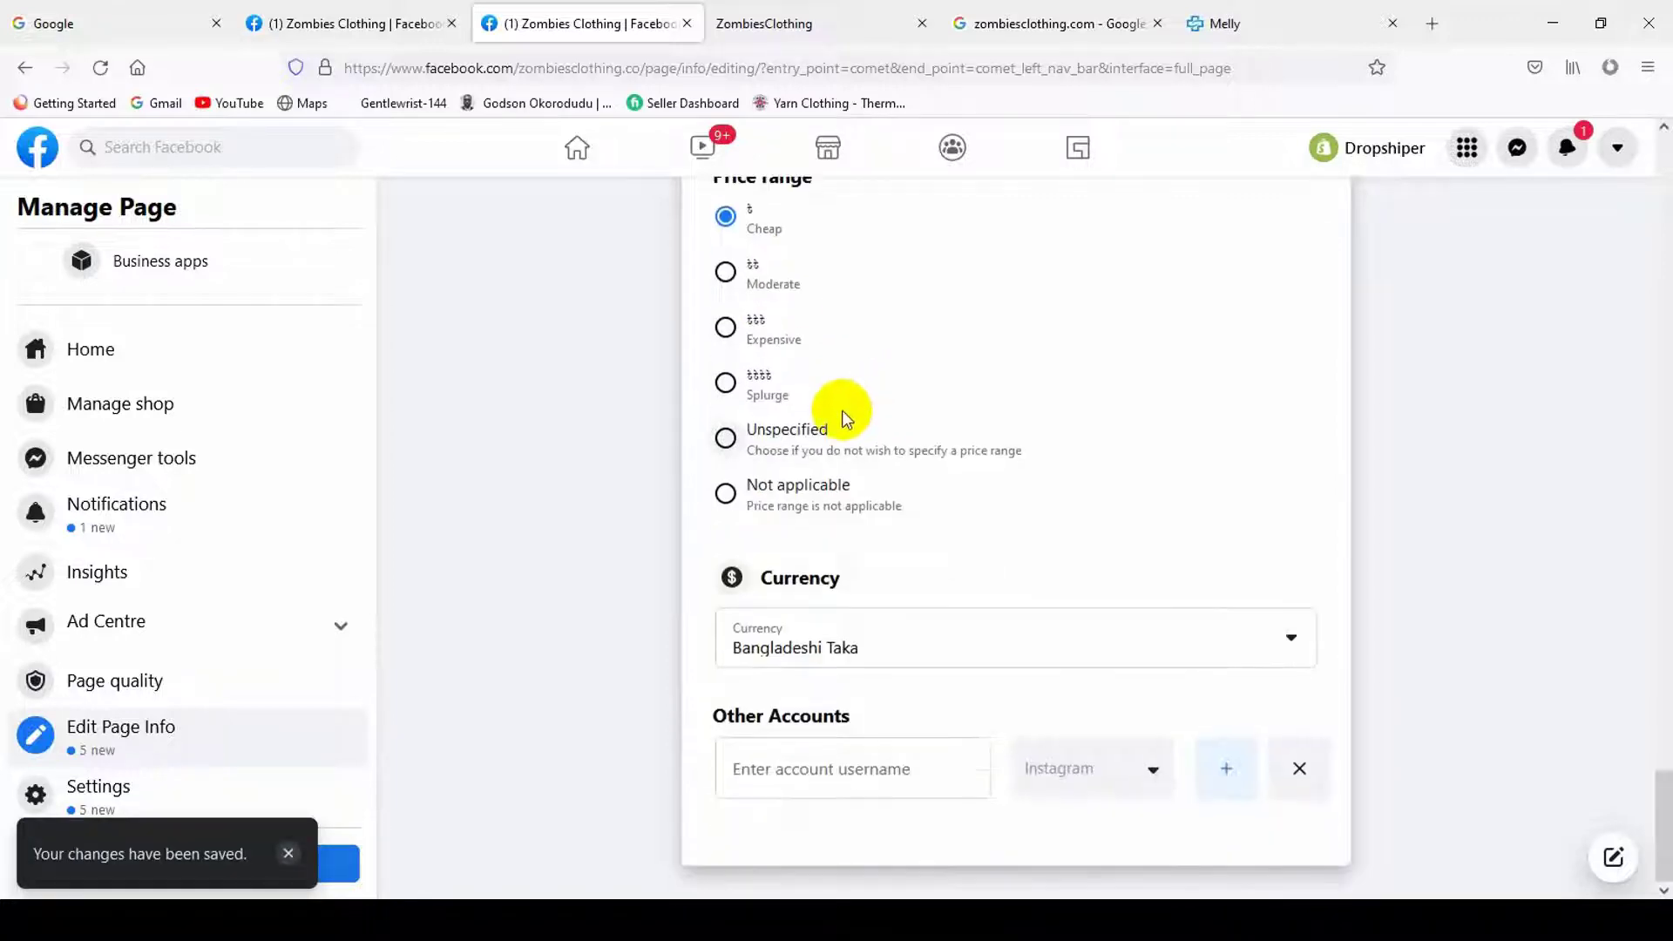
pyautogui.click(766, 405)
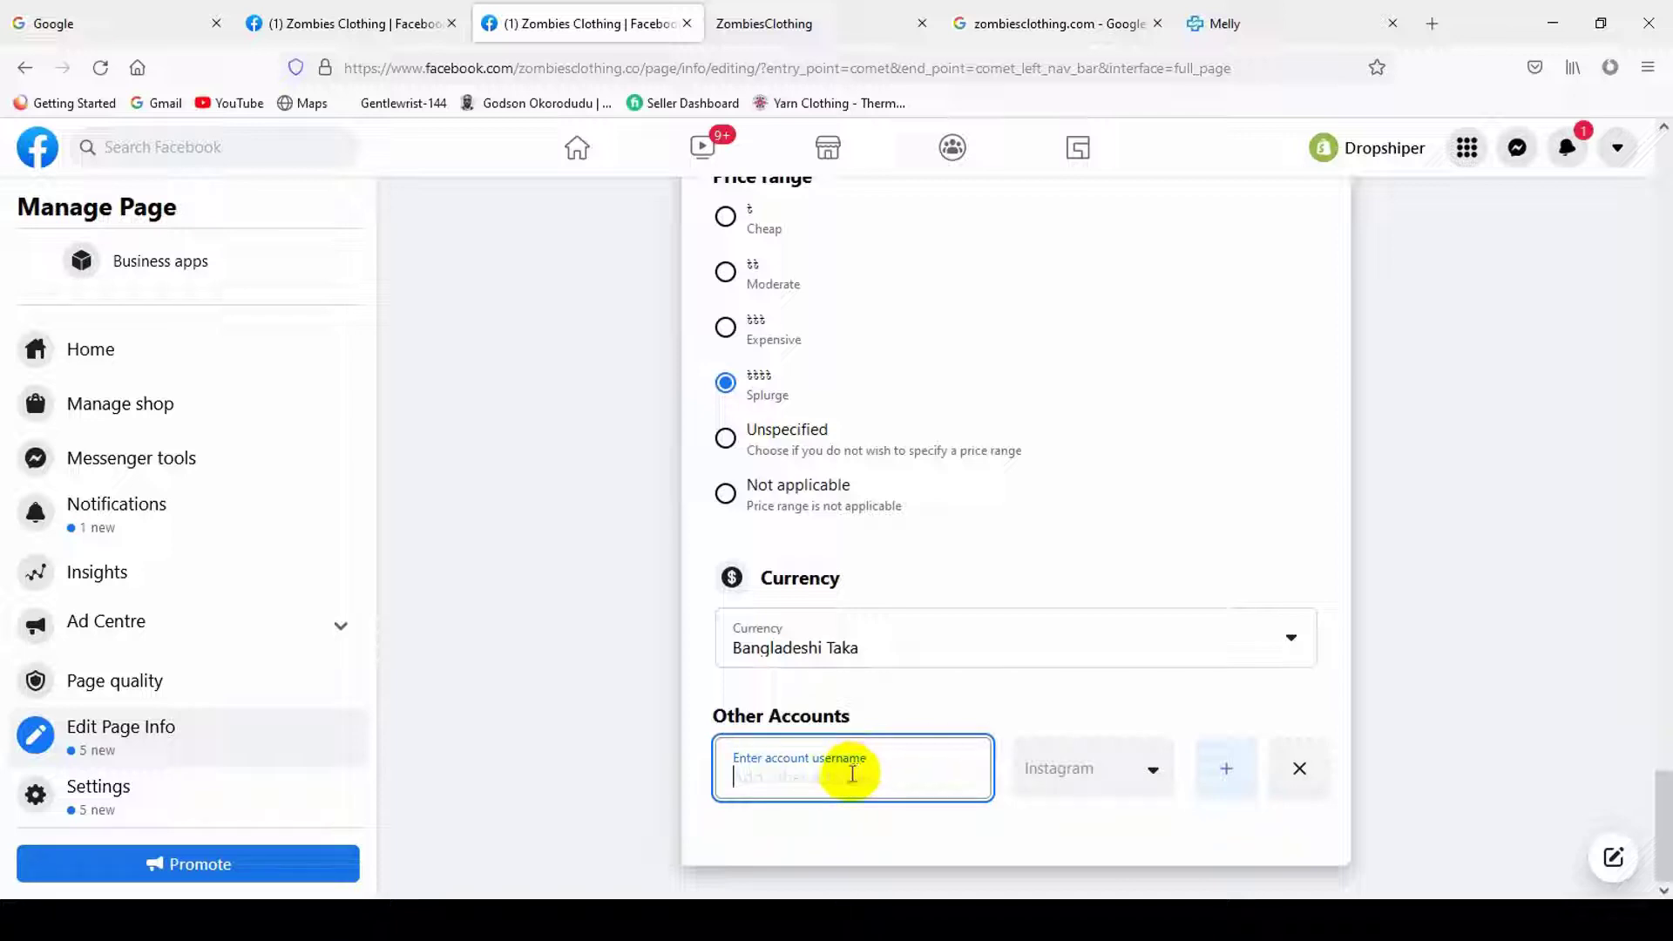
pyautogui.scroll(5, 914, 735)
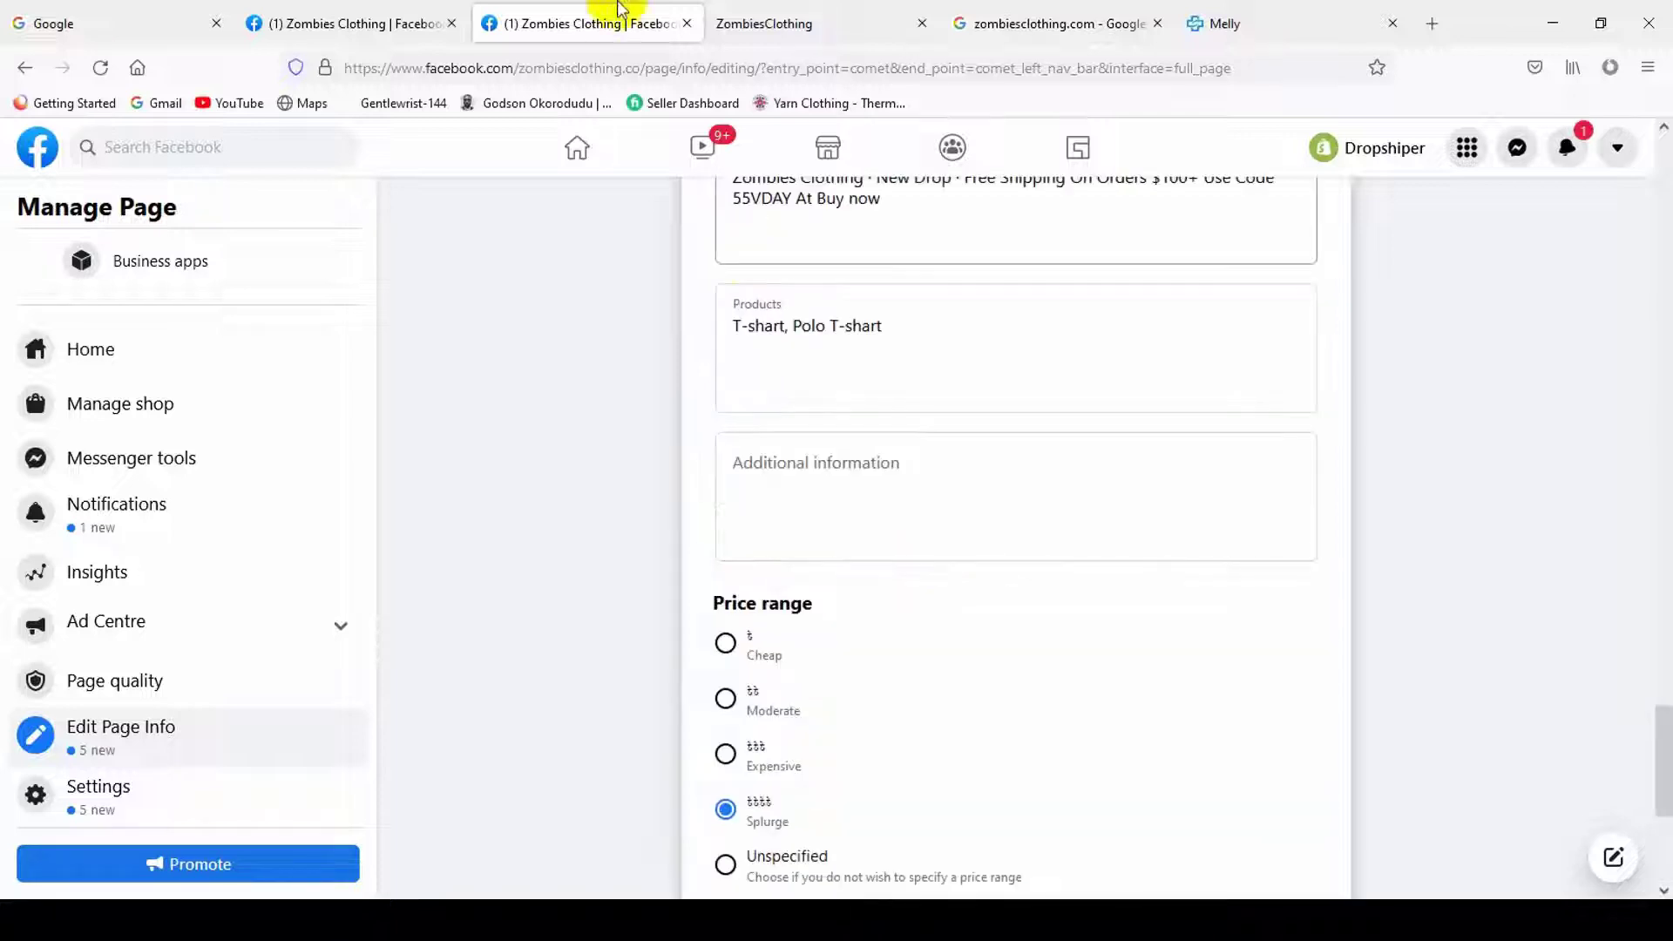
# - Copy the zombiesclothing.com domain and enter it as the Instagram account username
pyautogui.click(757, 26)
pyautogui.moveTo(526, 68); pyautogui.dragTo(392, 67)
pyautogui.hotkey('ctrl', 'c')
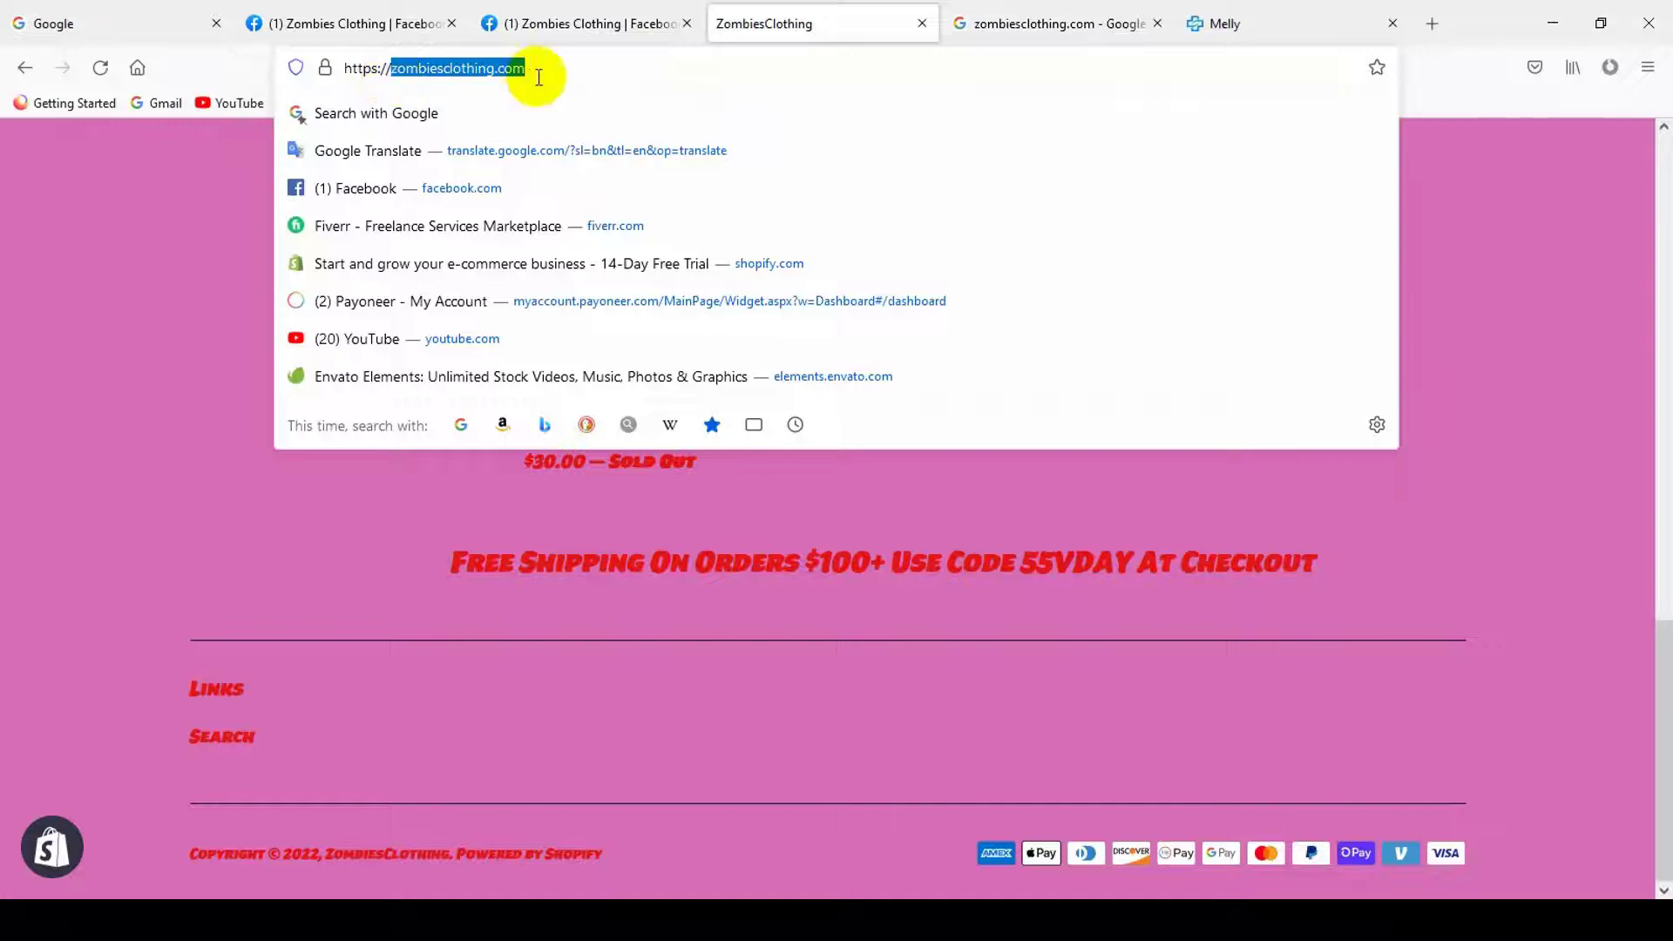
pyautogui.press('BackSpace')
pyautogui.click(610, 24)
pyautogui.scroll(-5, 897, 634)
pyautogui.click(893, 756)
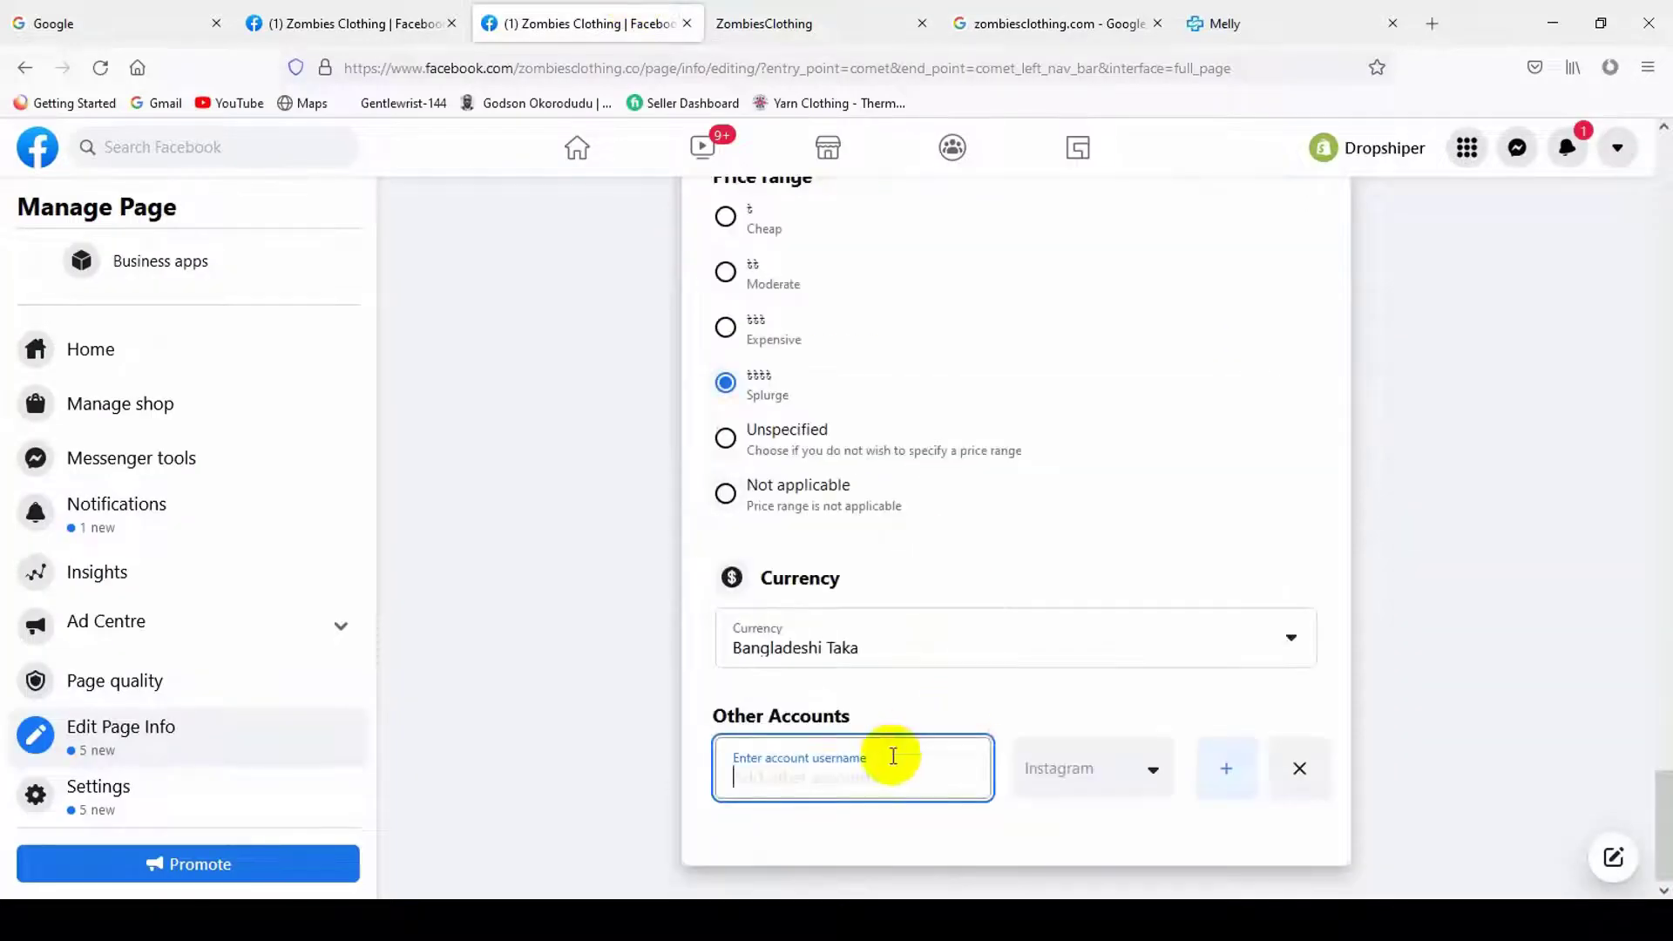
pyautogui.click(1475, 784)
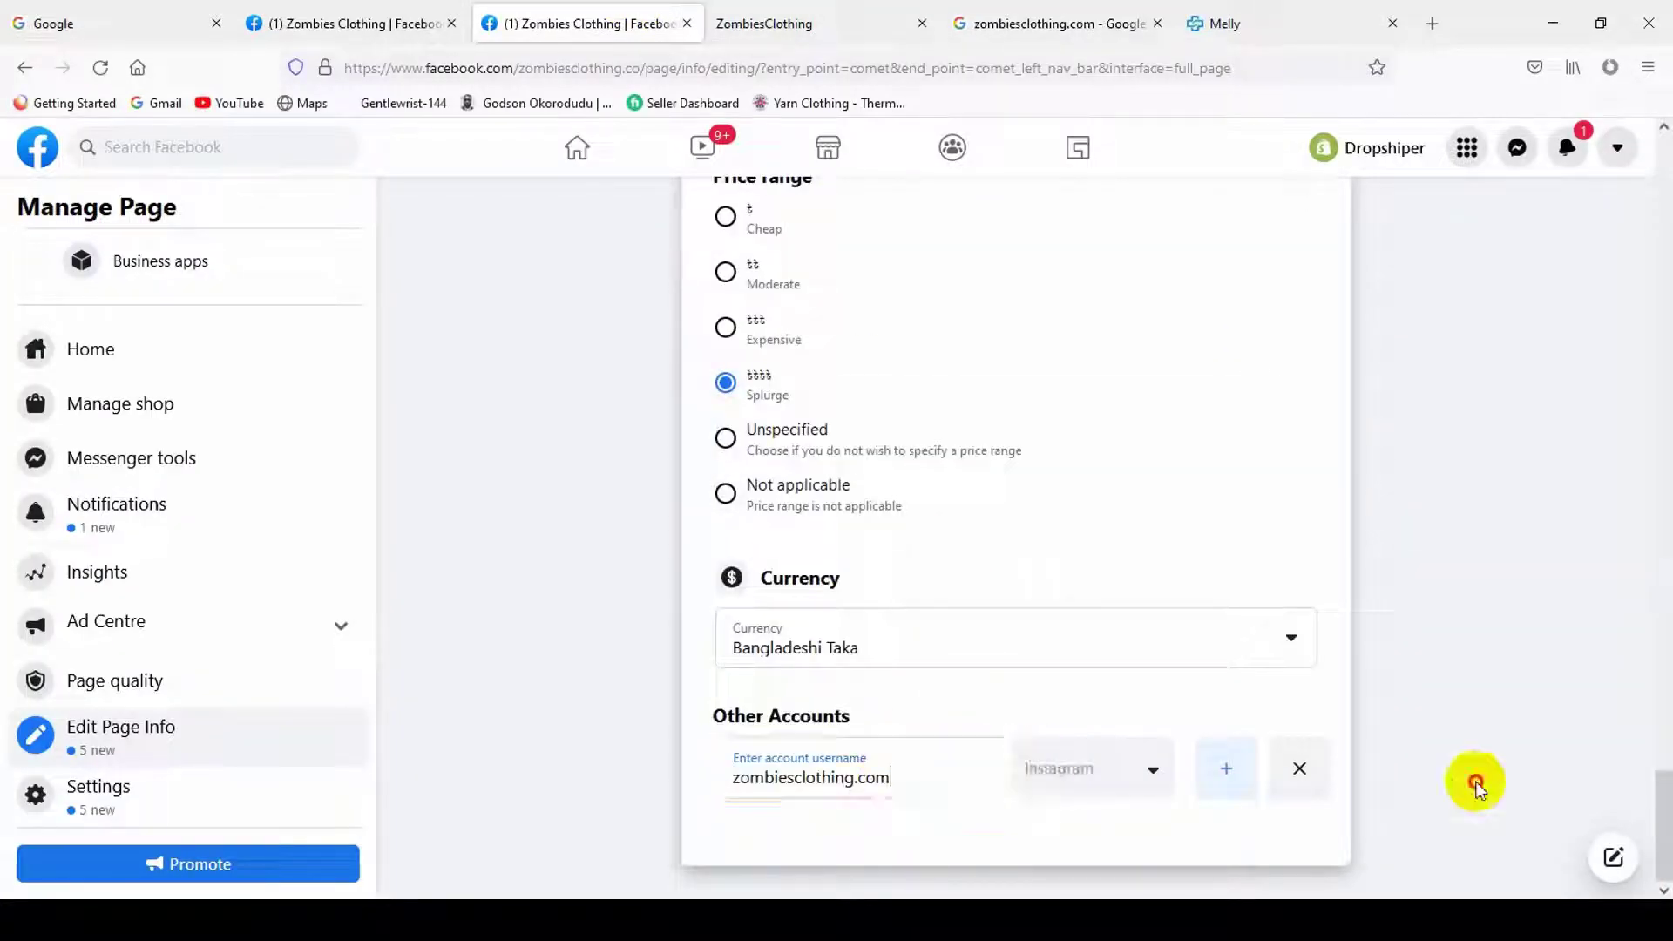
pyautogui.click(1109, 771)
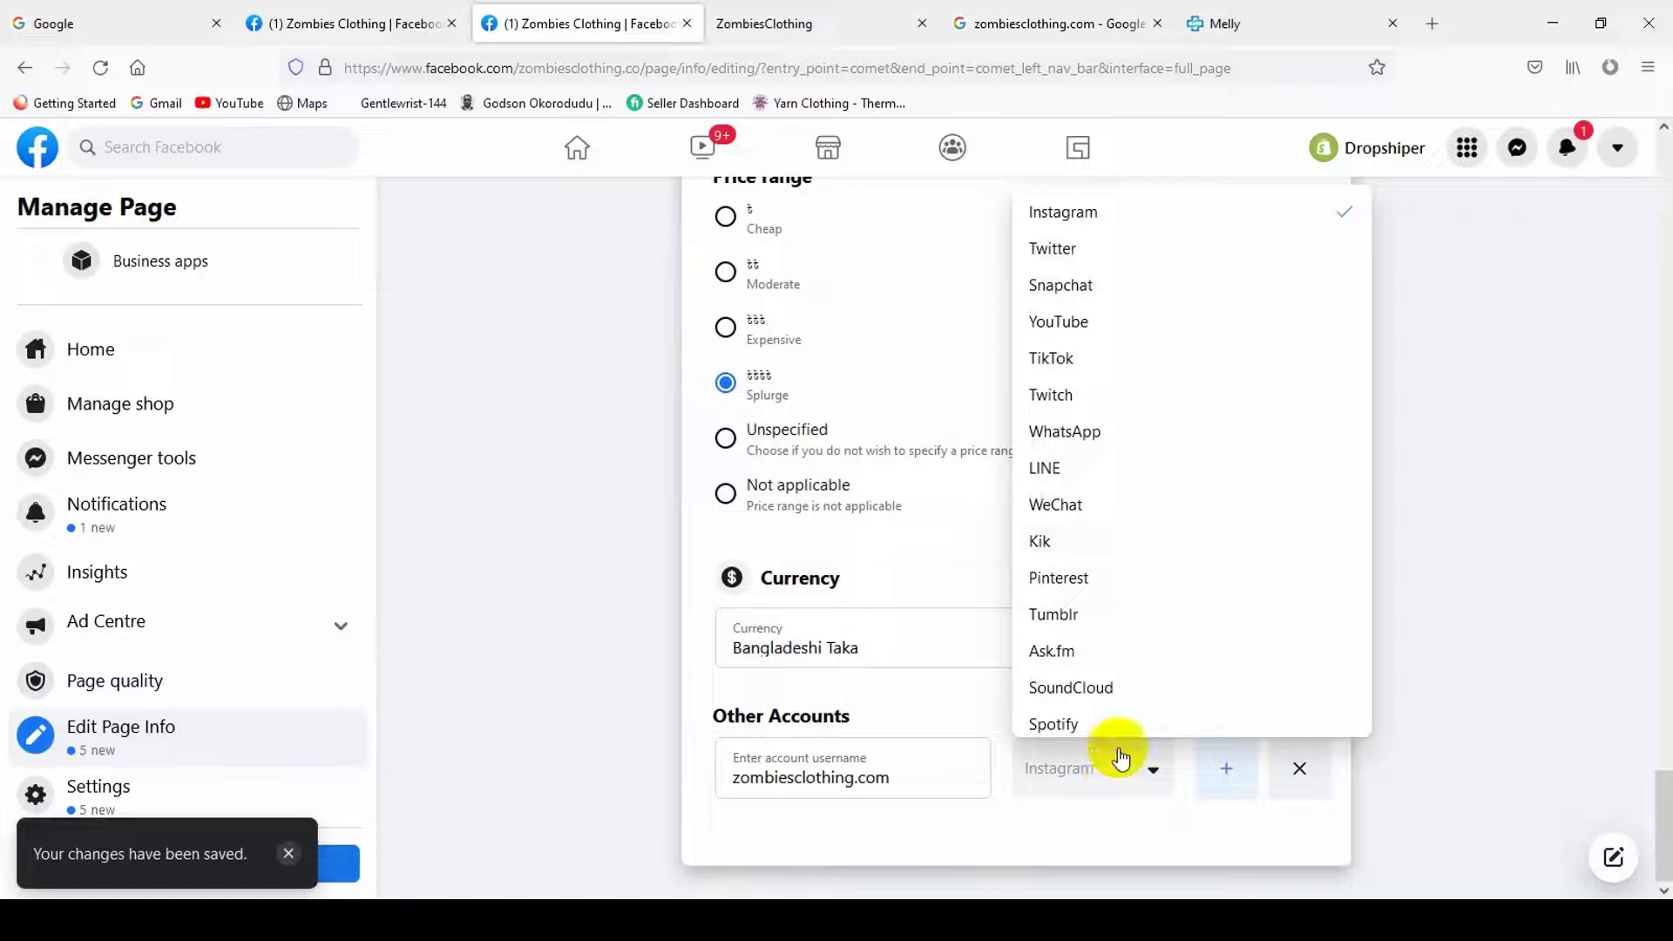
pyautogui.click(1112, 219)
# - Add a Snapchat account with username zombiesclothing.com
pyautogui.click(1246, 779)
pyautogui.scroll(-1, 927, 810)
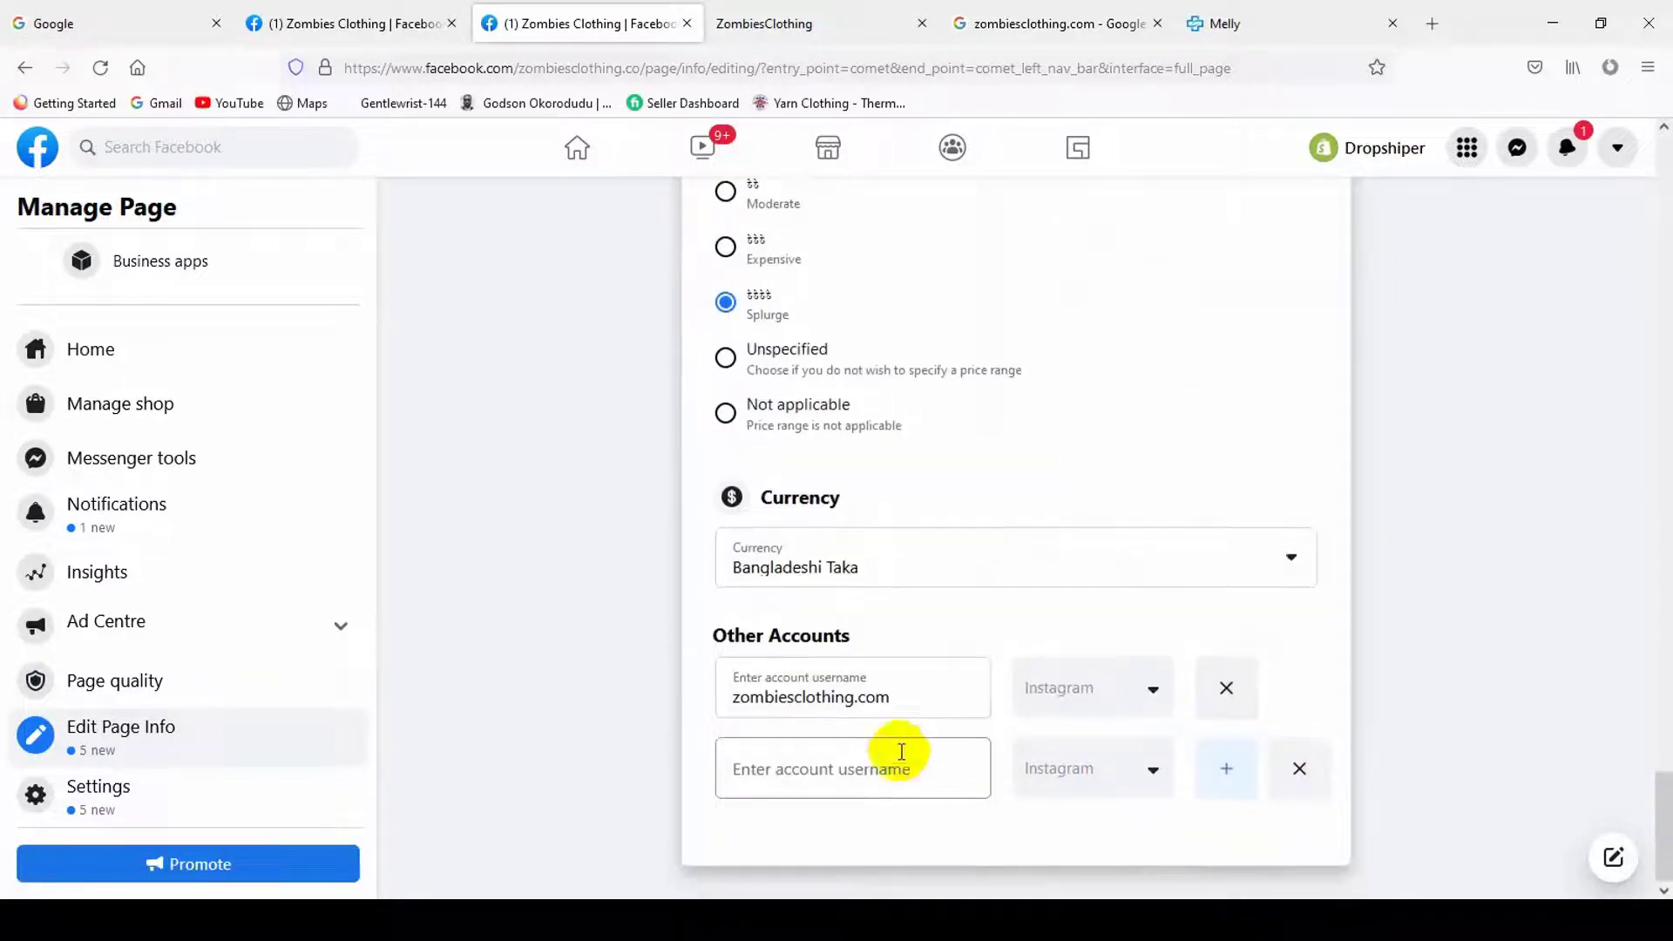
pyautogui.click(1109, 773)
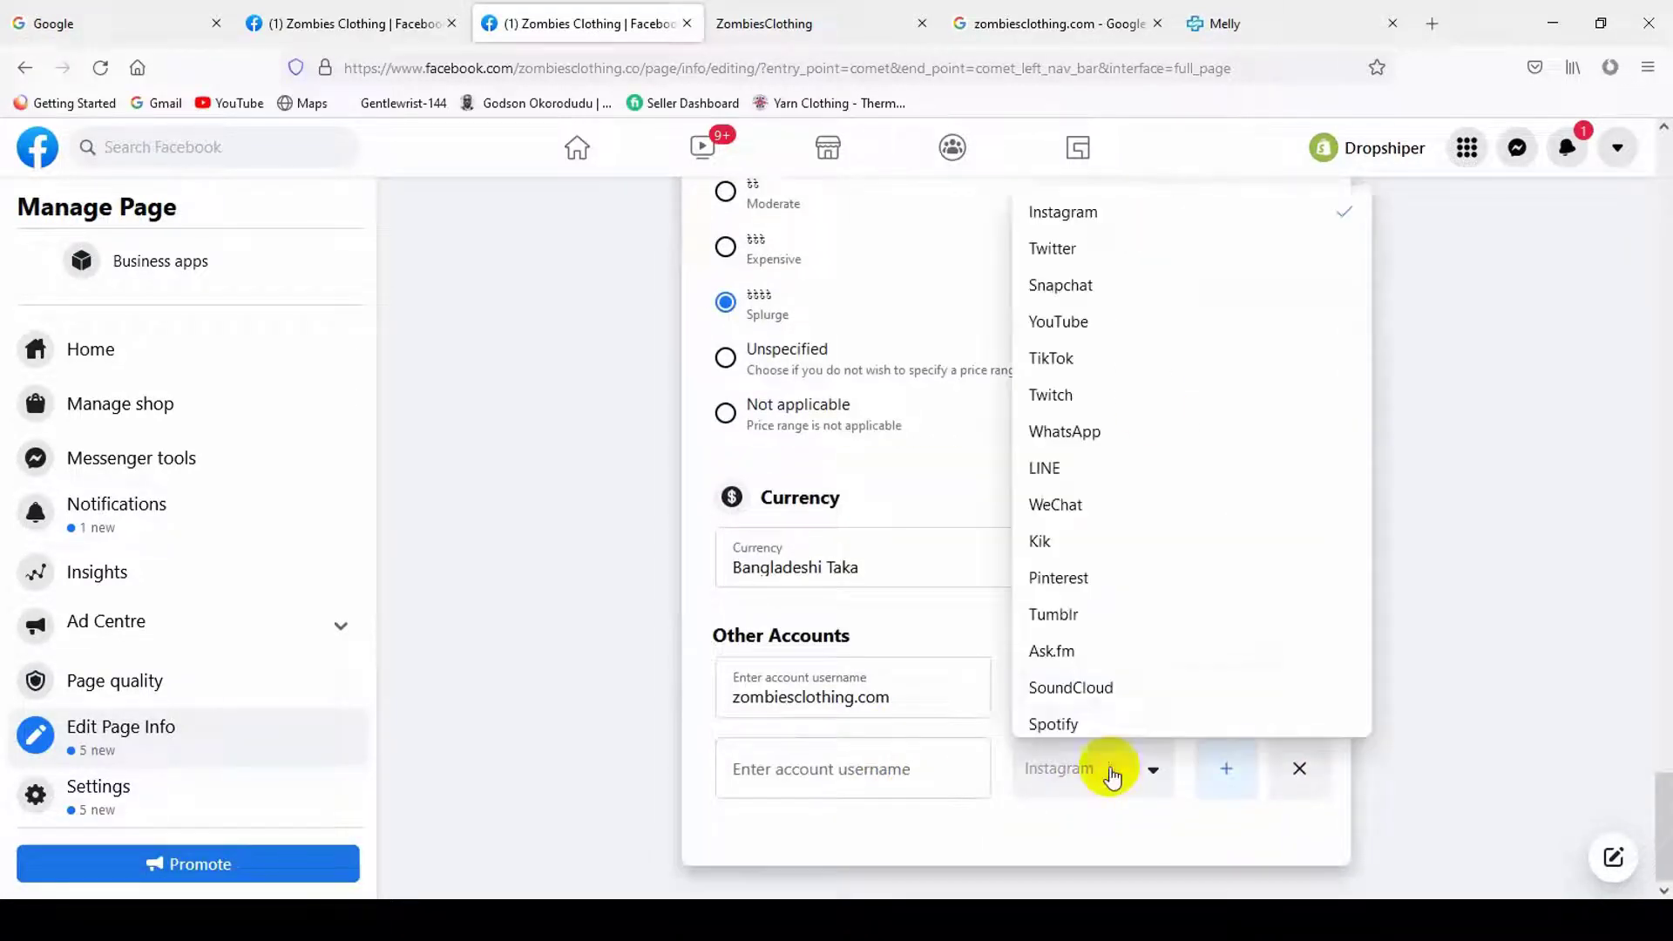
pyautogui.click(1113, 285)
pyautogui.click(832, 789)
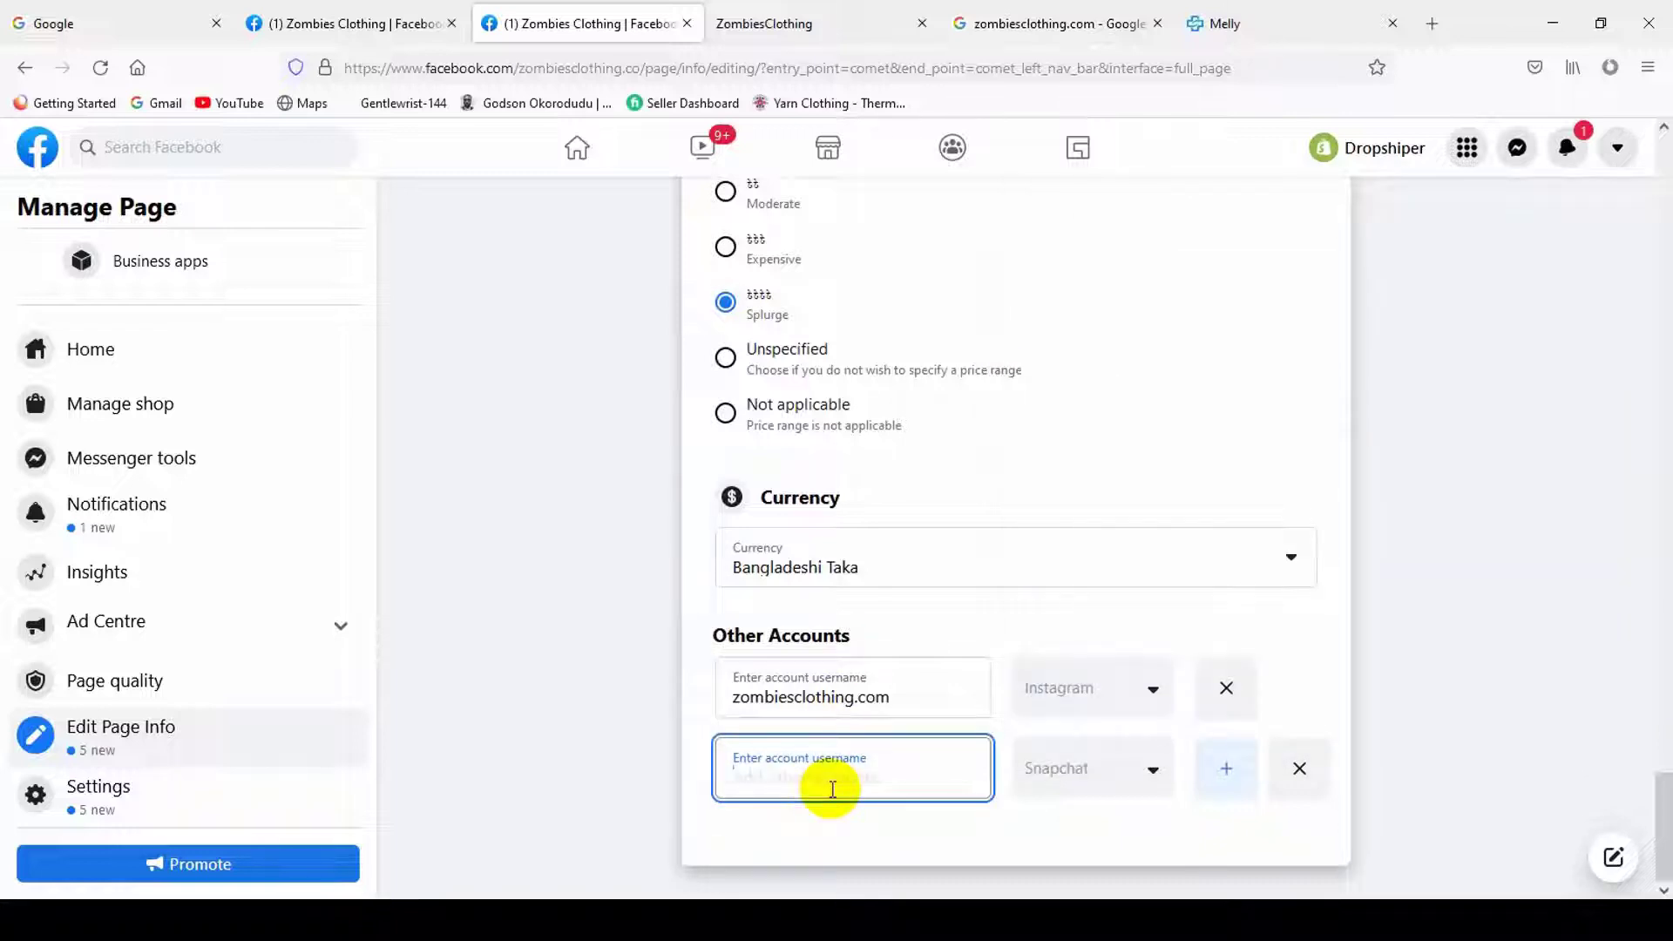
pyautogui.hotkey('ctrl', 'v')
pyautogui.click(1225, 768)
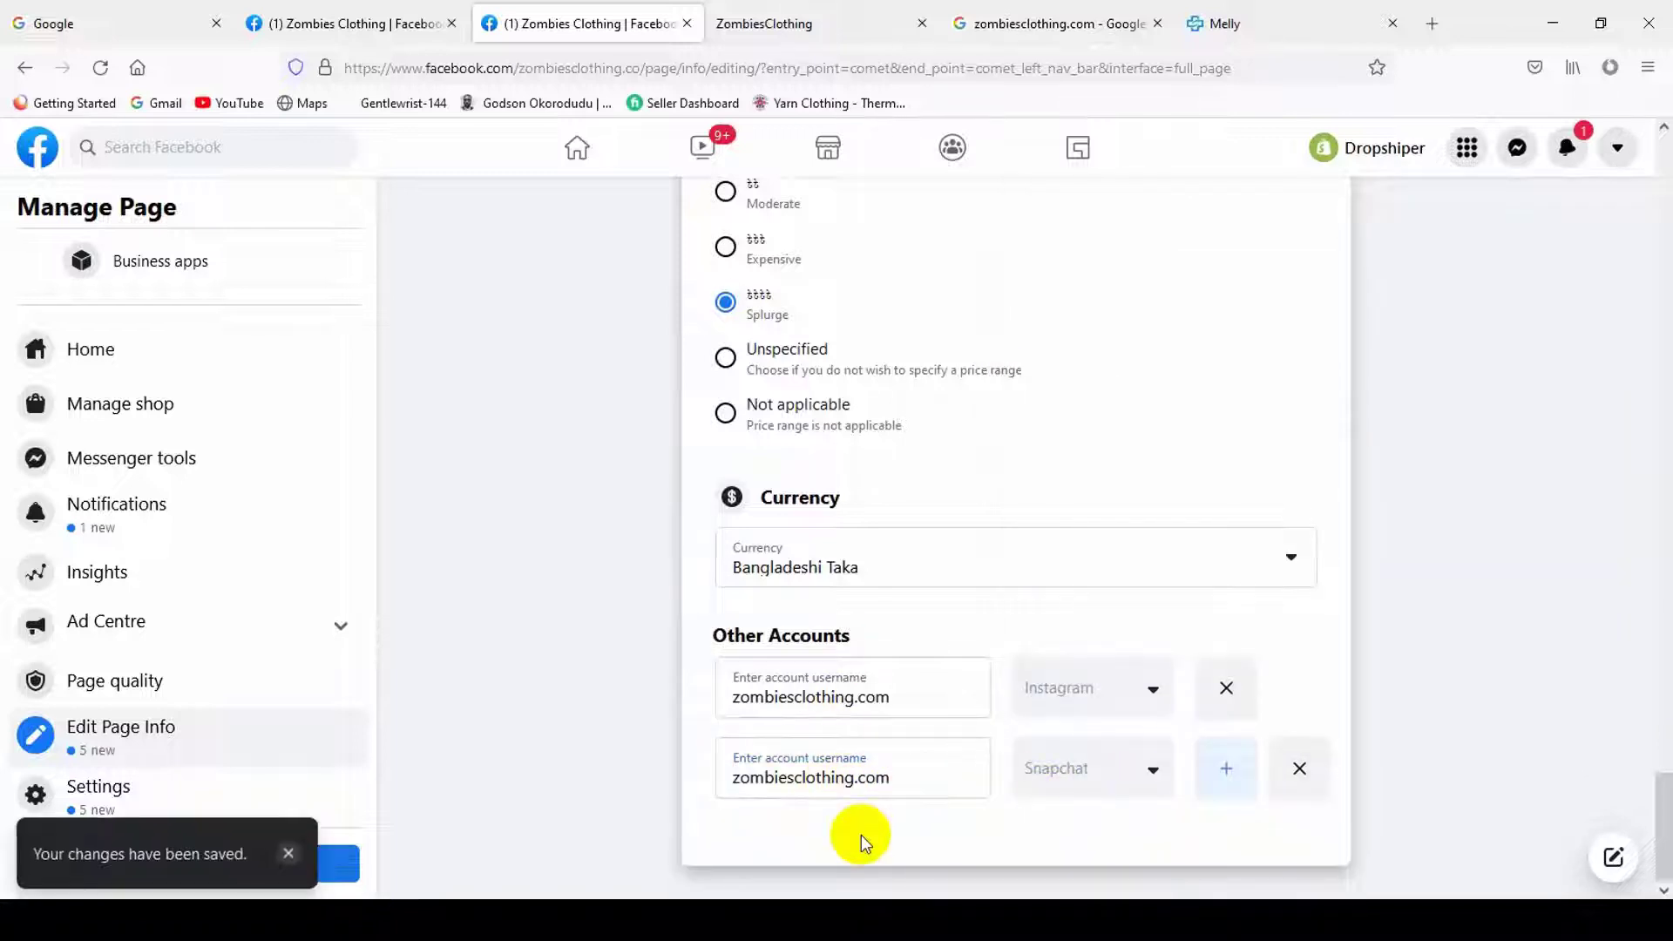
# - Add a Pinterest account with username zombiesclothing.com
pyautogui.click(1225, 767)
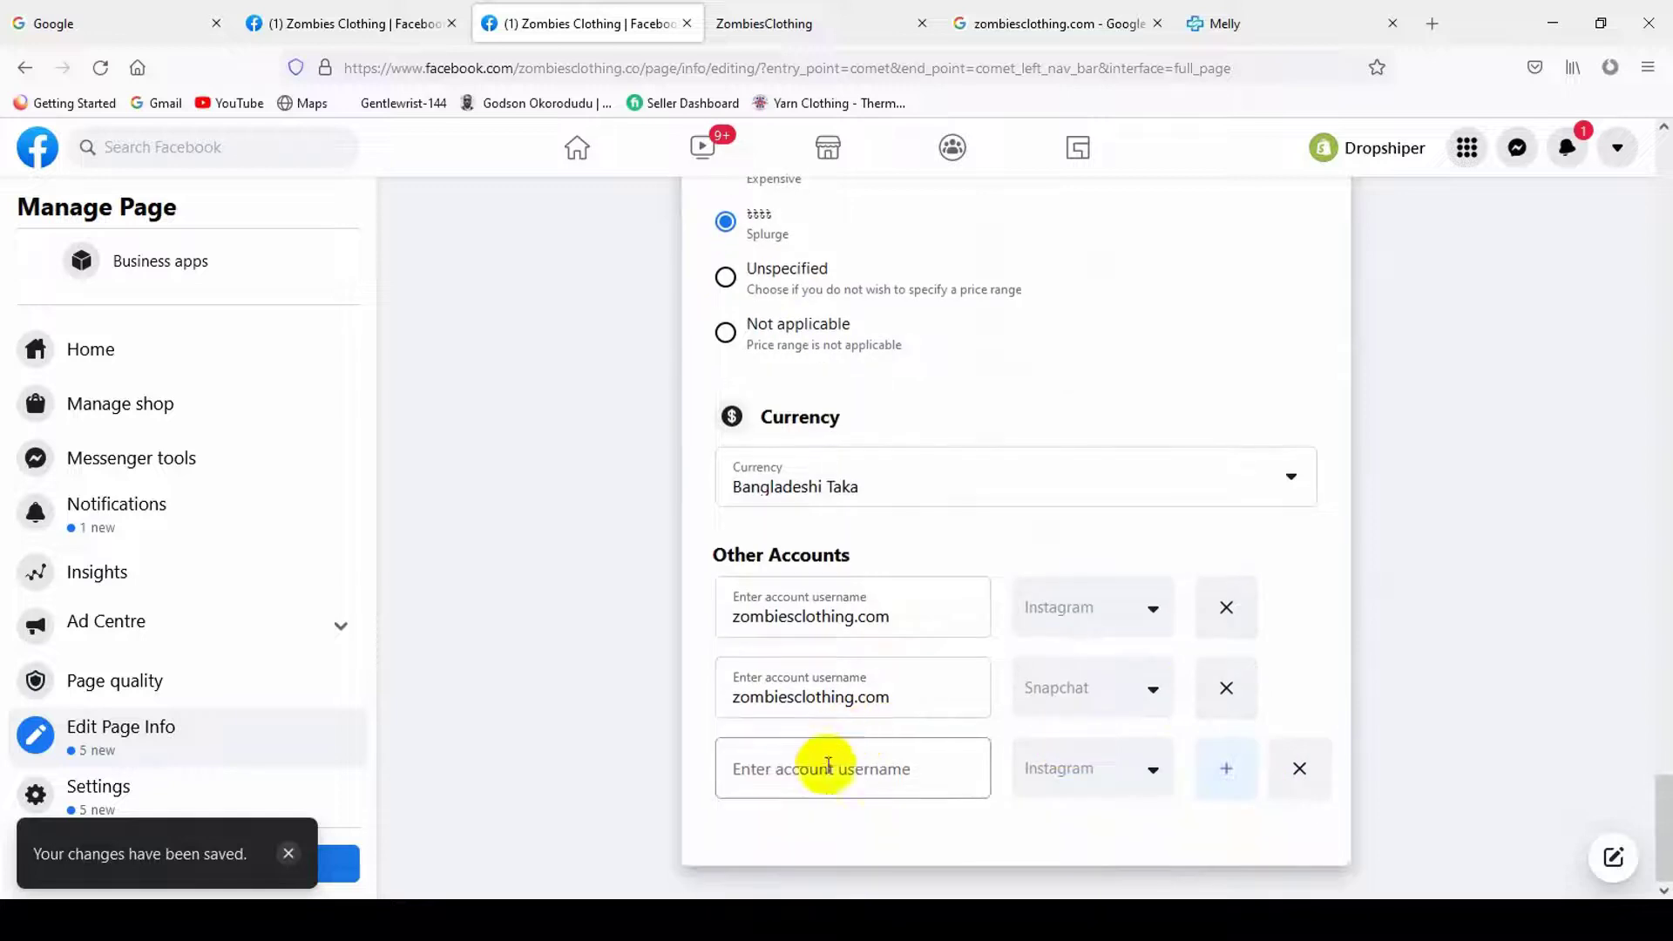
pyautogui.click(827, 765)
pyautogui.hotkey('ctrl', 'v')
pyautogui.click(1099, 770)
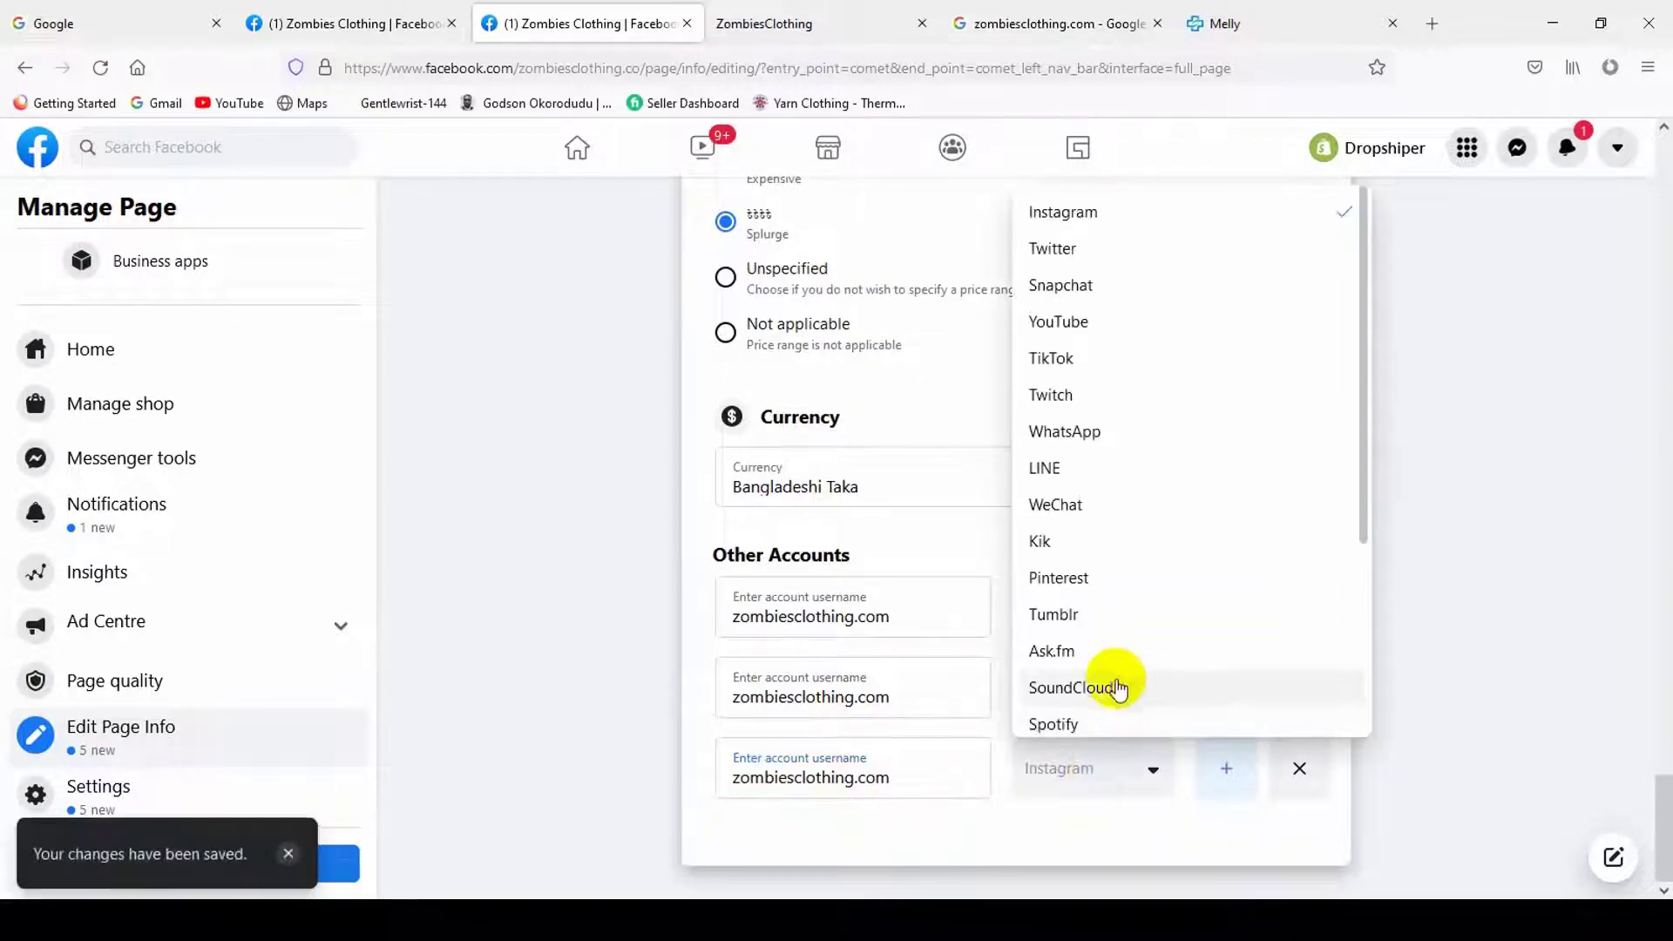
pyautogui.click(1099, 577)
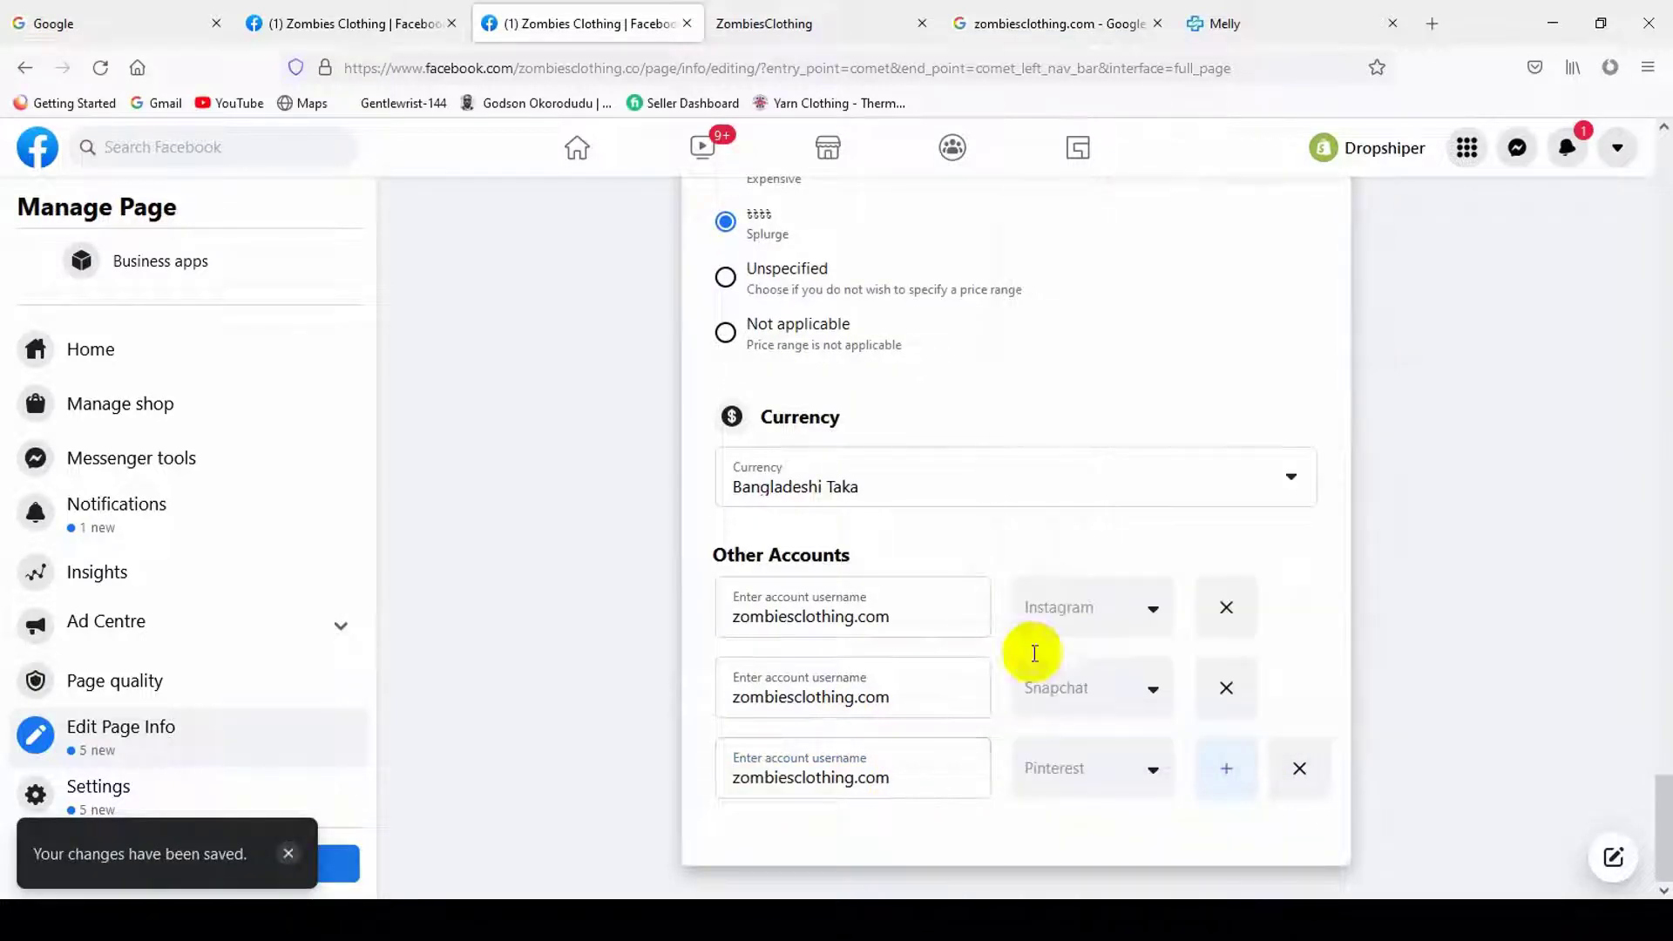
# - Add WhatsApp and a fifth account row, then delete both empty rows
pyautogui.click(1200, 794)
pyautogui.scroll(-1, 844, 792)
pyautogui.click(1057, 770)
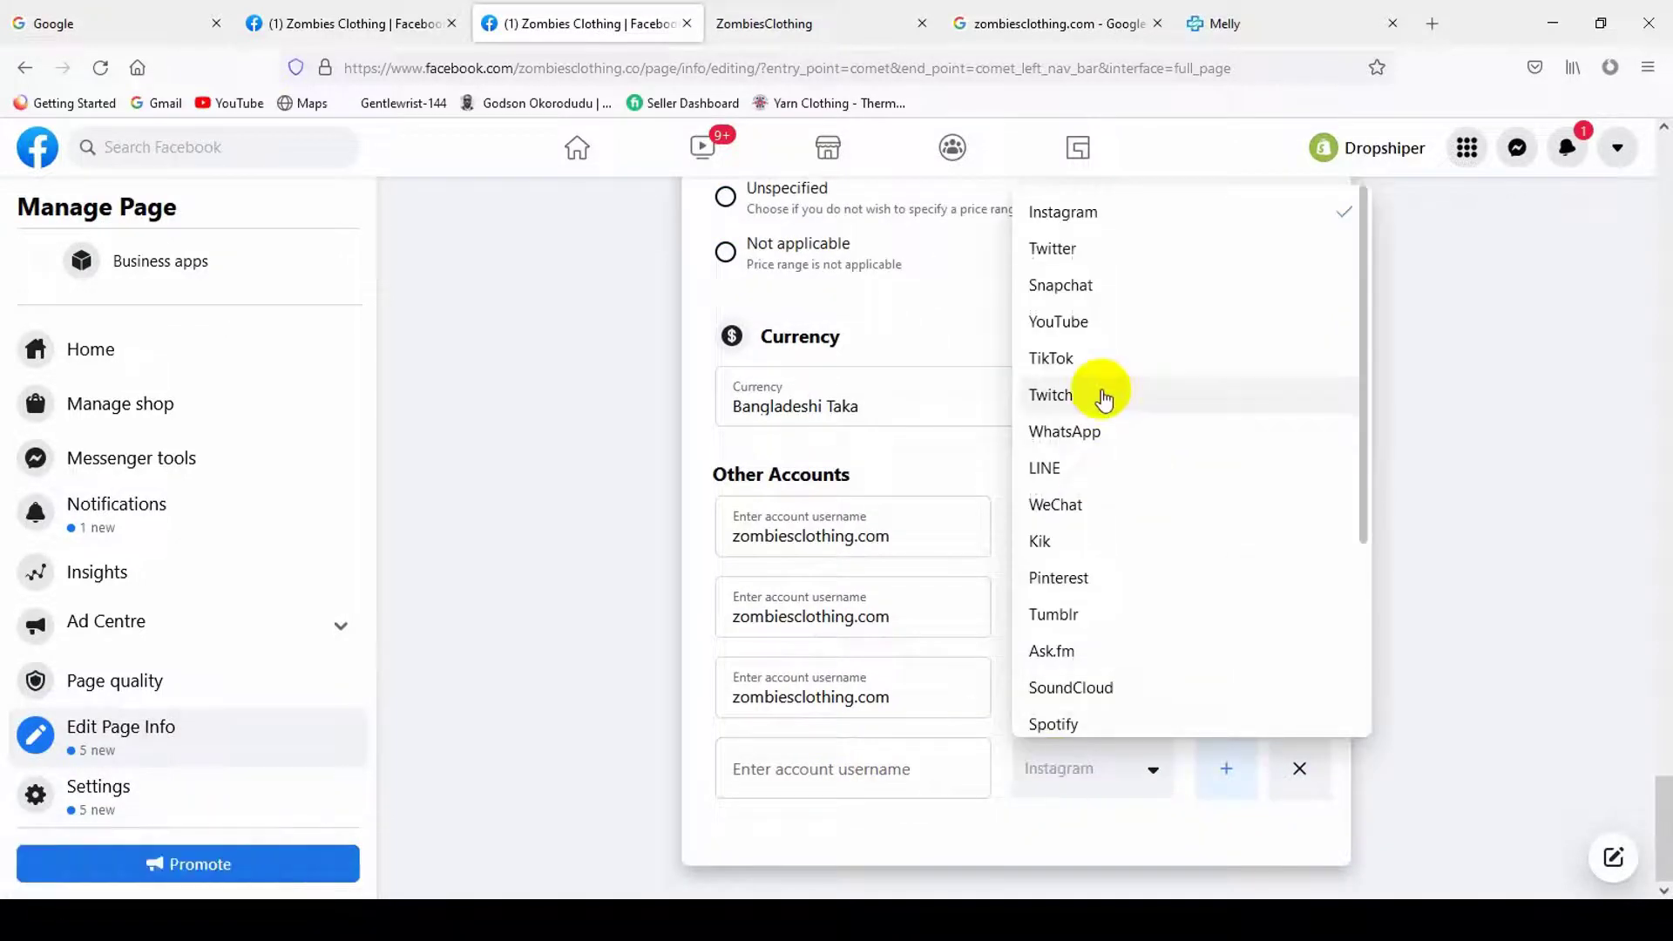
pyautogui.click(1065, 432)
pyautogui.click(889, 767)
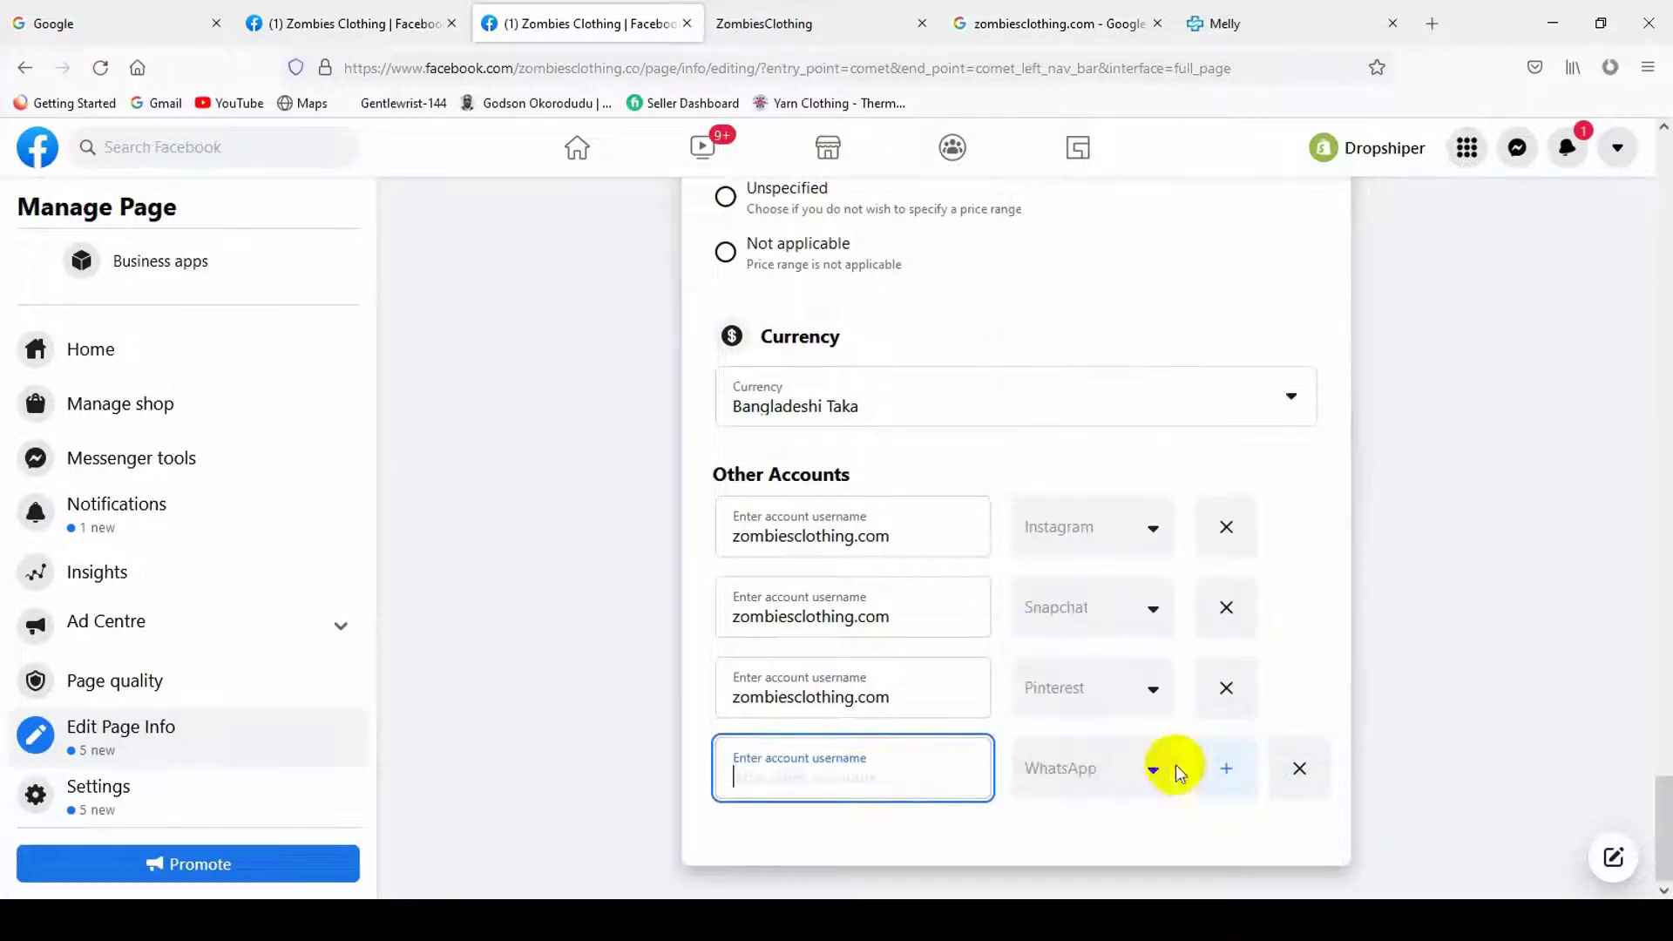
pyautogui.click(1219, 770)
pyautogui.scroll(-1, 1001, 818)
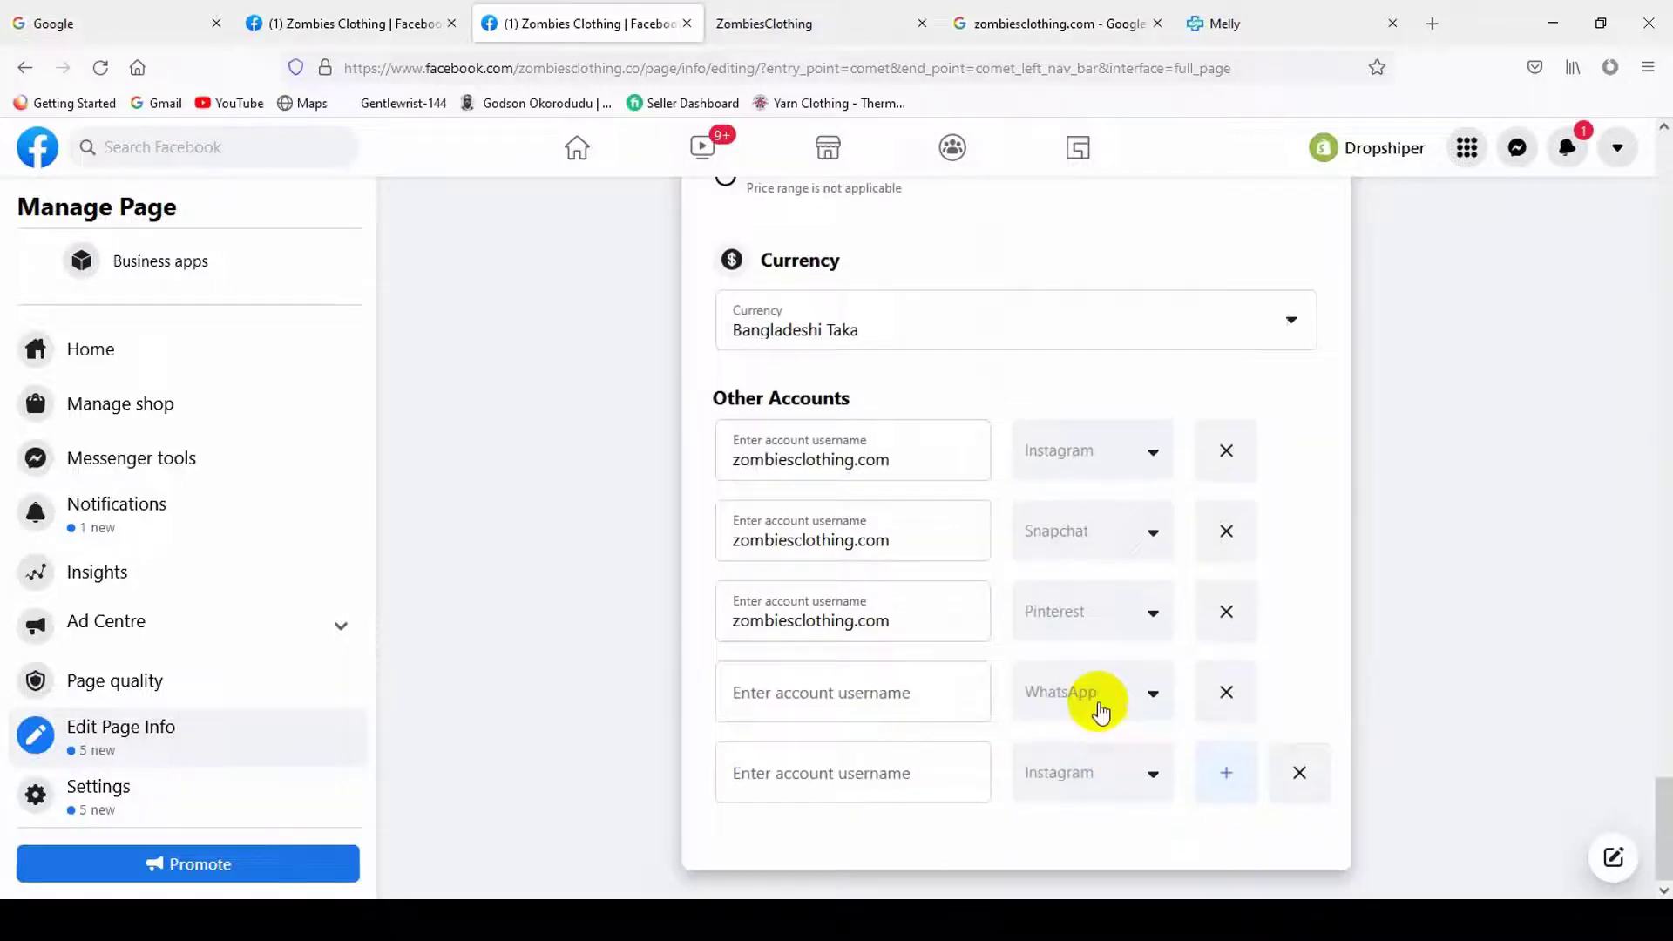
pyautogui.click(1102, 767)
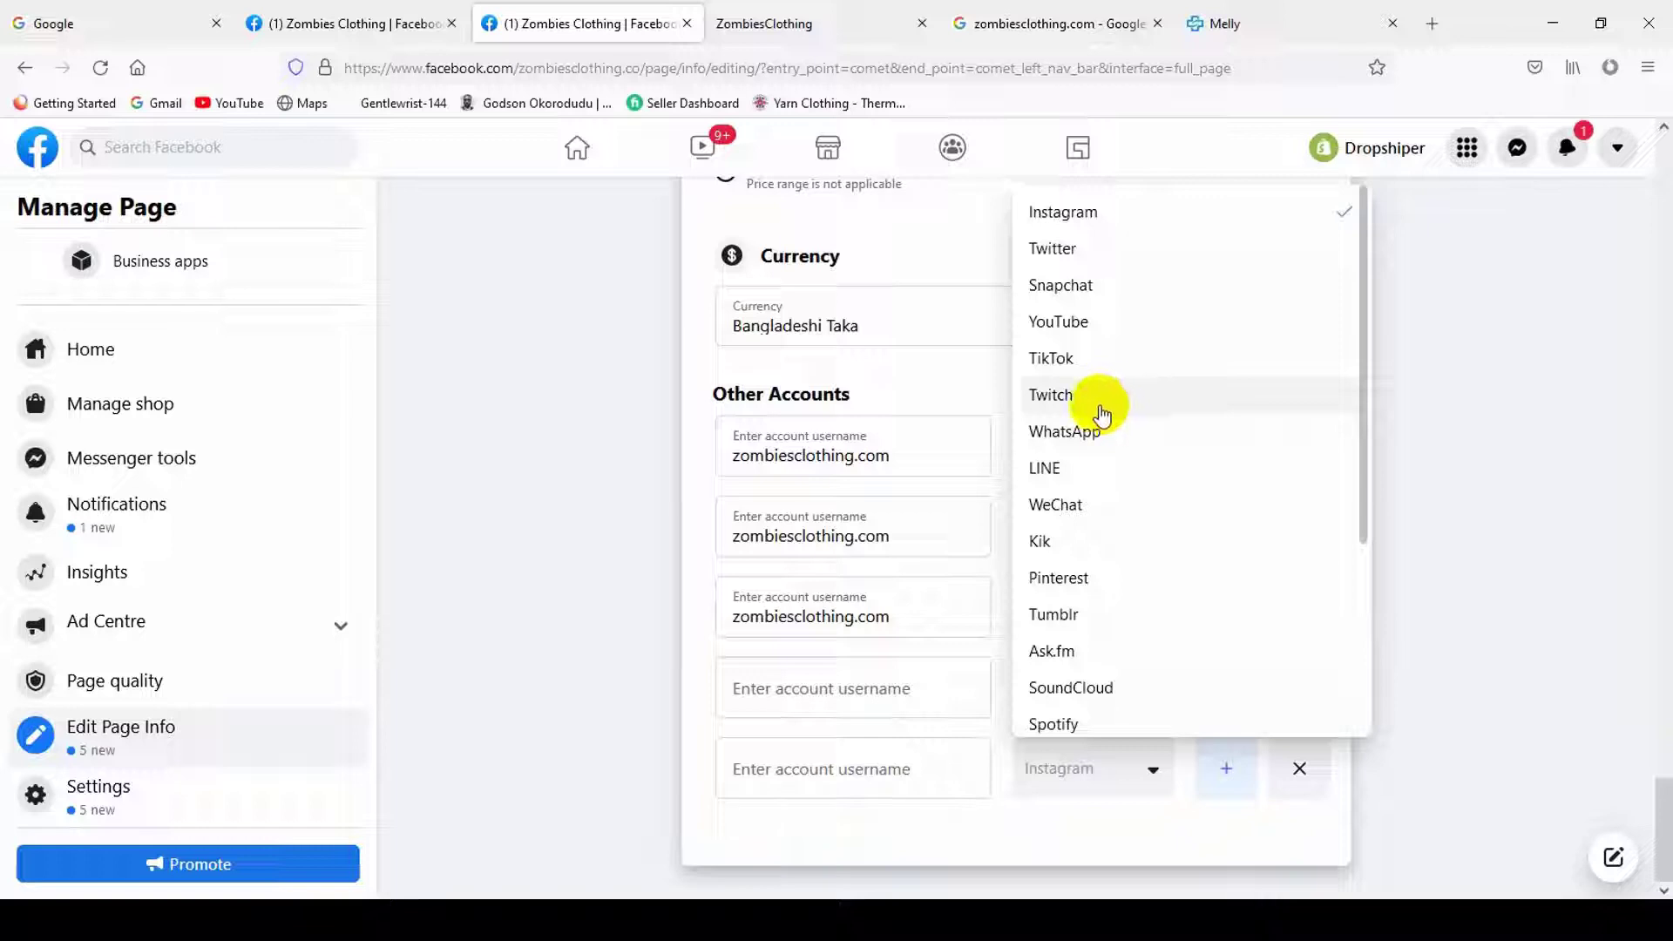
pyautogui.scroll(-3, 1120, 635)
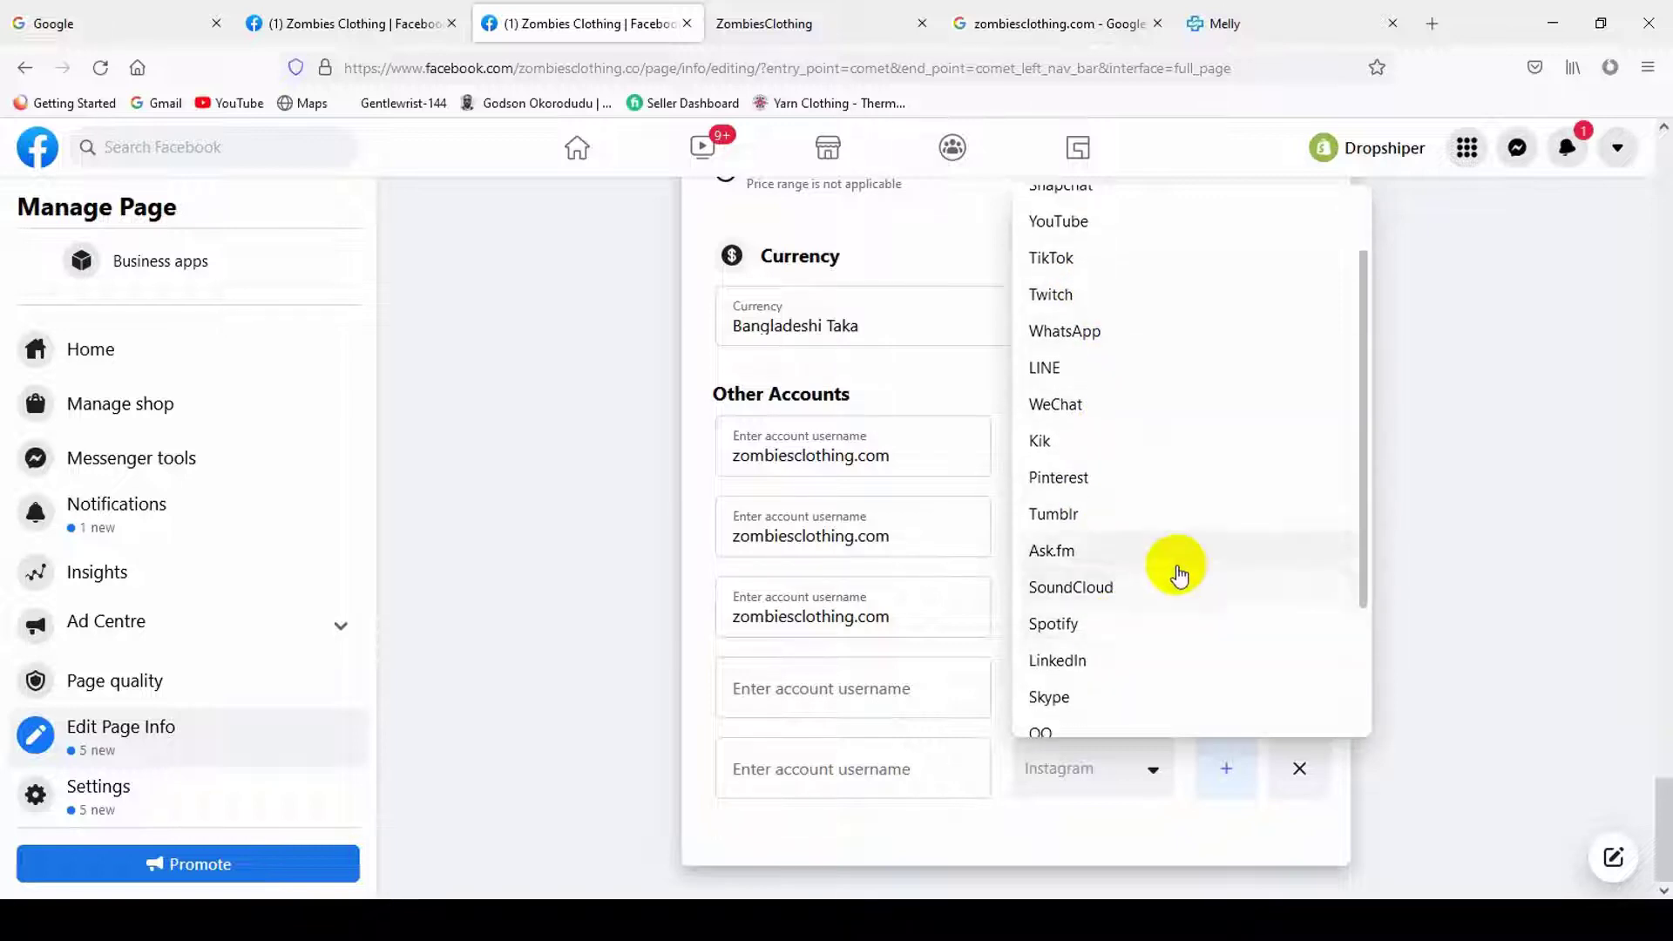
pyautogui.scroll(-1, 1141, 635)
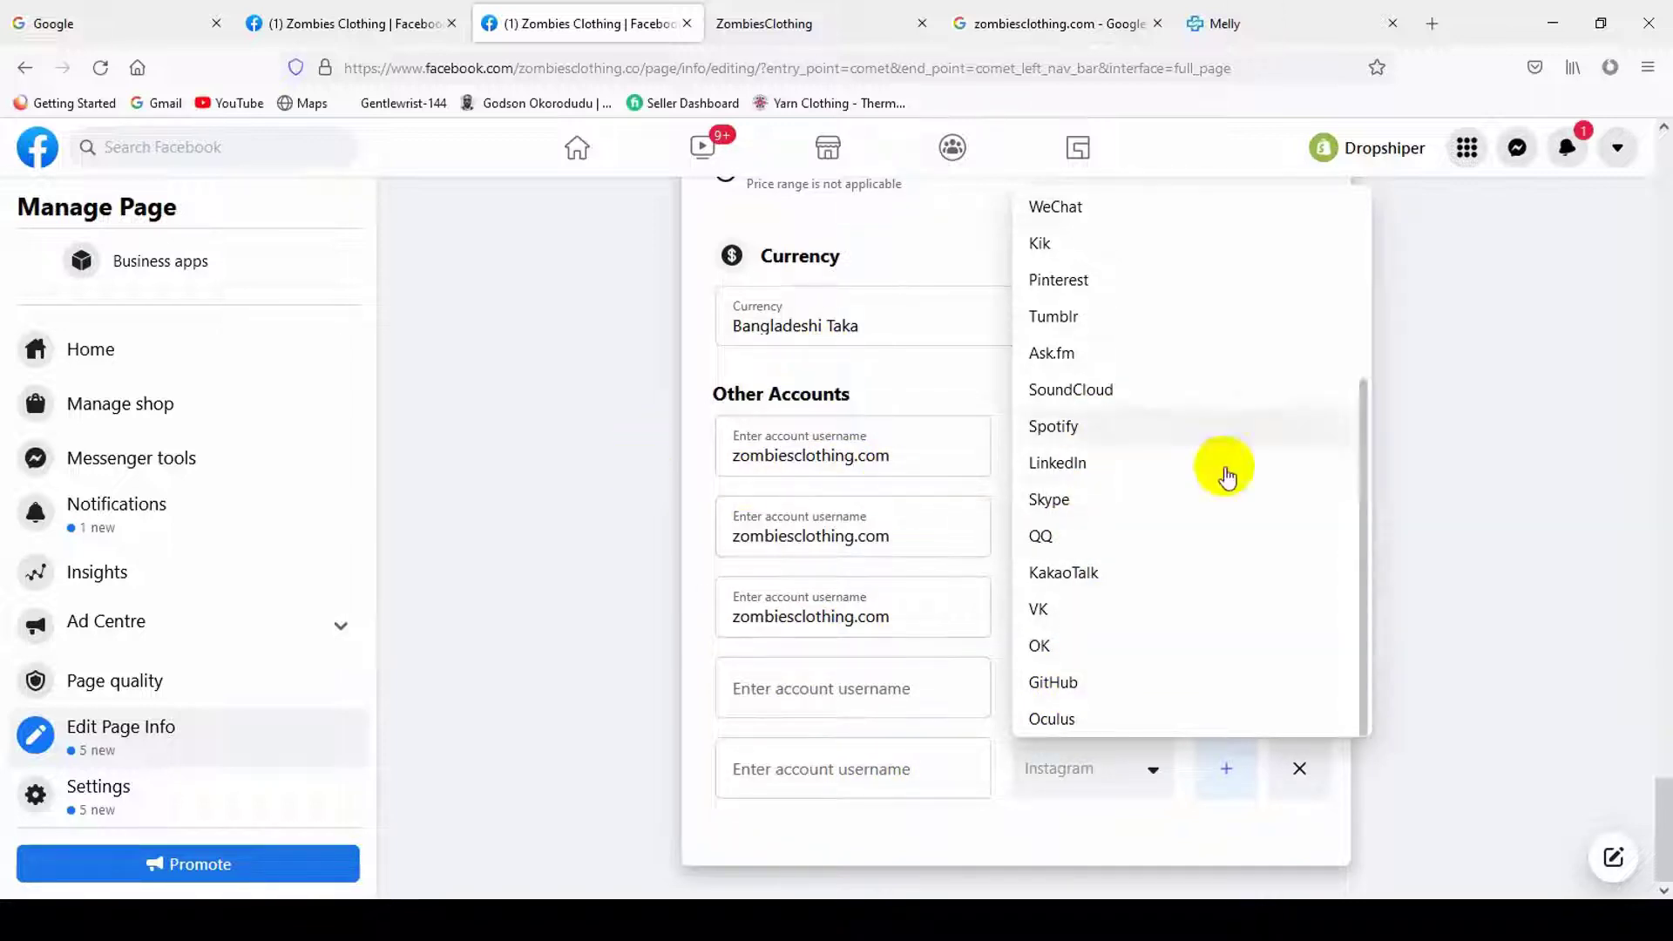
pyautogui.click(881, 534)
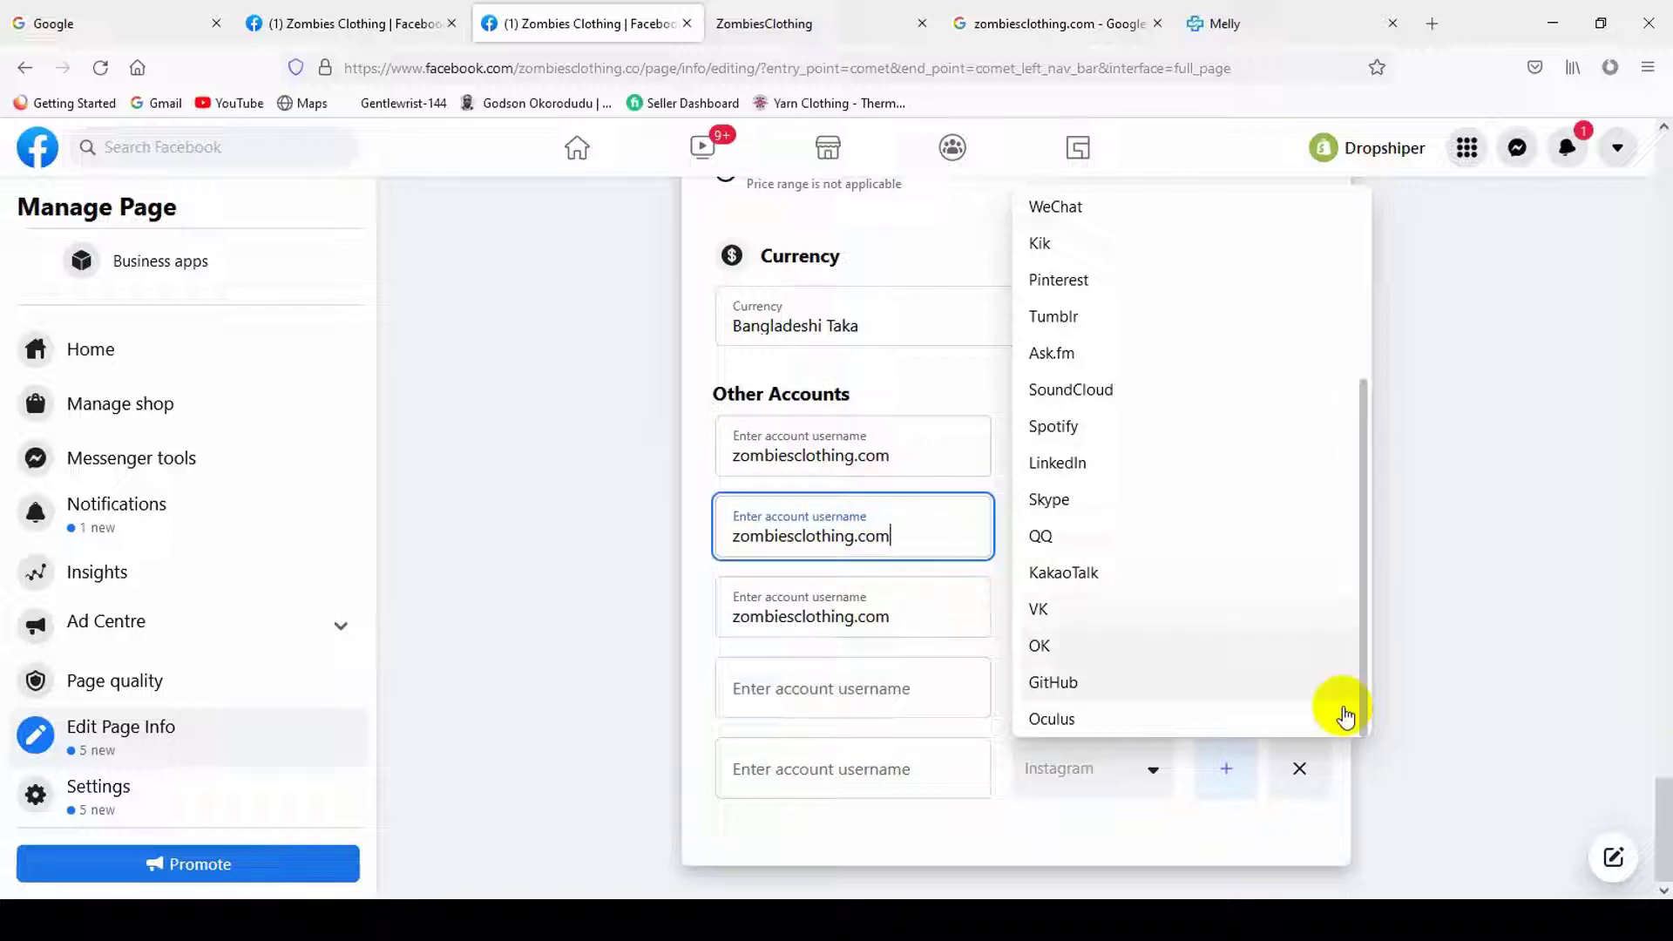
pyautogui.click(1299, 771)
pyautogui.click(1289, 764)
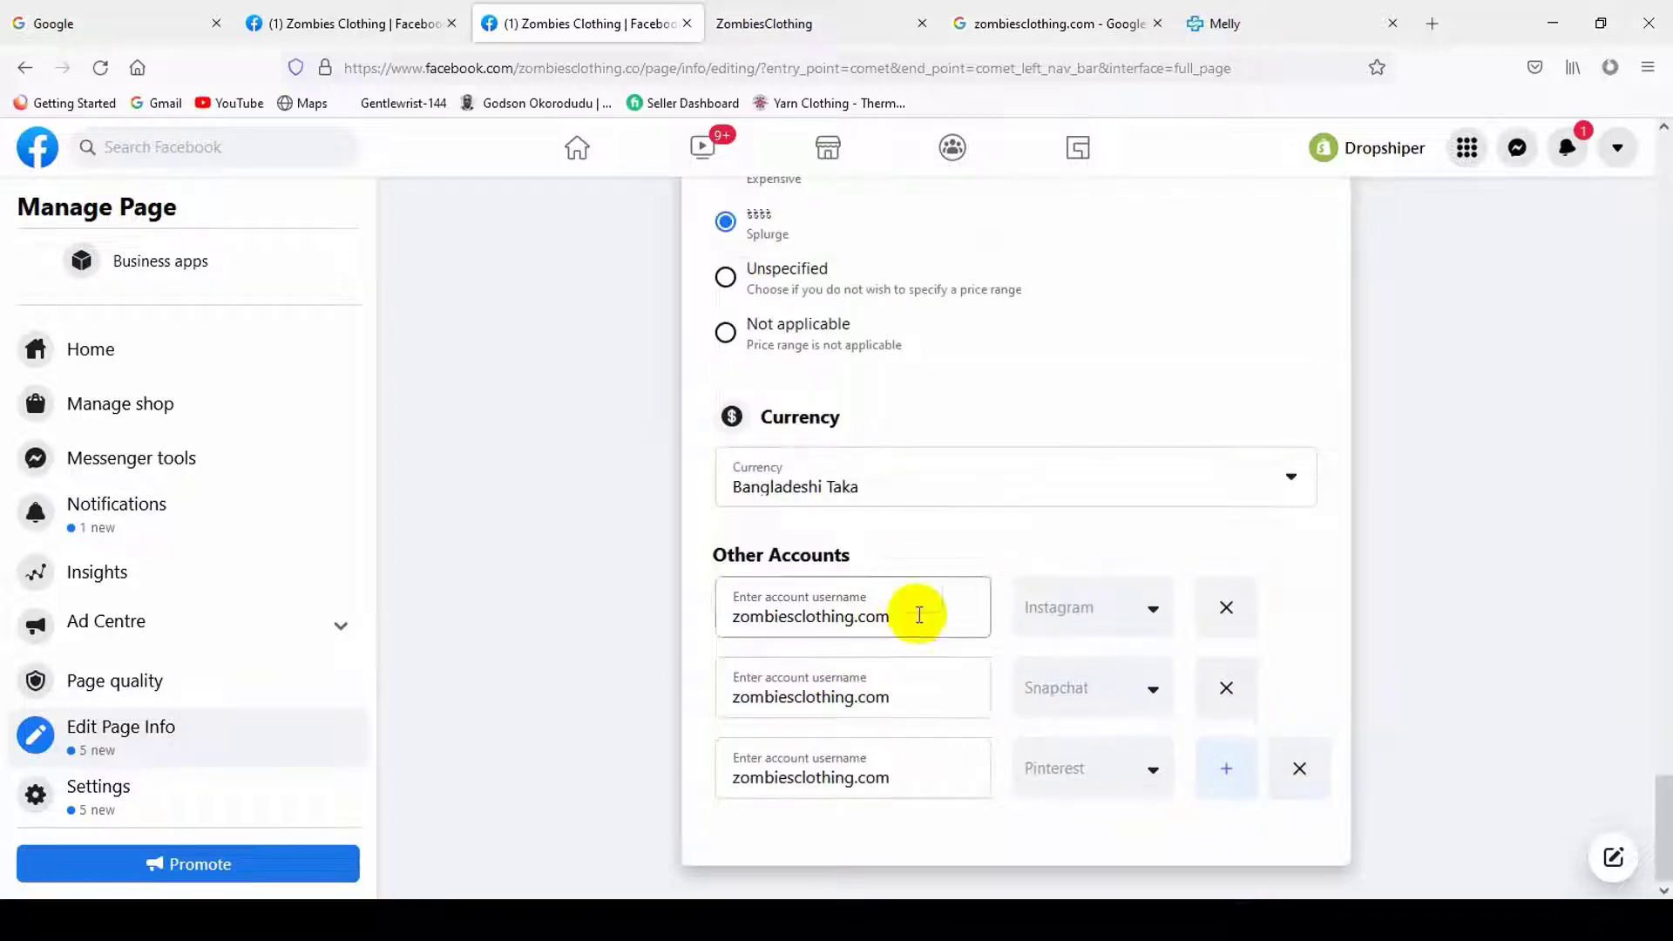
pyautogui.scroll(15, 963, 654)
pyautogui.scroll(10, 454, 608)
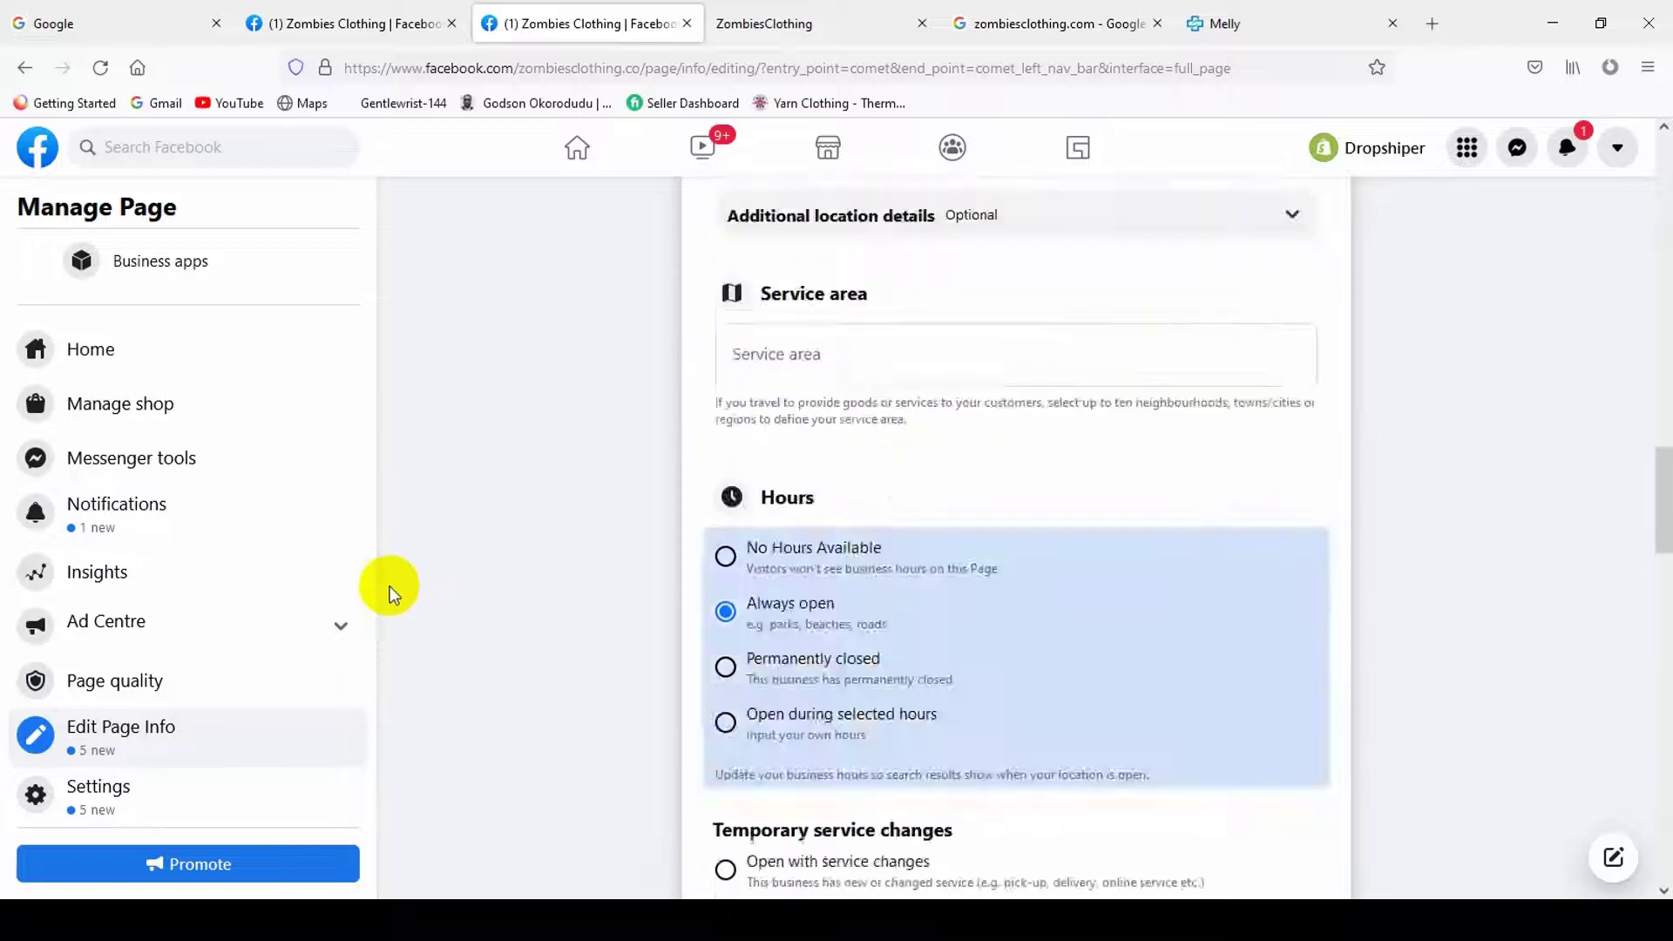
pyautogui.scroll(3, 273, 493)
pyautogui.scroll(5, 866, 504)
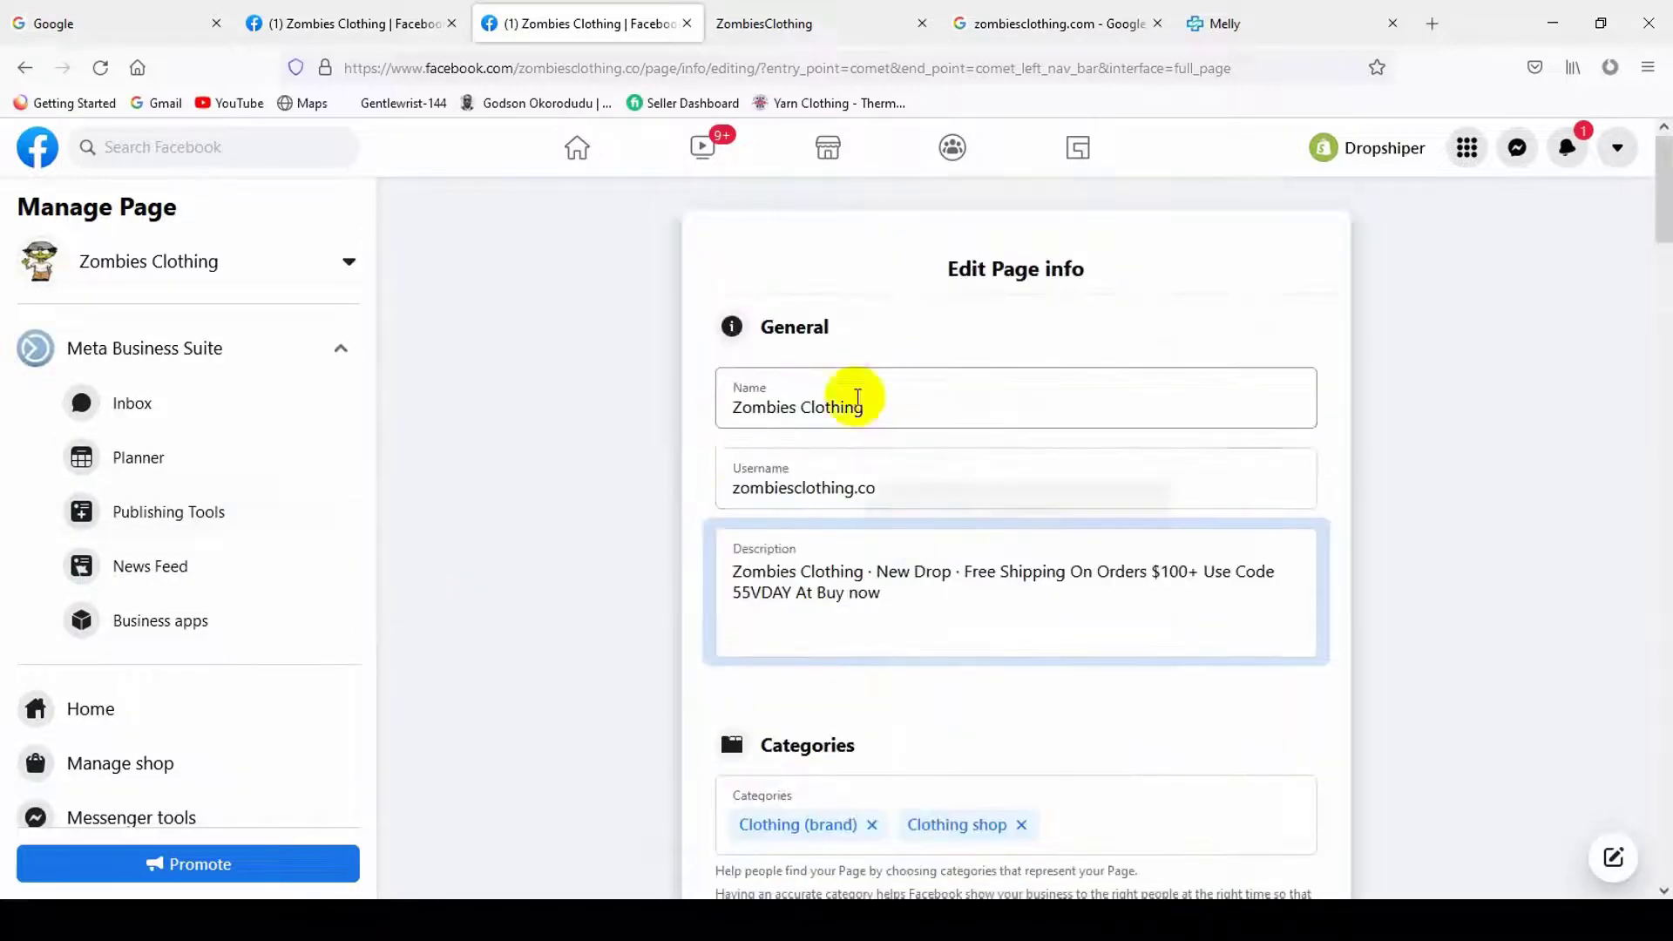
pyautogui.scroll(-4, 153, 523)
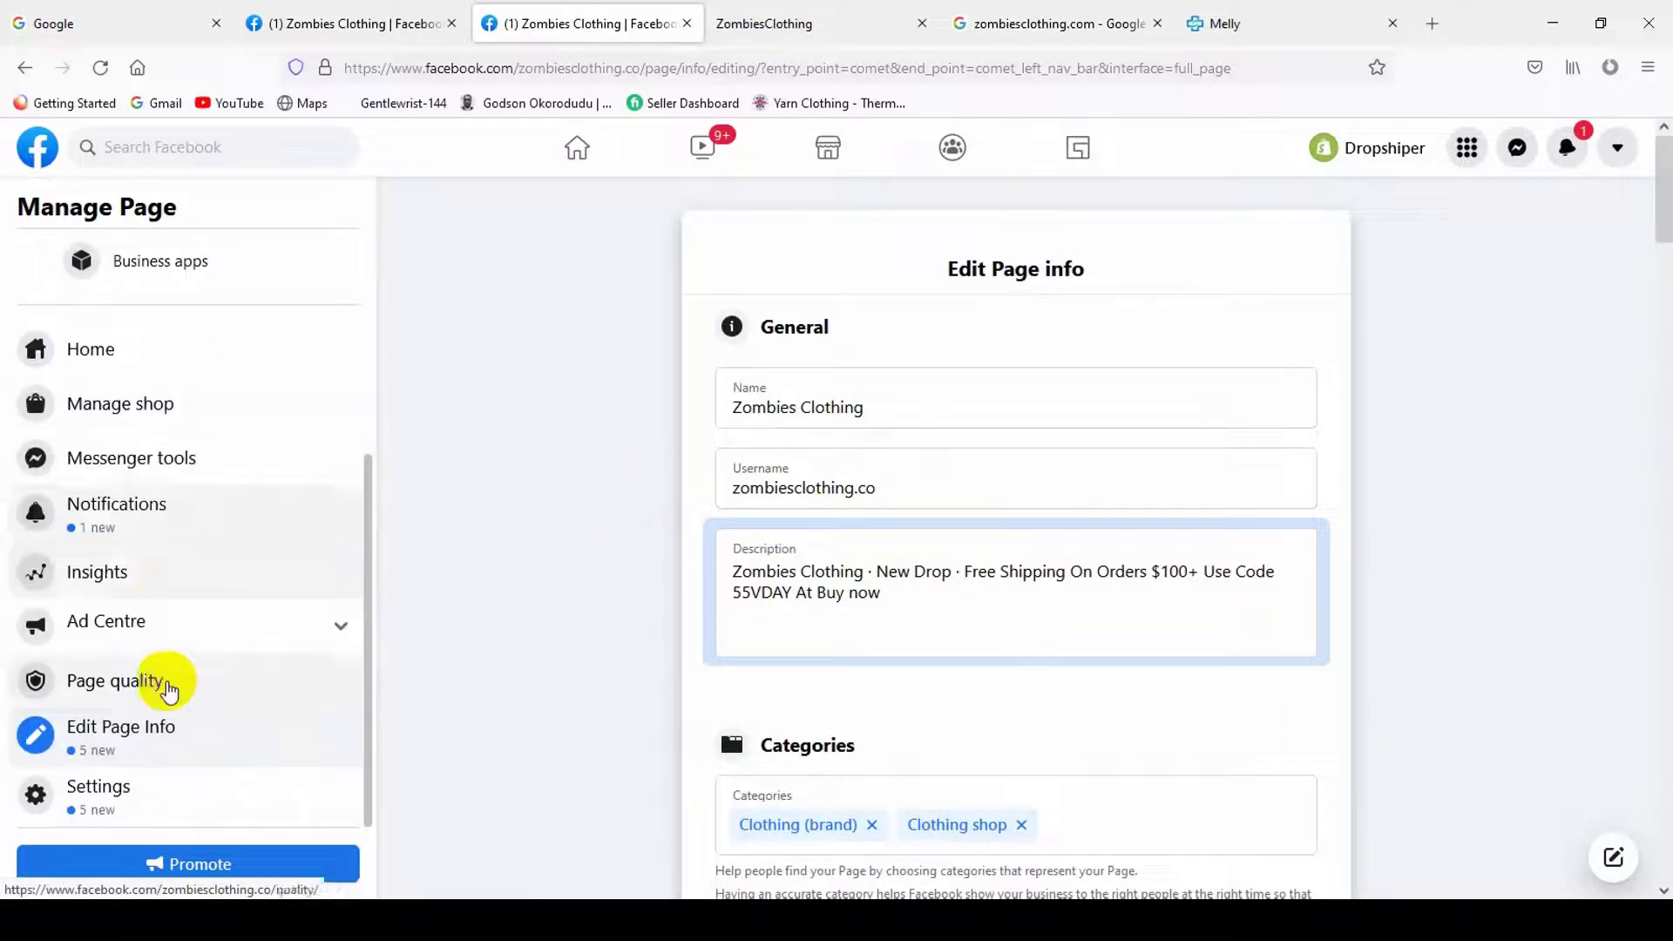
pyautogui.scroll(-12, 958, 749)
pyautogui.scroll(1, 746, 411)
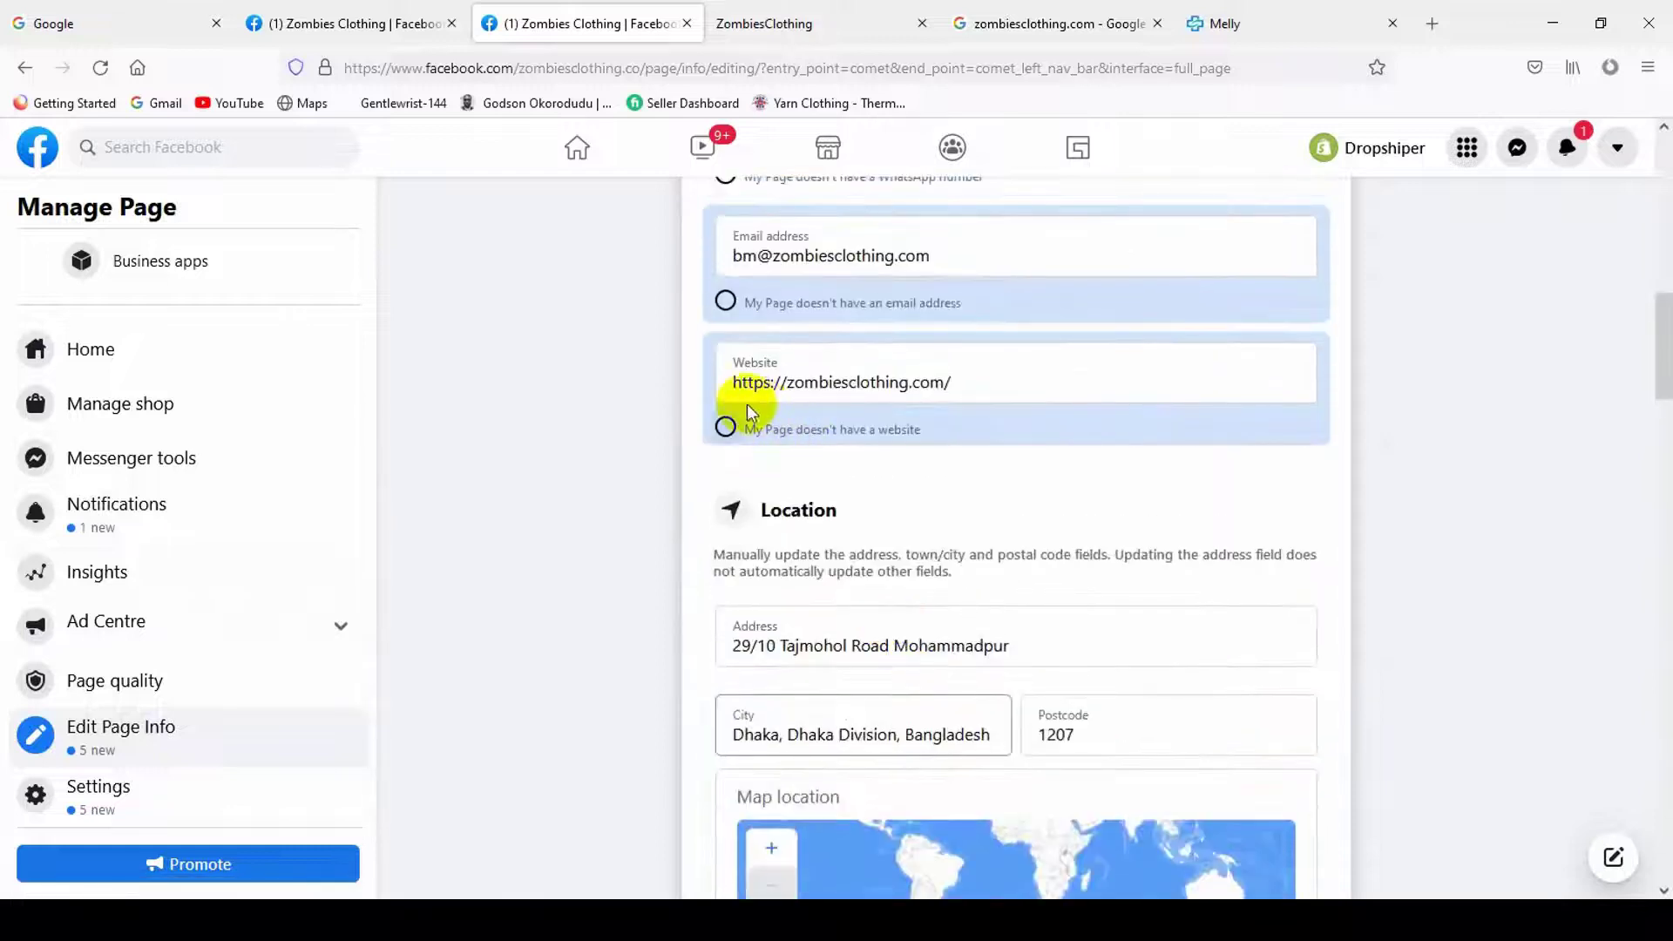
pyautogui.scroll(3, 740, 488)
pyautogui.click(724, 496)
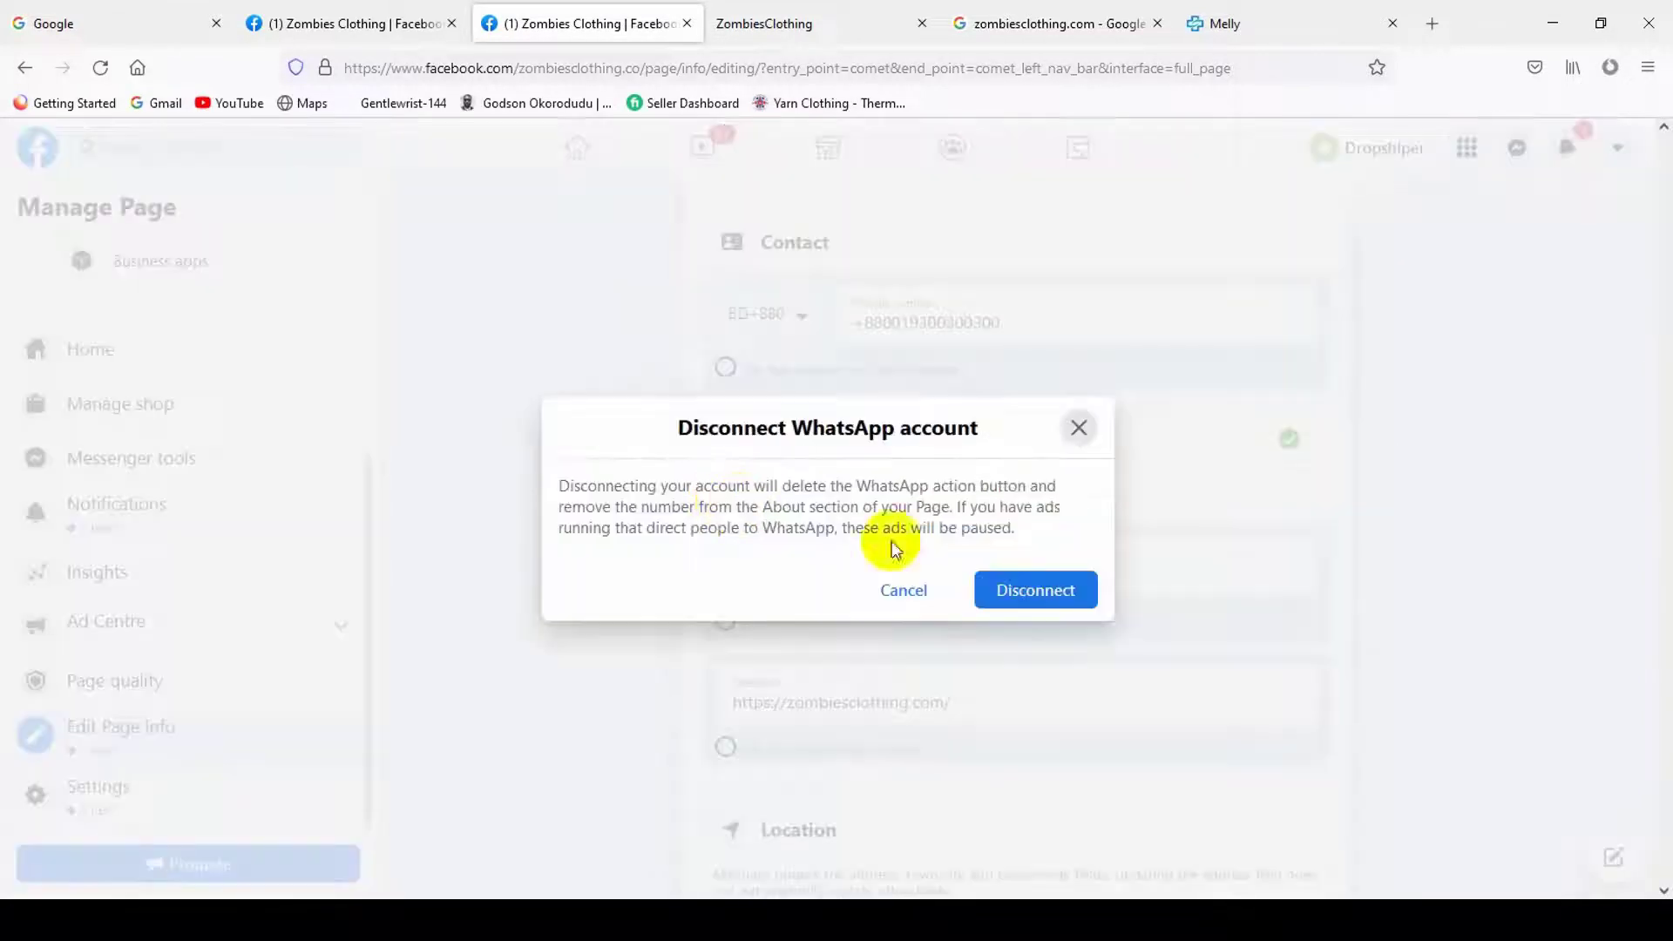
pyautogui.click(1080, 426)
pyautogui.scroll(-6, 878, 539)
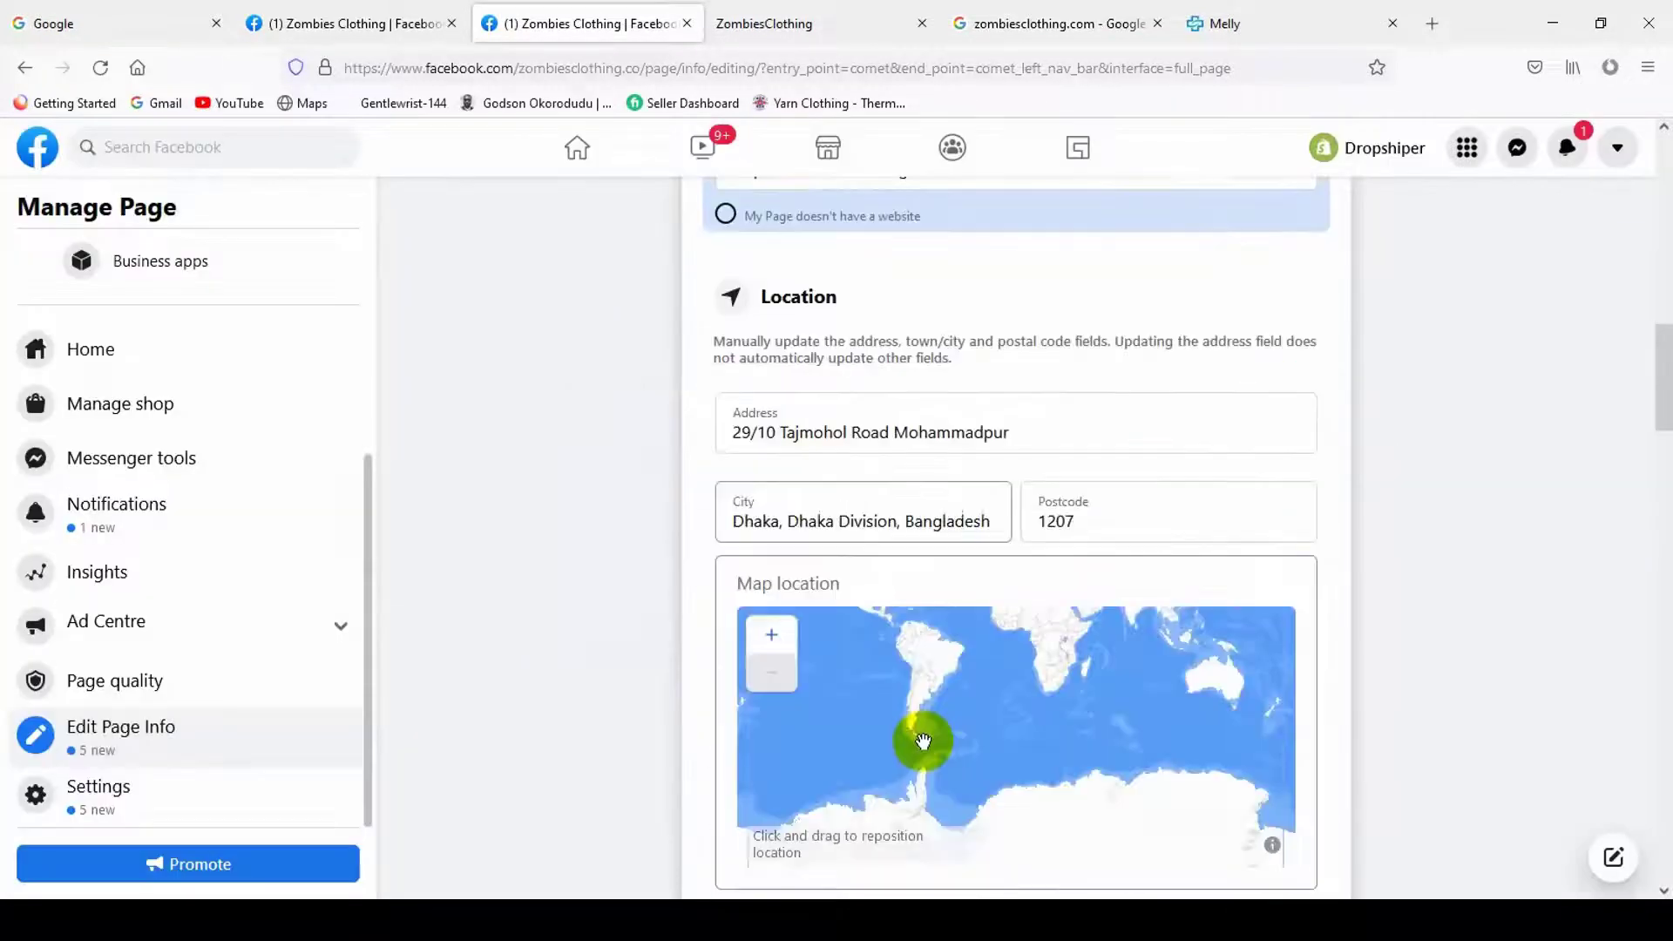
pyautogui.scroll(-11, 1485, 642)
pyautogui.scroll(-15, 1359, 651)
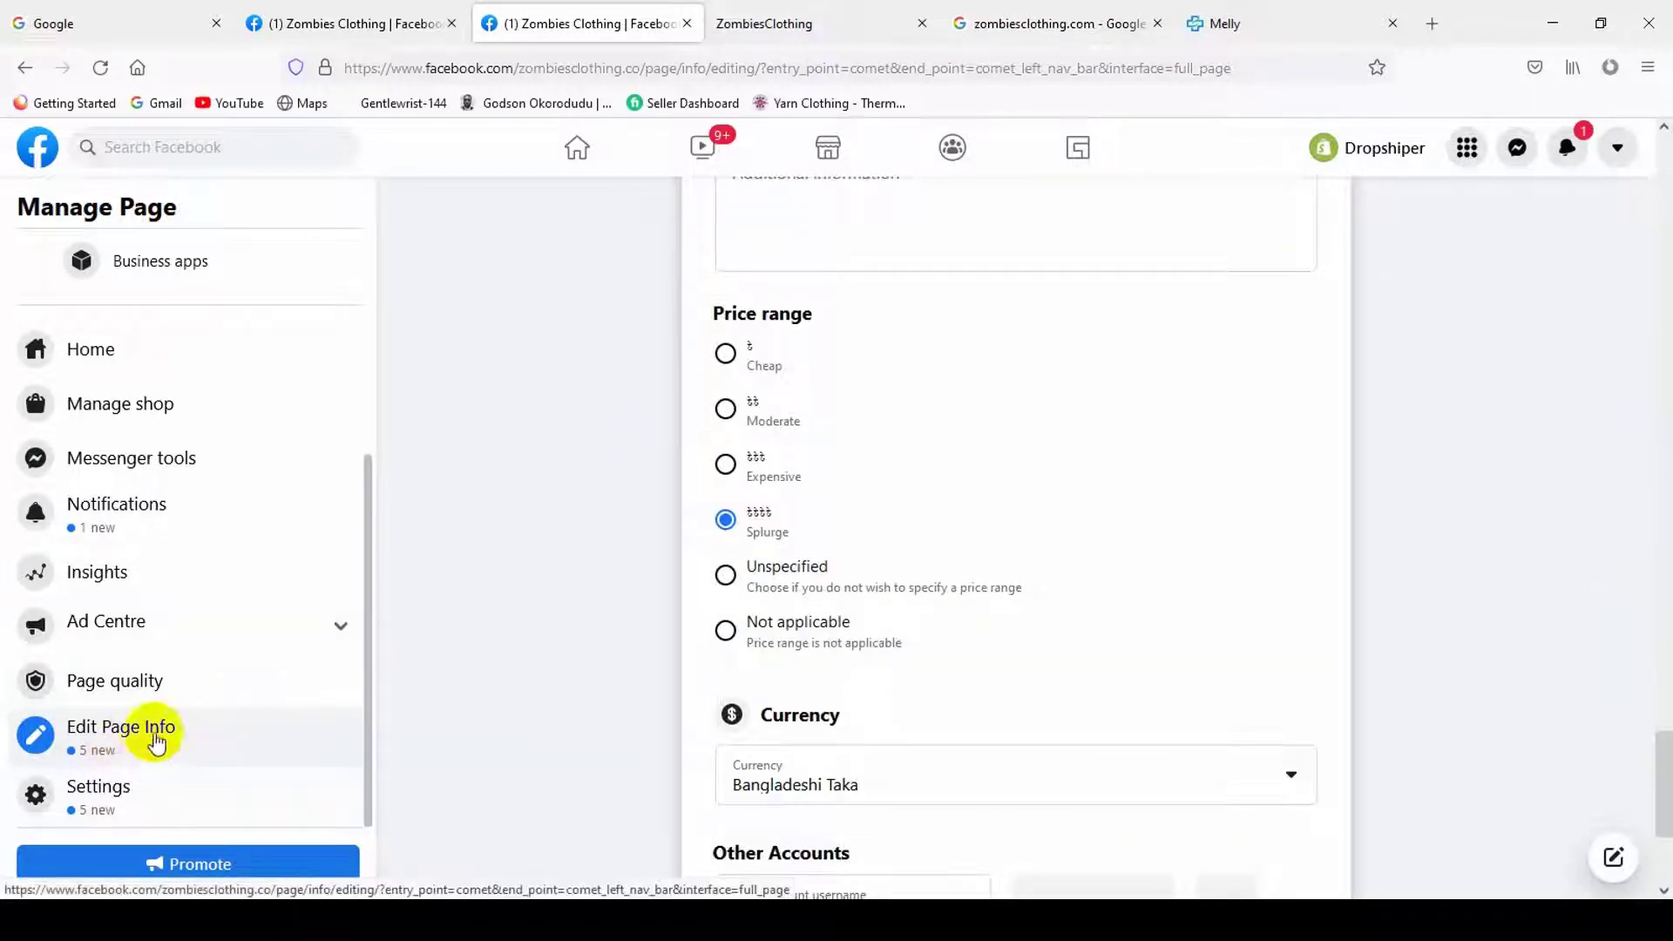
# - Open the Page's general settings and start editing Visitor posts
pyautogui.click(166, 788)
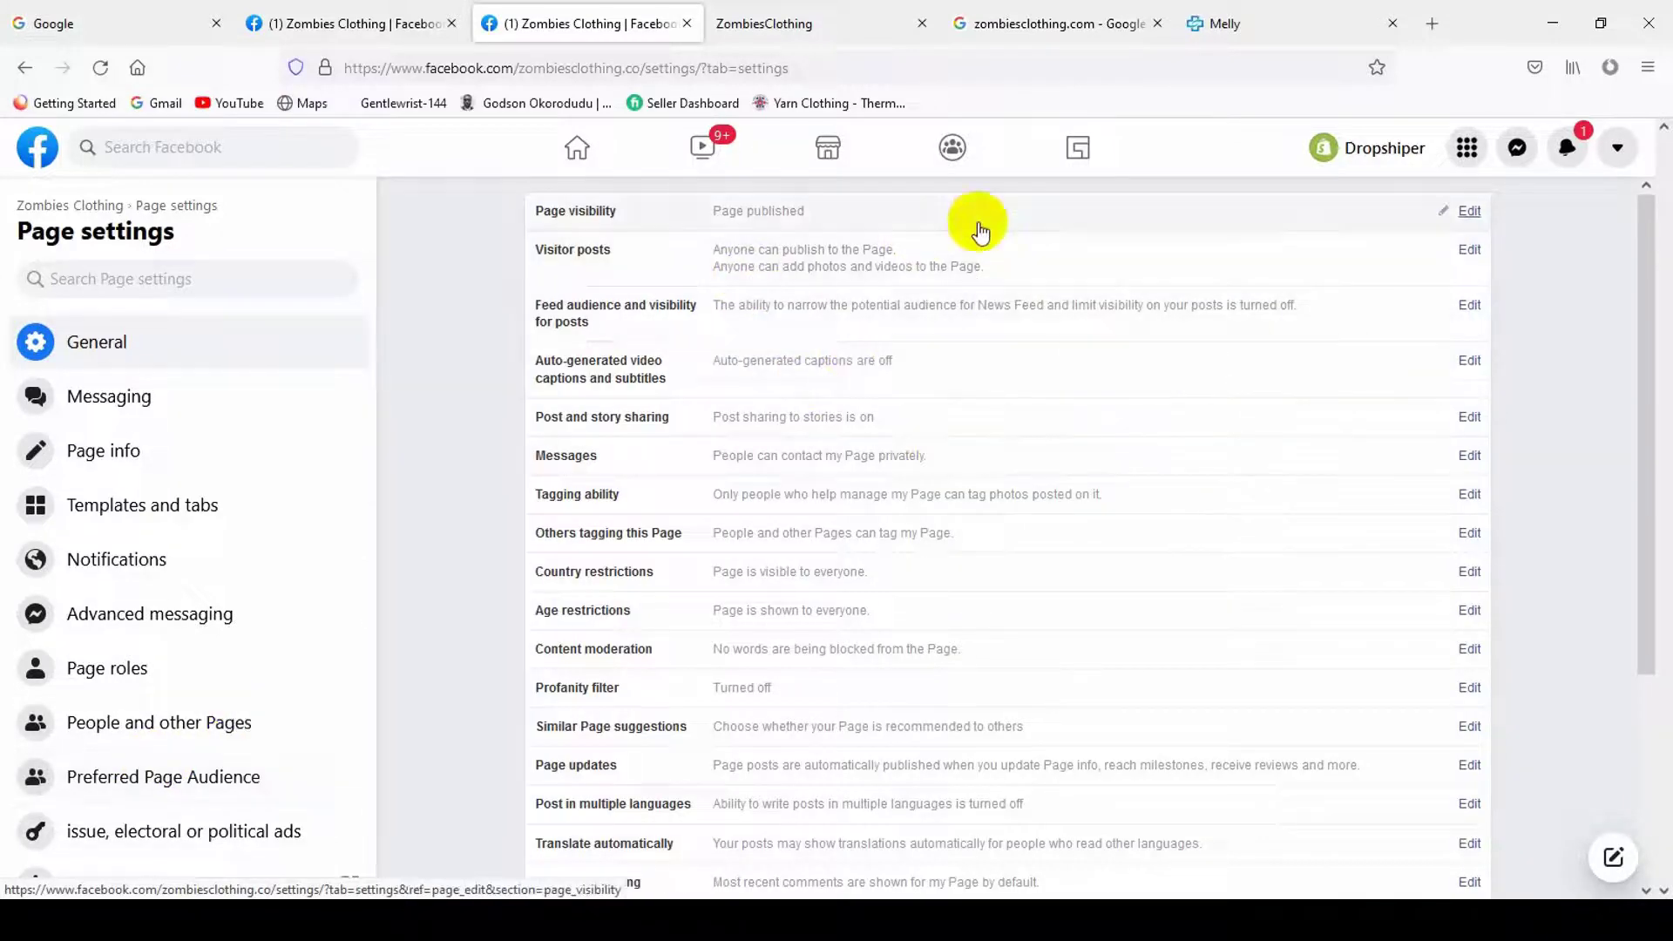
pyautogui.click(823, 208)
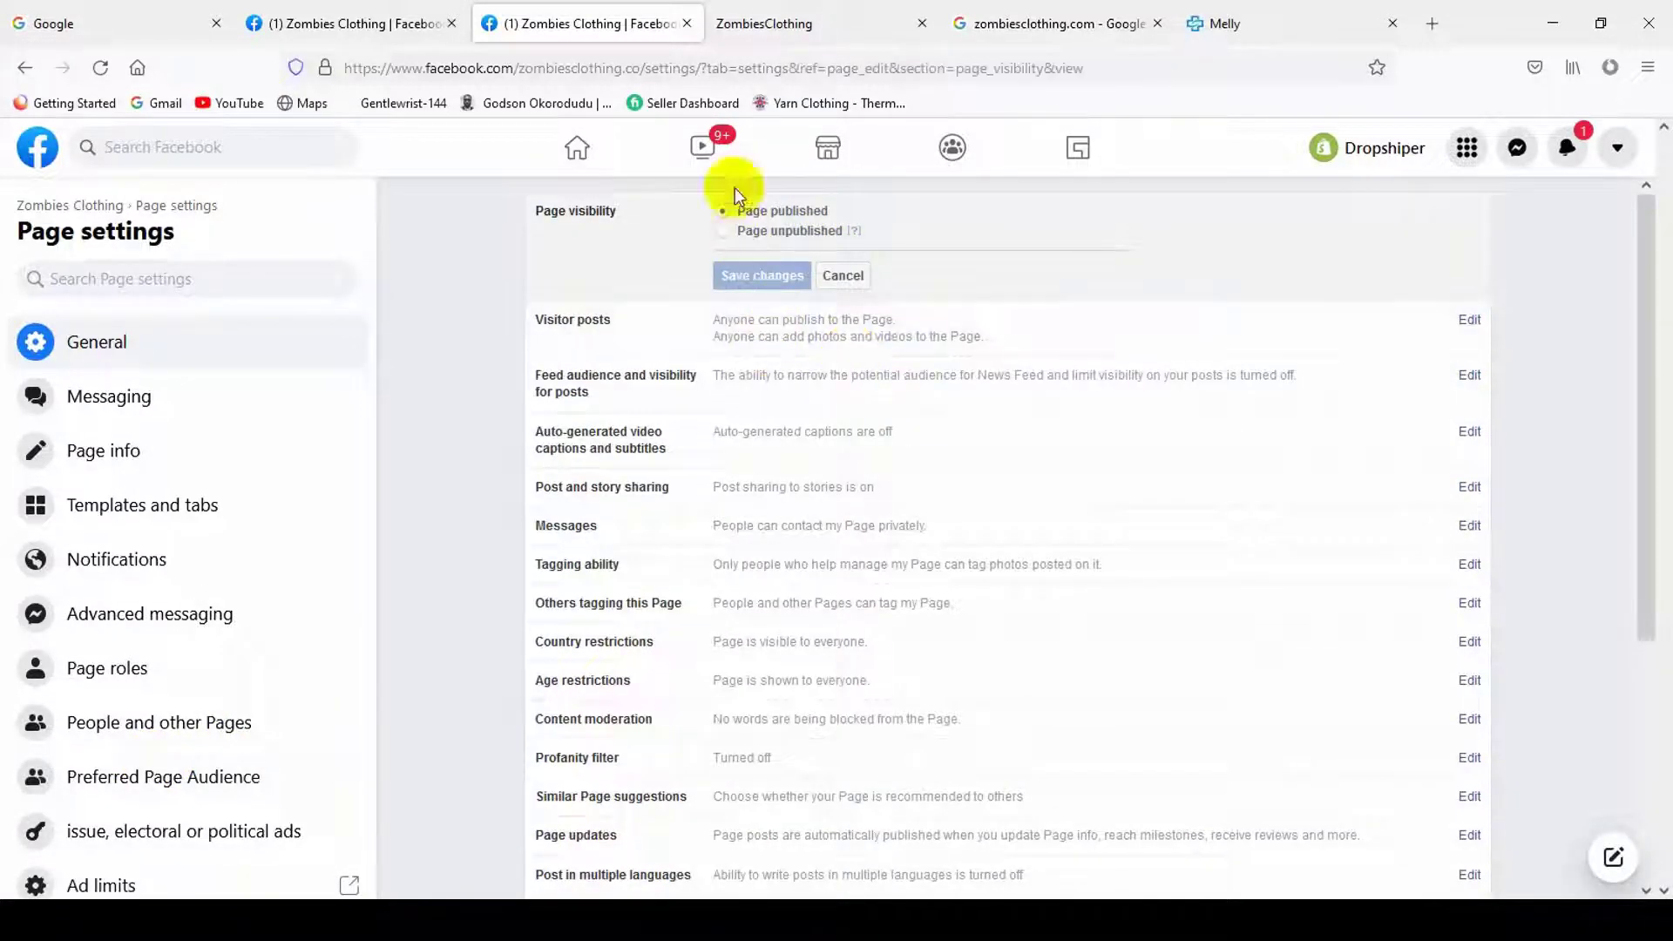
pyautogui.click(1004, 348)
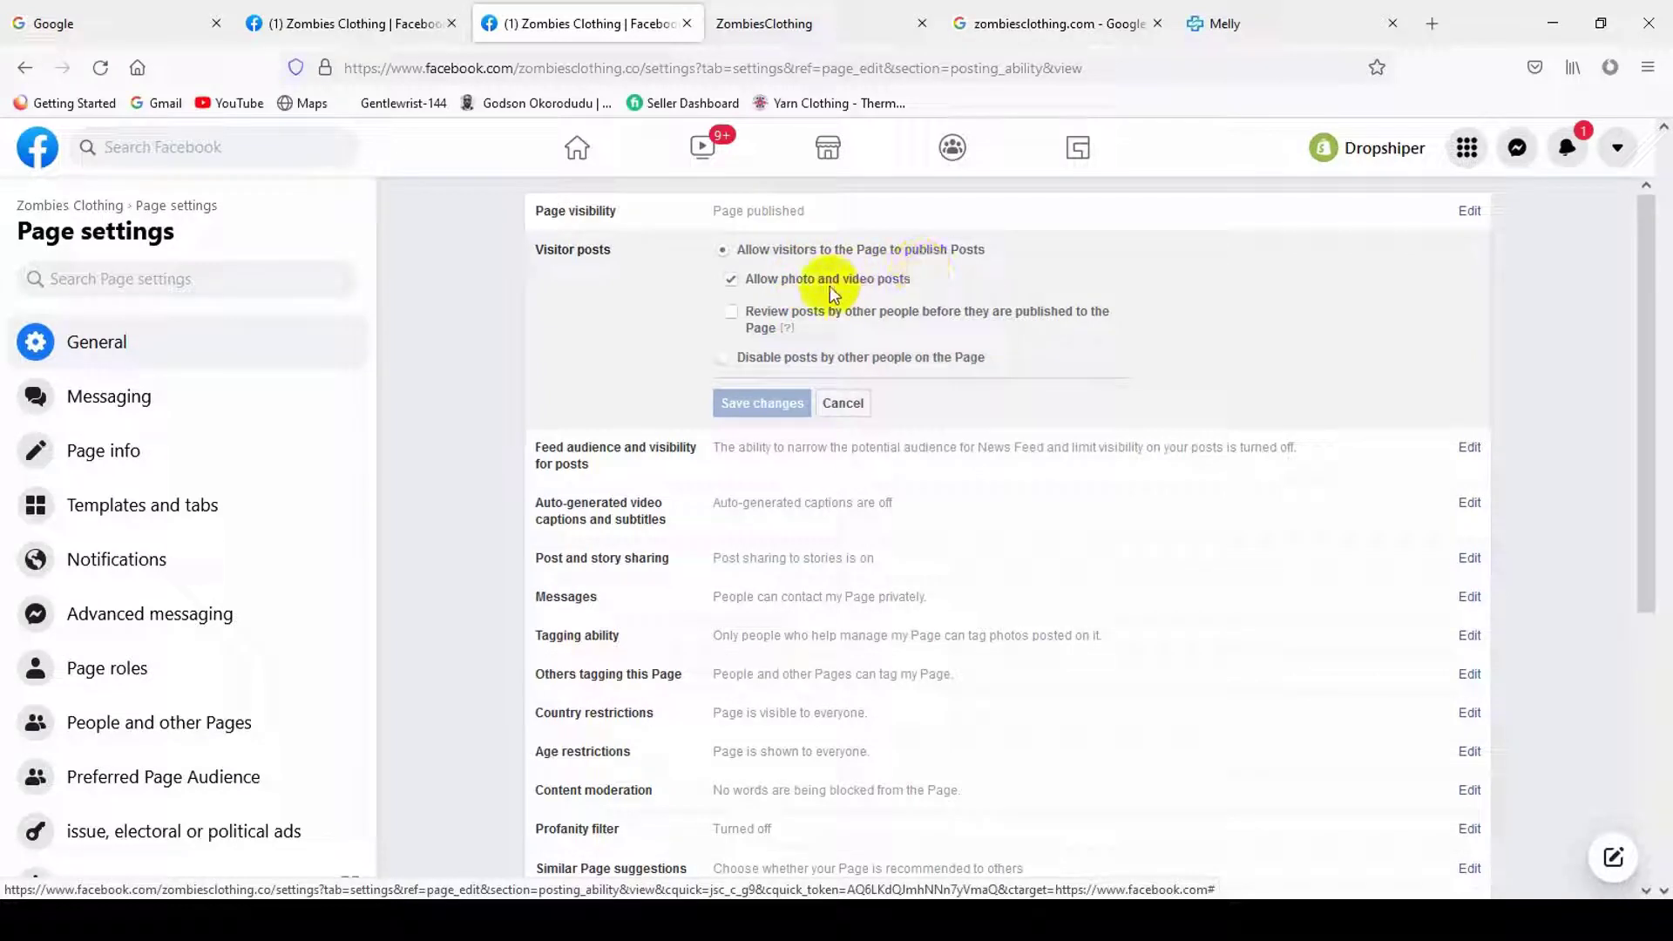
# - Allow visitor posts but require review of others' posts before publishing
pyautogui.click(749, 361)
pyautogui.click(782, 251)
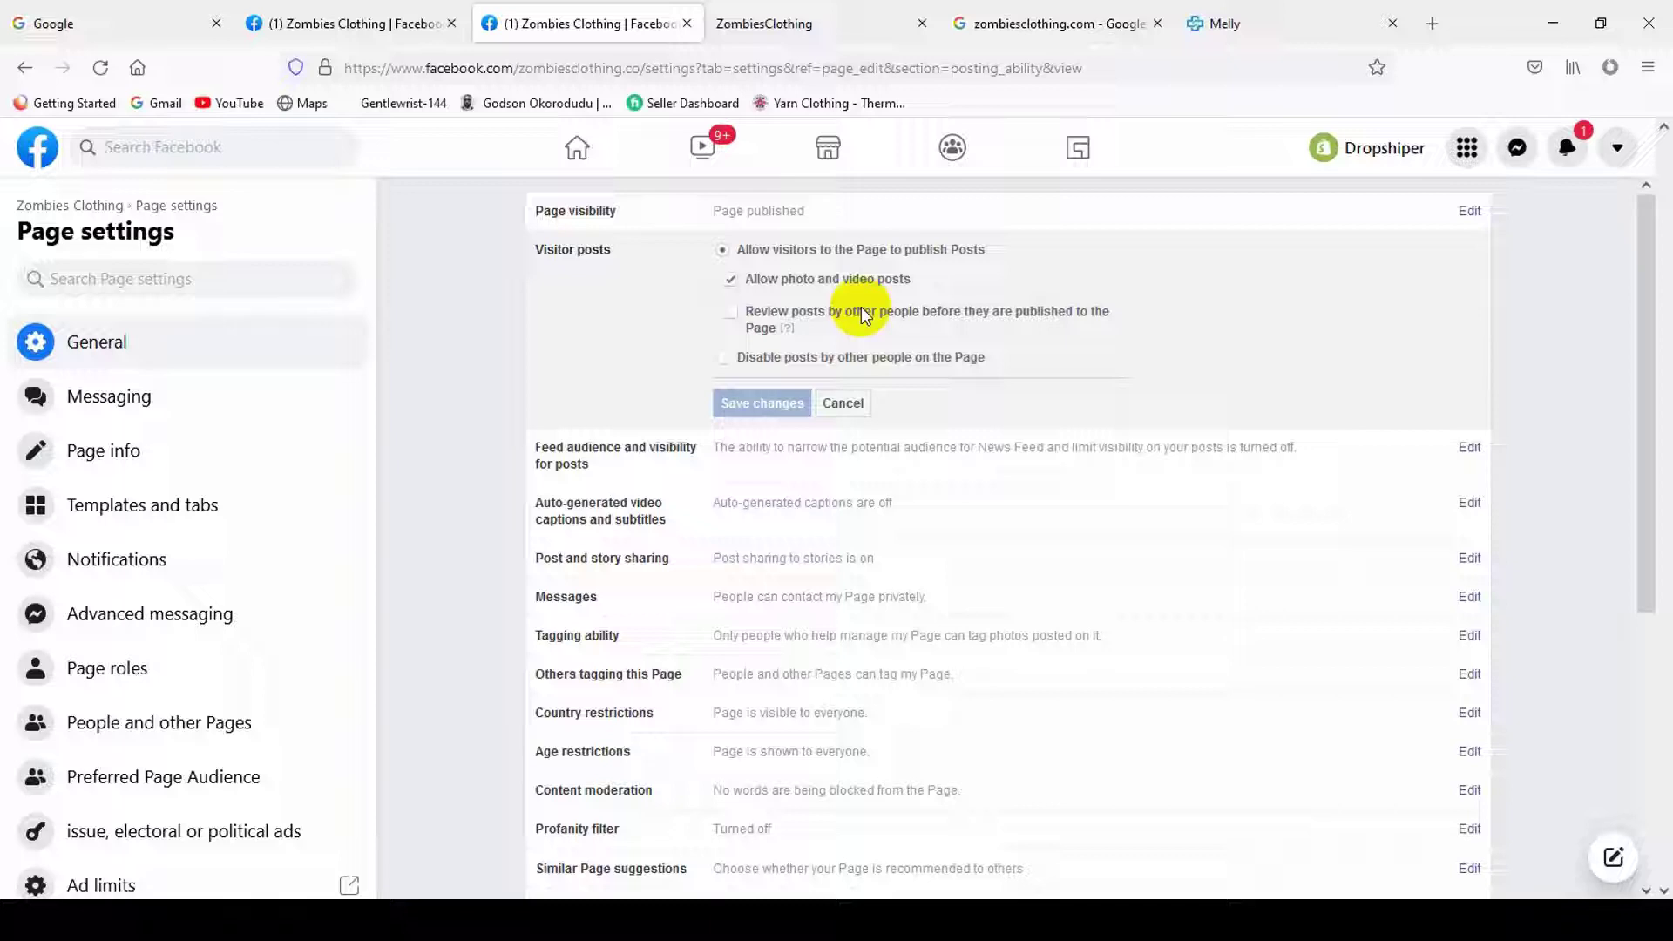
pyautogui.click(756, 314)
pyautogui.moveTo(799, 331)
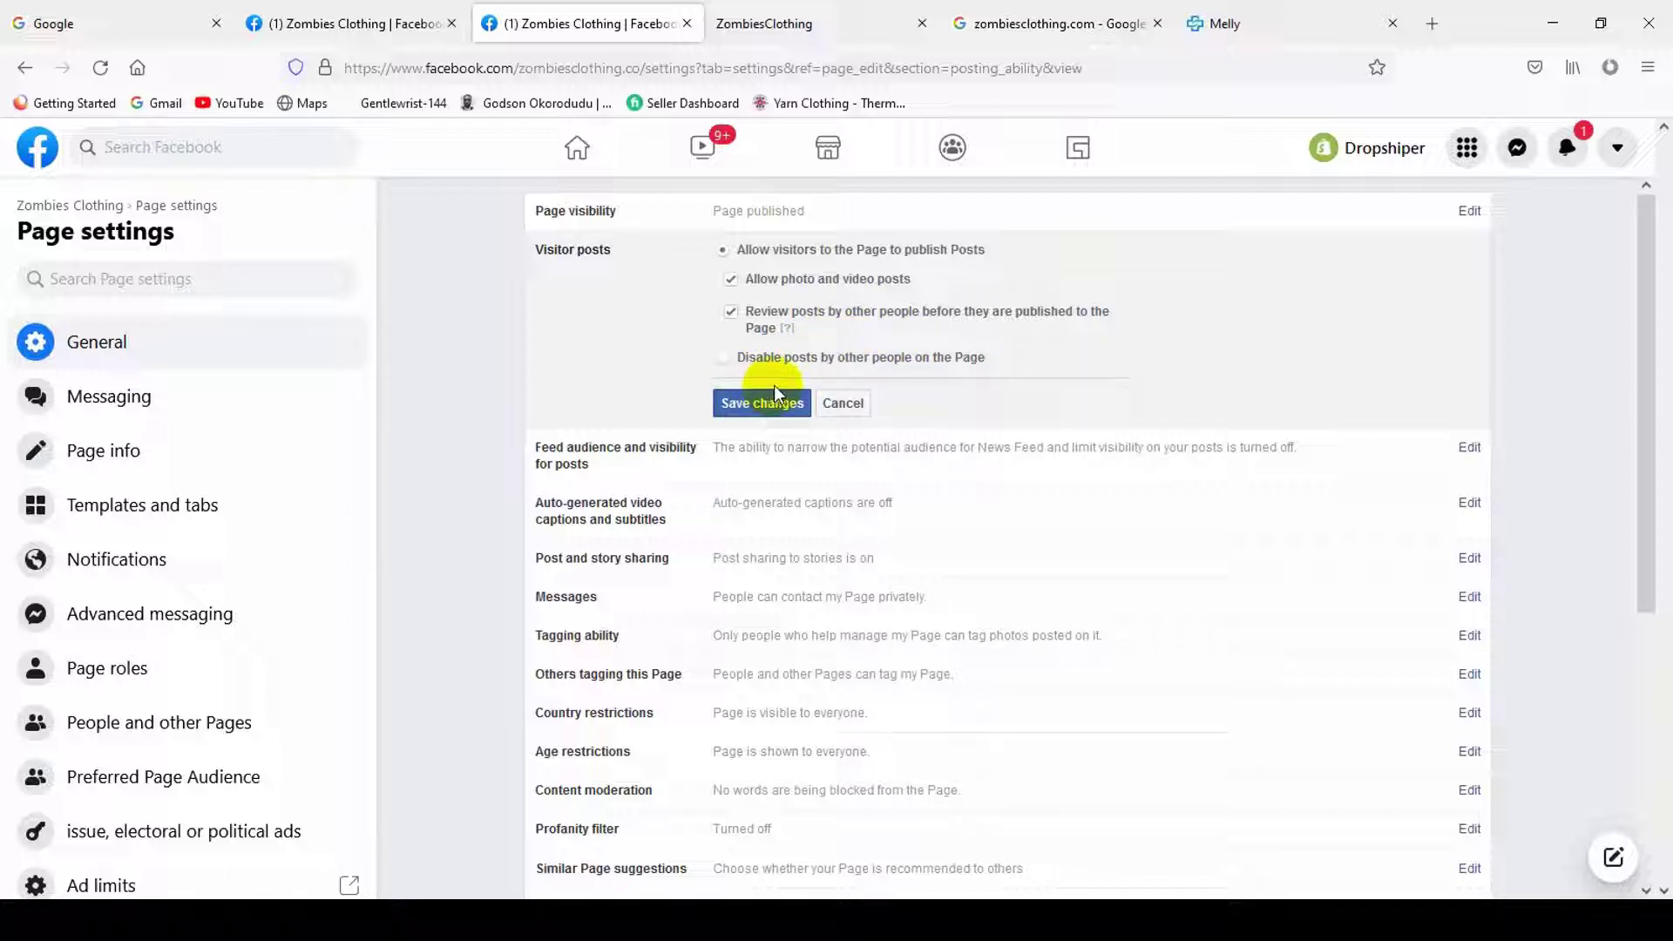
pyautogui.click(1571, 150)
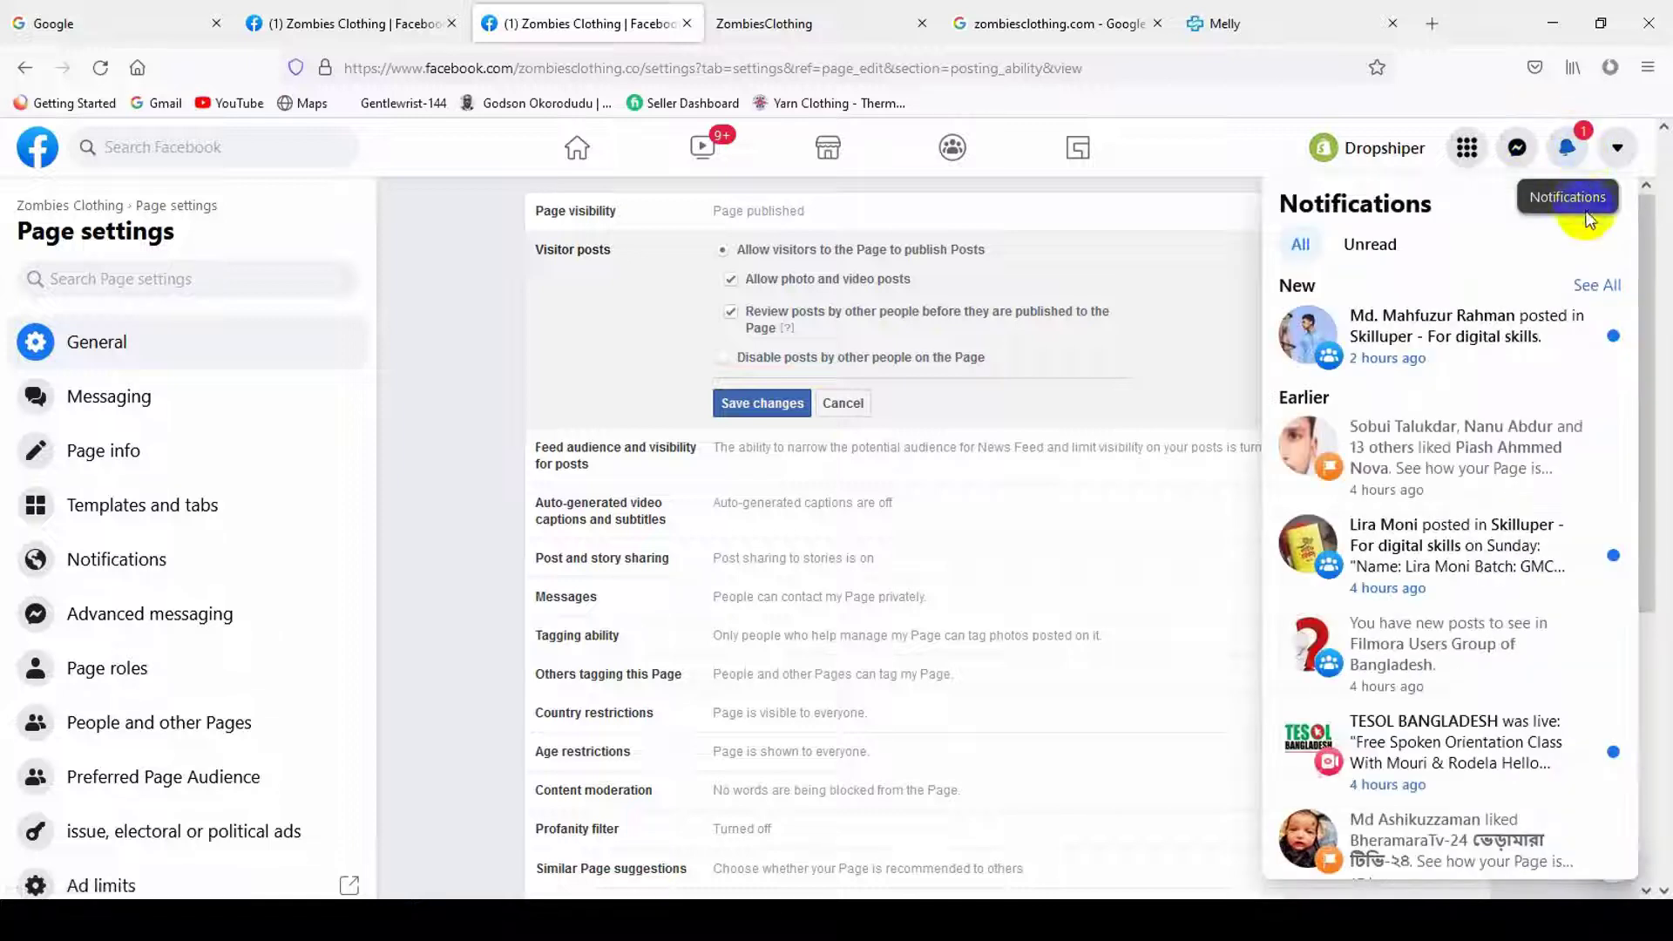
# - Mark all notifications as read and save the Visitor posts change
pyautogui.click(1605, 204)
pyautogui.click(1372, 268)
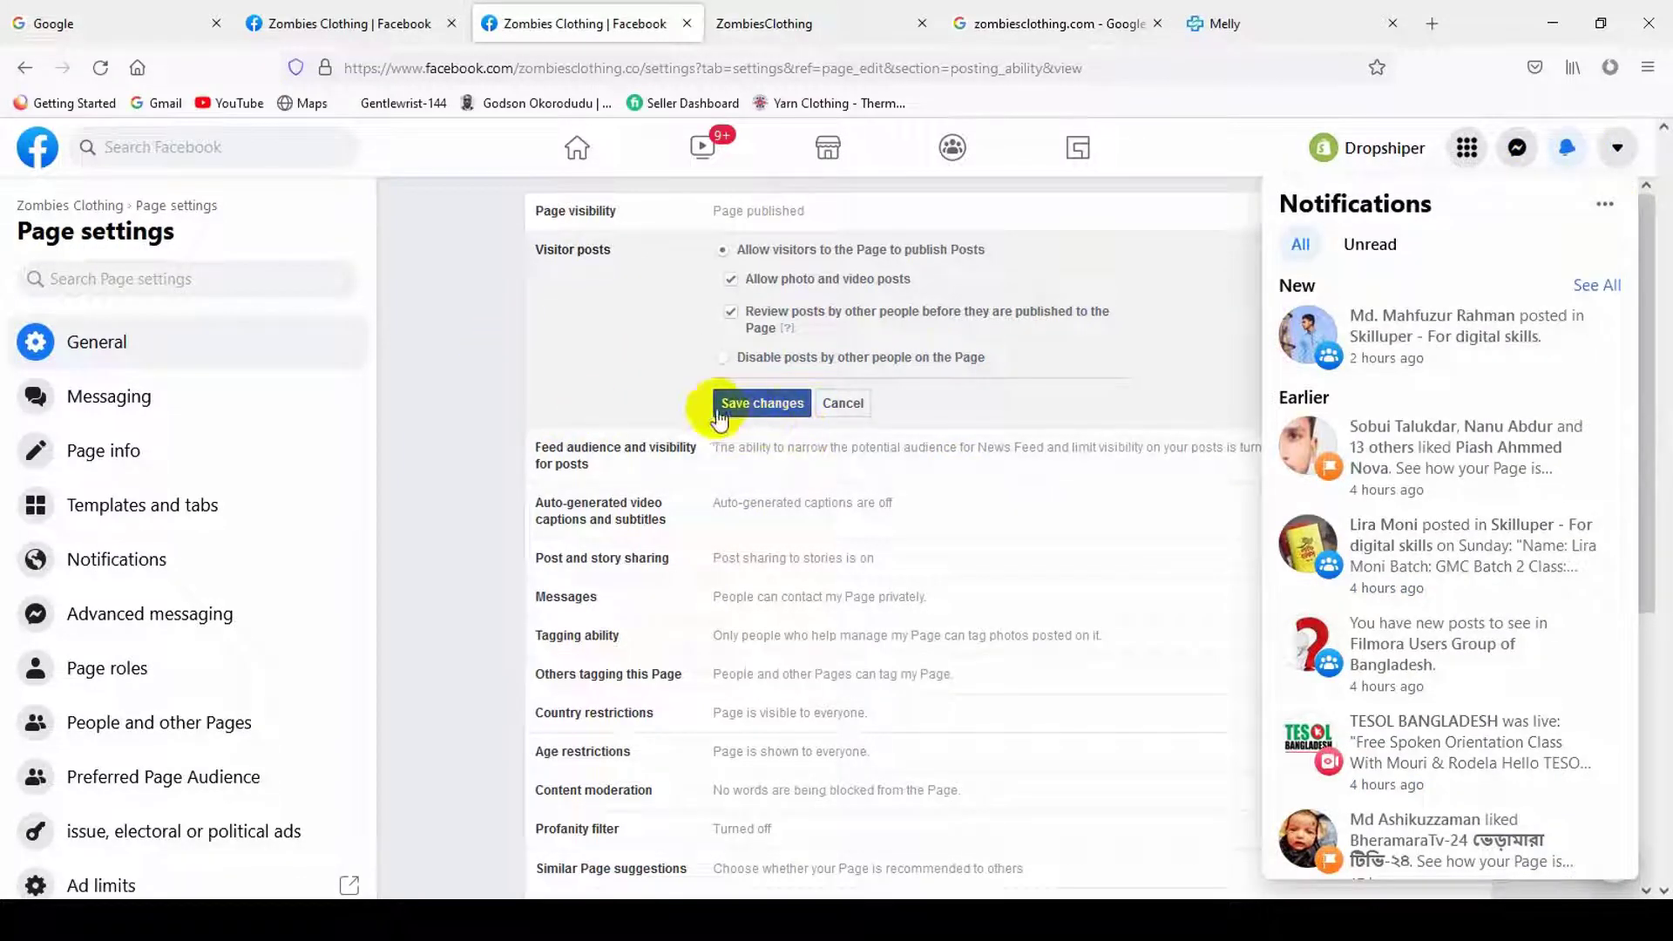
pyautogui.click(761, 403)
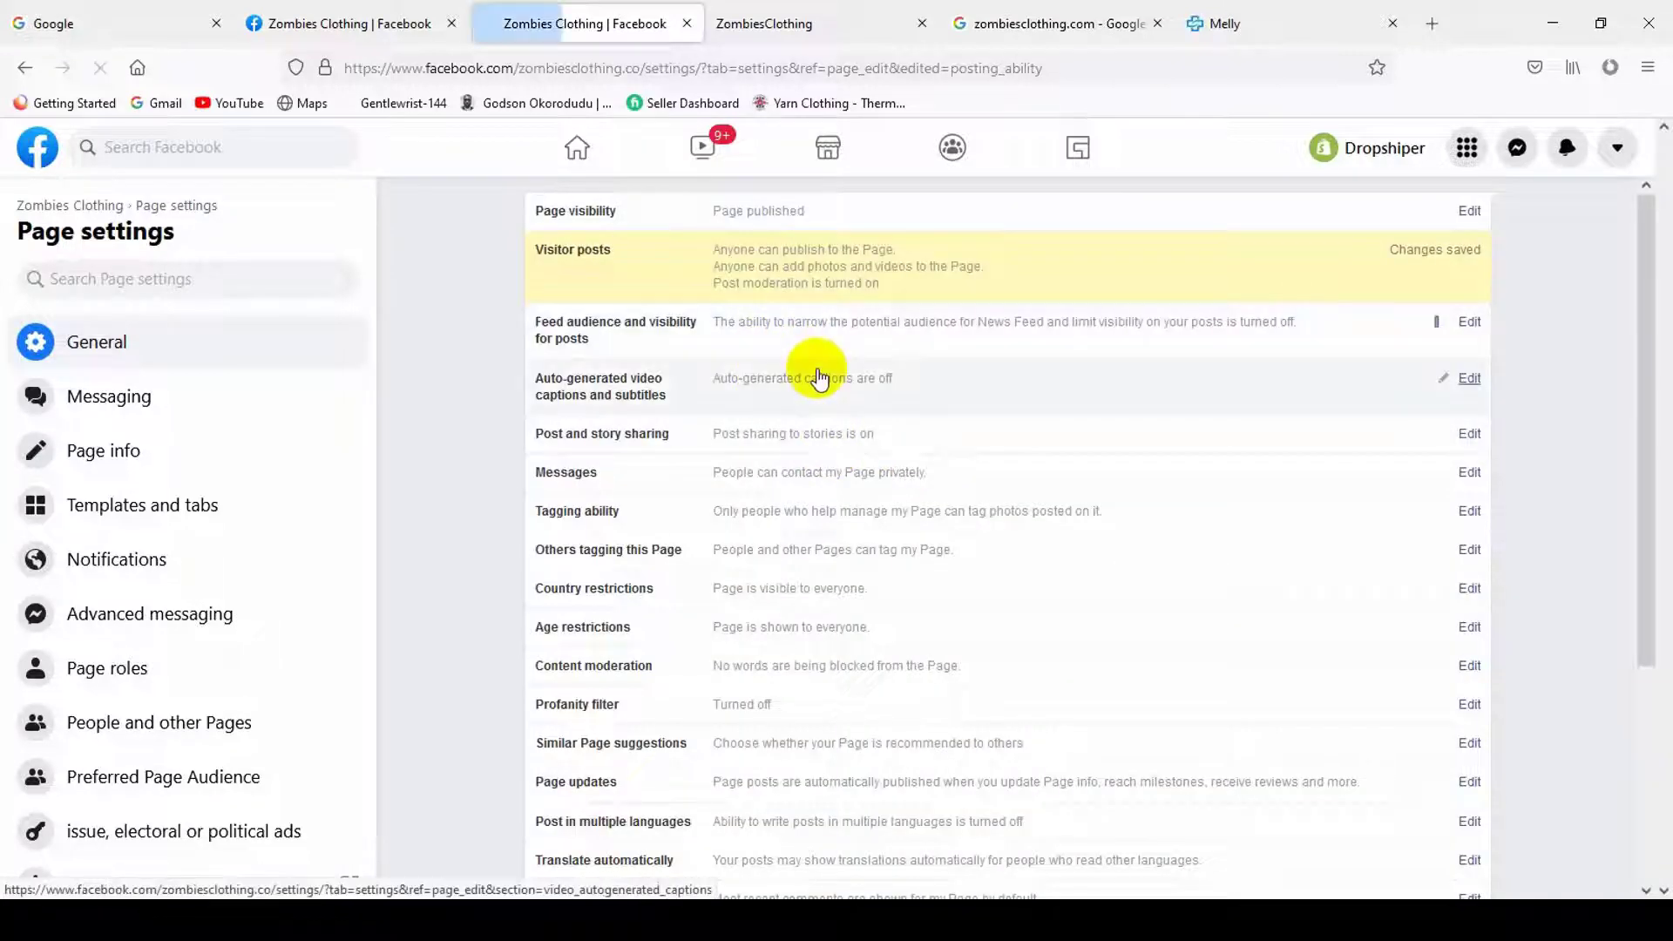
# - Enable News Feed audience selection and post visibility options, and save
pyautogui.click(751, 363)
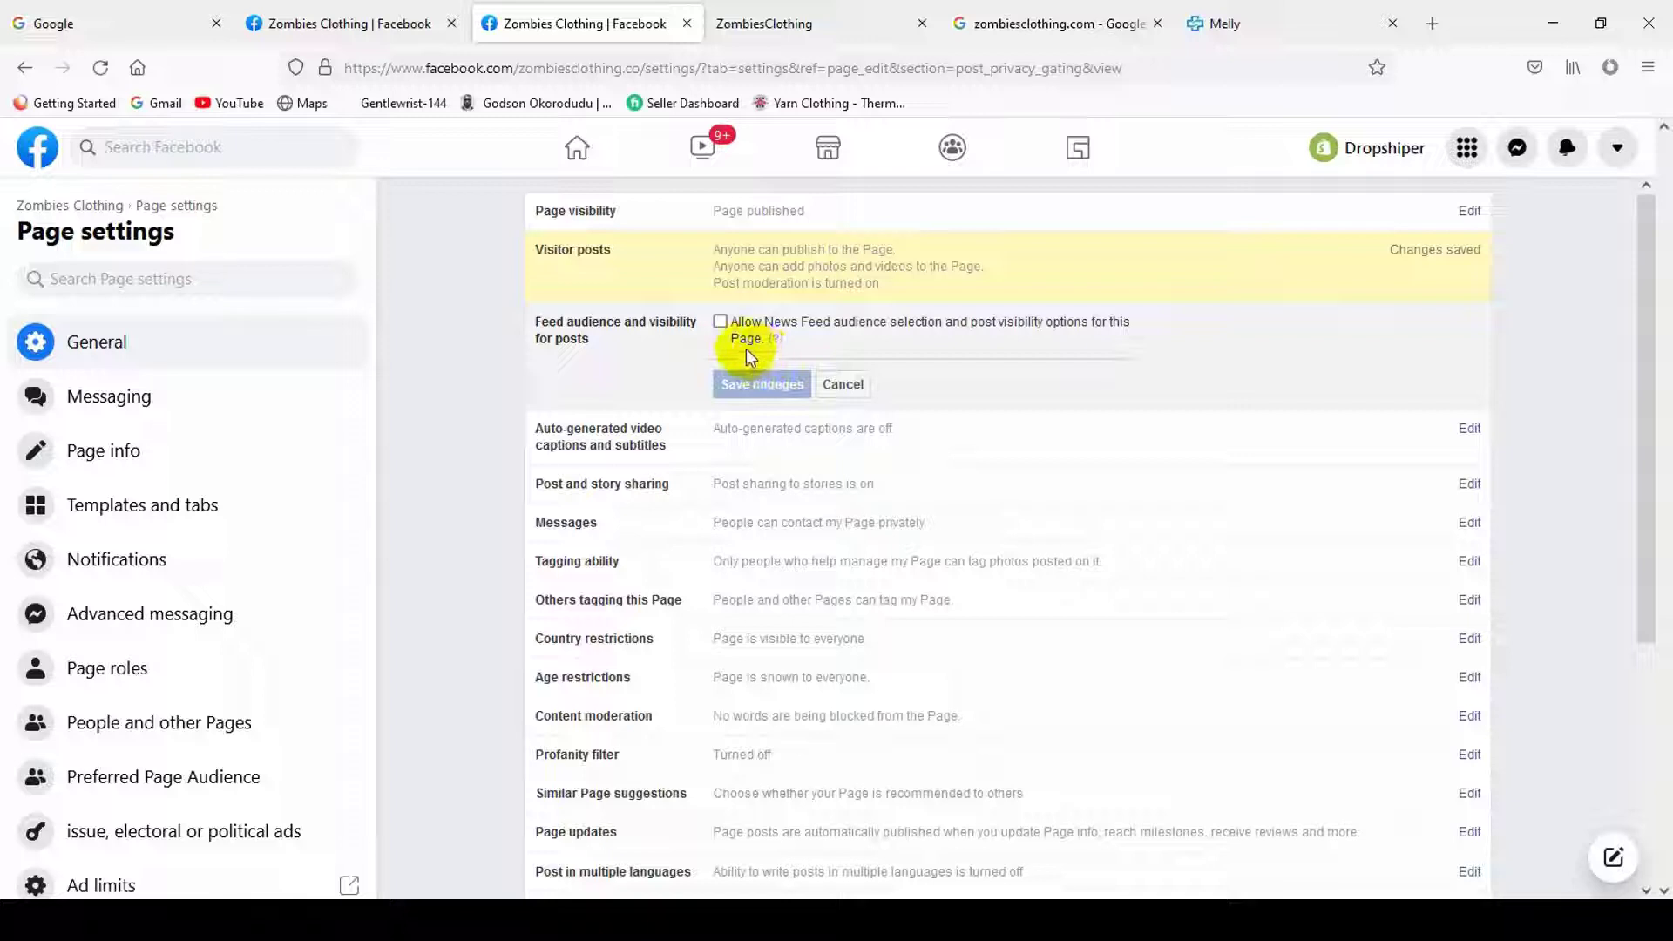
pyautogui.click(732, 327)
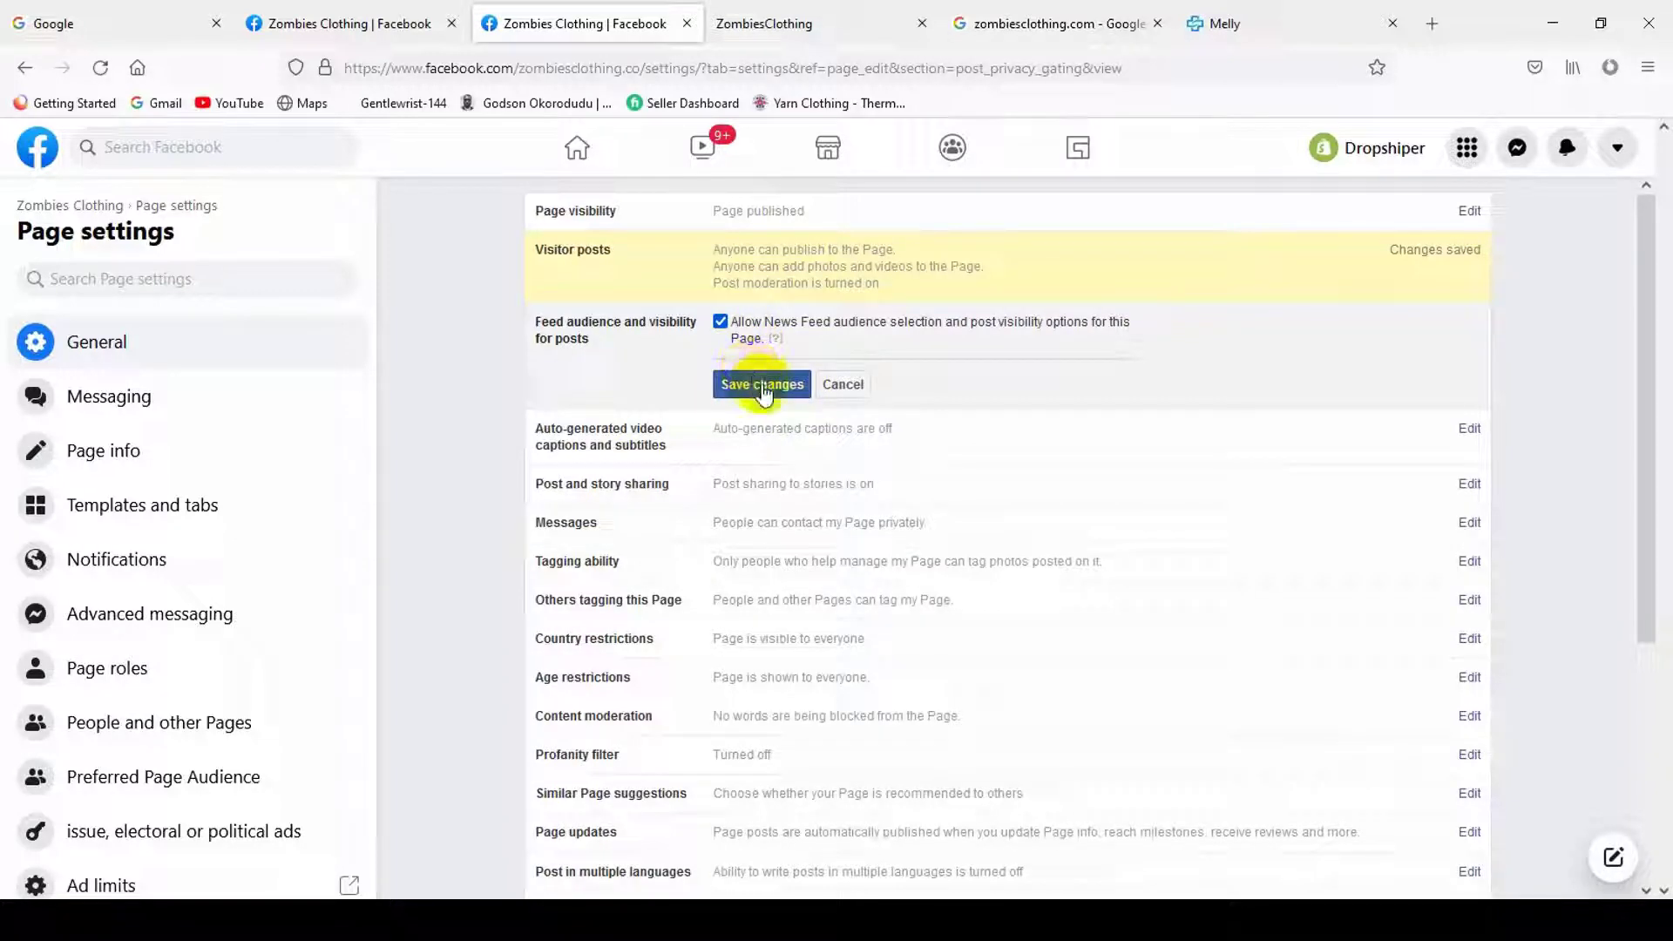
pyautogui.click(763, 386)
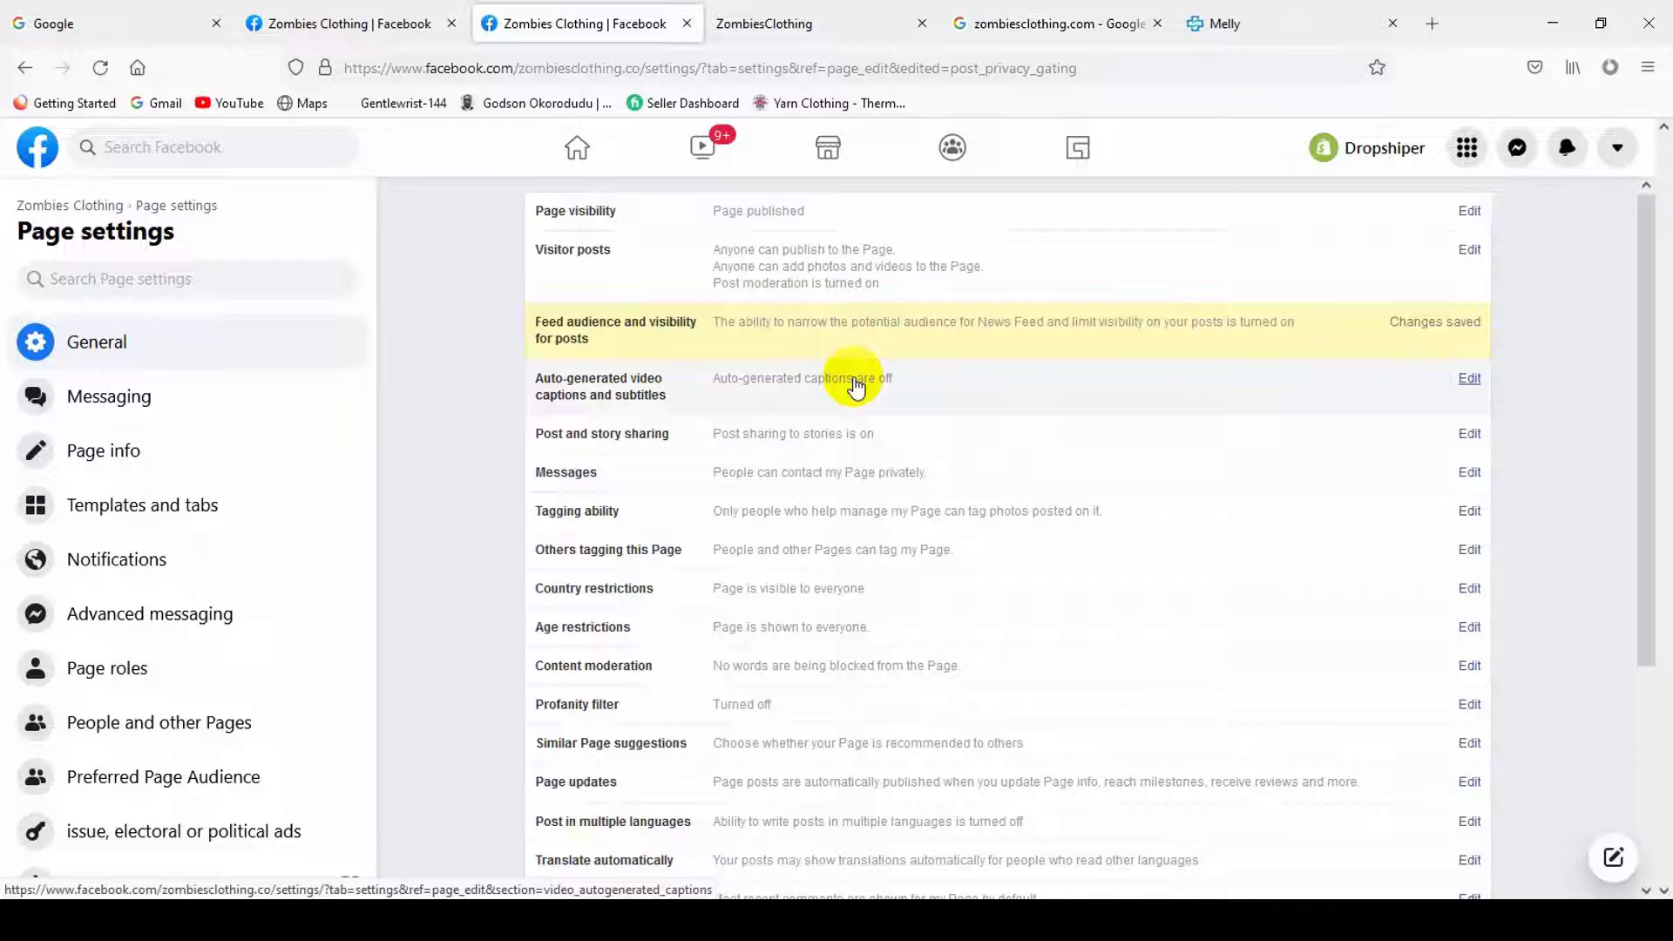
# - Turn on auto-generated video captions and subtitles, hidden from viewers until reviewed, and save
pyautogui.click(853, 383)
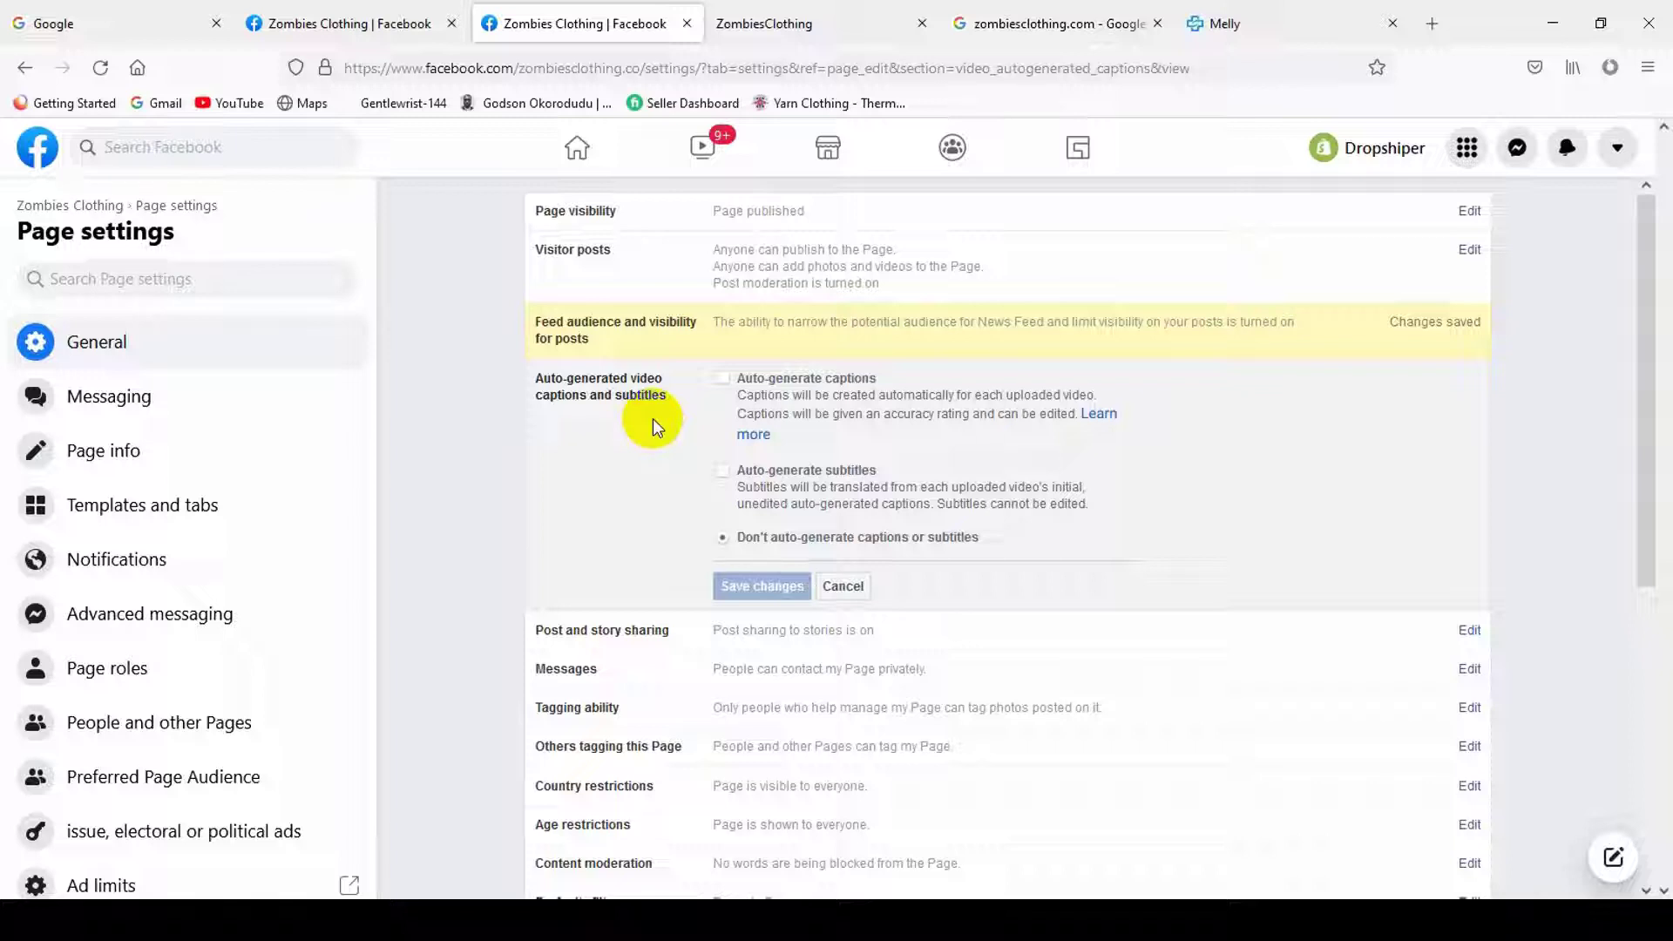
pyautogui.click(739, 382)
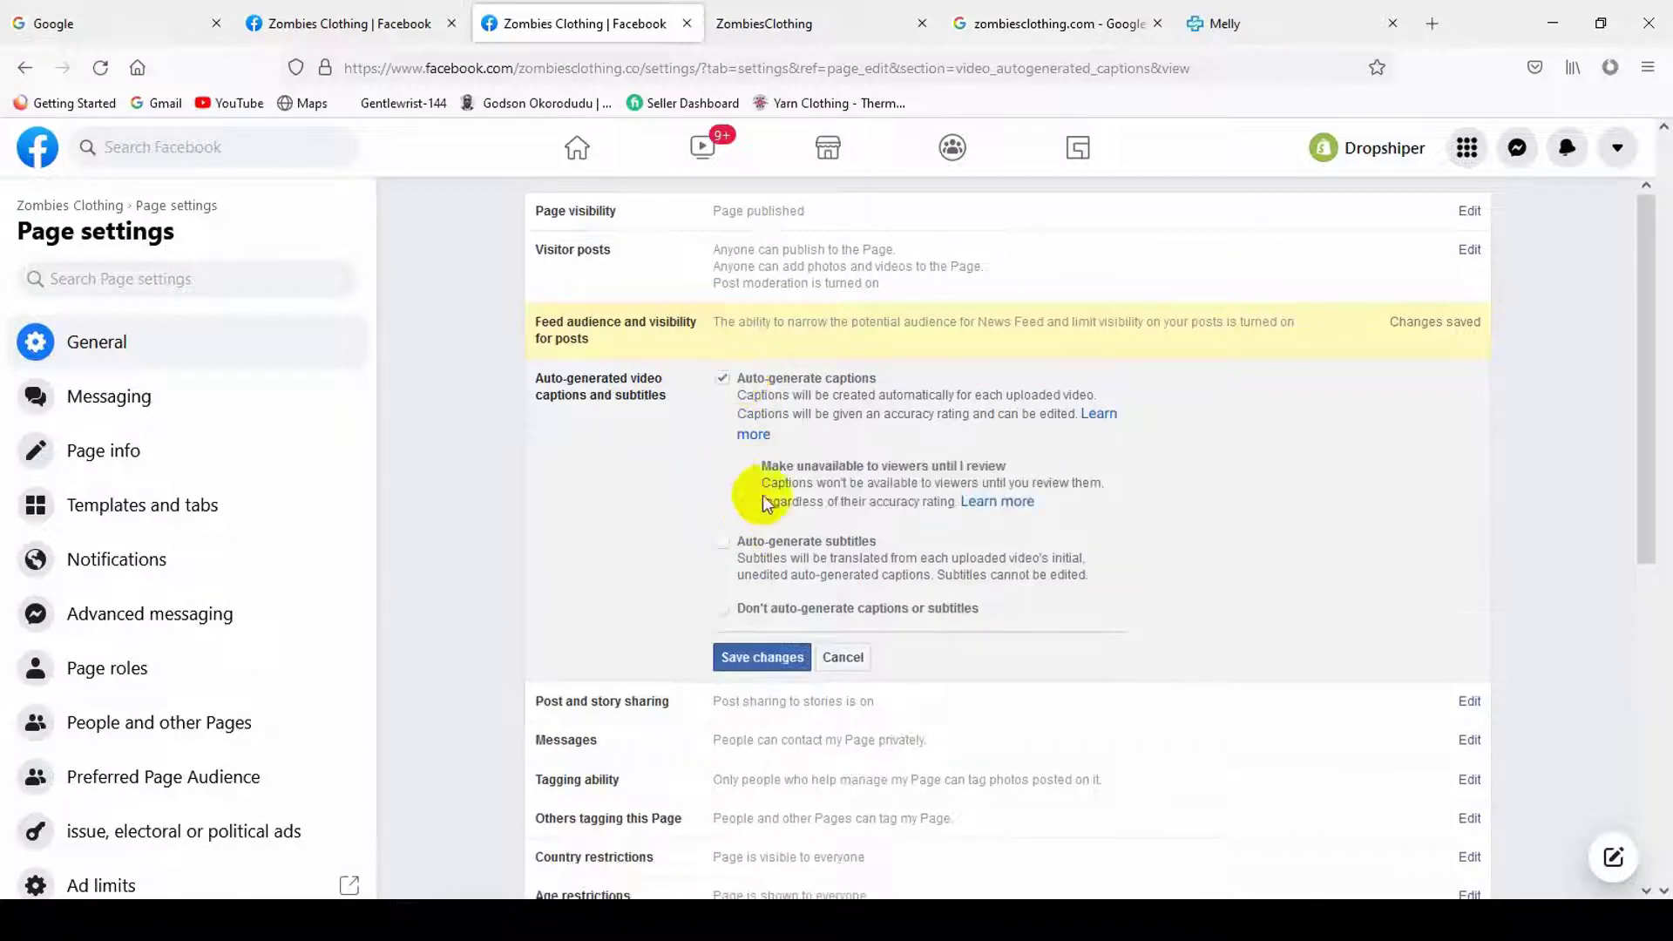
pyautogui.click(745, 547)
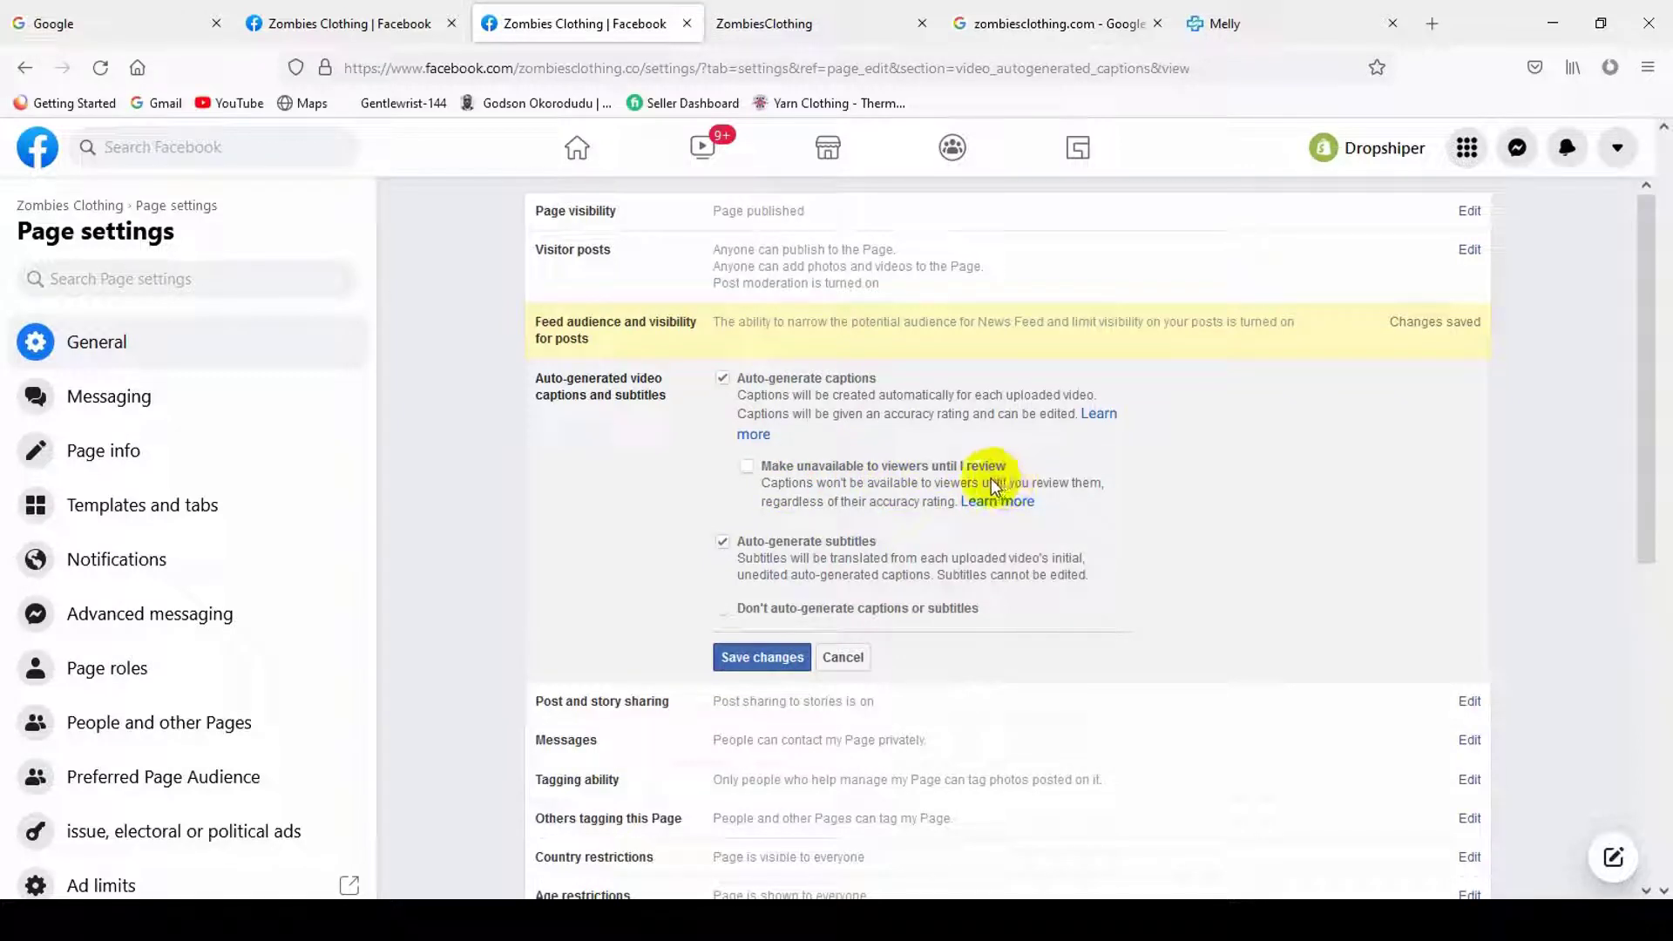
pyautogui.click(949, 474)
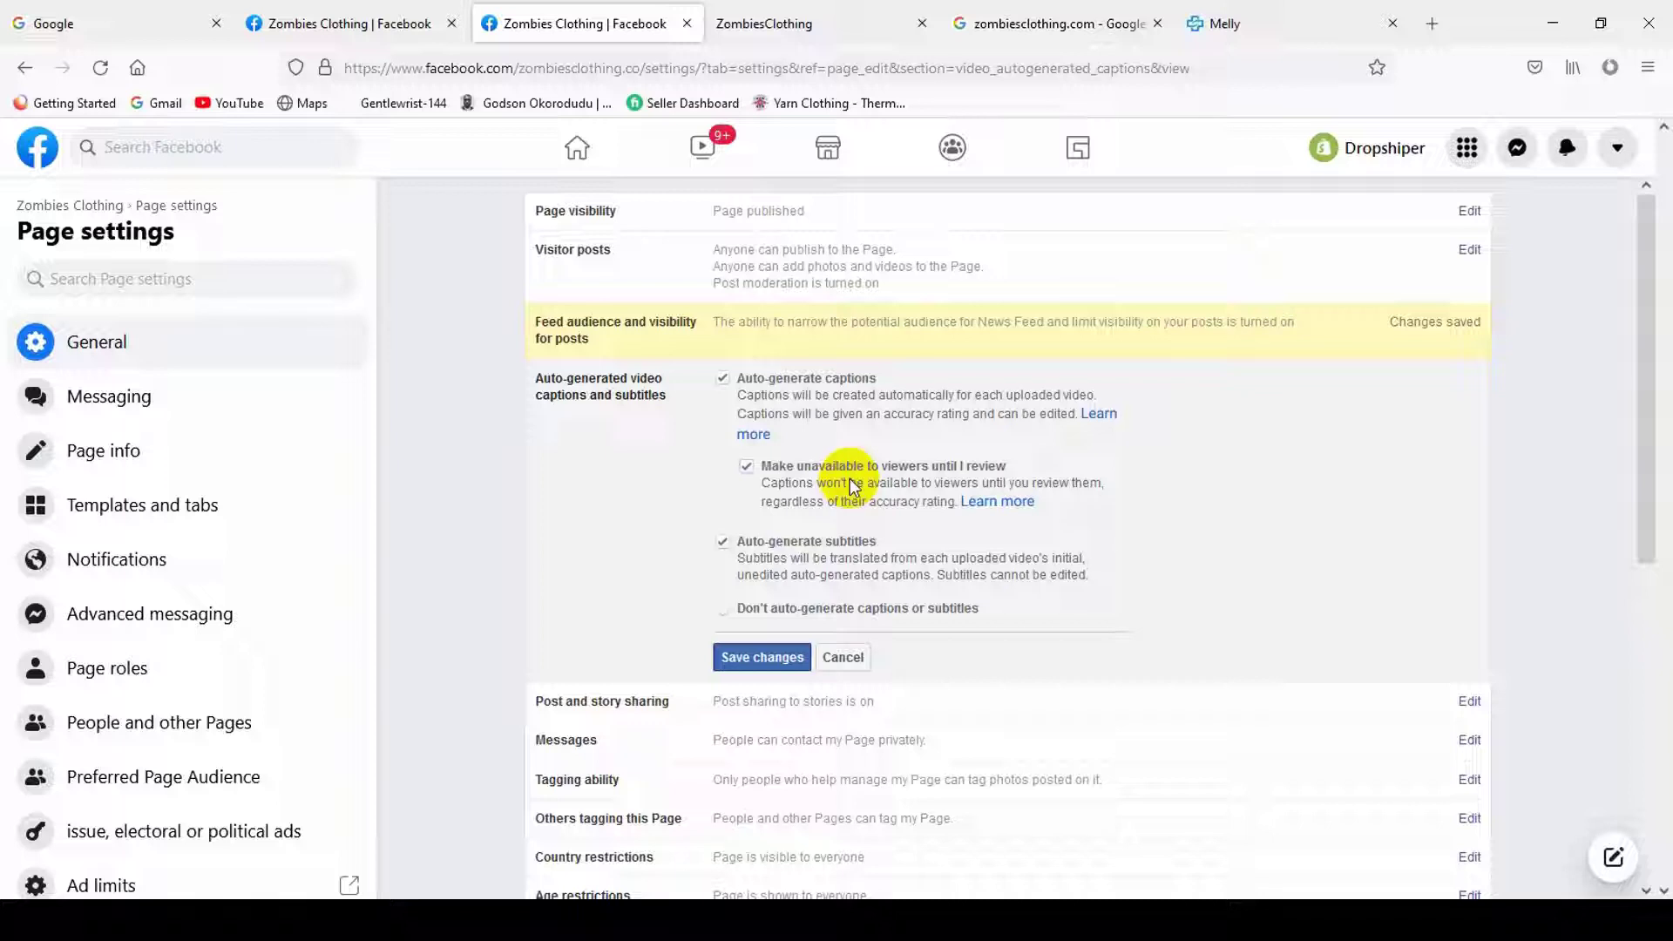
pyautogui.click(731, 657)
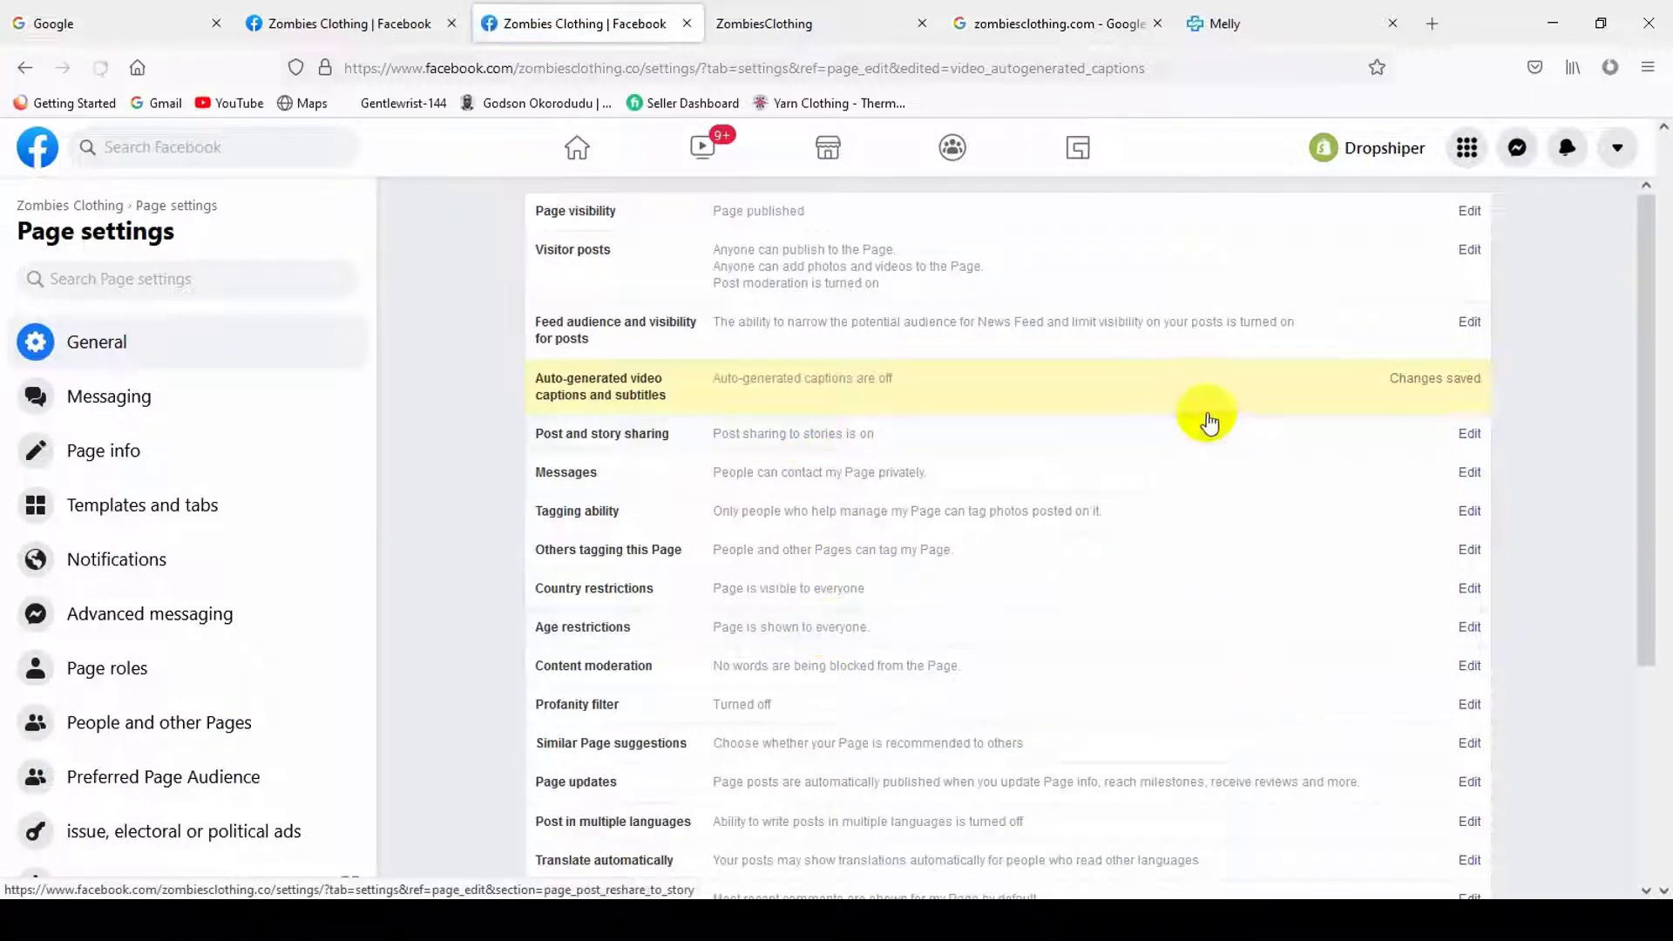
# - Review the post sharing and messages settings, then allow others to tag the Page's photos and videos
pyautogui.click(1034, 444)
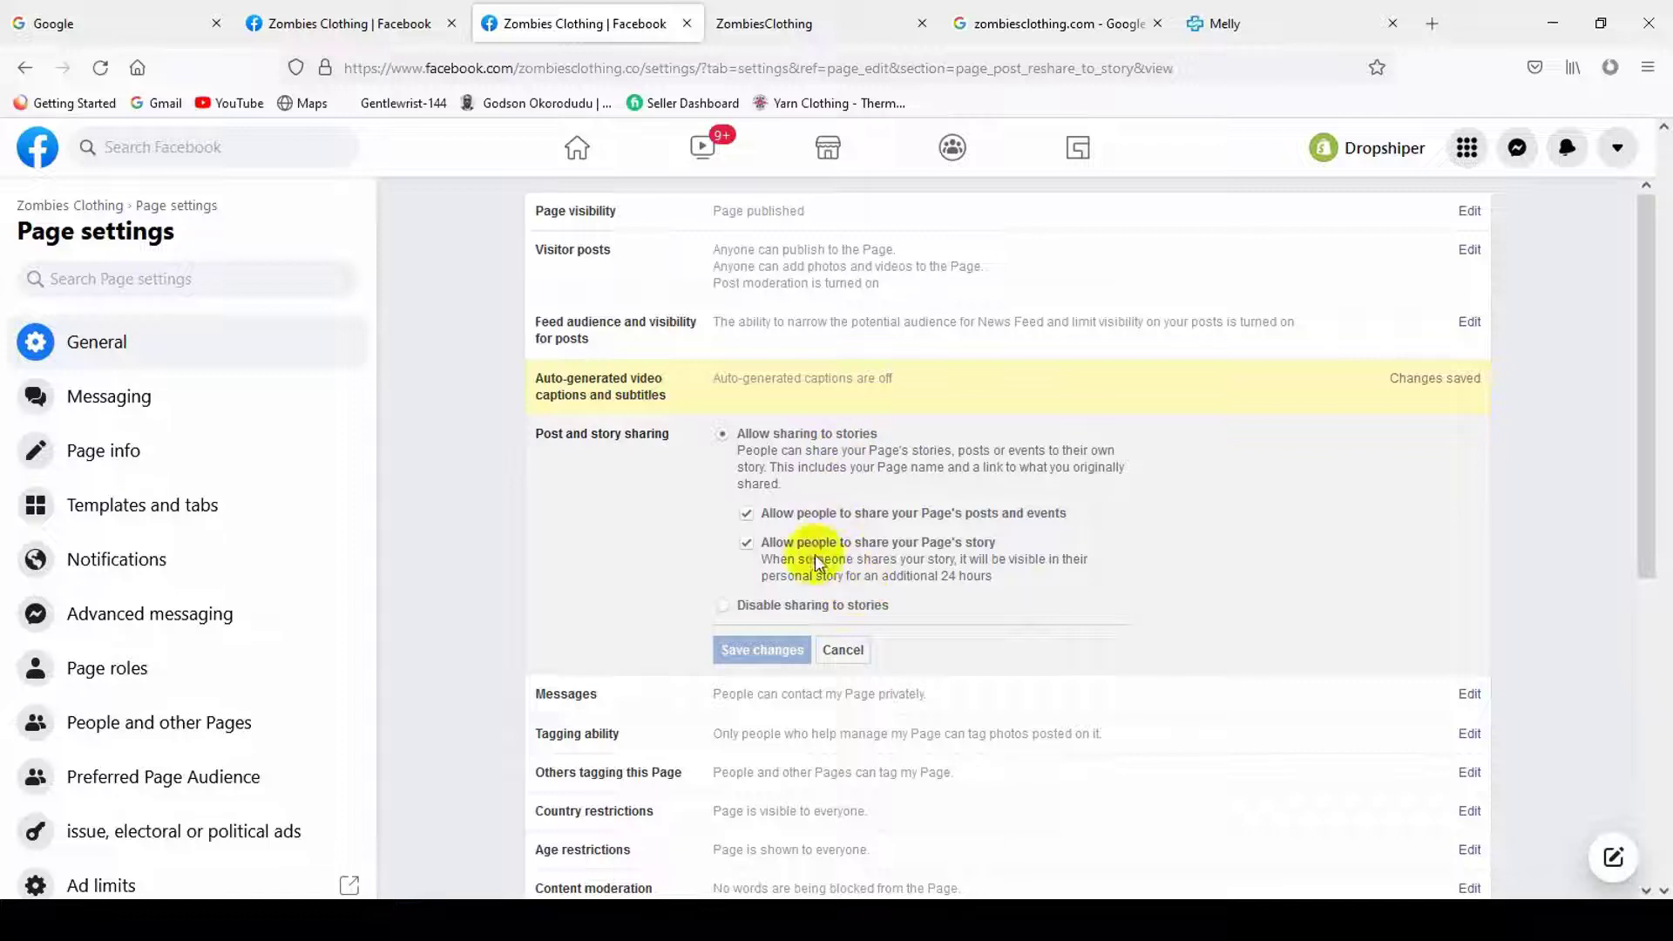
pyautogui.scroll(-3, 859, 642)
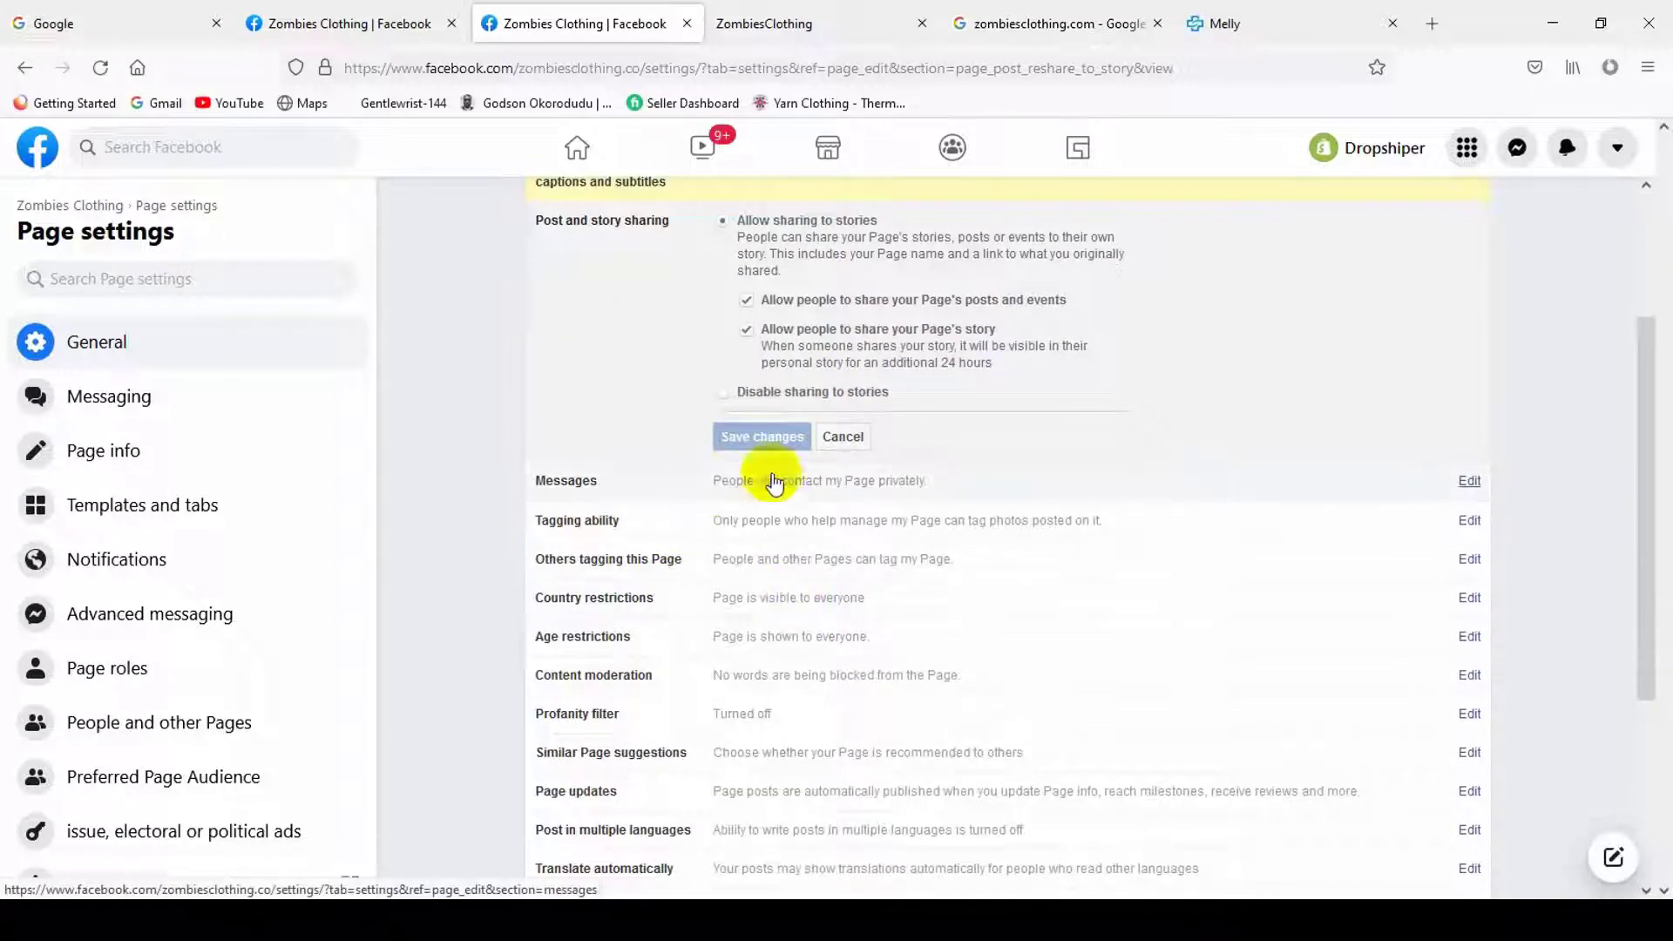
pyautogui.click(772, 483)
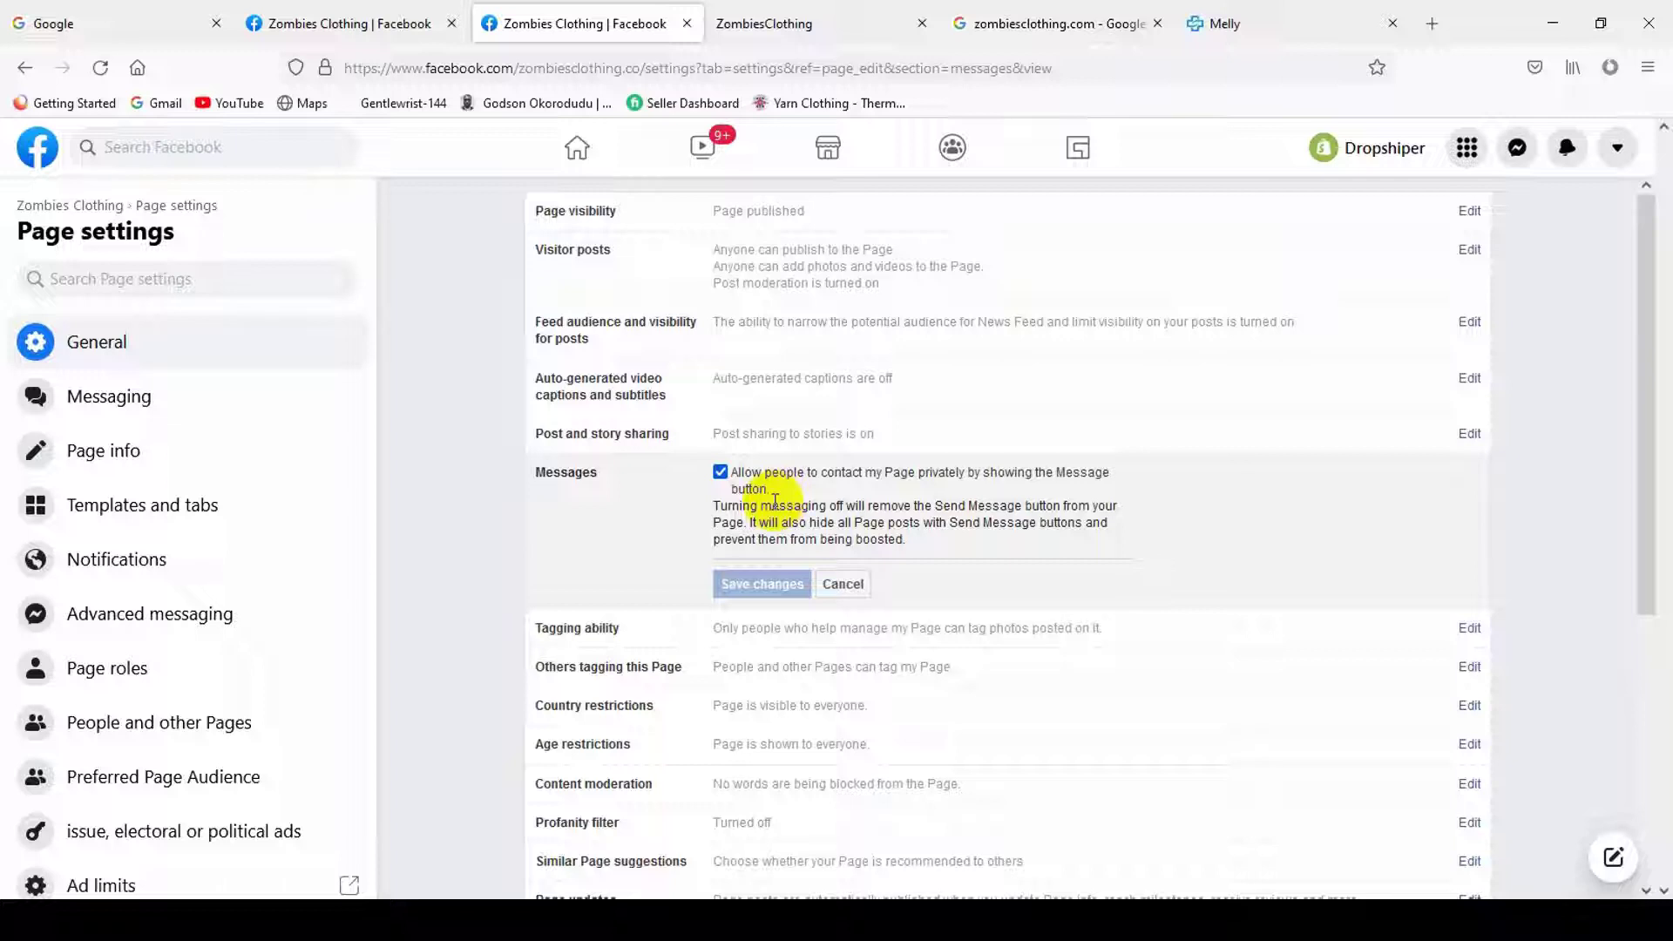
pyautogui.scroll(-1, 845, 573)
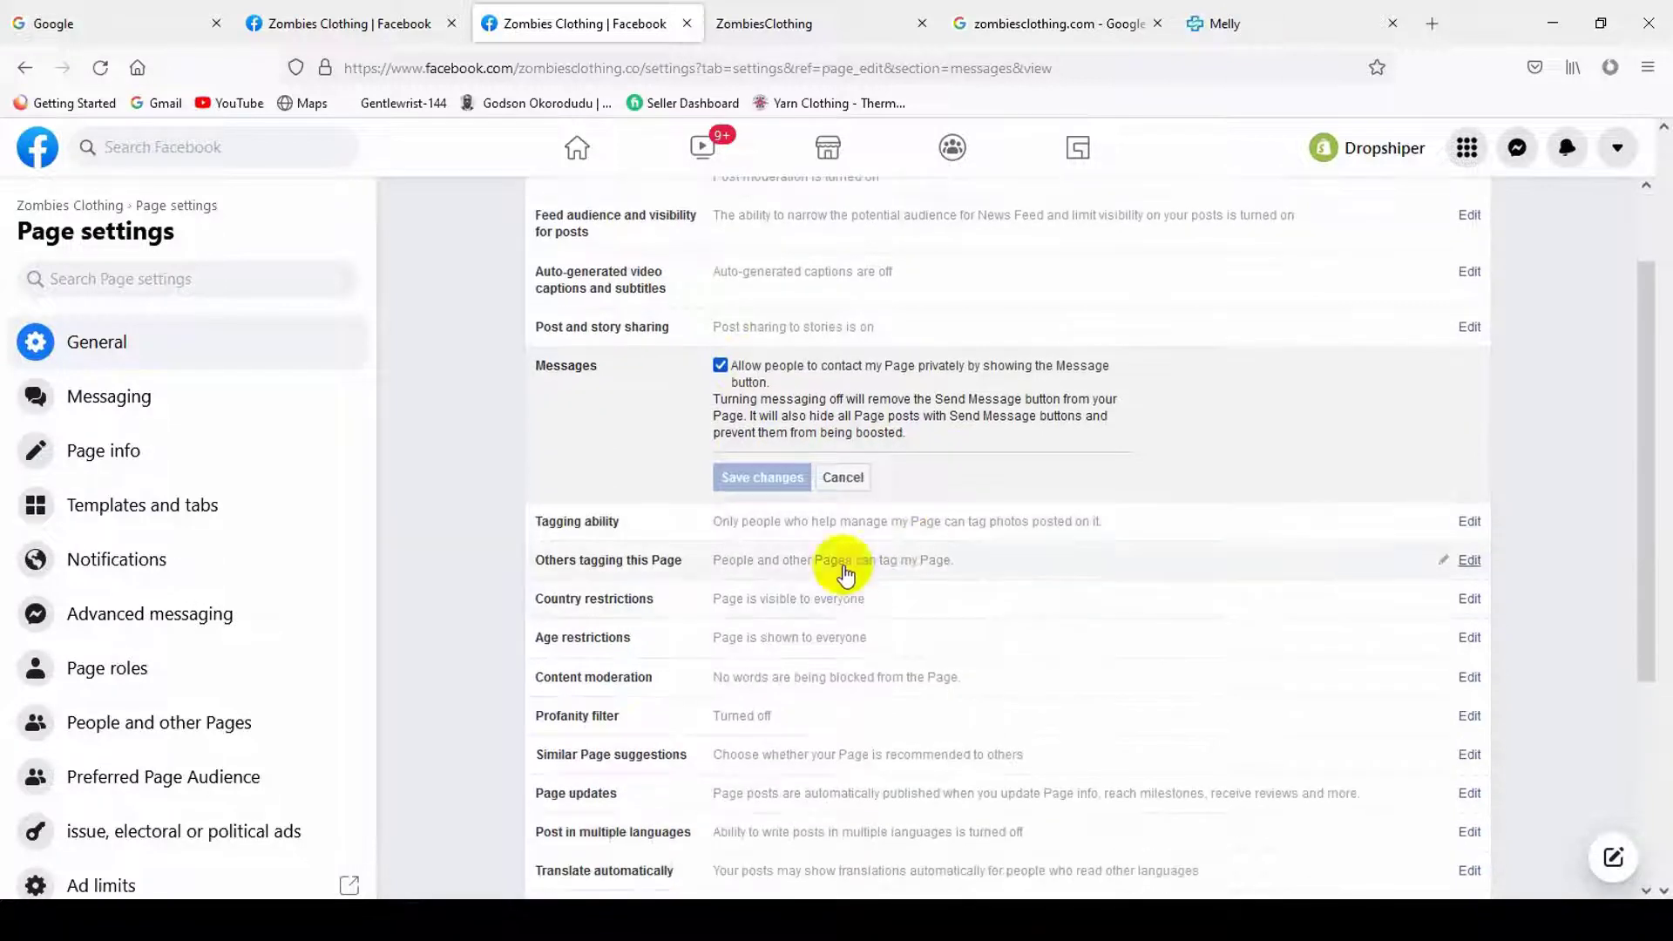
pyautogui.click(859, 524)
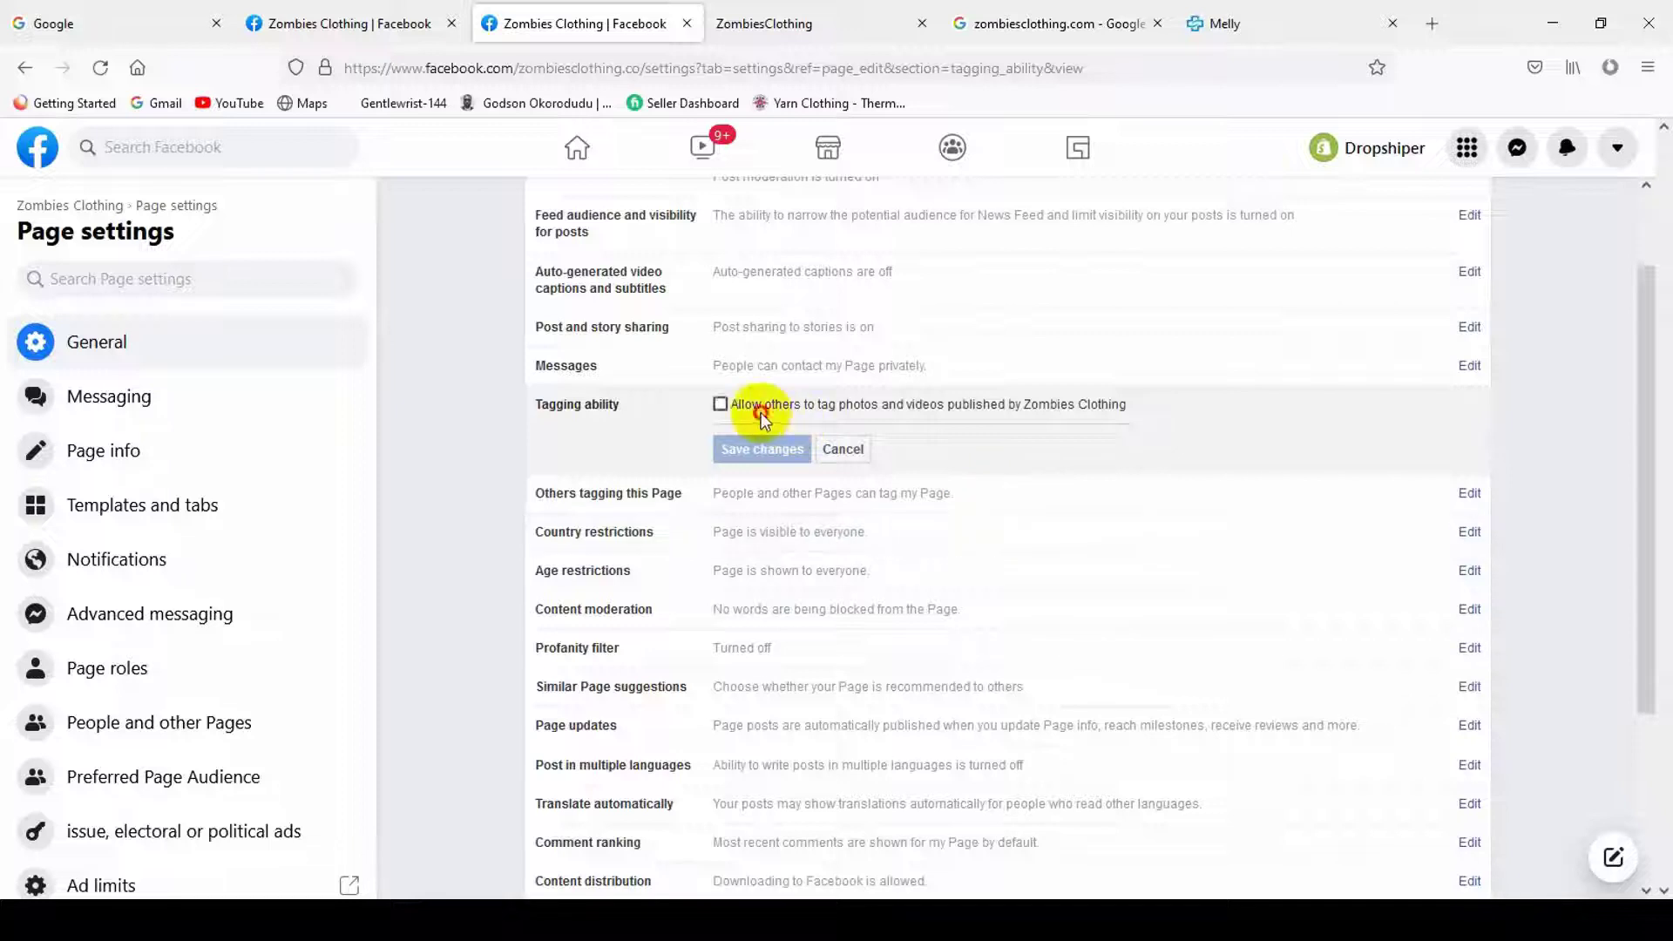
pyautogui.click(760, 411)
pyautogui.click(741, 448)
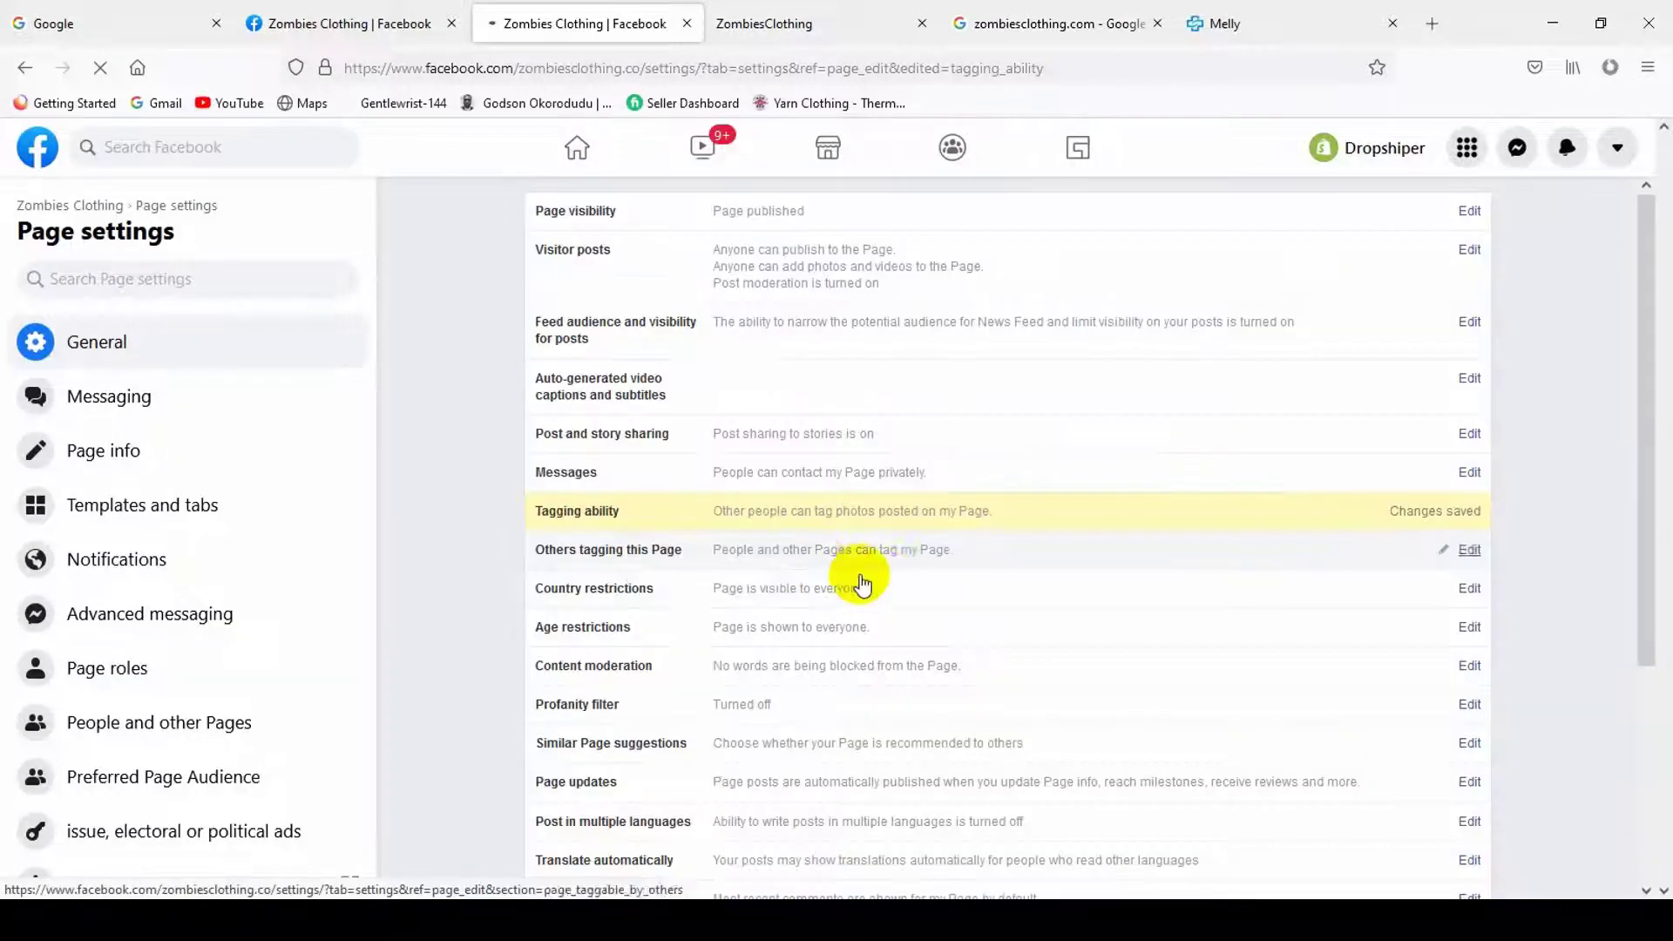
# - Re-save the Tagging ability setting and review its description
pyautogui.click(924, 519)
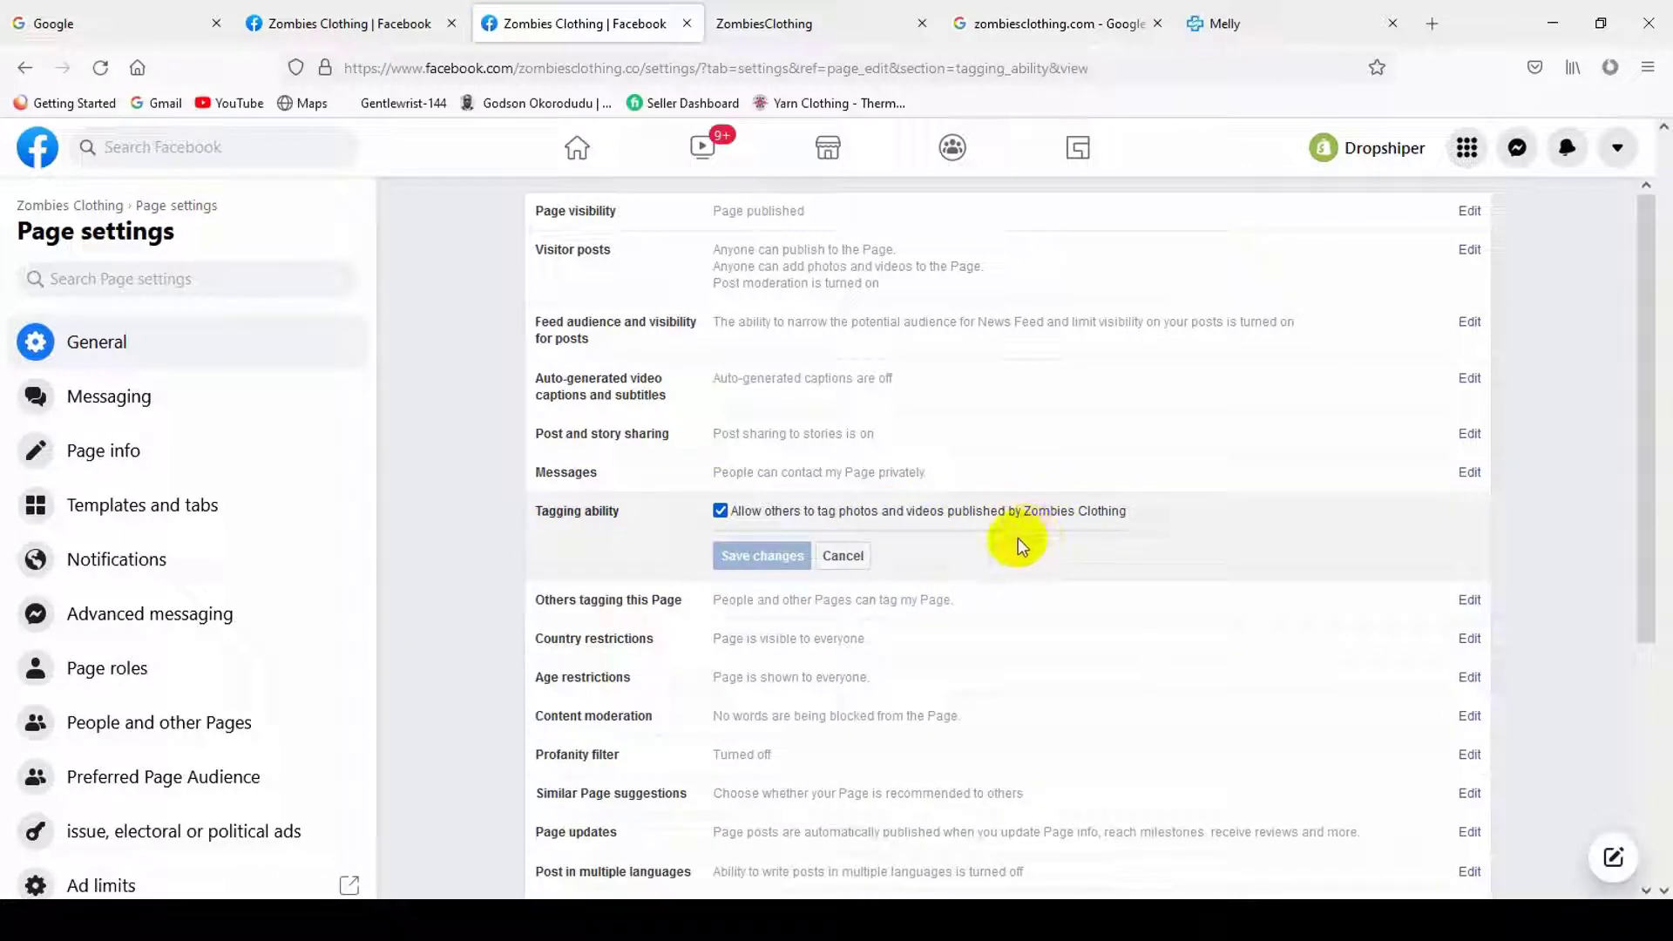
pyautogui.click(793, 556)
pyautogui.moveTo(1129, 514); pyautogui.dragTo(1037, 518)
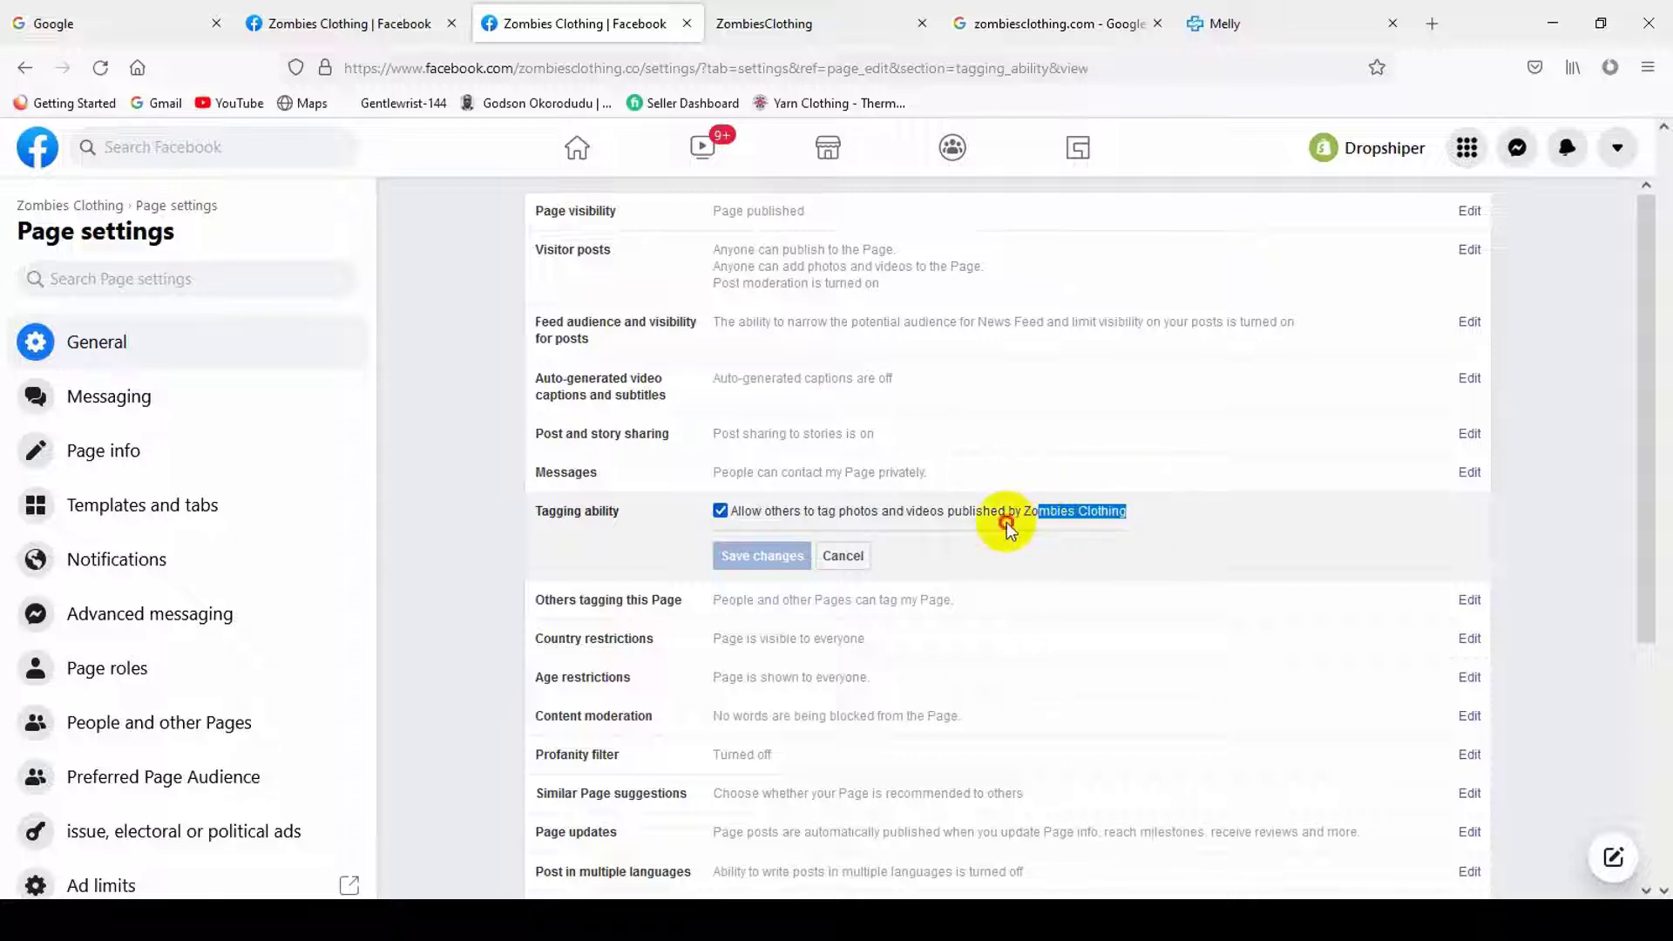
pyautogui.click(1028, 522)
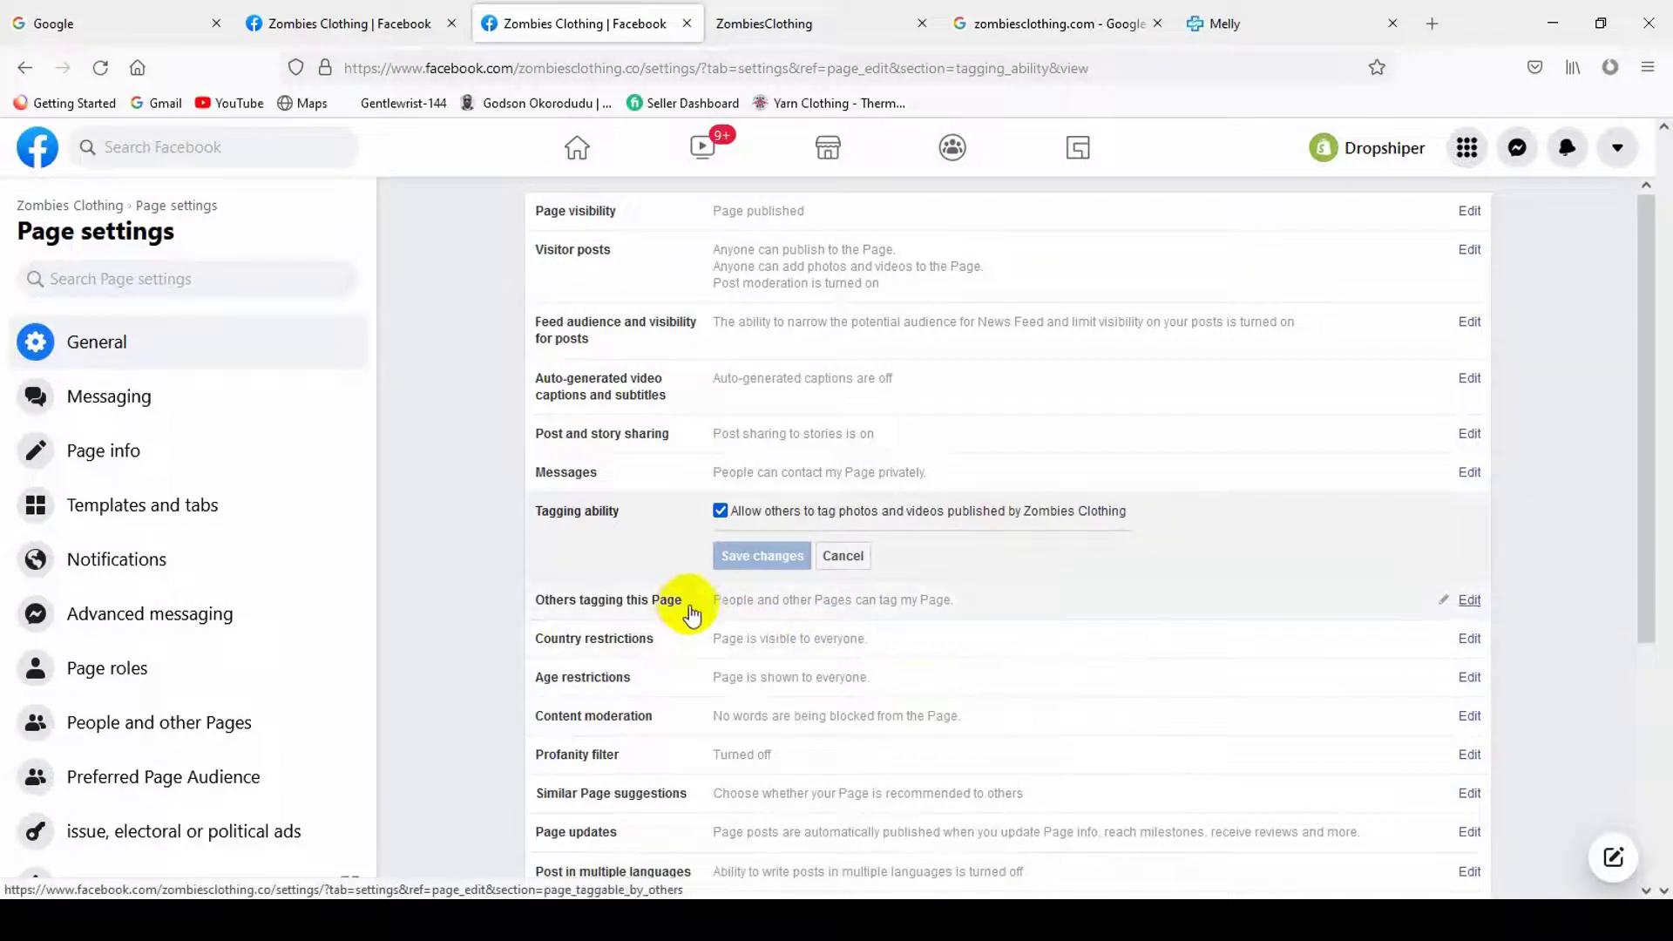
# - Toggle 'Others tagging this Page' off and back on, then open Country restrictions
pyautogui.click(979, 598)
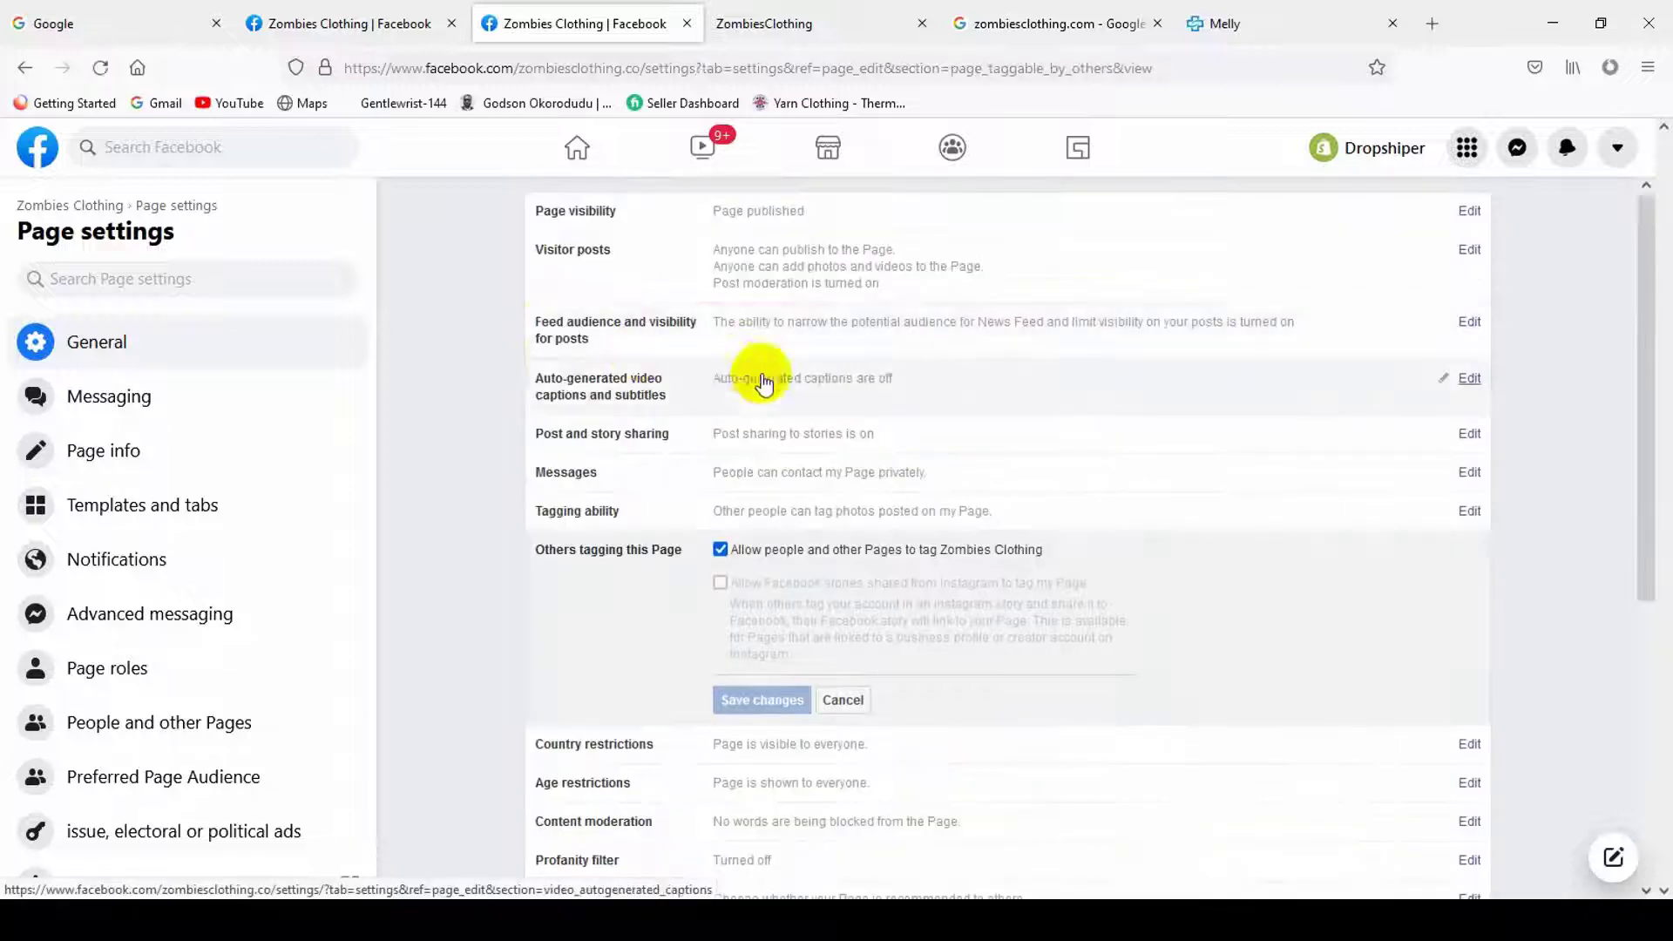
pyautogui.scroll(-2, 804, 638)
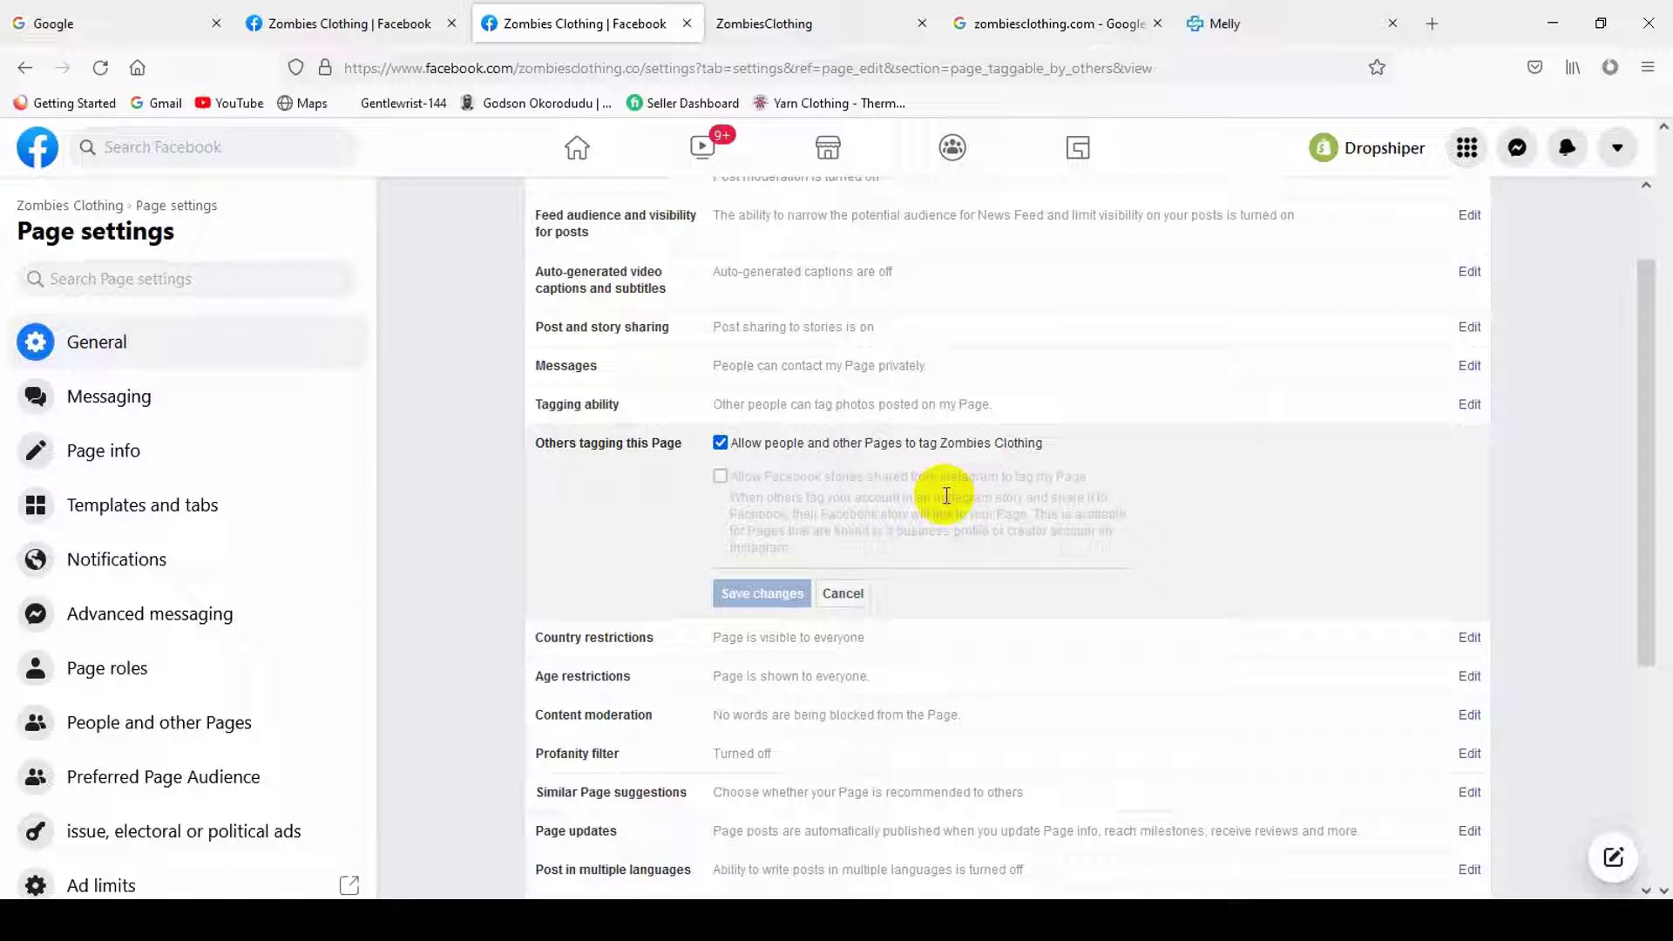
pyautogui.click(836, 440)
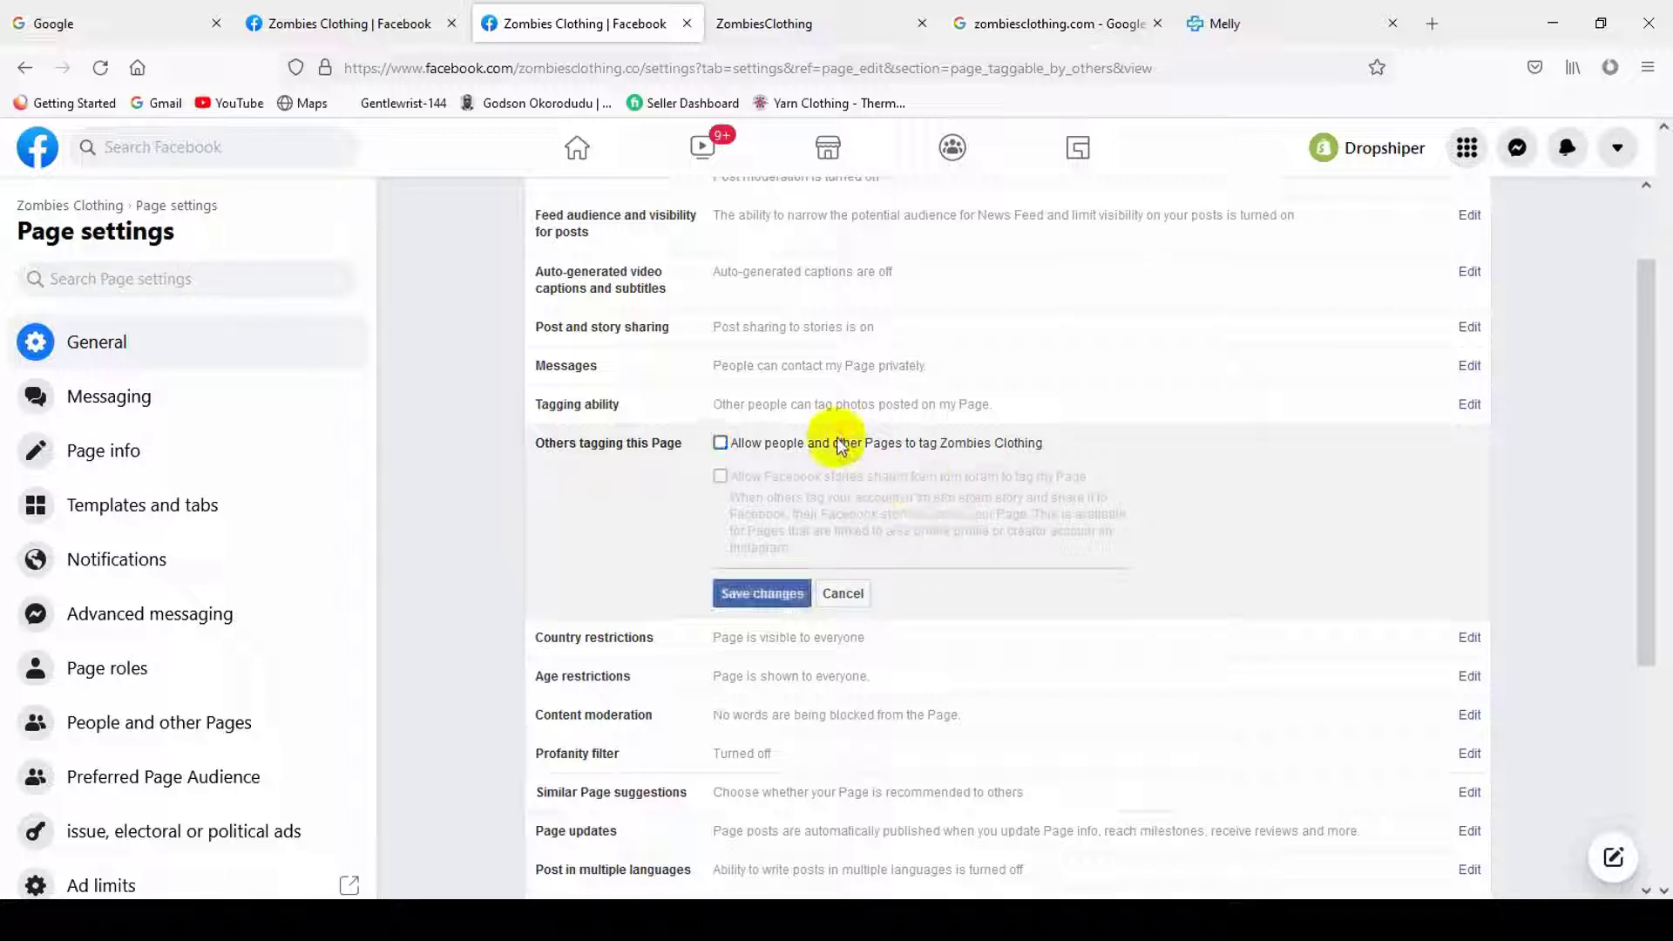
pyautogui.click(797, 443)
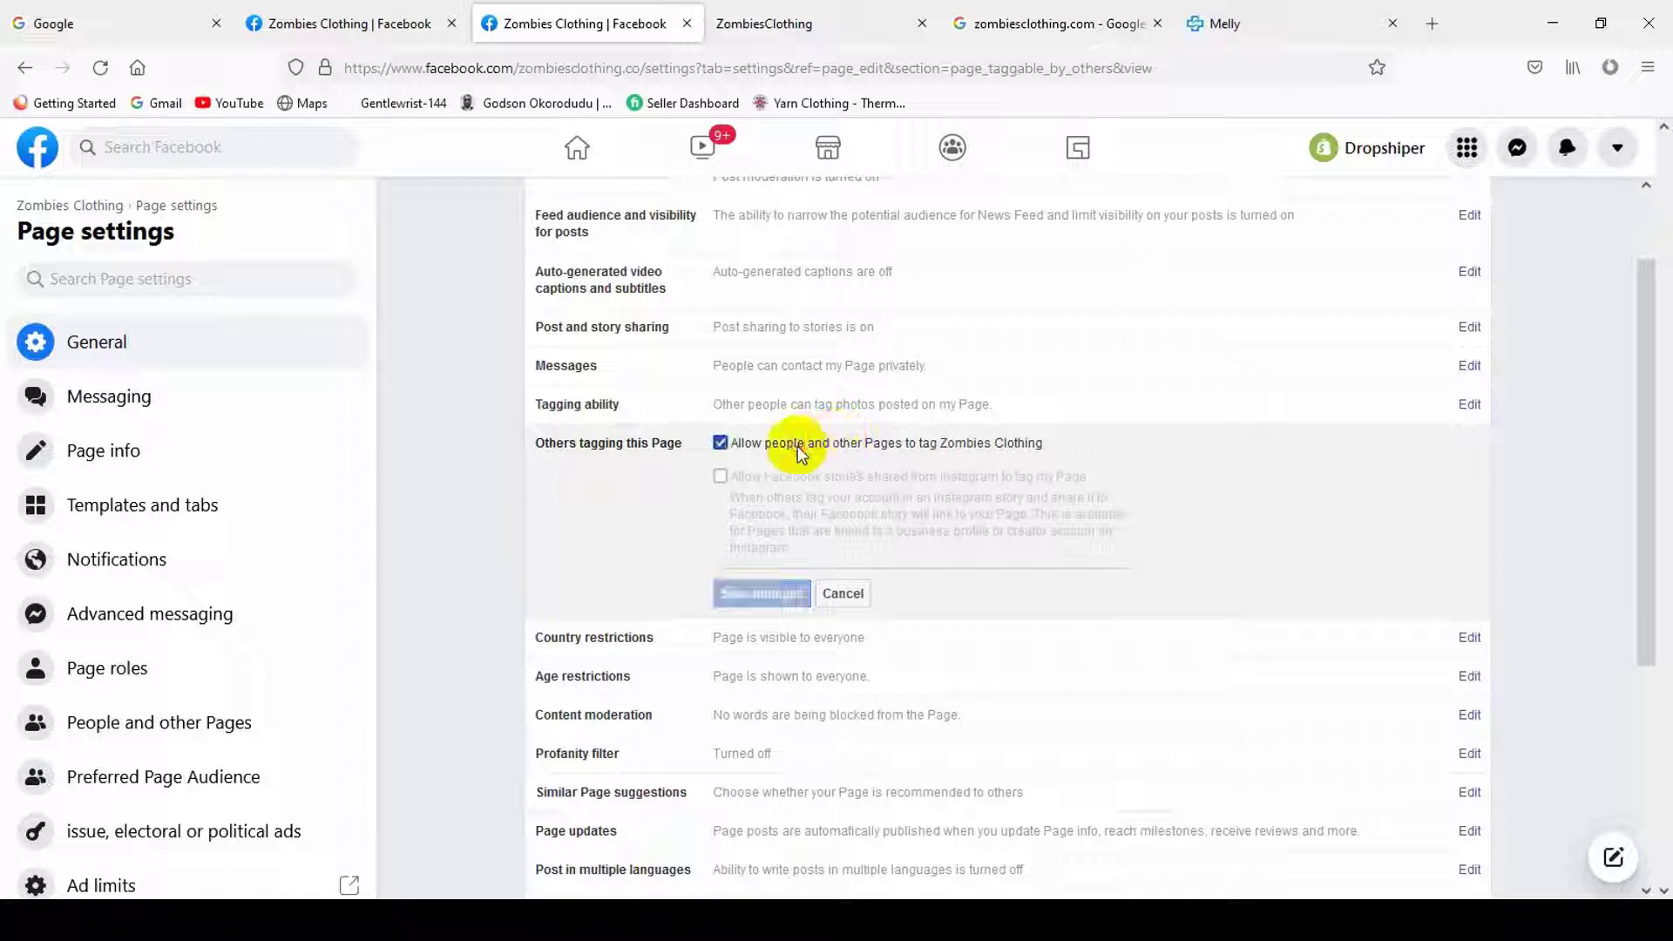
pyautogui.click(789, 640)
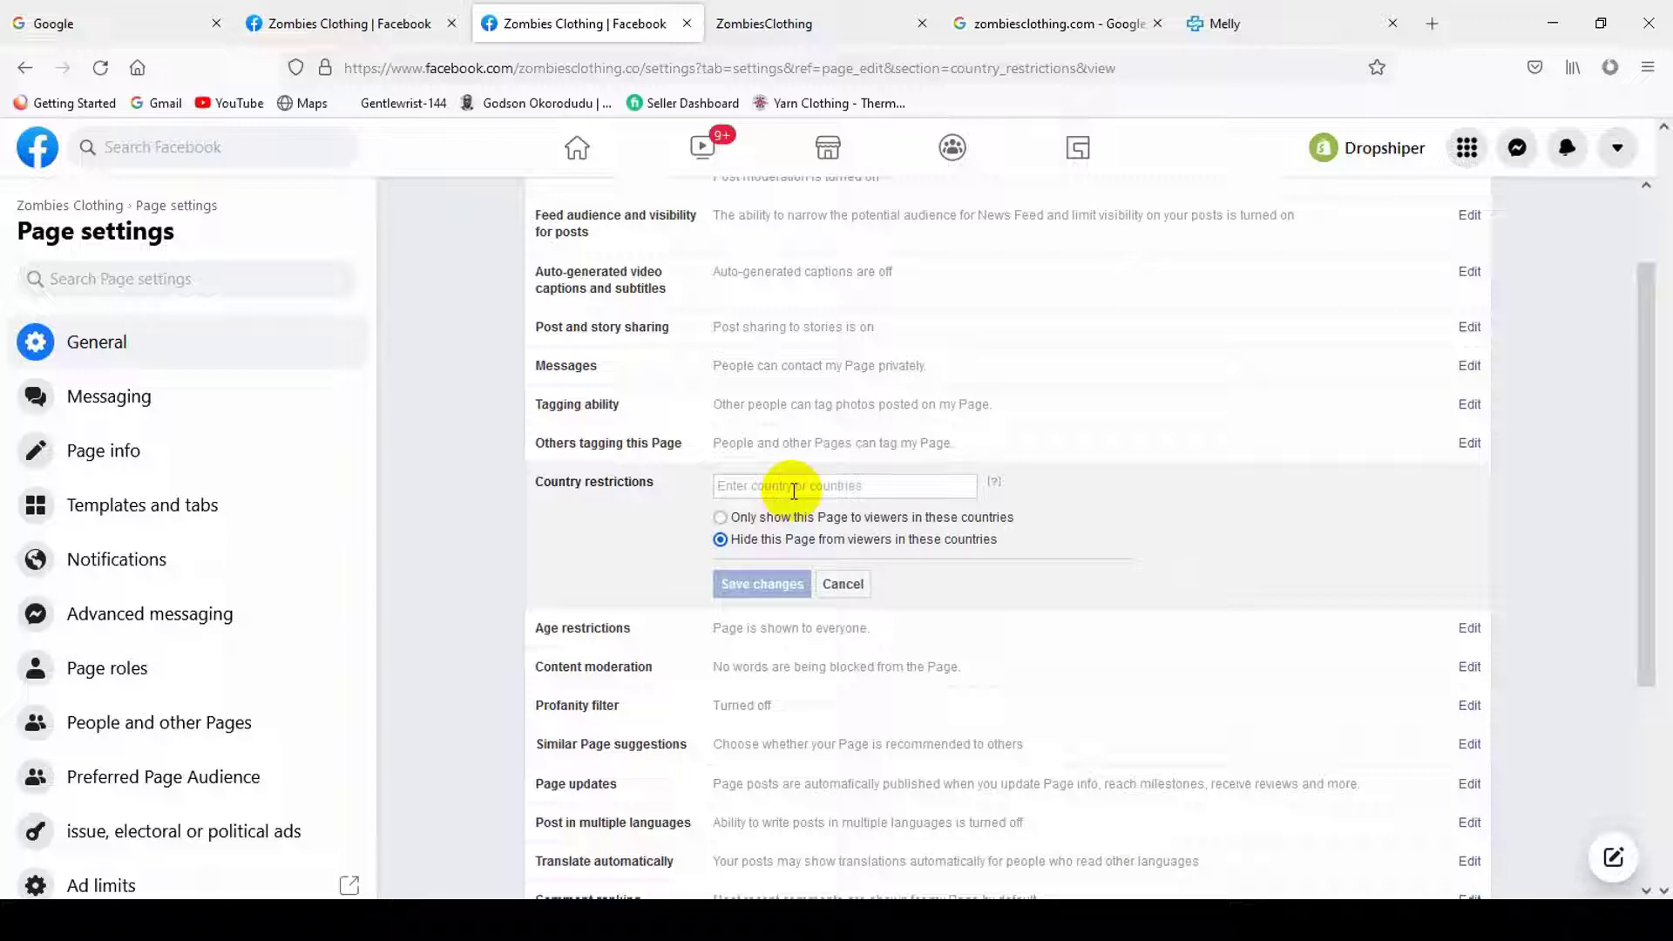
# - Add India and Nigeria to Country restrictions, hidden from viewers there, and save
pyautogui.click(792, 490)
pyautogui.write('India')
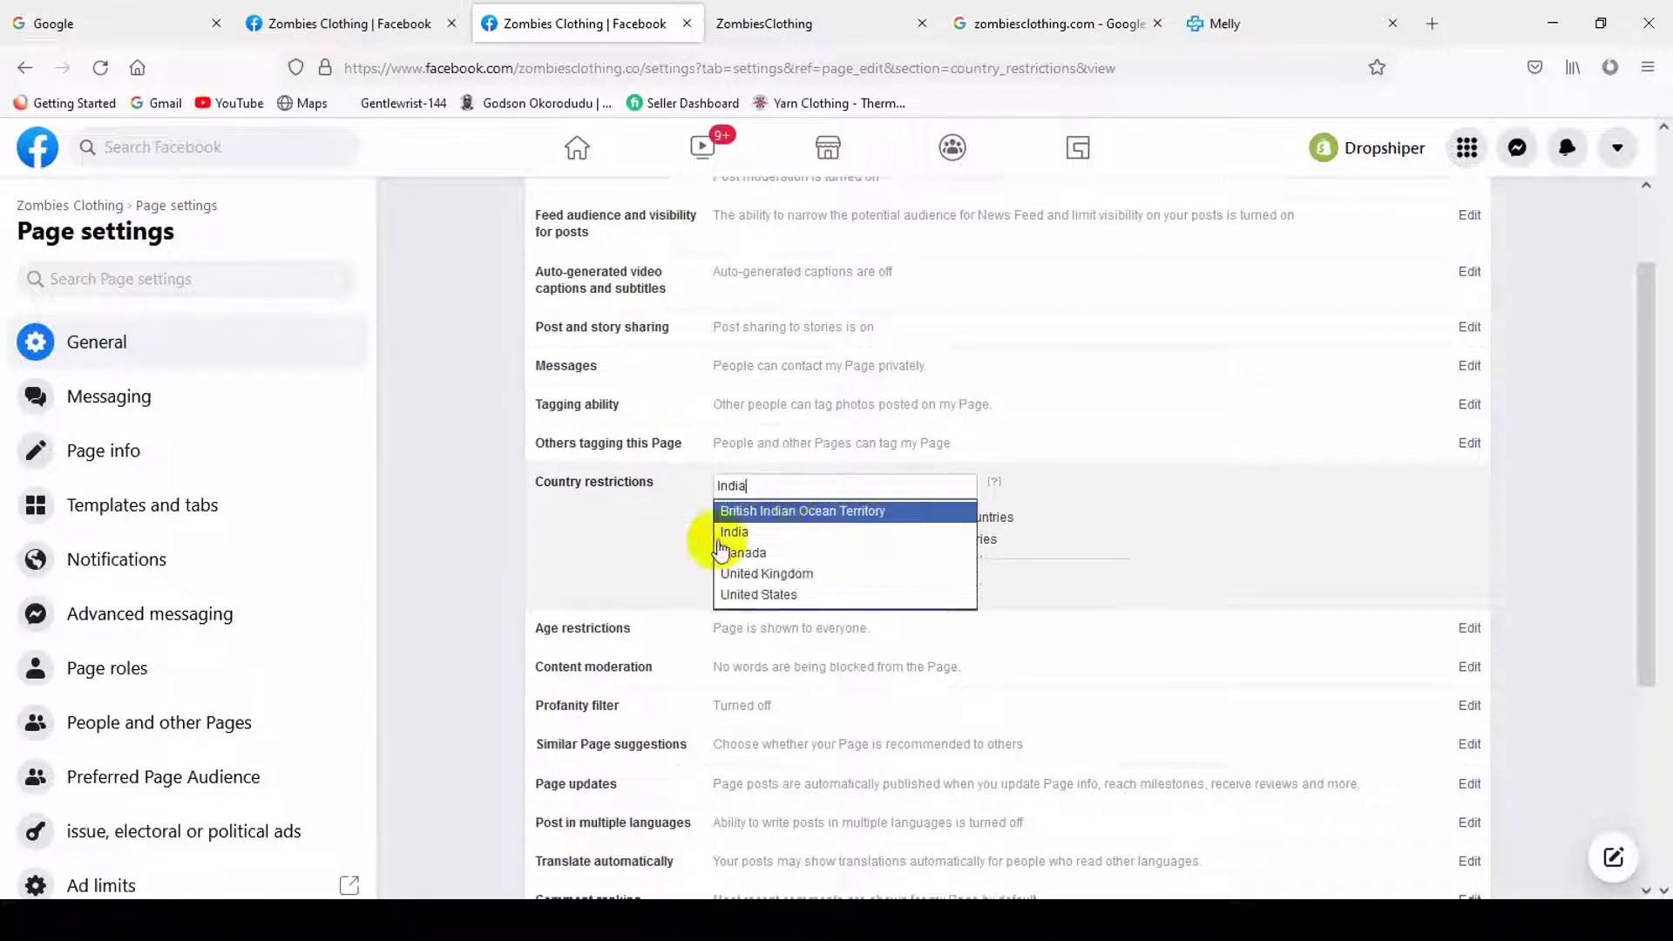
pyautogui.click(721, 535)
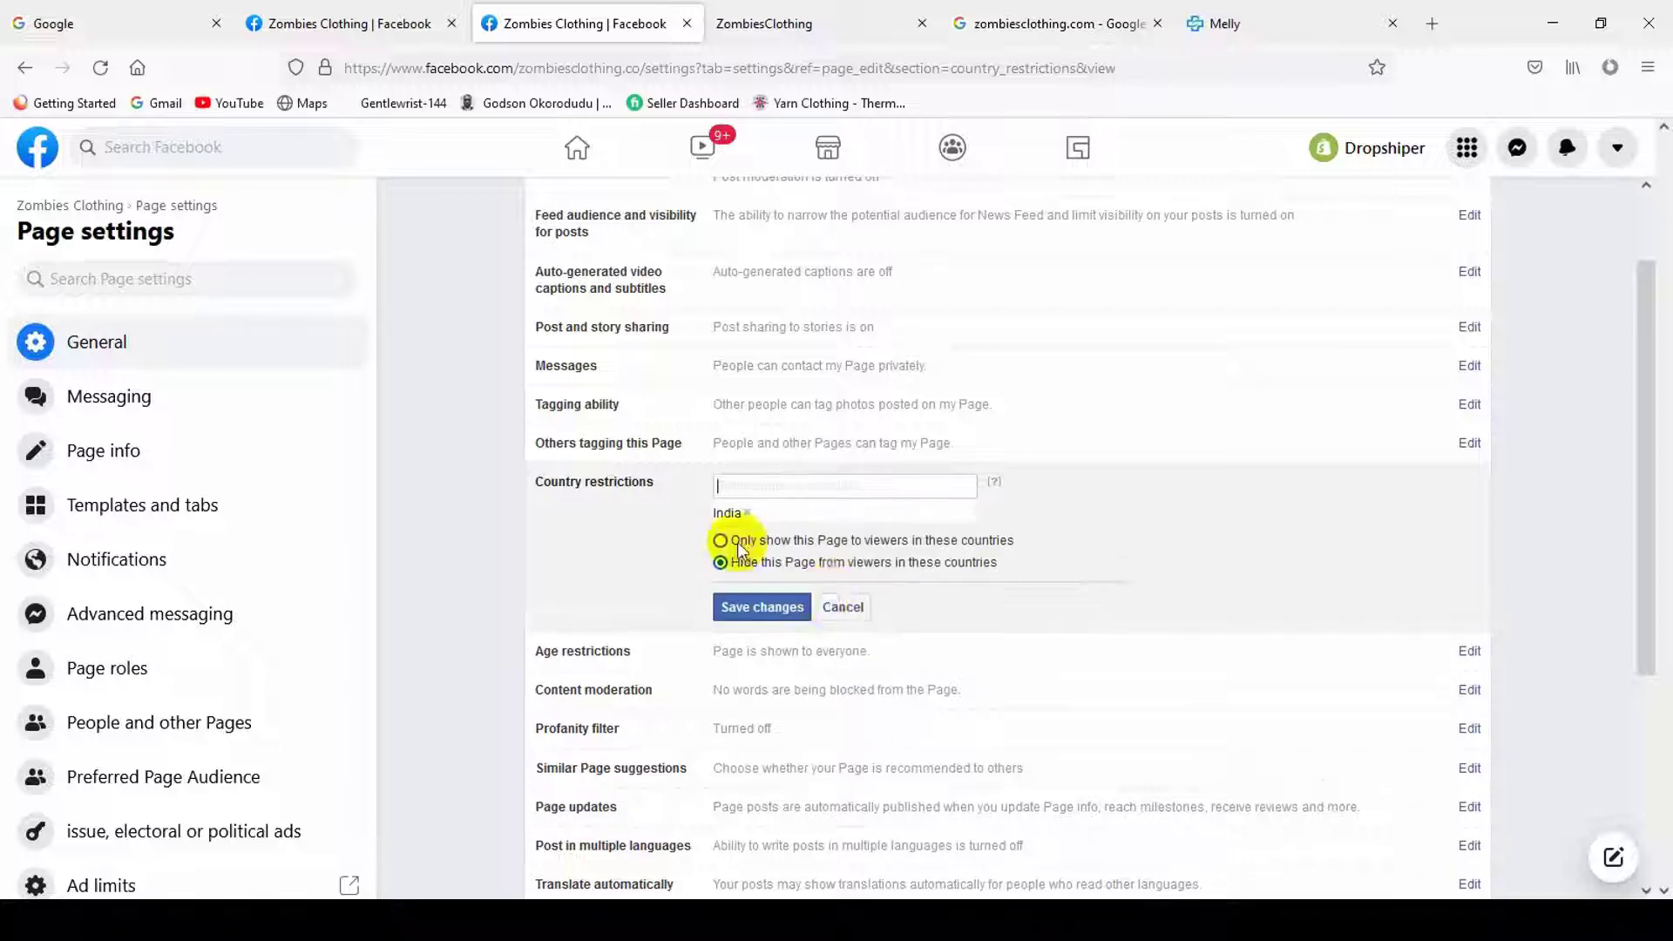
pyautogui.click(806, 486)
pyautogui.write('Nig')
pyautogui.press('BackSpace')
pyautogui.press('BackSpace')
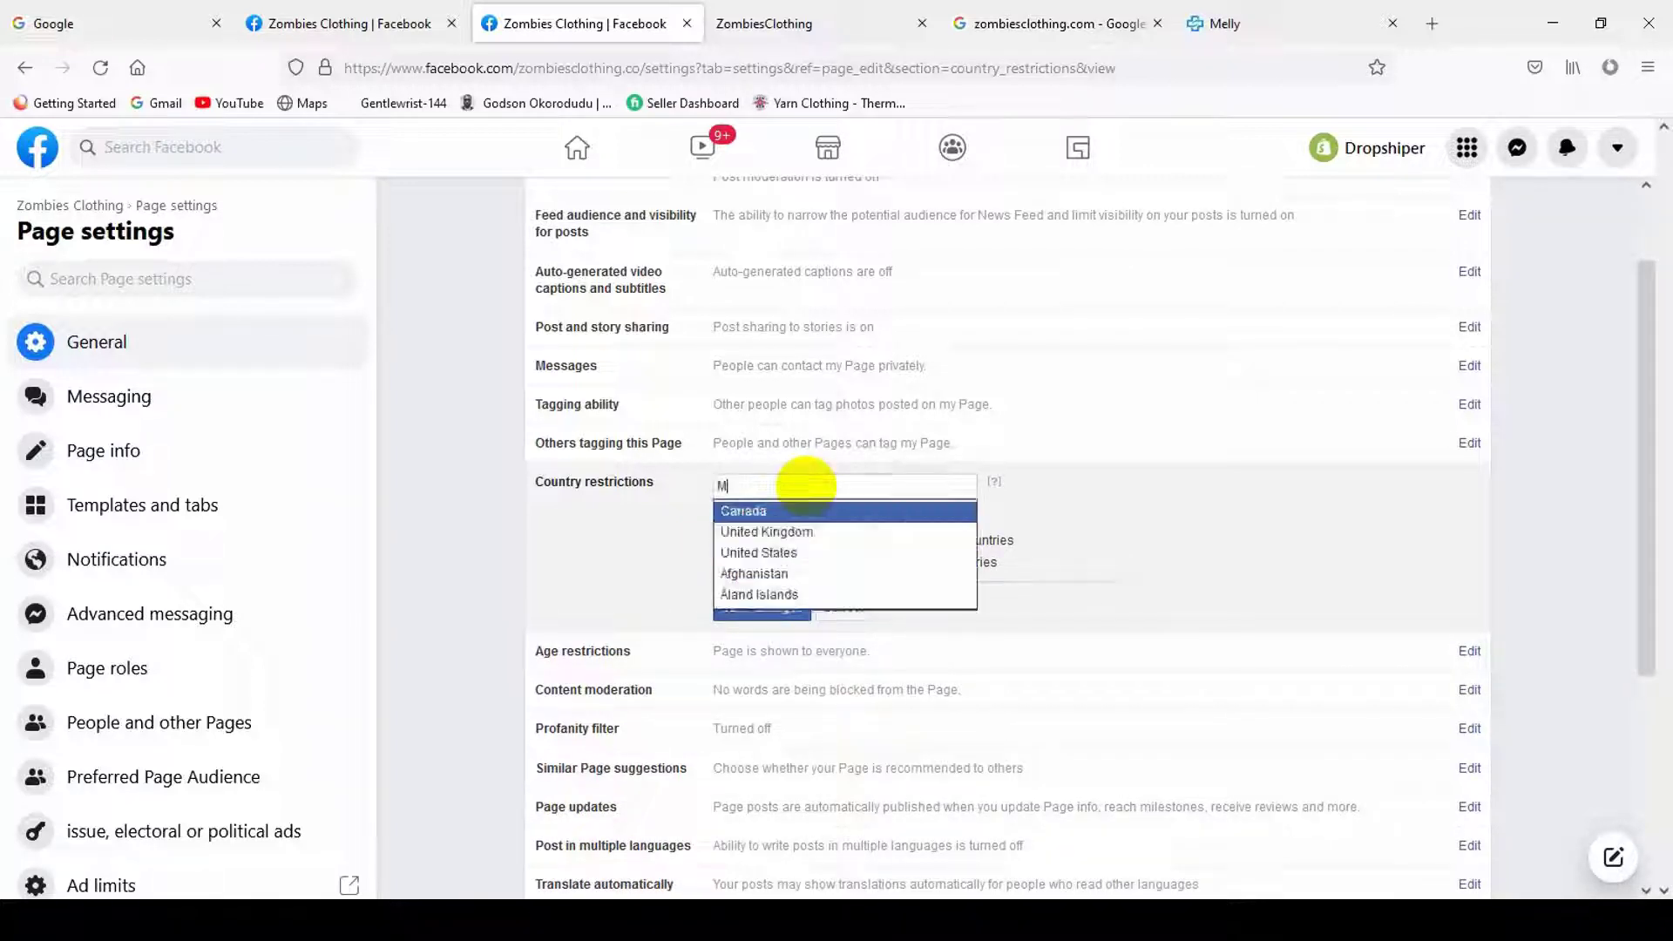
pyautogui.press('BackSpace')
pyautogui.write('Ni')
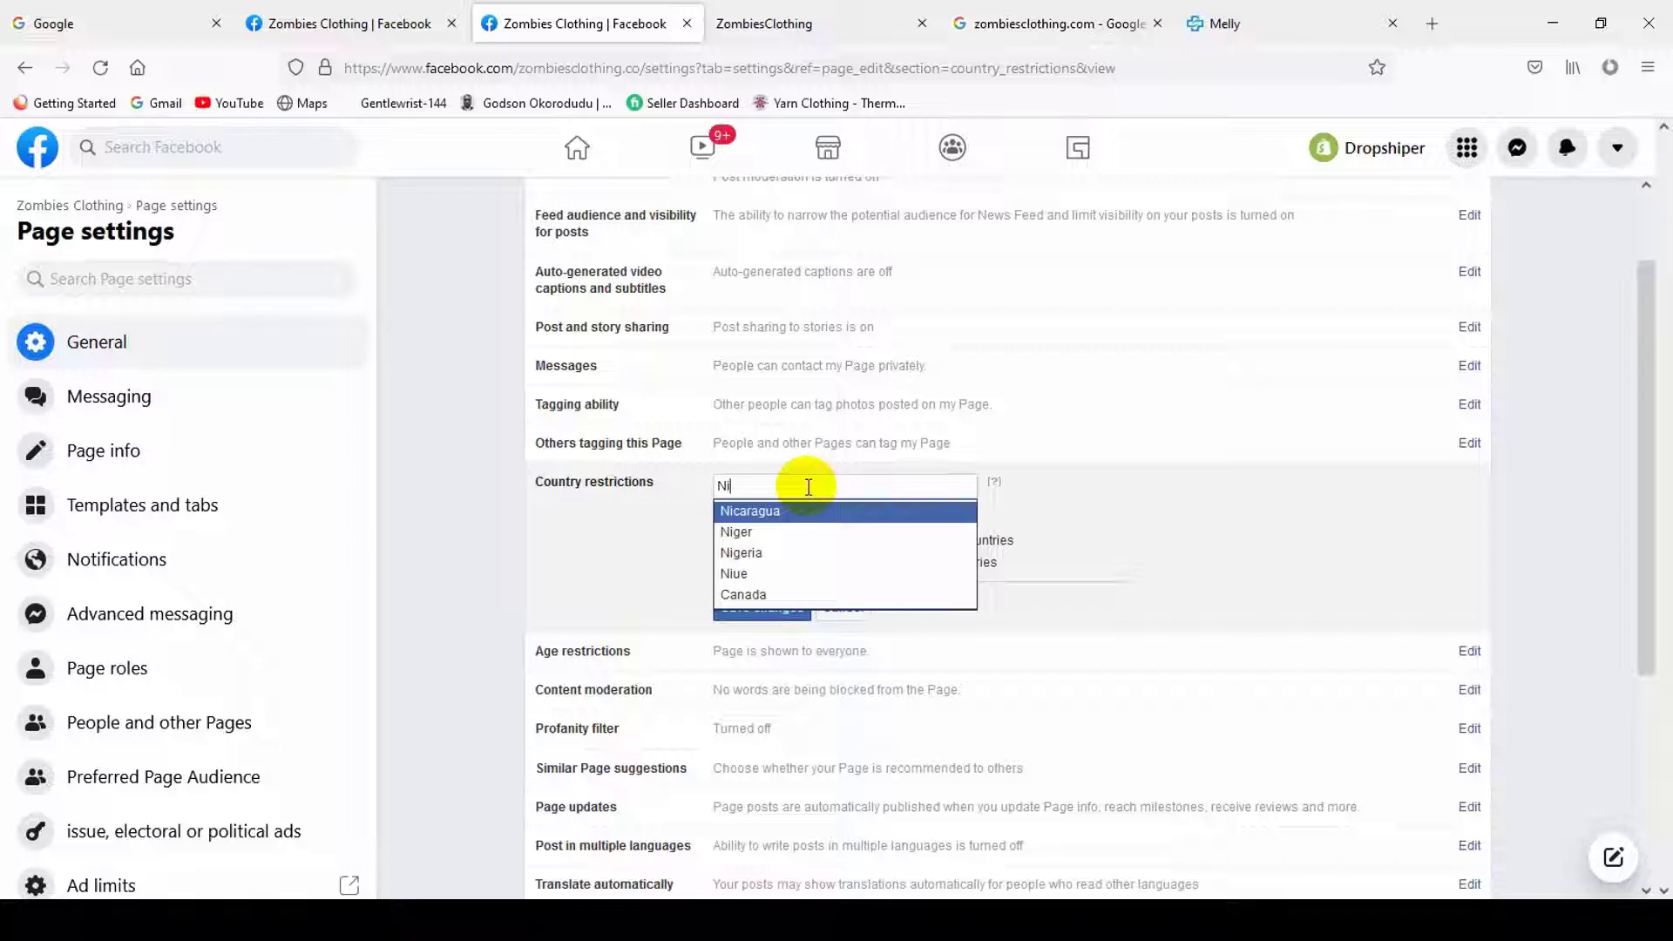
pyautogui.click(765, 552)
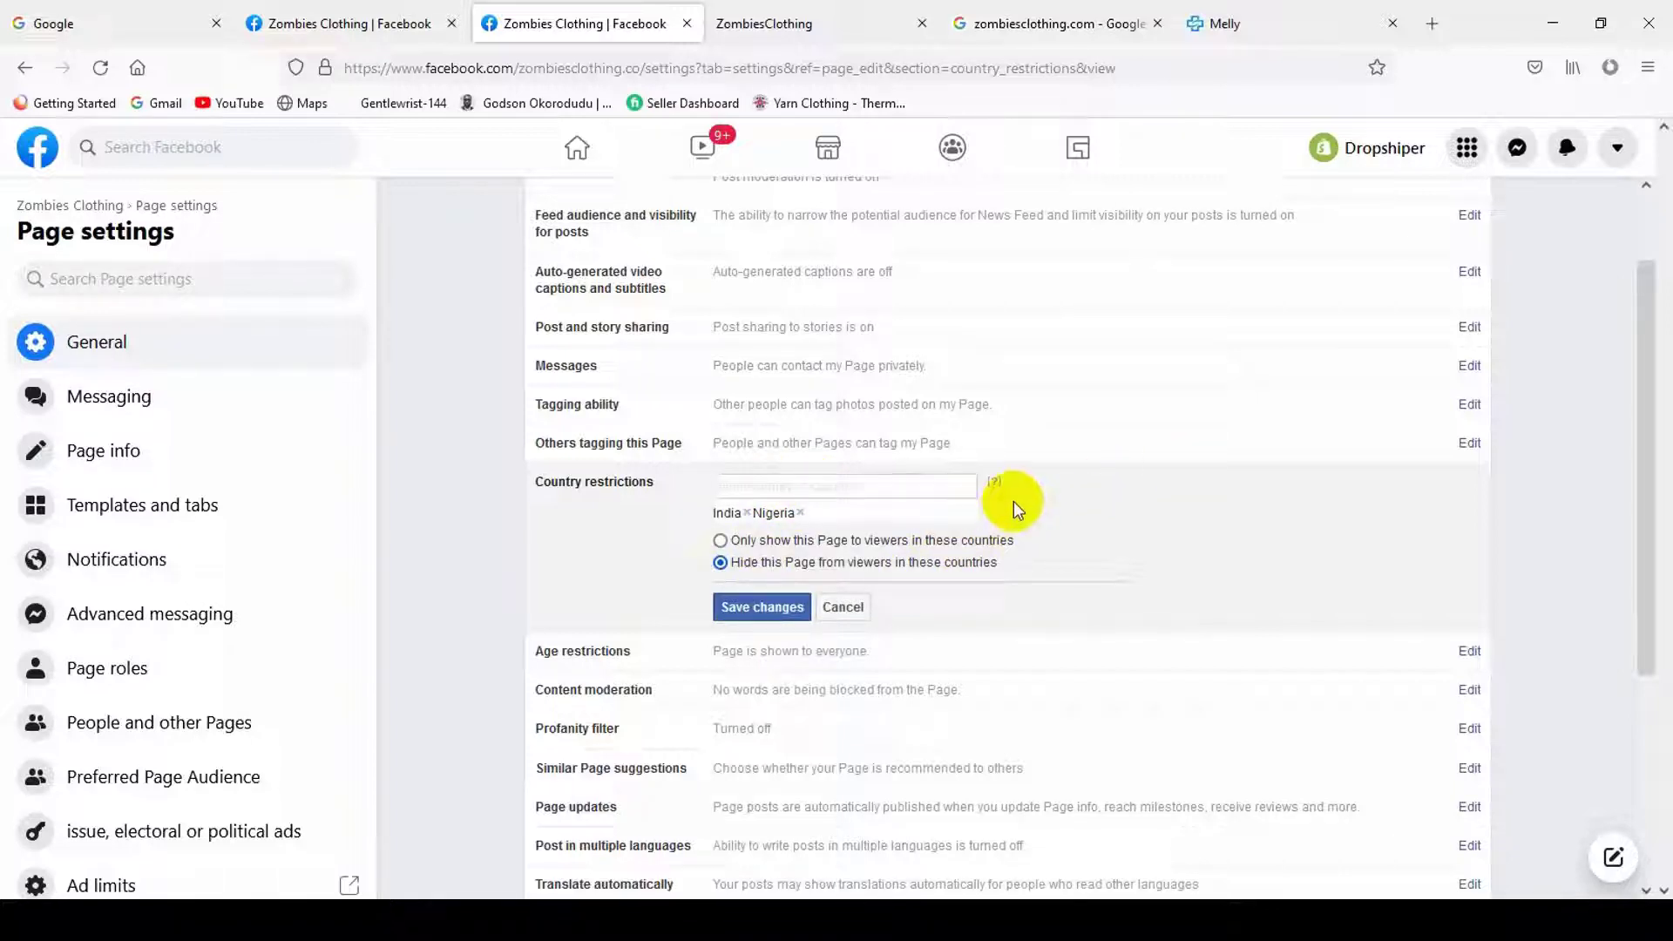
pyautogui.click(758, 607)
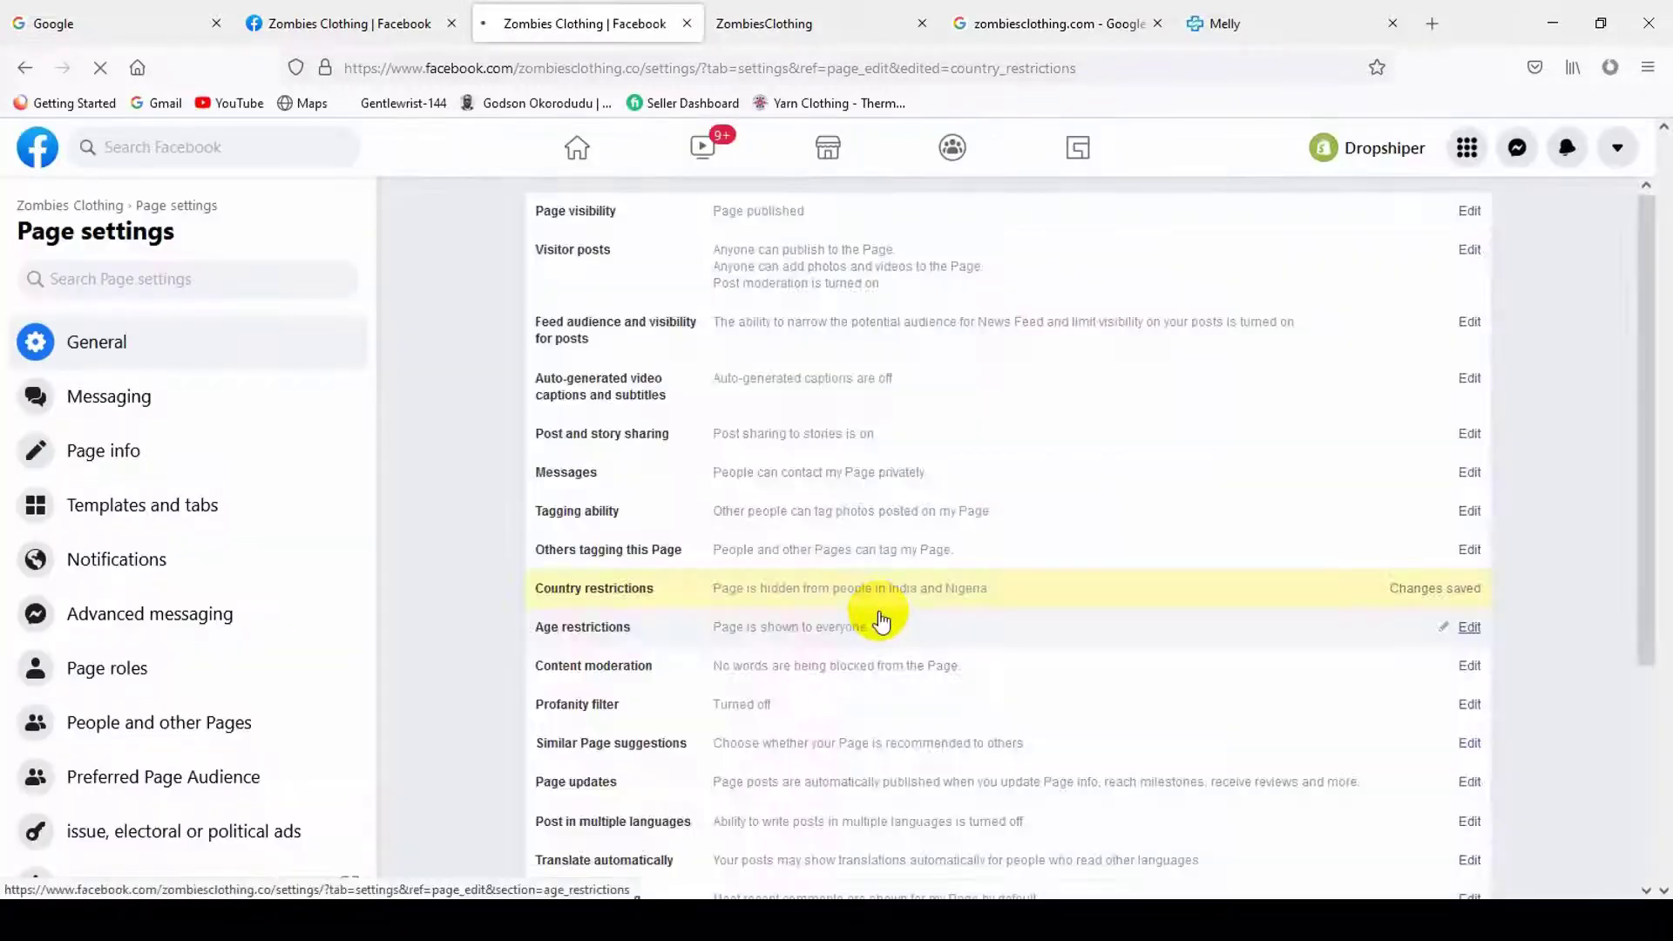
pyautogui.click(878, 594)
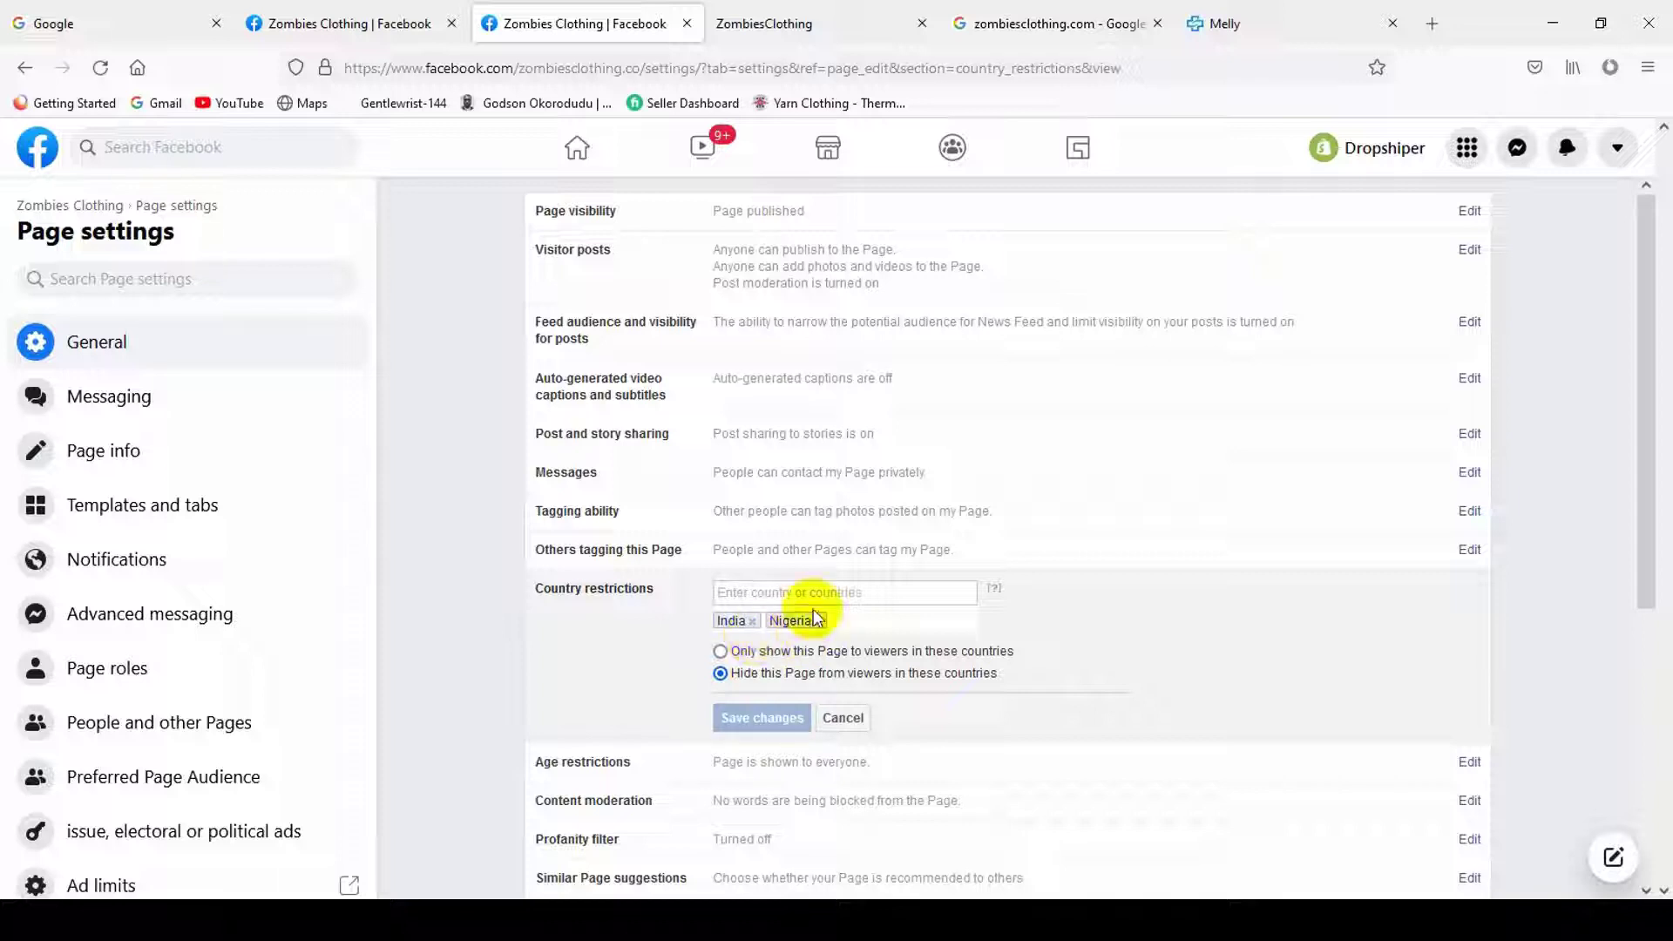
# - Replace India and Nigeria with Bangladesh, set to 'Only show' viewers there, and save
pyautogui.click(818, 620)
pyautogui.click(752, 621)
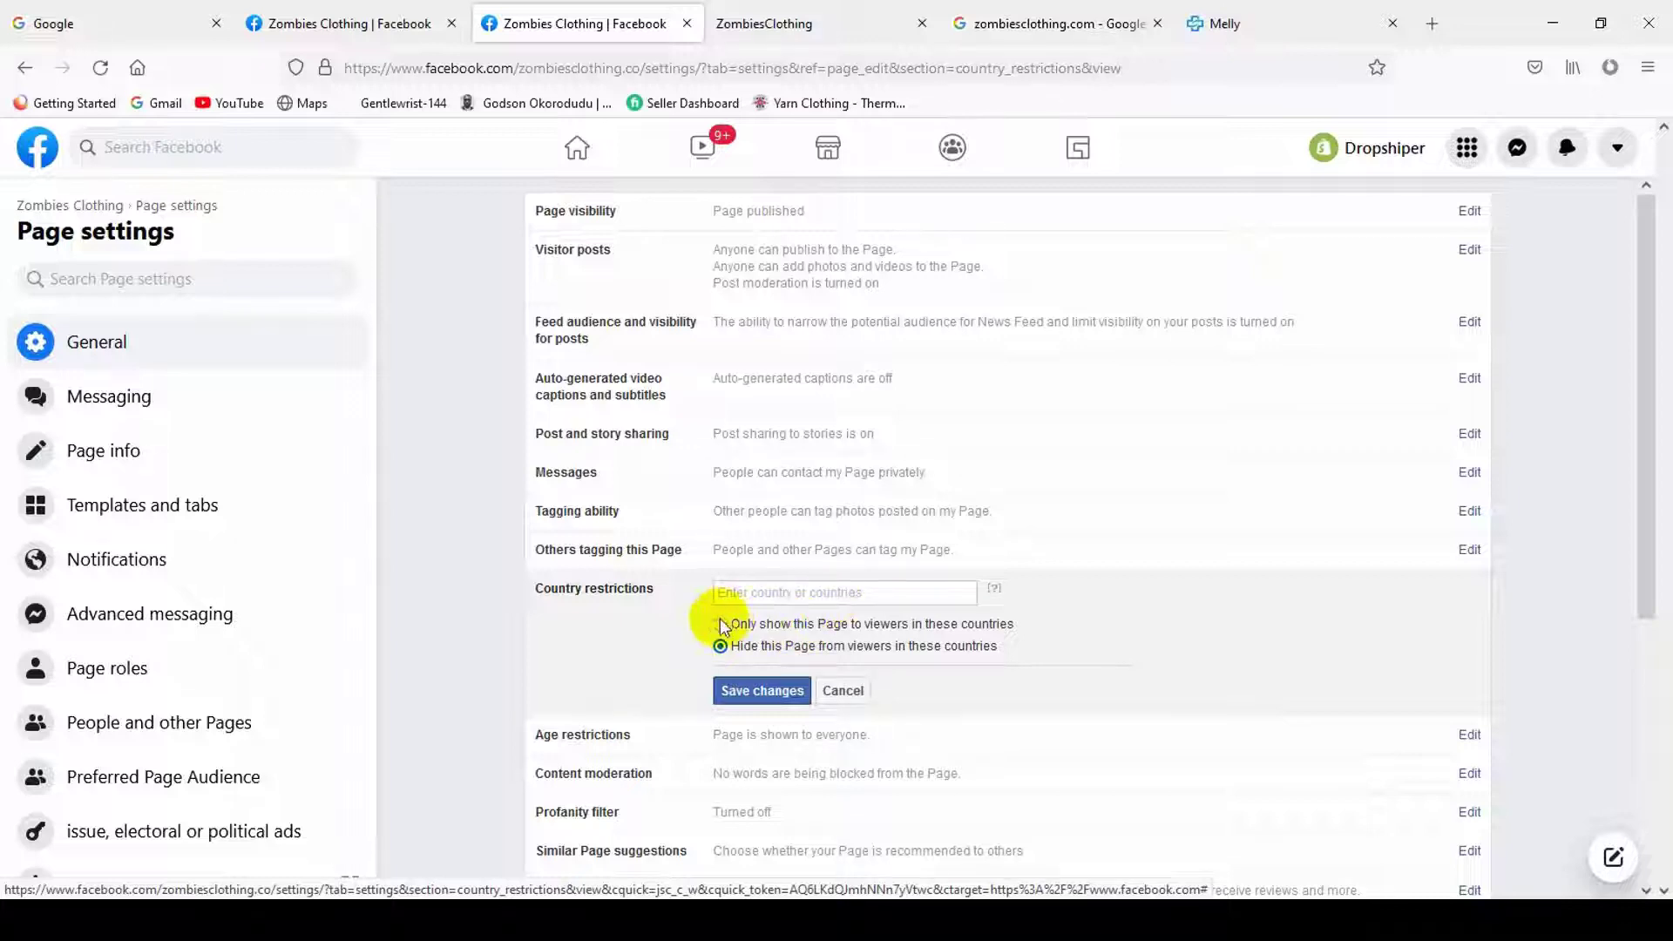
pyautogui.click(782, 590)
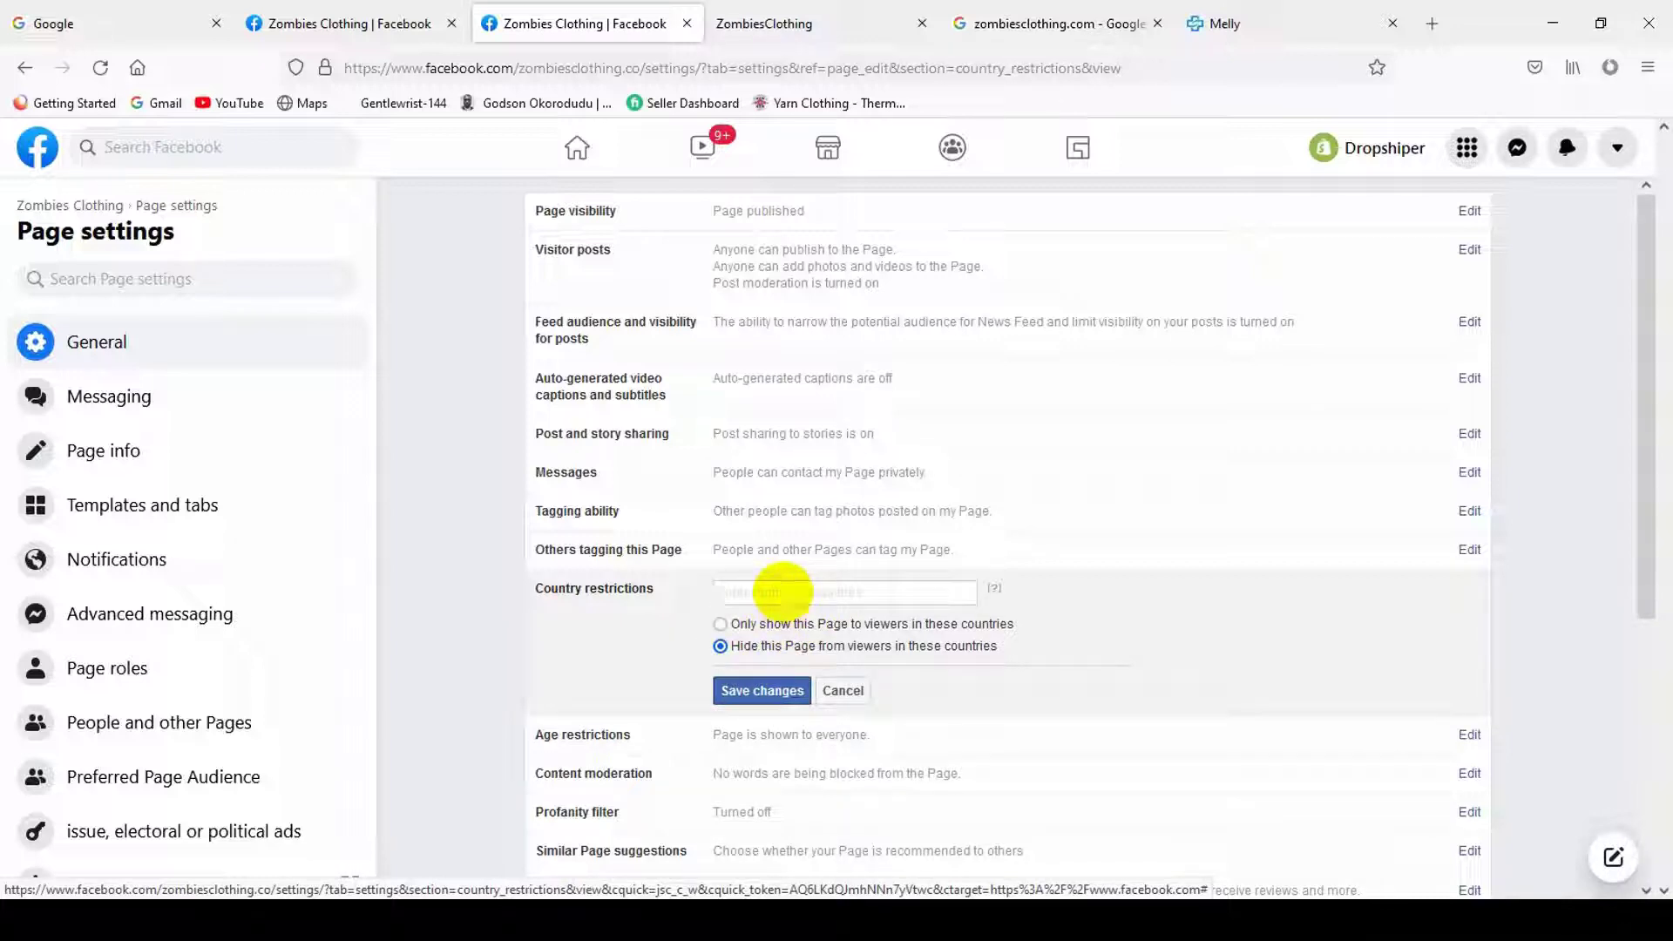
pyautogui.write('Bang')
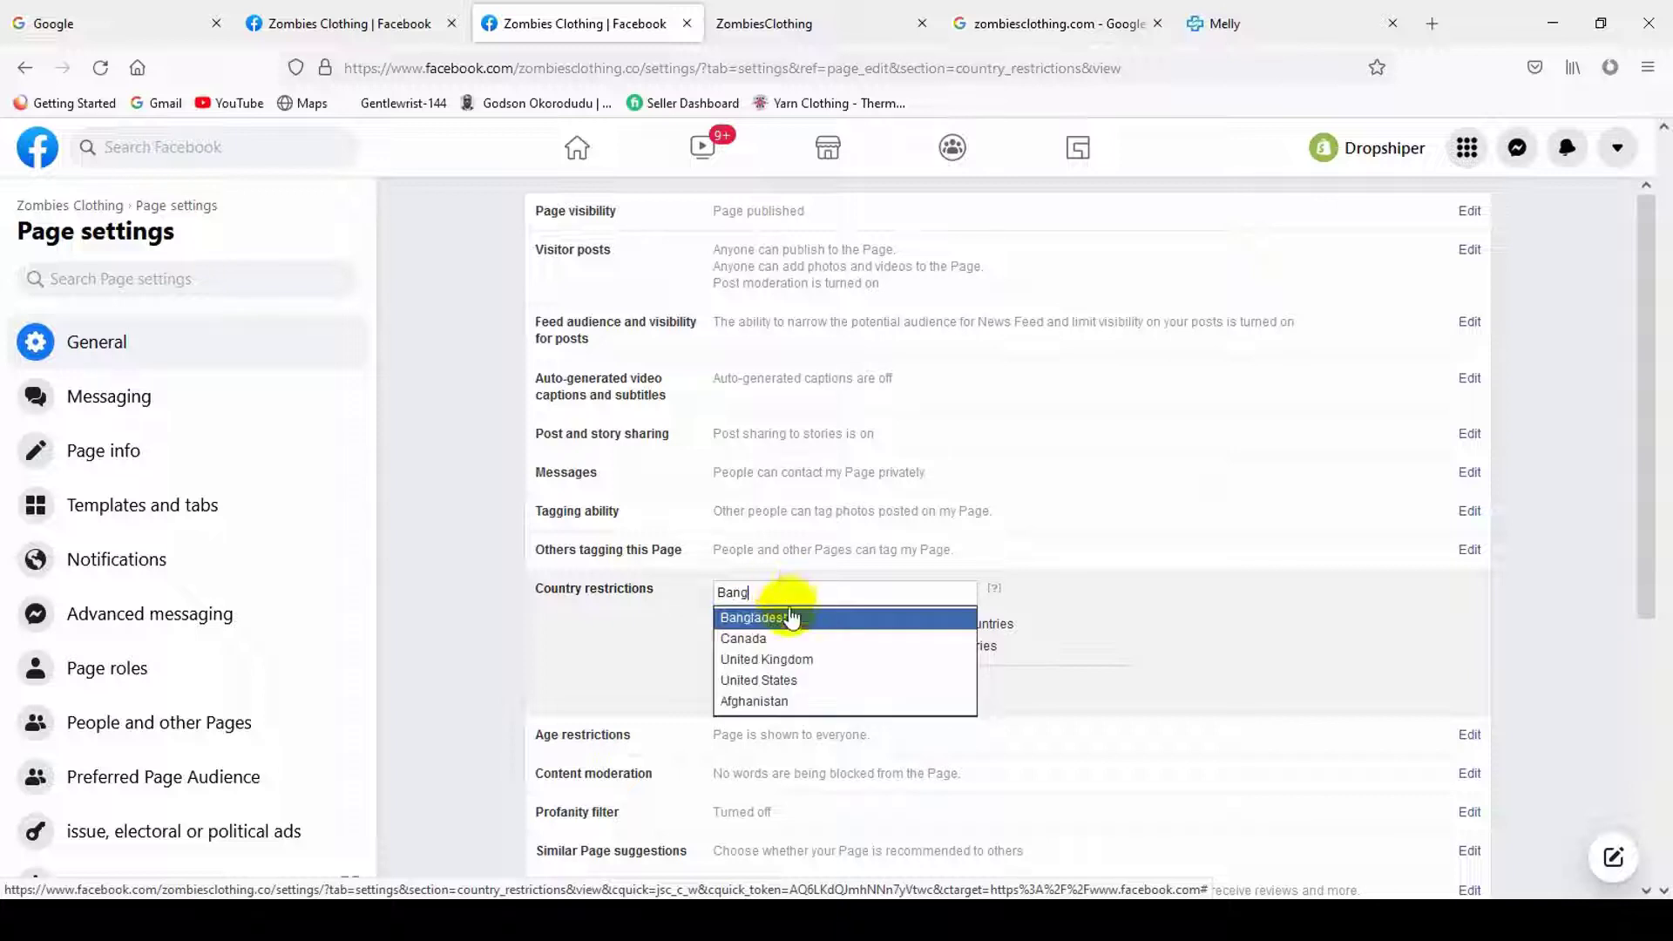
pyautogui.click(790, 616)
pyautogui.click(740, 654)
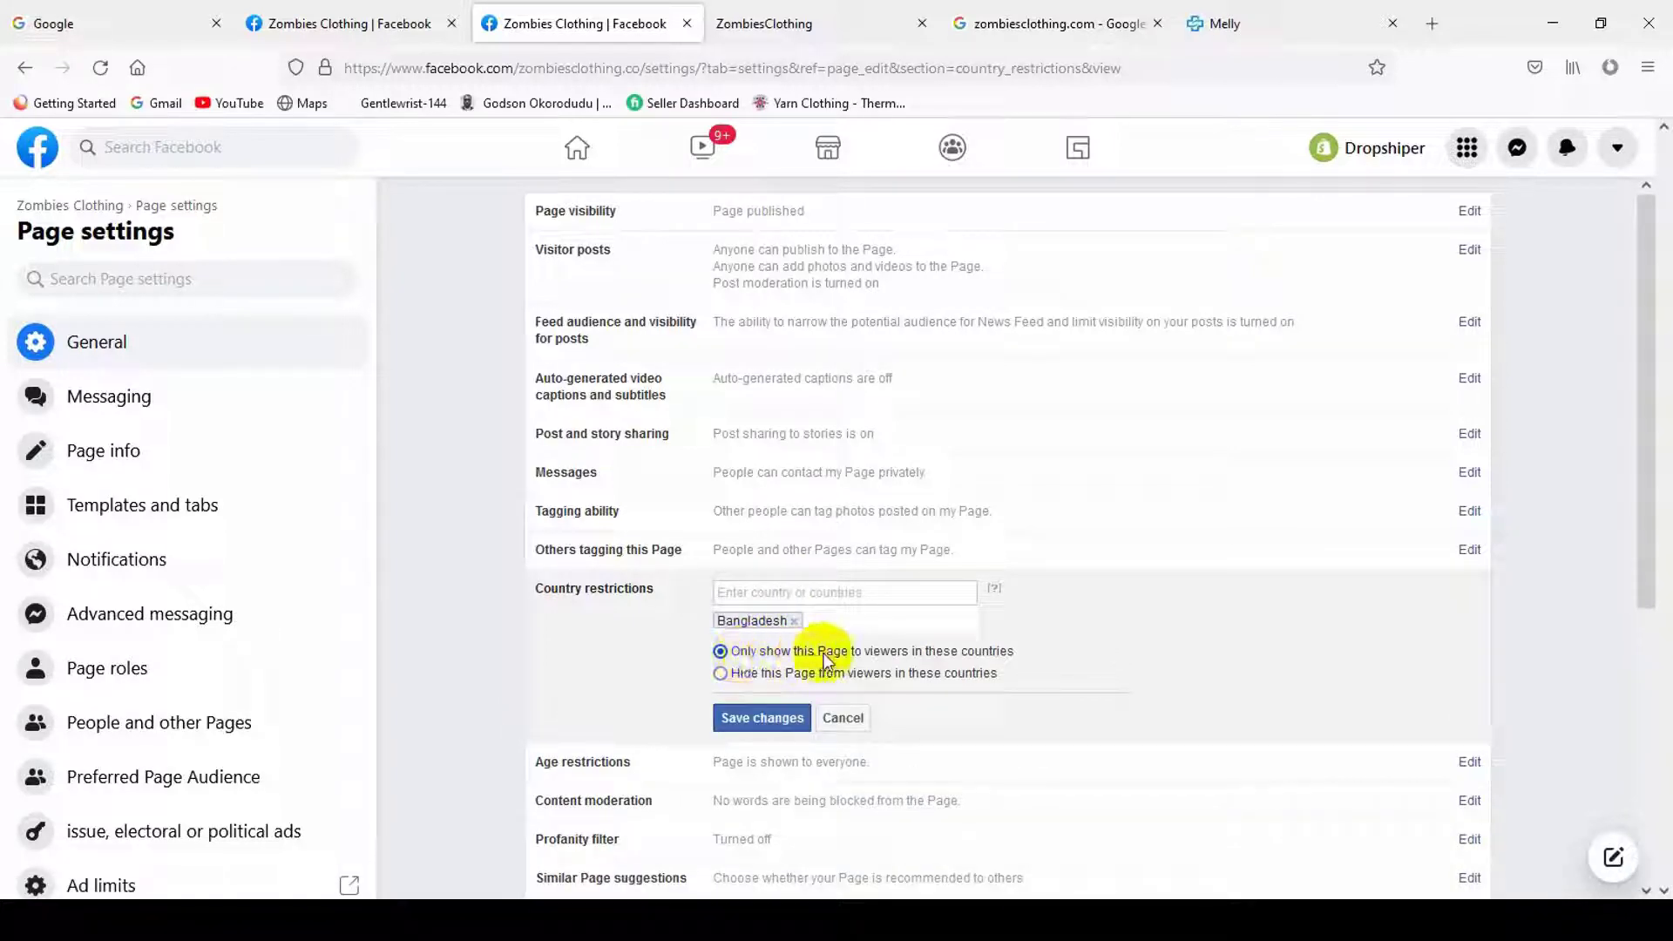
pyautogui.click(775, 721)
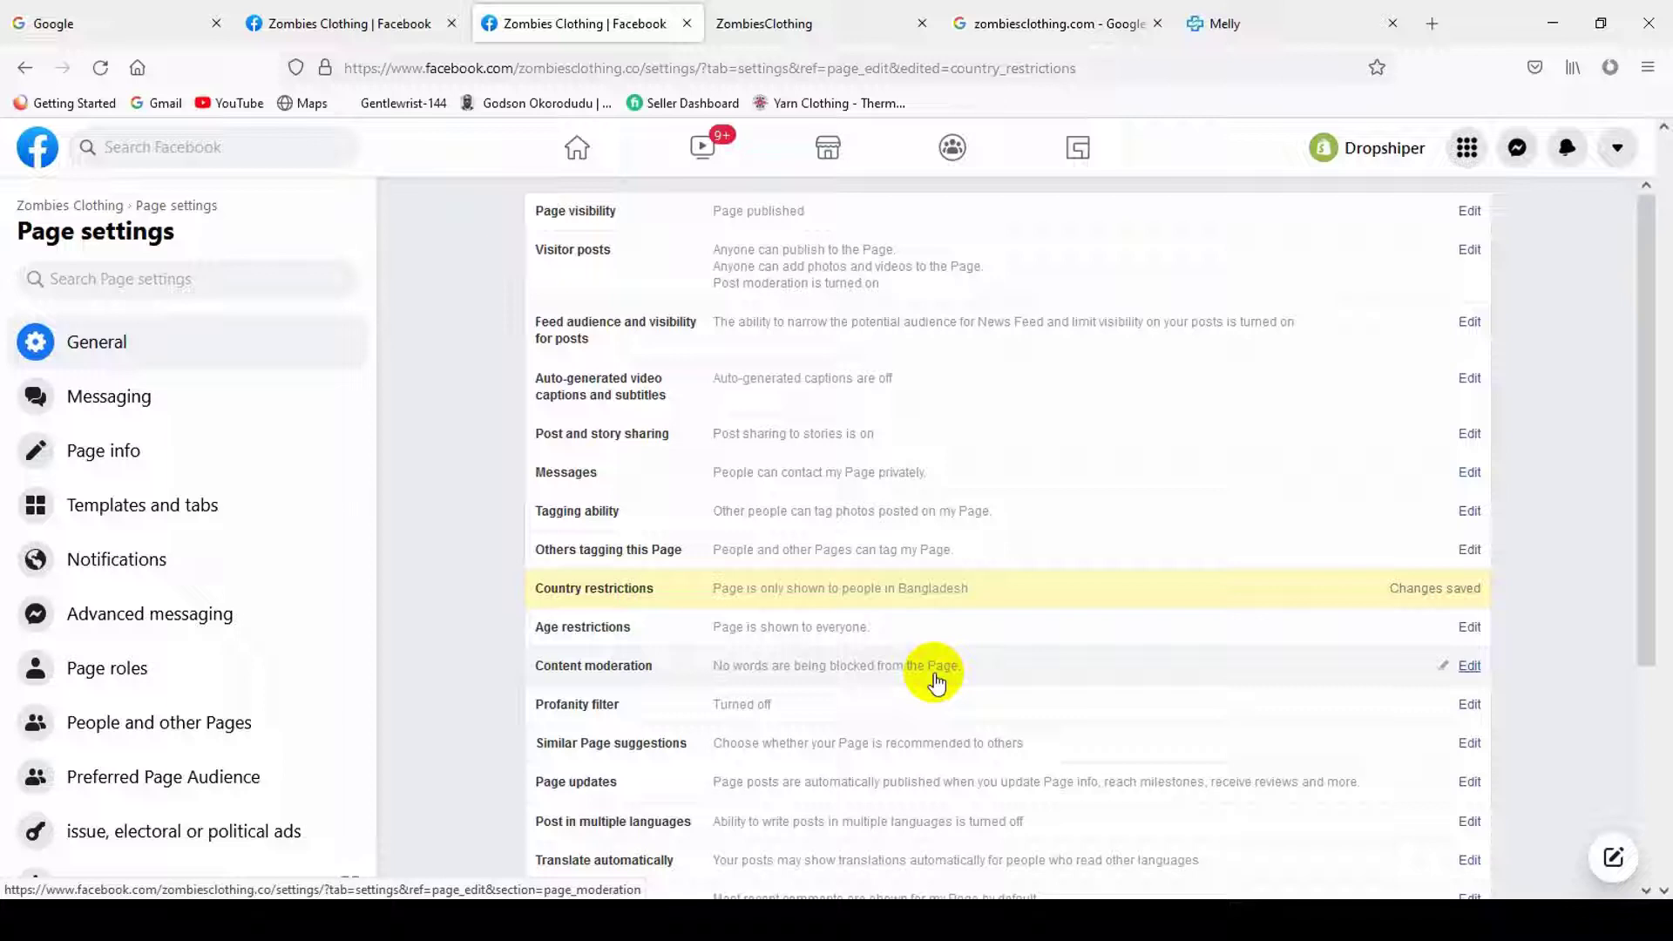
# - Remove the Bangladesh restriction, save, and reopen Country restrictions to read its explanation
pyautogui.click(937, 588)
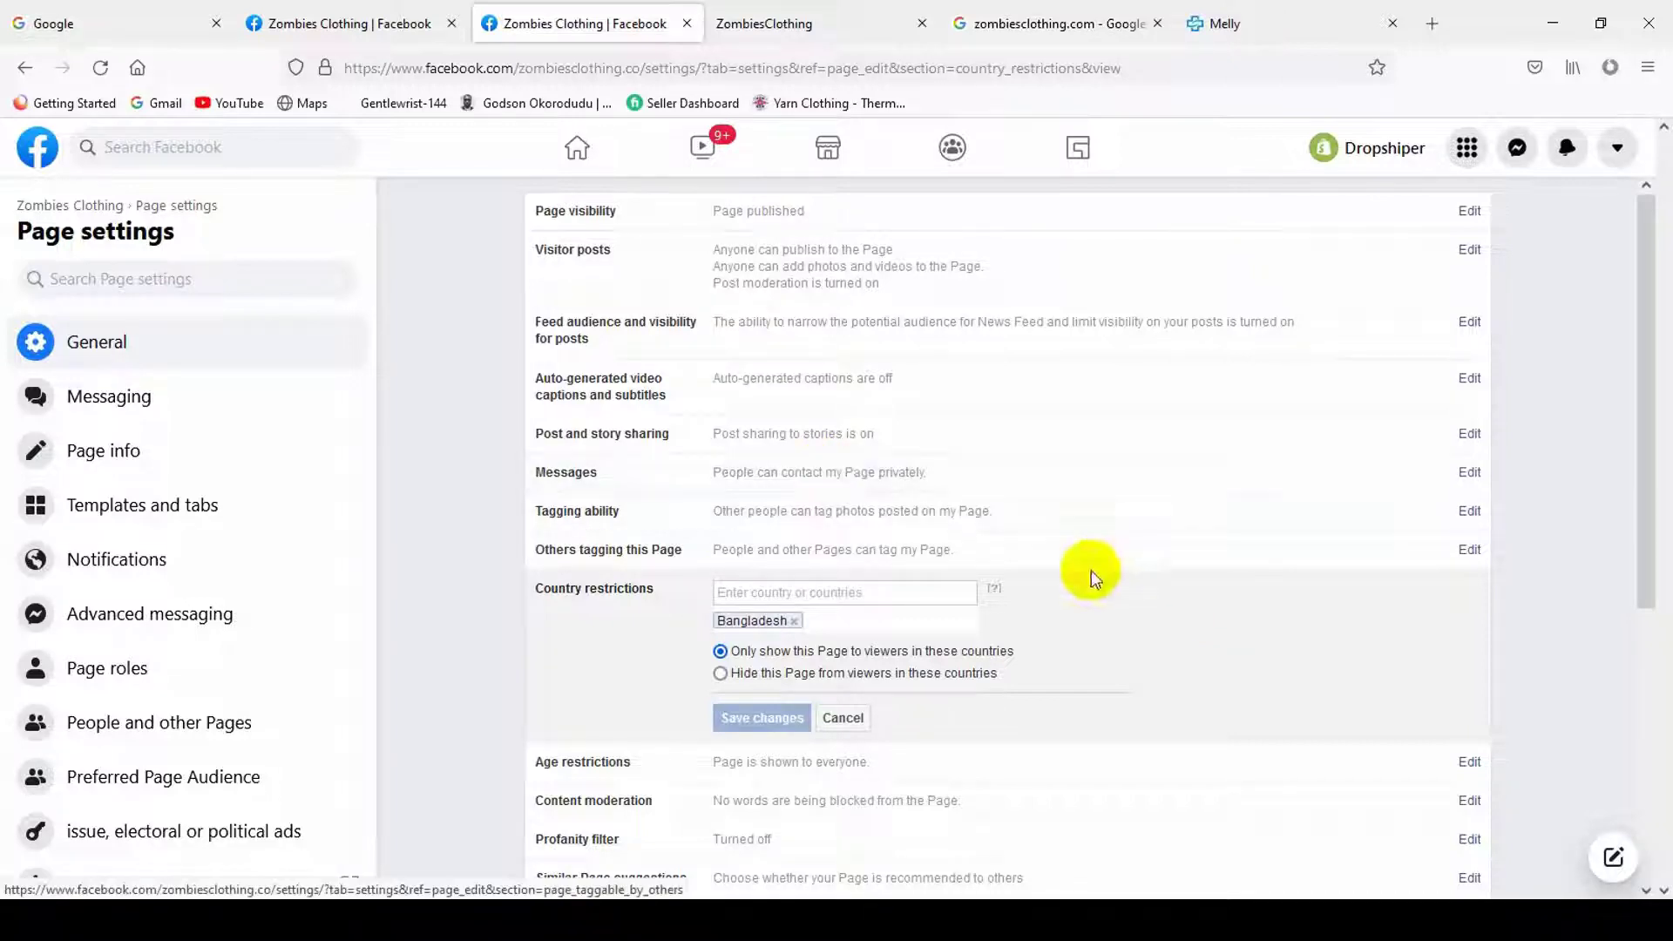
pyautogui.click(794, 621)
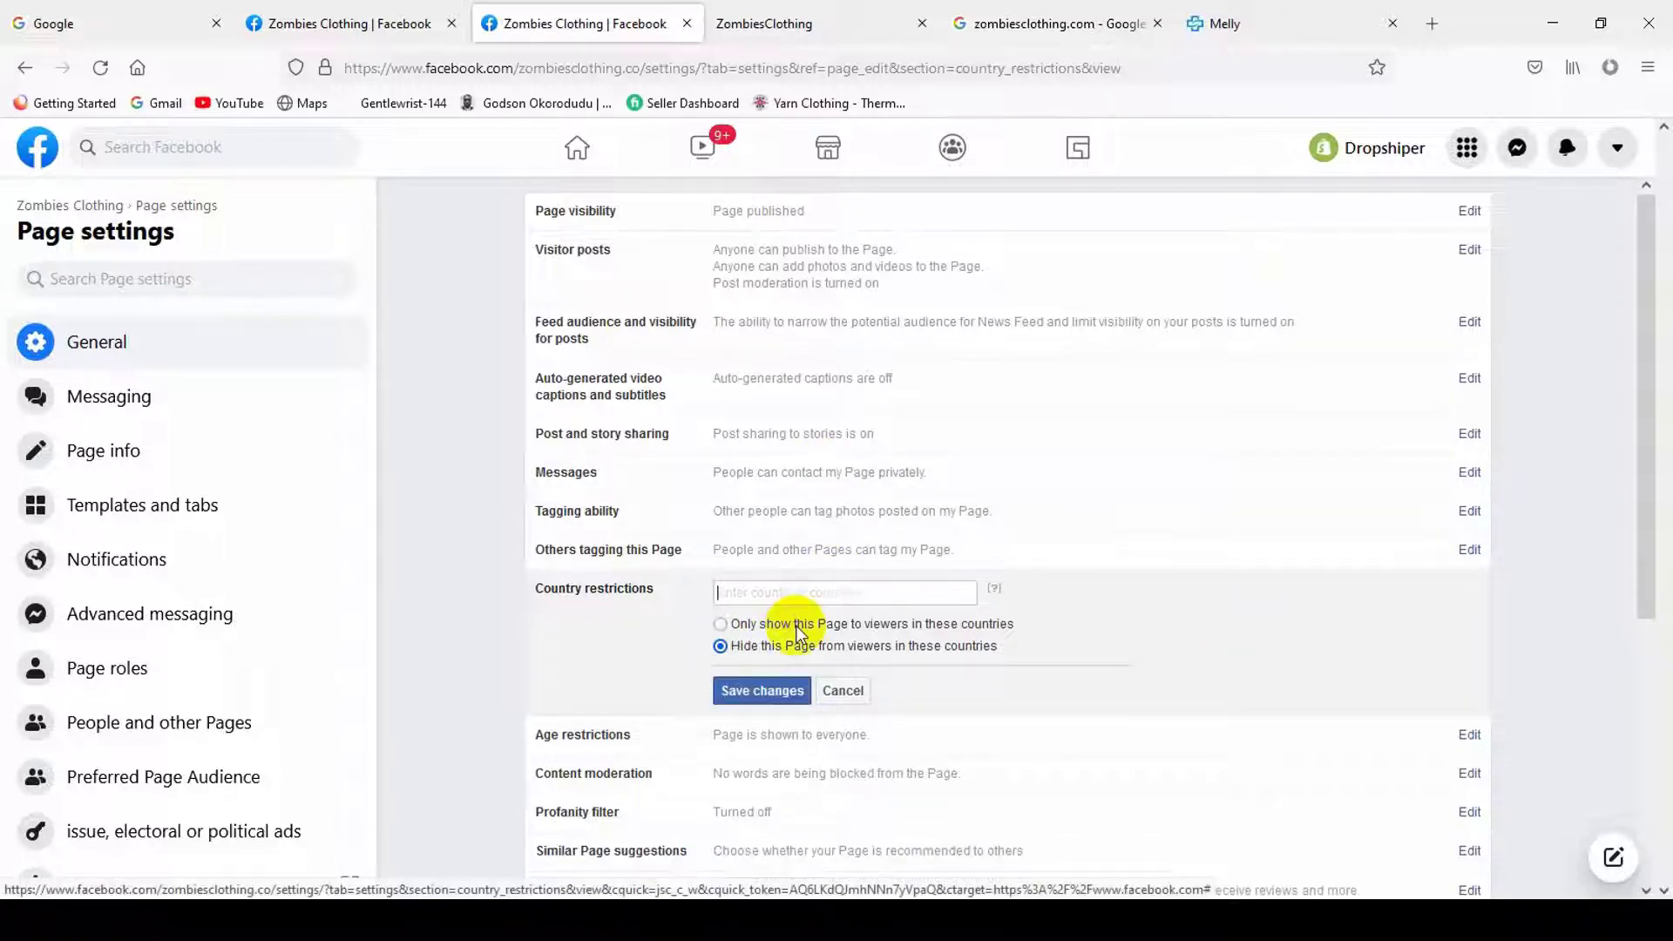
pyautogui.click(774, 688)
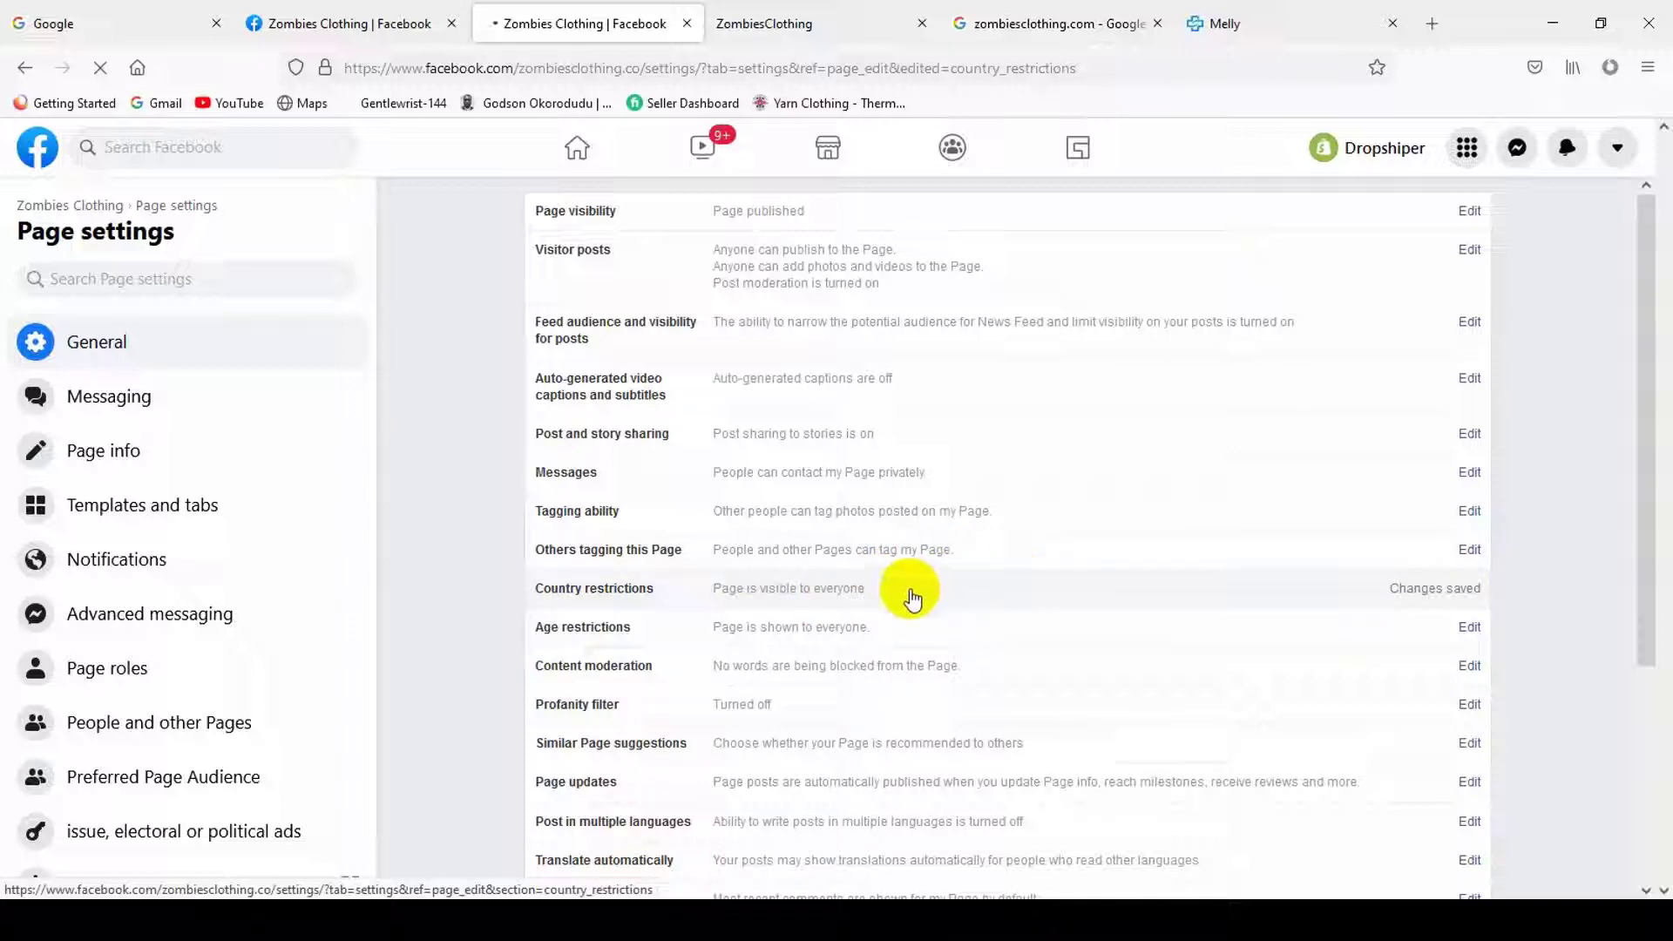
pyautogui.click(963, 598)
pyautogui.moveTo(993, 602)
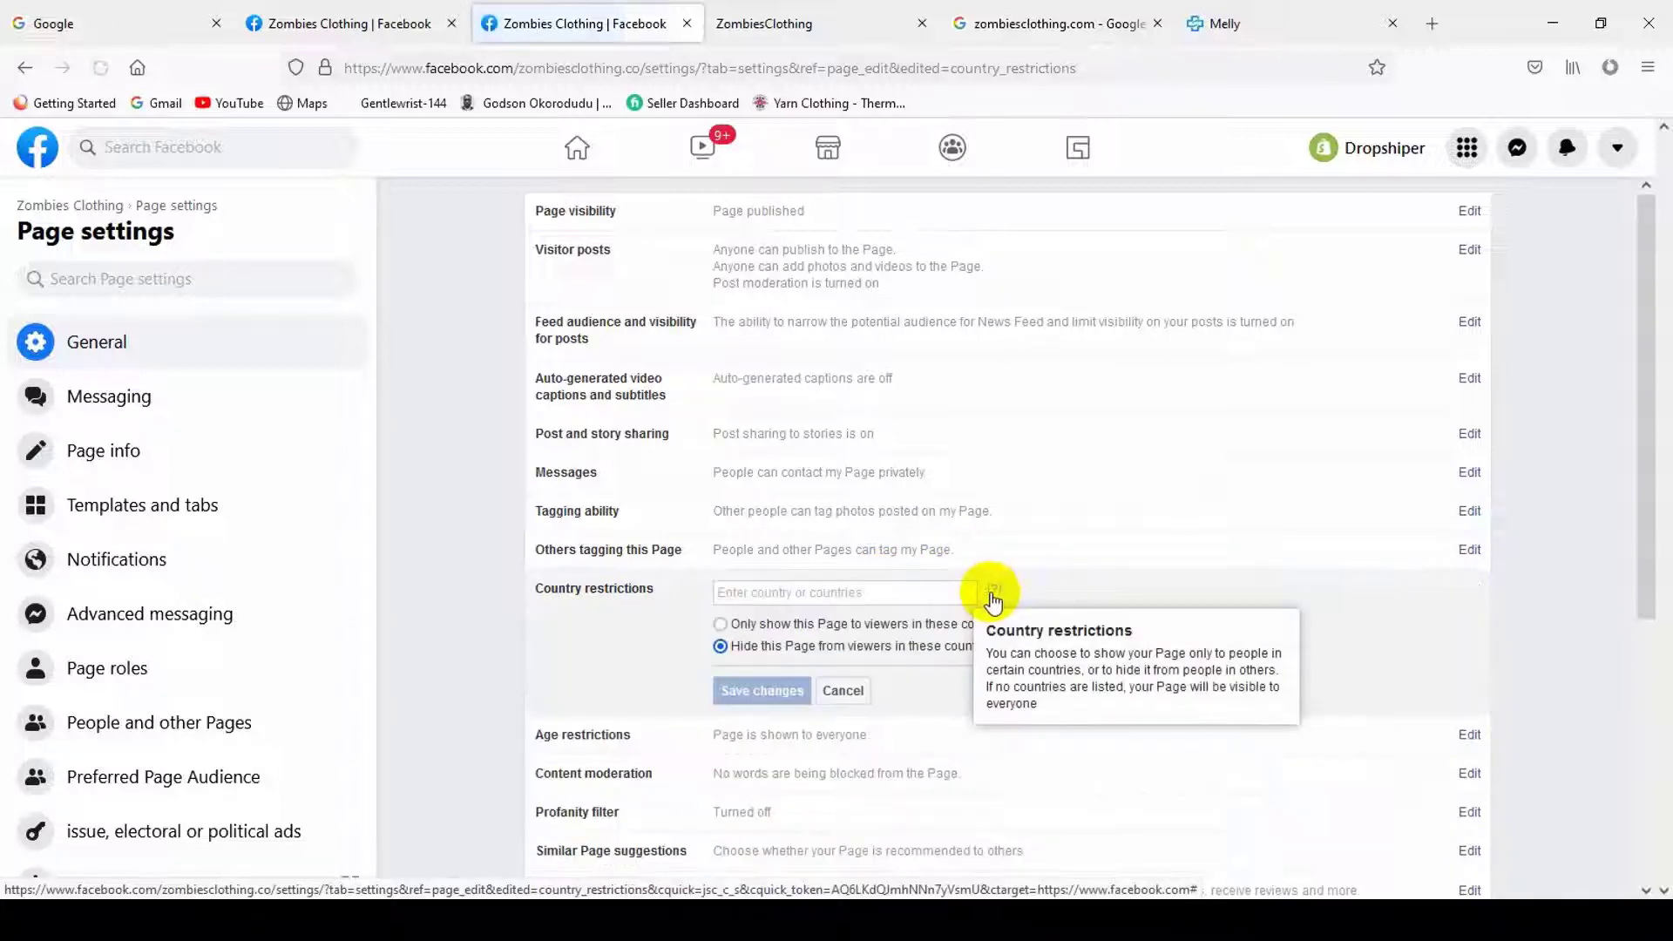
pyautogui.scroll(-1, 887, 673)
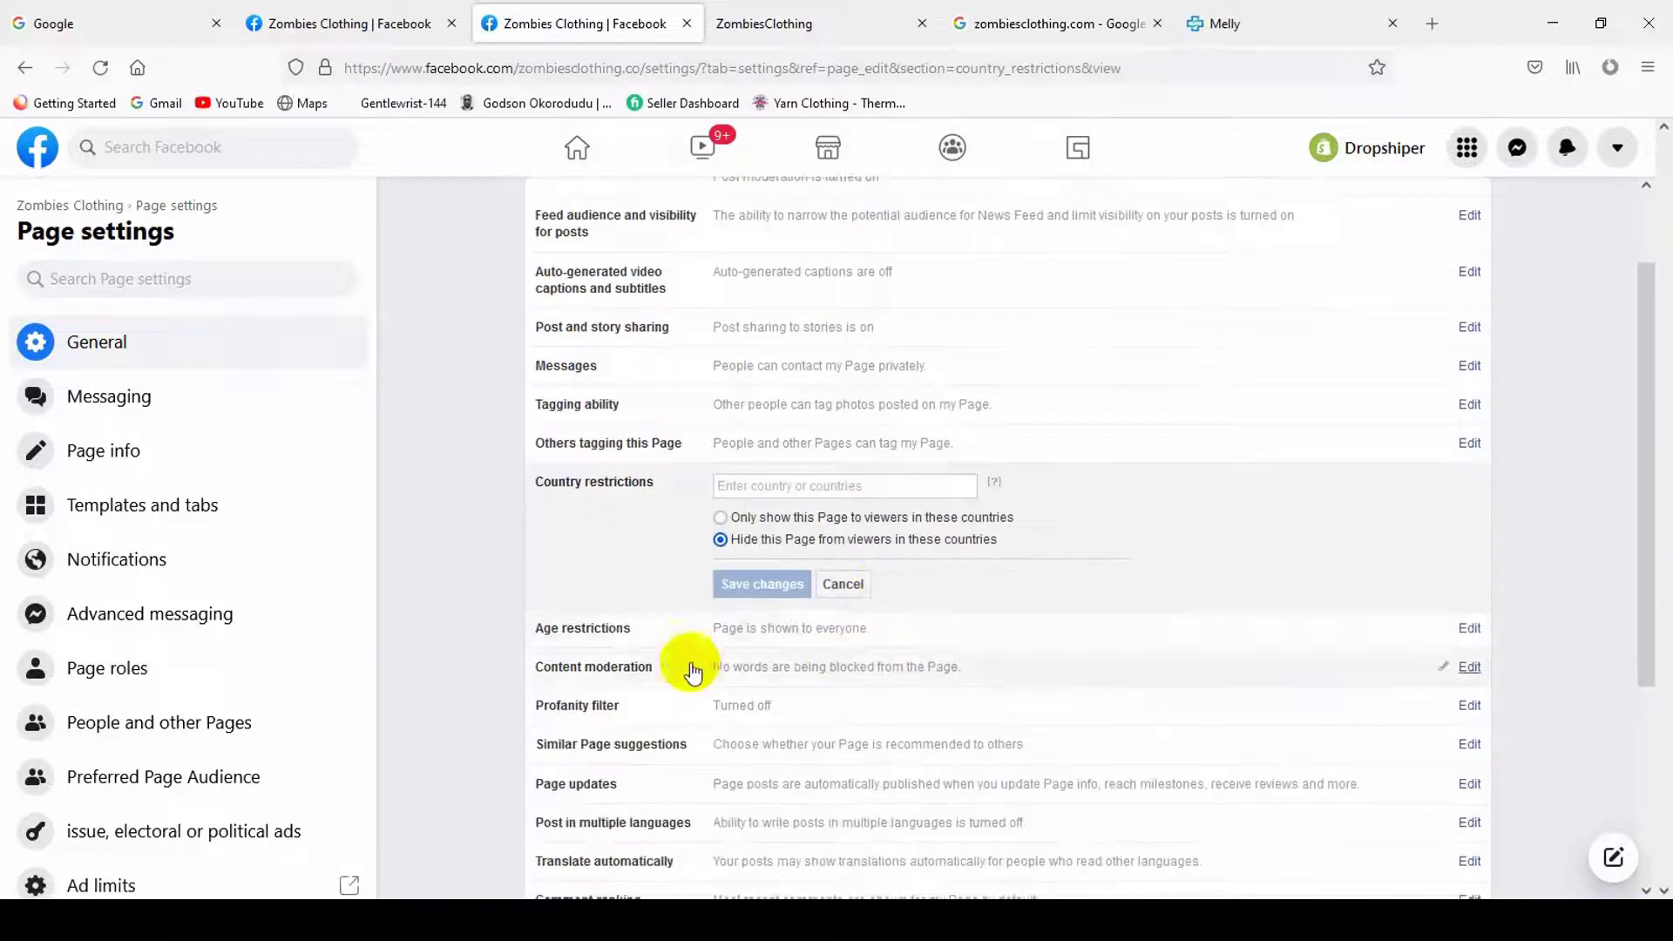
# - Keep the Page's age restriction set to Public in the Age restrictions dropdown
pyautogui.click(759, 631)
pyautogui.scroll(-2, 933, 636)
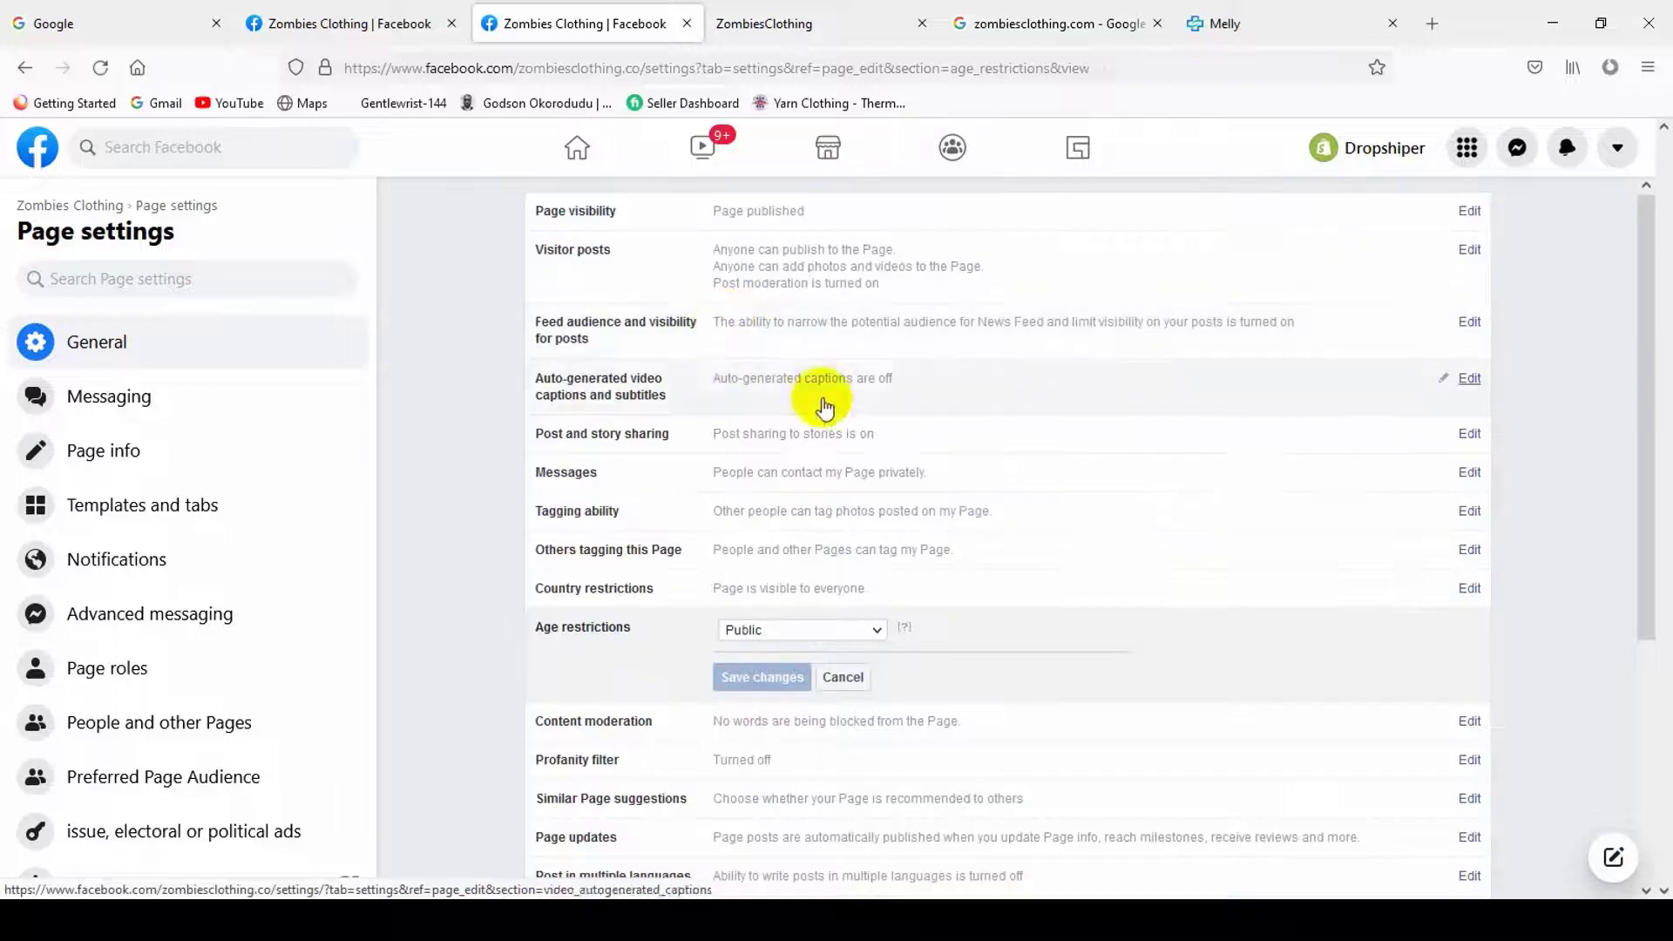
pyautogui.scroll(-1, 823, 523)
pyautogui.click(801, 522)
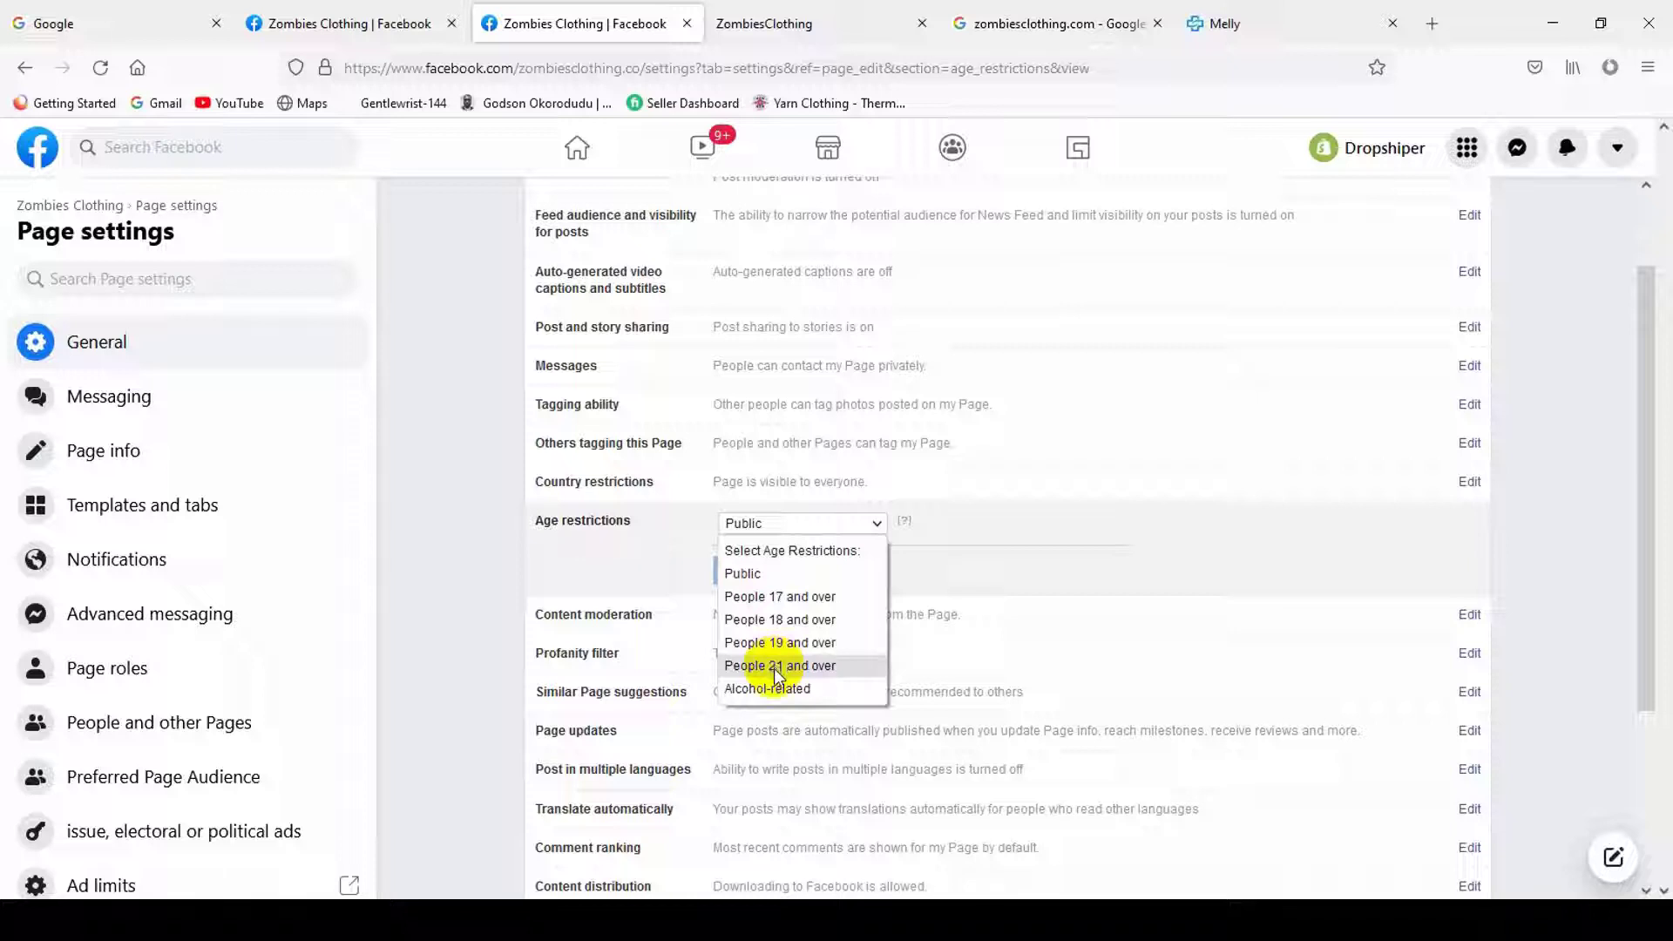
pyautogui.click(745, 572)
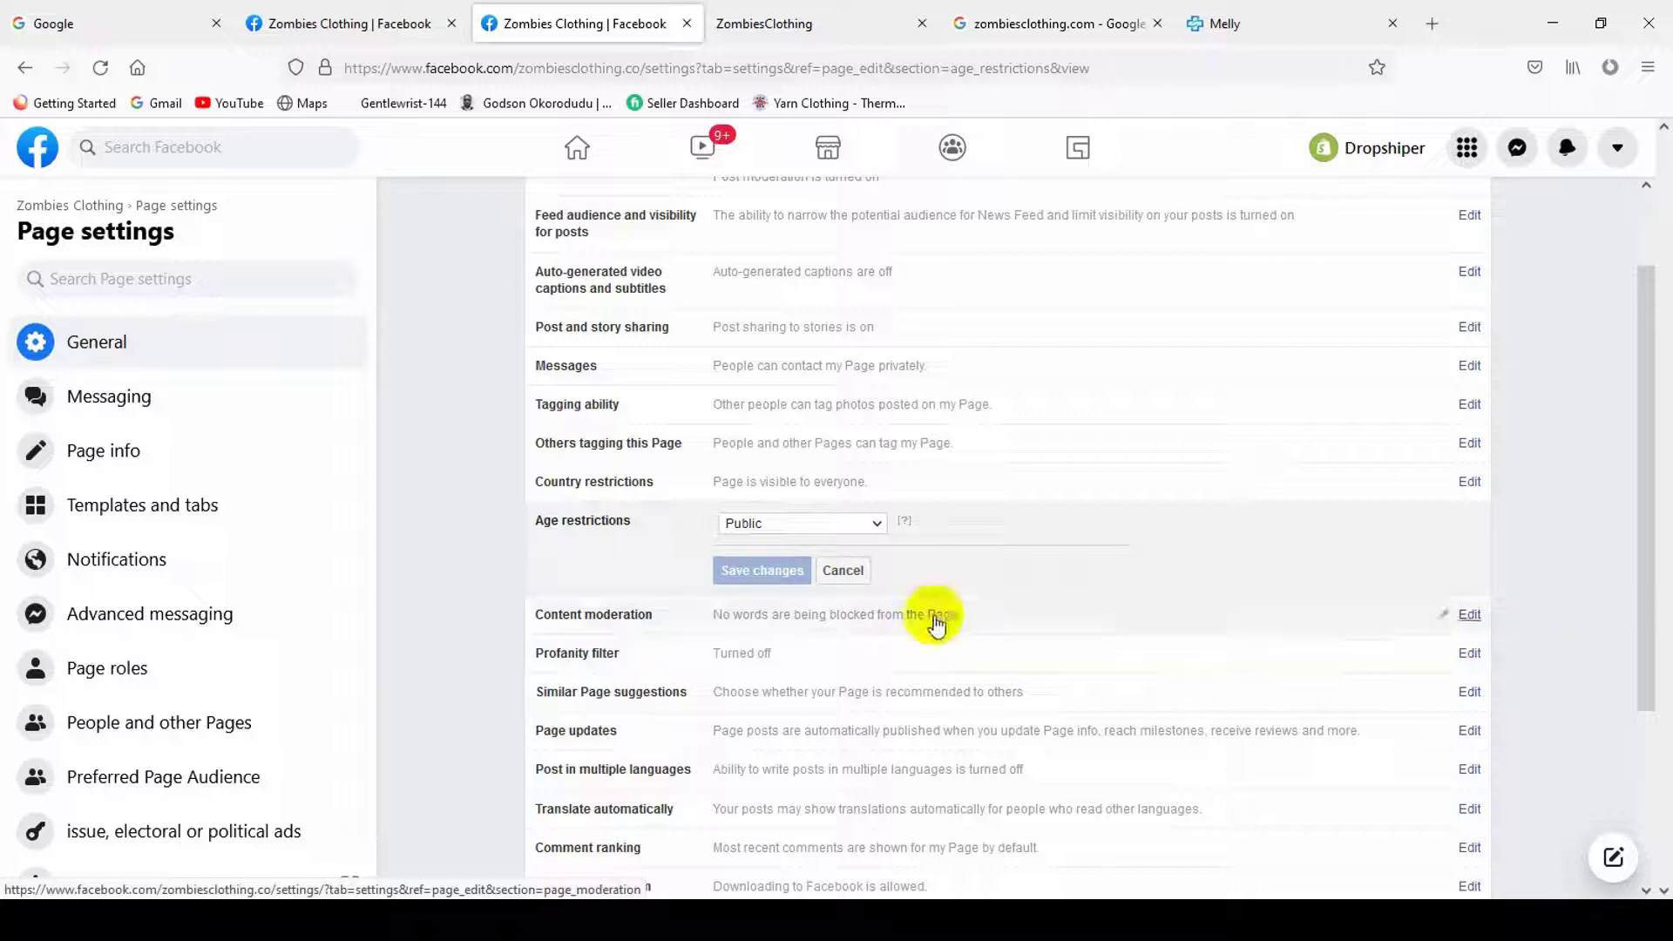
# - Add 'kharap' as a blocked word in Content moderation, then remove it and save with none
pyautogui.click(991, 624)
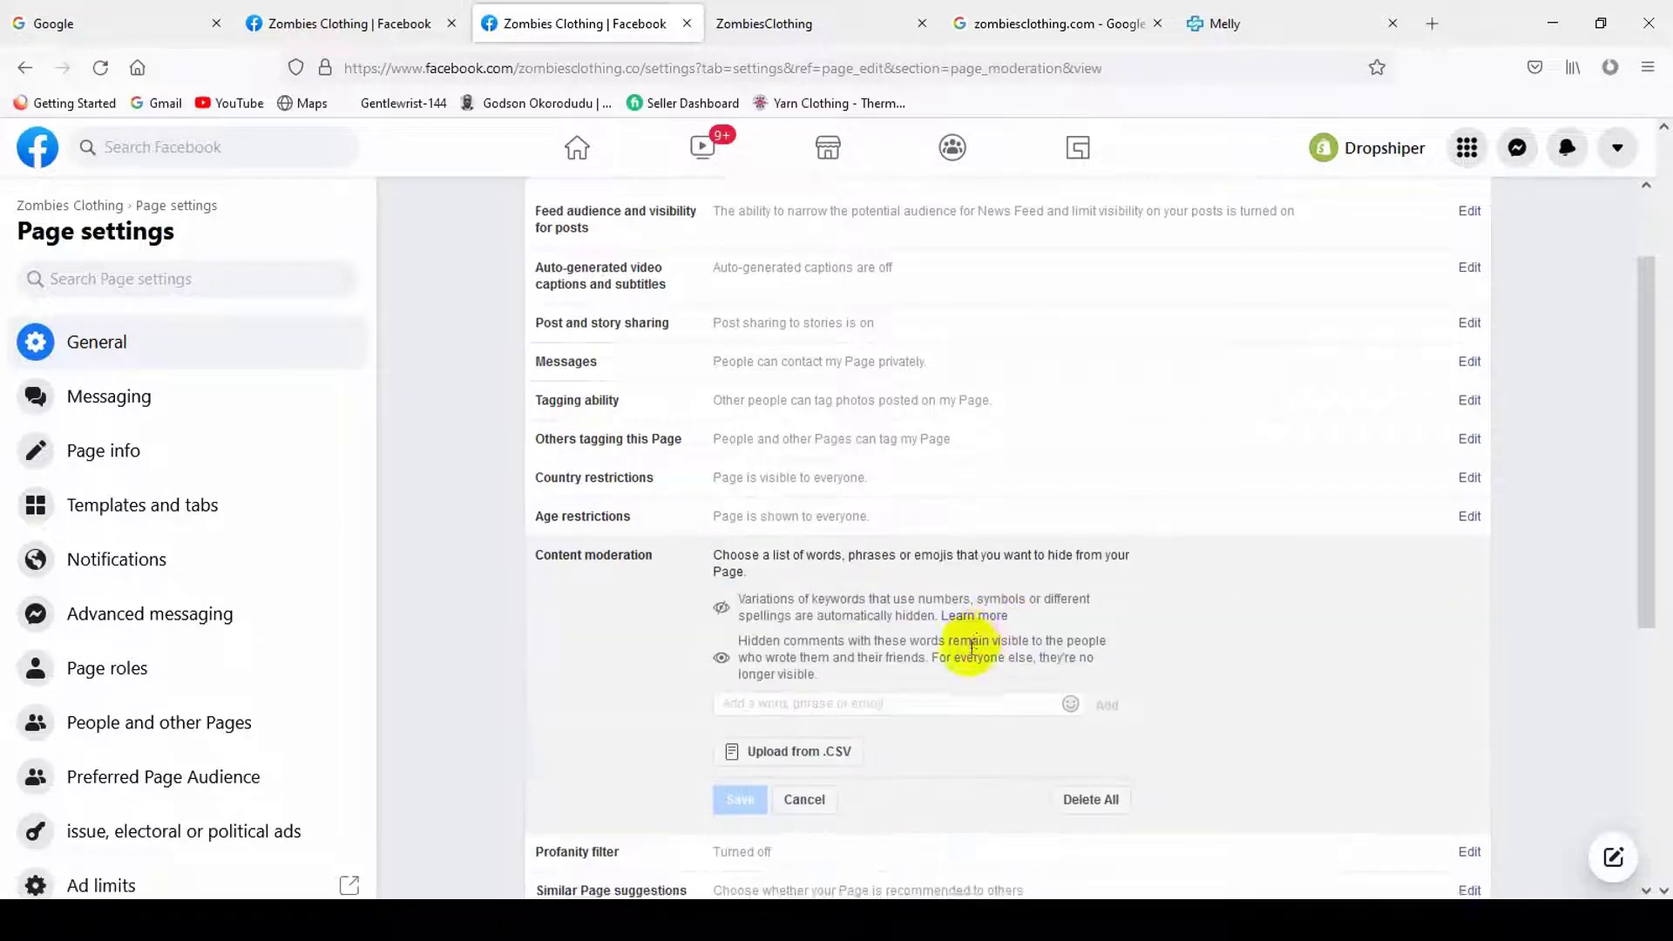
pyautogui.scroll(-1, 621, 493)
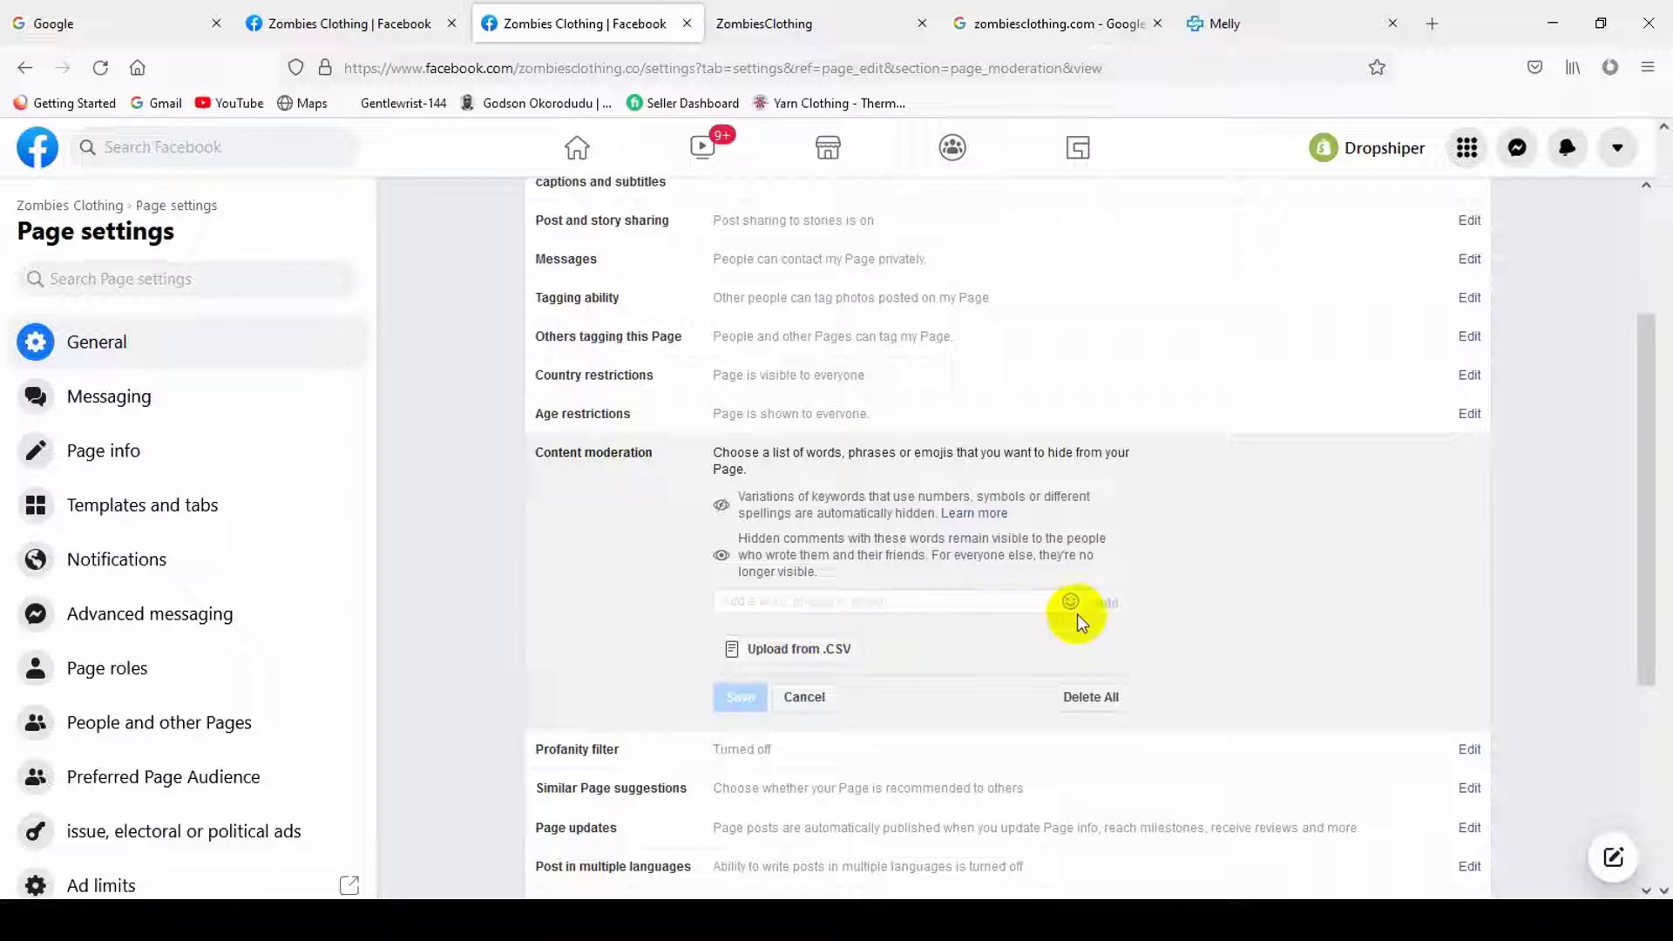
pyautogui.write('kharap')
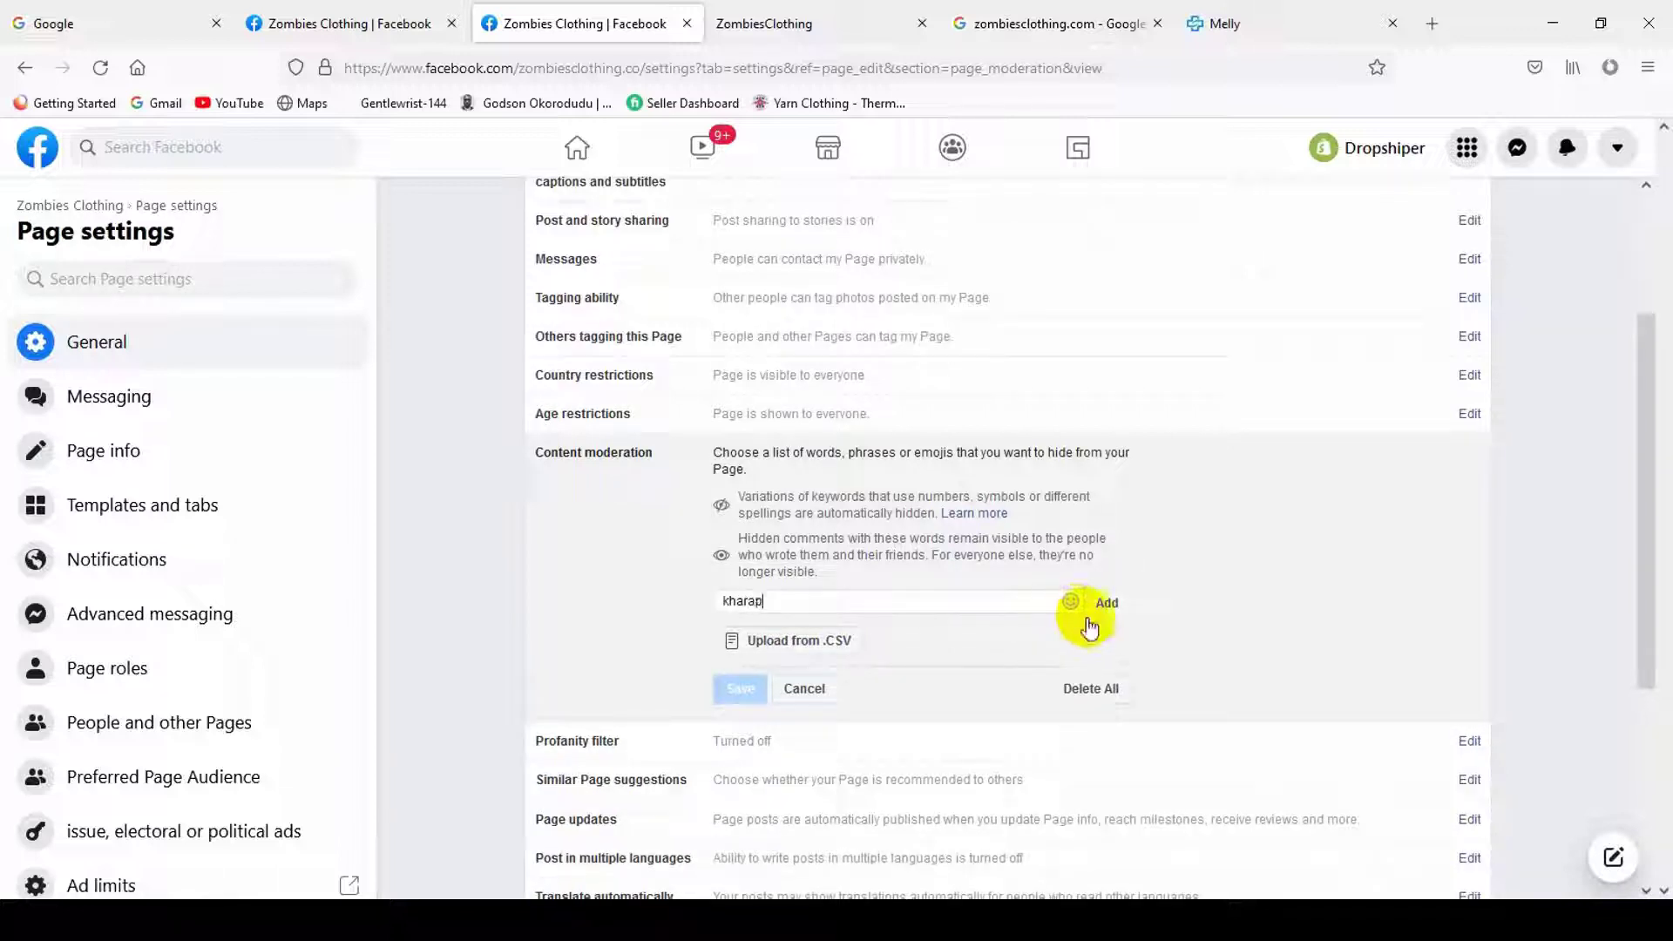
pyautogui.click(1101, 605)
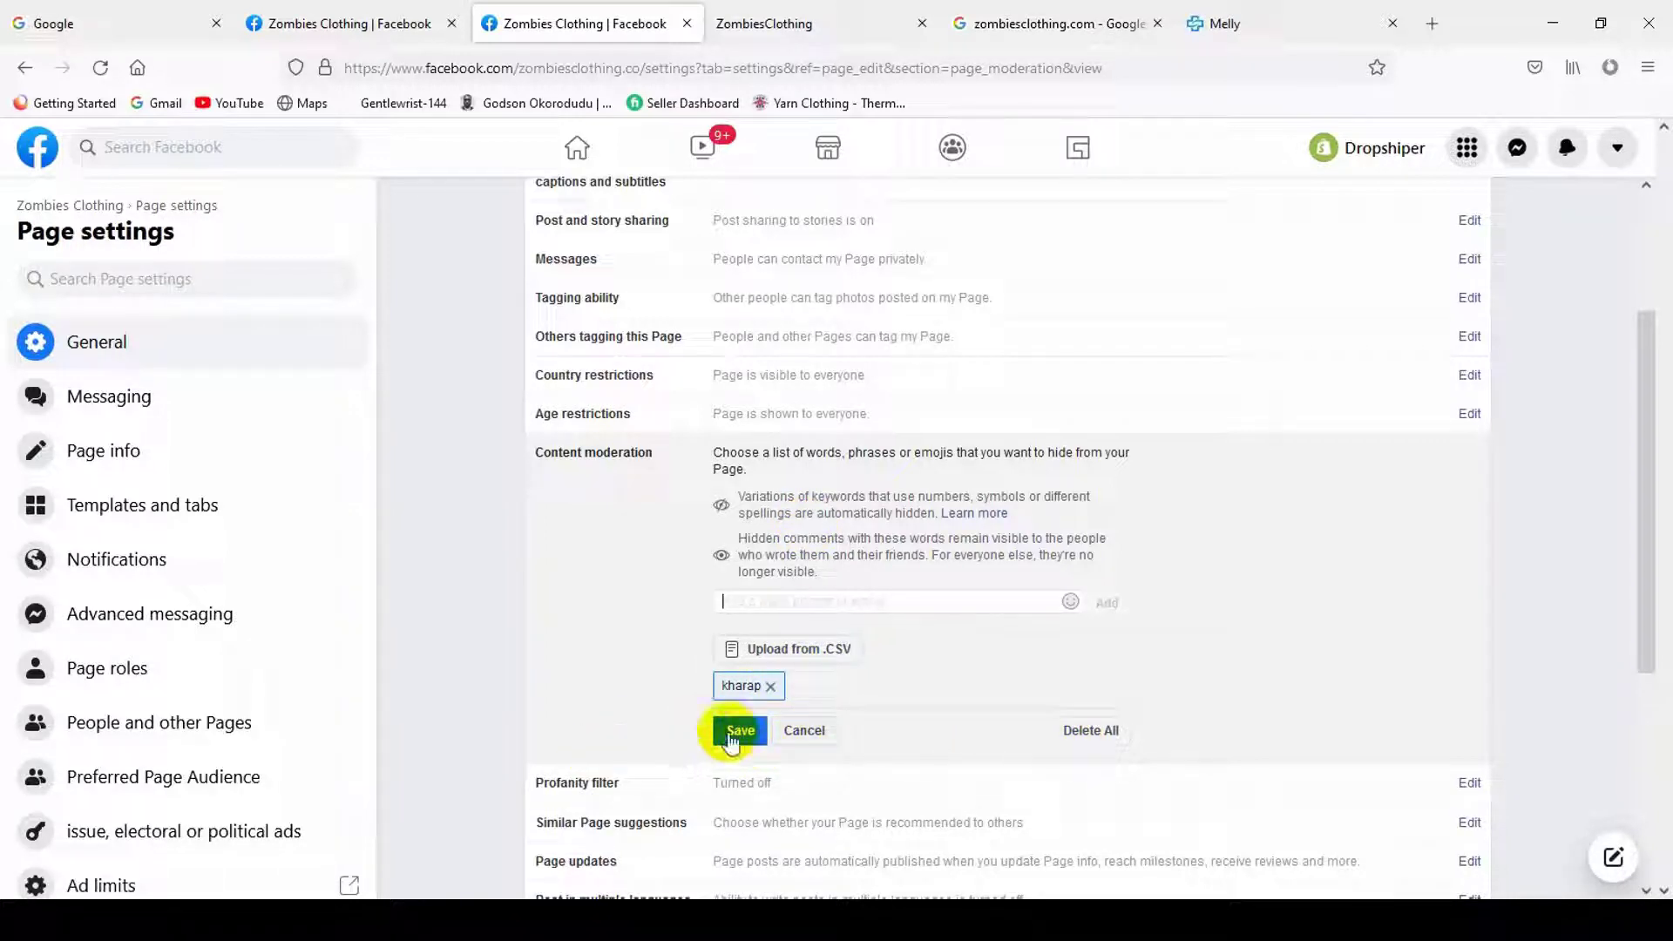
pyautogui.scroll(-3, 902, 653)
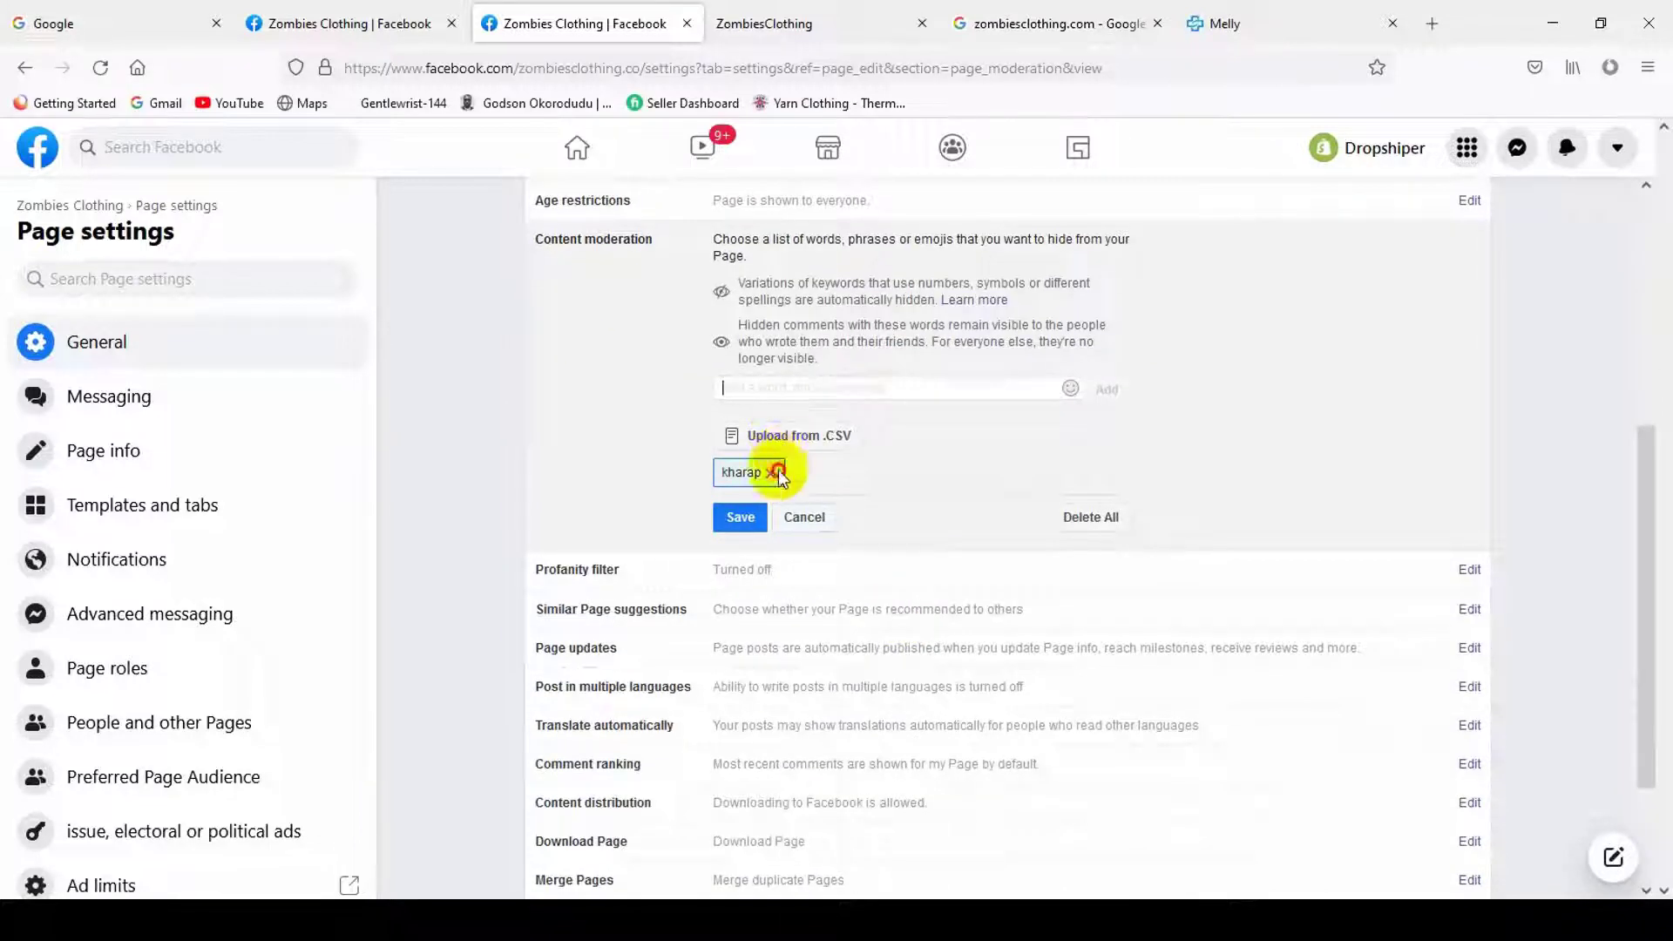
pyautogui.click(776, 471)
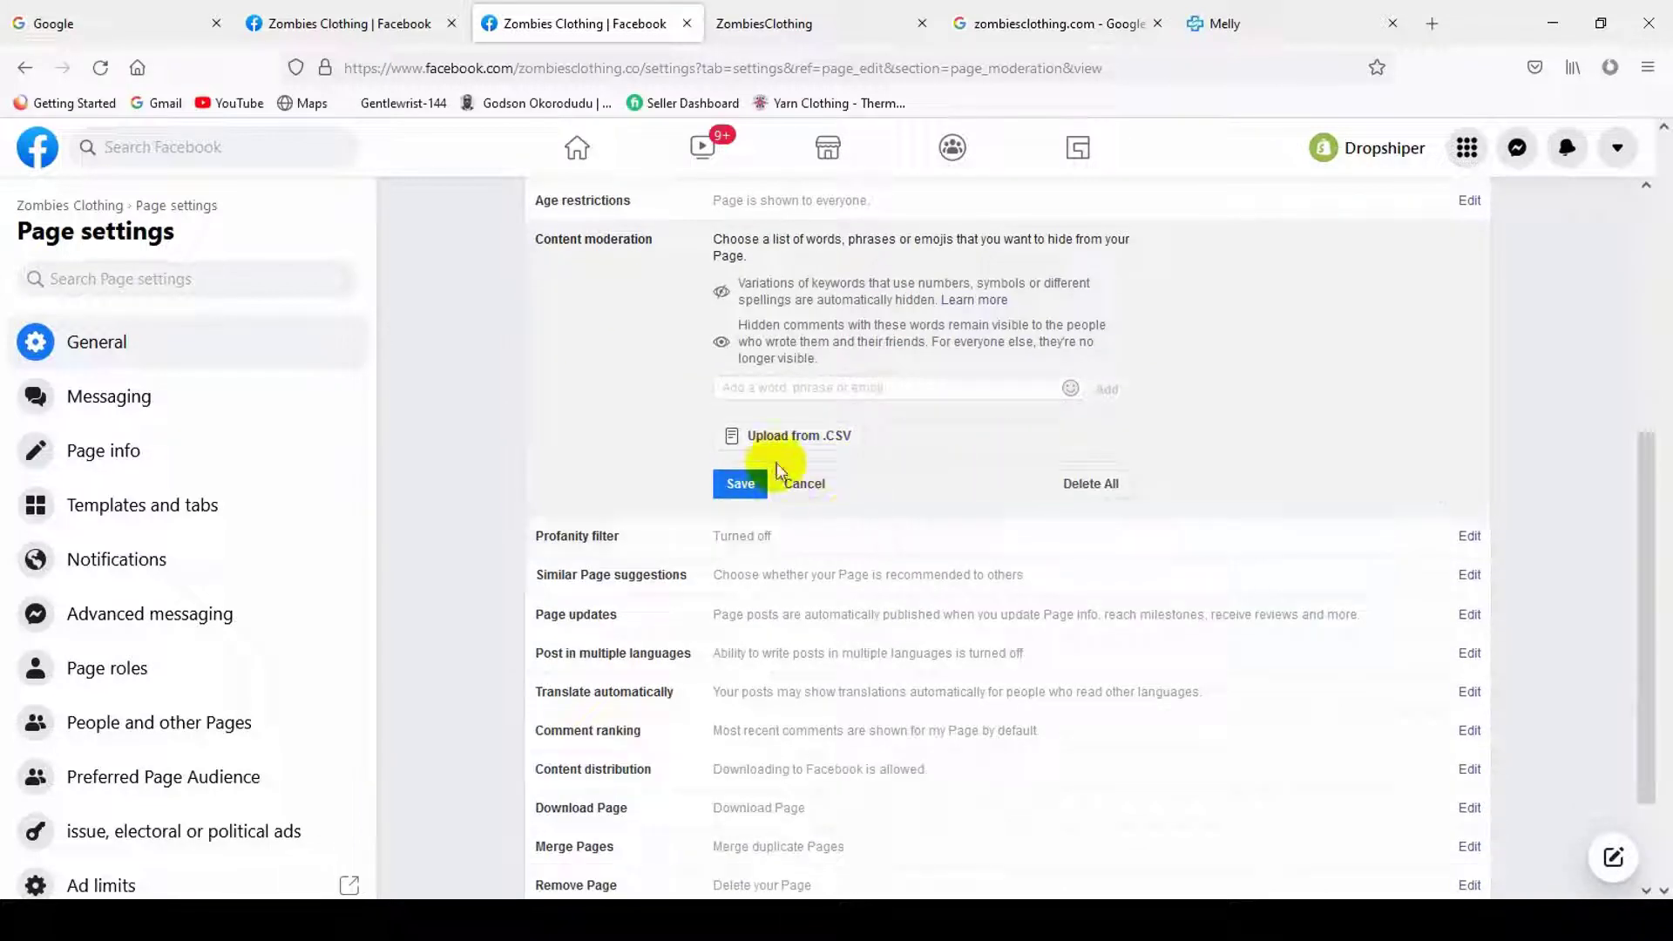
pyautogui.click(740, 483)
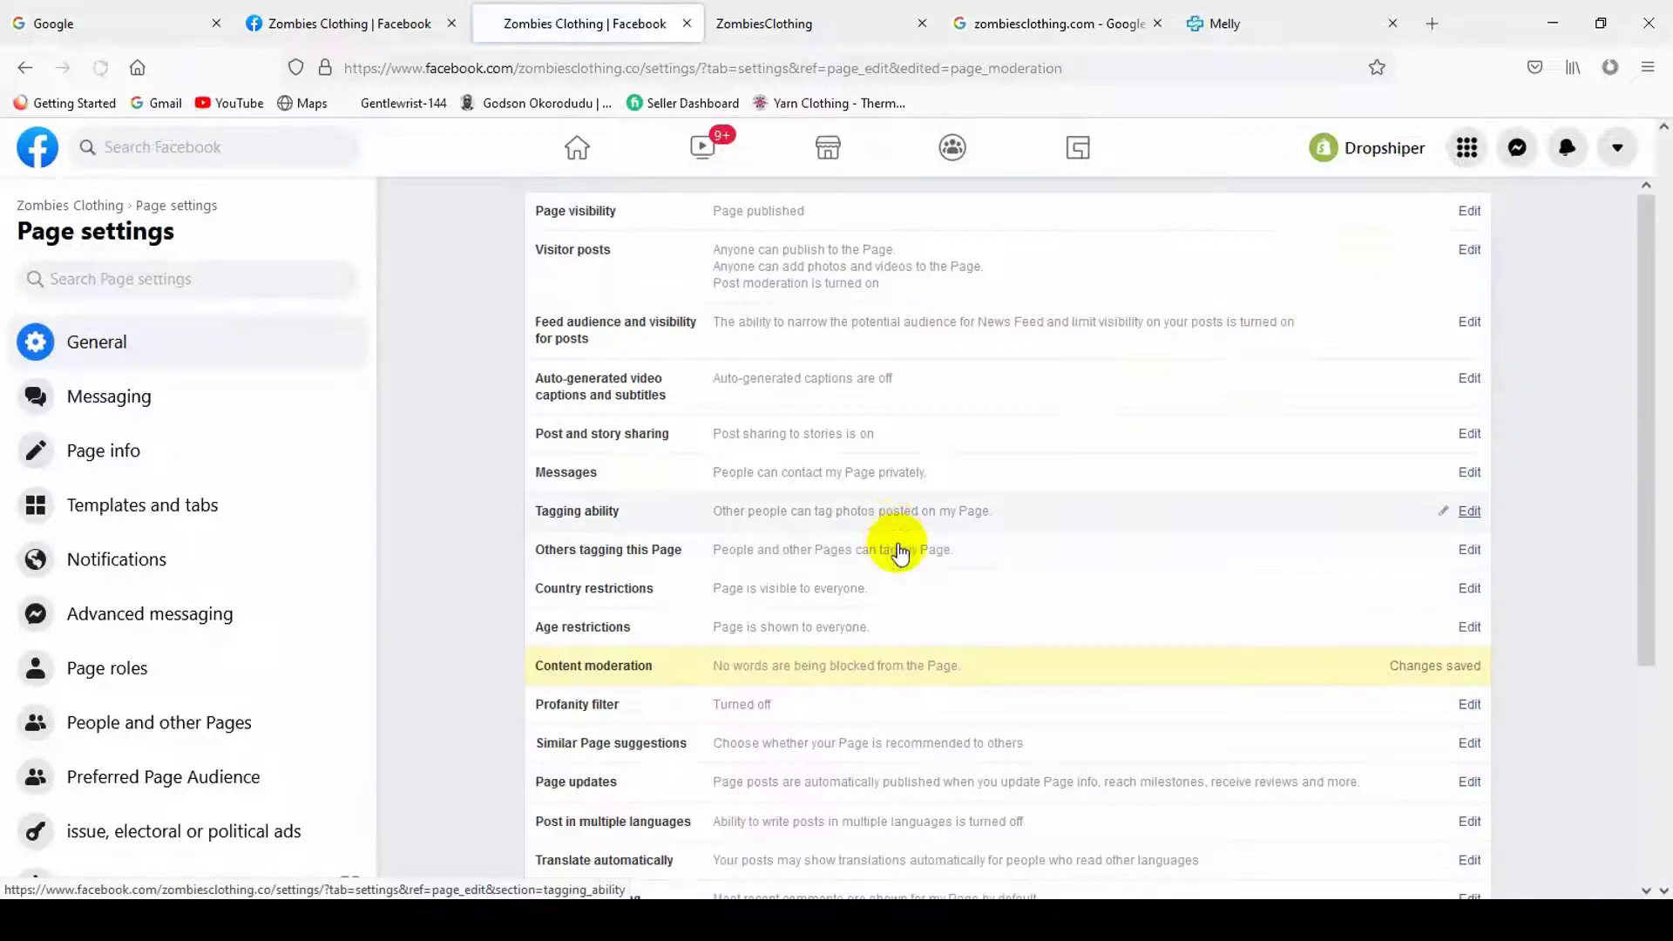
pyautogui.scroll(-3, 828, 684)
# - Turn on the Page's profanity filter and save the change
pyautogui.click(757, 705)
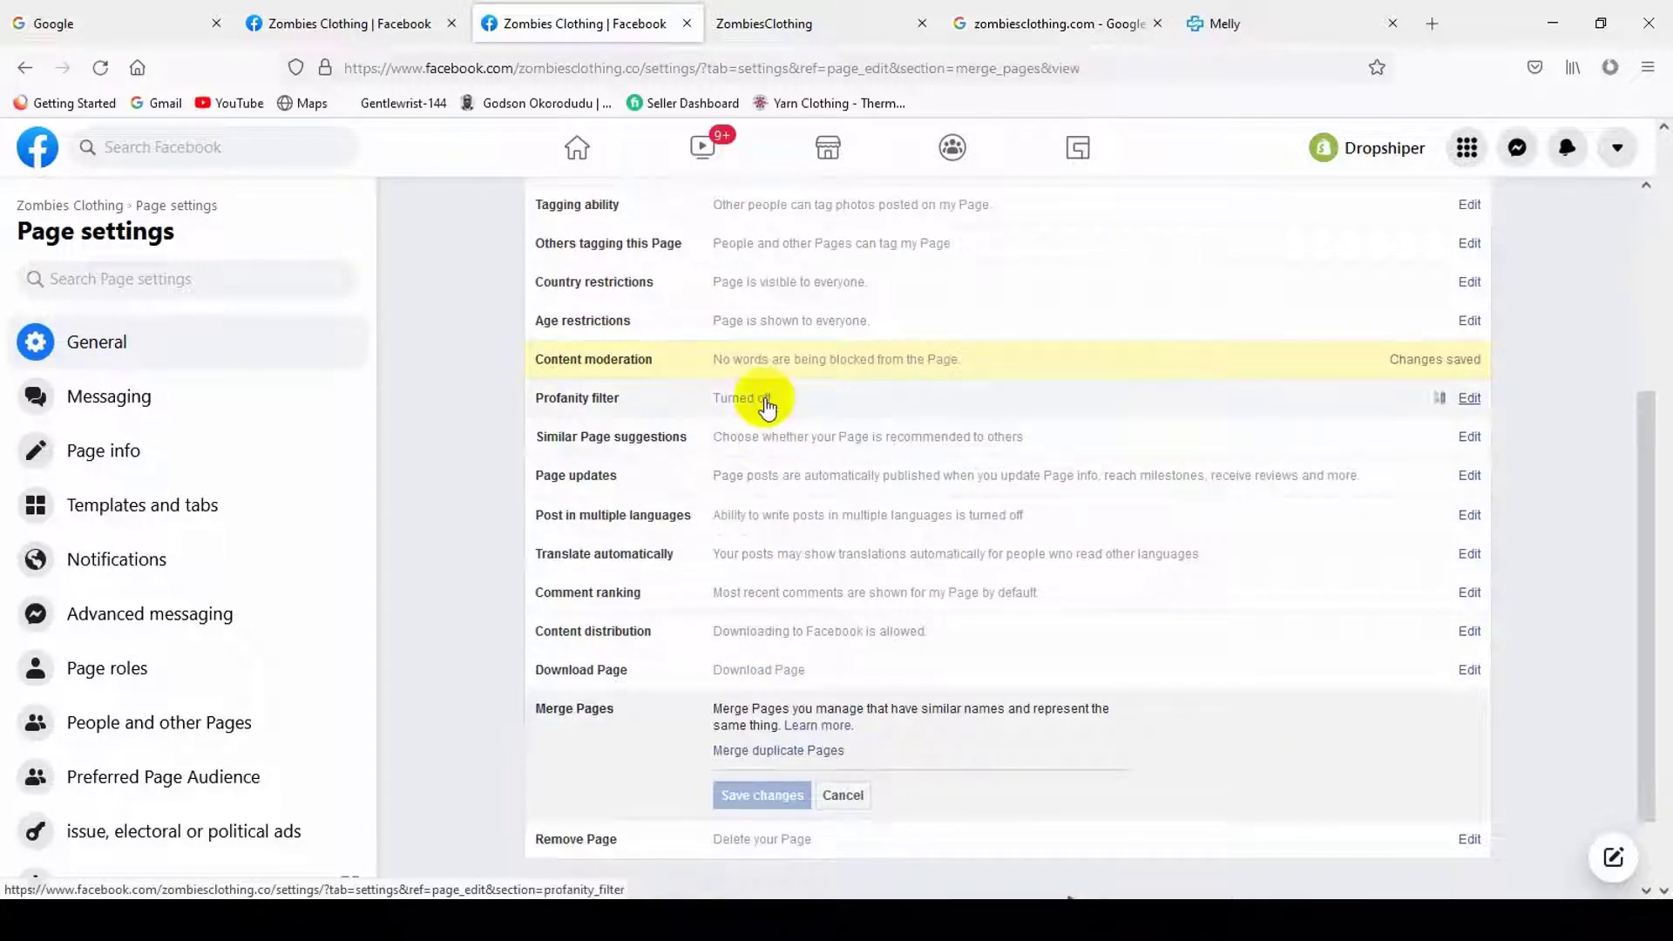
pyautogui.click(765, 399)
pyautogui.scroll(3, 731, 409)
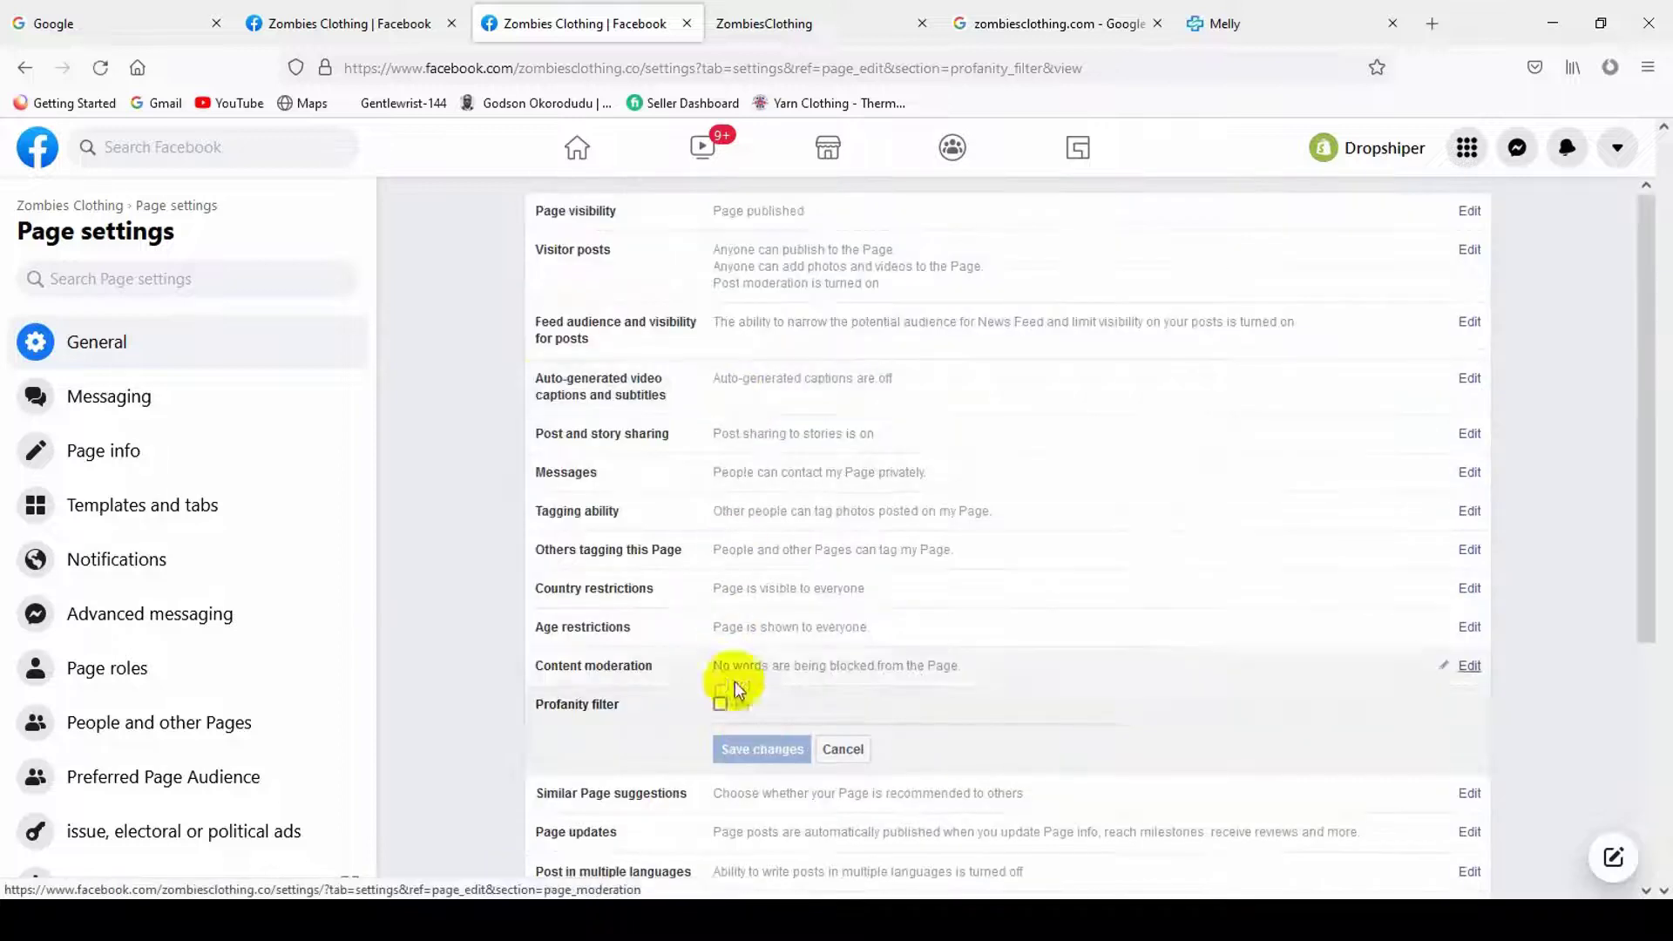
pyautogui.click(719, 703)
pyautogui.click(756, 748)
# - Open the Similar Page suggestions and Page updates settings for editing
pyautogui.scroll(-2, 953, 591)
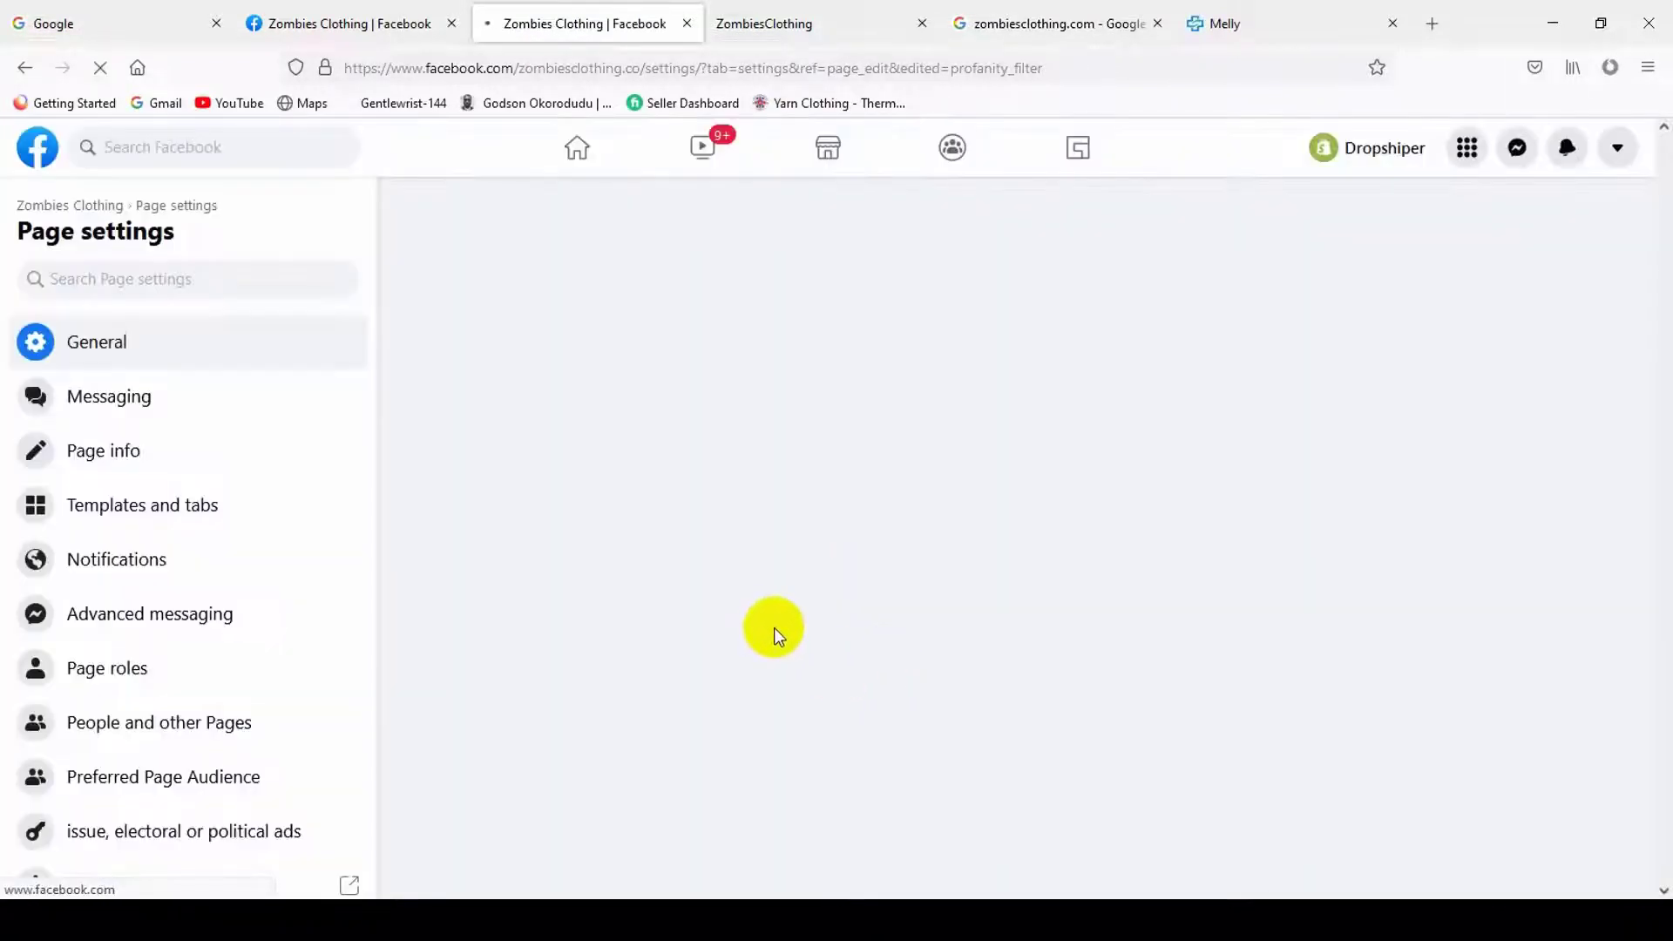
pyautogui.scroll(-2, 750, 616)
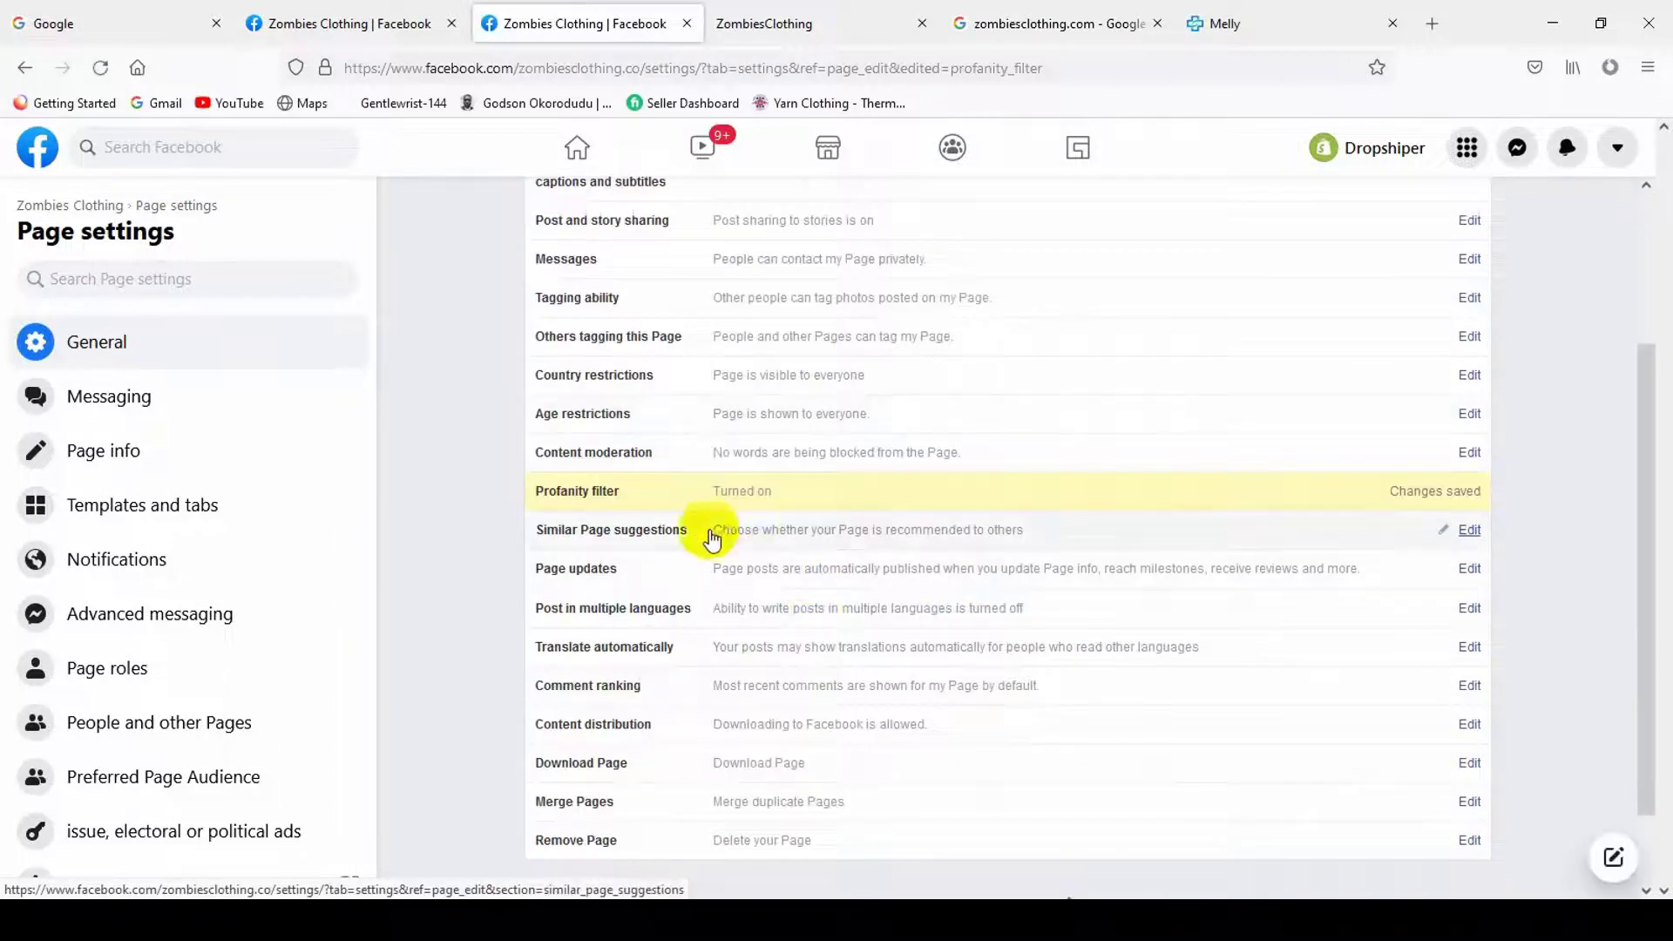
pyautogui.click(825, 533)
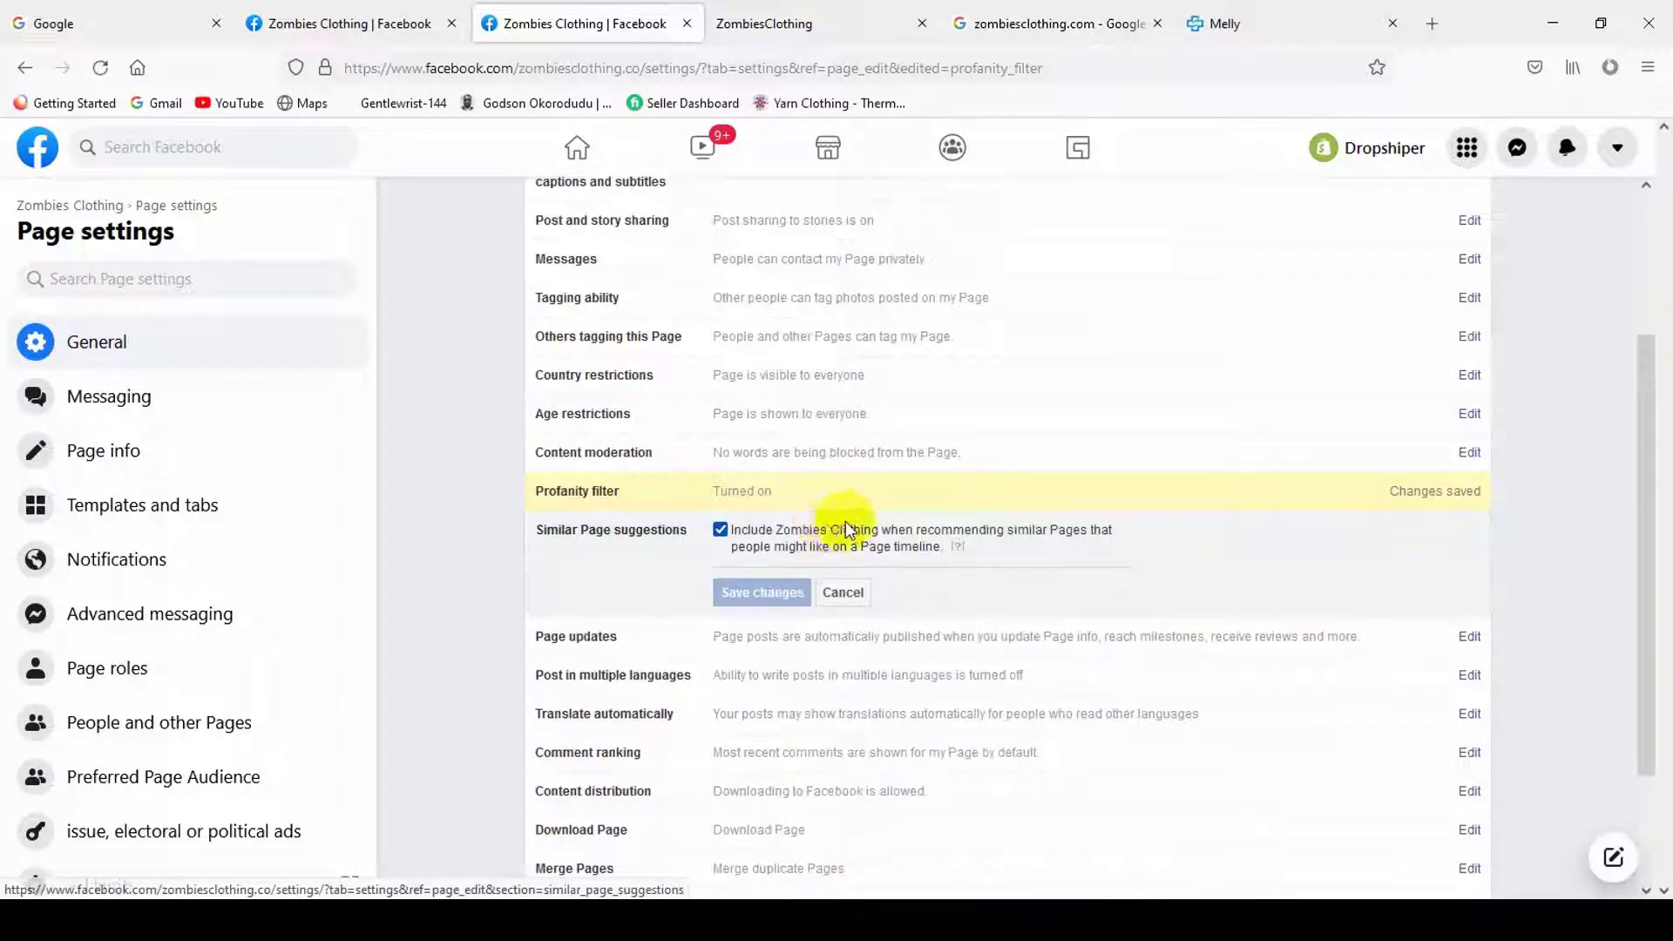
pyautogui.click(776, 649)
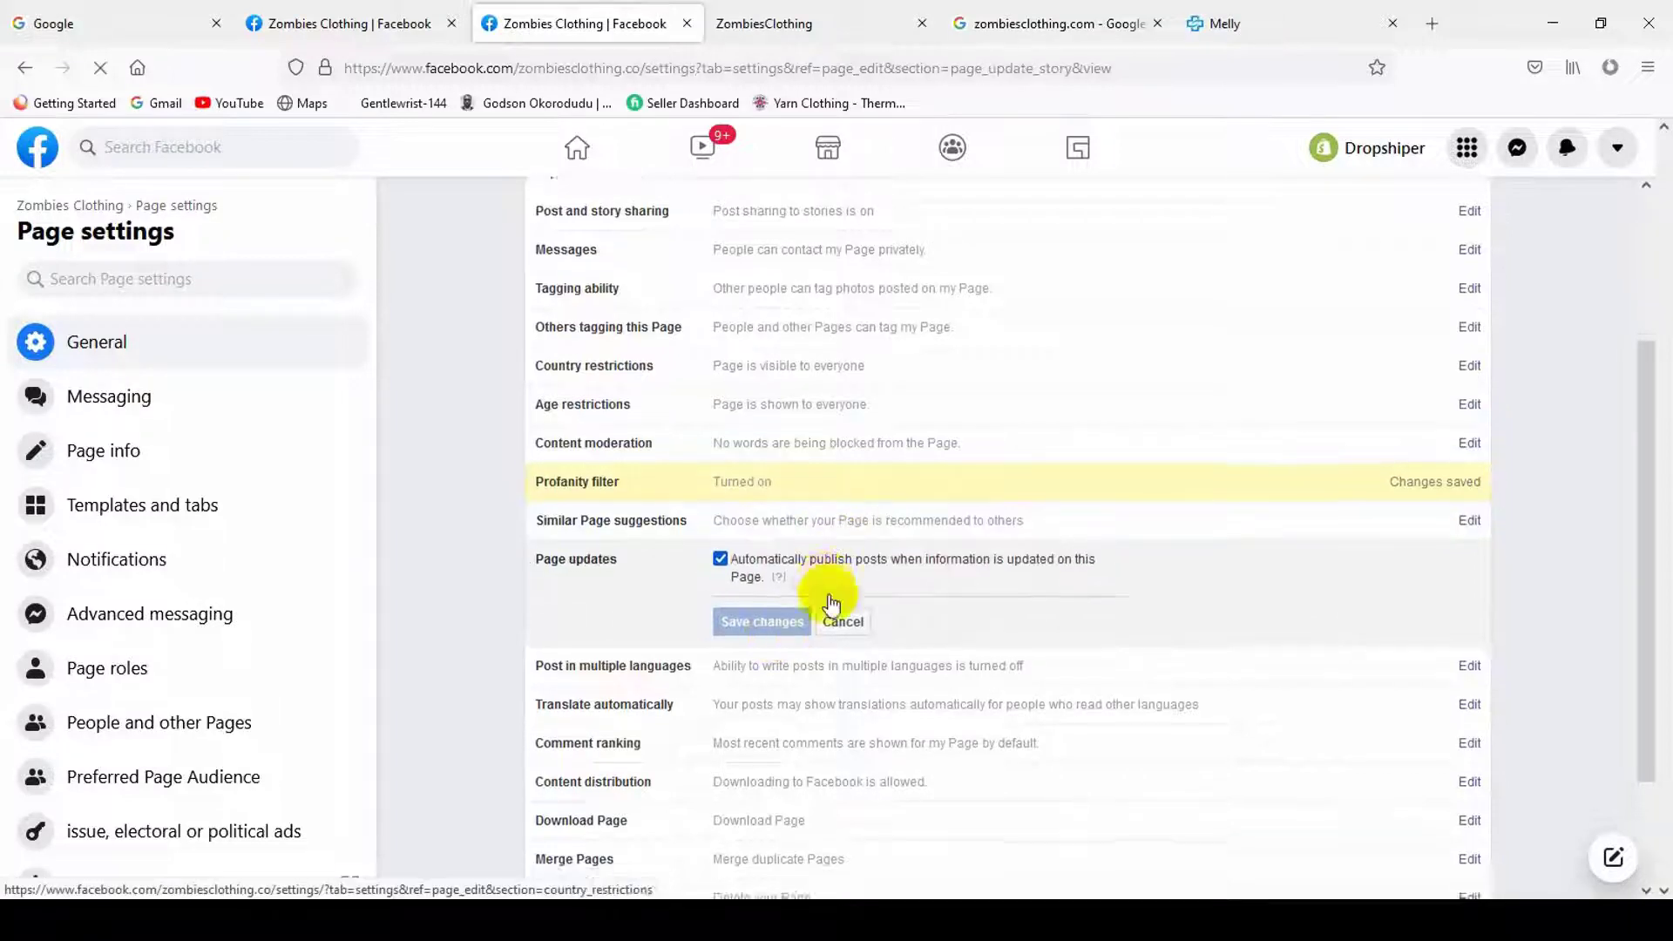
pyautogui.scroll(-4, 876, 624)
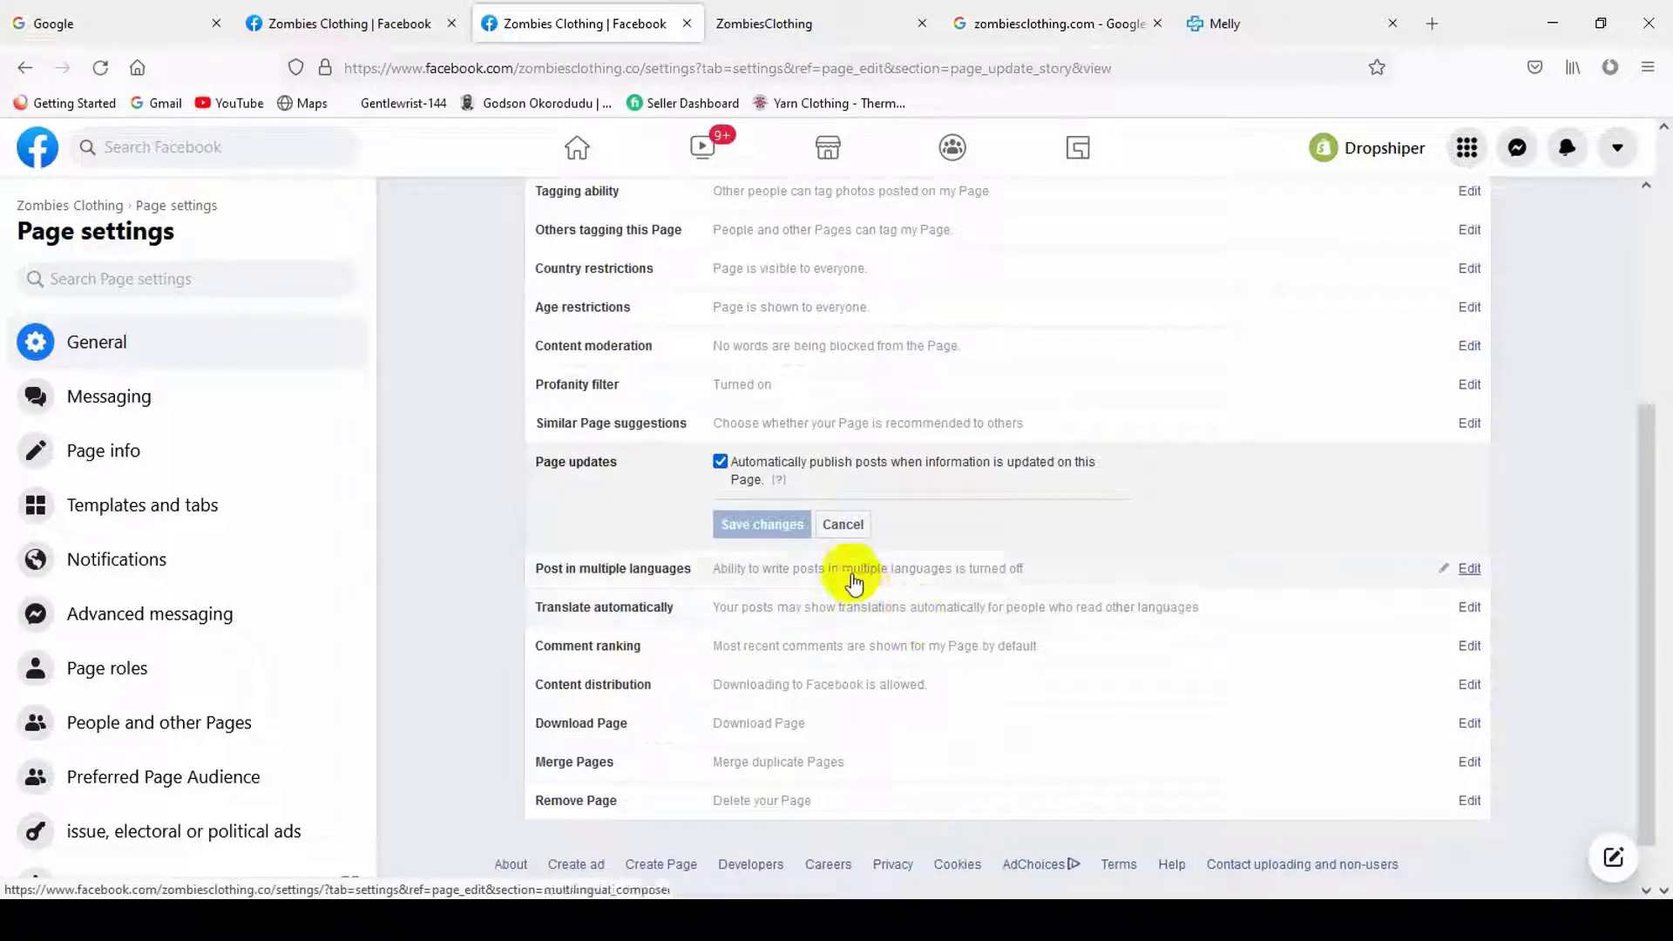
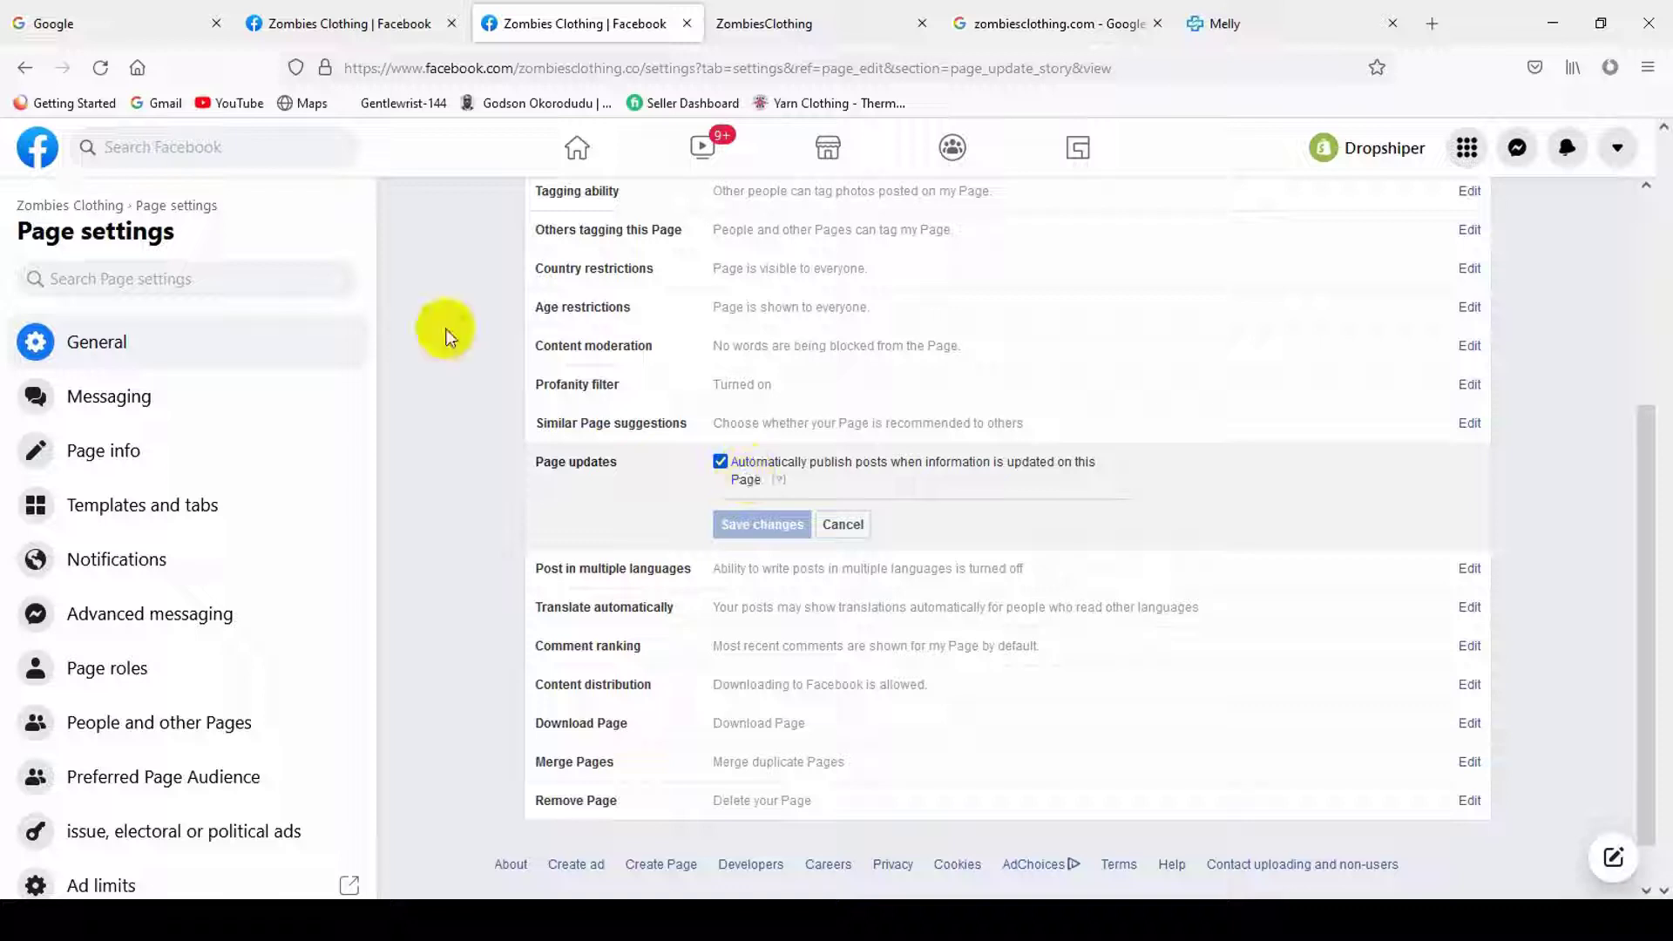
# - Untick automatic publishing of Page updates and allow posting in multiple languages
pyautogui.click(719, 459)
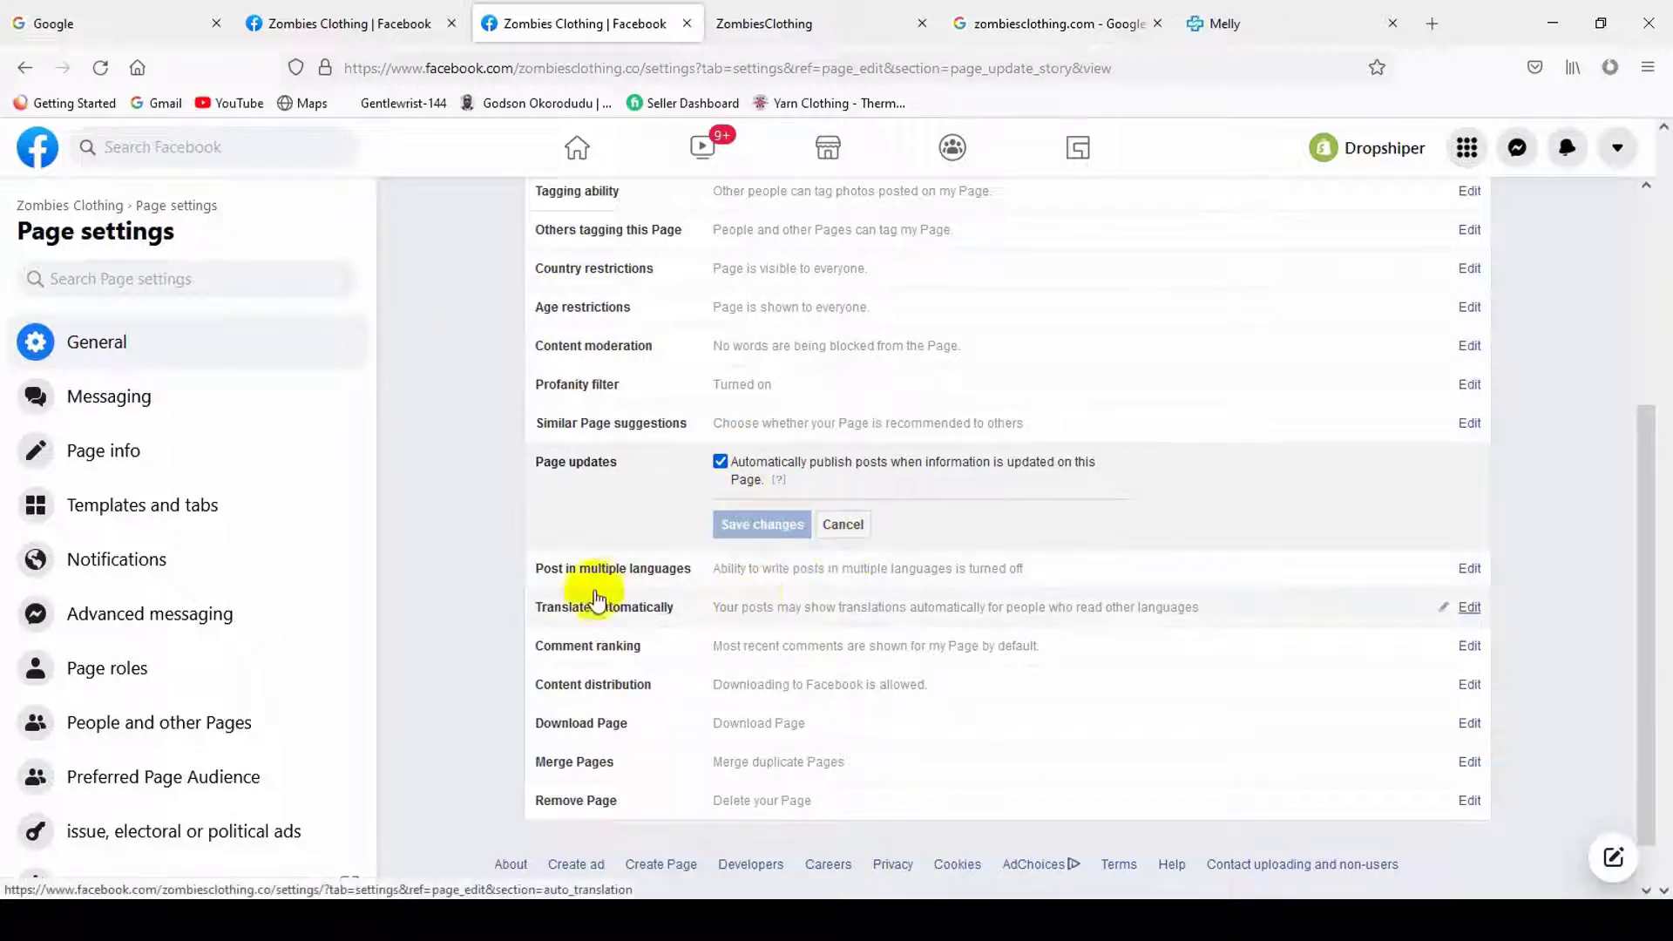
pyautogui.click(663, 579)
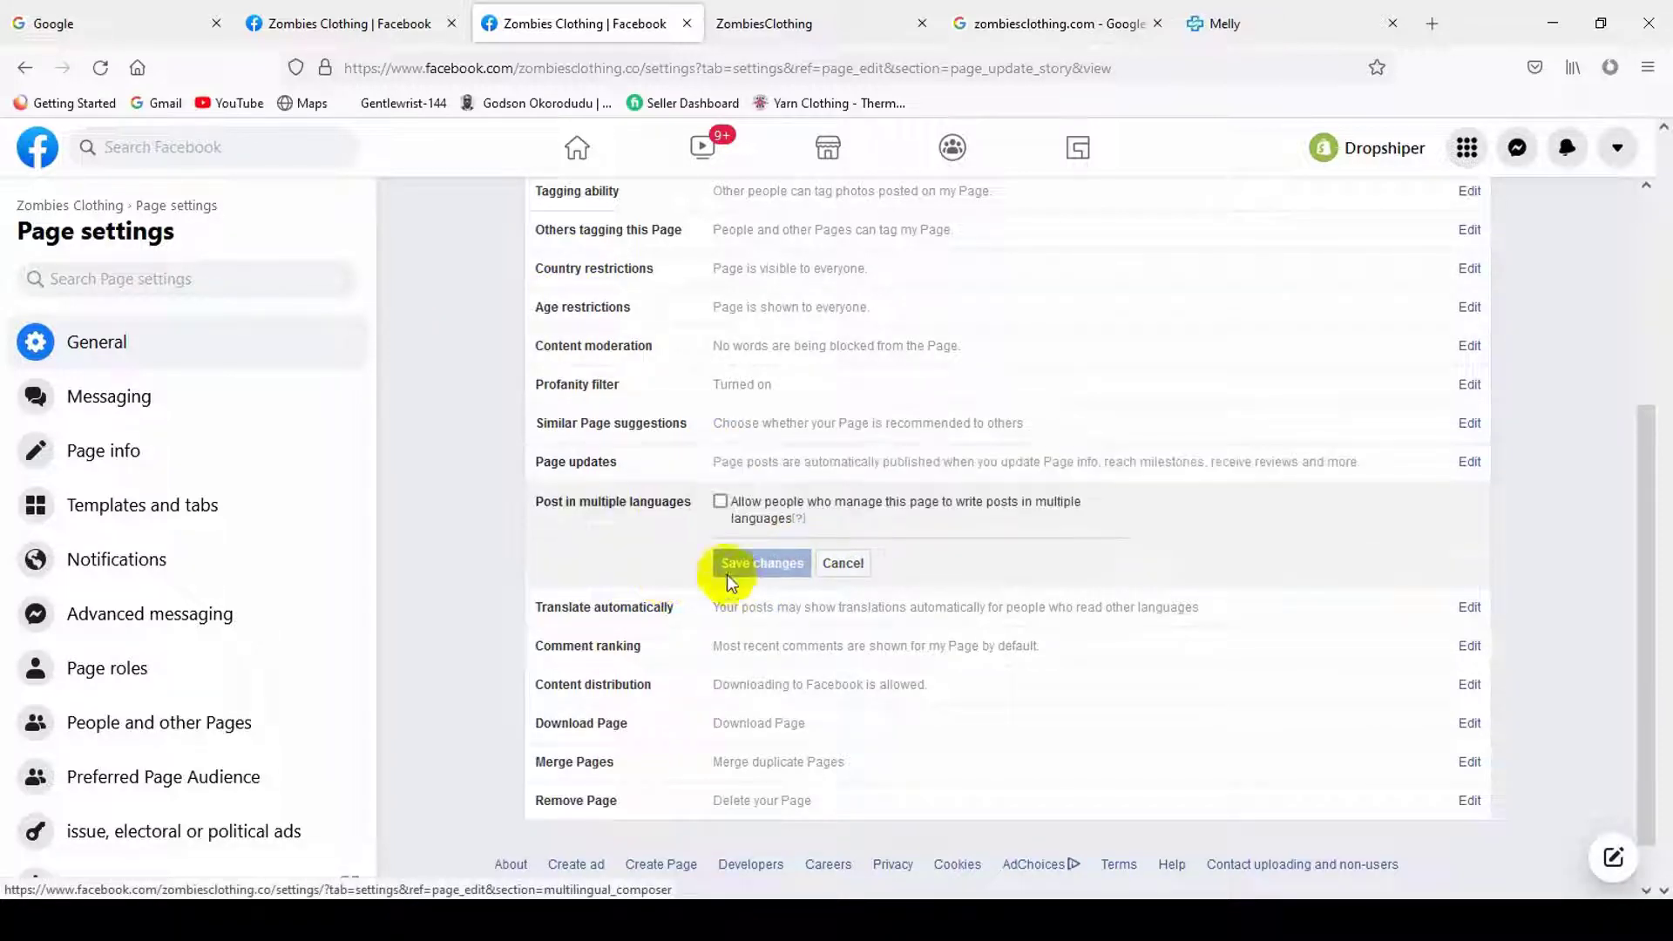
pyautogui.moveTo(805, 502); pyautogui.dragTo(784, 521)
pyautogui.click(784, 520)
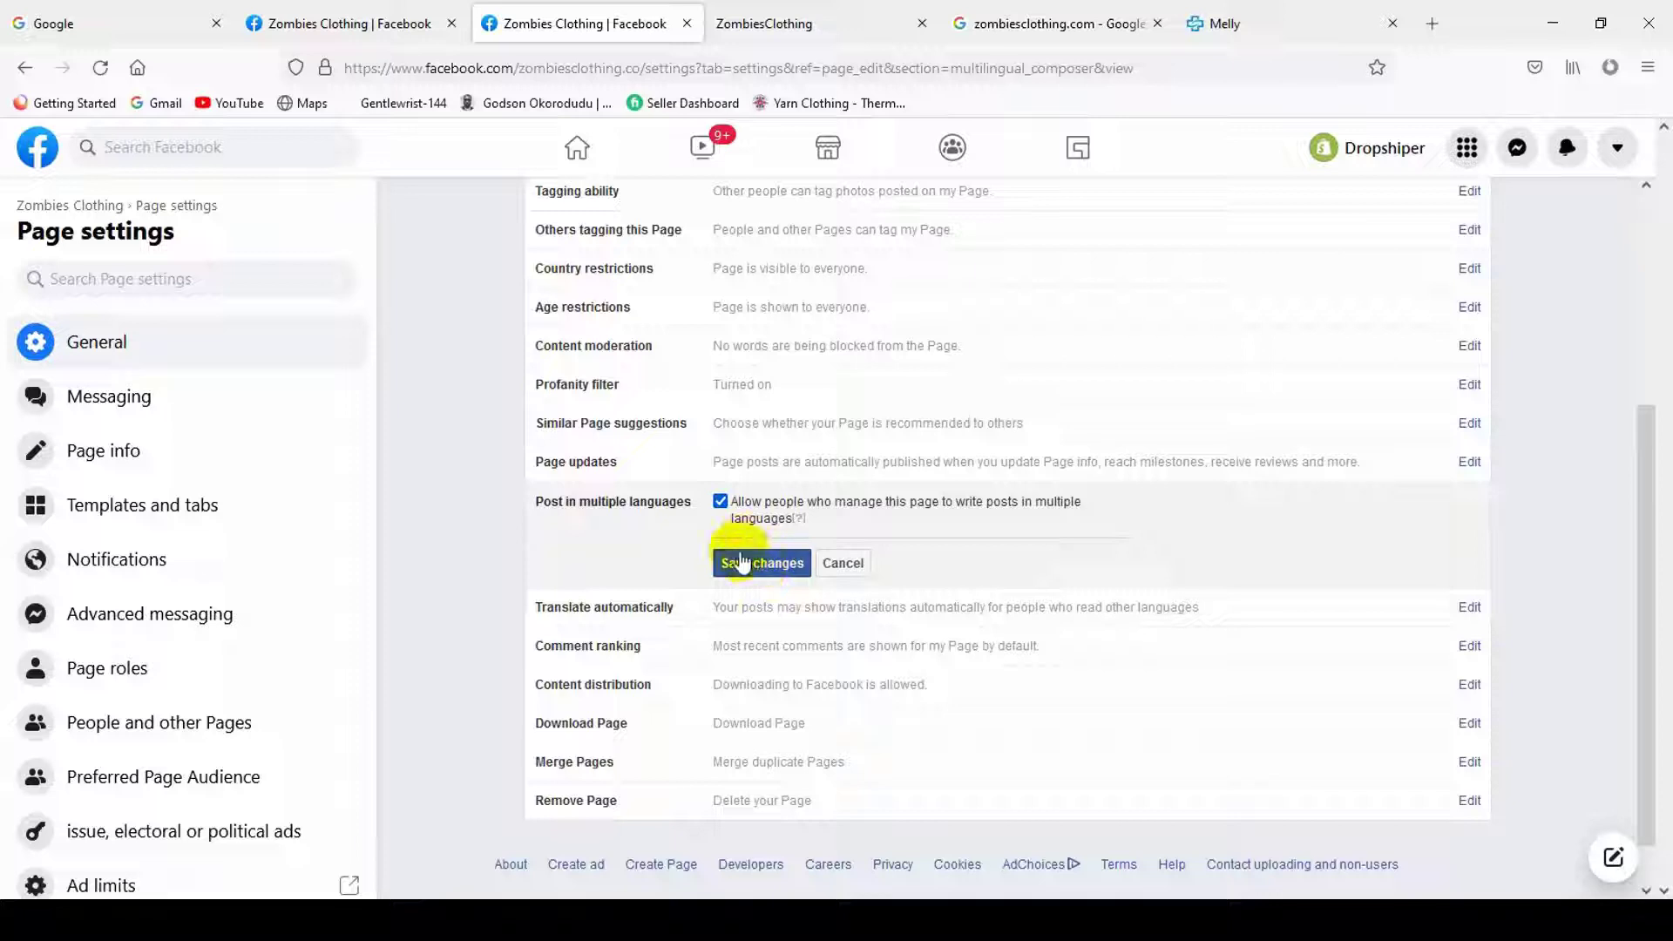
pyautogui.click(767, 566)
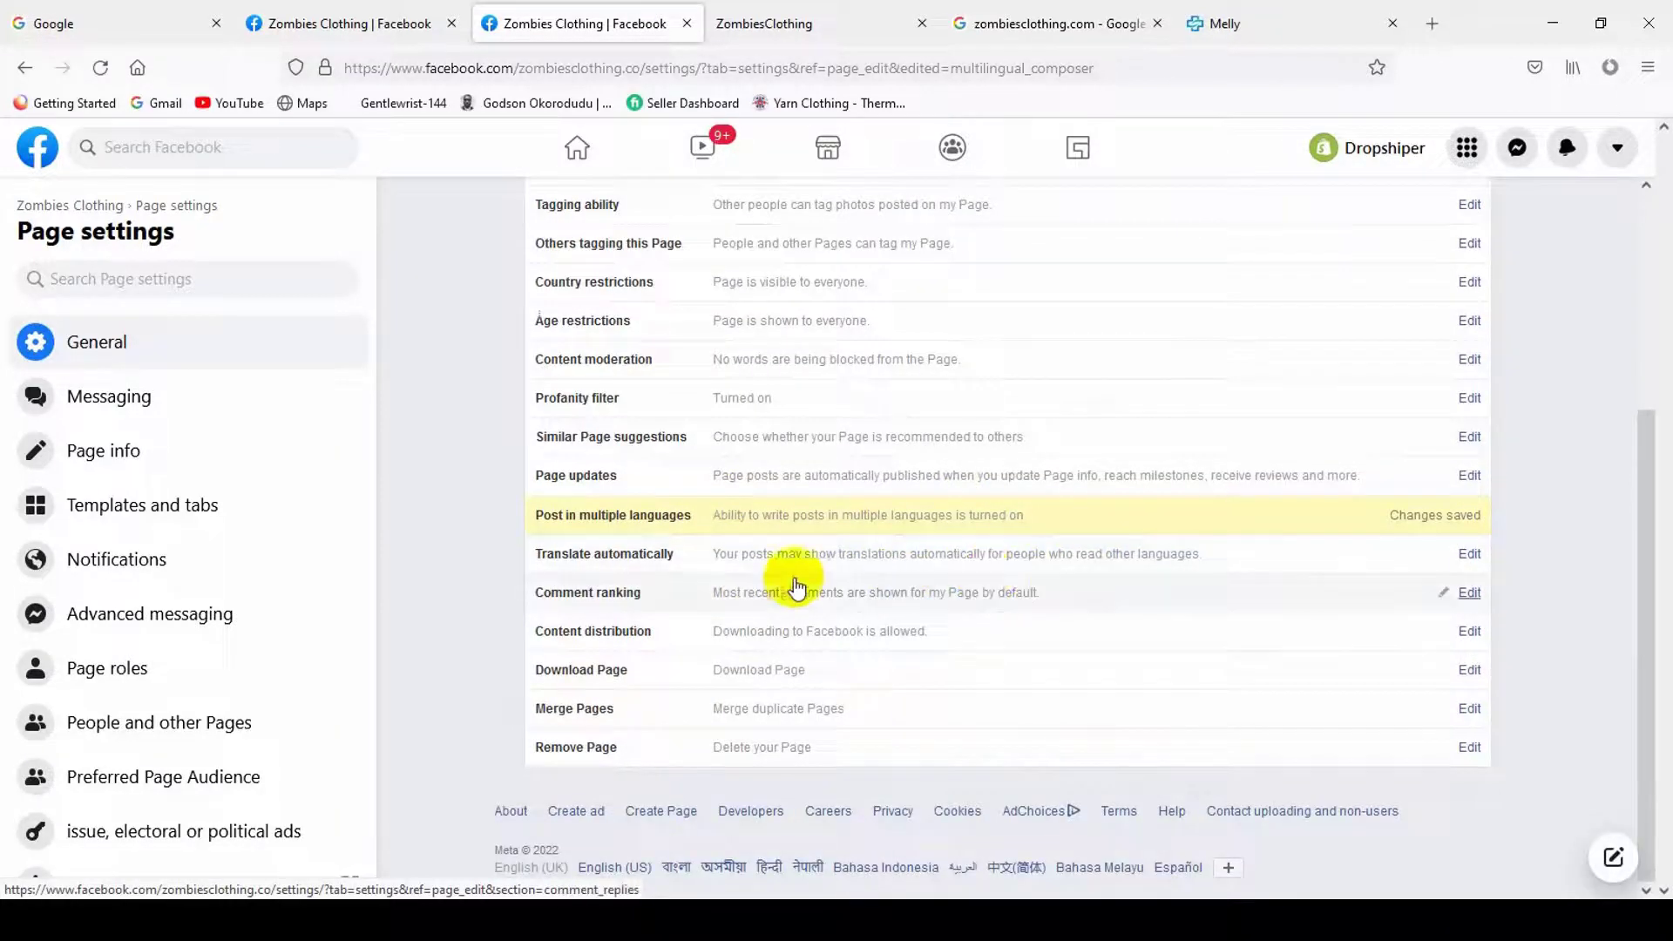
# - Show most relevant comments by default and tick Prohibit downloading to Facebook
pyautogui.click(755, 578)
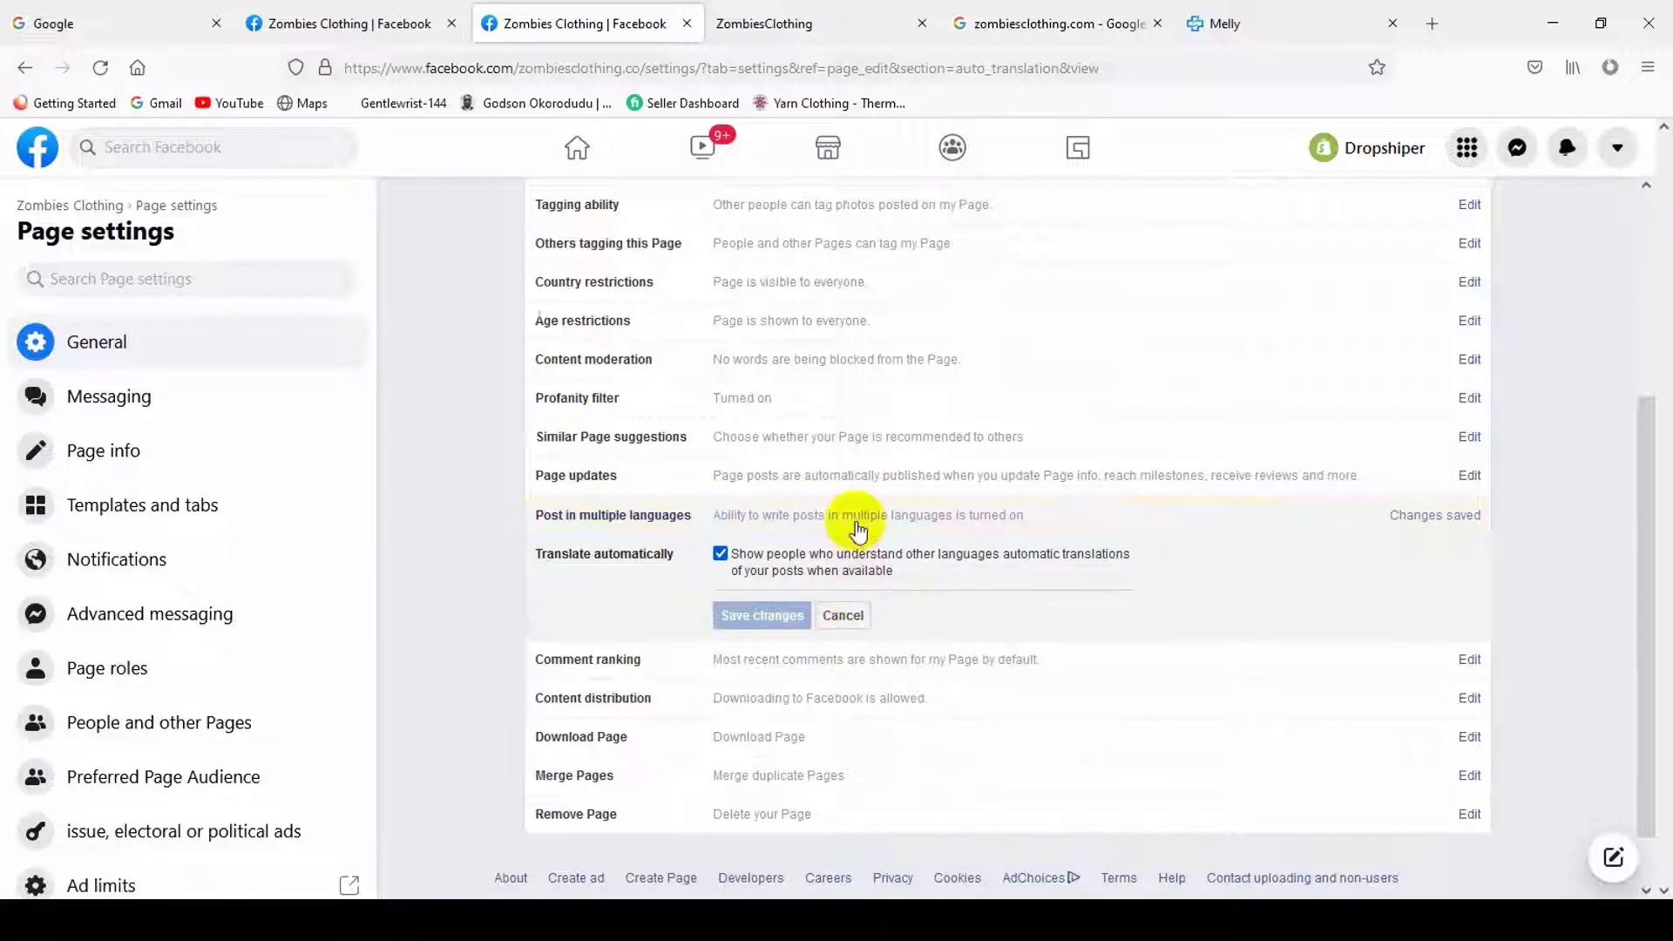
pyautogui.scroll(-1, 750, 523)
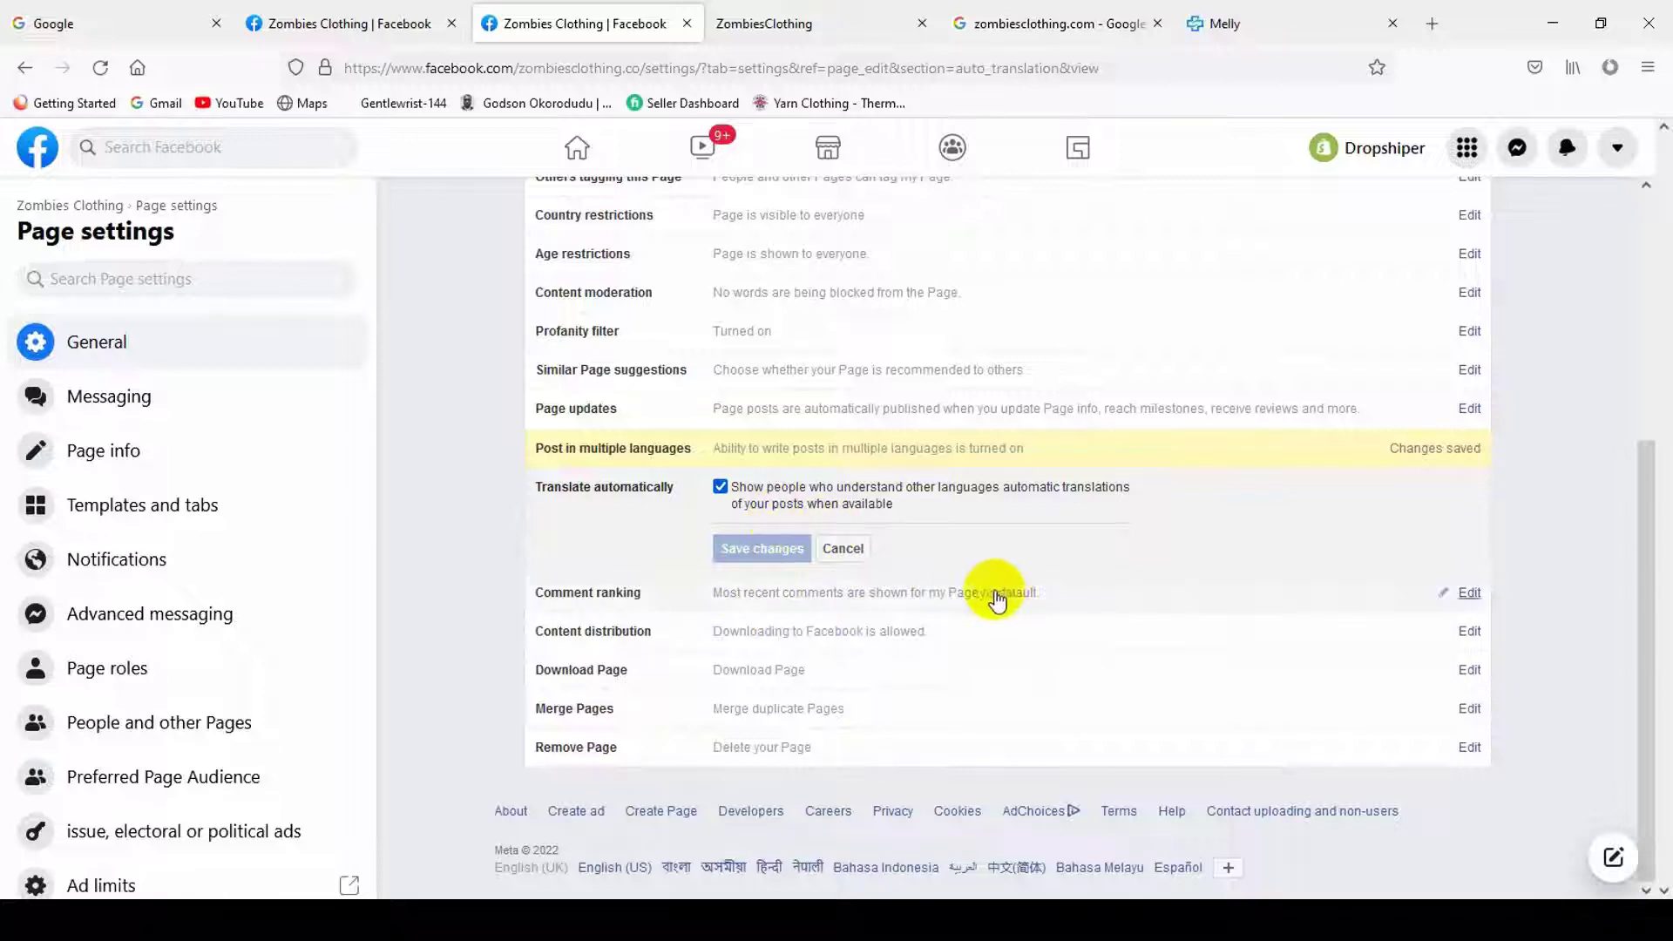
pyautogui.click(766, 598)
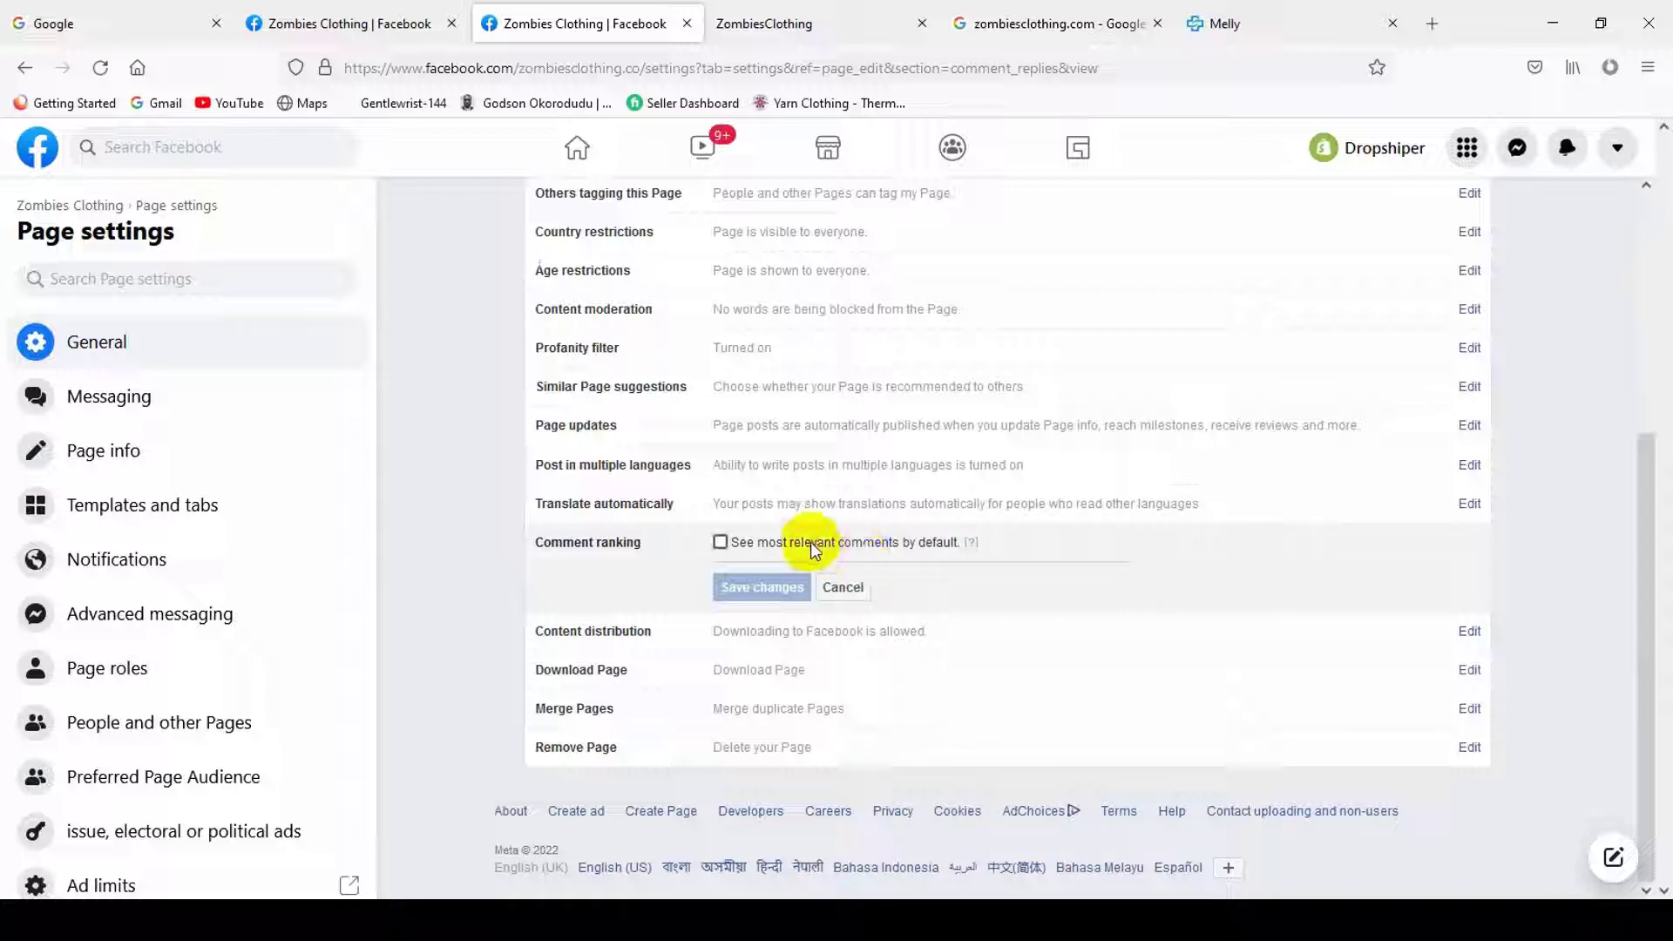
pyautogui.click(759, 587)
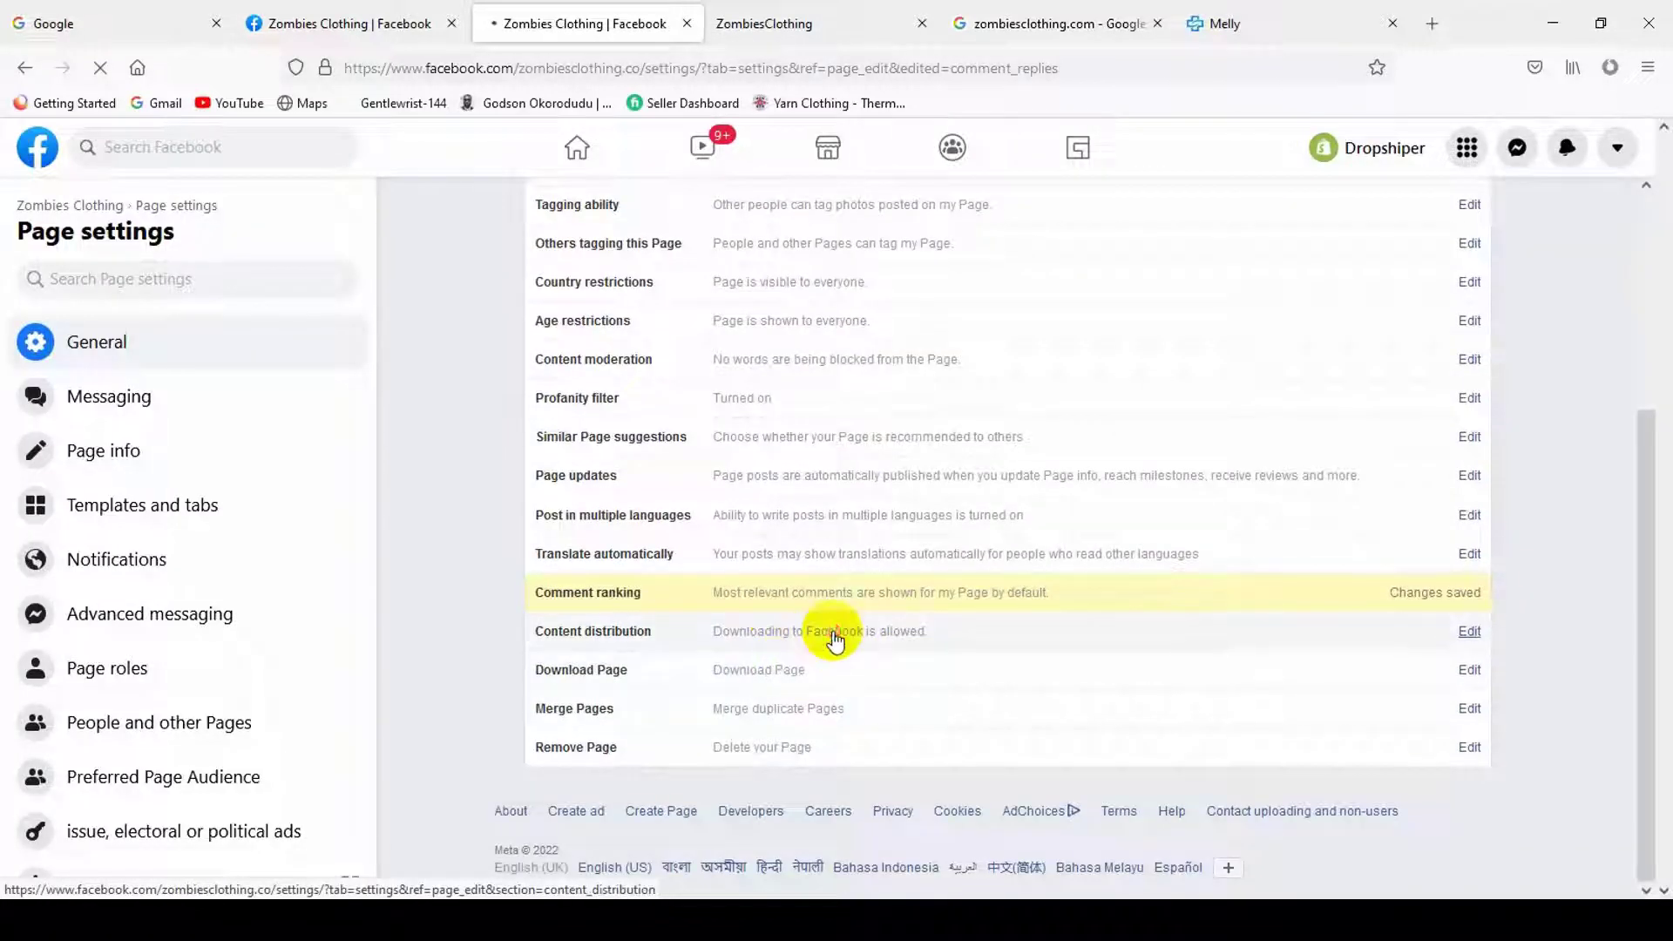
pyautogui.click(843, 631)
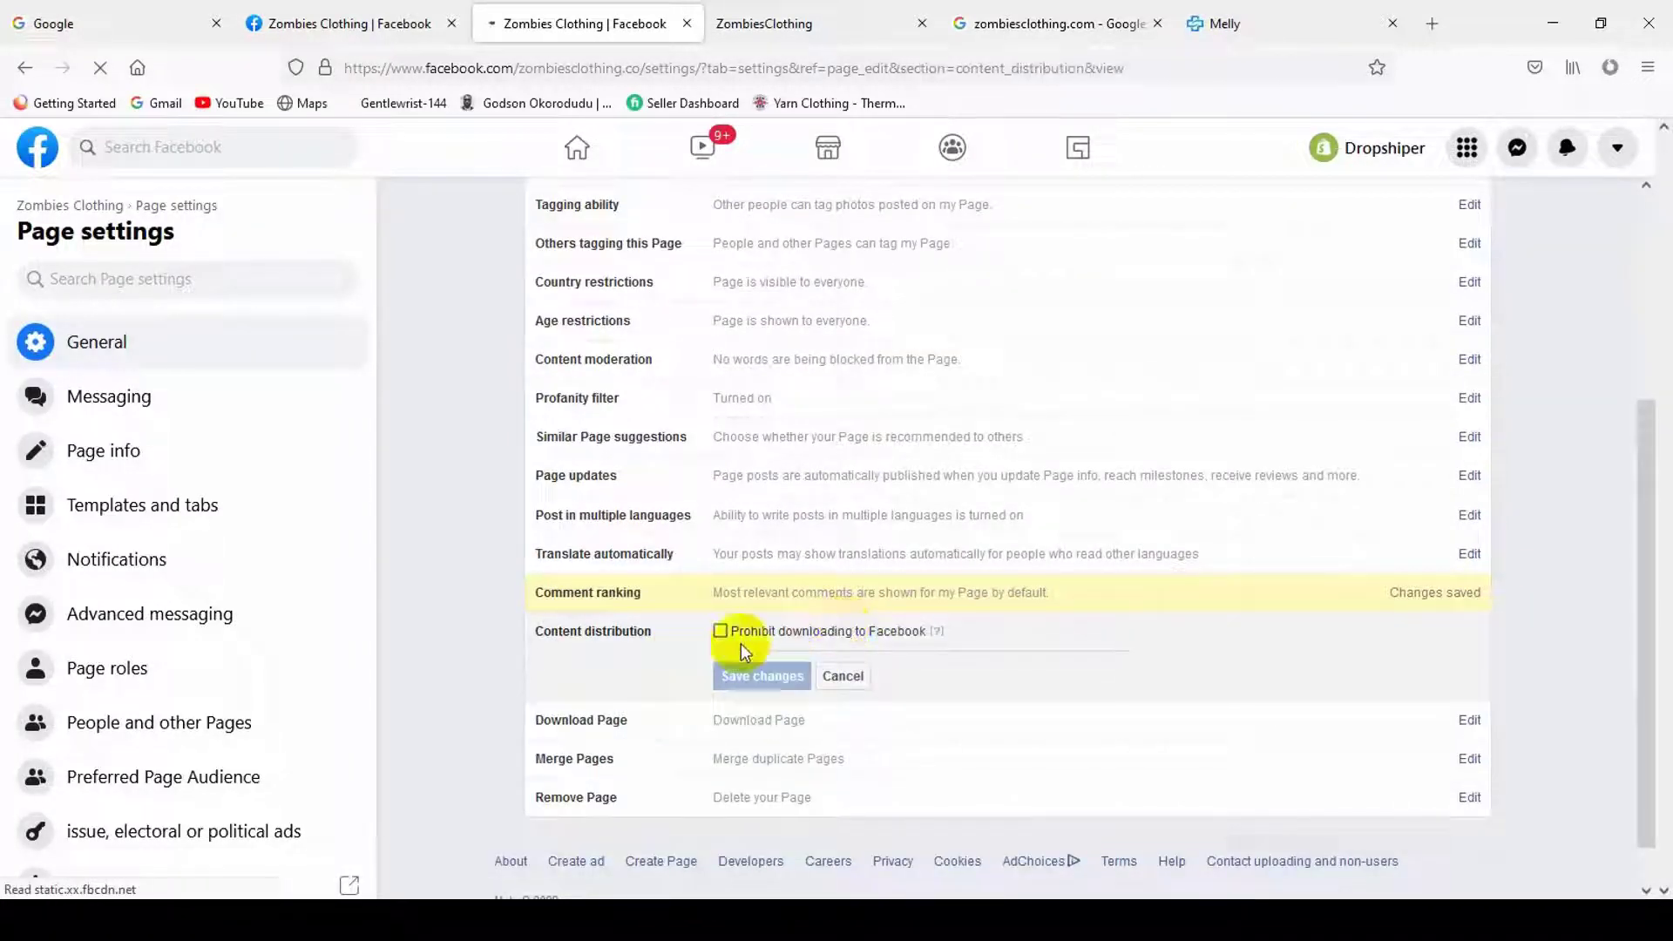
pyautogui.click(789, 641)
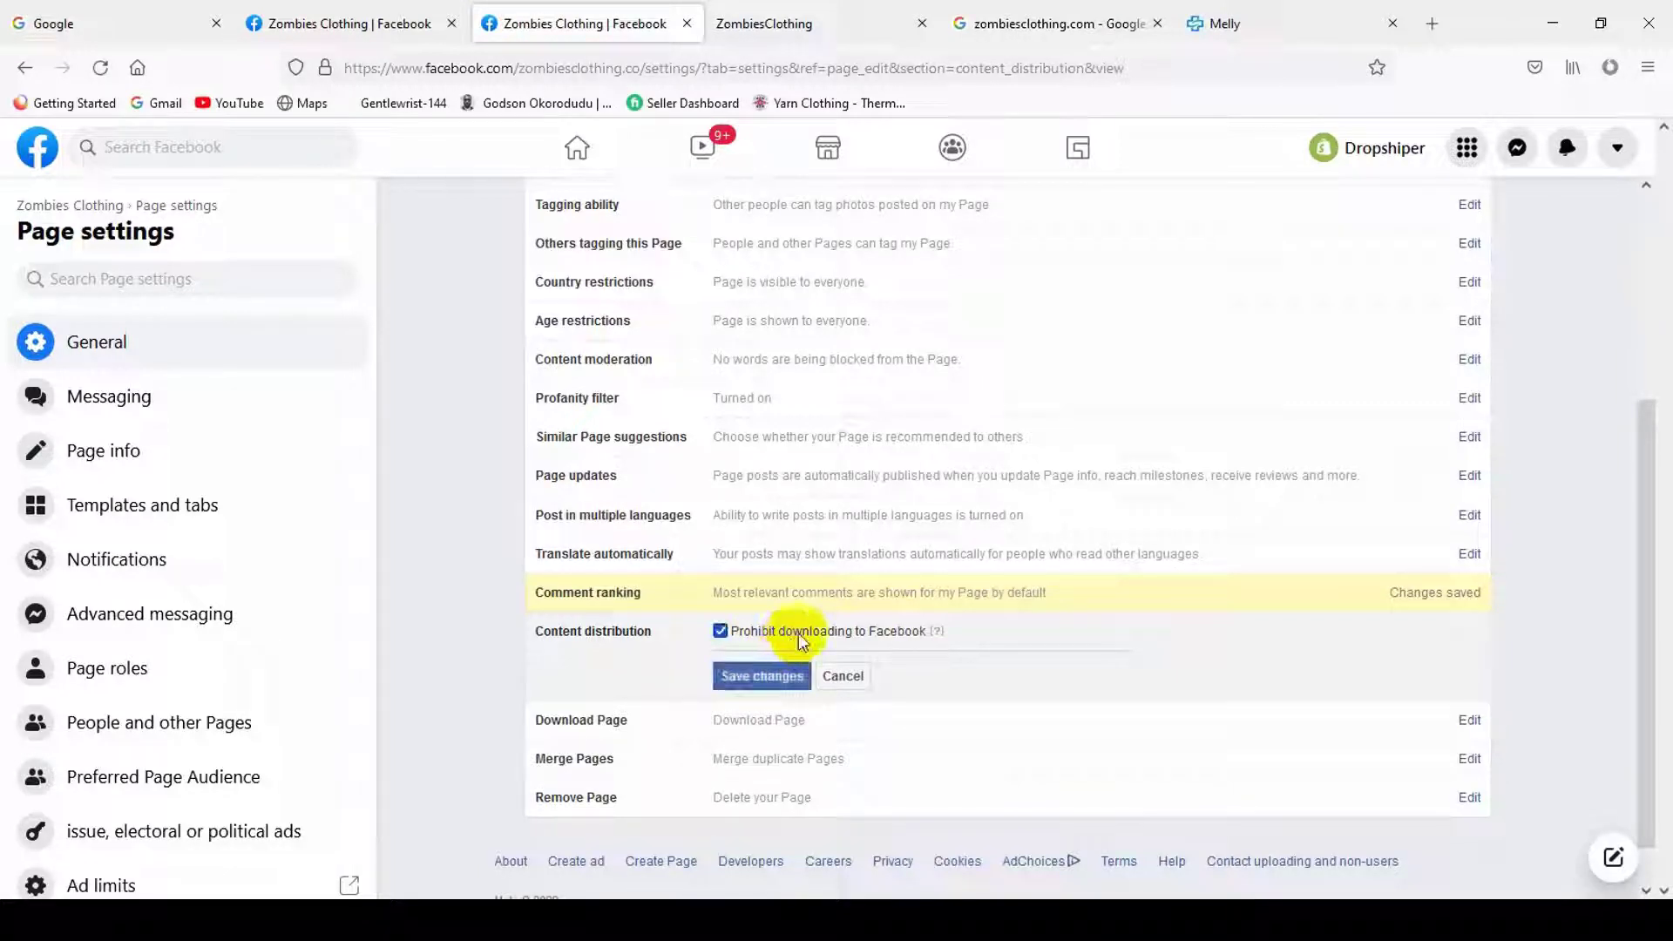
# - Save the content distribution change and look at the Merge Pages option
pyautogui.click(801, 676)
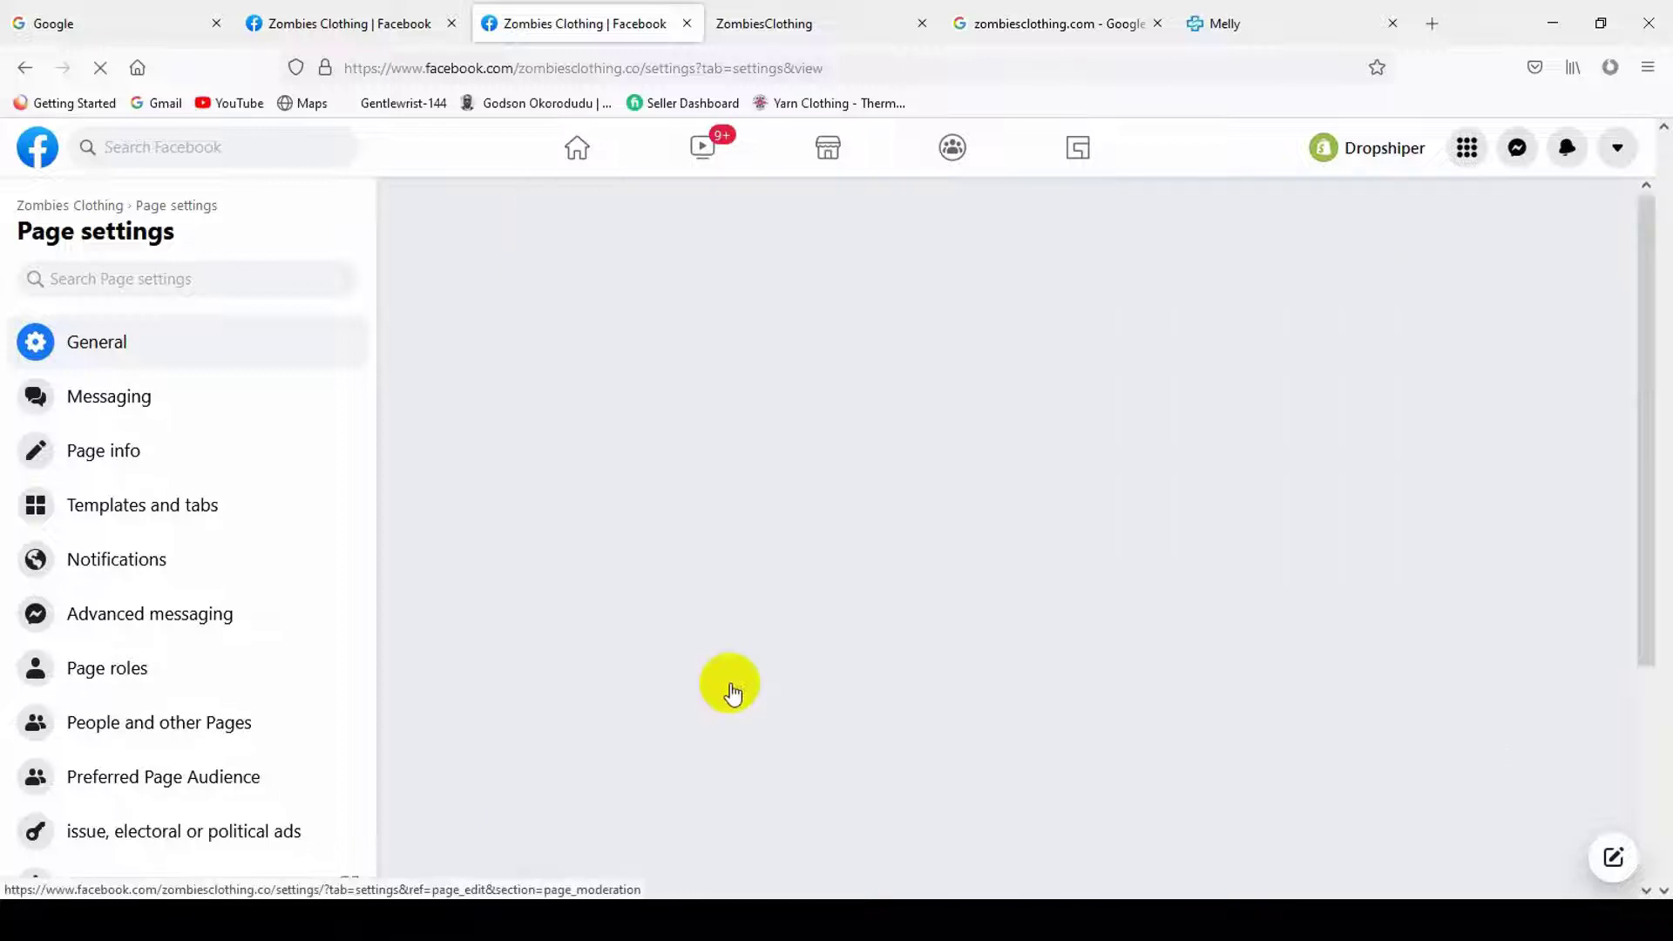
pyautogui.scroll(-5, 766, 661)
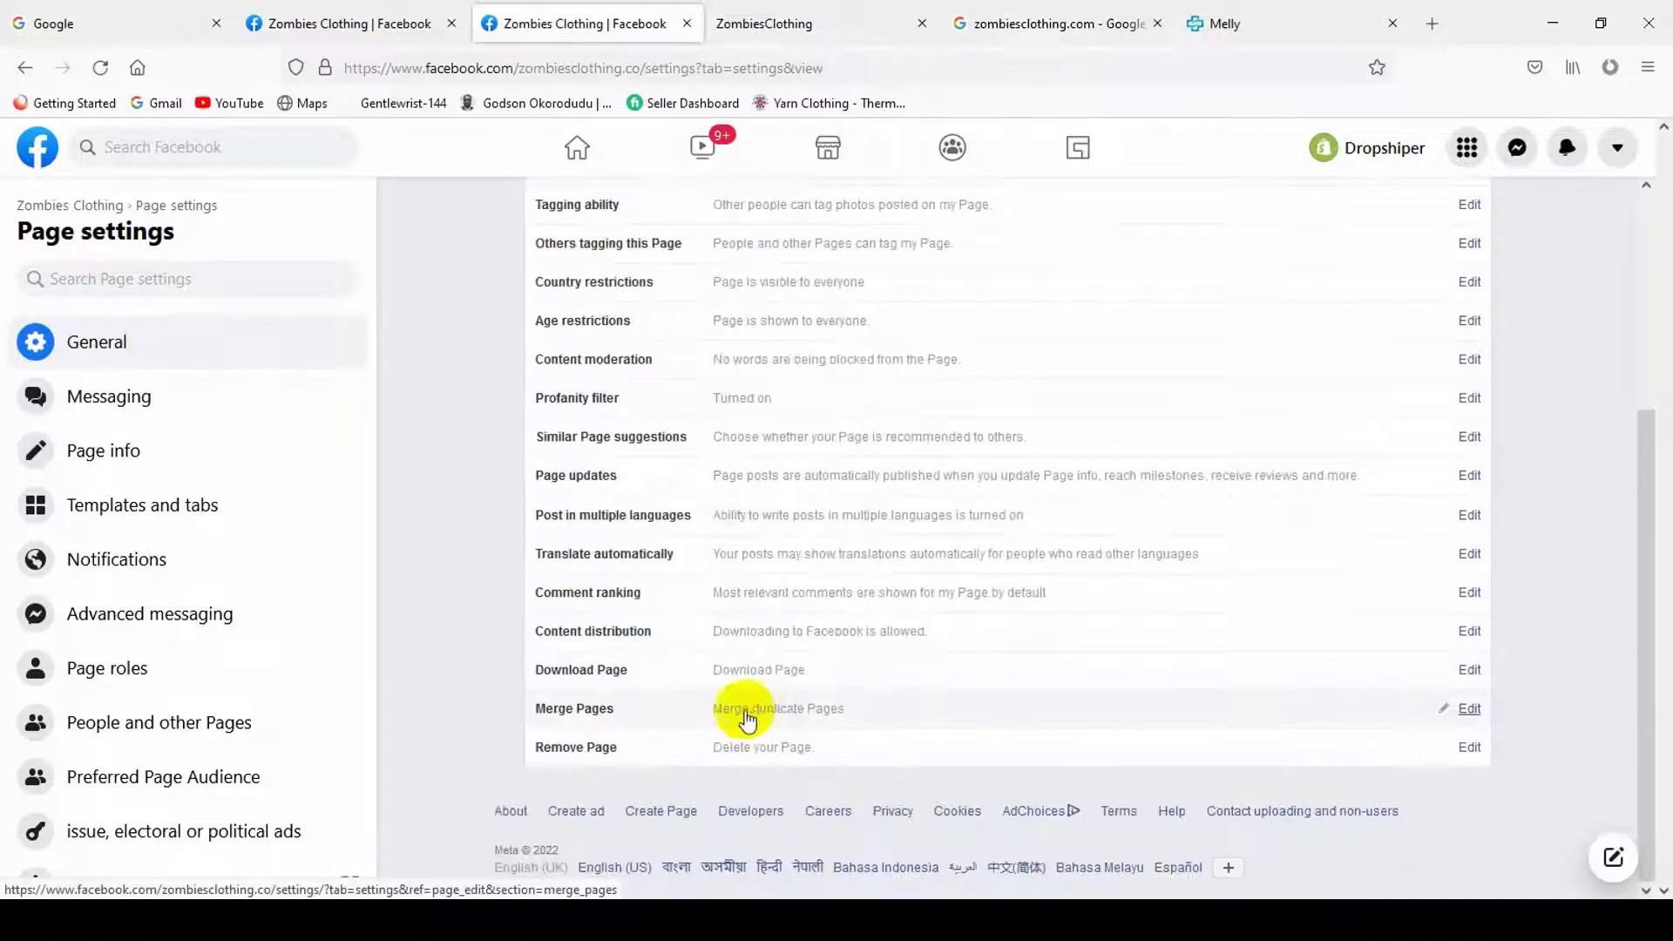
pyautogui.click(774, 716)
# - Open Remove Page and cancel it, leaving the Page undeleted
pyautogui.scroll(-2, 871, 649)
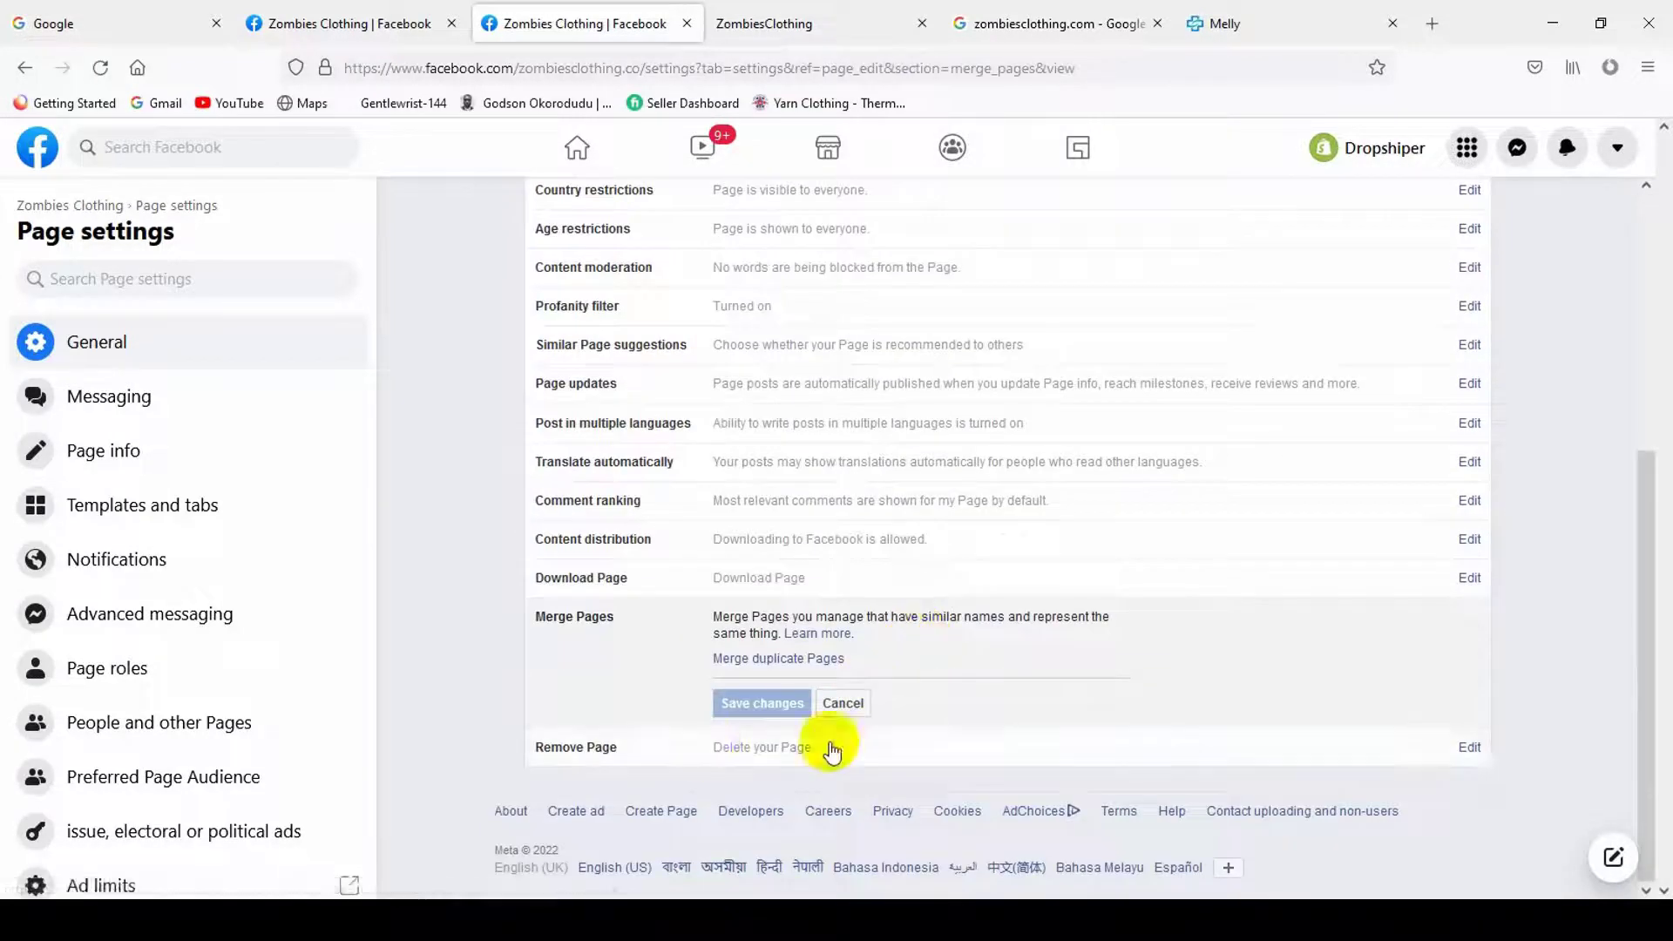
pyautogui.click(766, 746)
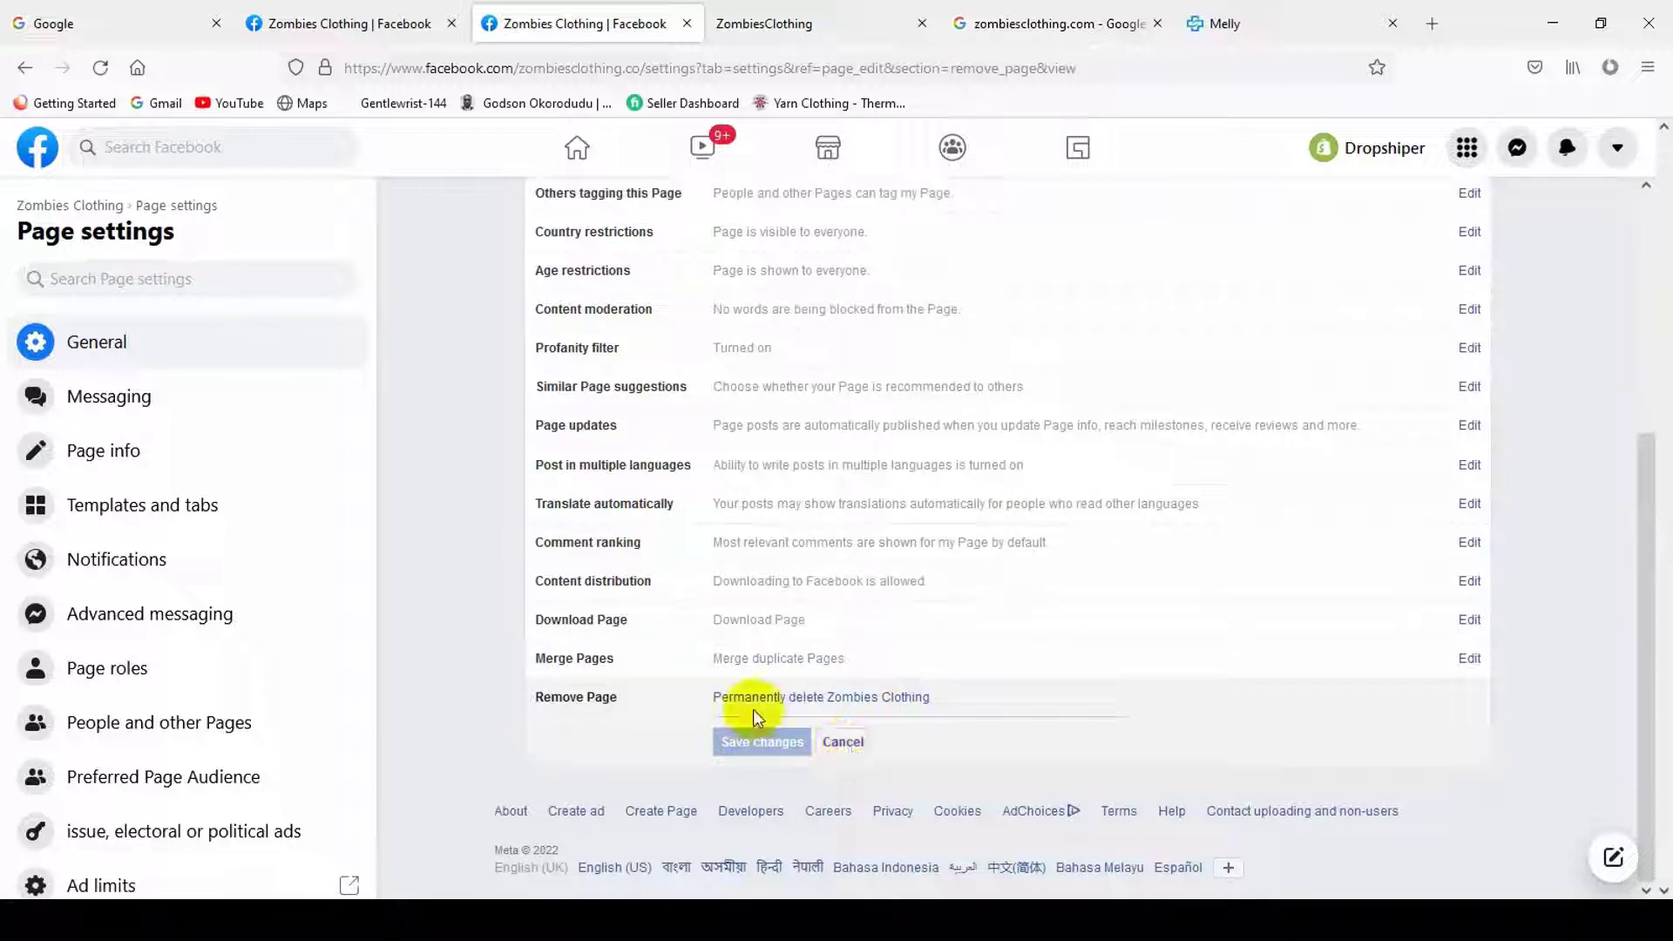
pyautogui.click(845, 741)
pyautogui.scroll(3, 898, 719)
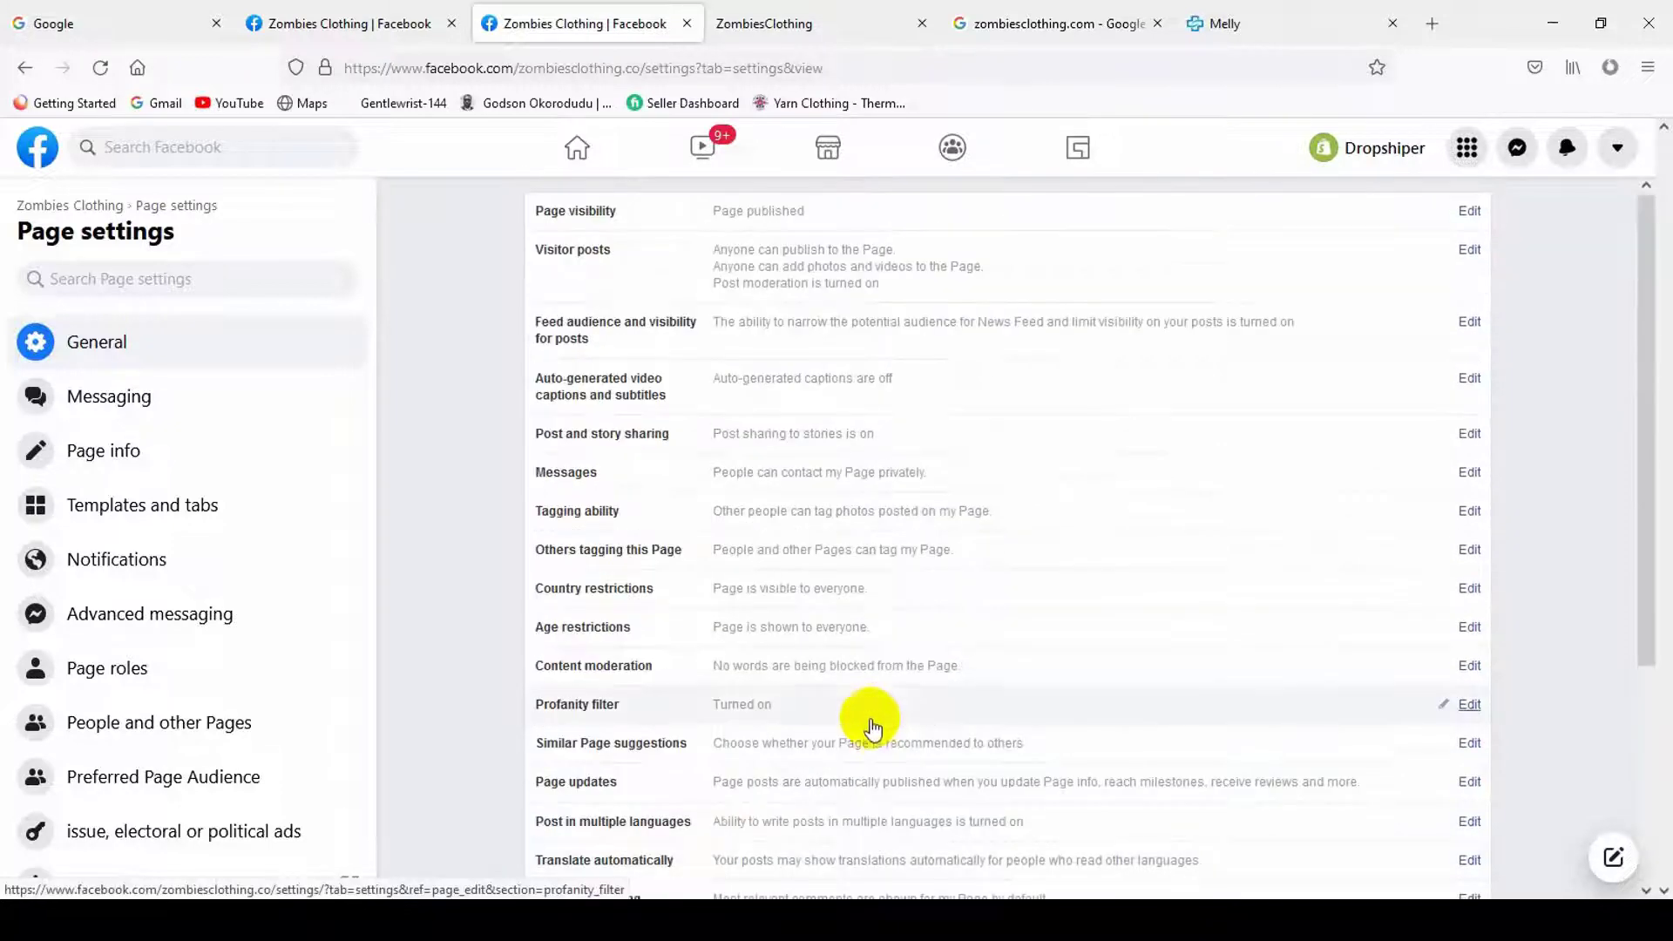
pyautogui.scroll(-3, 836, 725)
pyautogui.scroll(-4, 269, 695)
pyautogui.scroll(4, 218, 609)
pyautogui.scroll(-5, 157, 601)
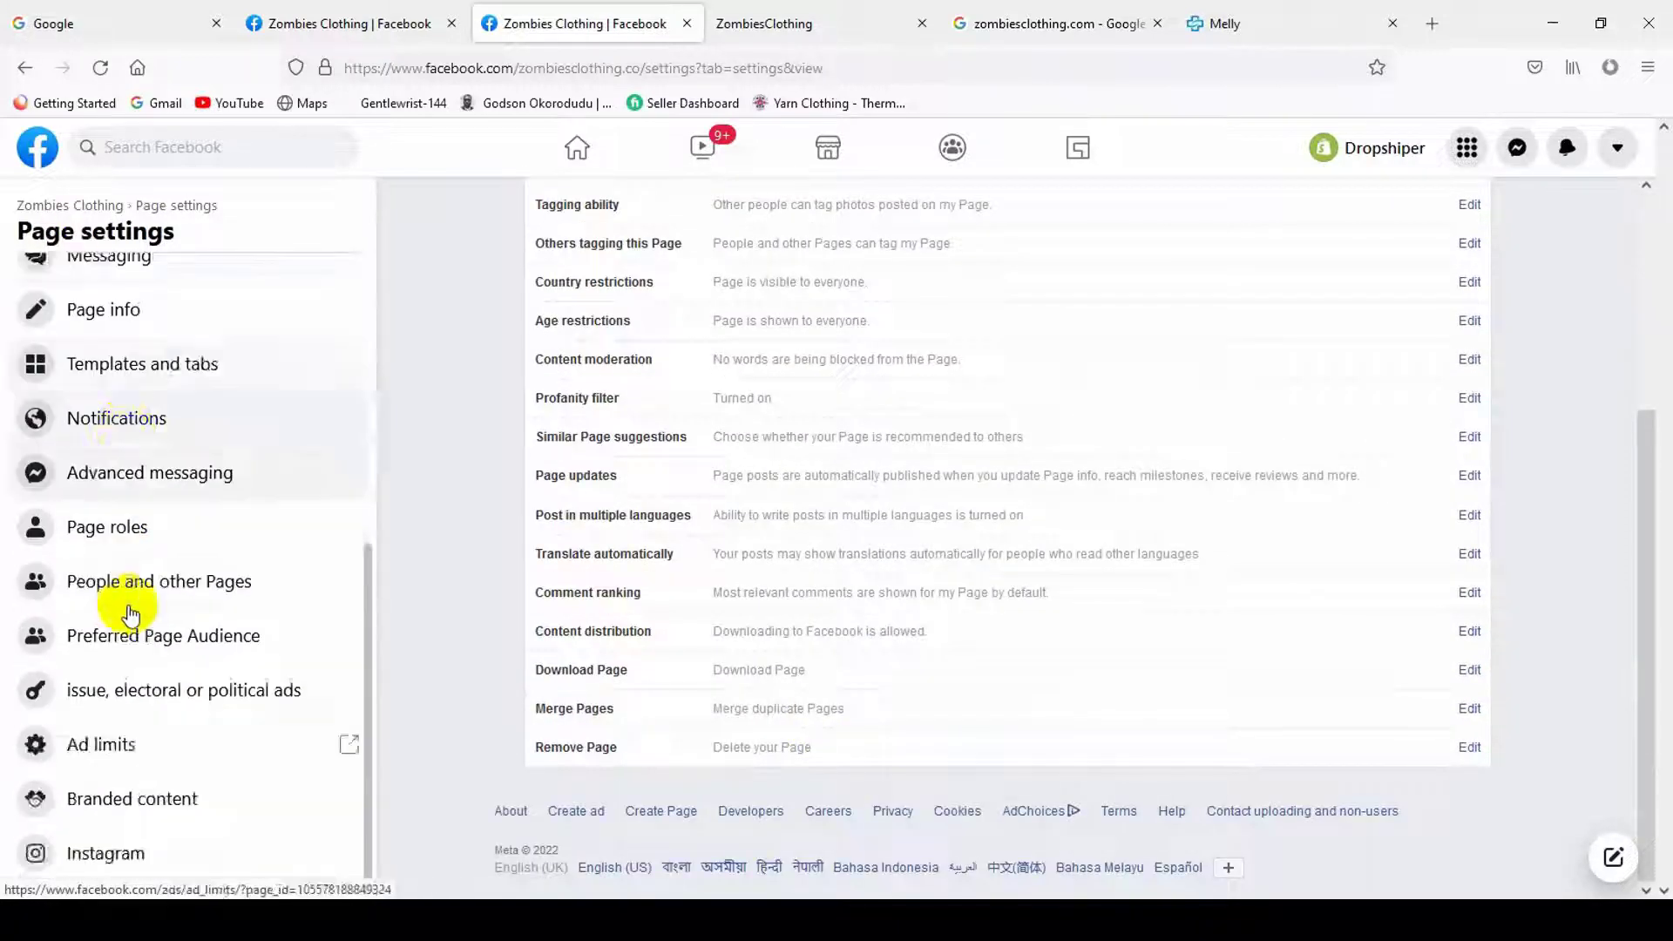
pyautogui.scroll(5, 159, 642)
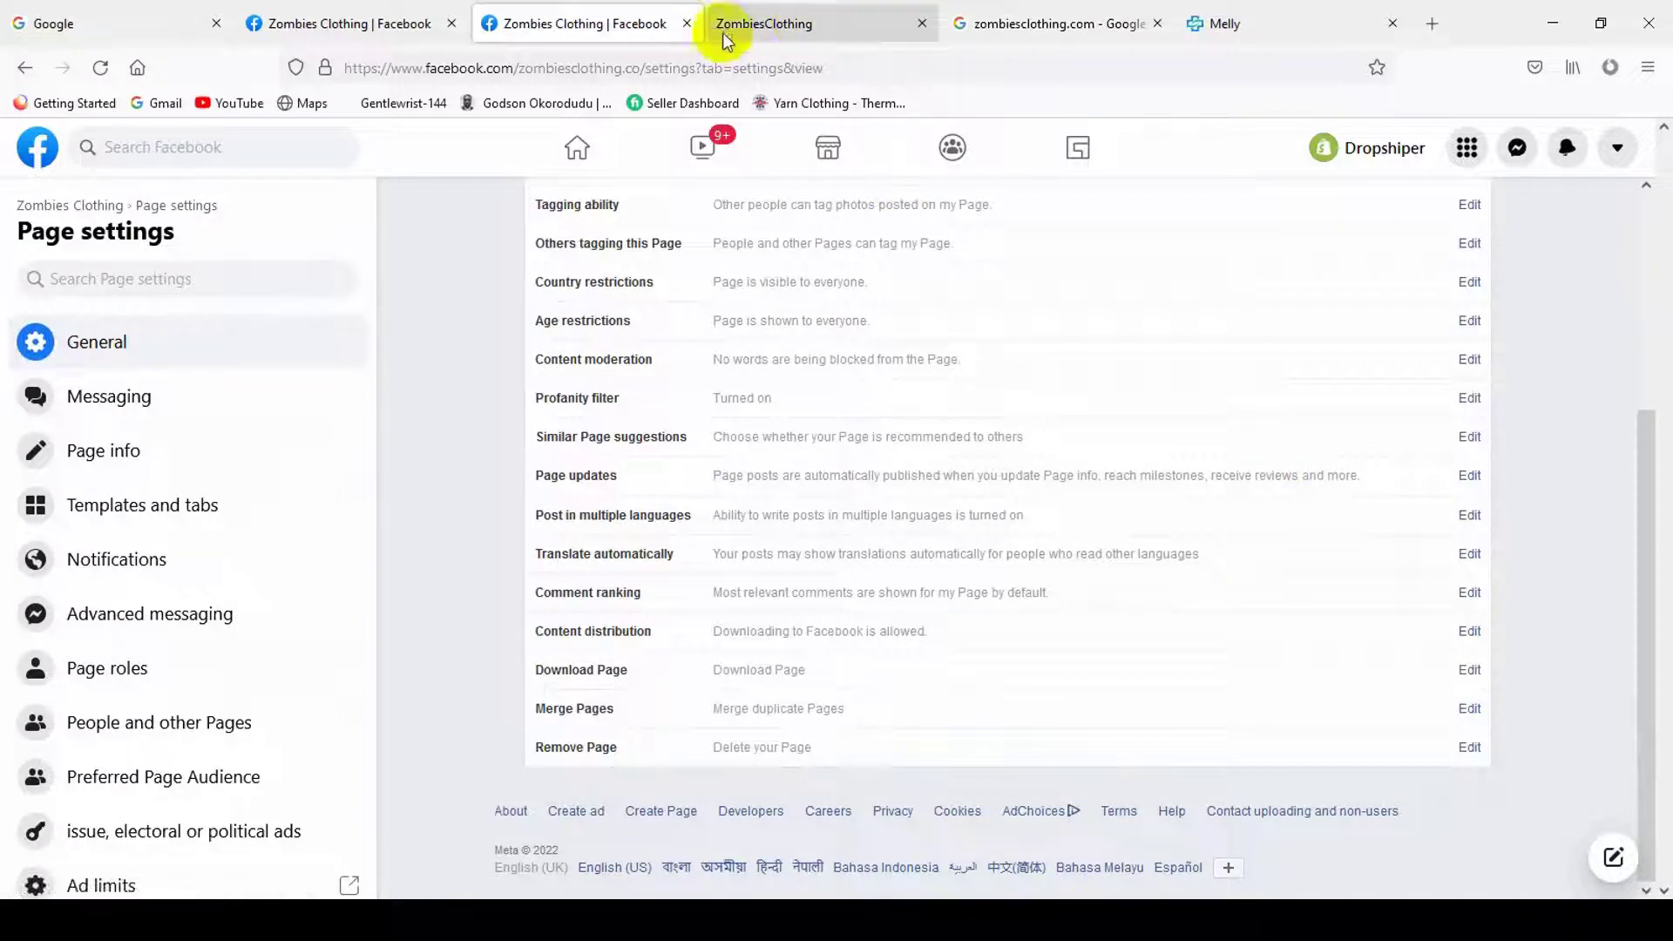
# - Return to the Zombies Clothing Page home, dismiss the Benchmark card and browse its About section and posts
pyautogui.click(25, 207)
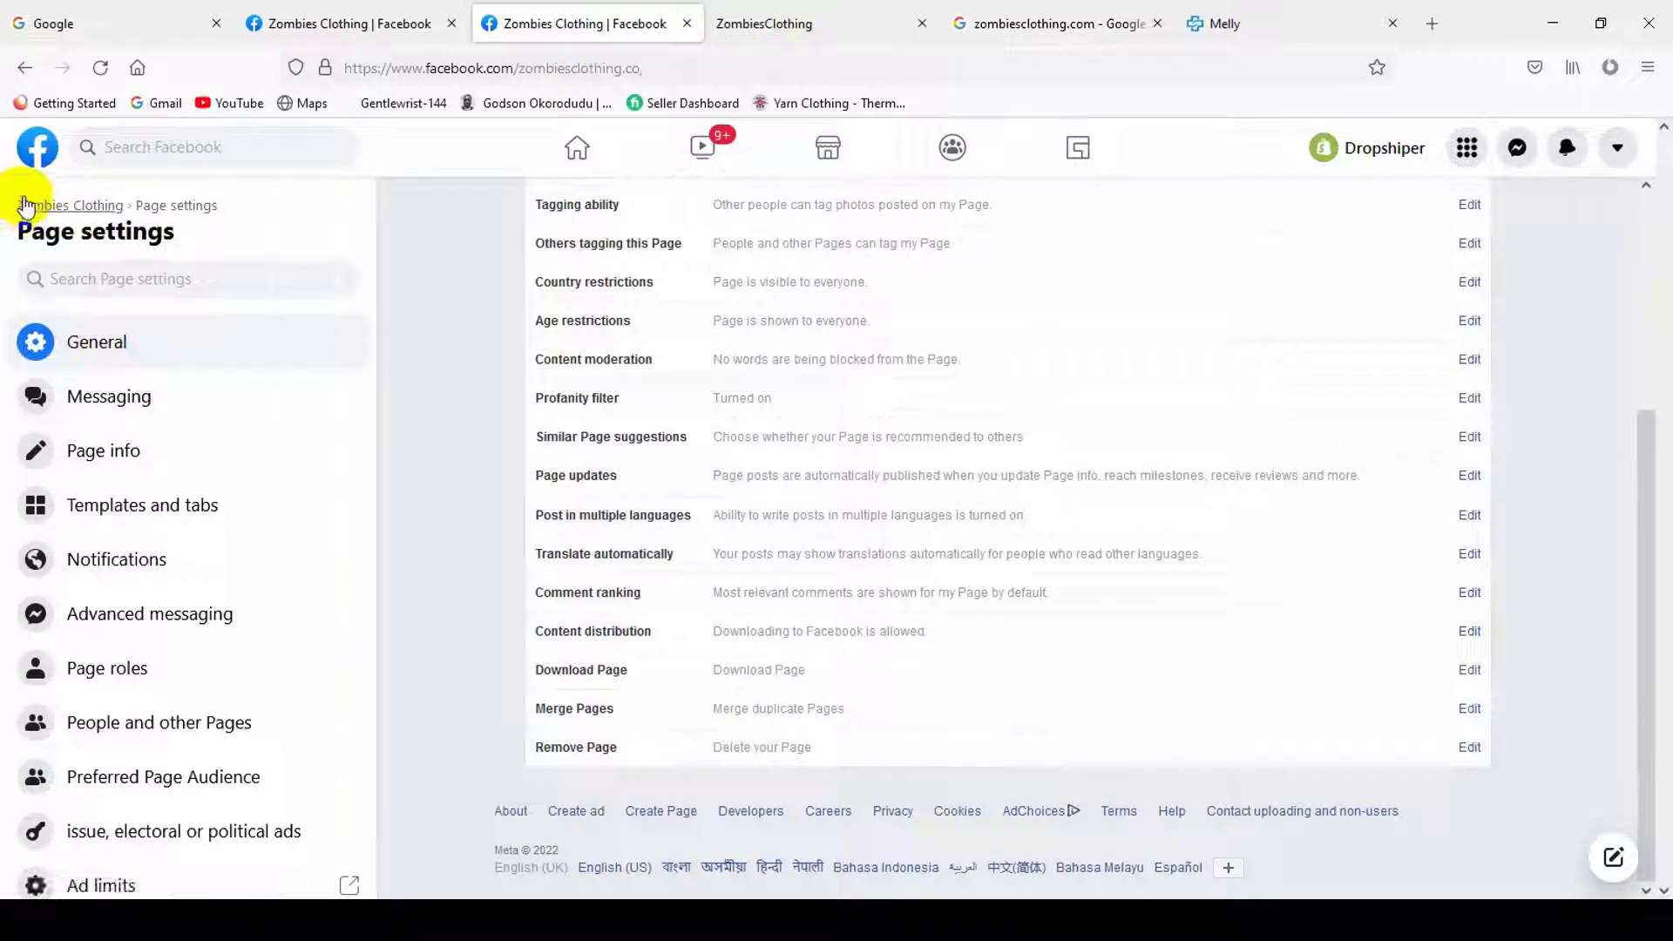
pyautogui.scroll(-5, 926, 662)
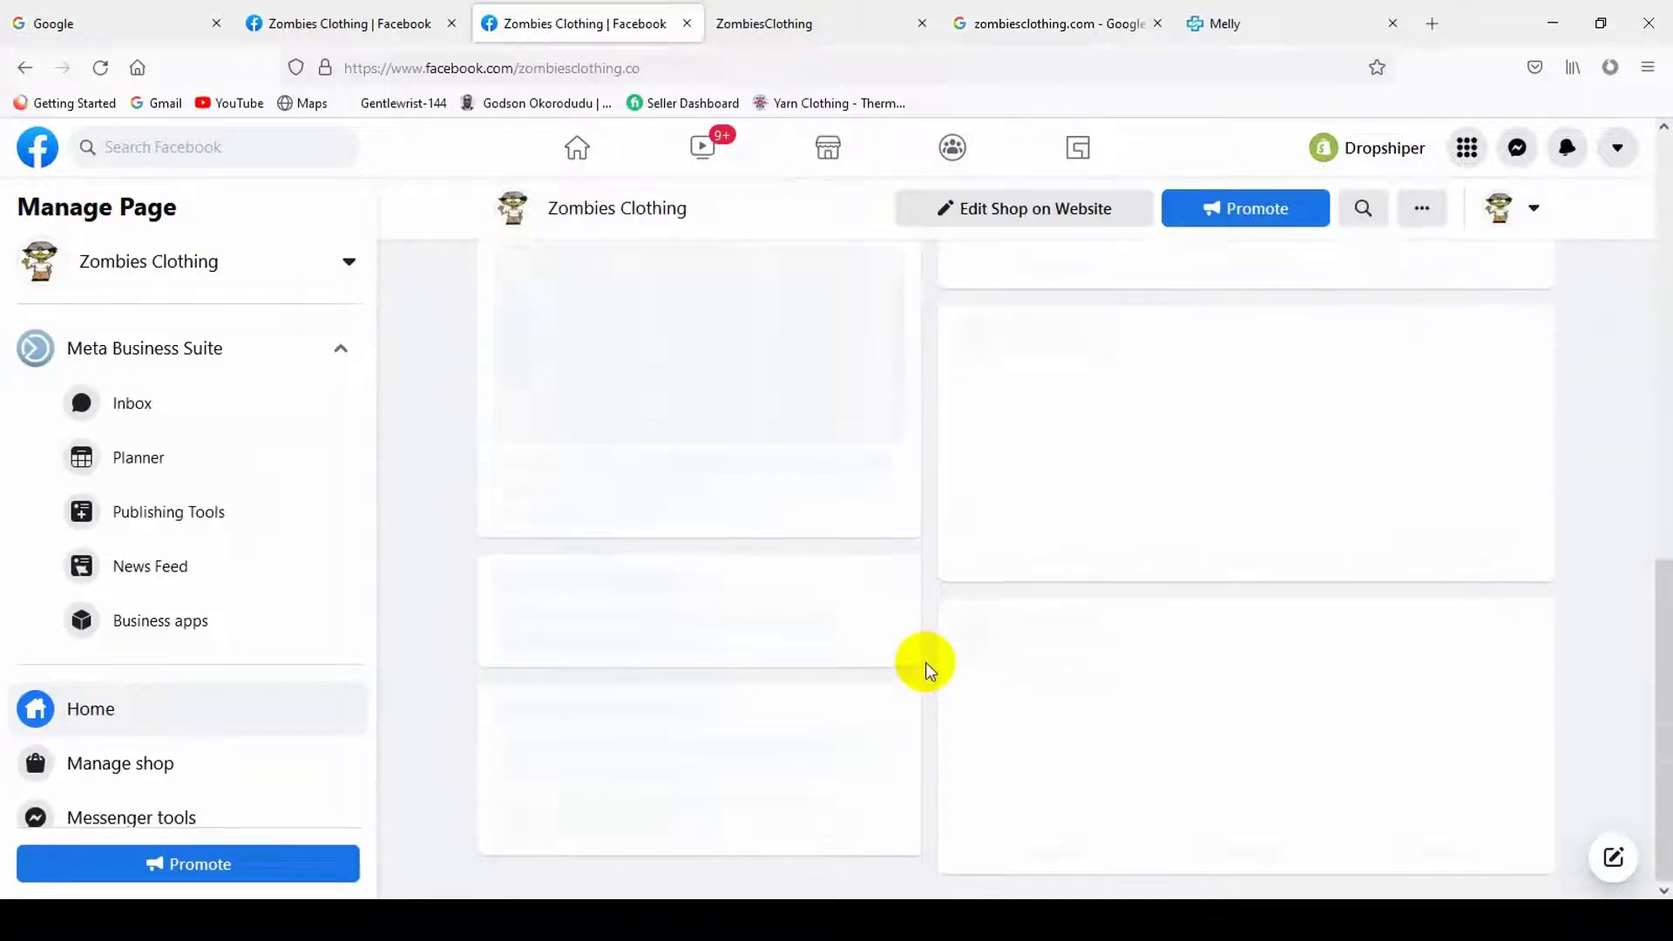
pyautogui.scroll(-5, 866, 666)
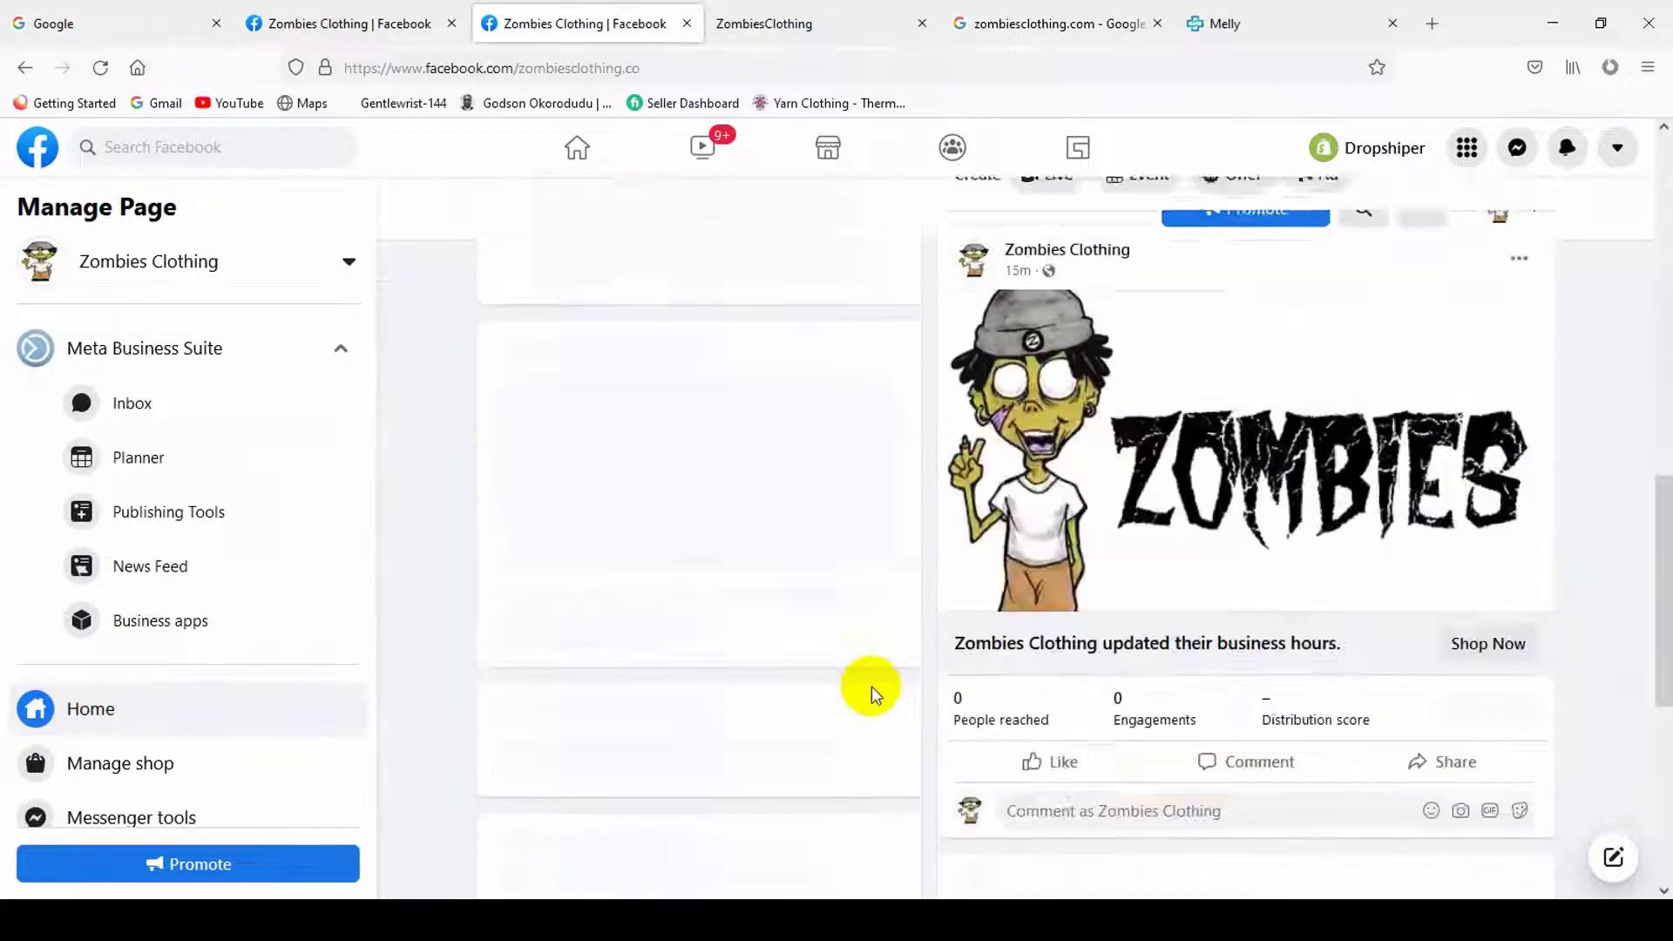
pyautogui.click(1524, 326)
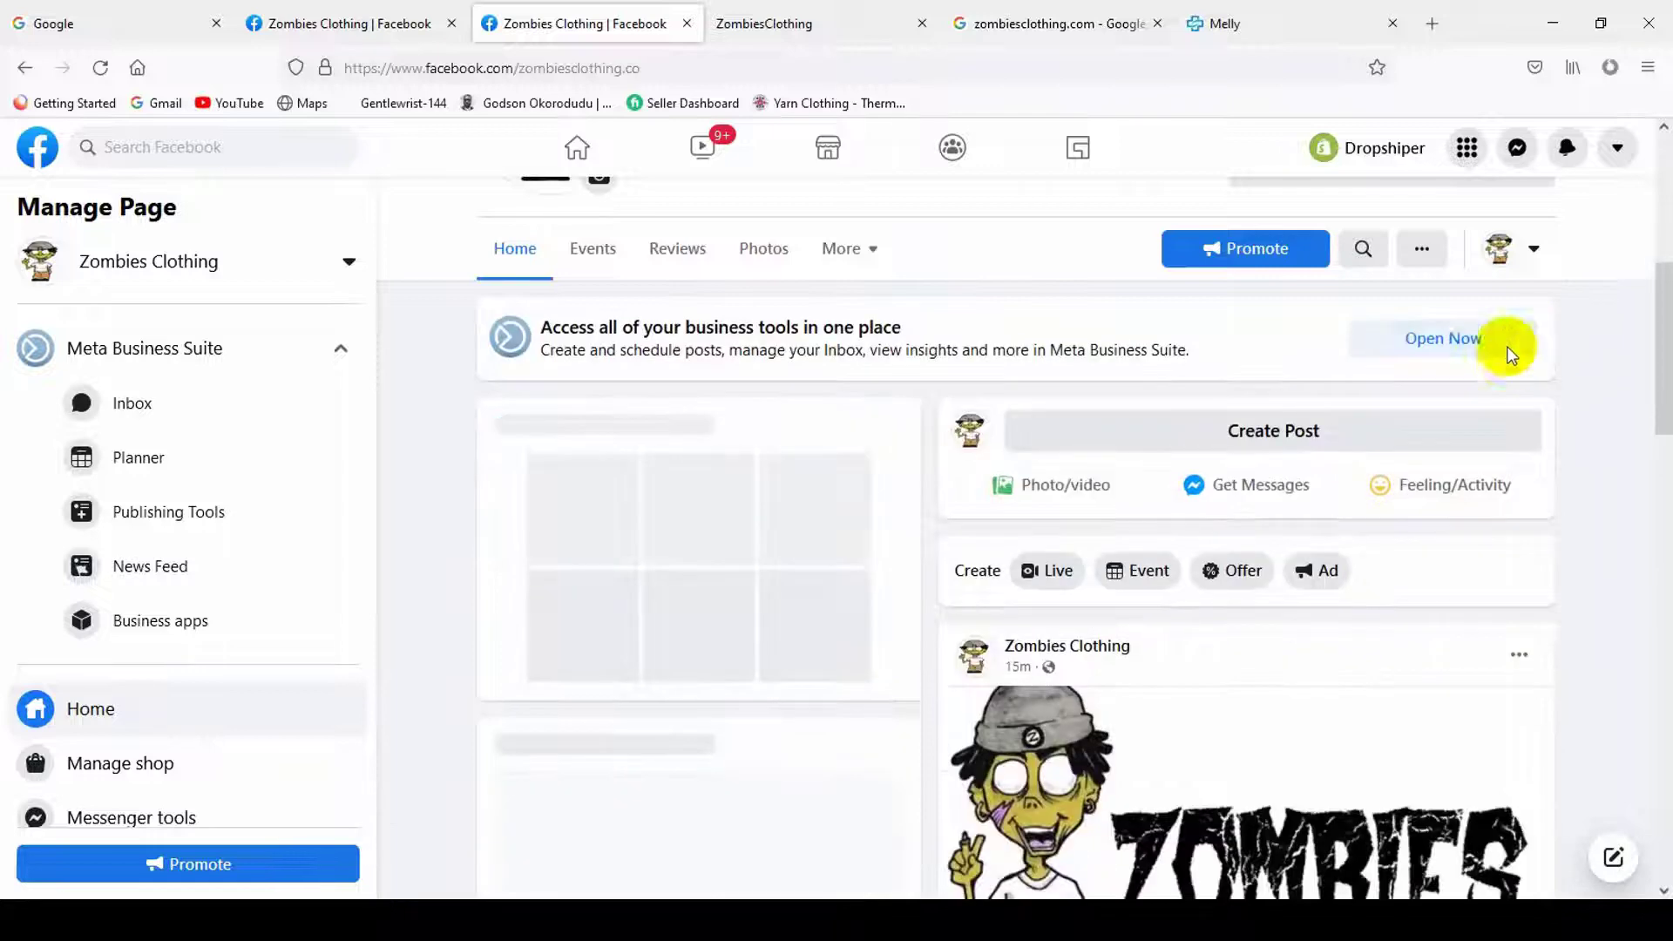
pyautogui.scroll(5, 1098, 781)
pyautogui.scroll(-5, 784, 662)
pyautogui.scroll(-4, 180, 579)
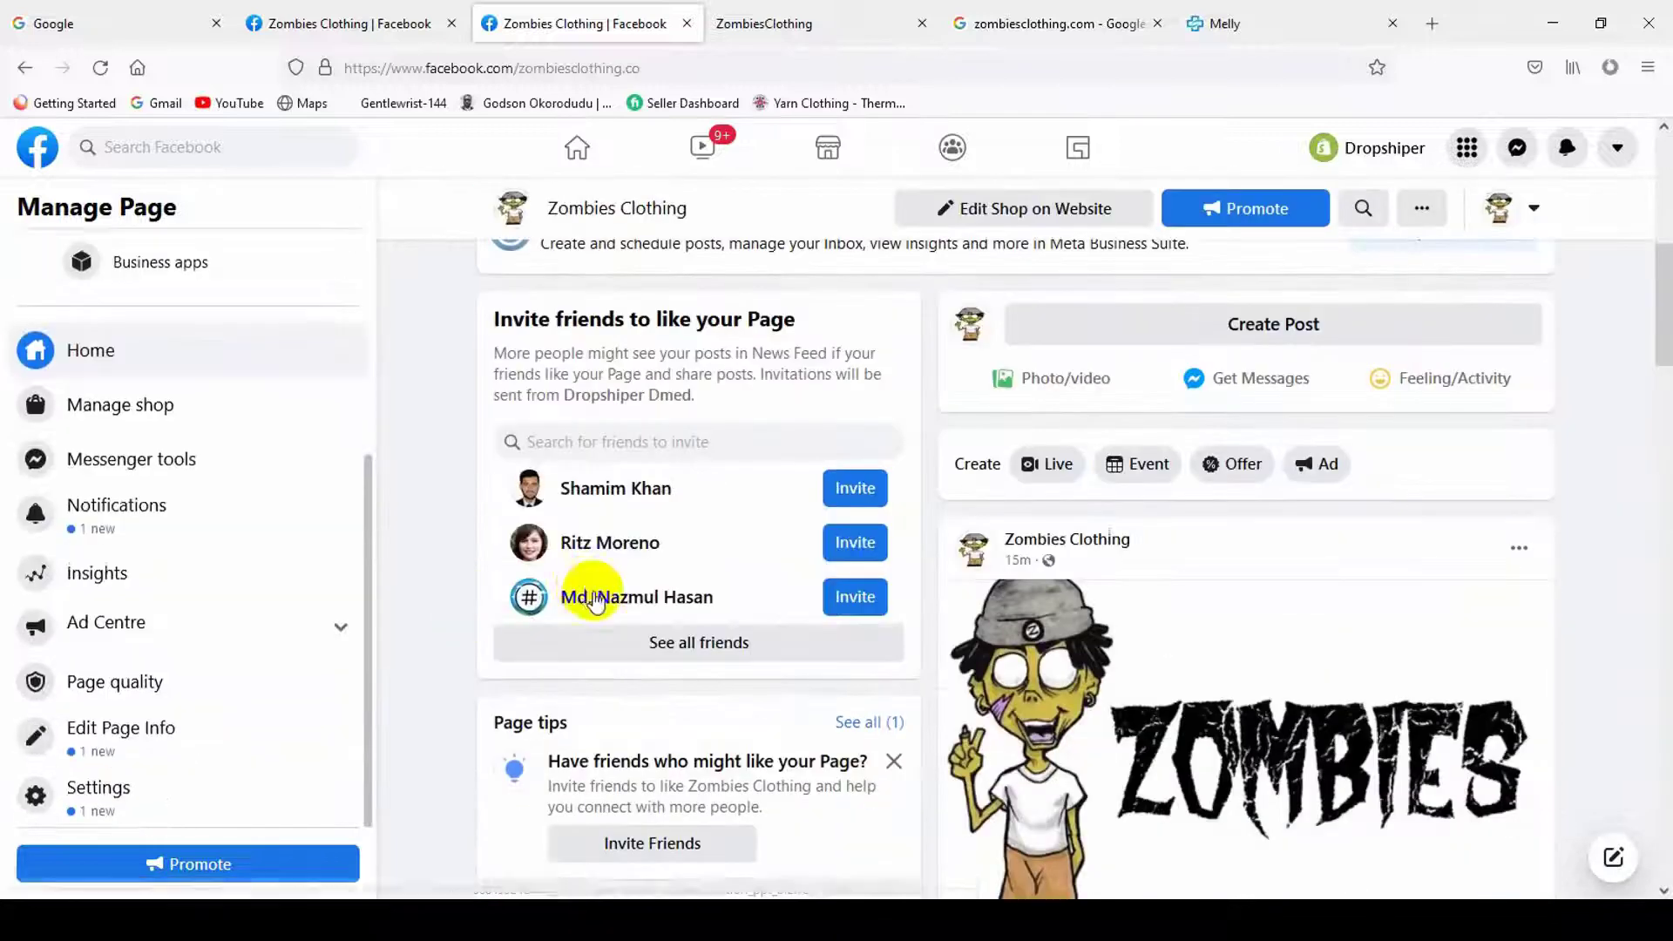
pyautogui.scroll(-5, 578, 627)
pyautogui.scroll(5, 843, 659)
pyautogui.scroll(-6, 784, 636)
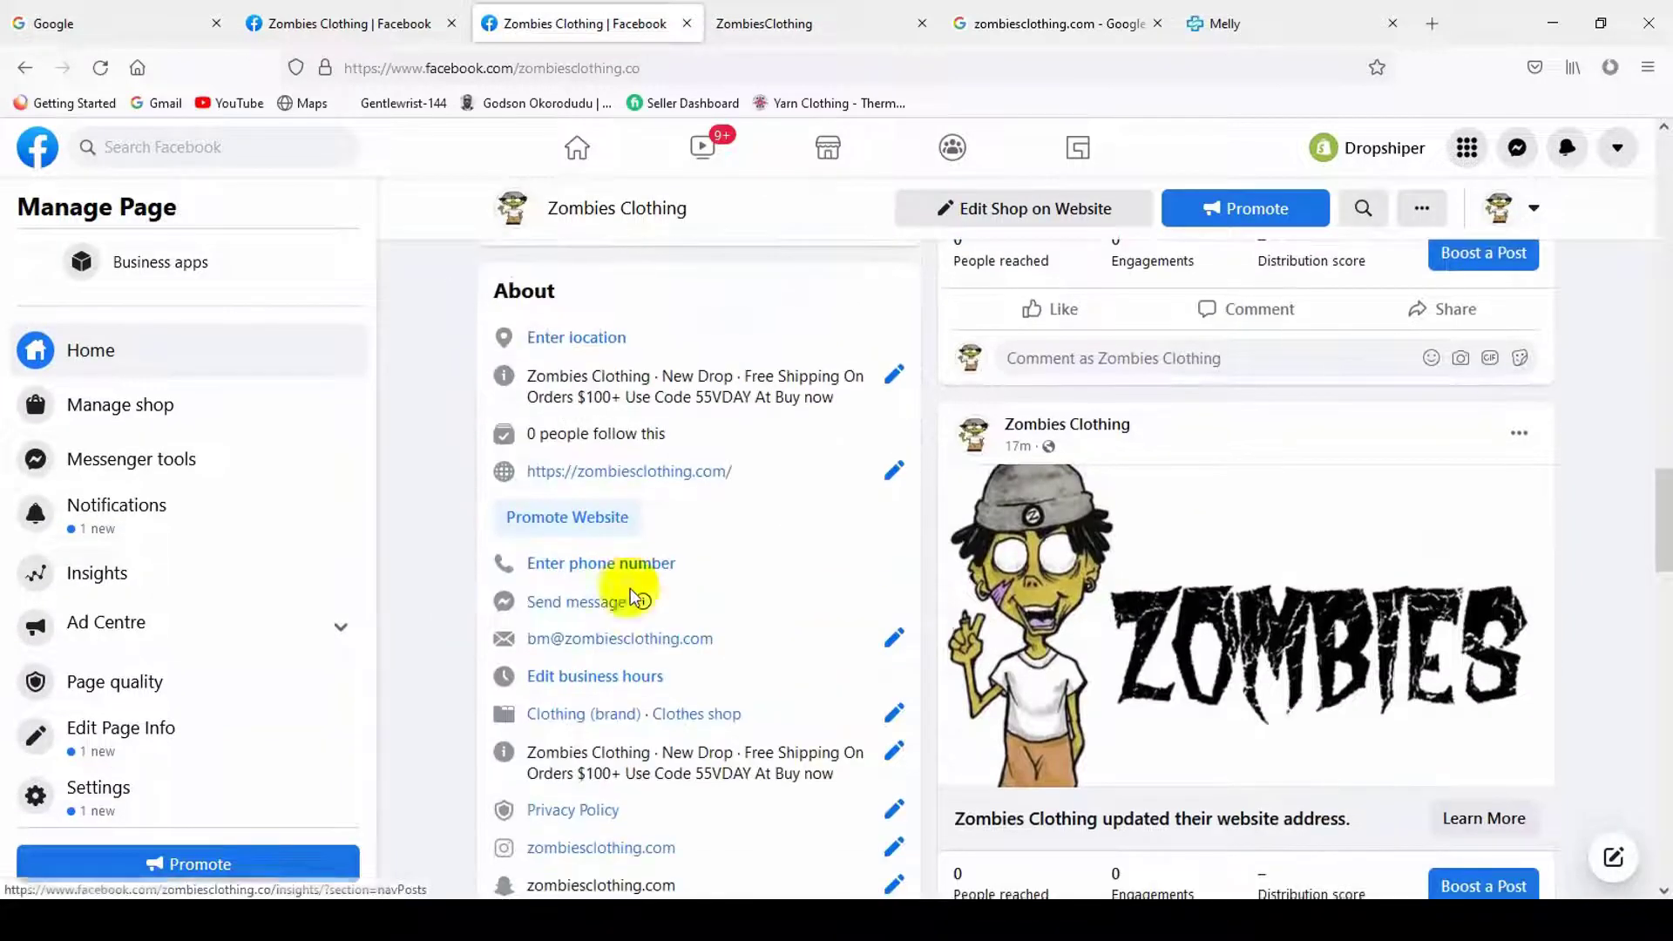
pyautogui.scroll(-5, 803, 561)
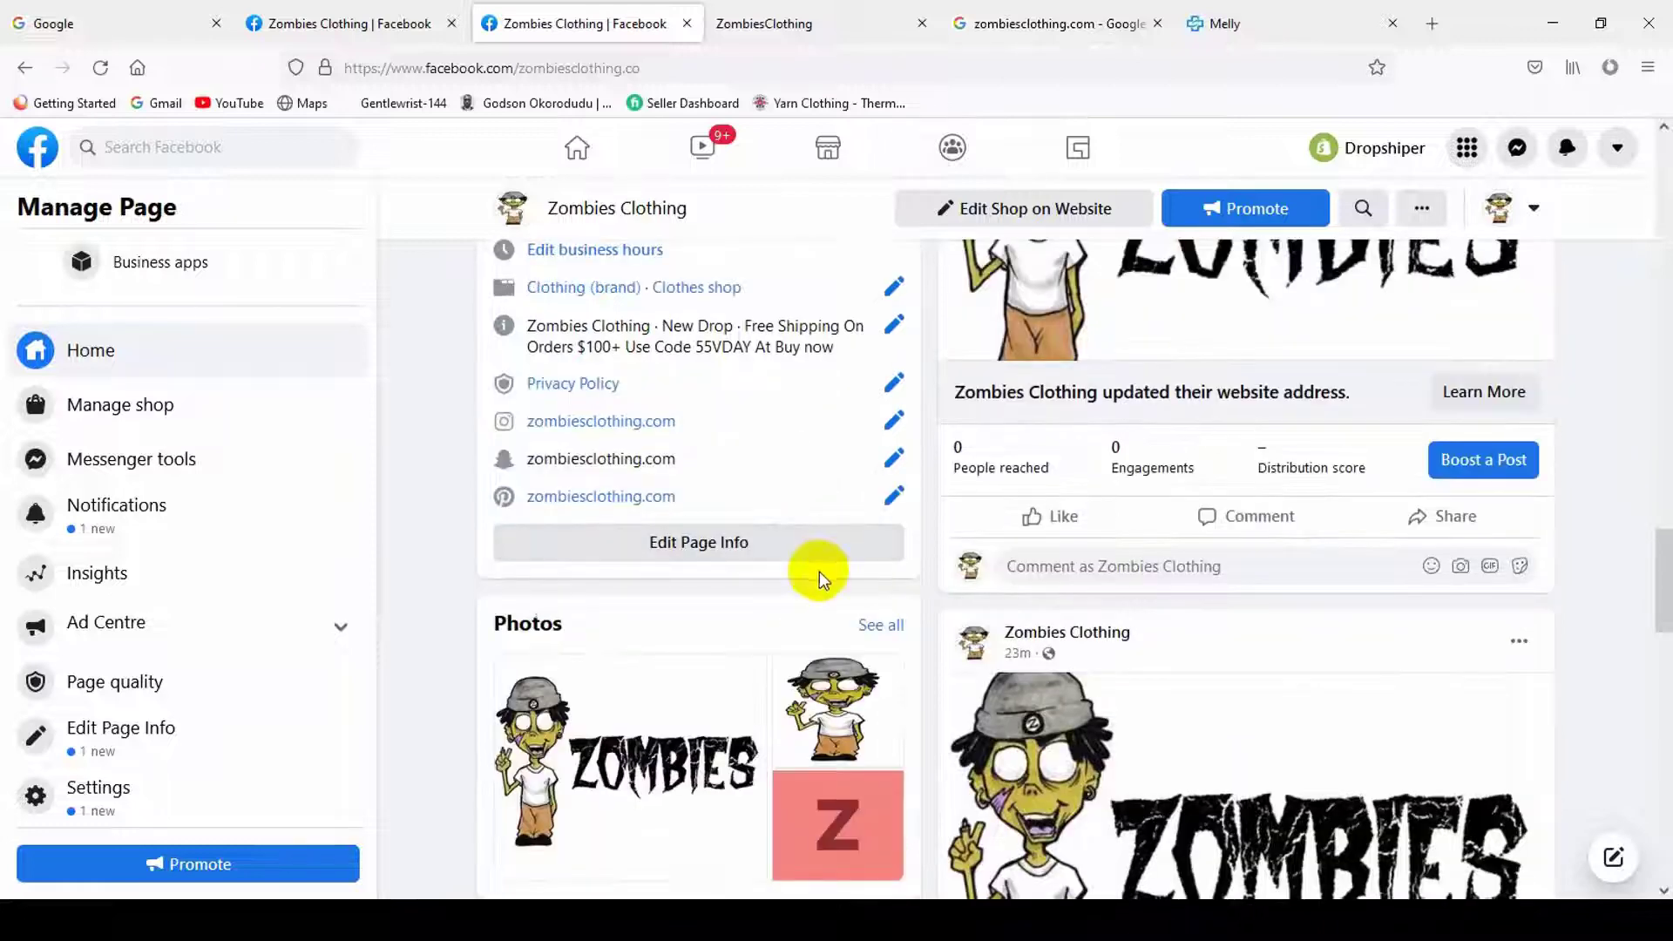
pyautogui.scroll(1, 821, 566)
pyautogui.scroll(12, 1242, 617)
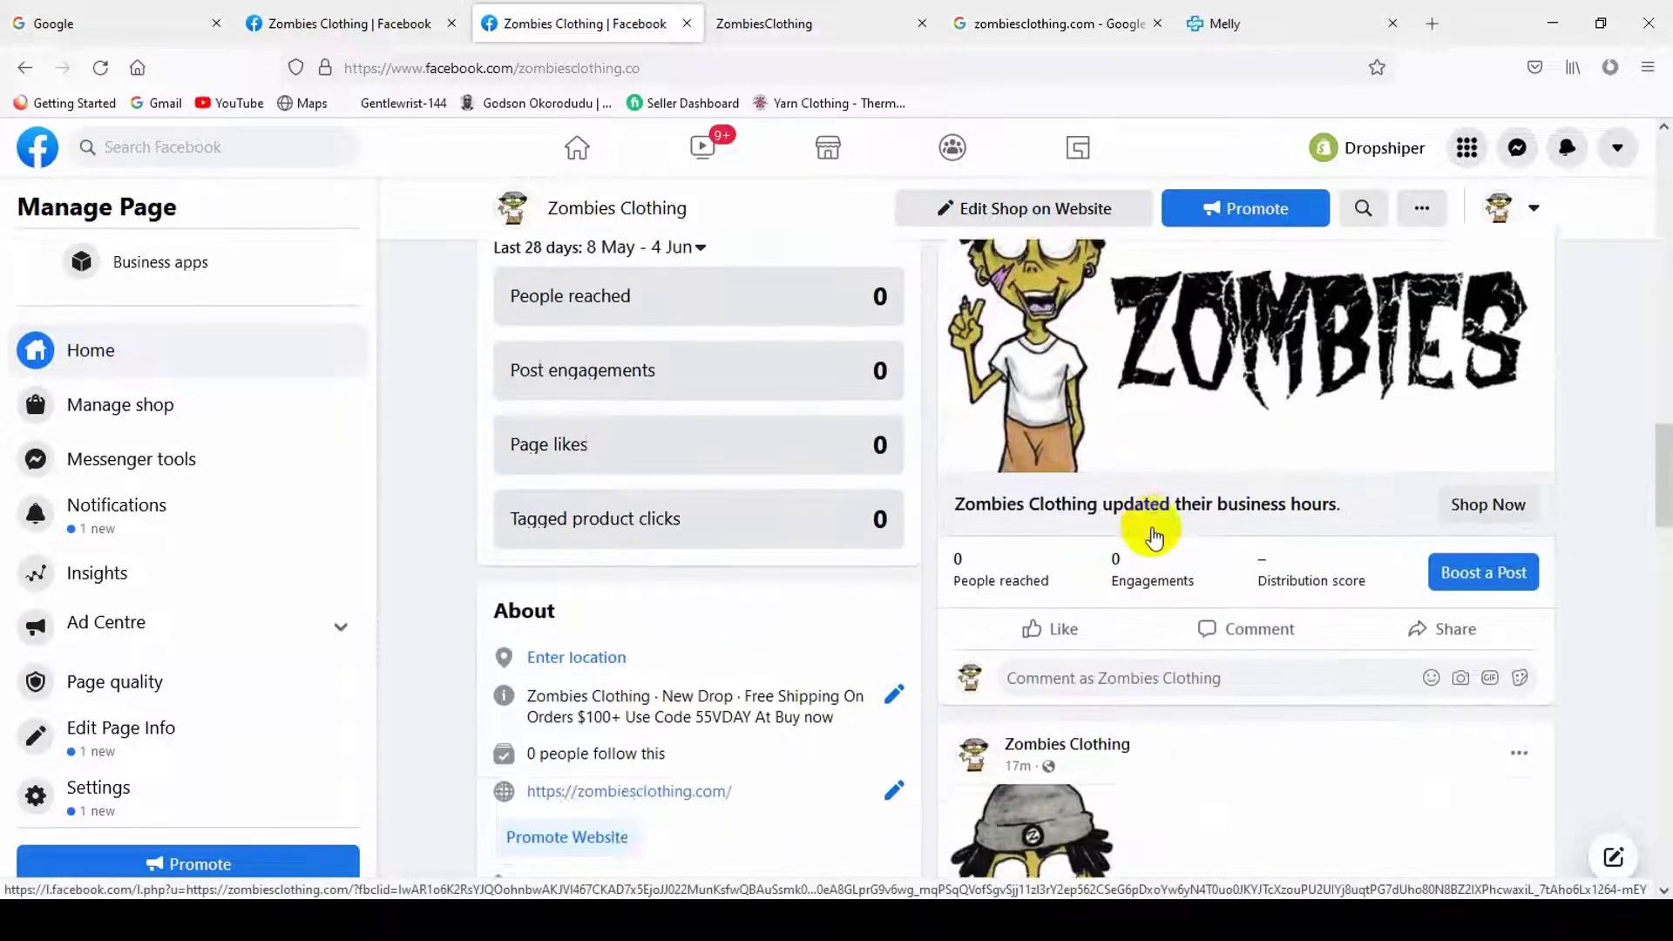
pyautogui.scroll(12, 1115, 461)
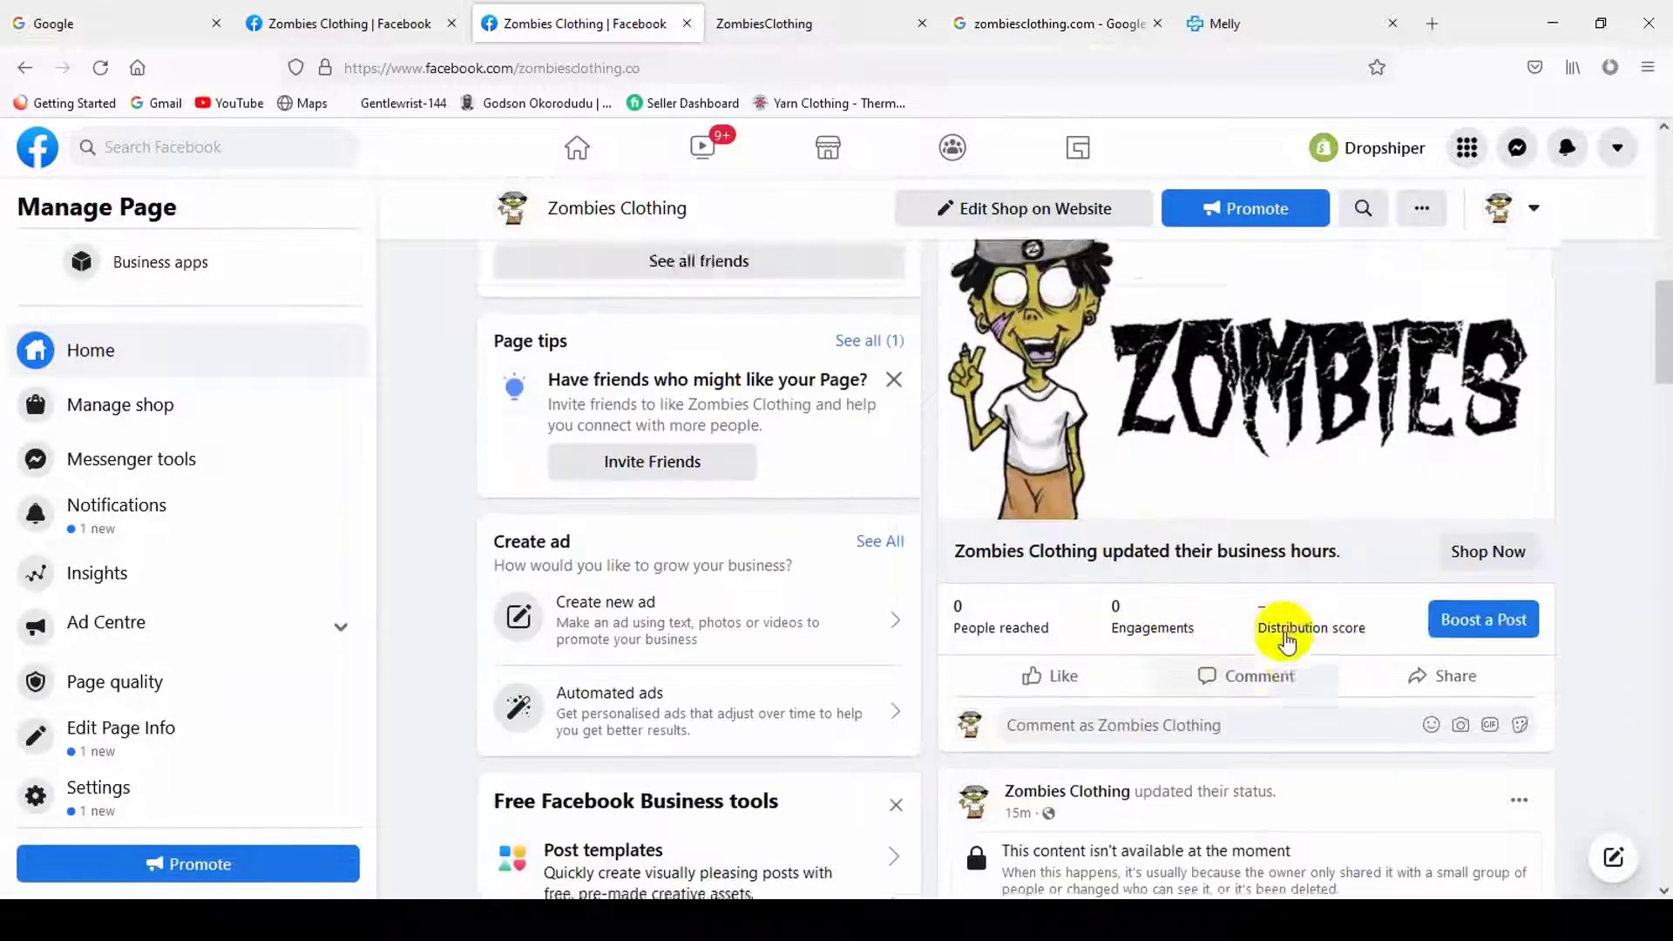
pyautogui.scroll(-2, 1252, 714)
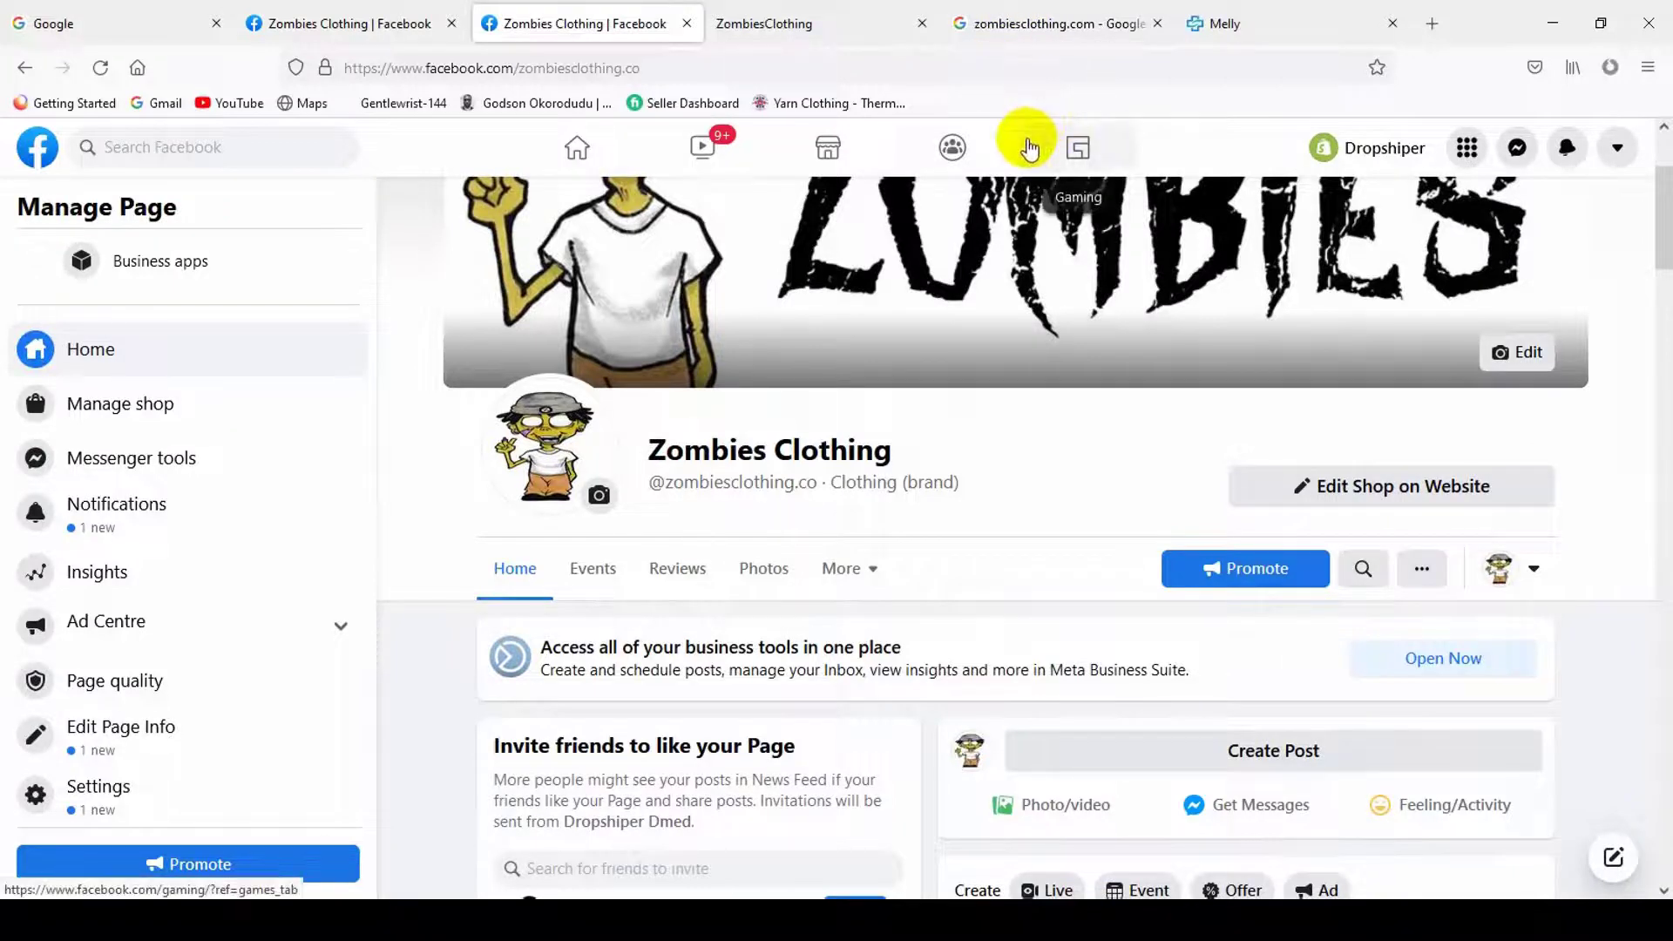
# - Close the ZombiesClothing store, zombiesclothing.com search and Melly site tabs
pyautogui.click(845, 23)
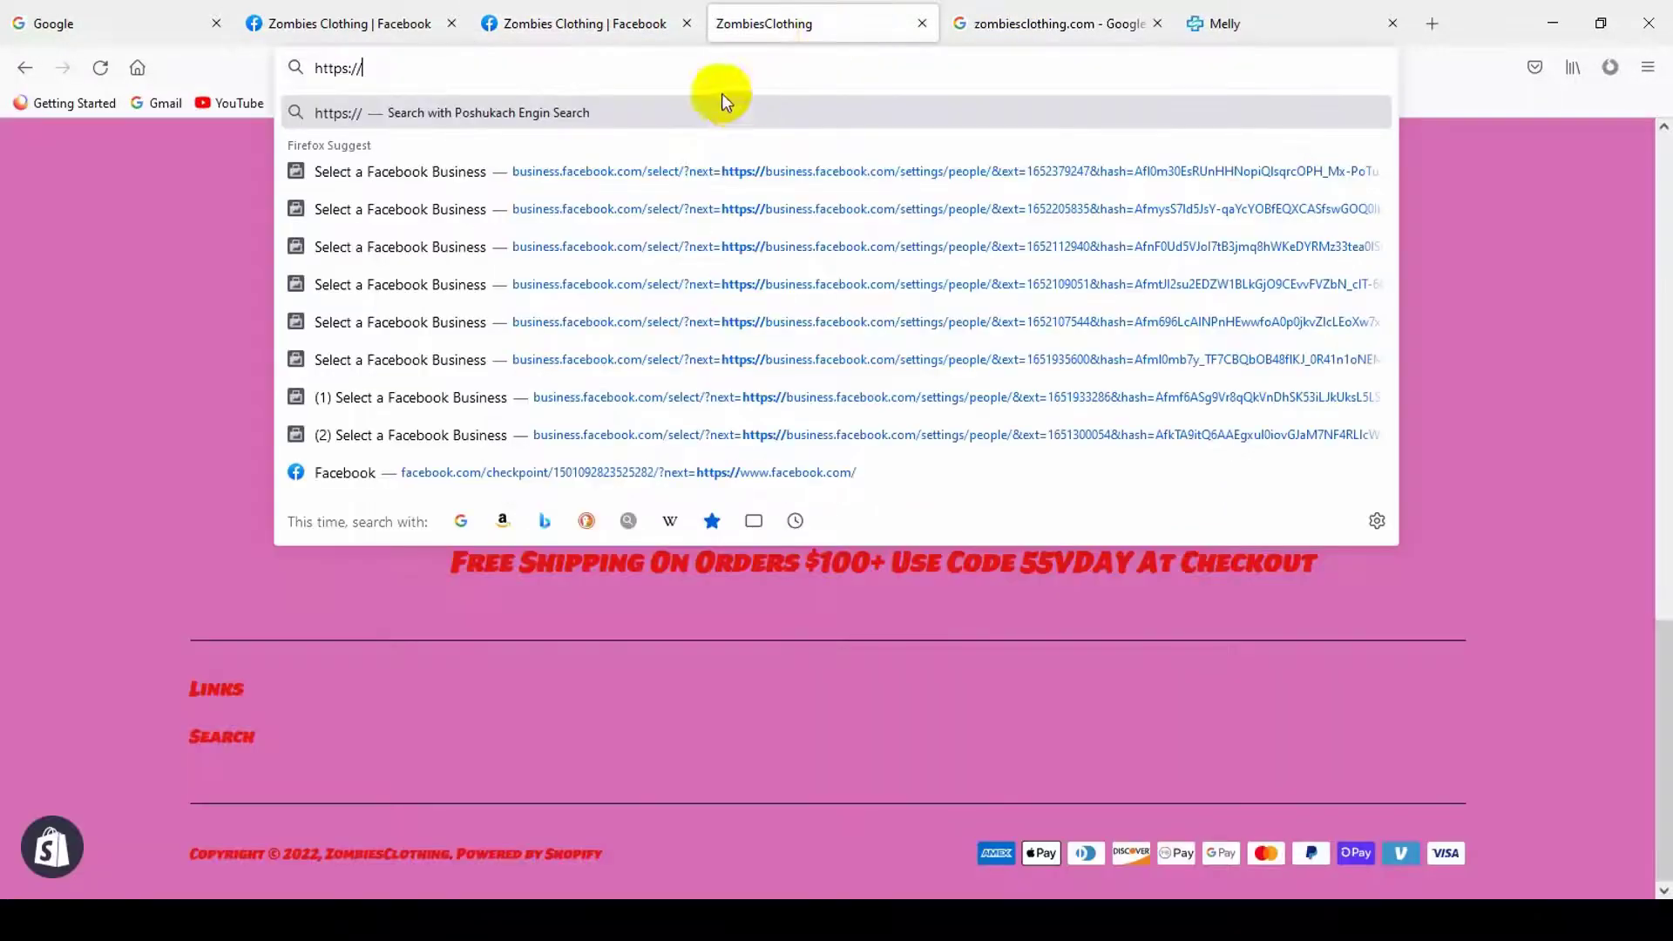
pyautogui.click(923, 25)
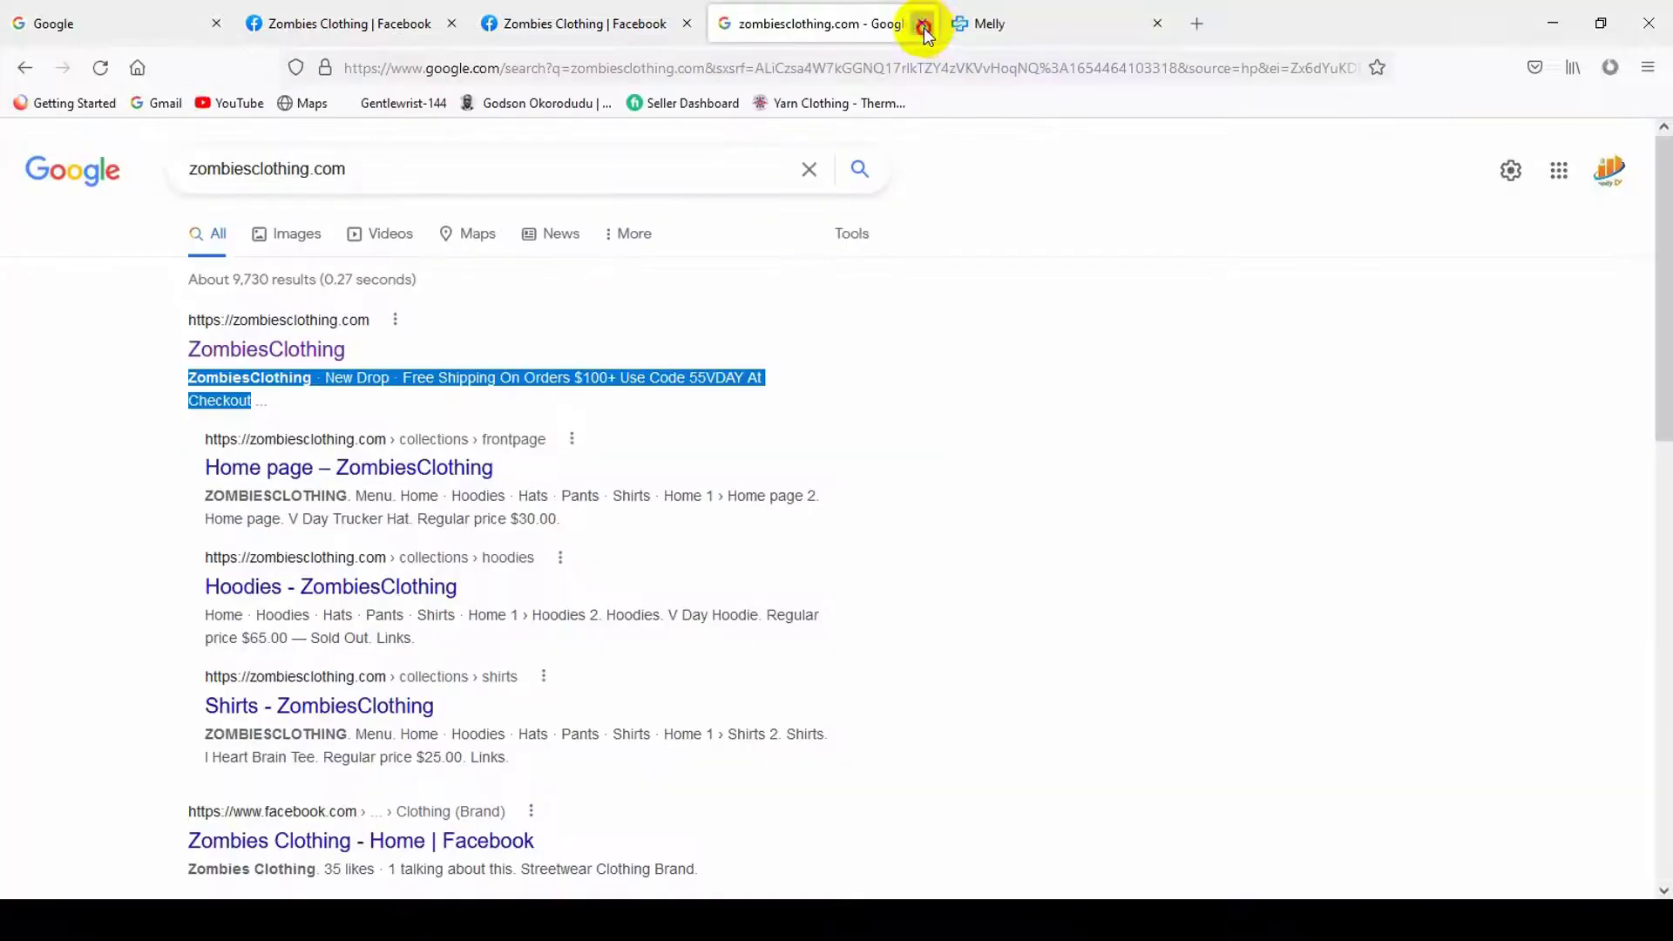
pyautogui.click(921, 24)
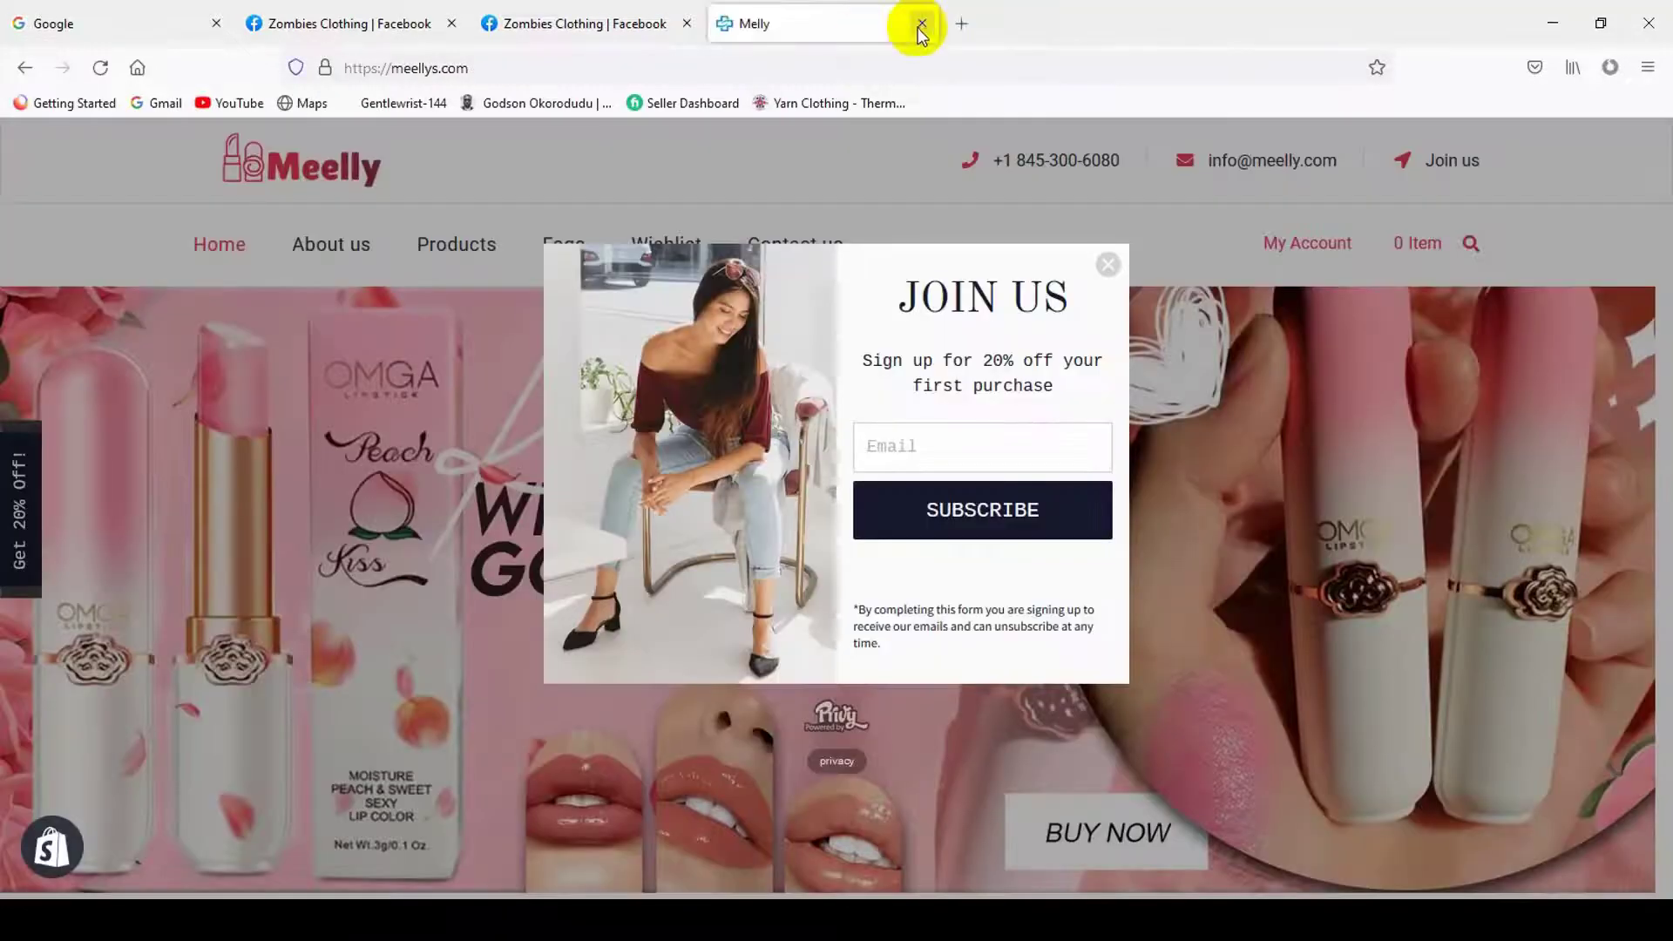
pyautogui.click(921, 24)
# - Load business.facebook.com in a new tab
pyautogui.click(758, 24)
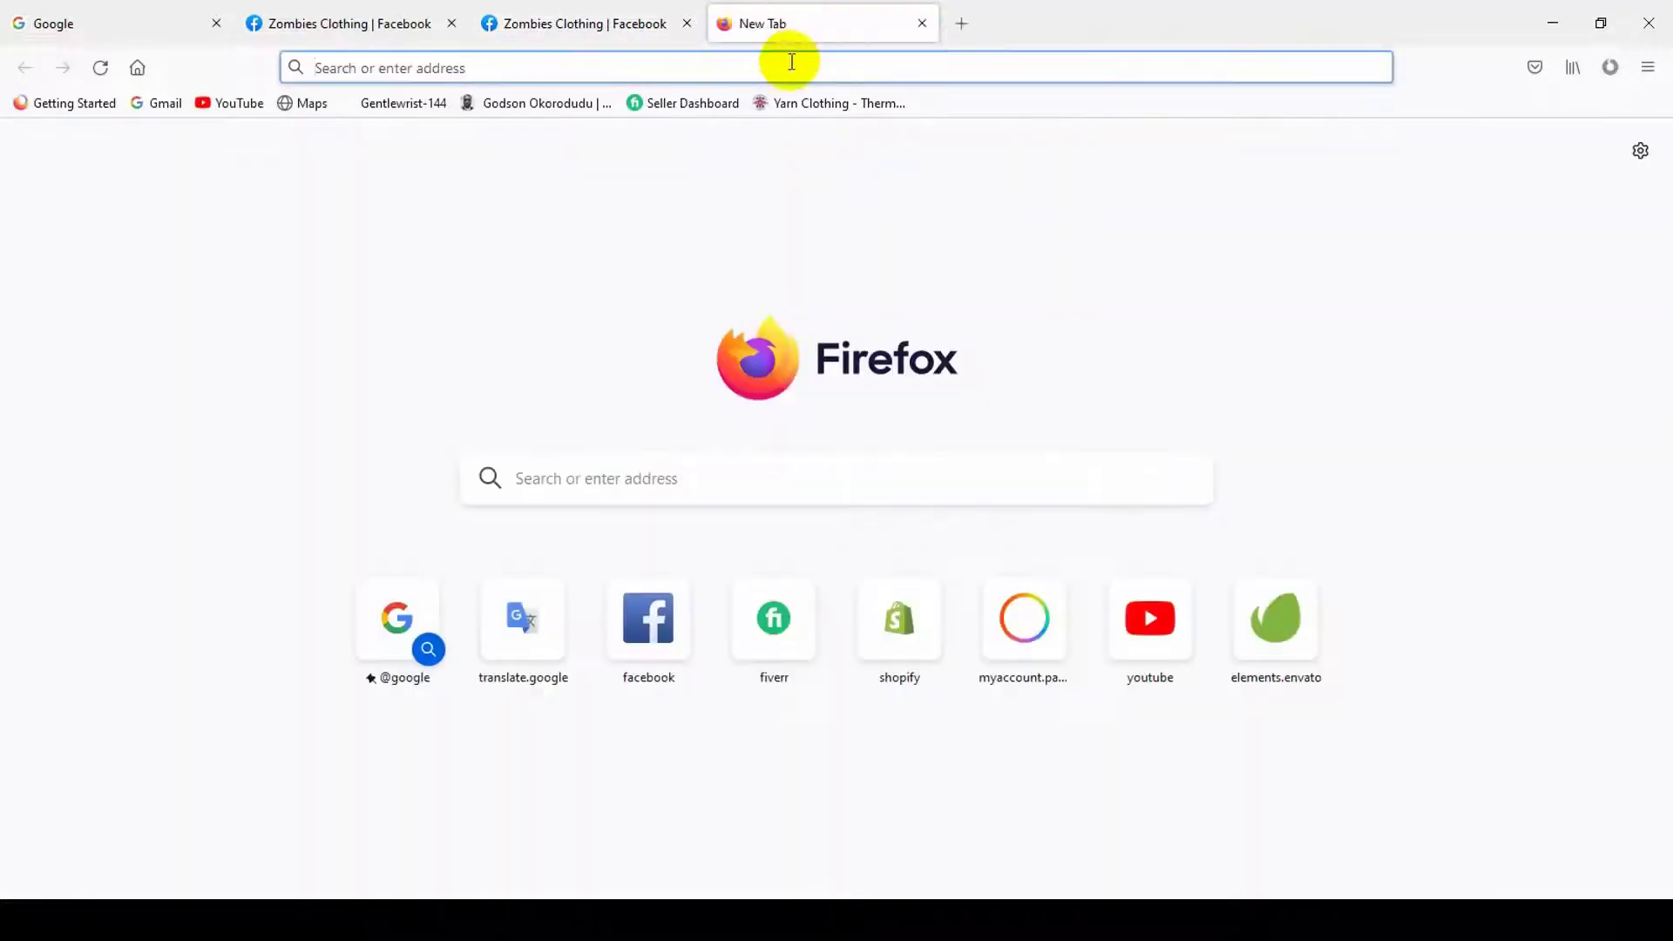
pyautogui.write('bus')
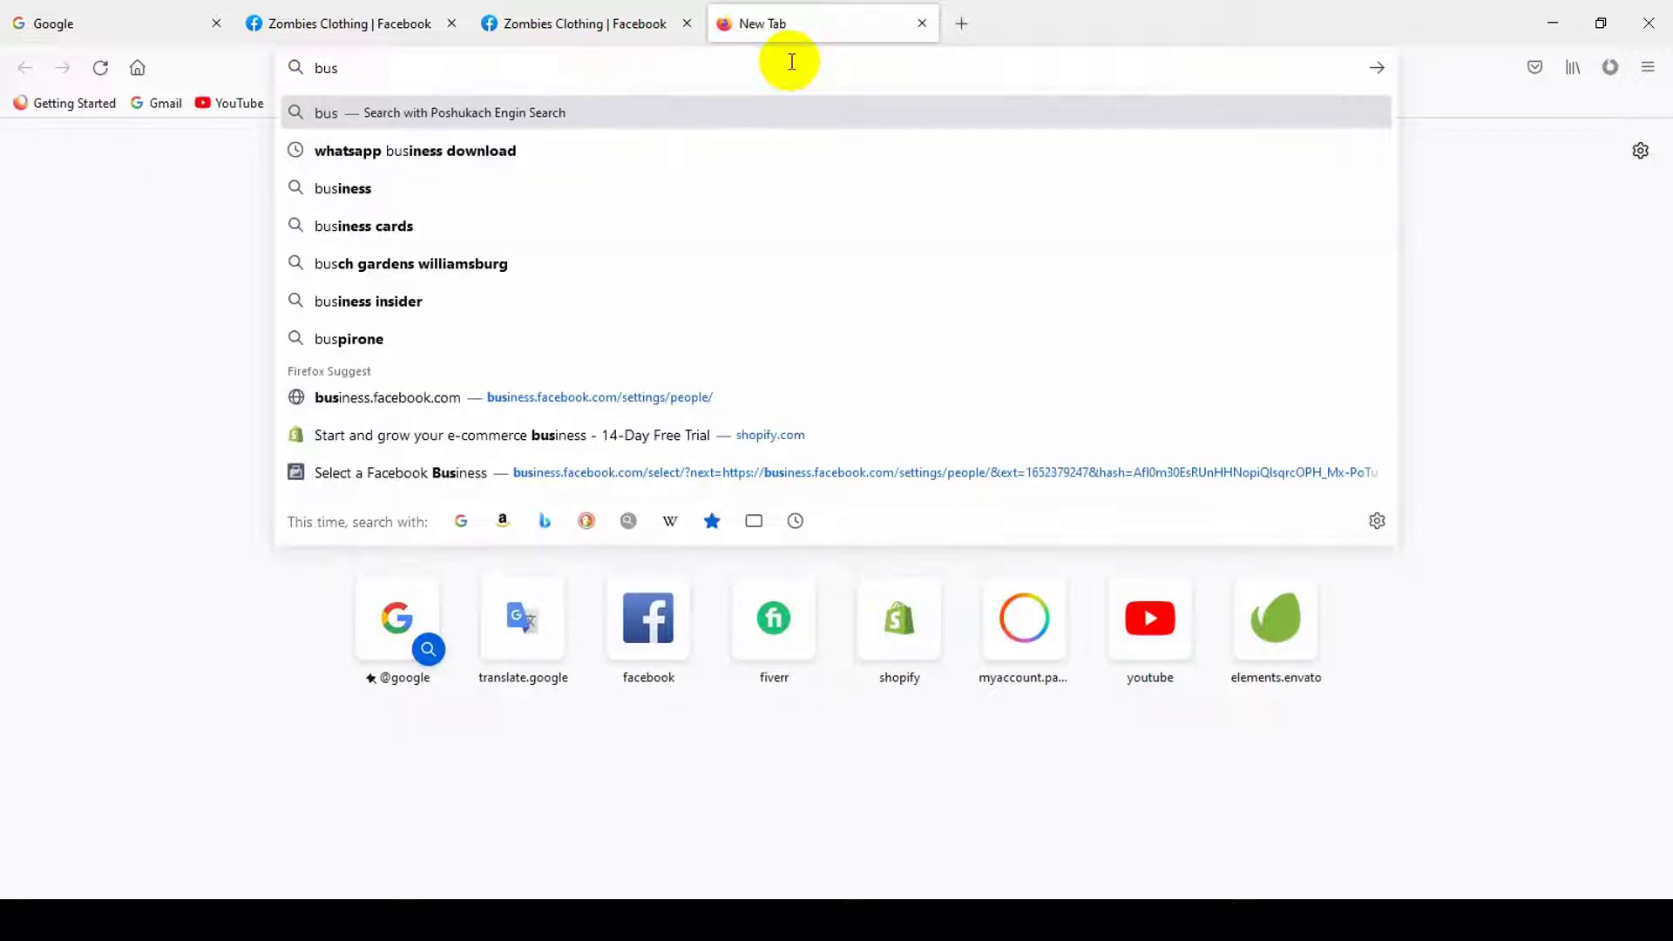
pyautogui.write('iness')
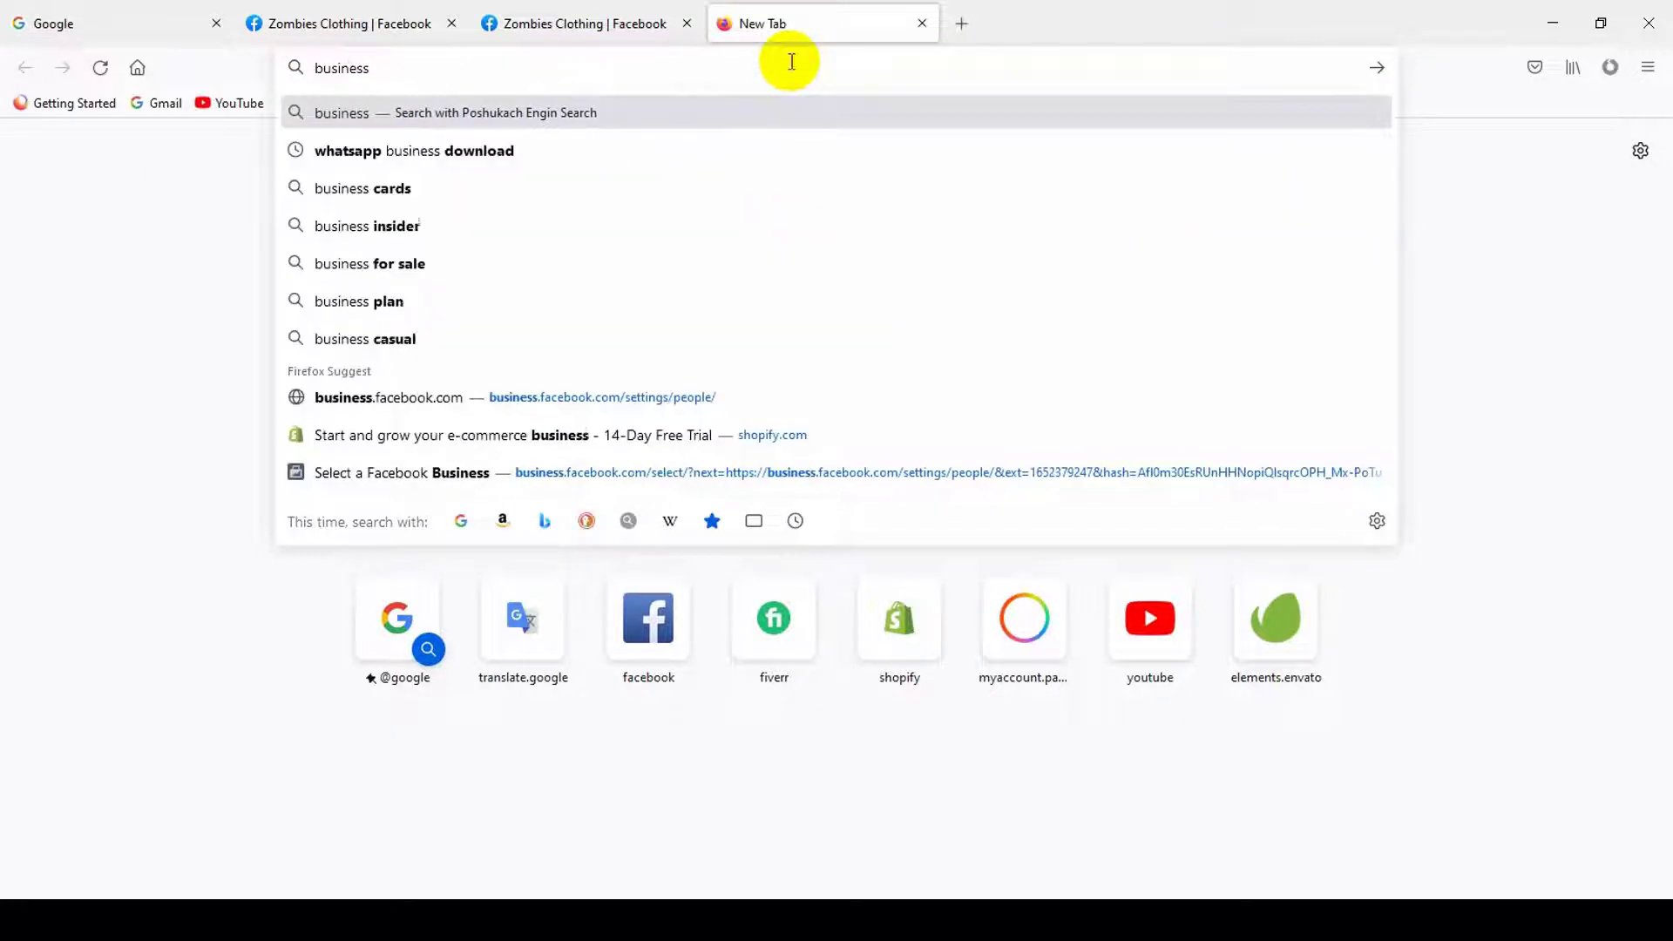
pyautogui.write('.faceboo')
pyautogui.write('k.com')
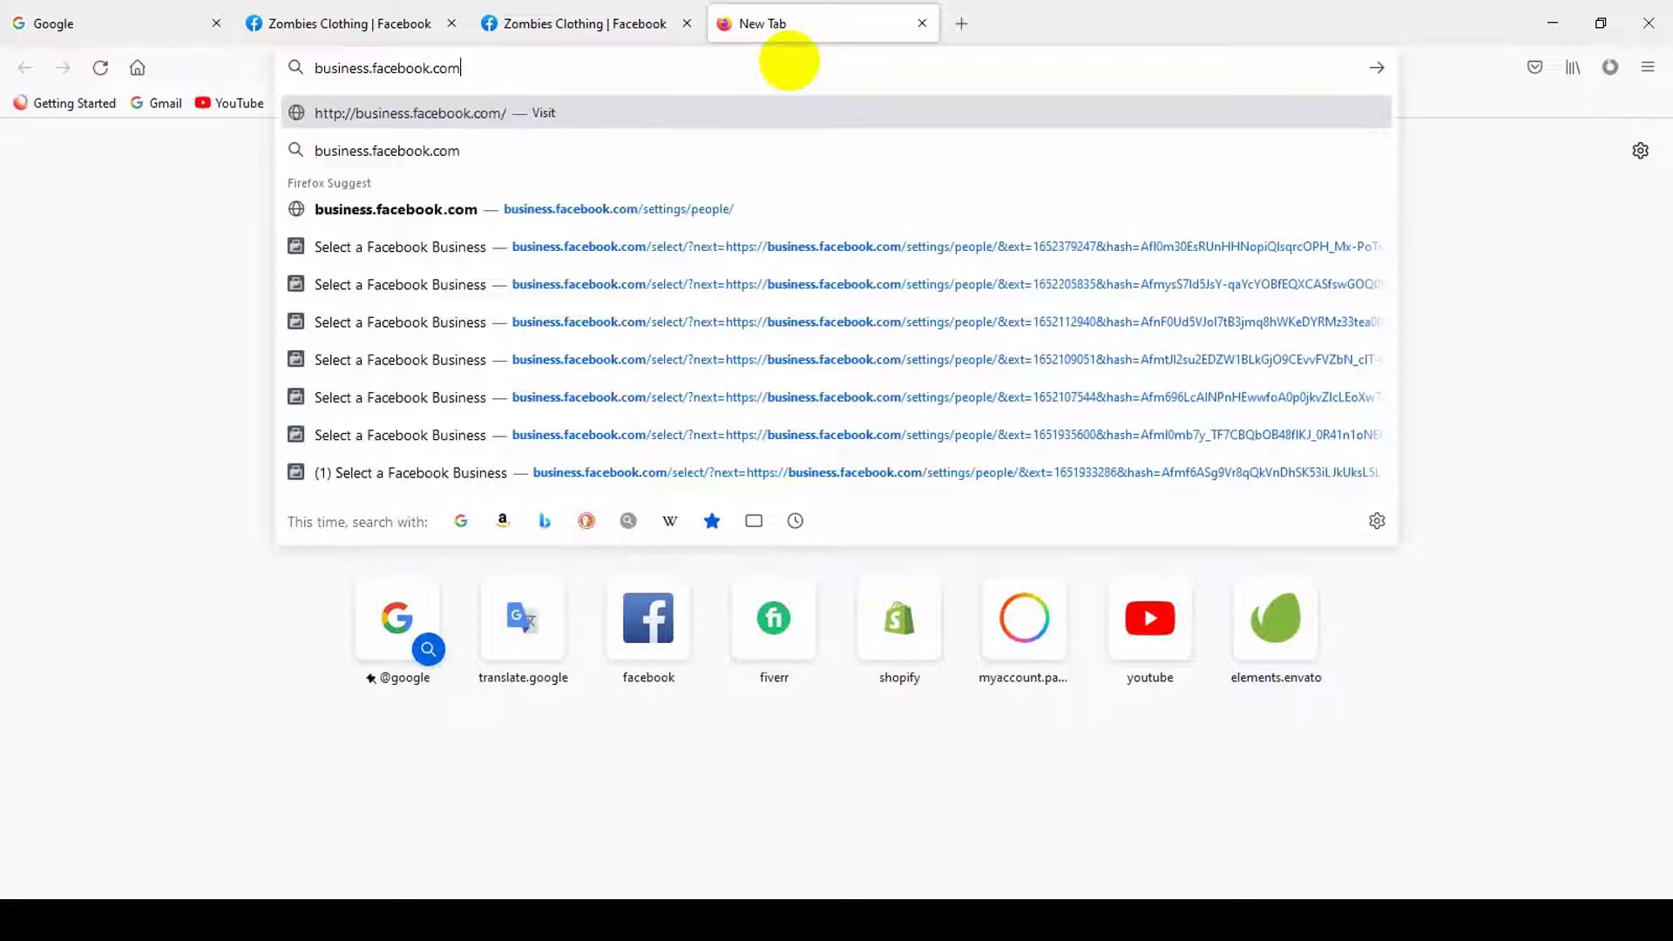
pyautogui.press('Return')
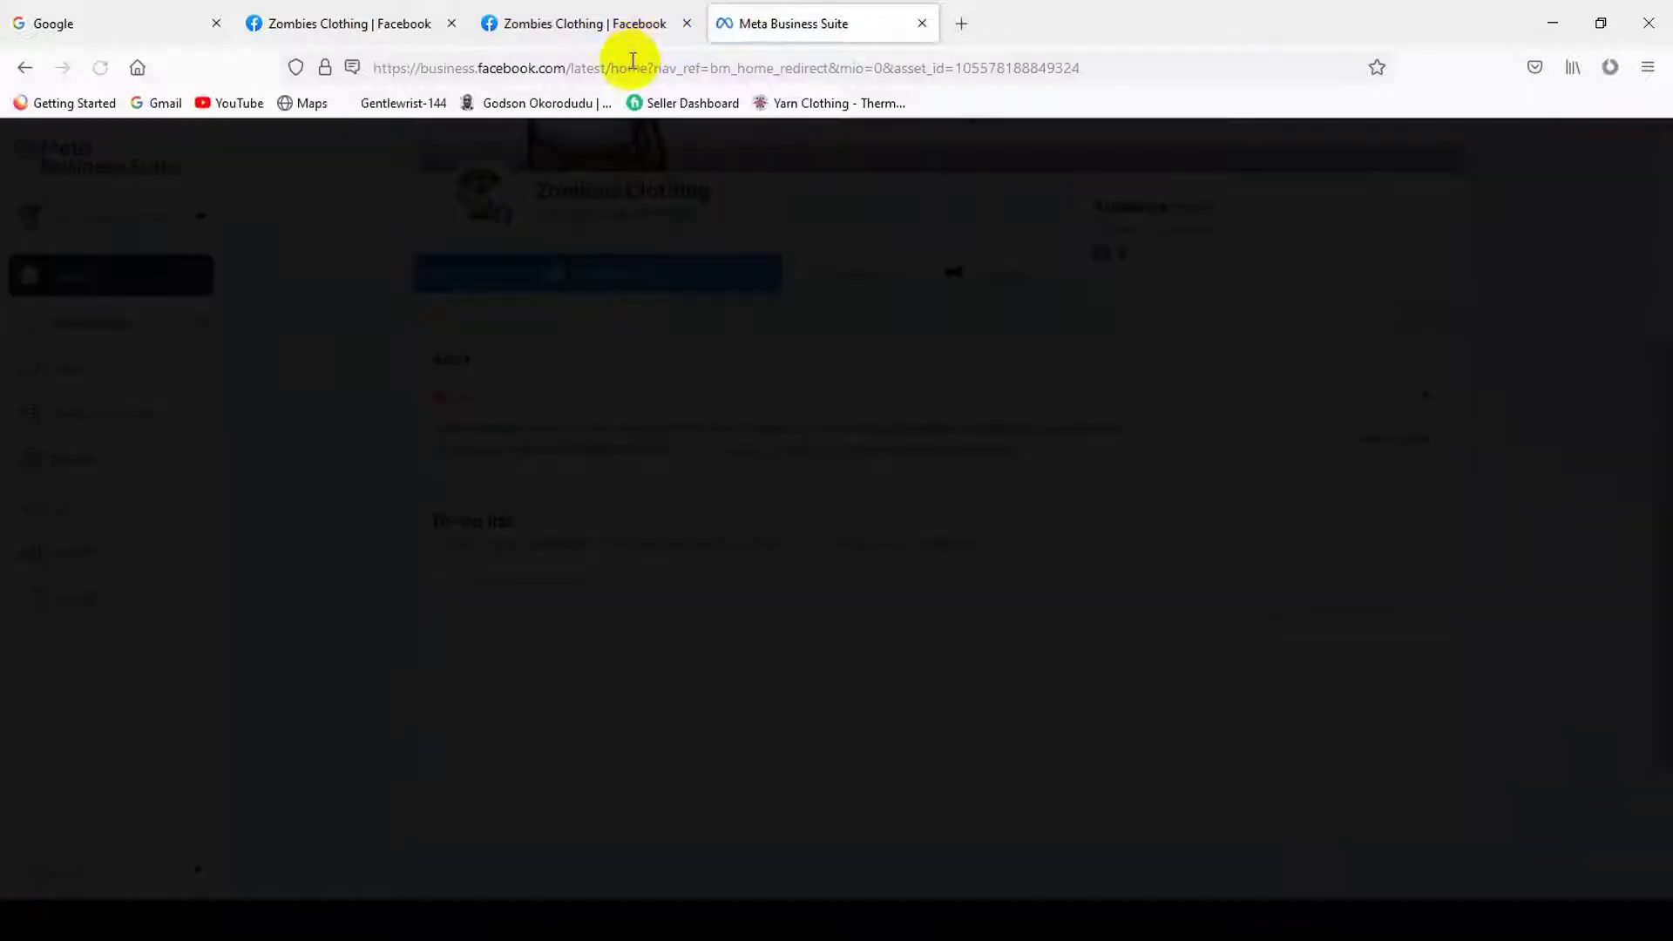
# - Show the Zombies Clothing account's page list, then open and close the browser menu
pyautogui.click(842, 409)
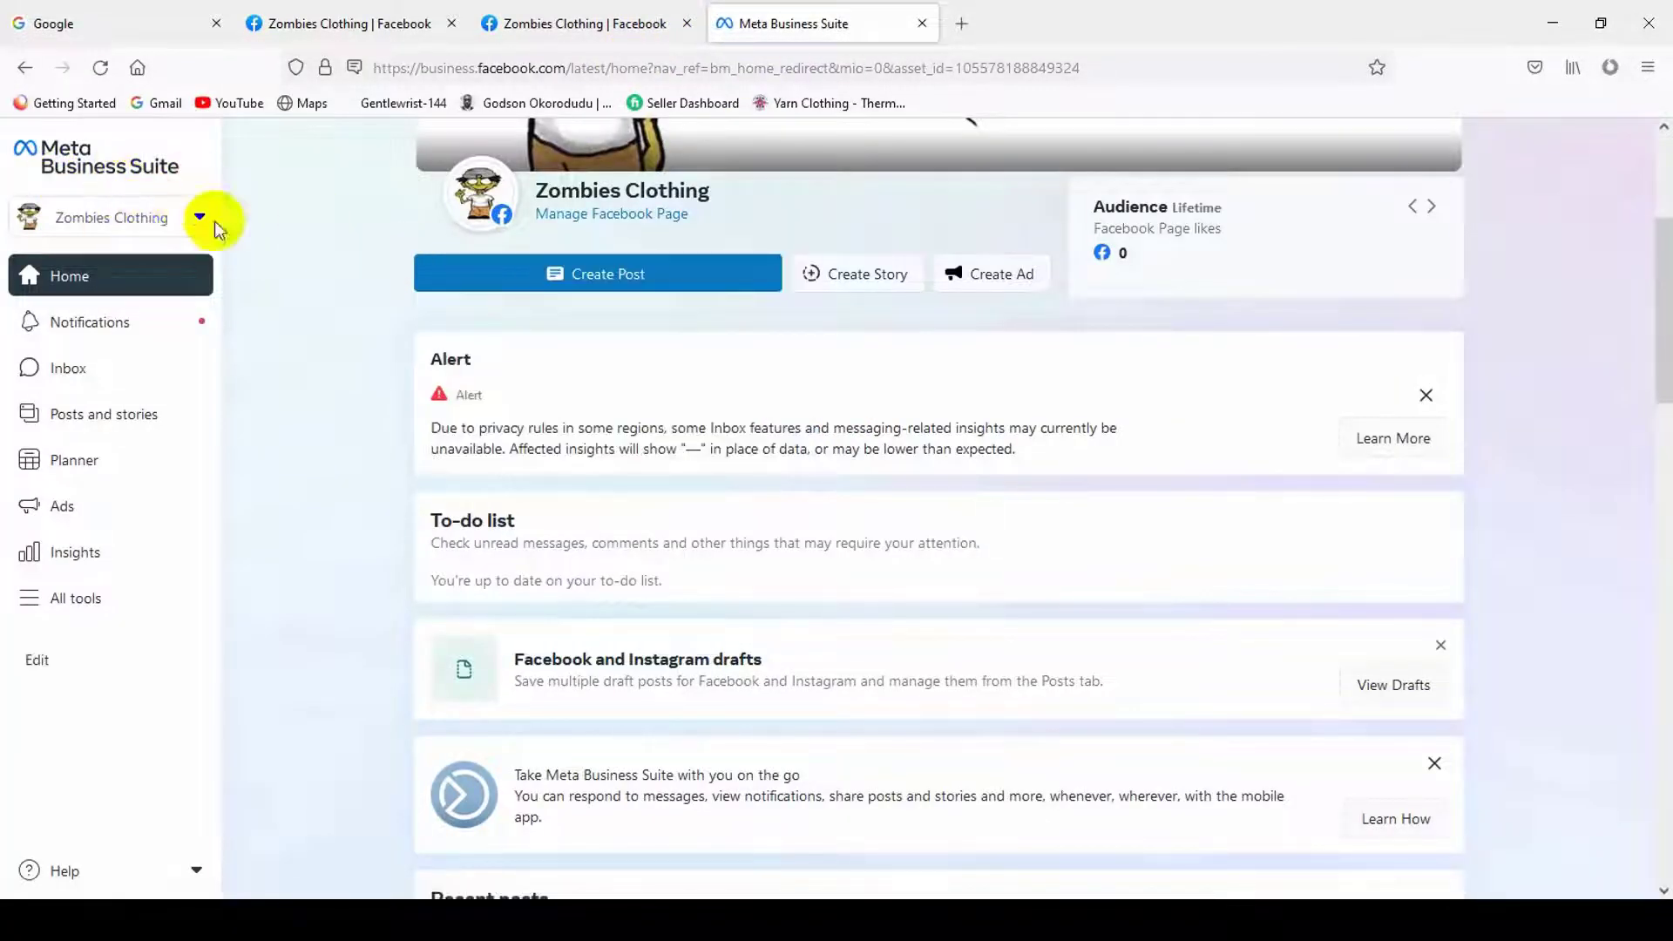
pyautogui.click(162, 229)
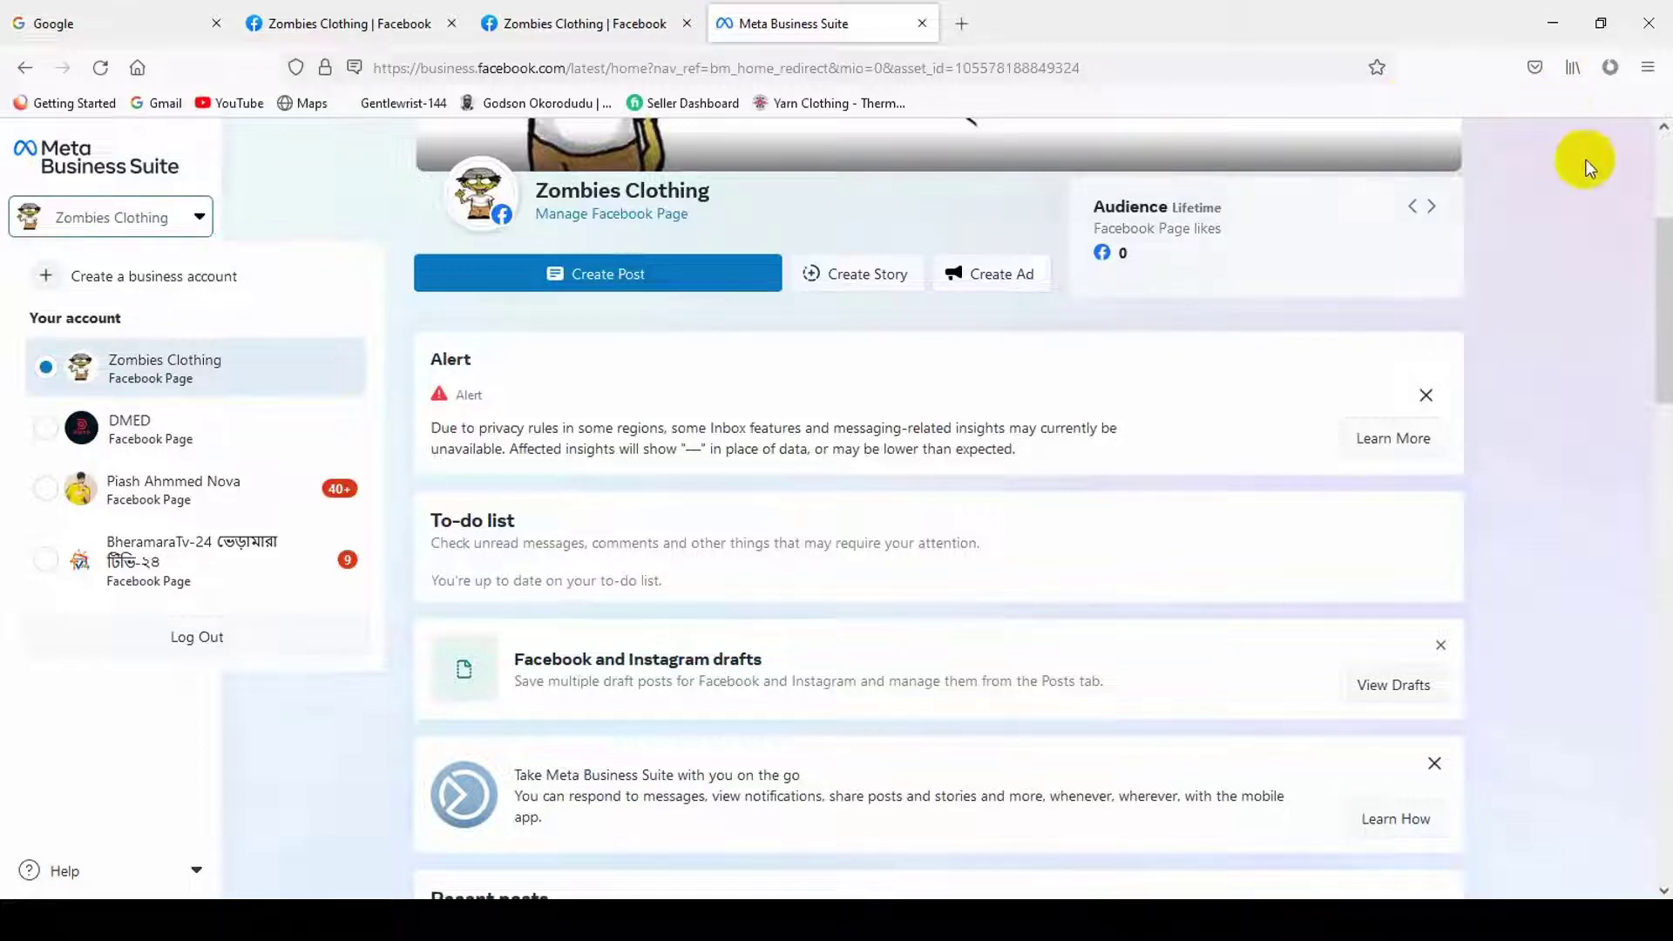
pyautogui.click(1647, 68)
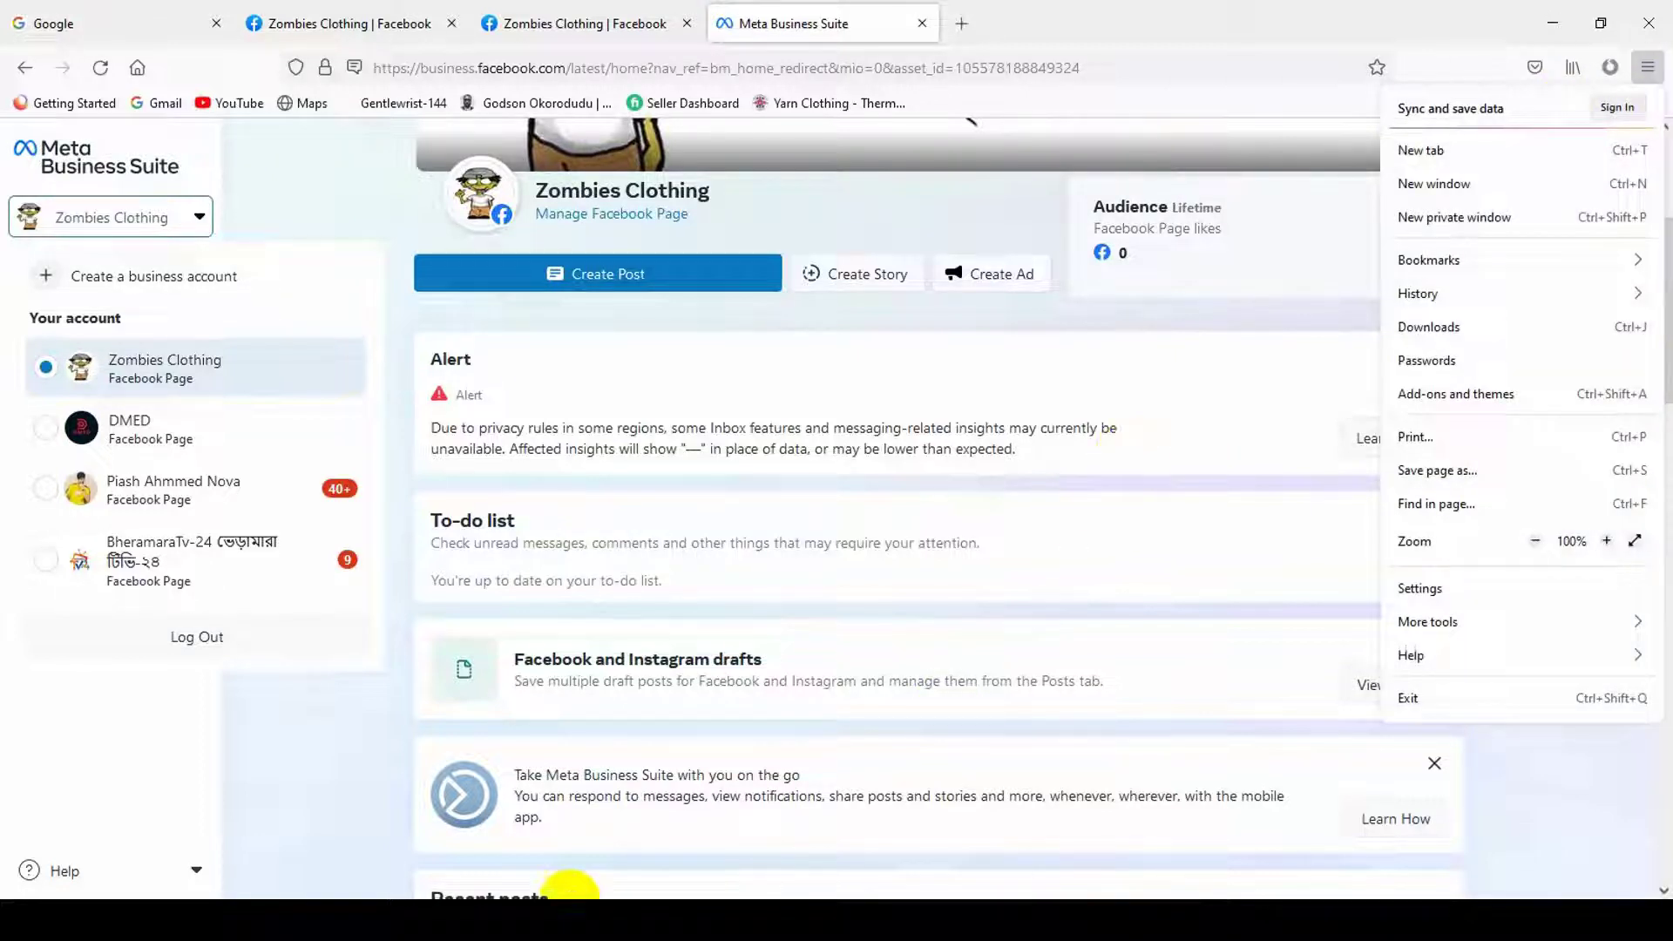
pyautogui.click(396, 714)
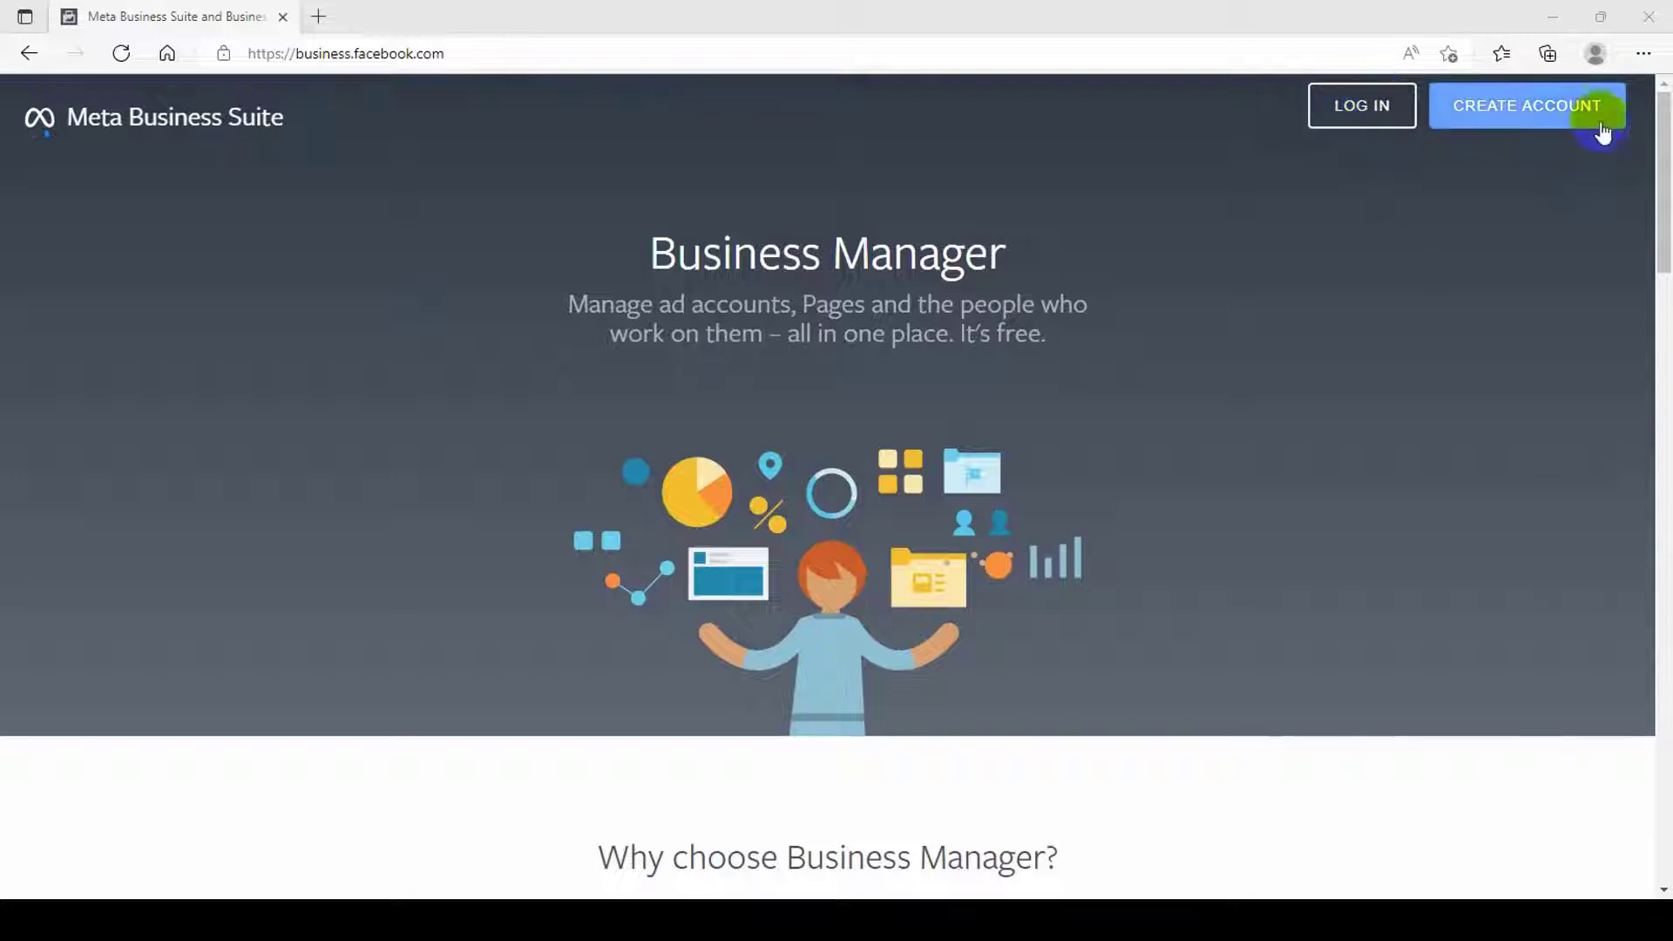
# - Try Create Account and sign-in on business.facebook.com in Edge, then close that Edge window
pyautogui.click(1555, 120)
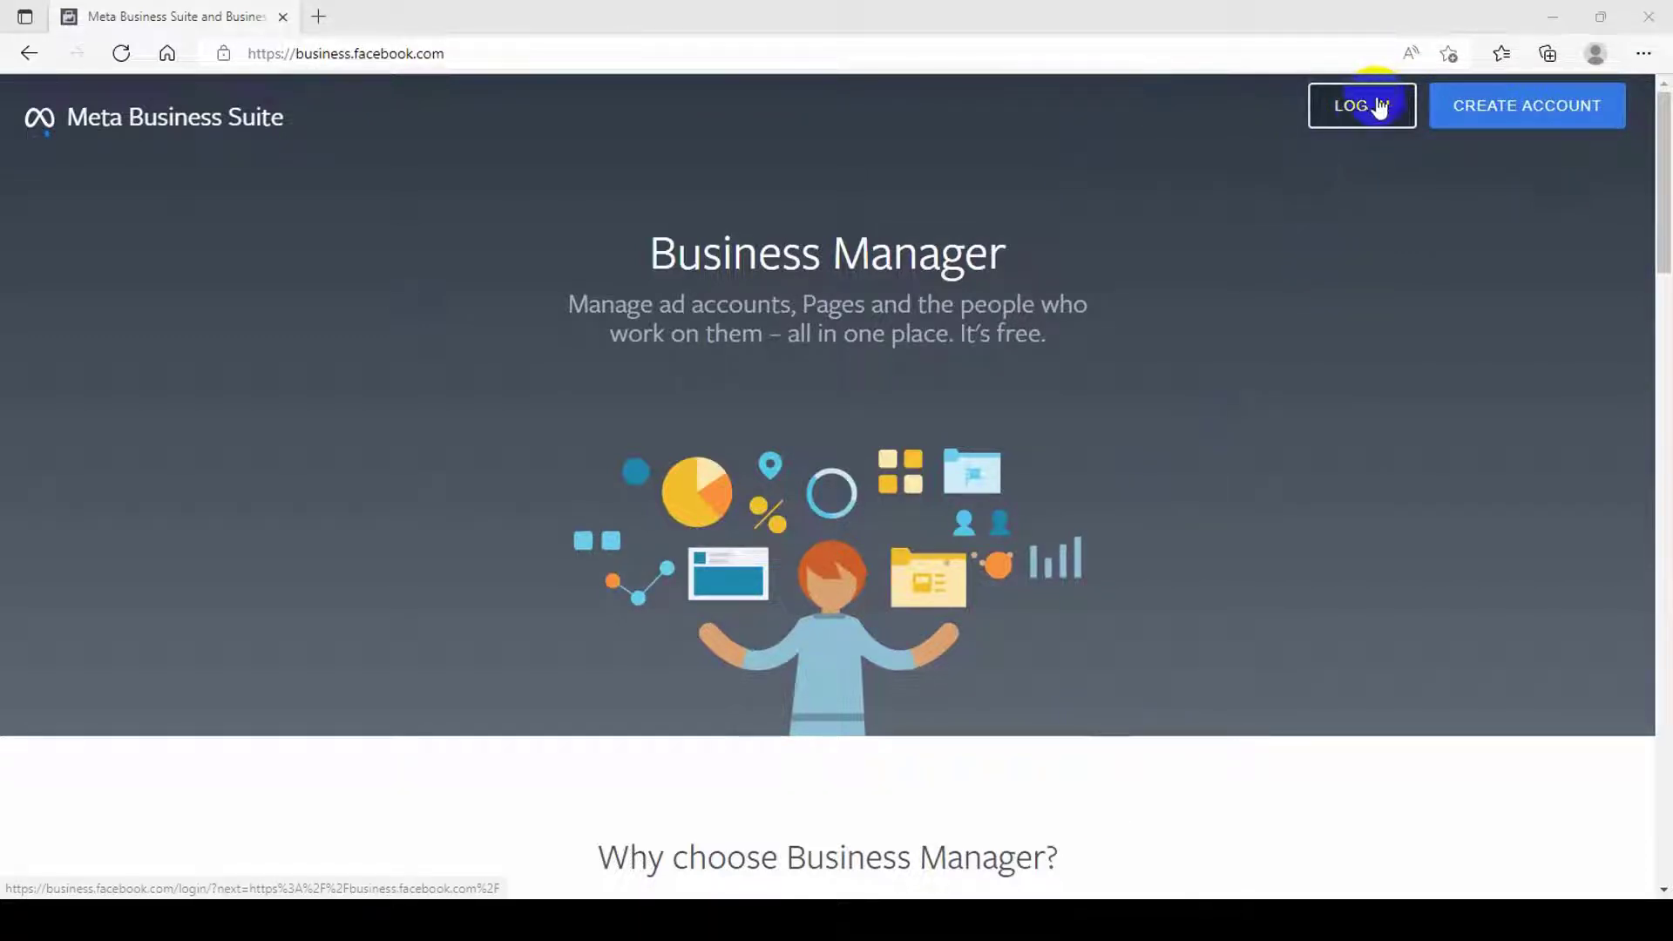
pyautogui.click(1351, 106)
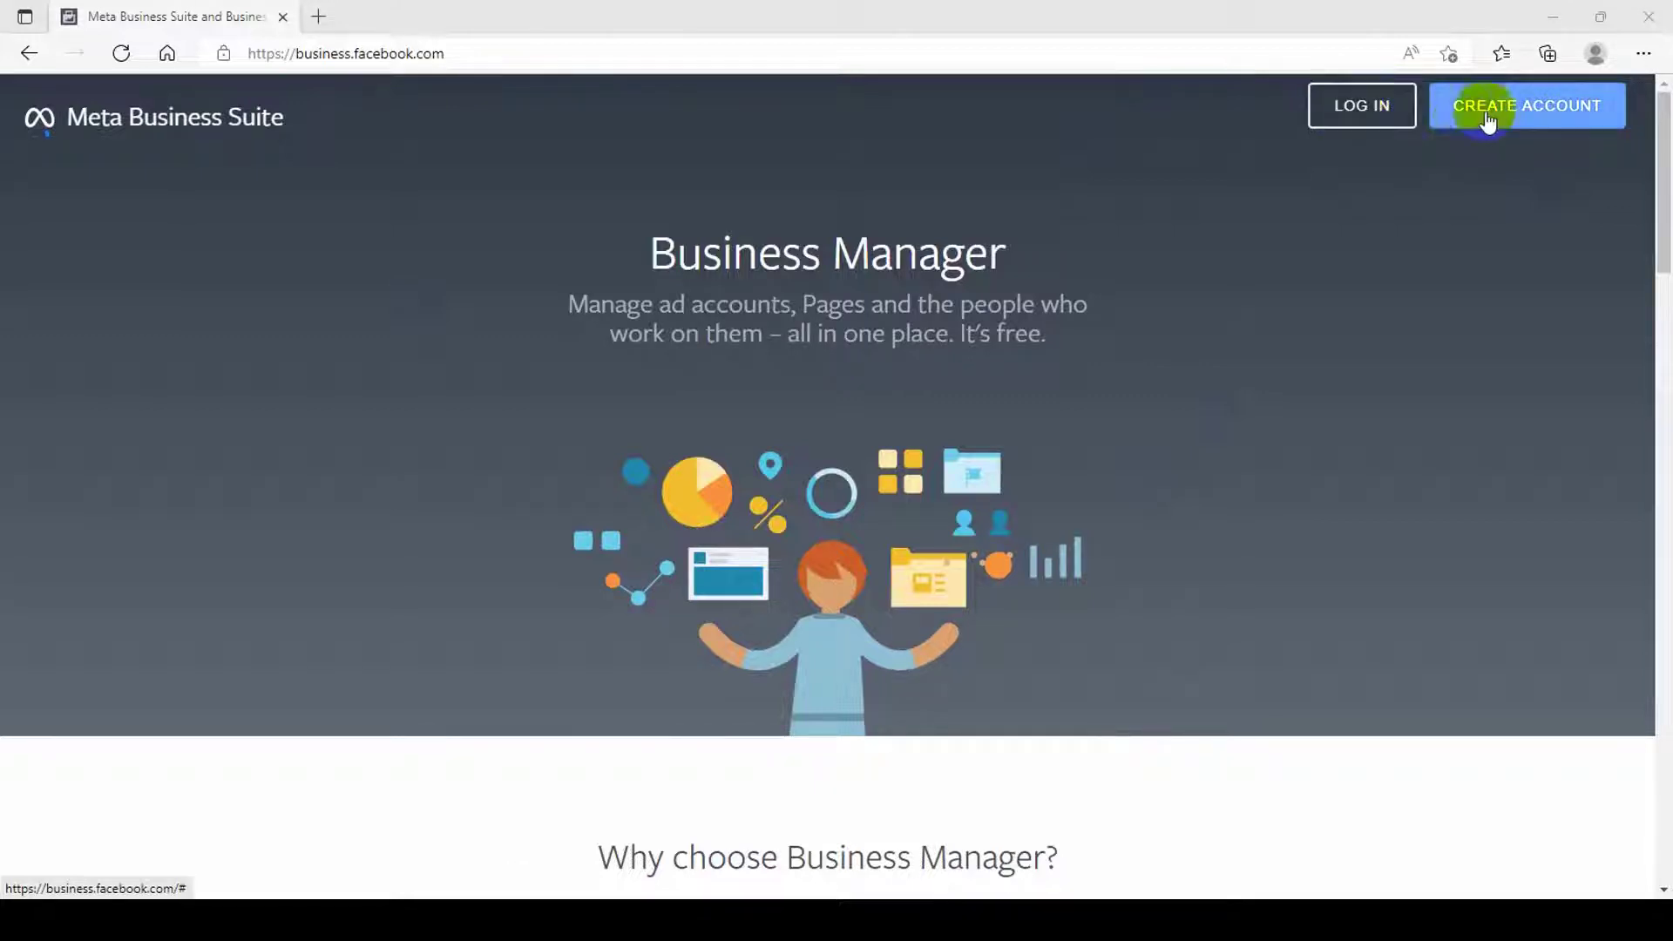
pyautogui.click(1523, 113)
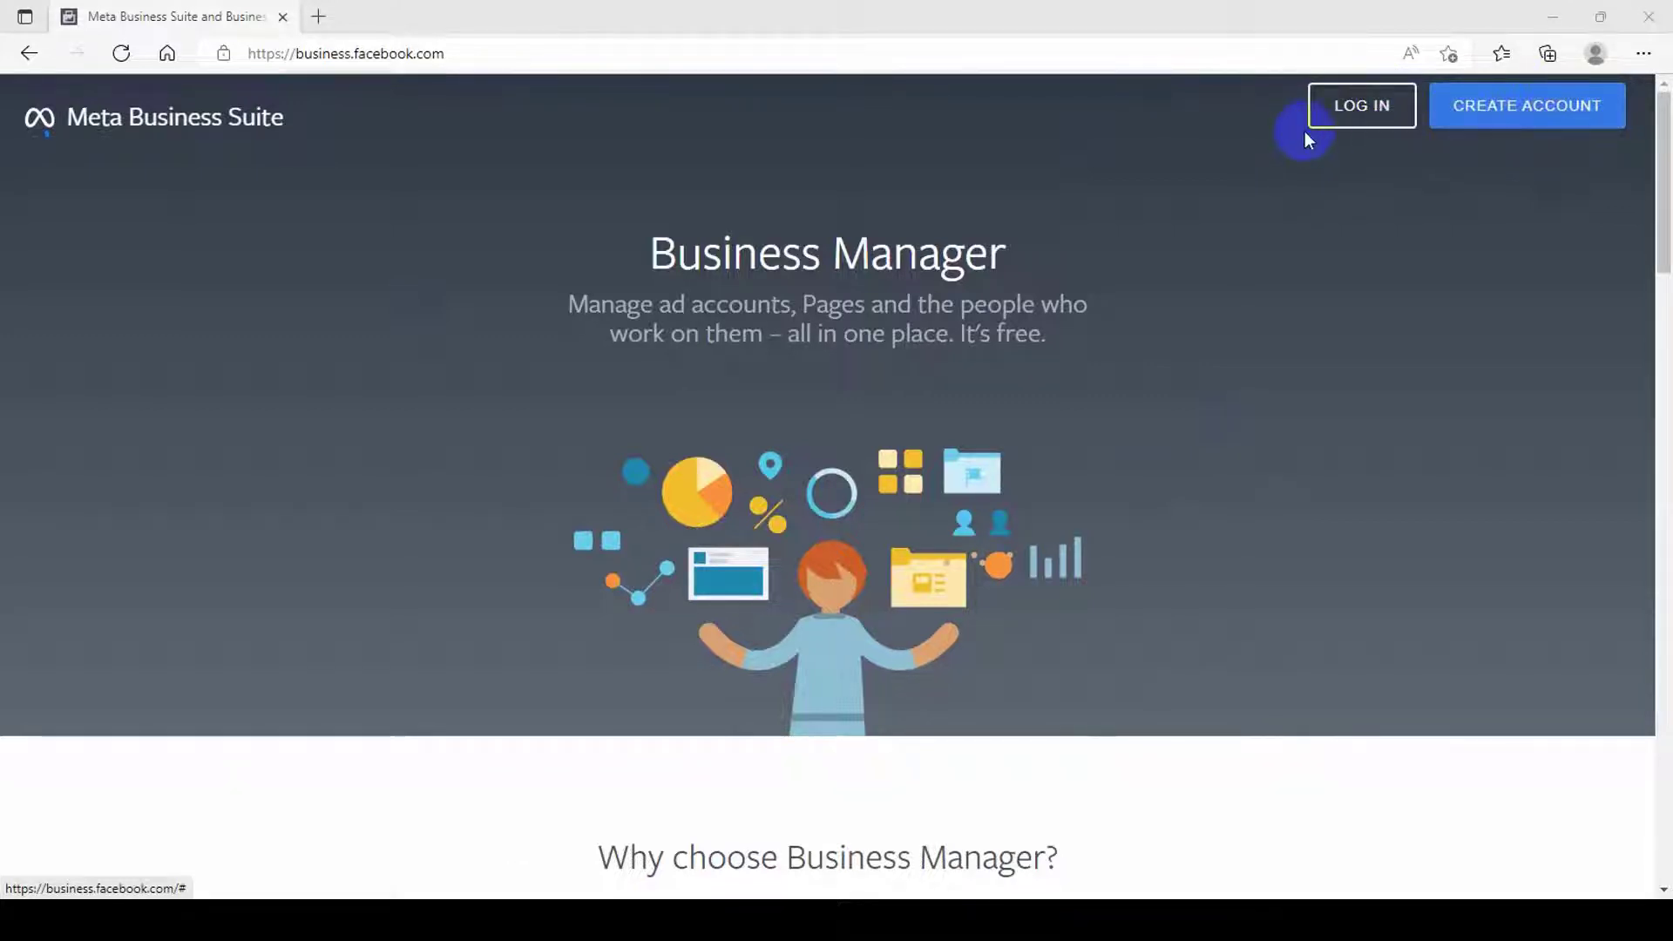
pyautogui.click(1530, 117)
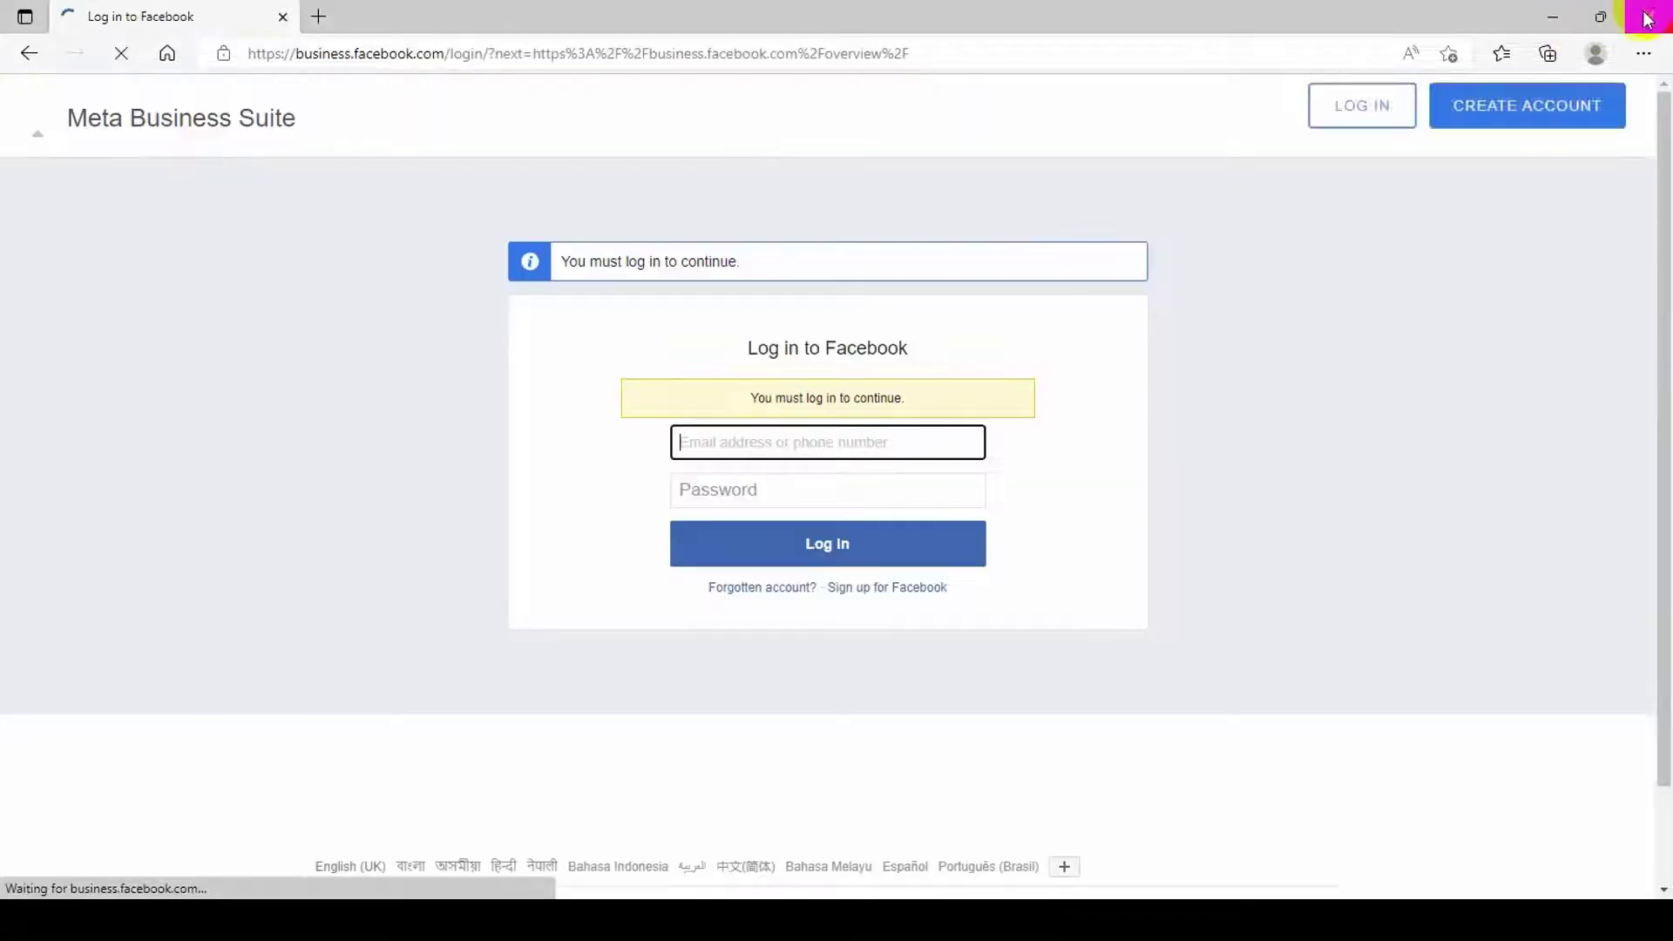
pyautogui.click(1646, 15)
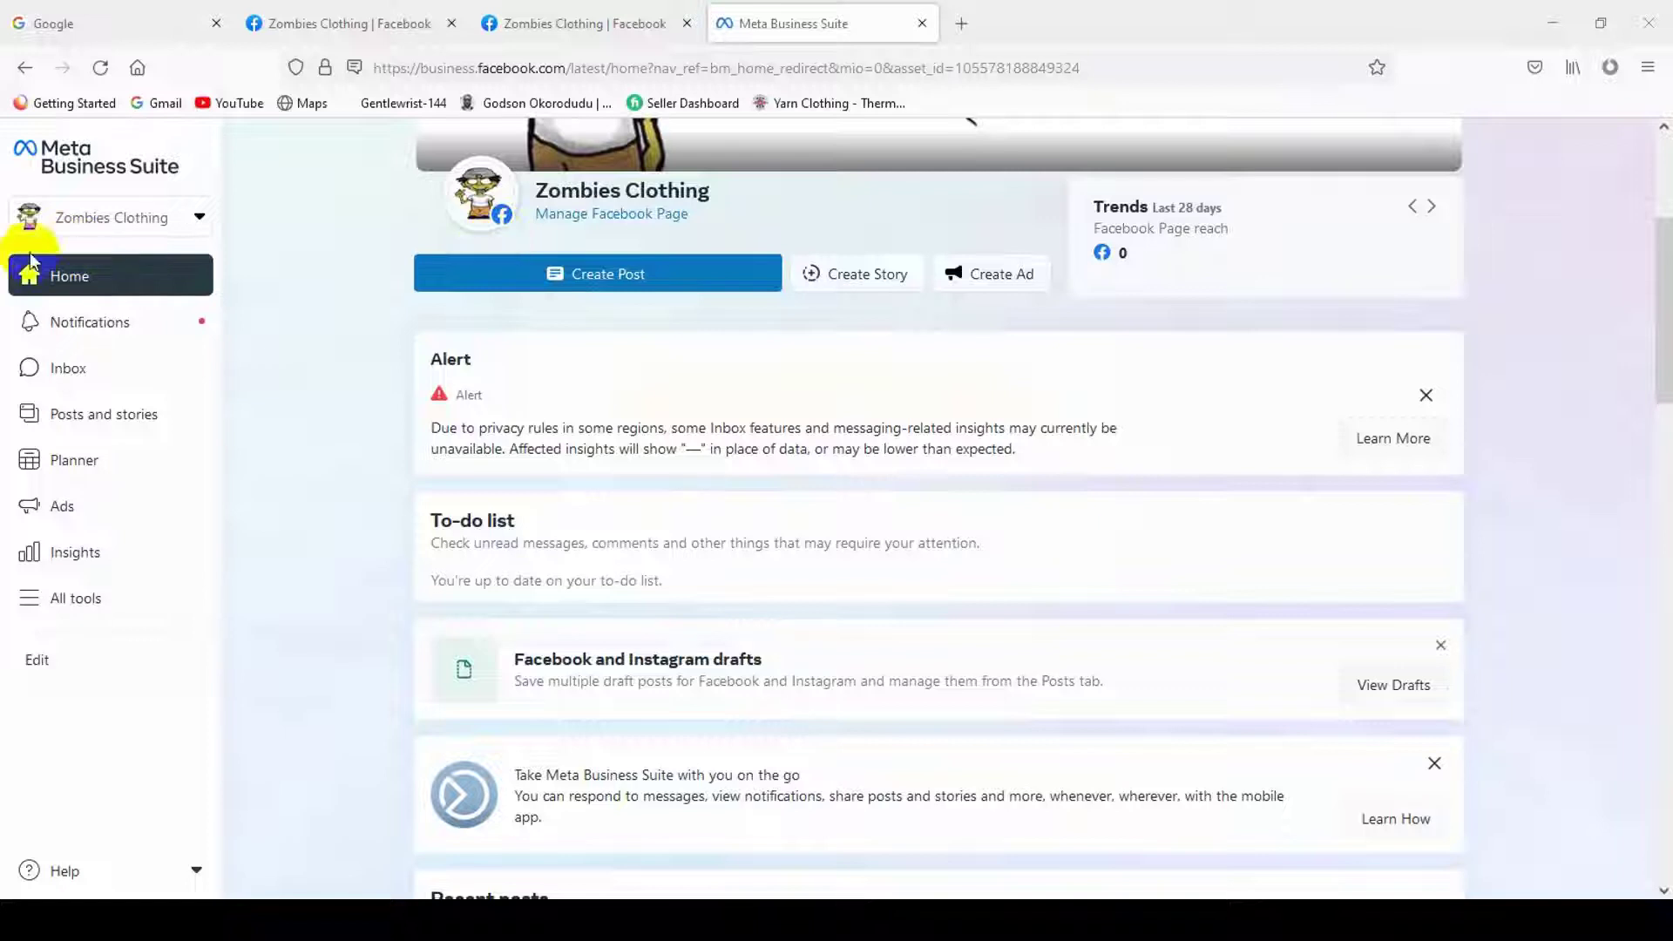
# - Start creating a new business account from the account switcher
pyautogui.click(152, 218)
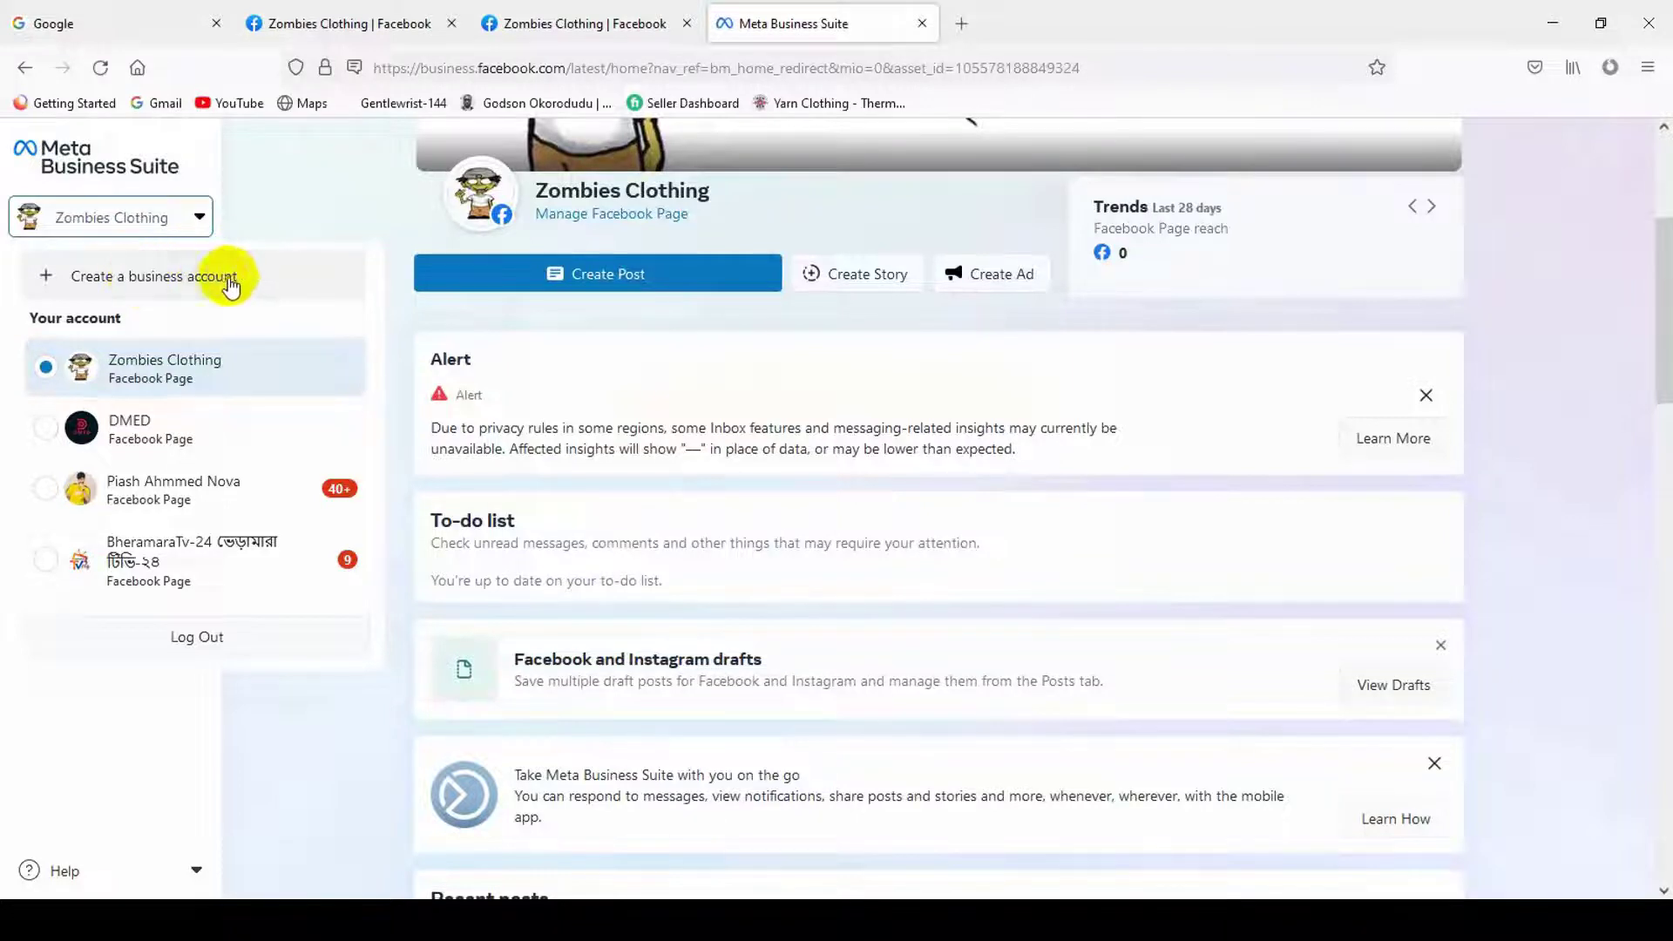
pyautogui.click(231, 275)
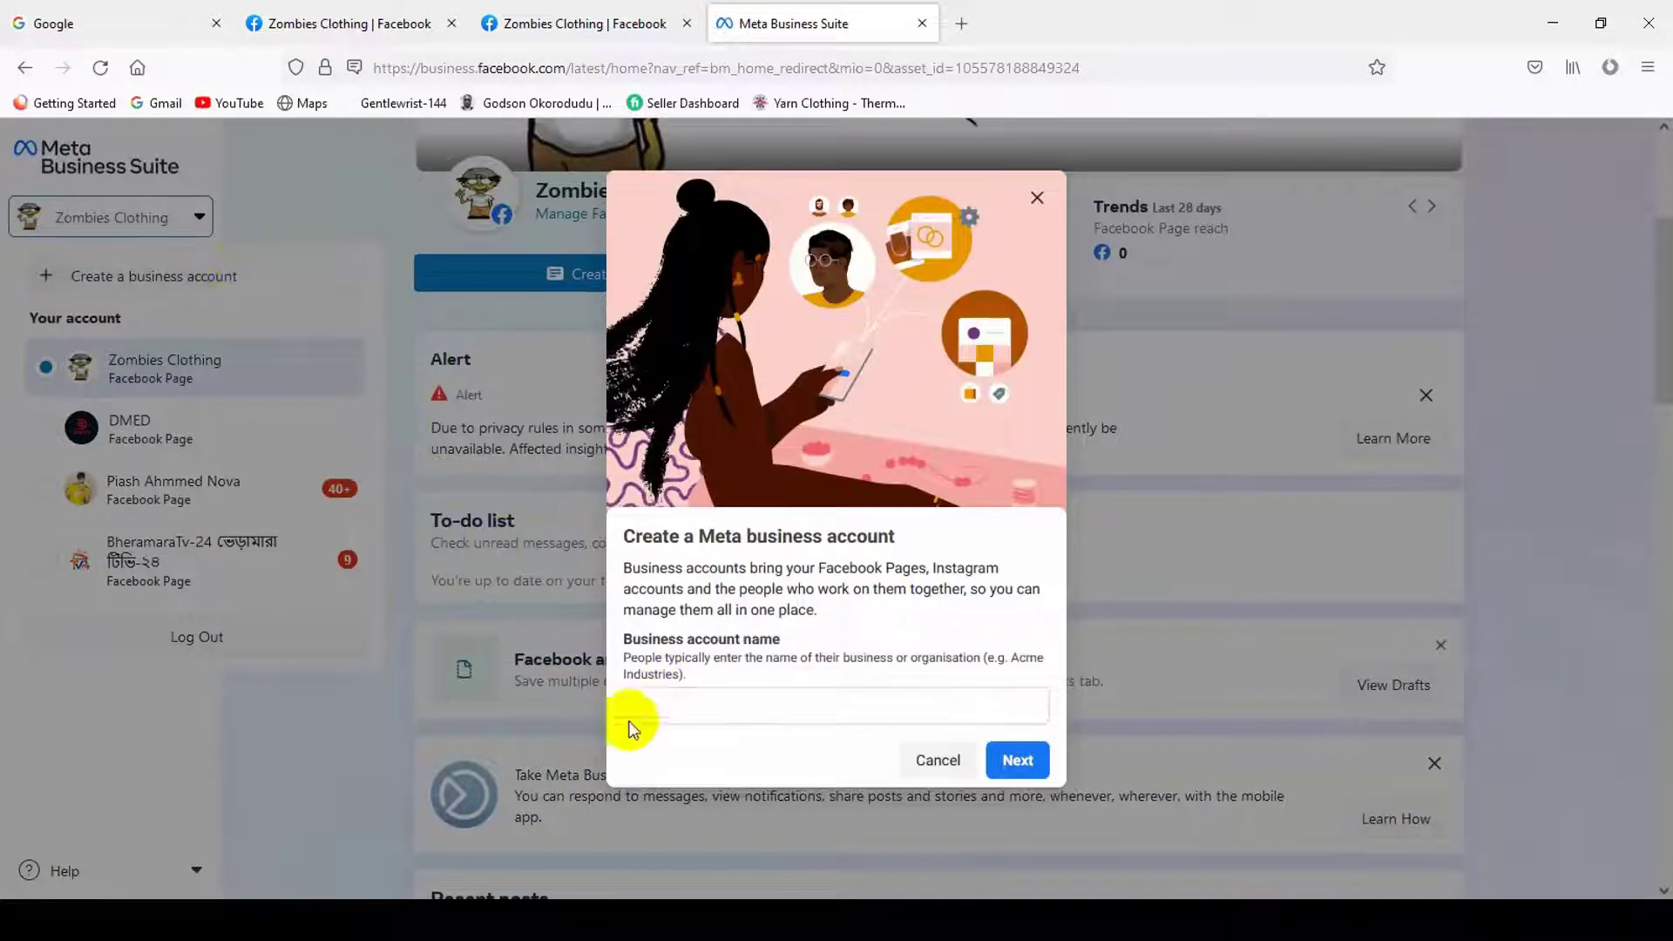
pyautogui.click(723, 707)
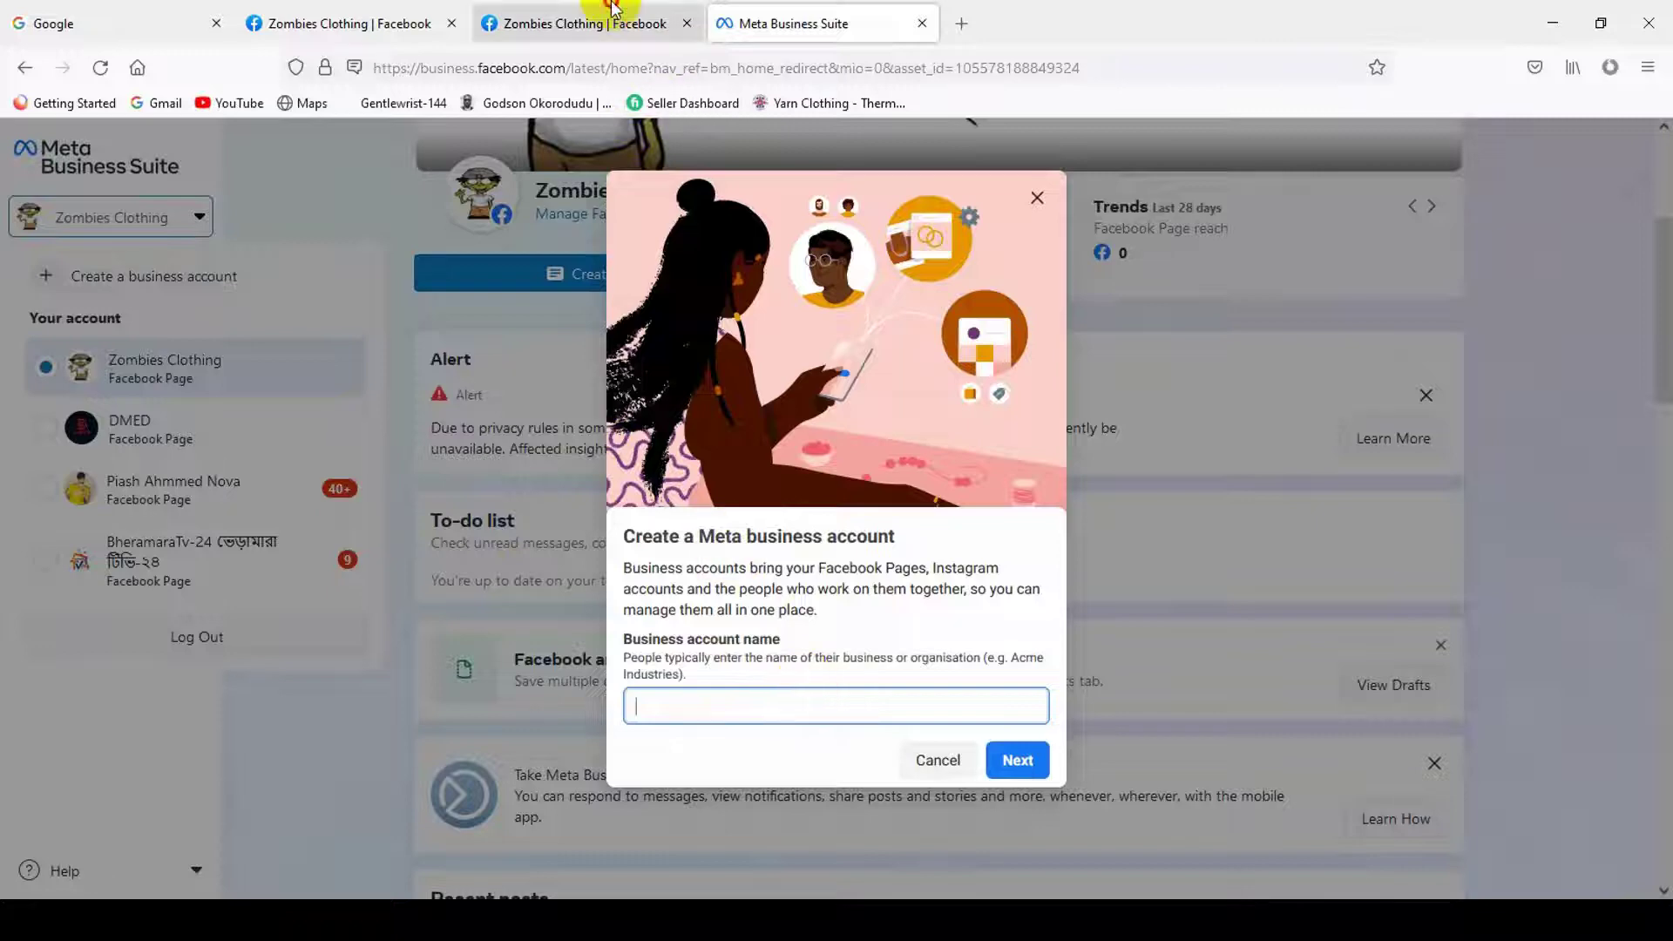
# - Copy the Page title and paste 'Zombies Clothing' as the business account name, then continue
pyautogui.click(418, 23)
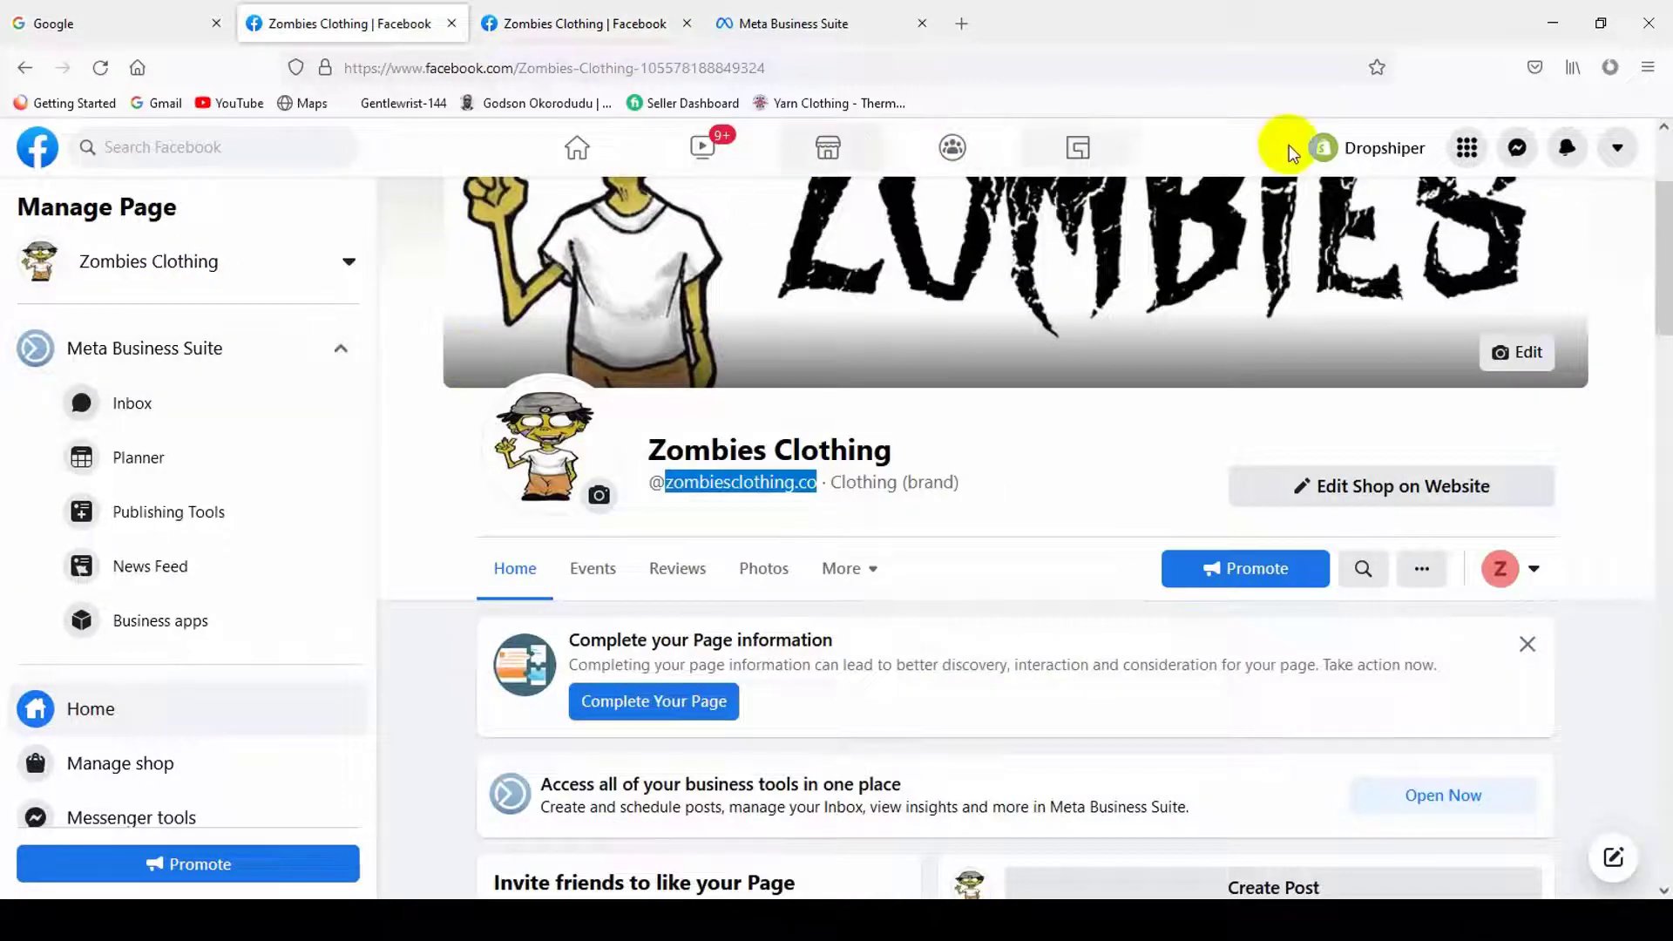
pyautogui.click(1348, 148)
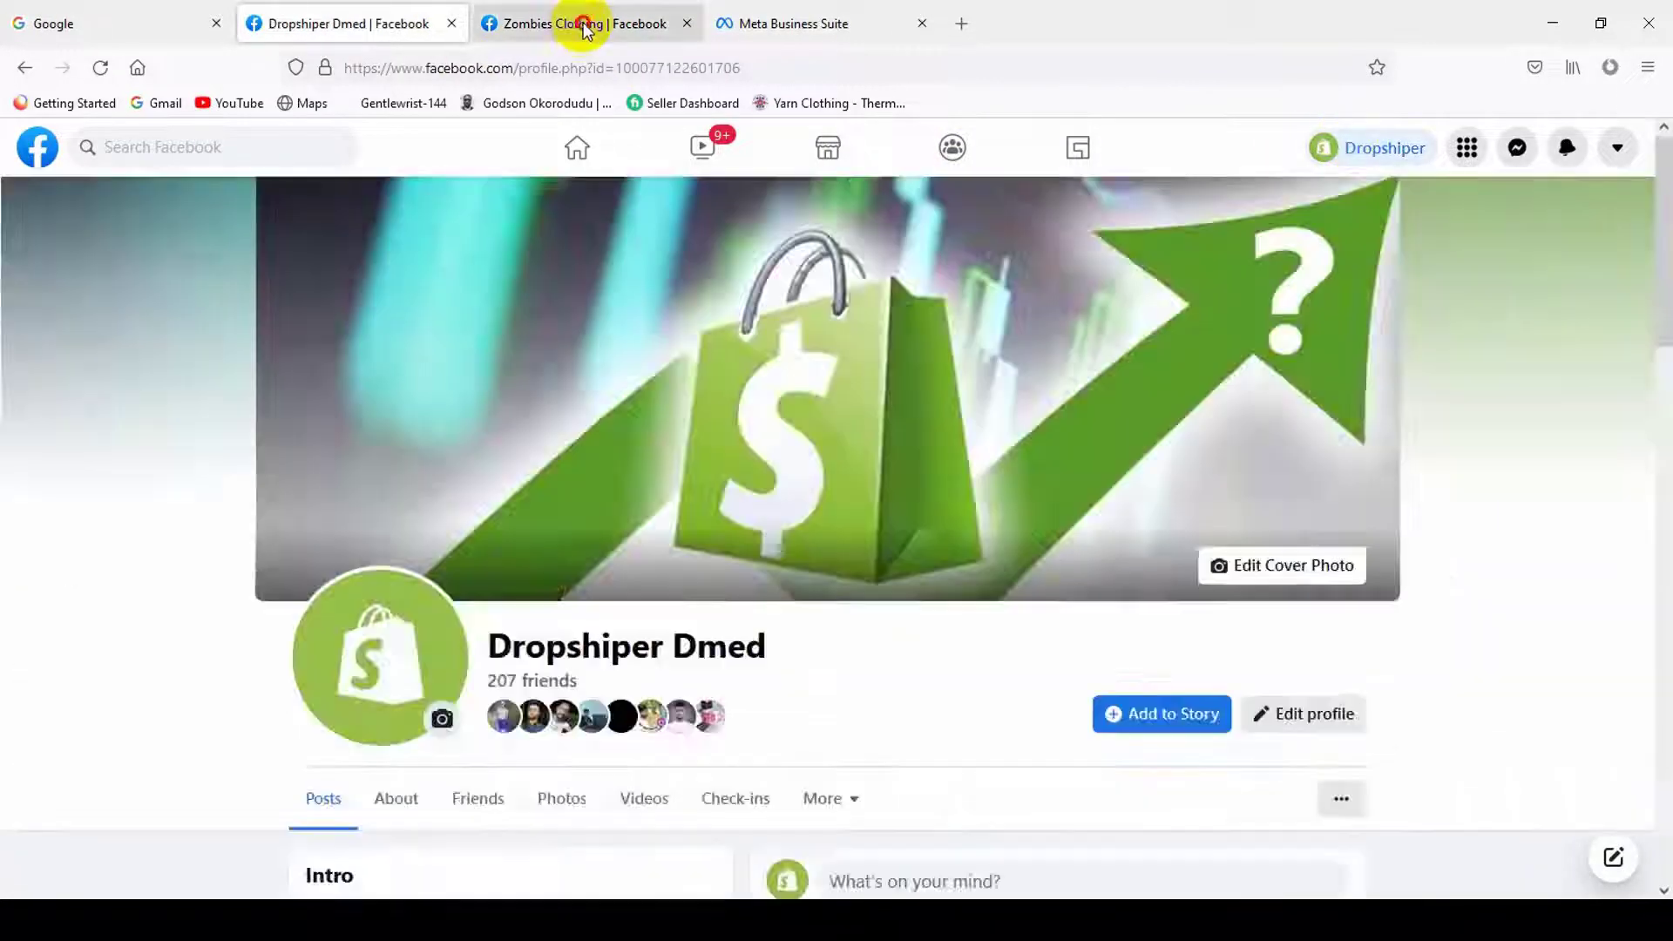
pyautogui.click(582, 23)
pyautogui.tripleClick(749, 449)
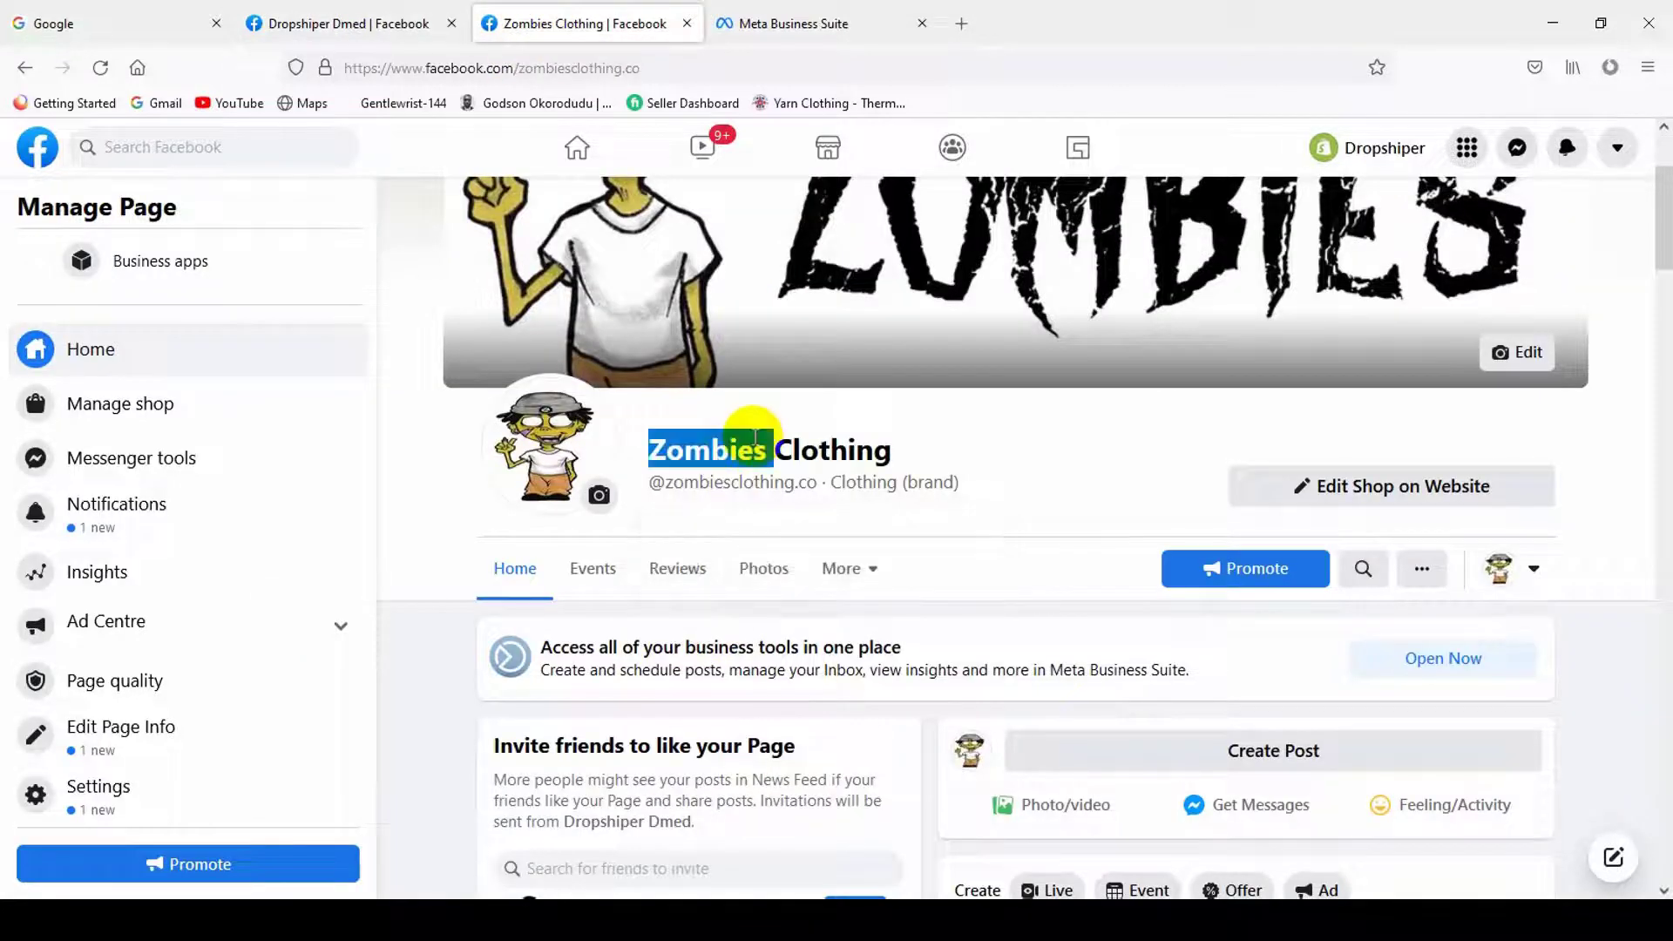
pyautogui.rightClick(766, 447)
pyautogui.click(799, 491)
pyautogui.click(784, 23)
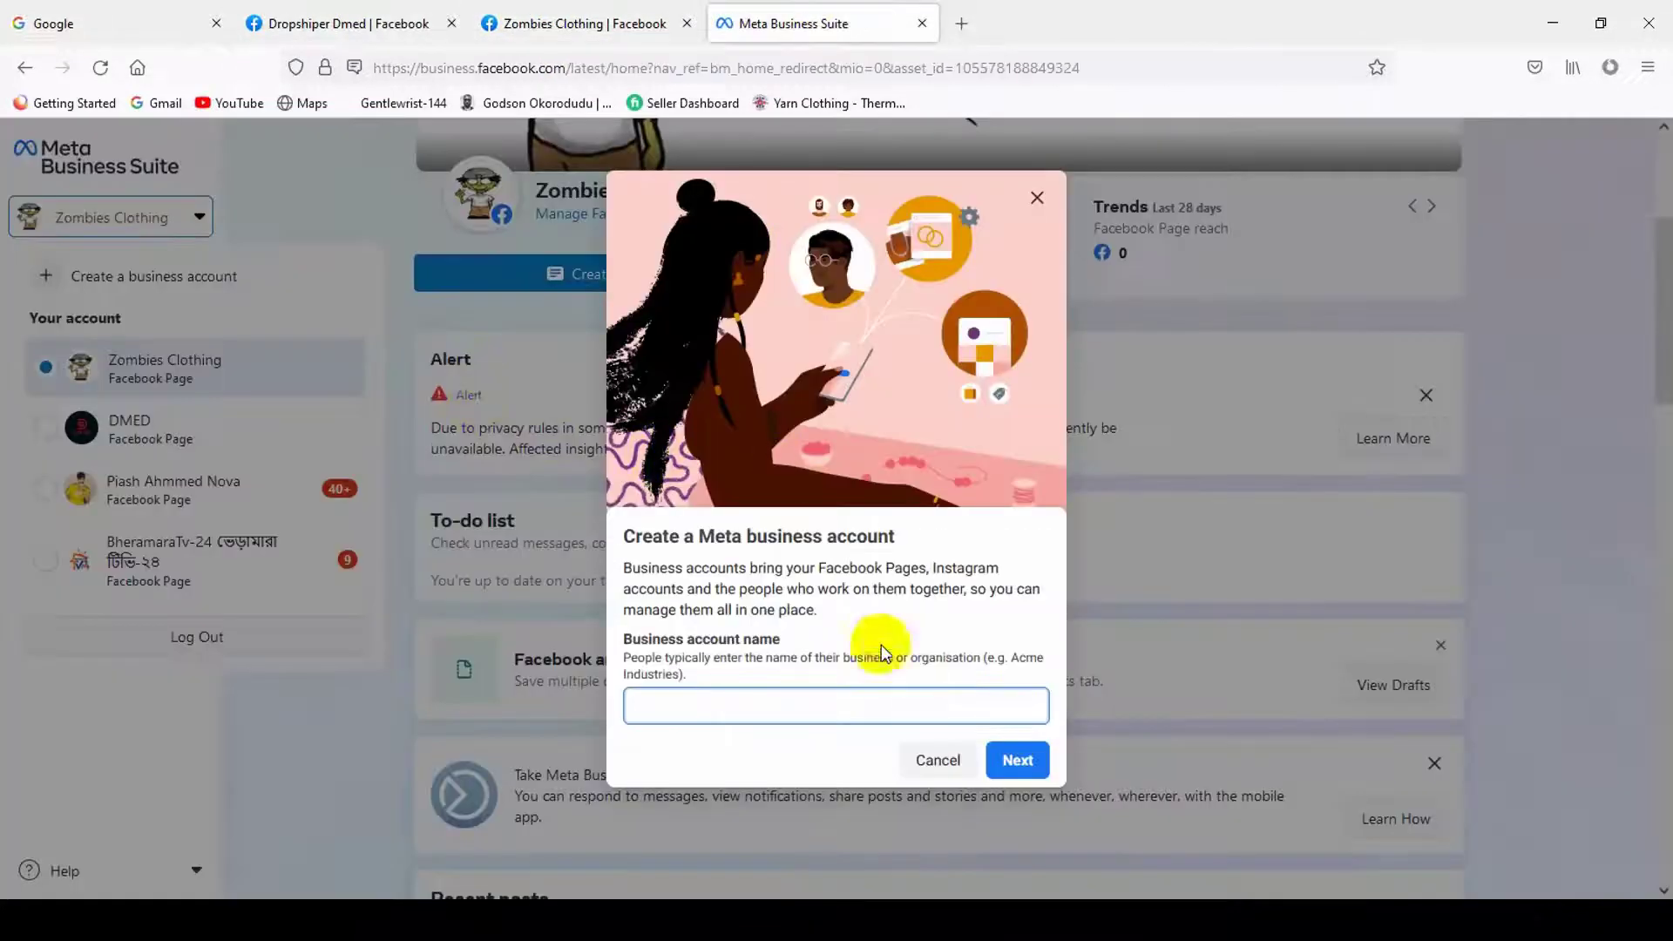
pyautogui.rightClick(824, 707)
pyautogui.click(873, 523)
pyautogui.click(1016, 759)
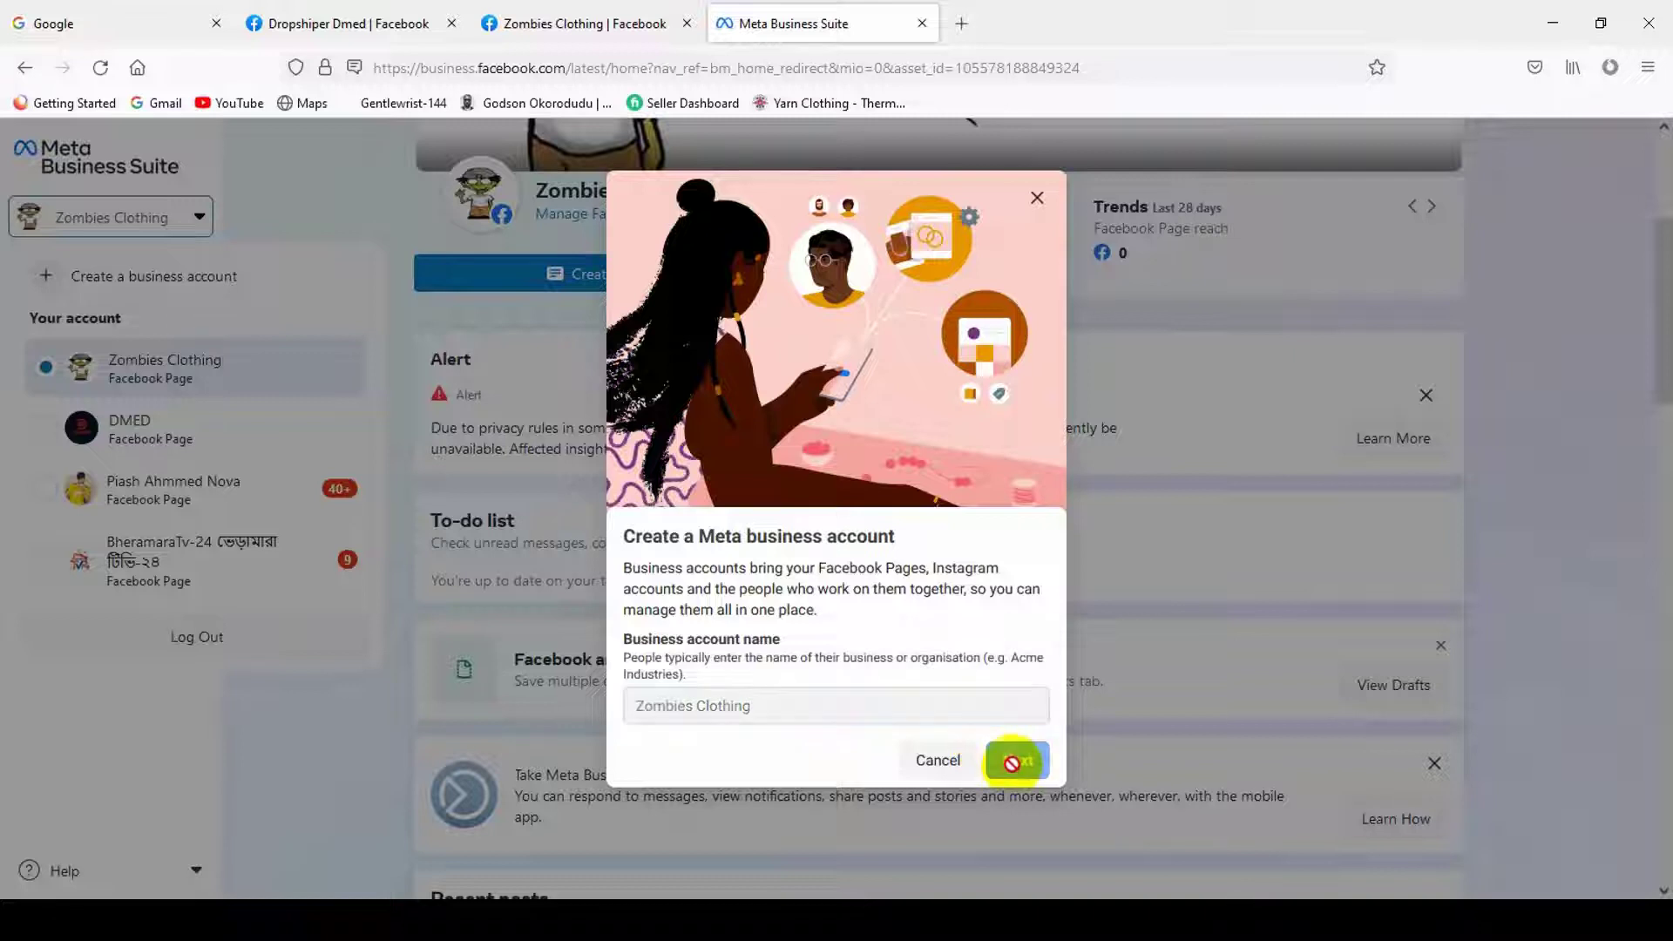
pyautogui.click(640, 396)
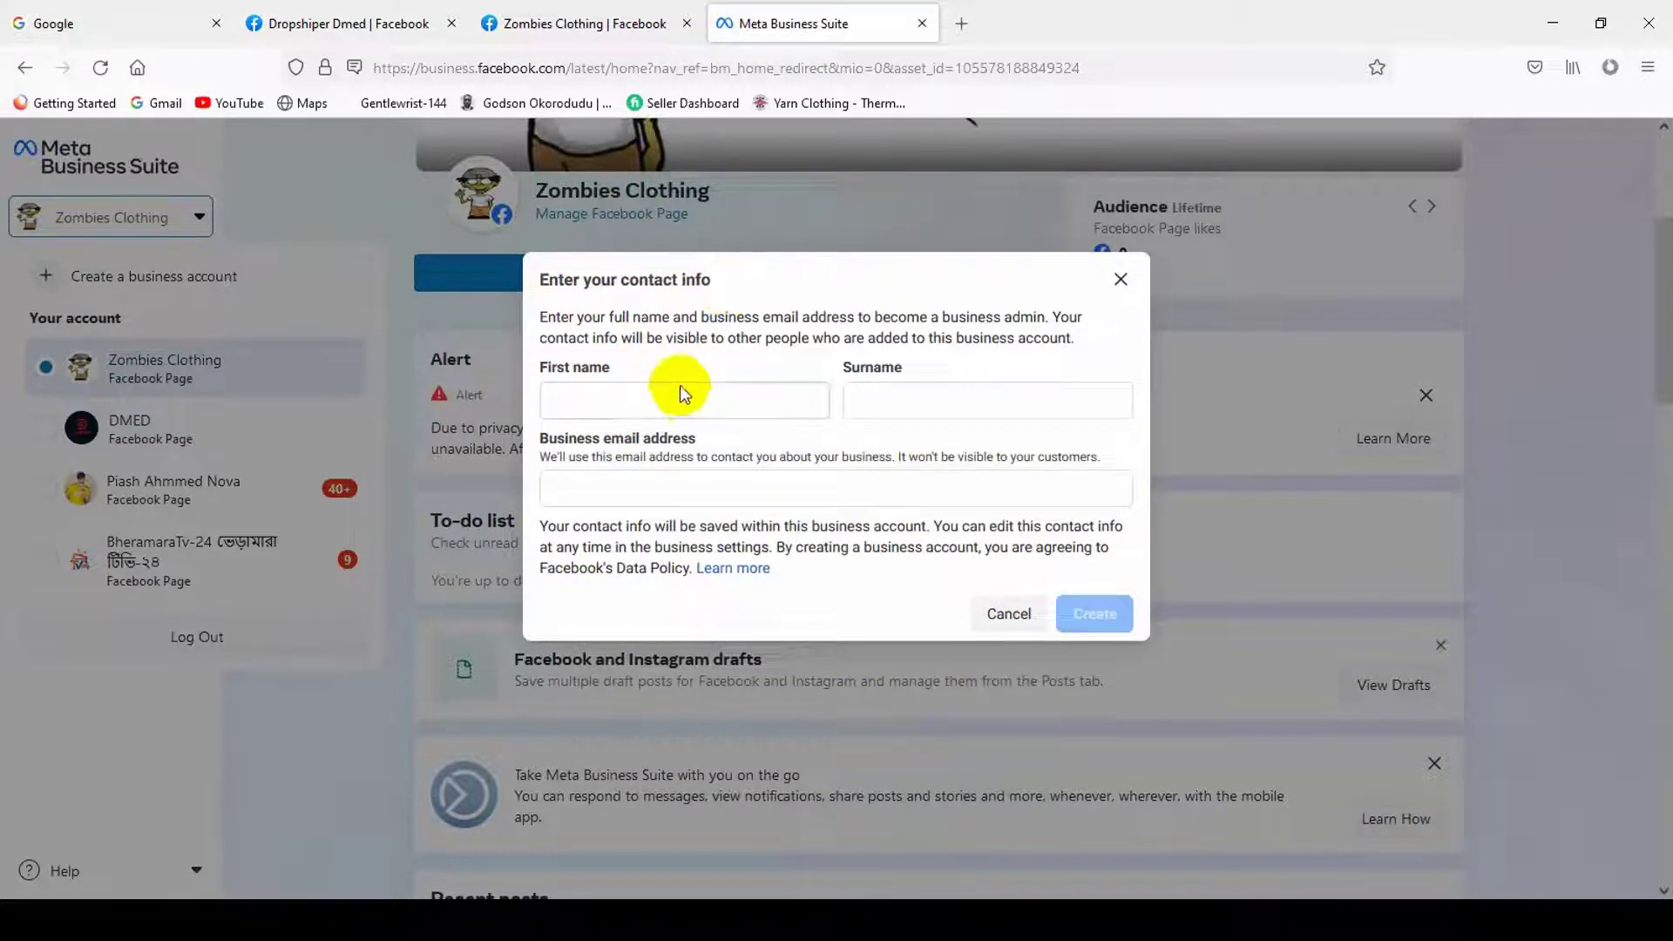
# - Fill First name and Surname with the admin's name copied from their profile
pyautogui.click(300, 19)
pyautogui.tripleClick(542, 642)
pyautogui.rightClick(545, 643)
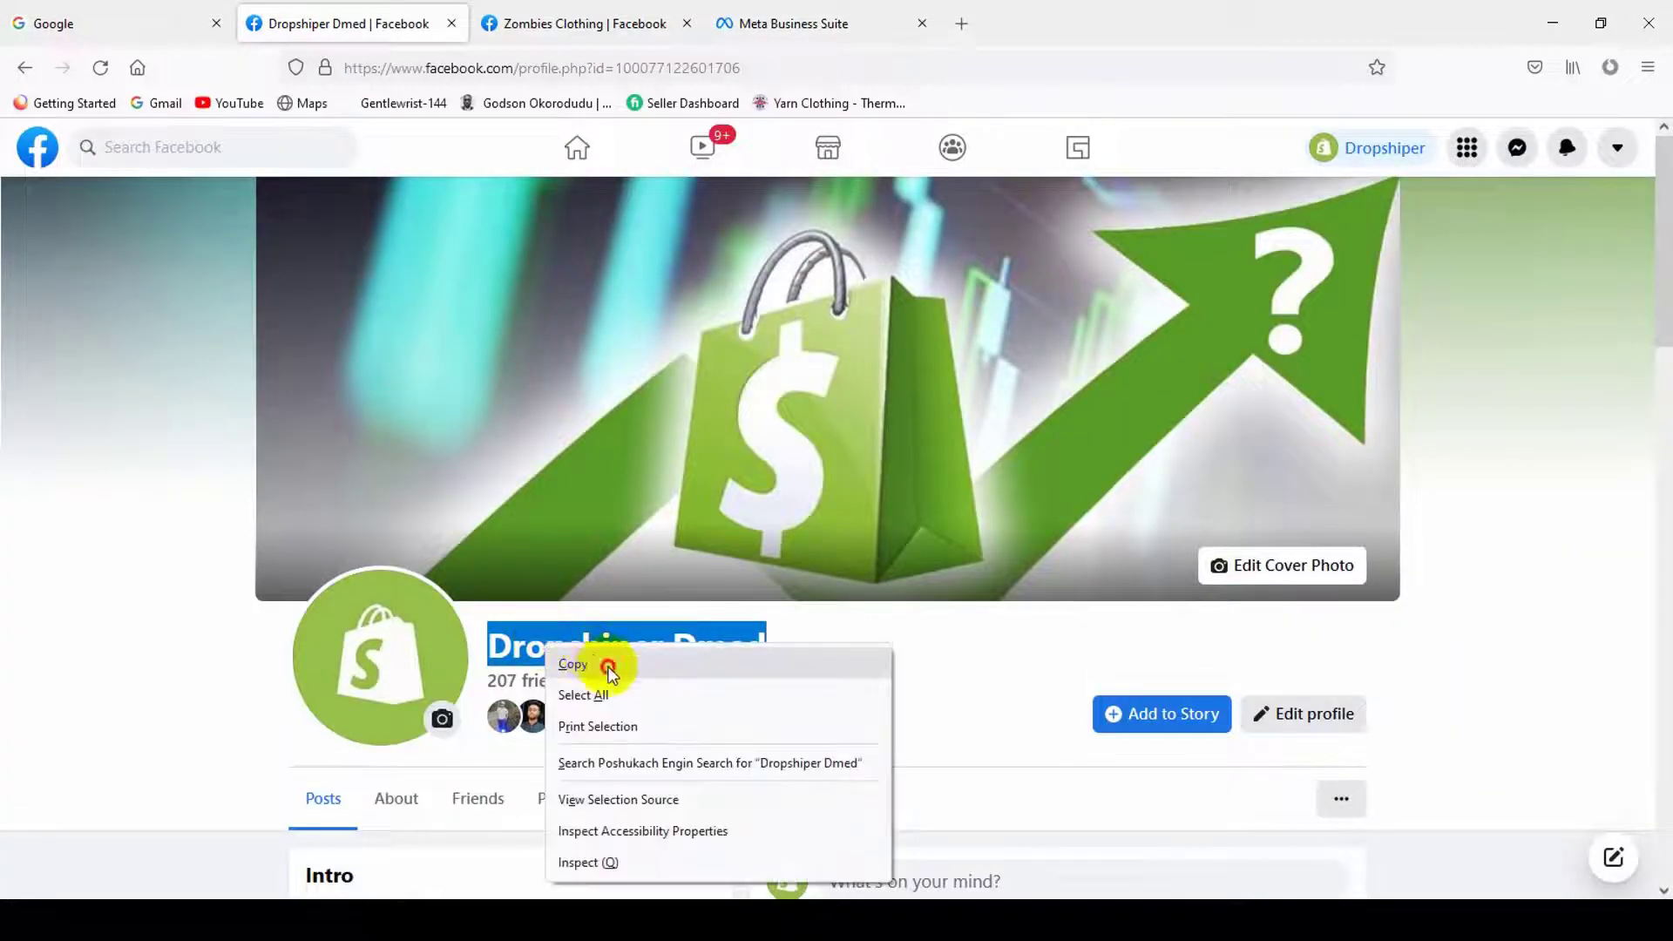
pyautogui.click(608, 664)
pyautogui.click(767, 24)
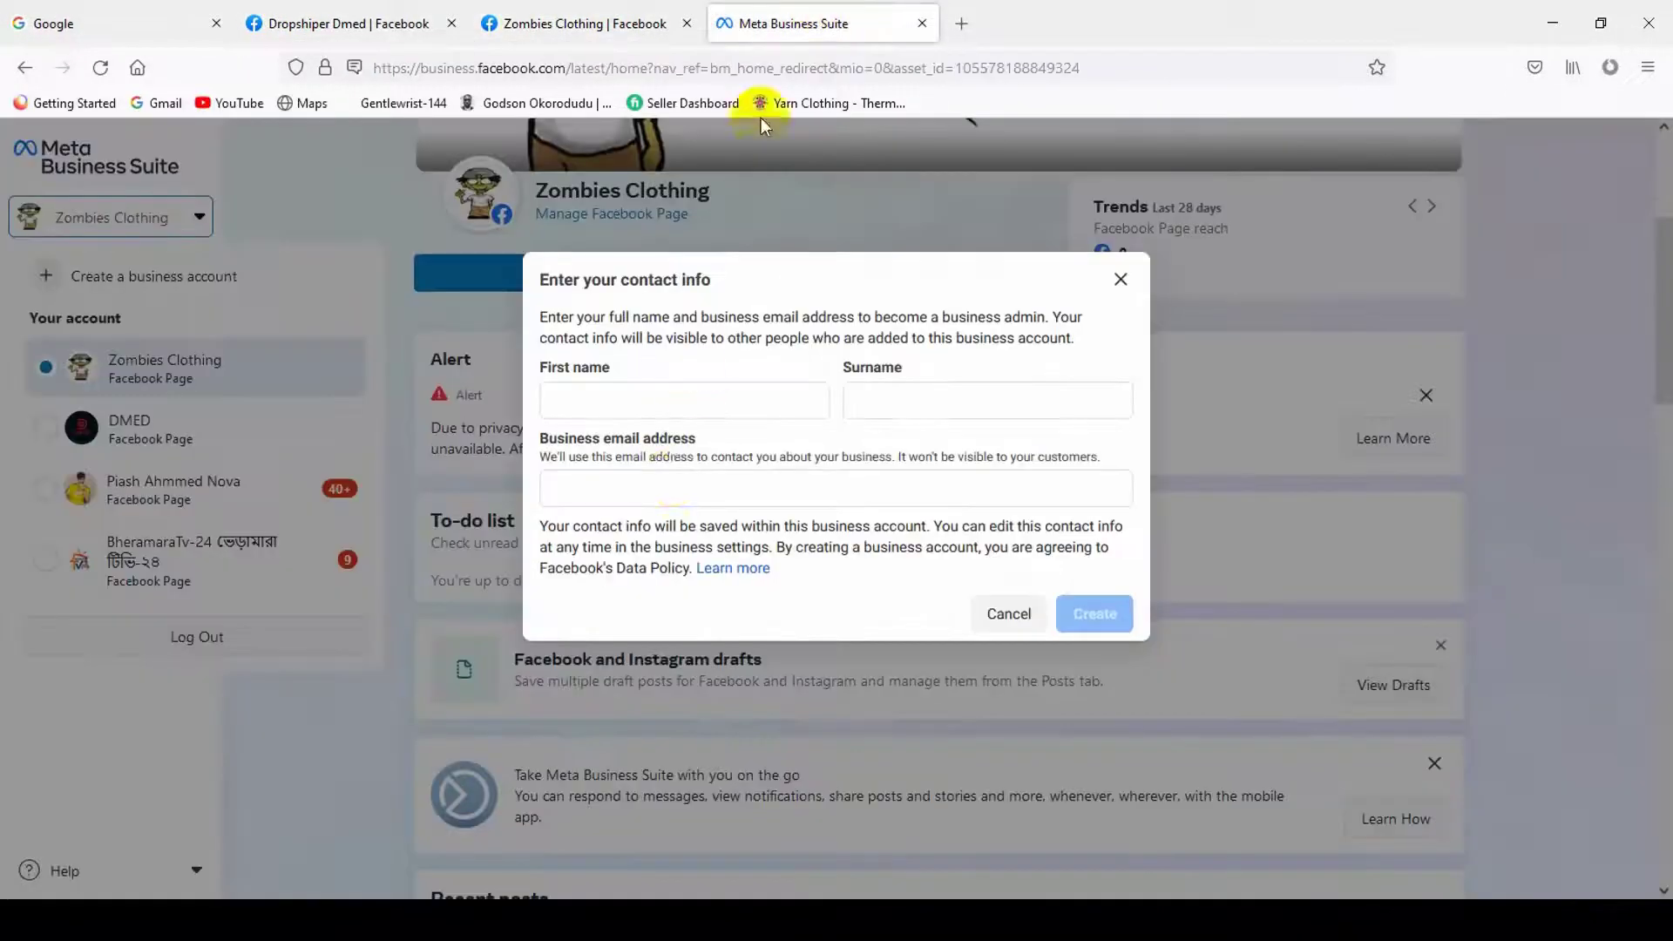
pyautogui.click(640, 399)
pyautogui.hotkey('ctrl', 'v')
pyautogui.doubleClick(655, 402)
pyautogui.hotkey('ctrl', 'x')
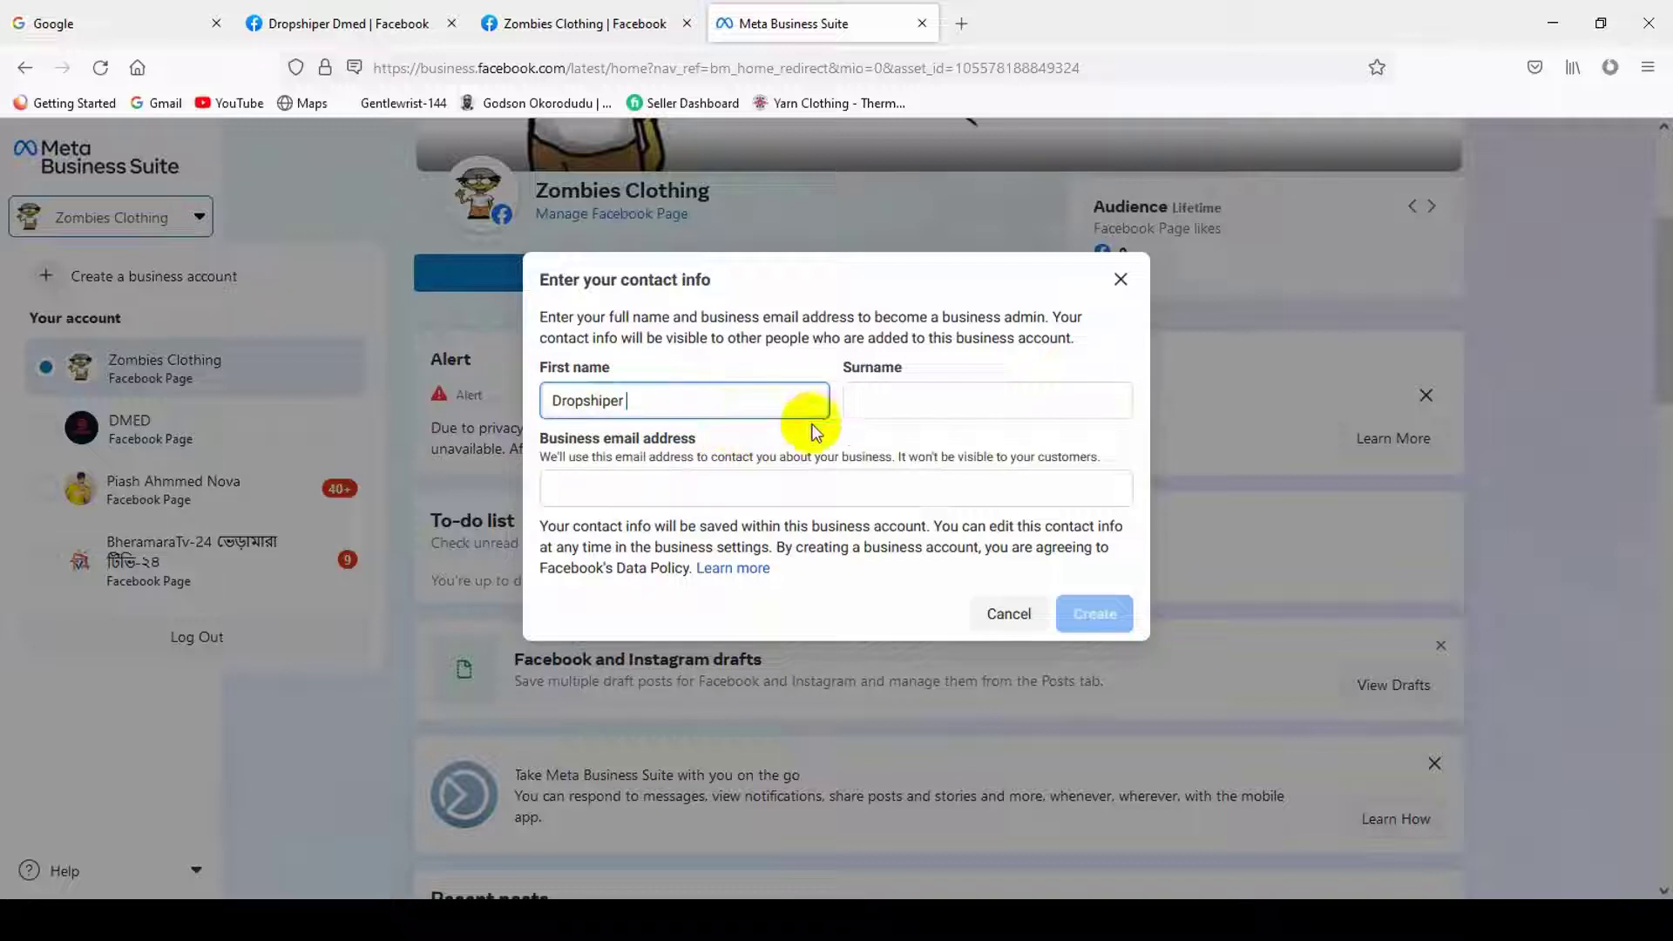
pyautogui.click(889, 402)
pyautogui.hotkey('ctrl', 'v')
pyautogui.click(670, 402)
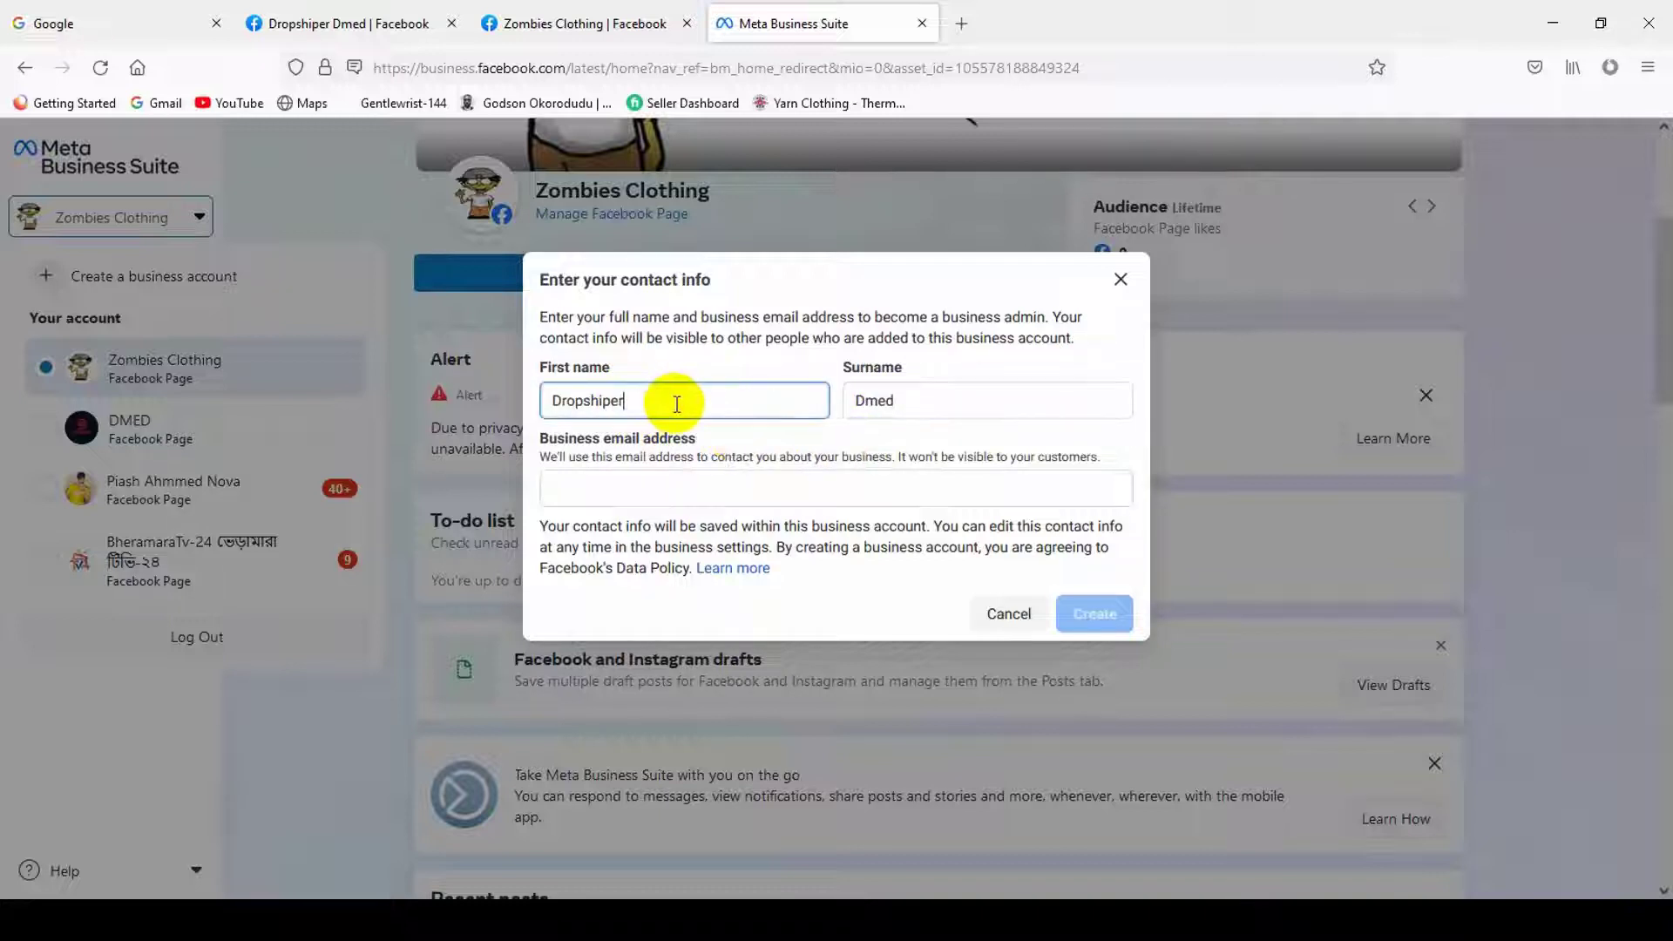
# - Paste the Page's business email into Business email address and create the account
pyautogui.click(642, 486)
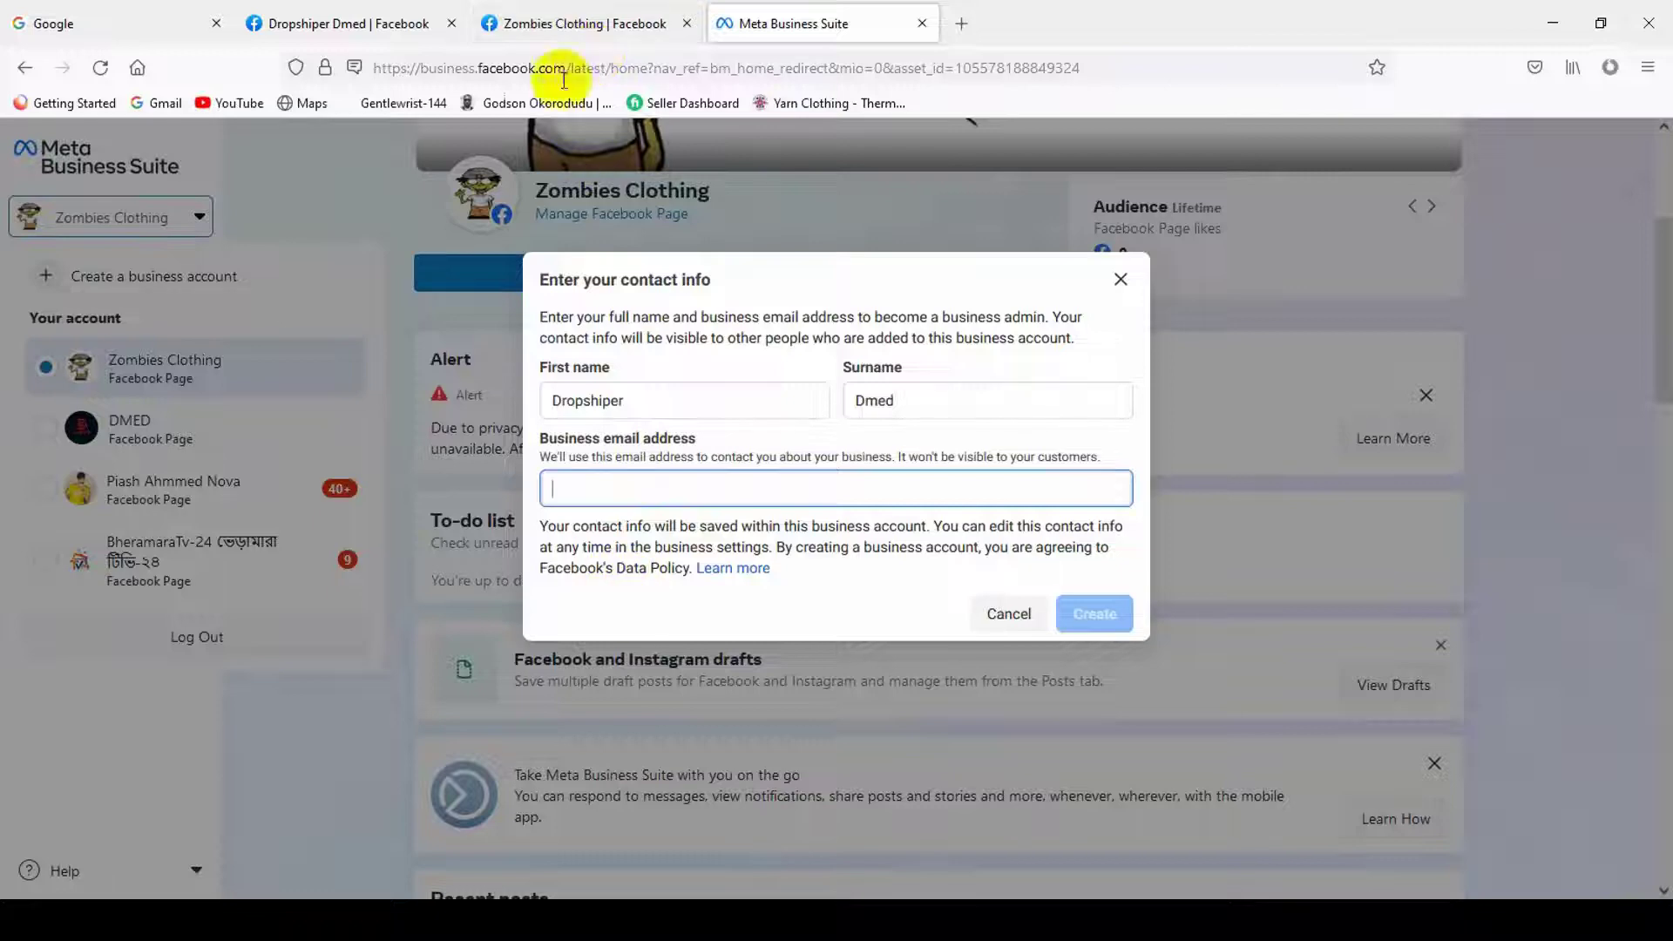
pyautogui.click(575, 26)
pyautogui.scroll(-5, 654, 636)
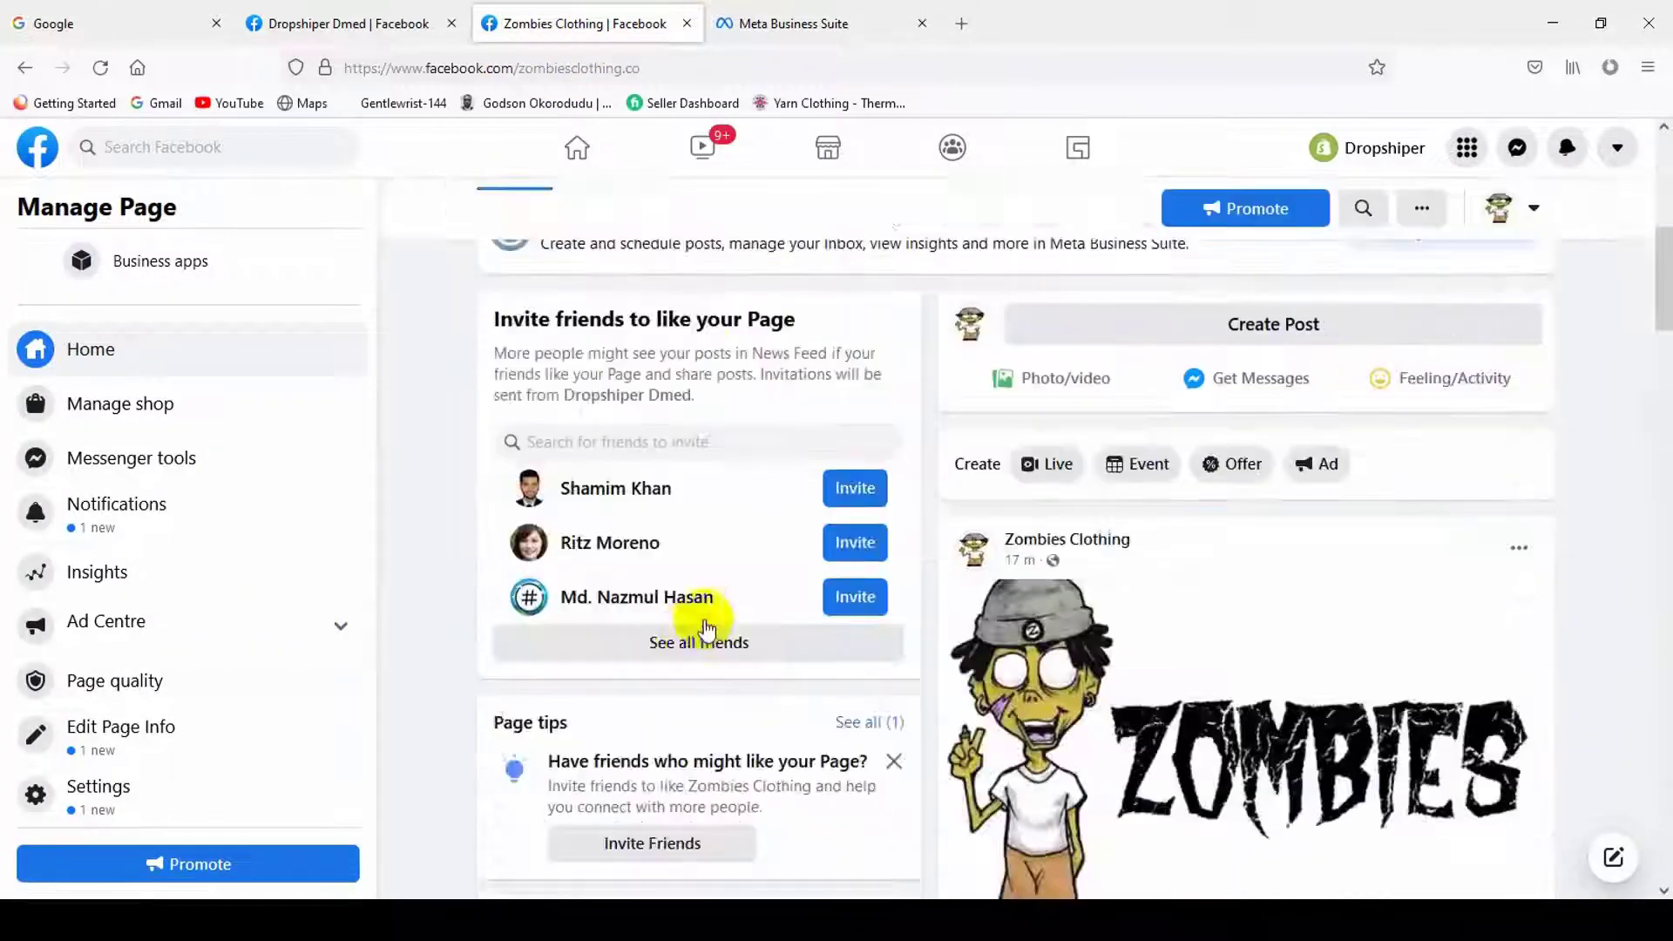
pyautogui.scroll(-12, 707, 627)
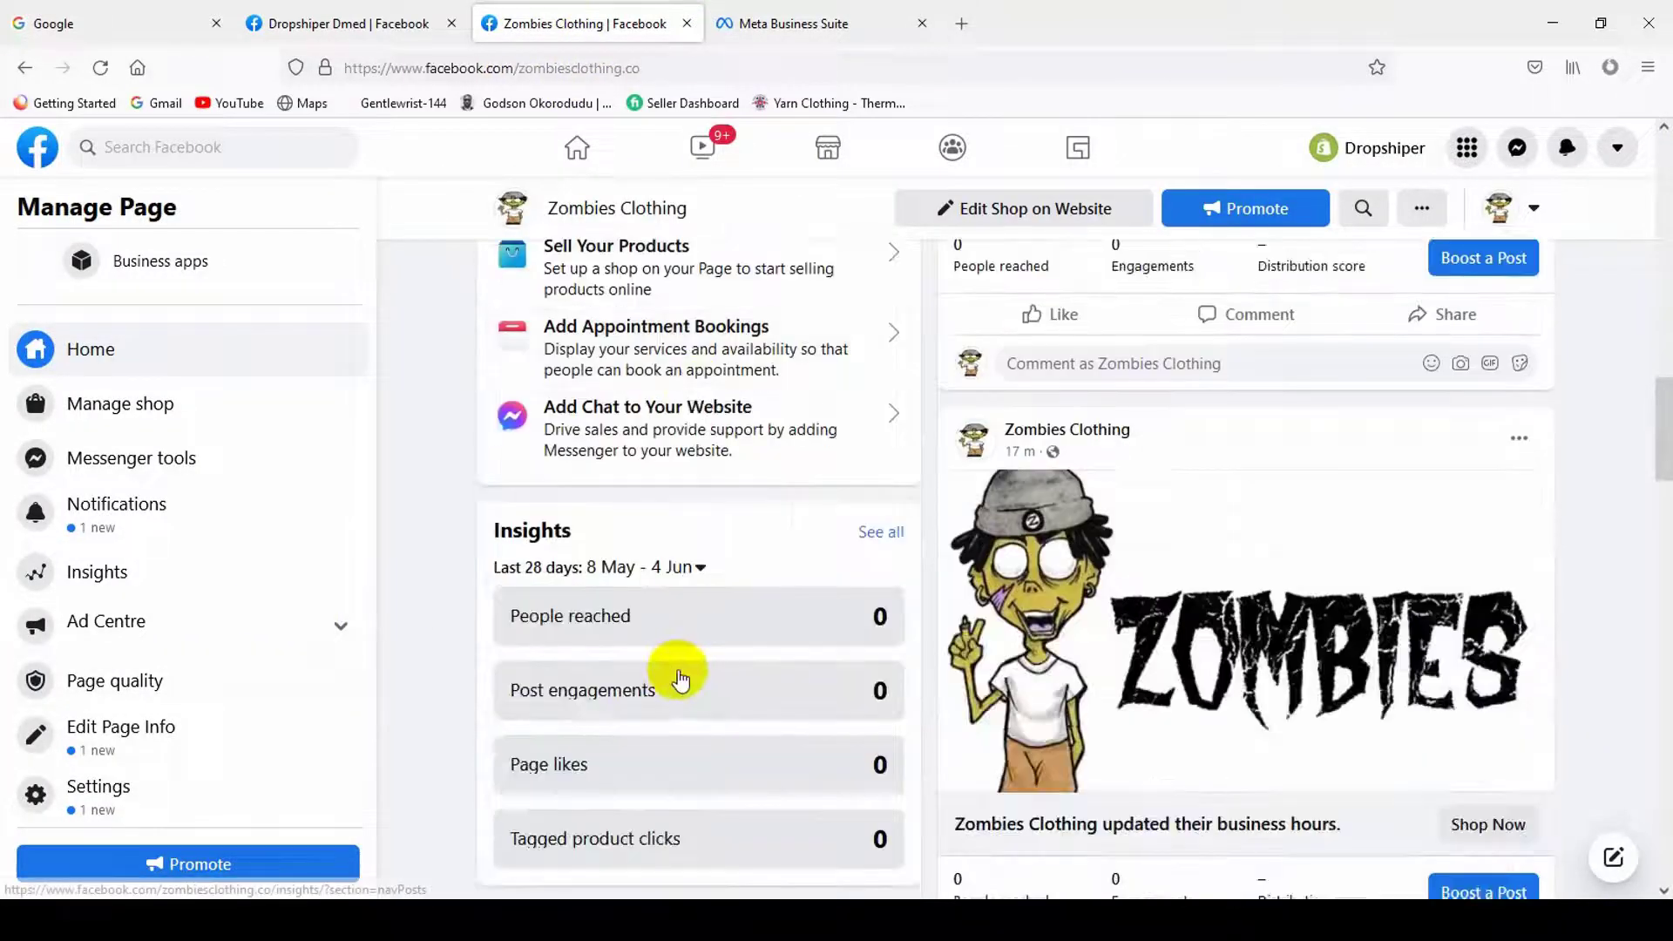
pyautogui.scroll(-5, 679, 680)
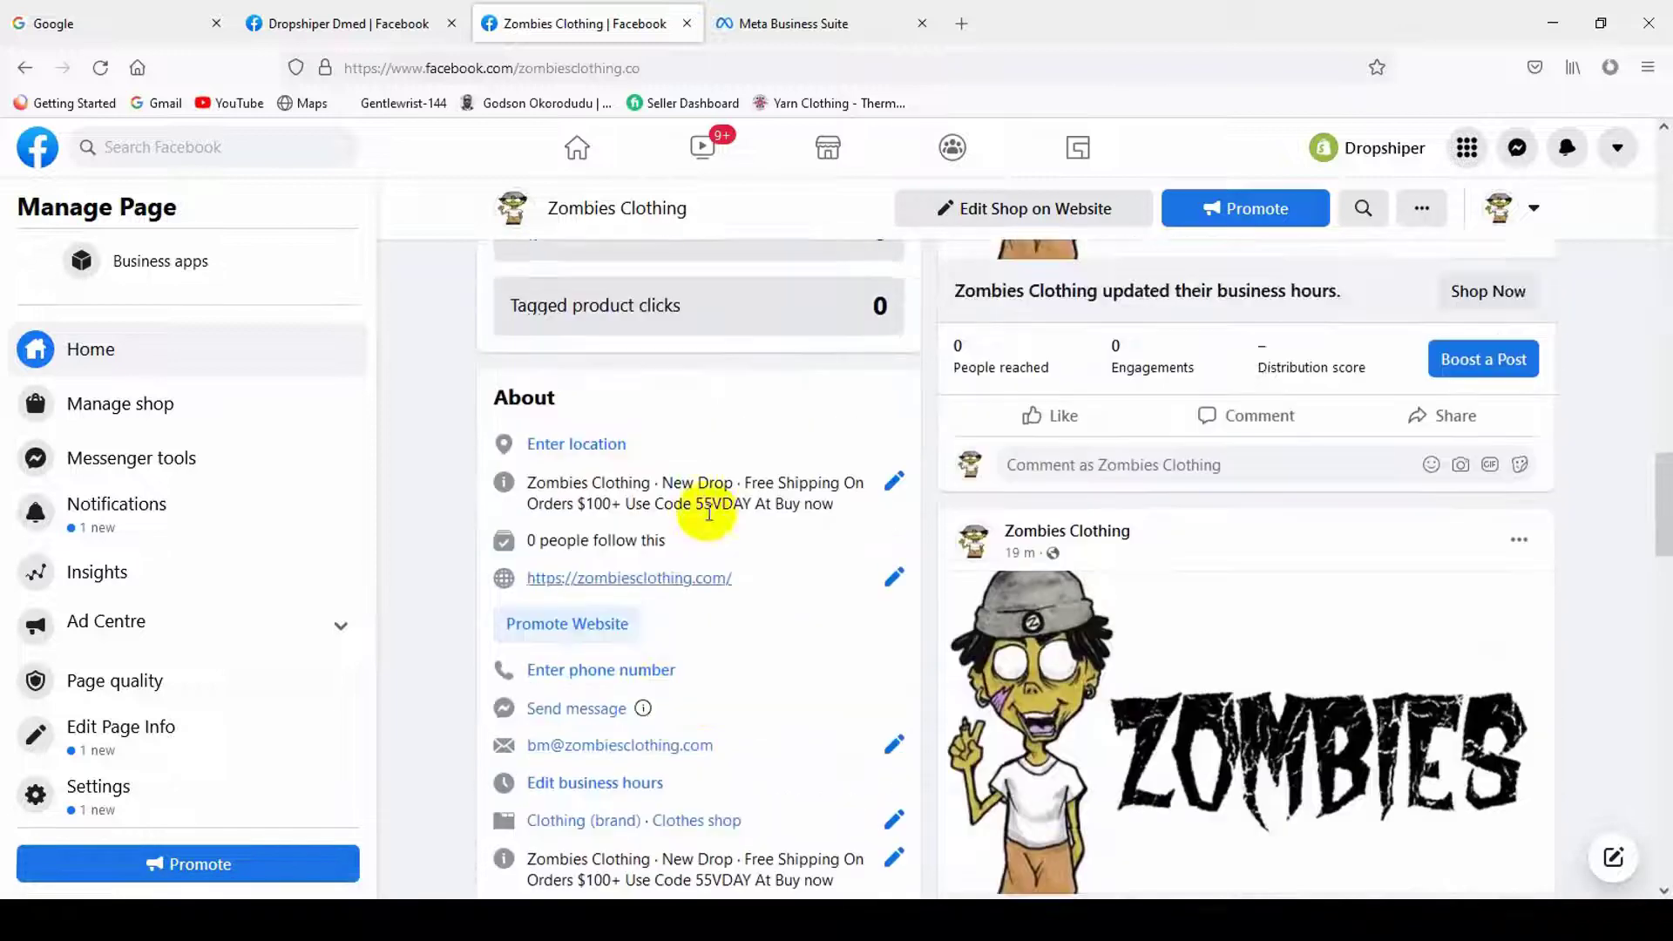
pyautogui.scroll(-3, 720, 653)
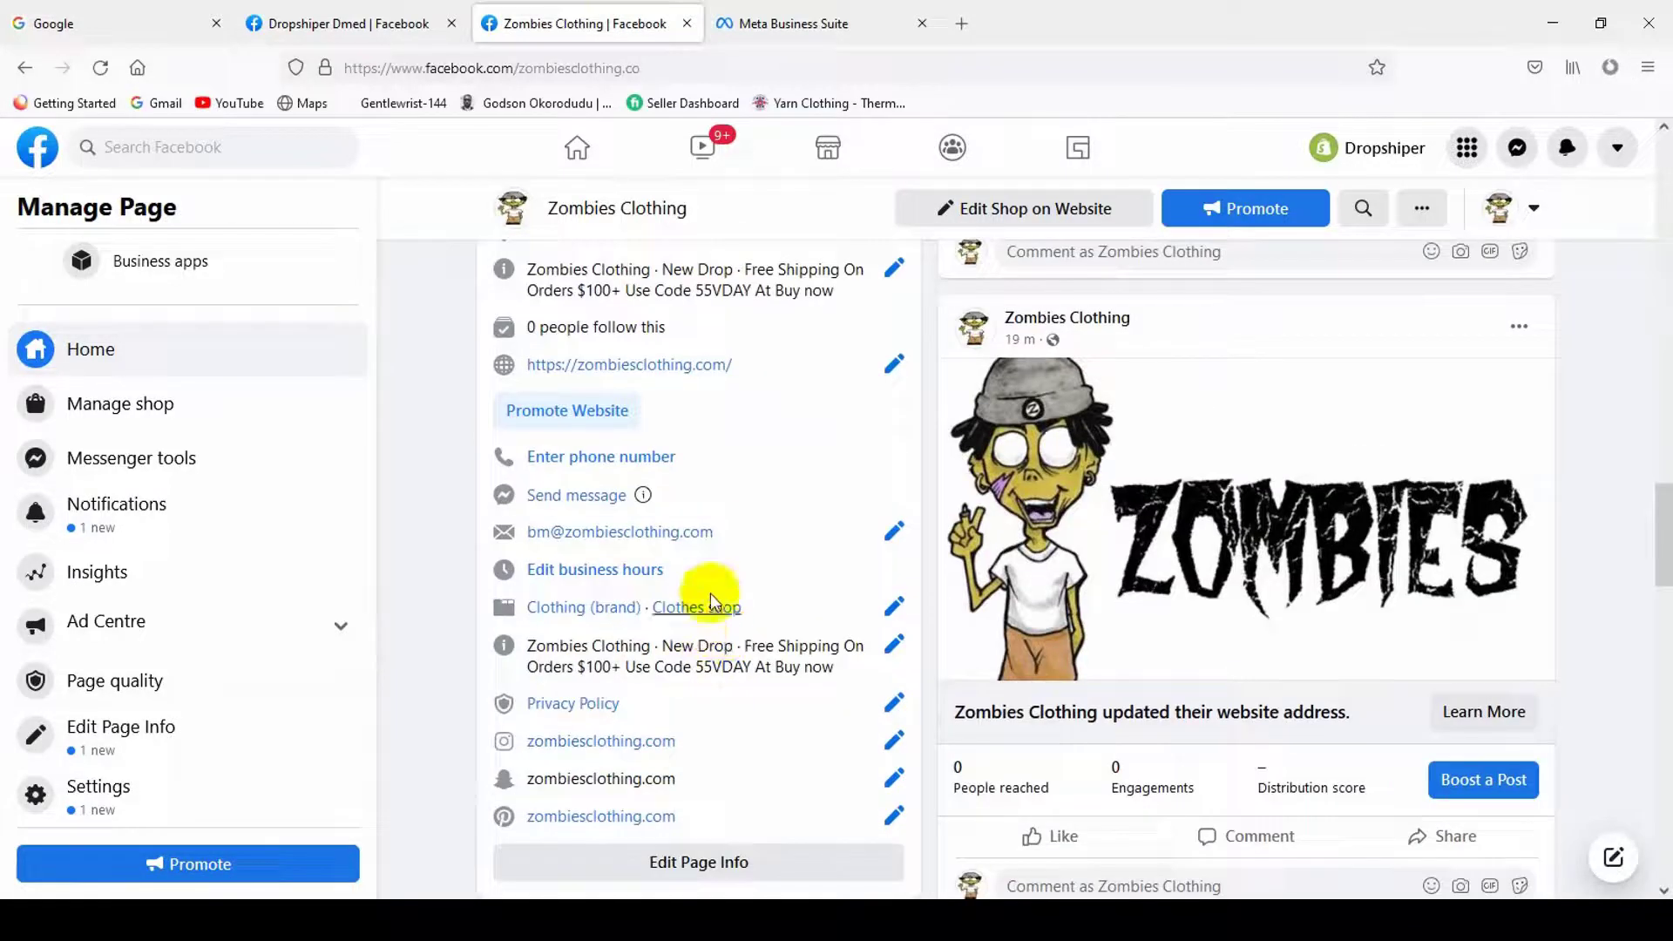
pyautogui.moveTo(716, 533); pyautogui.dragTo(529, 540)
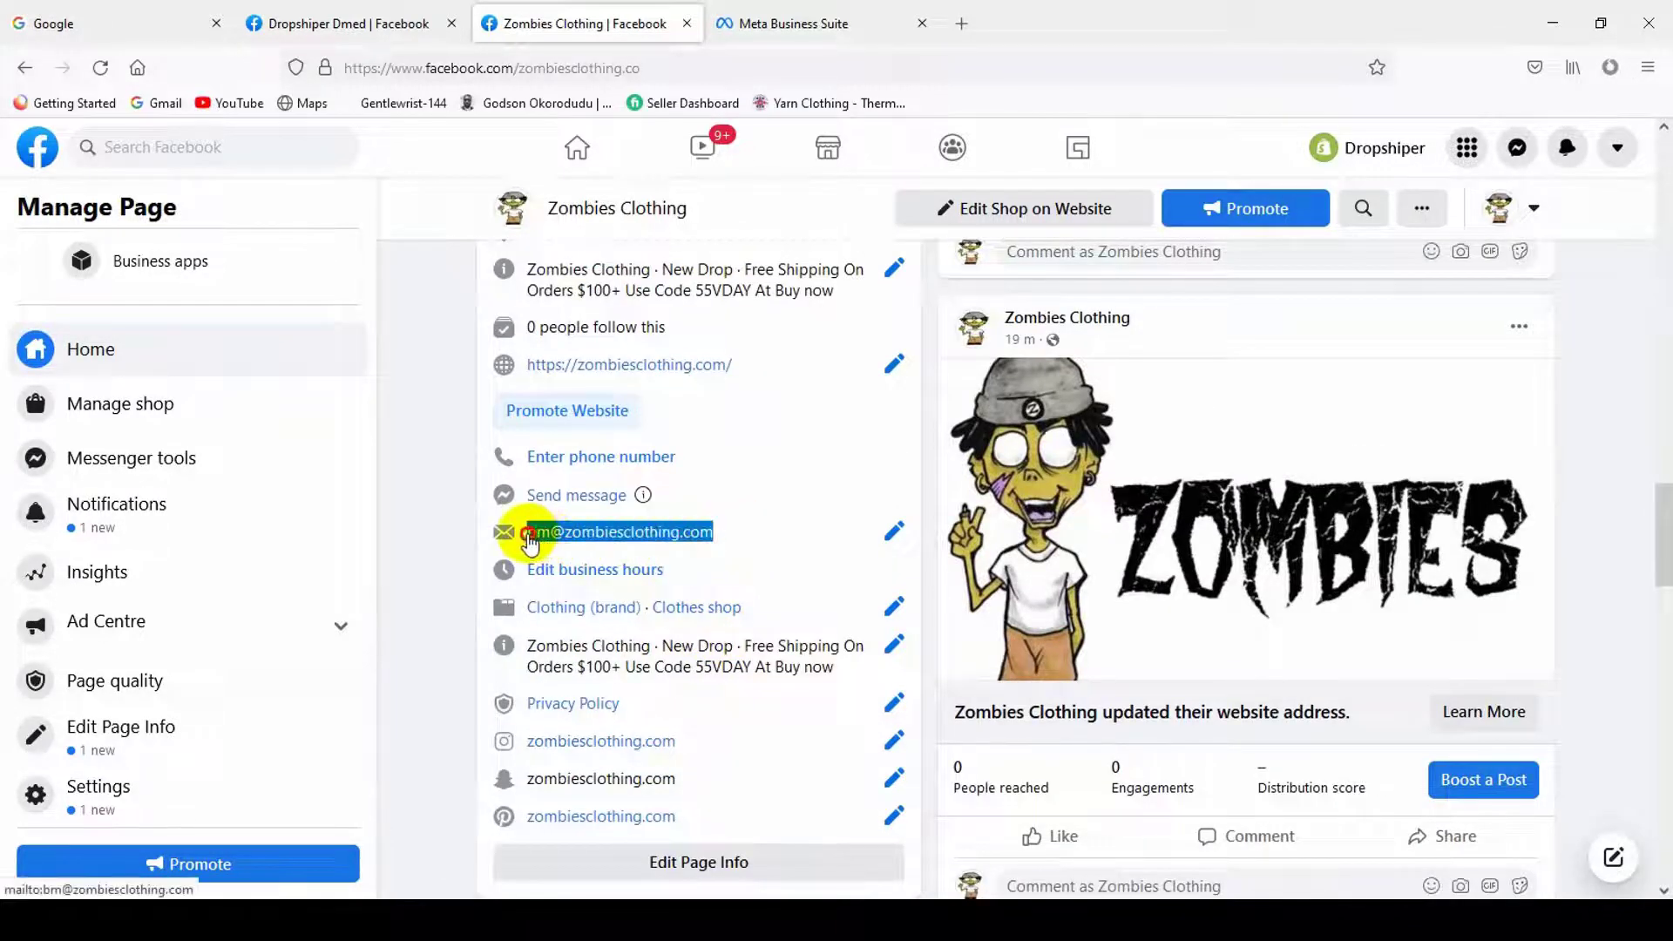
pyautogui.hotkey('ctrl', 'c')
pyautogui.click(780, 23)
pyautogui.click(682, 487)
pyautogui.hotkey('ctrl', 'v')
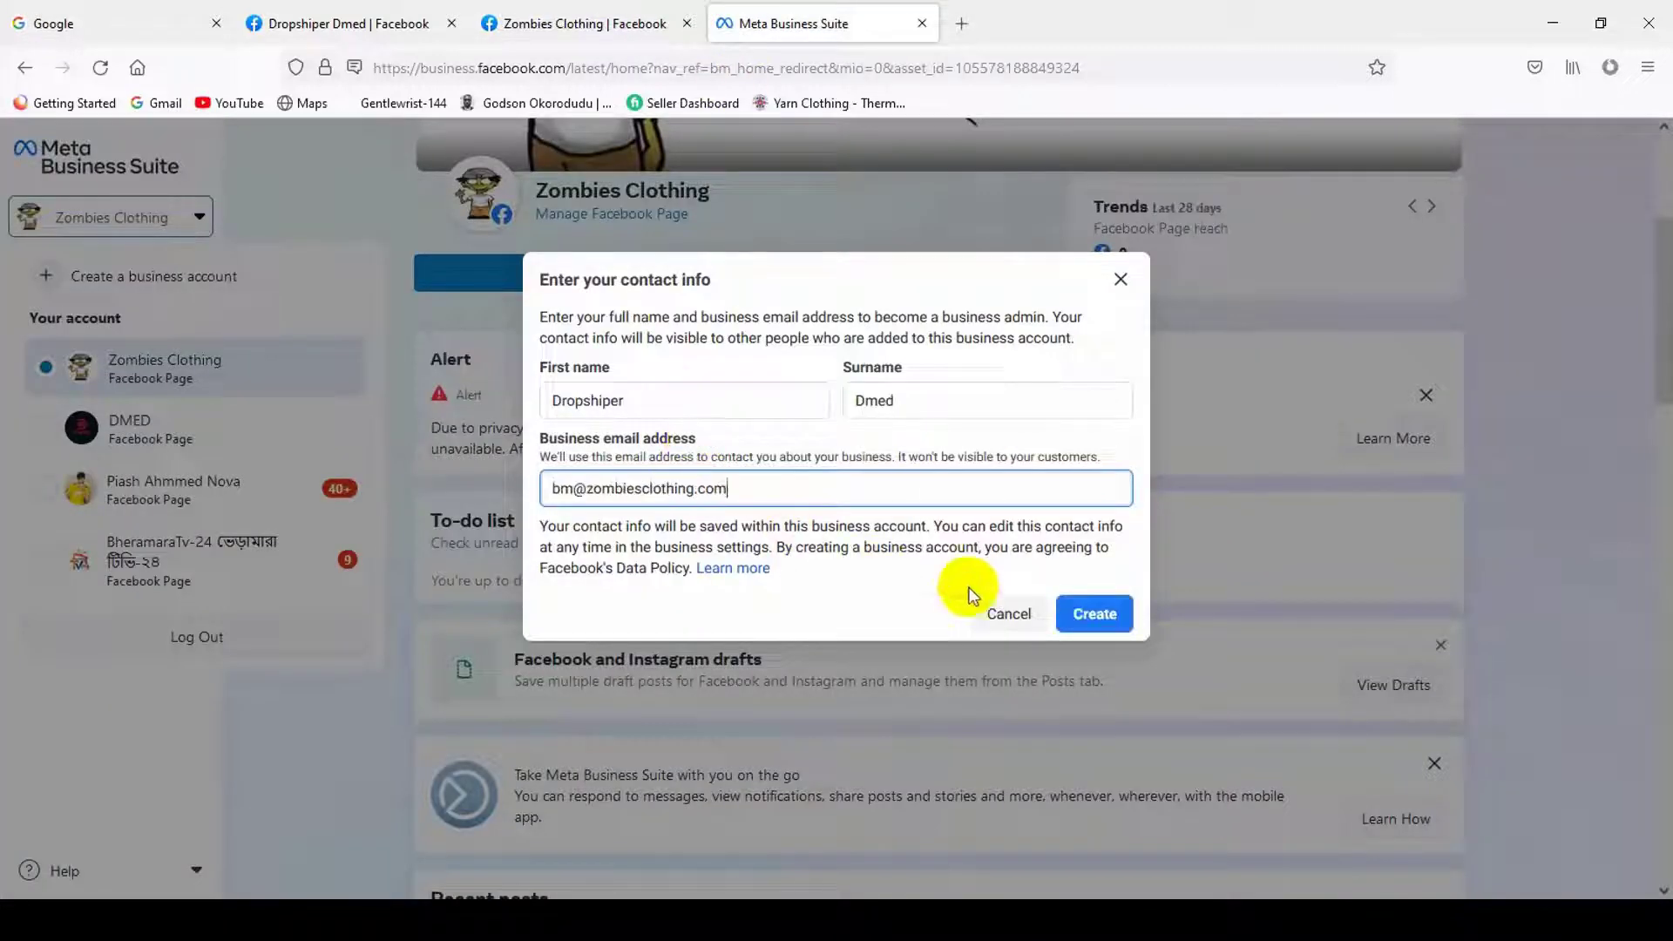
pyautogui.click(1099, 614)
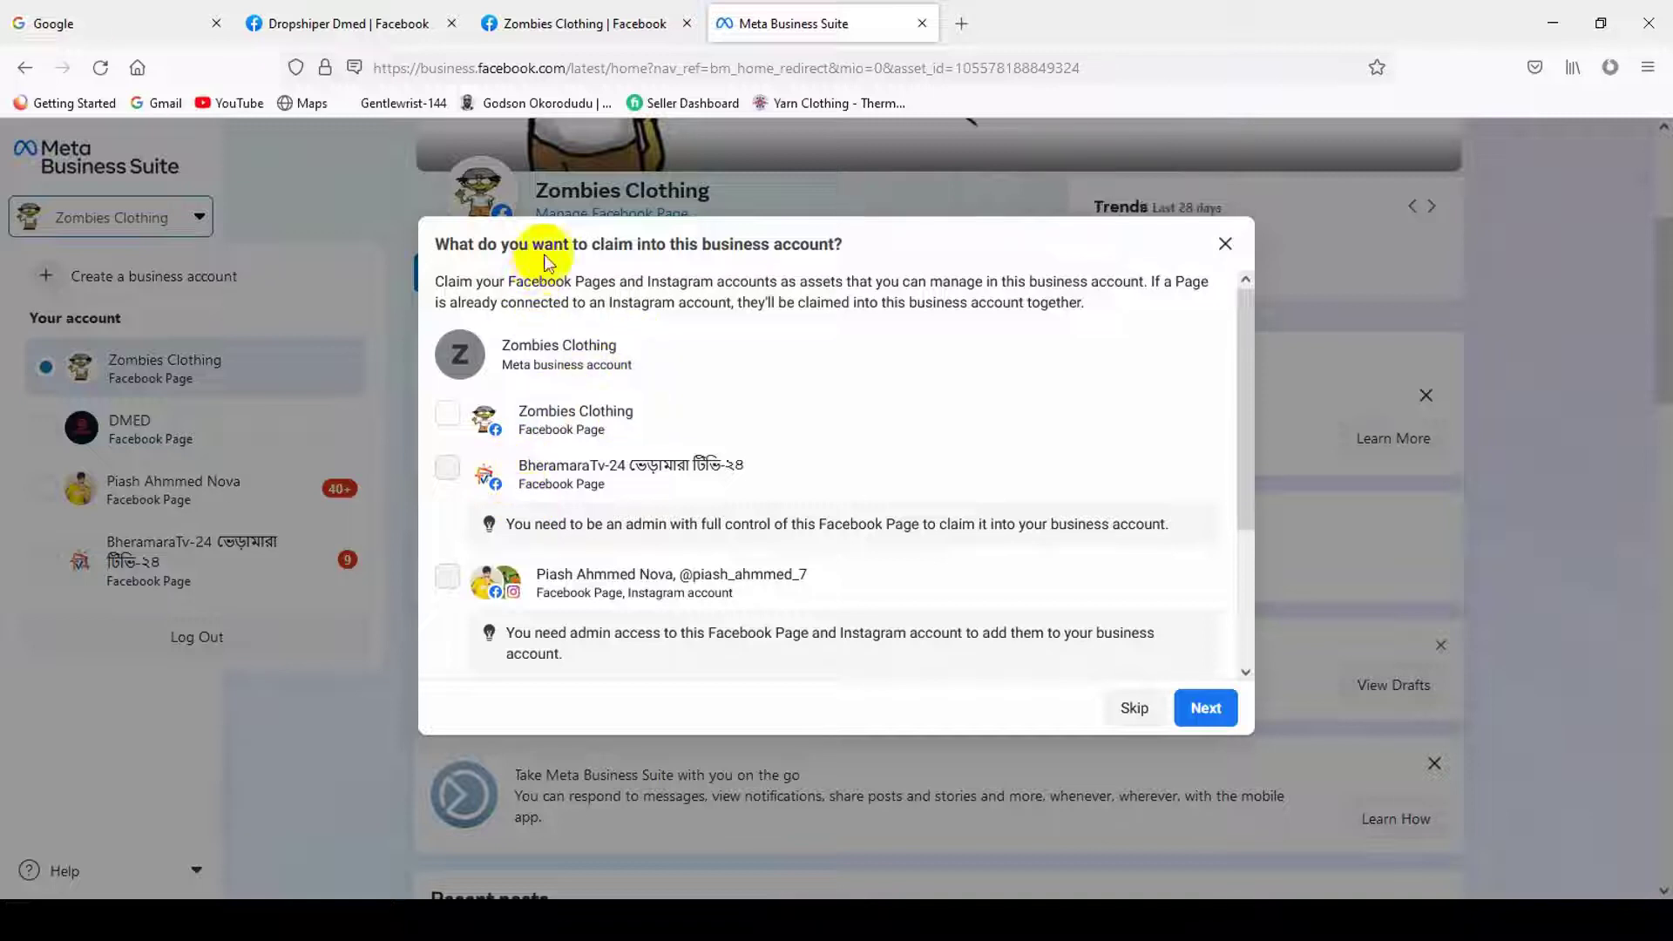
# - Tick then untick the Zombies Clothing Page and skip claiming any Pages
pyautogui.moveTo(658, 248); pyautogui.dragTo(828, 244)
pyautogui.click(510, 380)
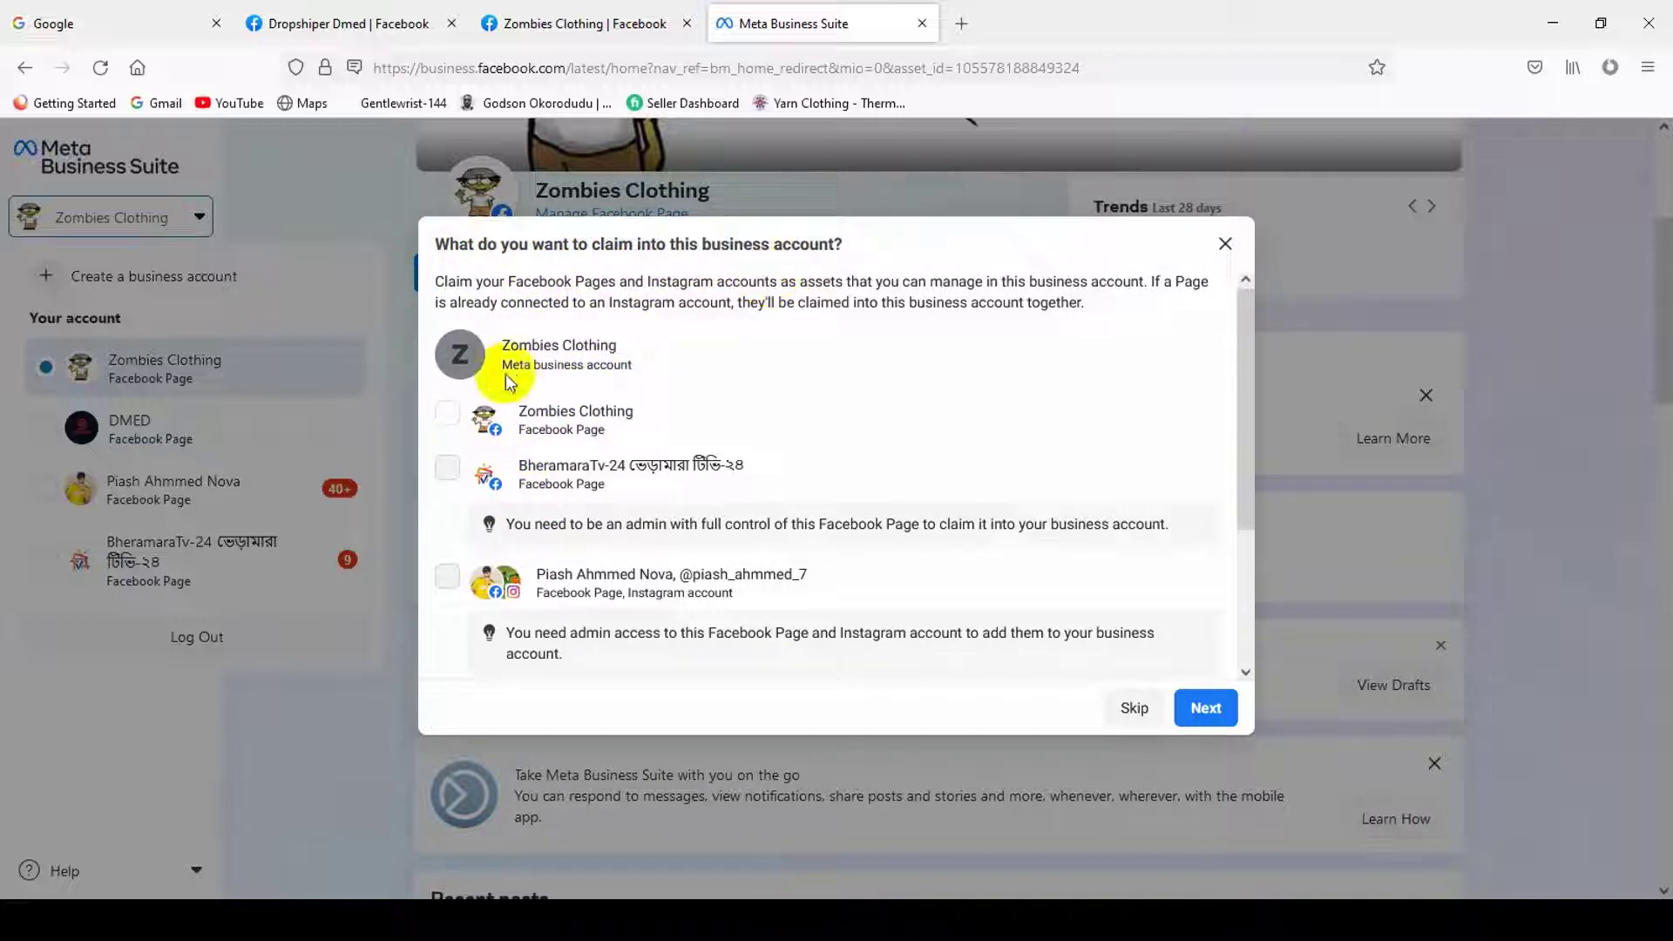
pyautogui.click(450, 418)
pyautogui.scroll(-3, 745, 556)
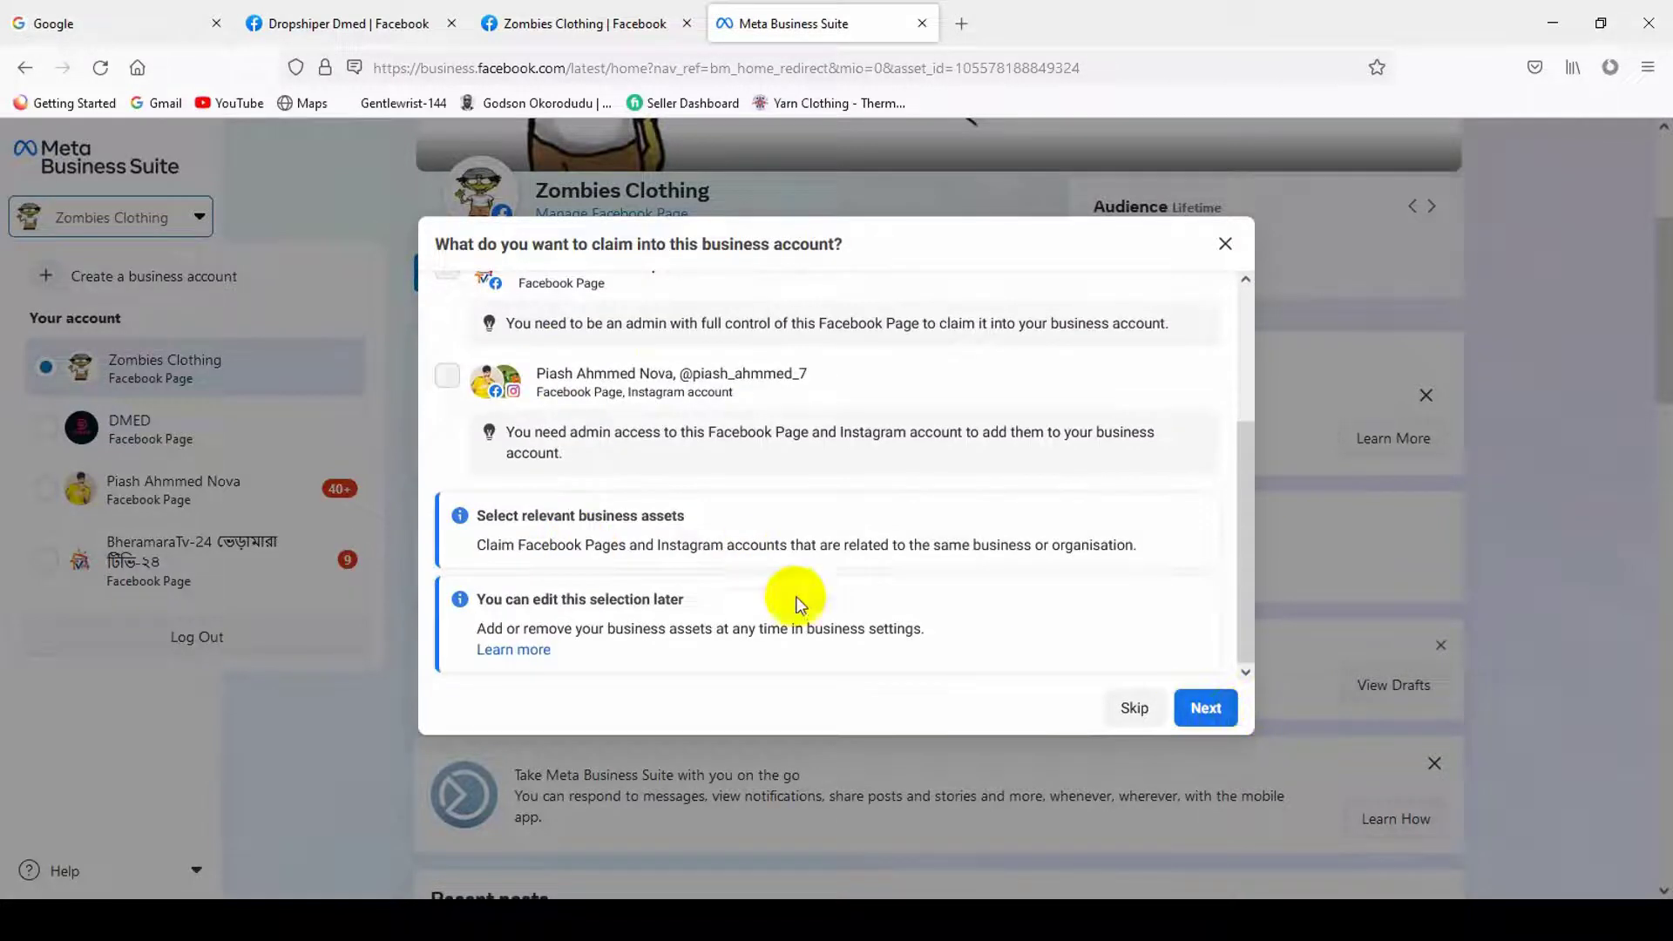
pyautogui.scroll(3, 949, 558)
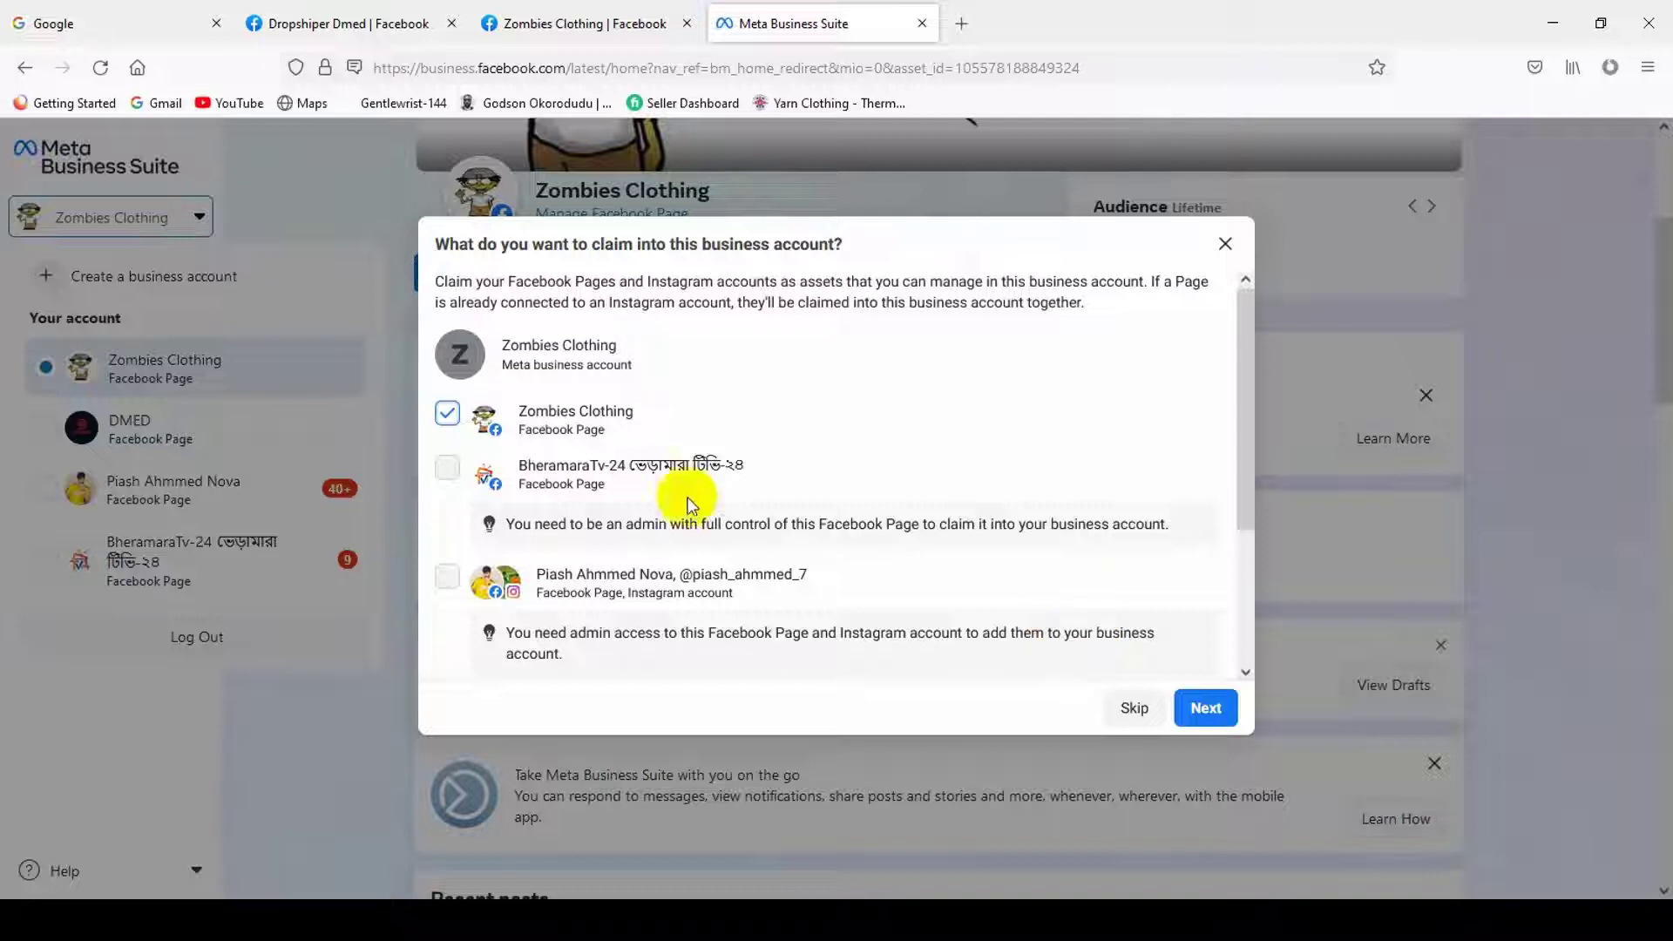
pyautogui.click(447, 418)
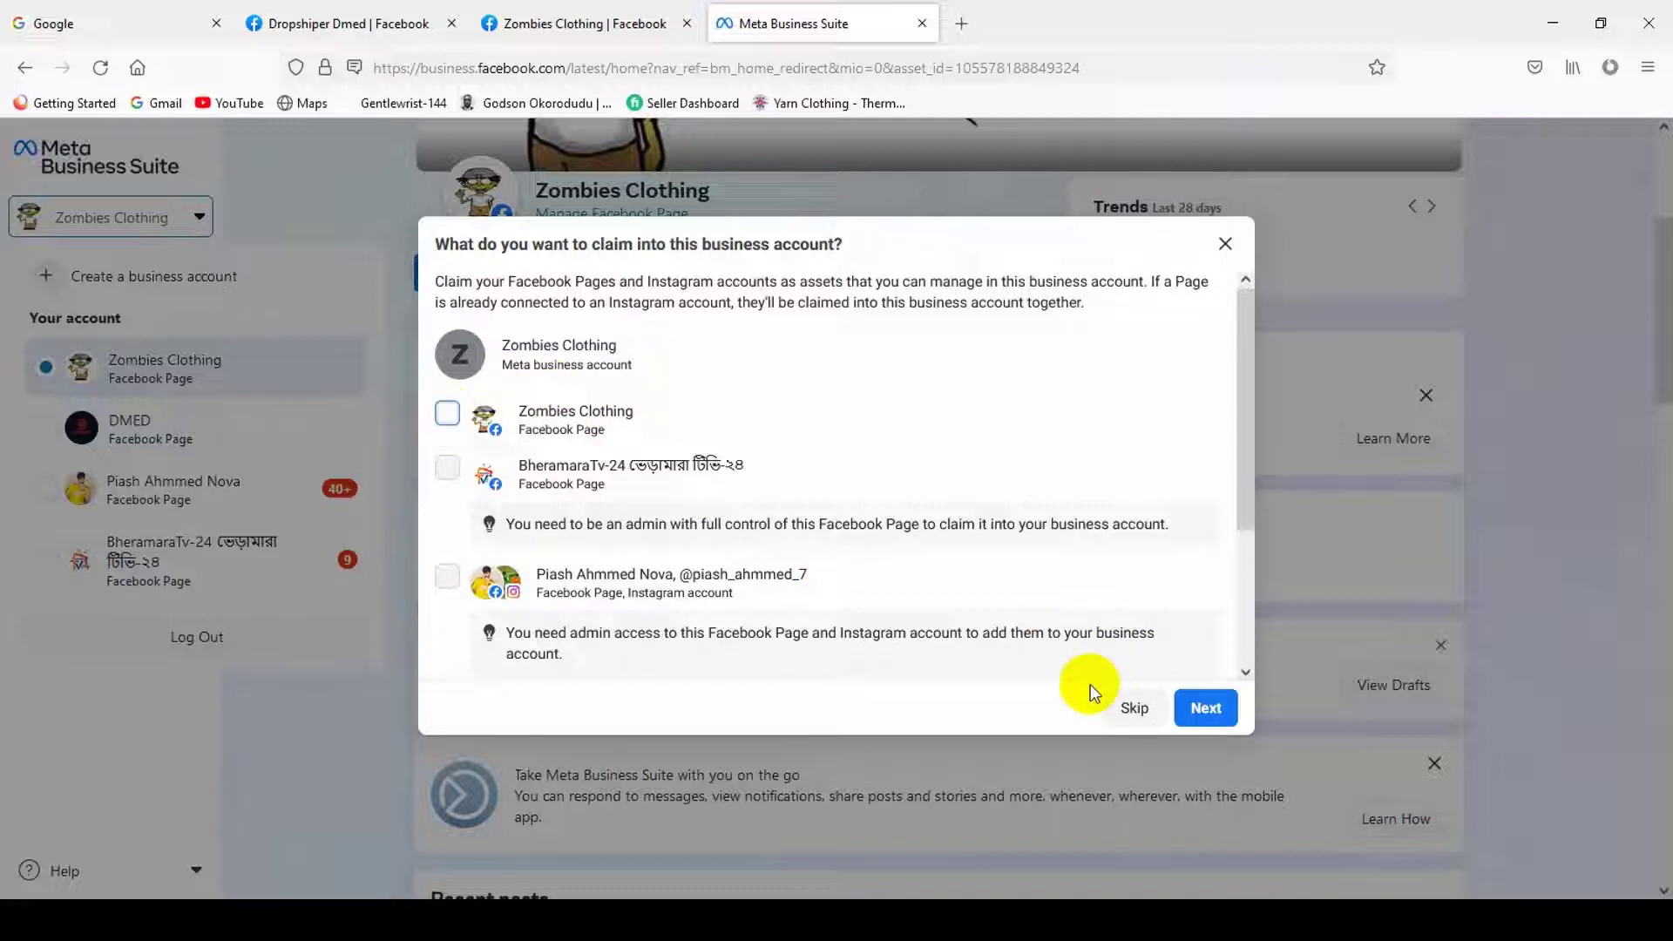
pyautogui.click(1132, 705)
pyautogui.click(612, 460)
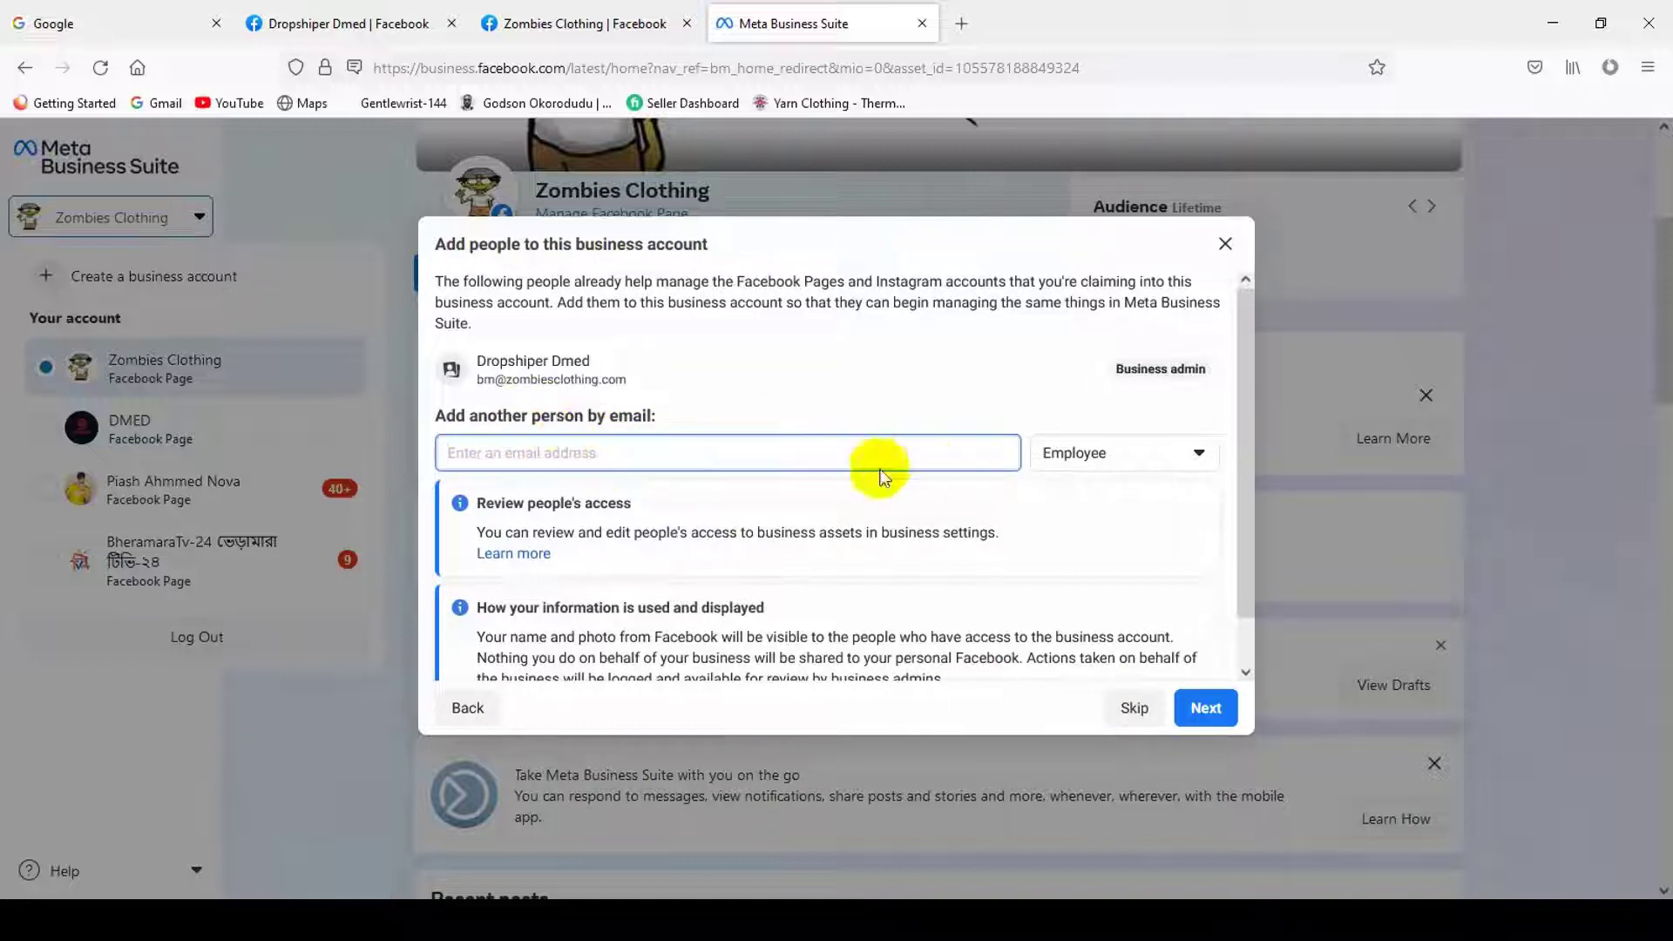
# - Switch the new person's role back and forth between Employee and Business admin
pyautogui.click(1141, 452)
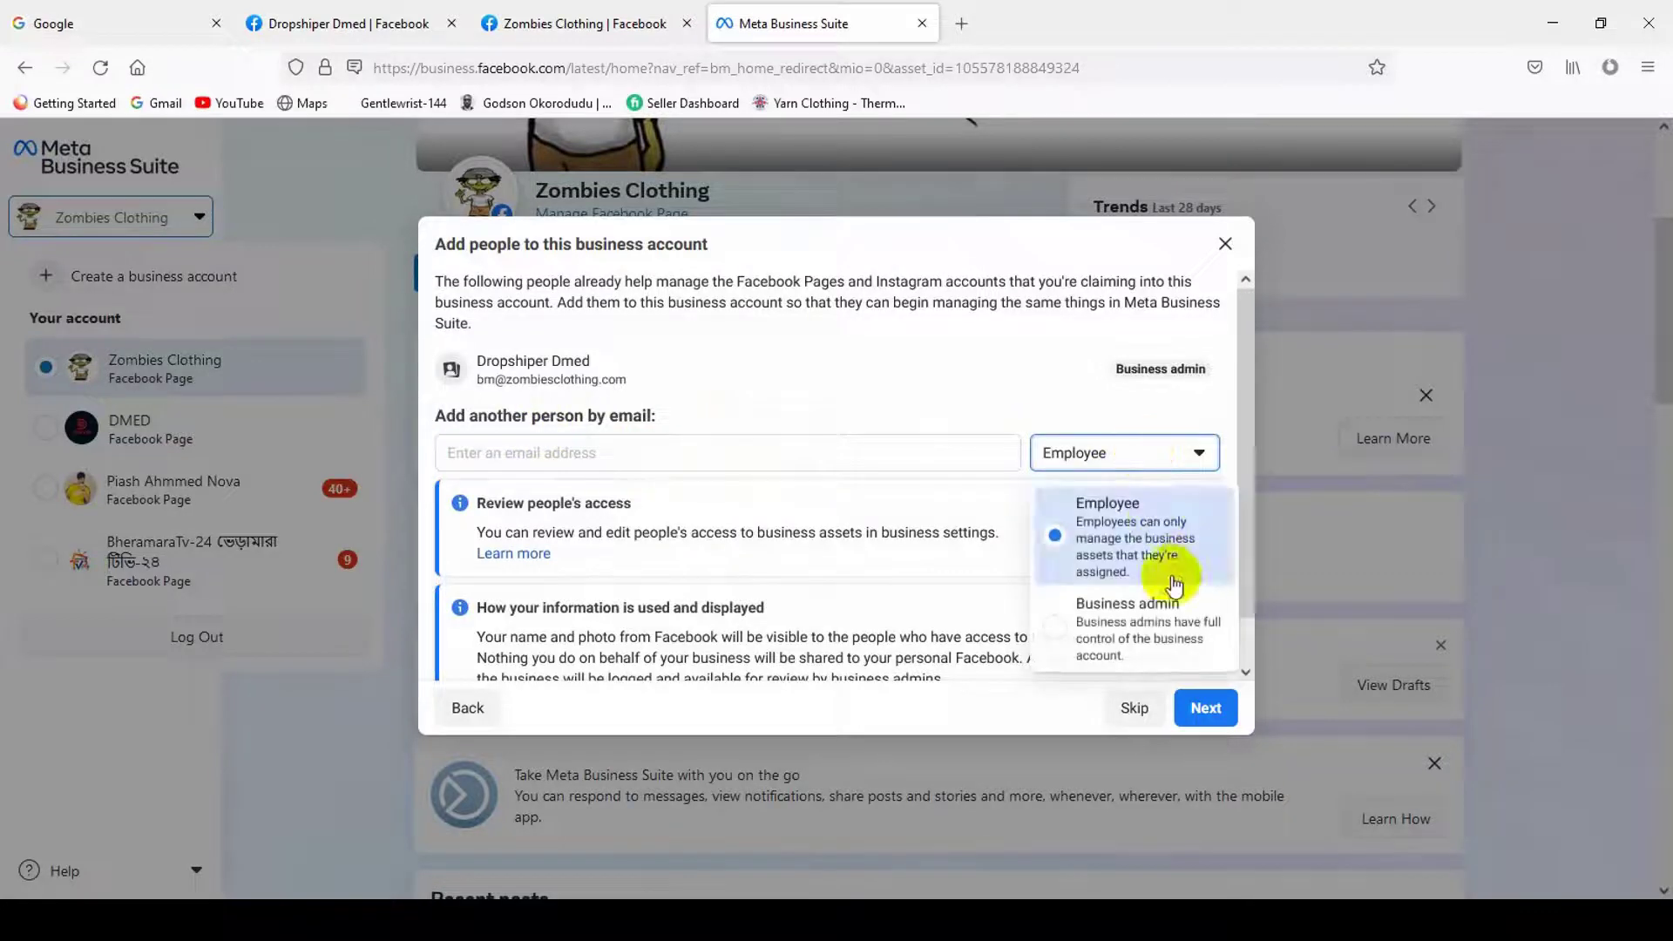
pyautogui.click(1124, 620)
pyautogui.click(1115, 463)
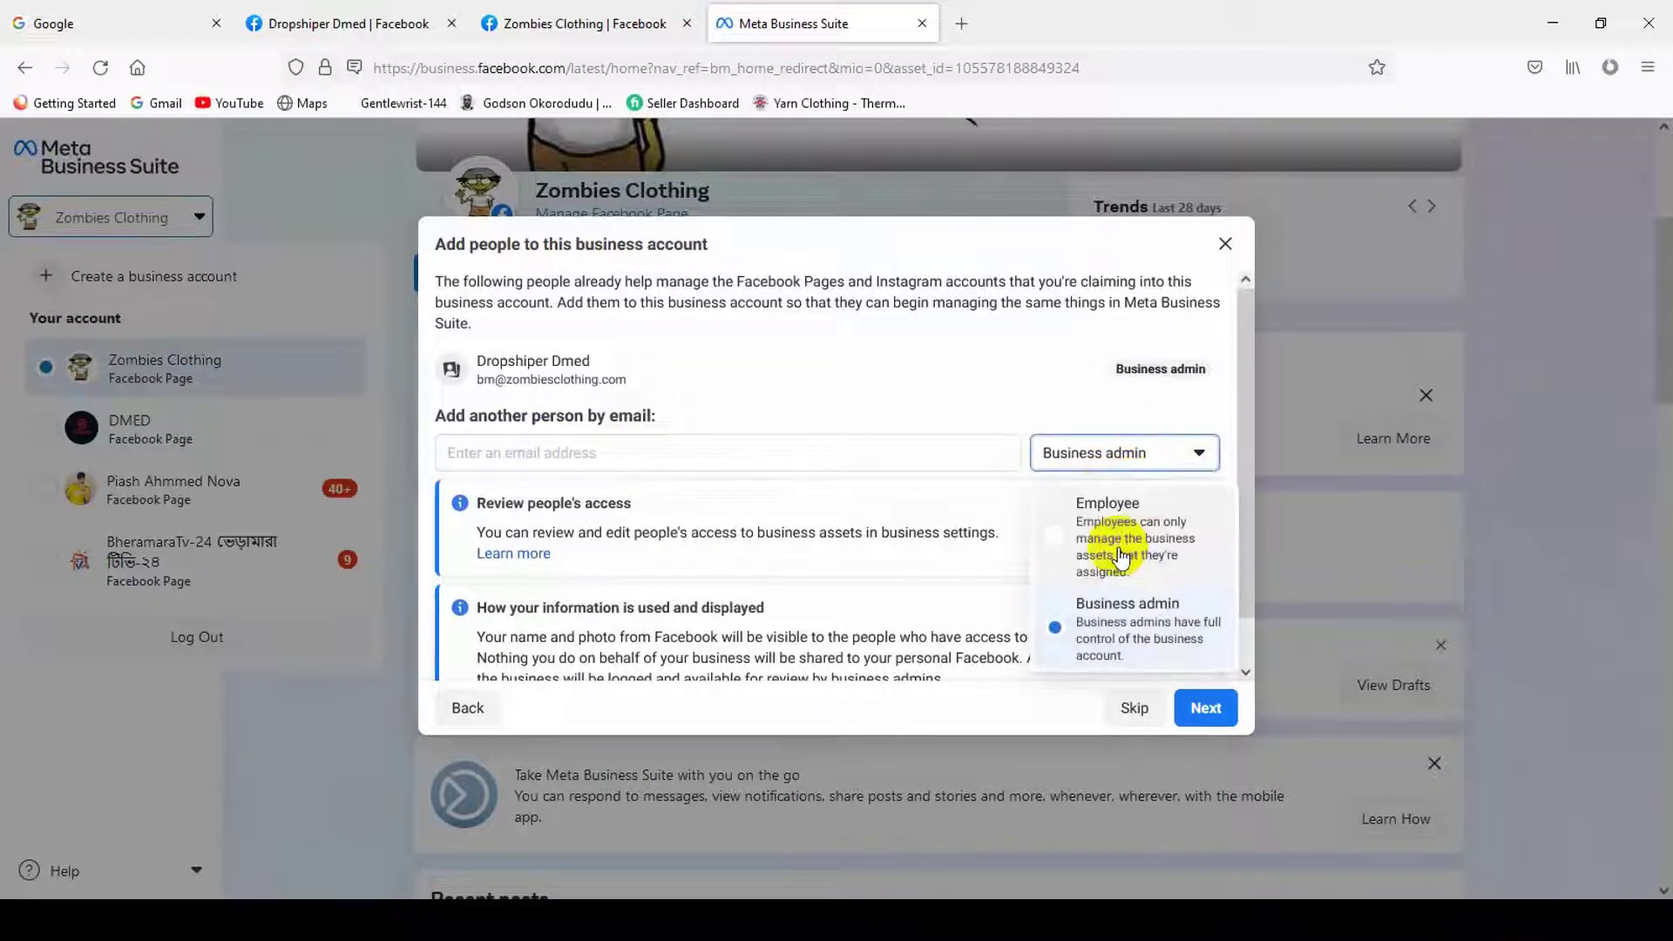
pyautogui.click(1121, 557)
pyautogui.click(1109, 464)
pyautogui.click(1115, 628)
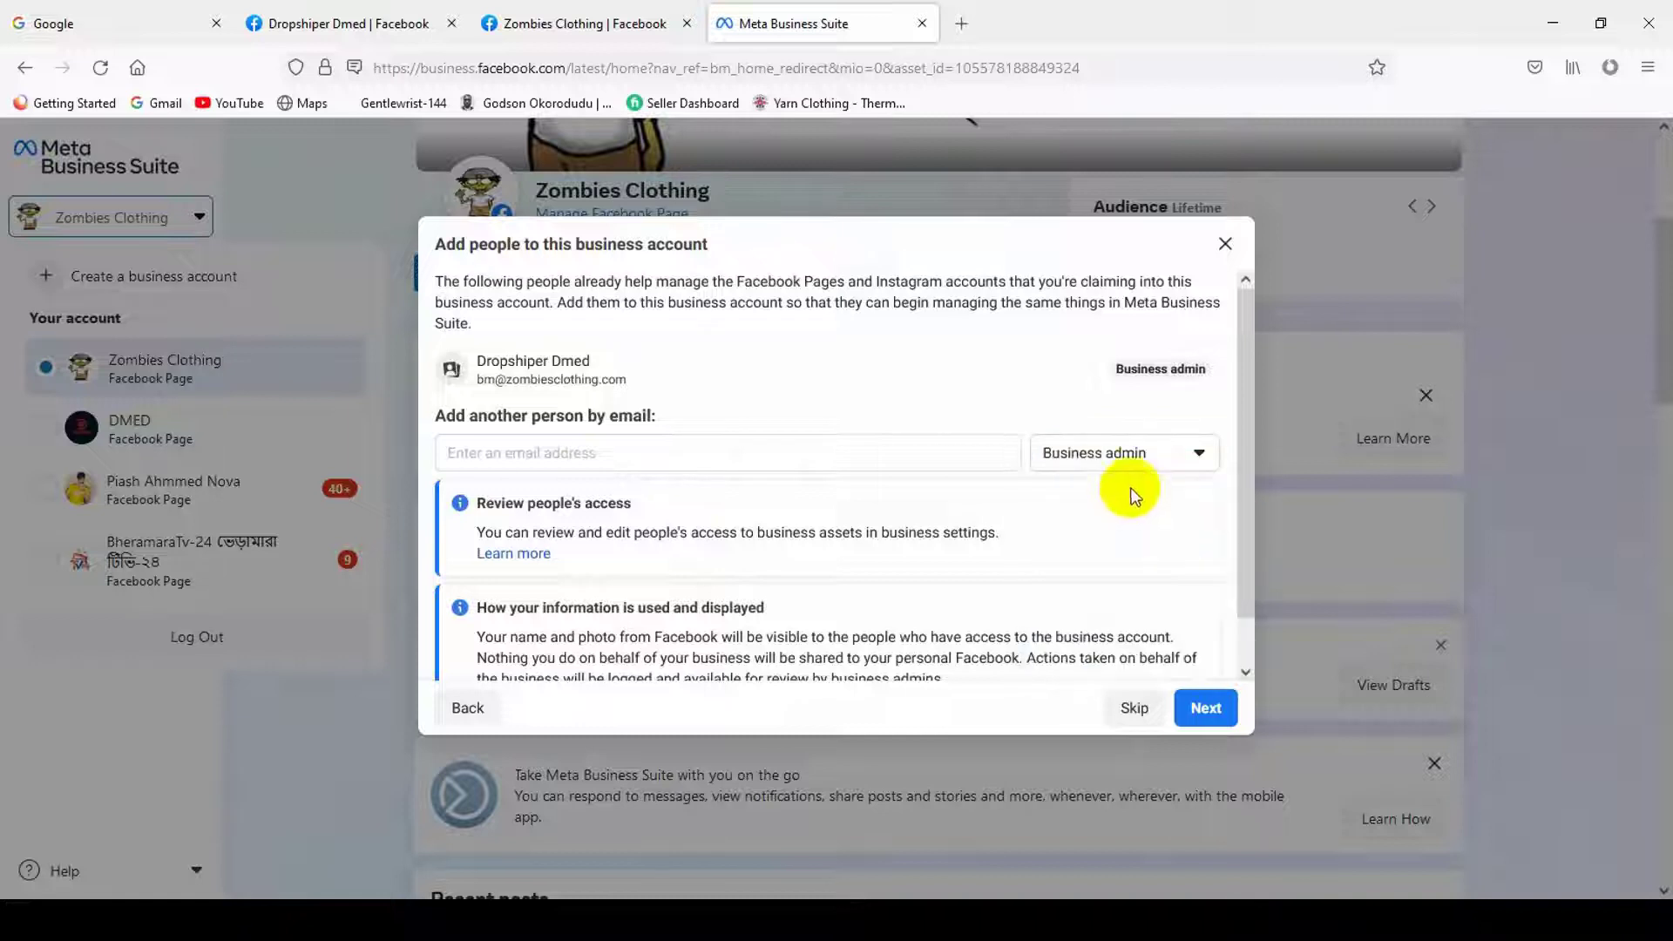
pyautogui.click(1129, 455)
pyautogui.click(1110, 498)
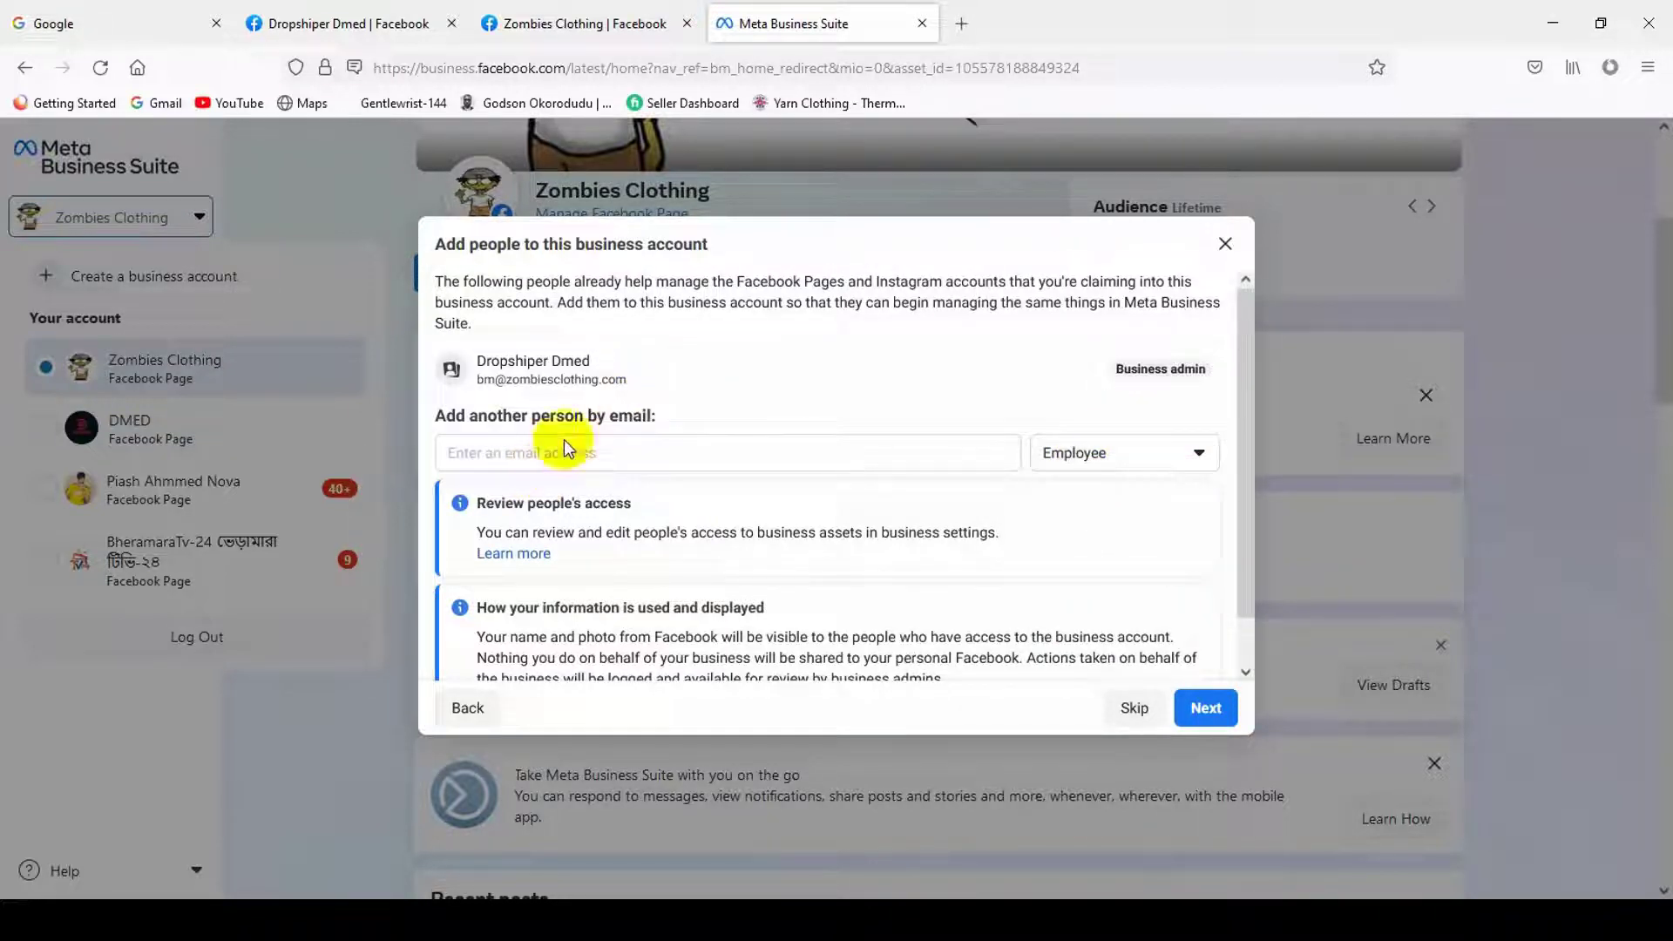
pyautogui.click(1119, 454)
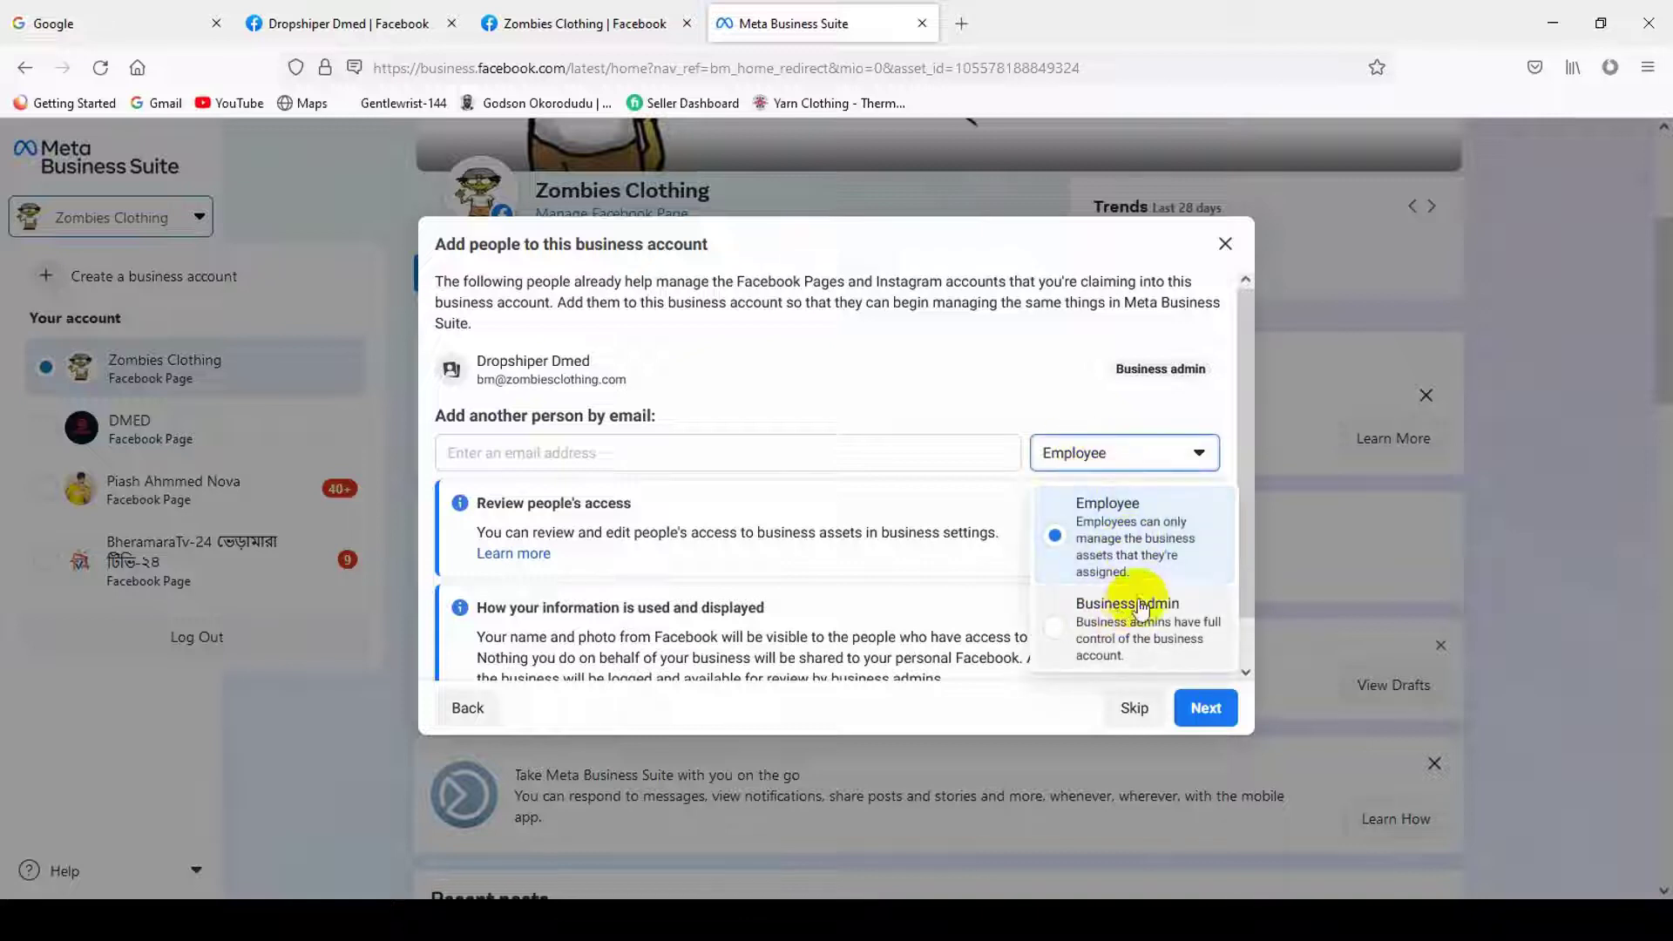
pyautogui.click(1124, 629)
pyautogui.click(1109, 452)
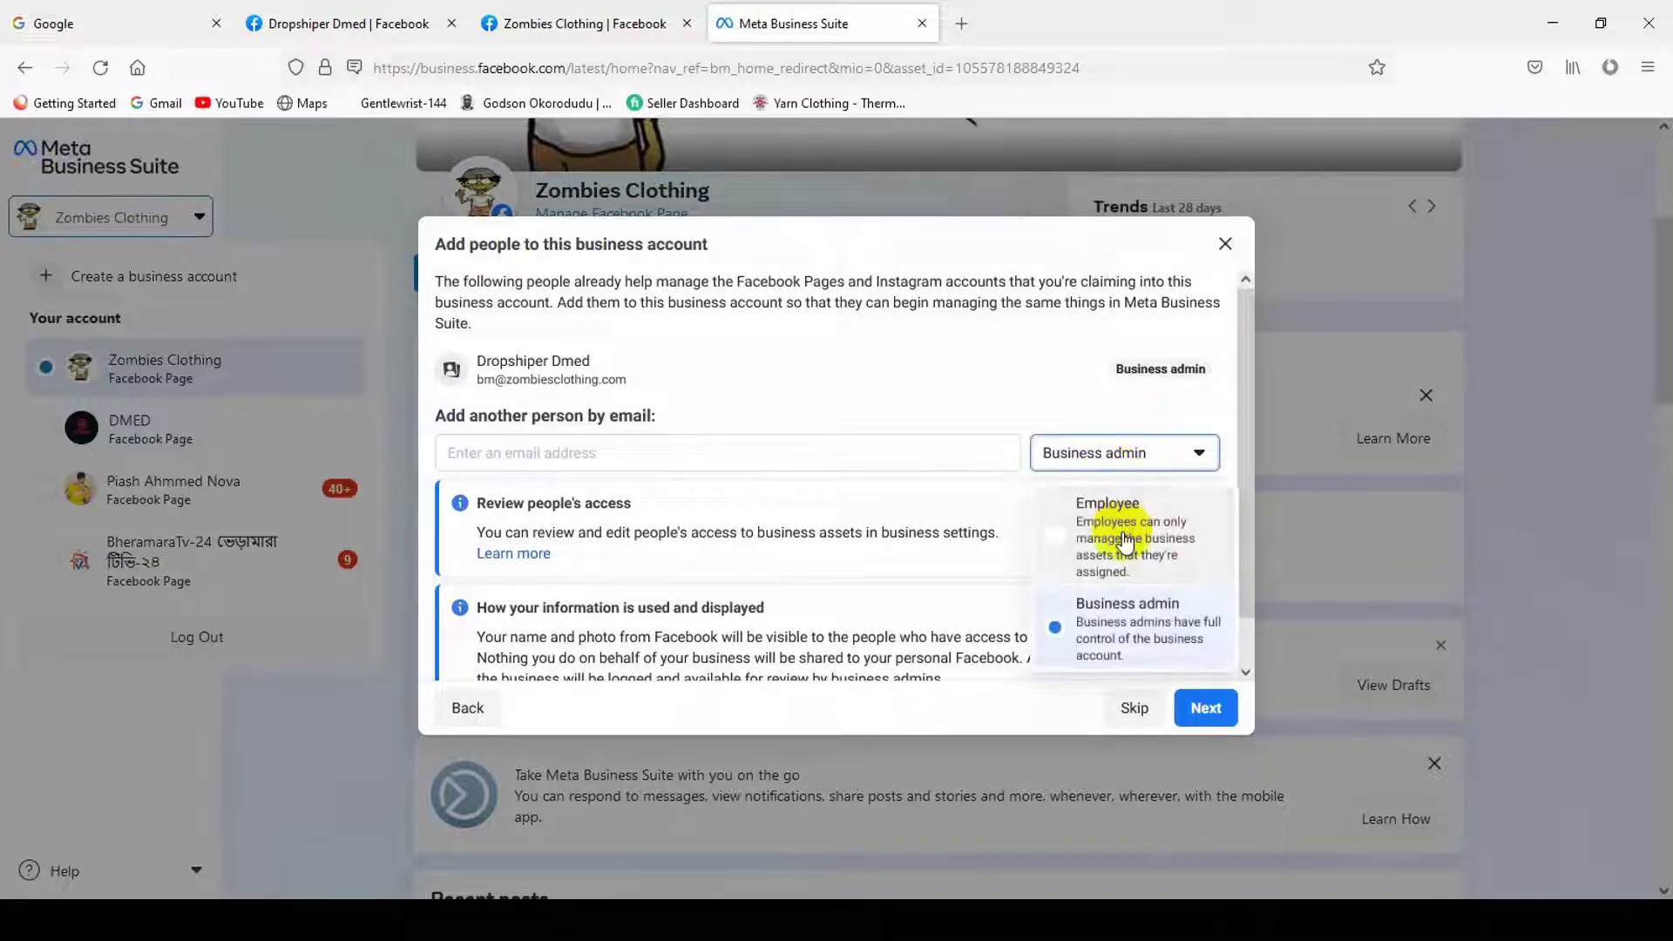
pyautogui.click(1130, 532)
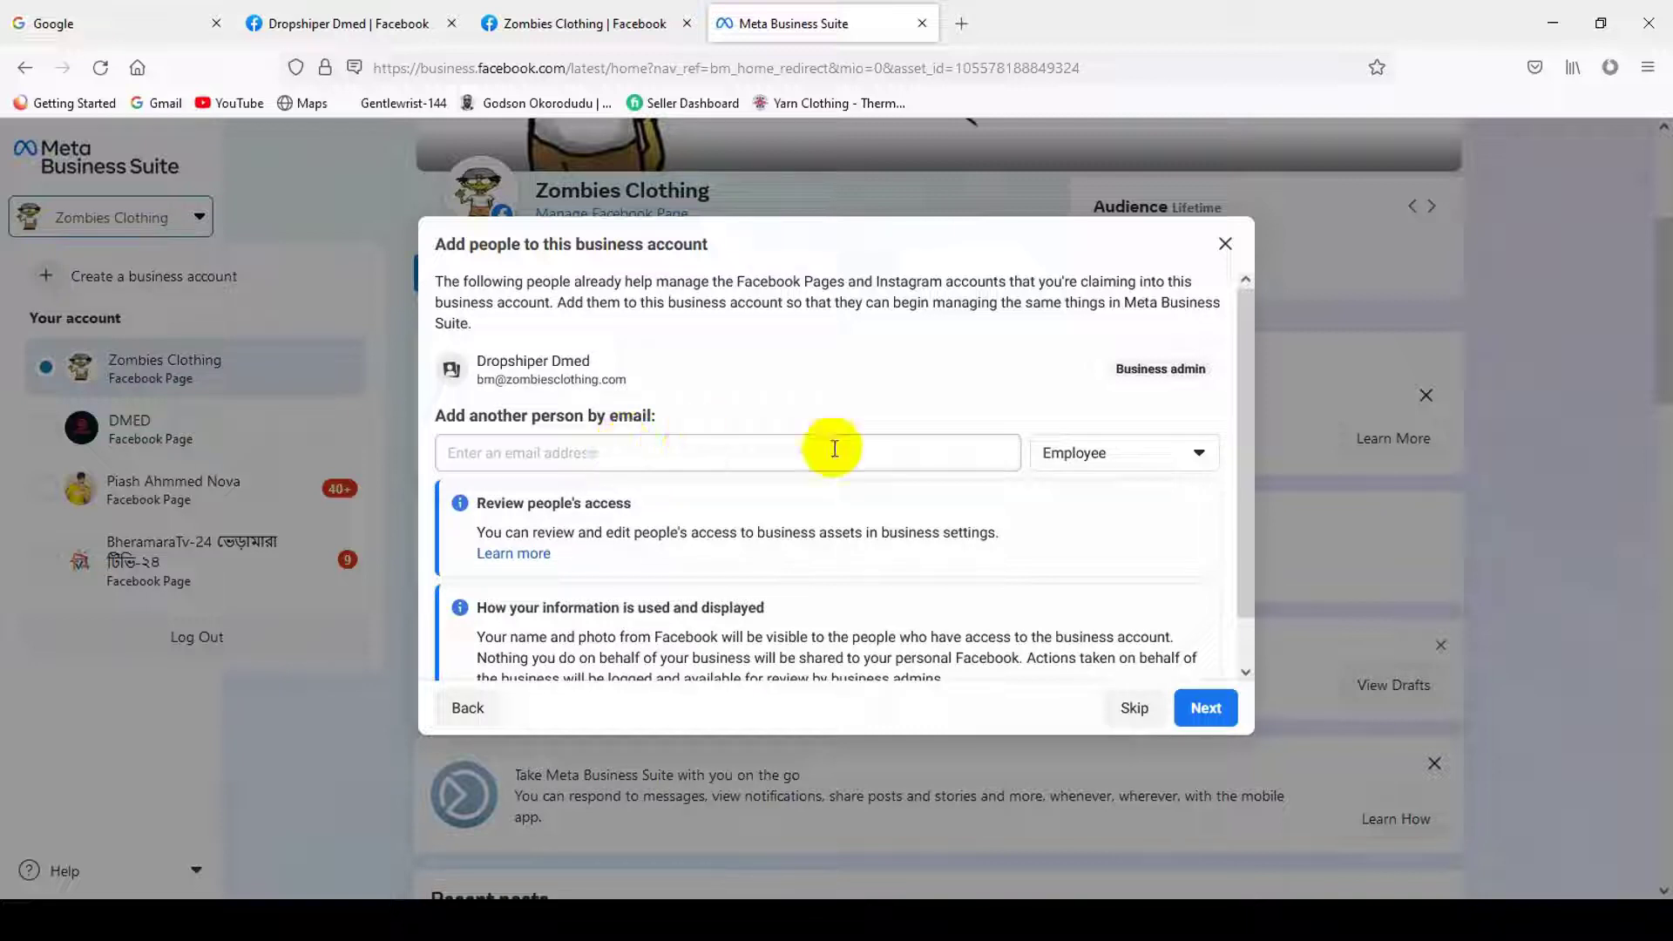
# - Leave the role on Business admin with no email entered and skip adding people
pyautogui.click(1122, 453)
pyautogui.click(1132, 617)
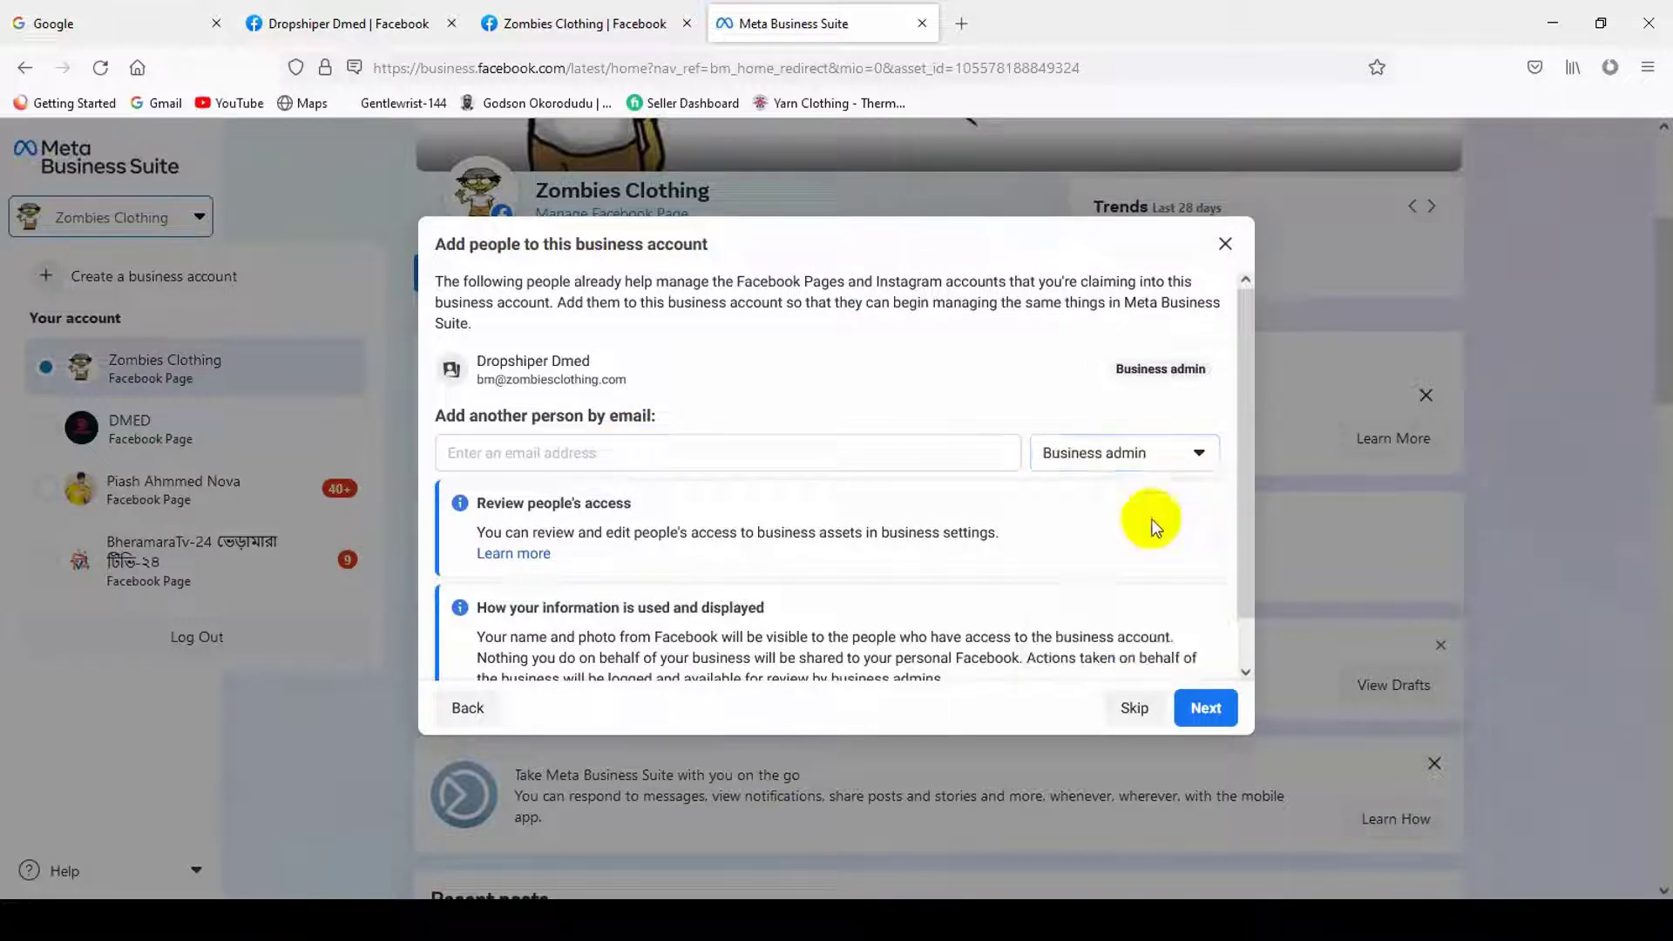
pyautogui.click(1124, 454)
pyautogui.click(1137, 547)
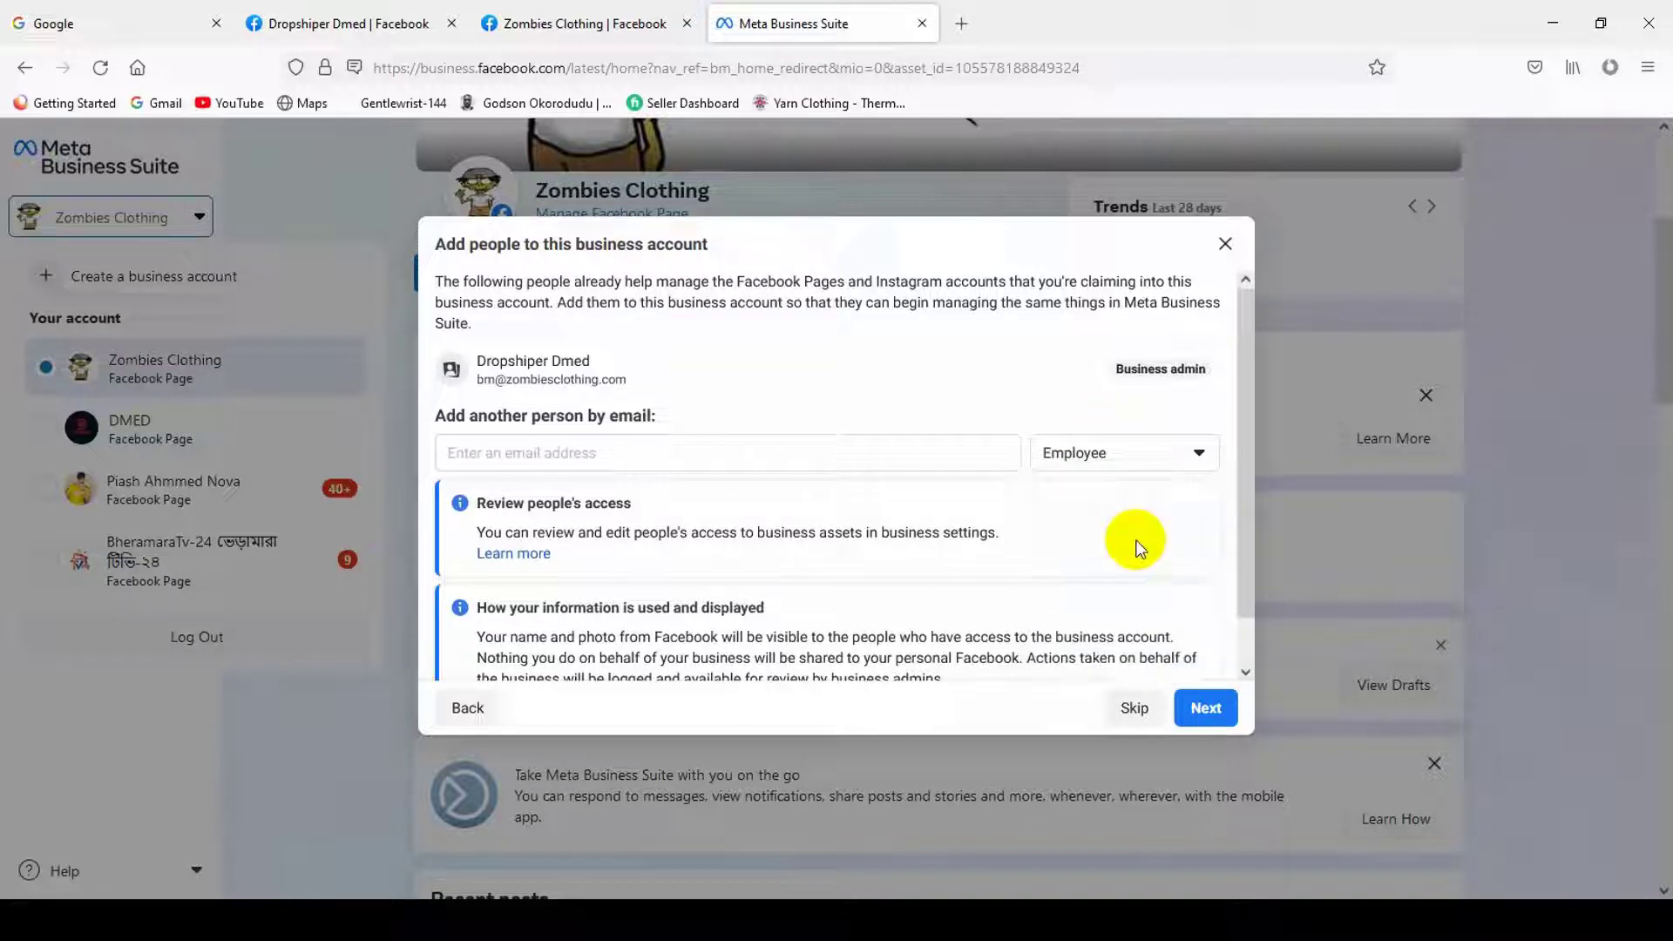
pyautogui.click(1096, 454)
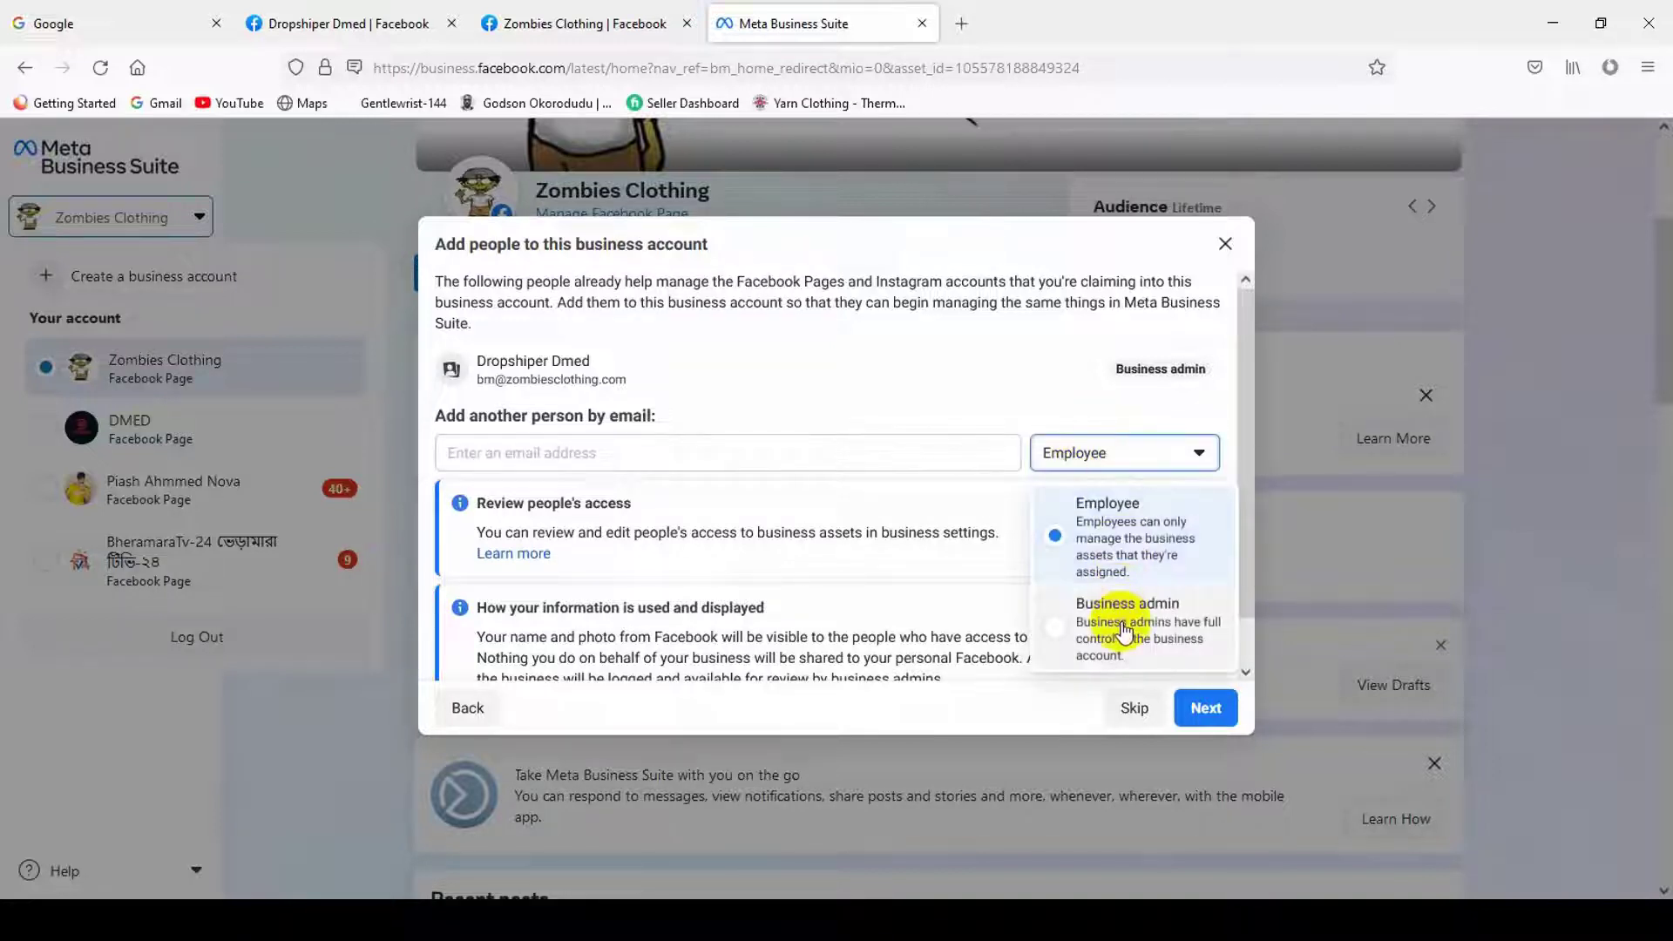
pyautogui.click(601, 454)
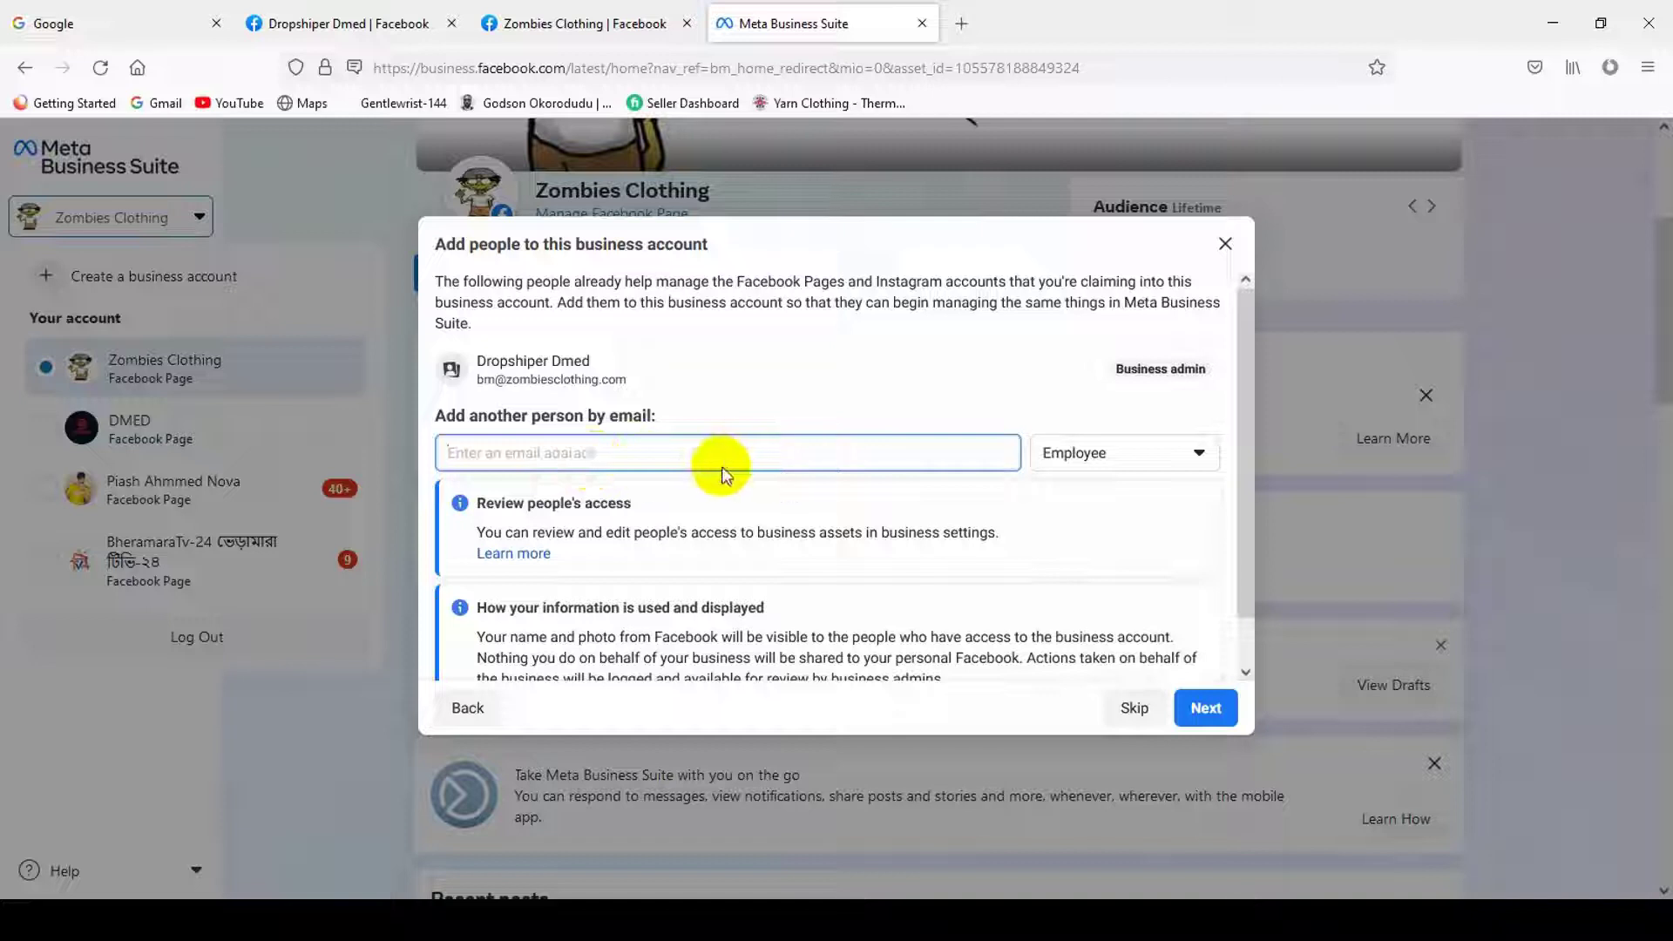
pyautogui.click(1169, 452)
pyautogui.click(1110, 609)
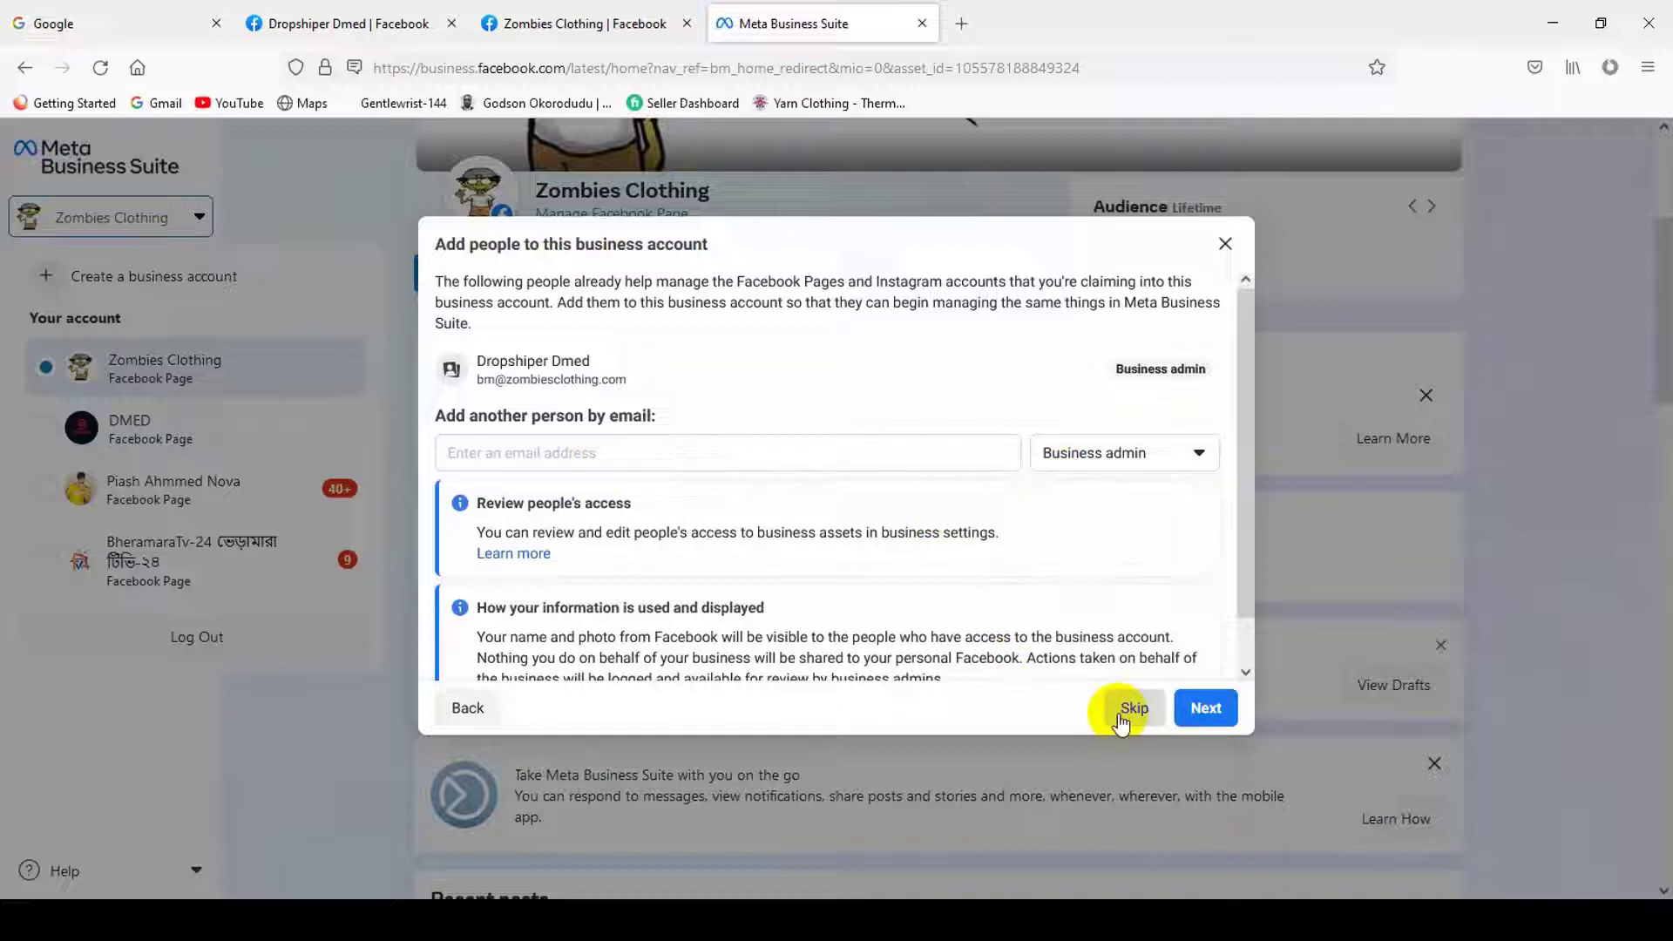
pyautogui.click(1131, 710)
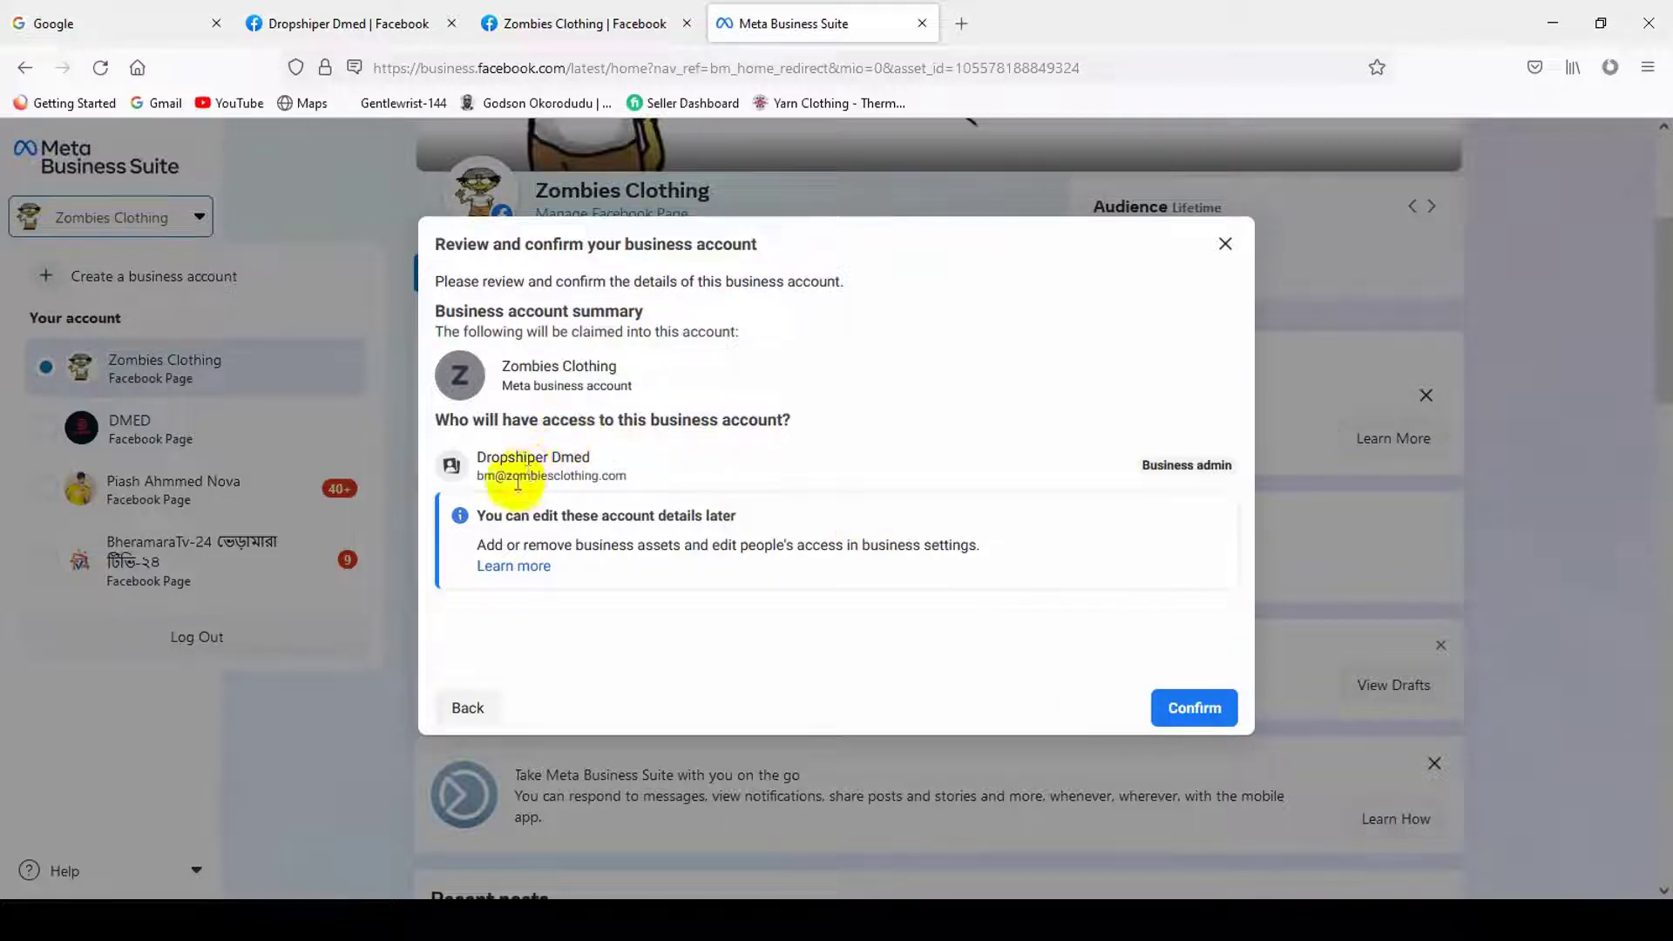
# - Review the Zombies Clothing name and admin email, then confirm the new business account
pyautogui.tripleClick(604, 475)
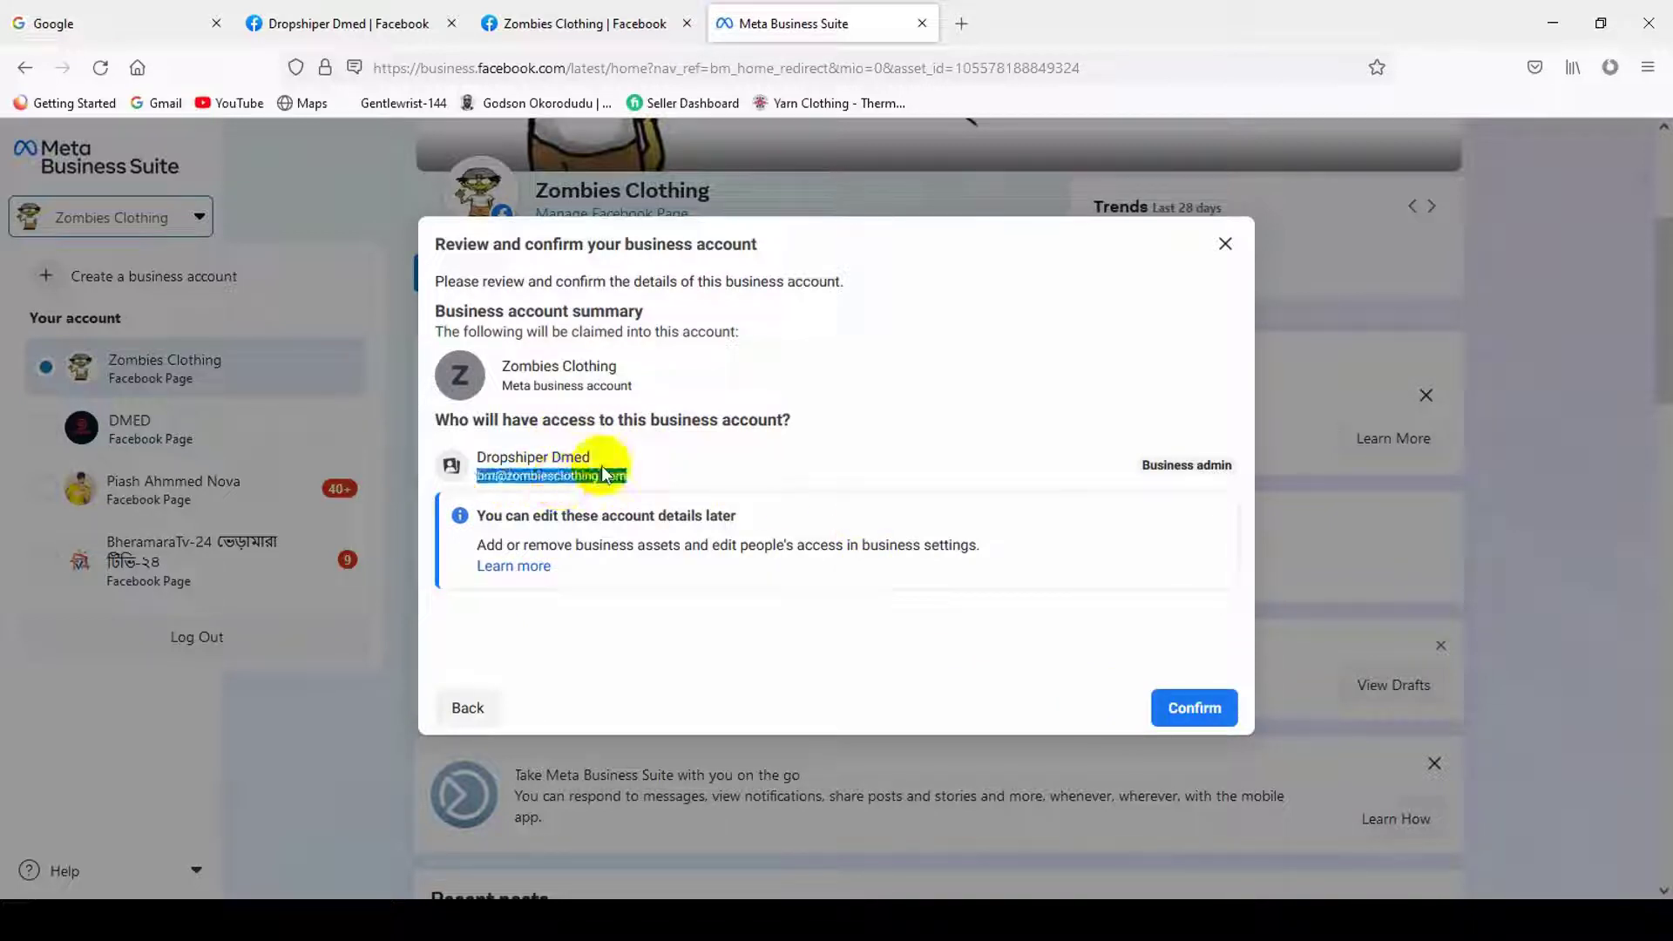
pyautogui.tripleClick(599, 366)
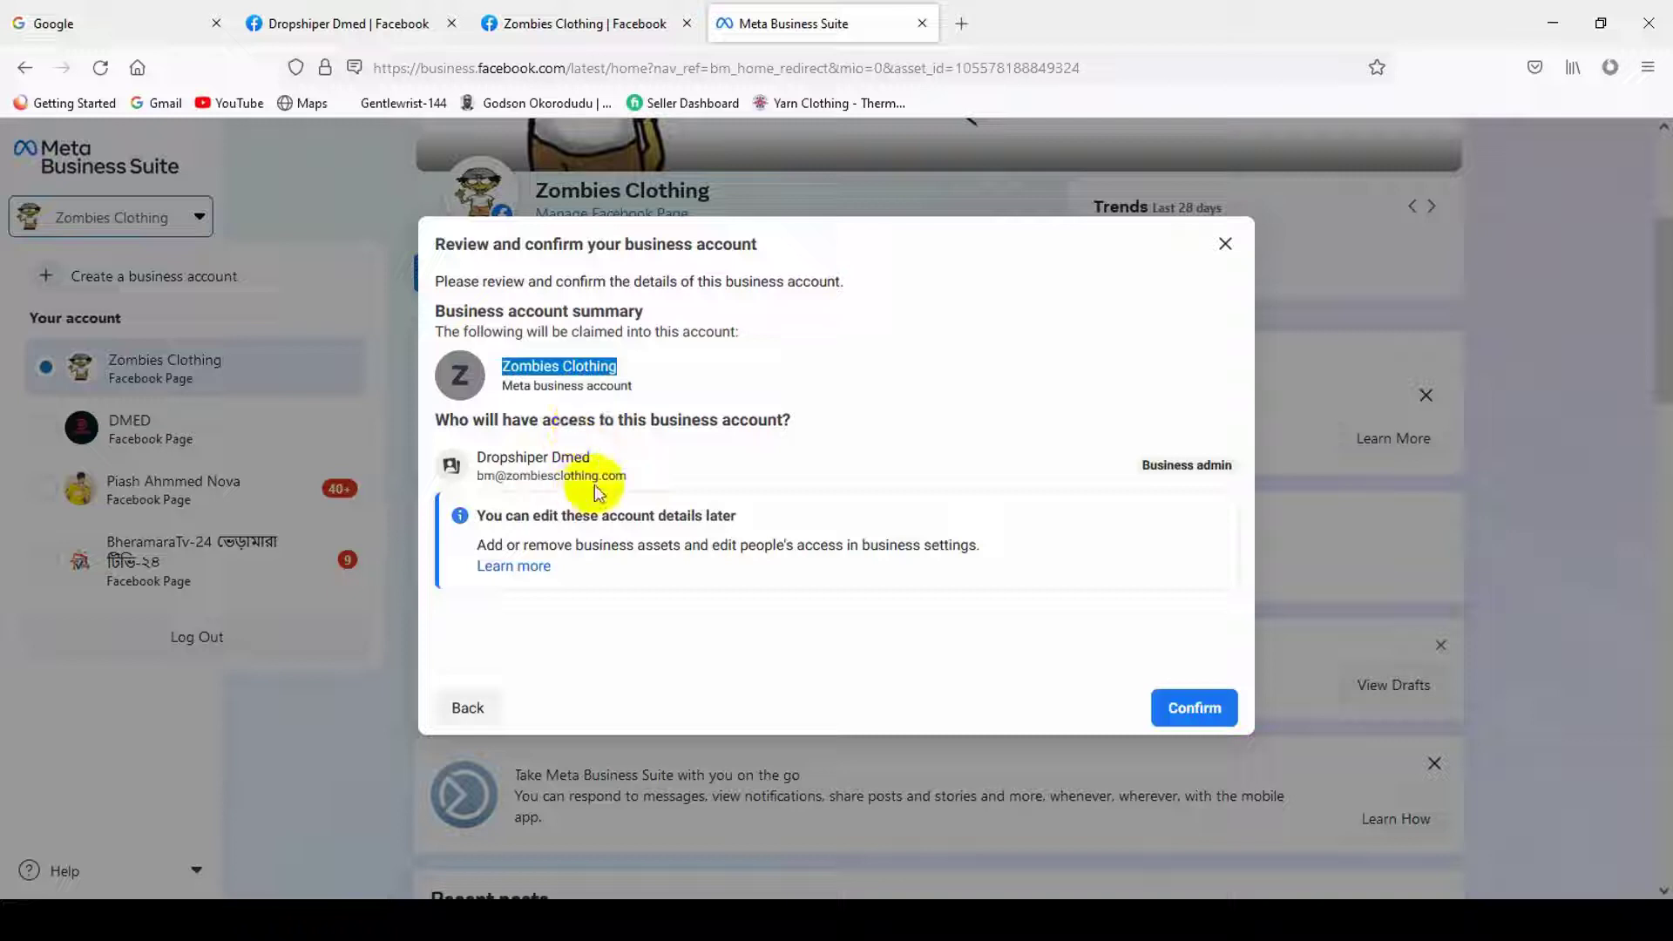
pyautogui.tripleClick(540, 474)
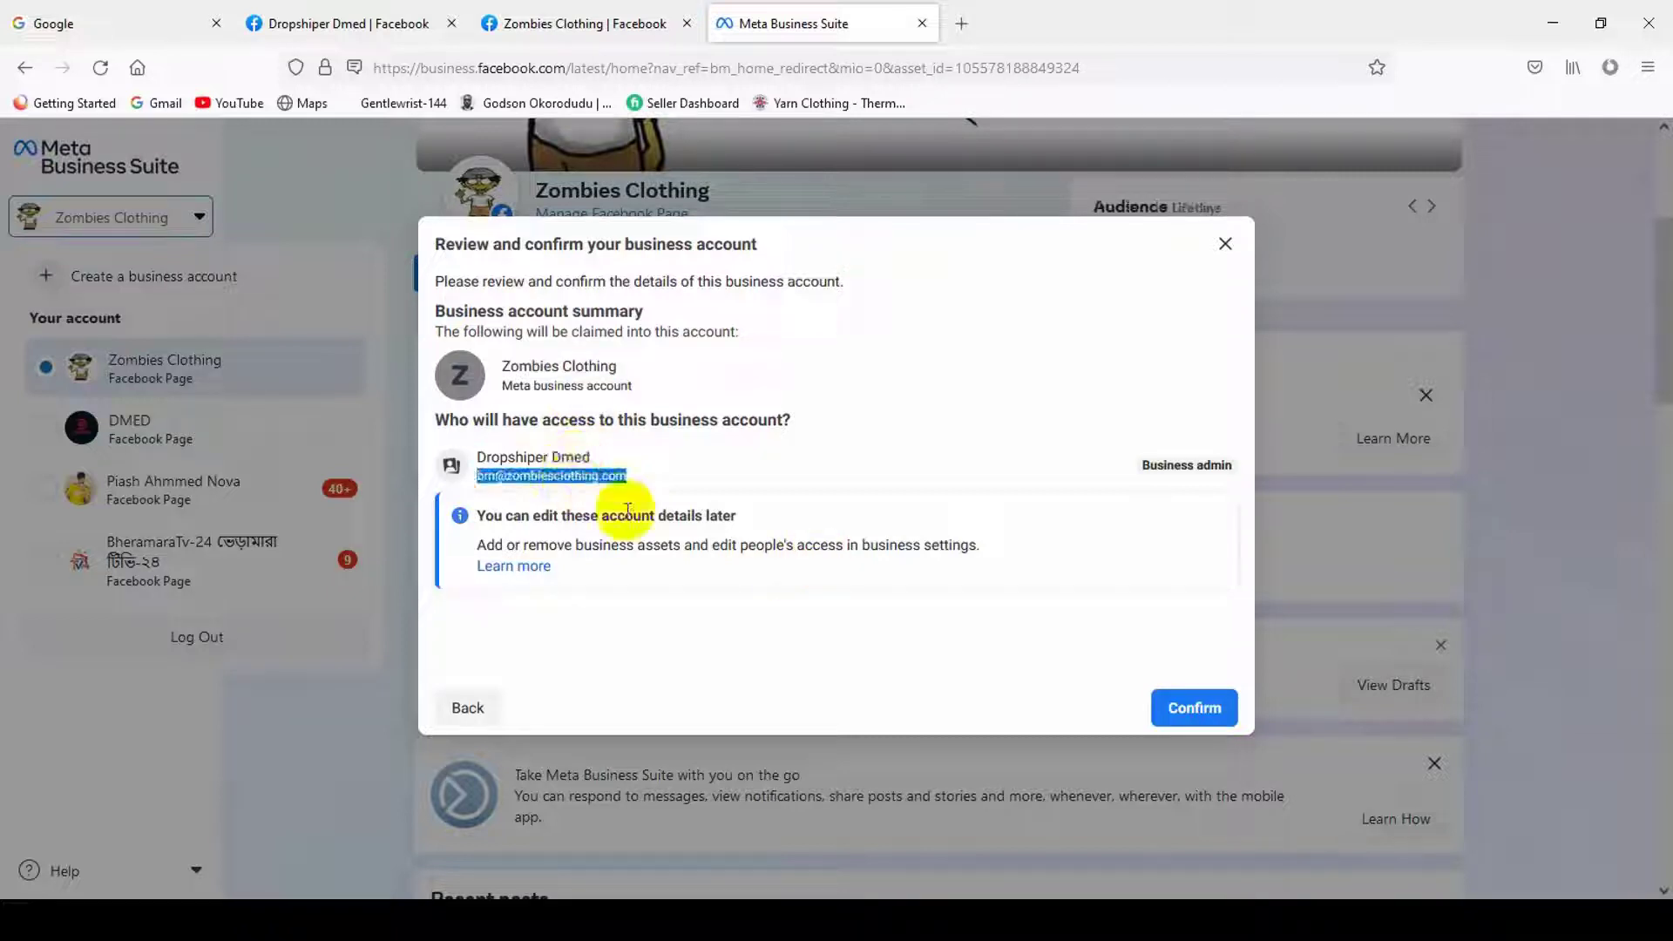
pyautogui.click(1186, 701)
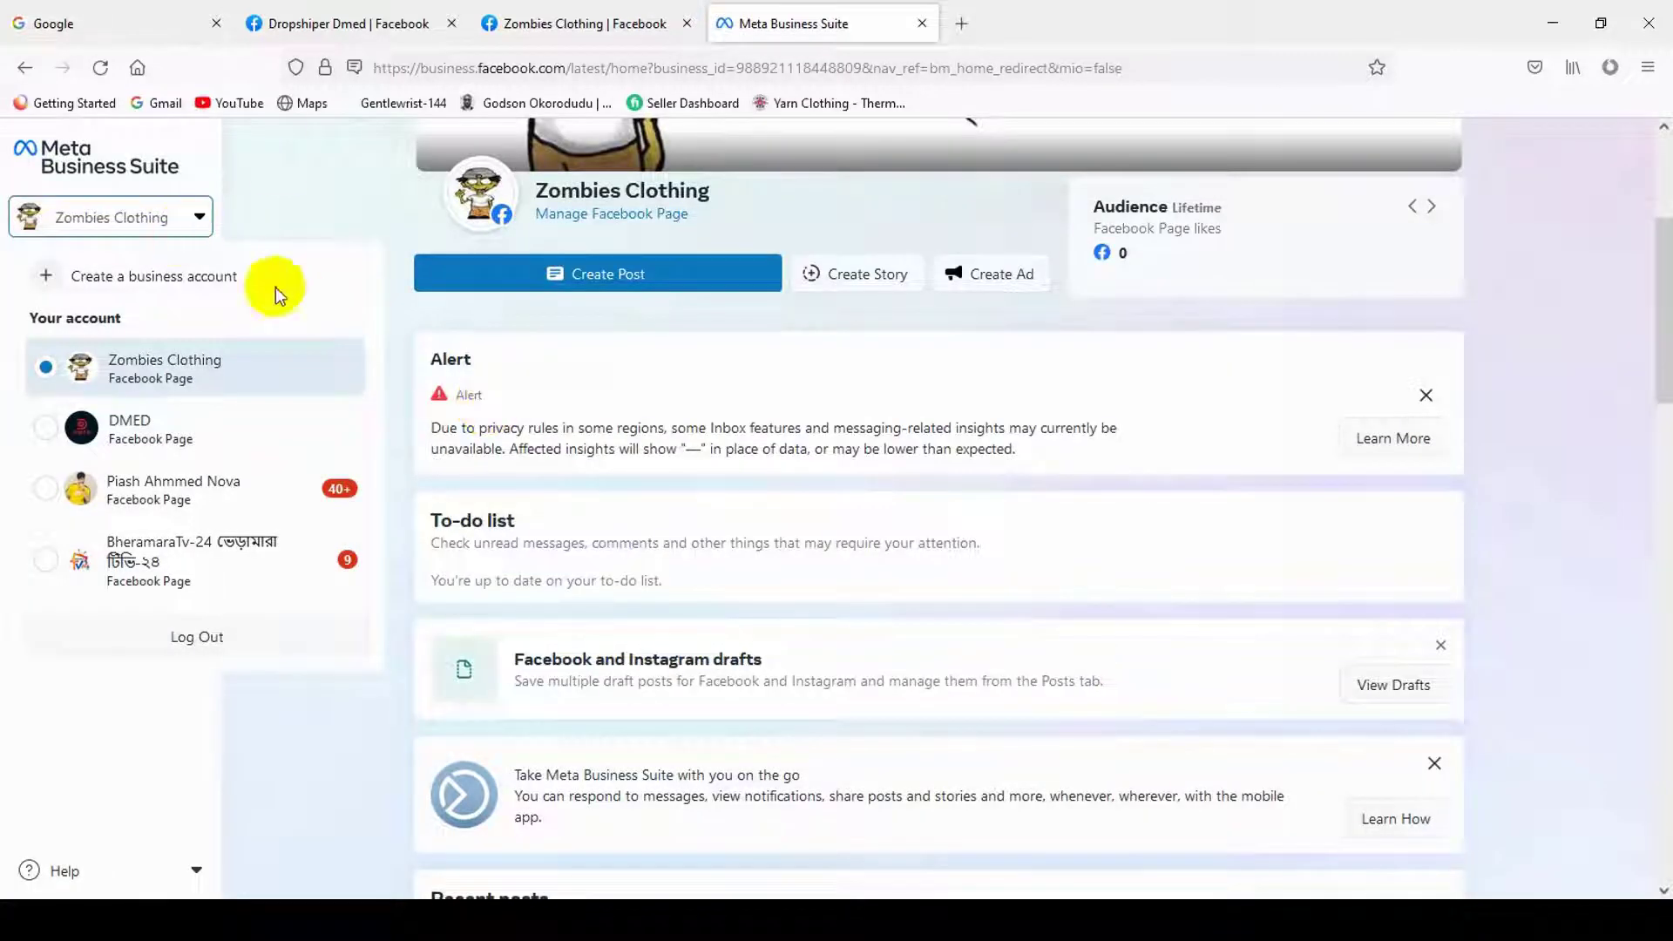
# - From the account switcher's Business accounts list, open settings for Zombies Clothing
pyautogui.click(679, 12)
pyautogui.click(723, 18)
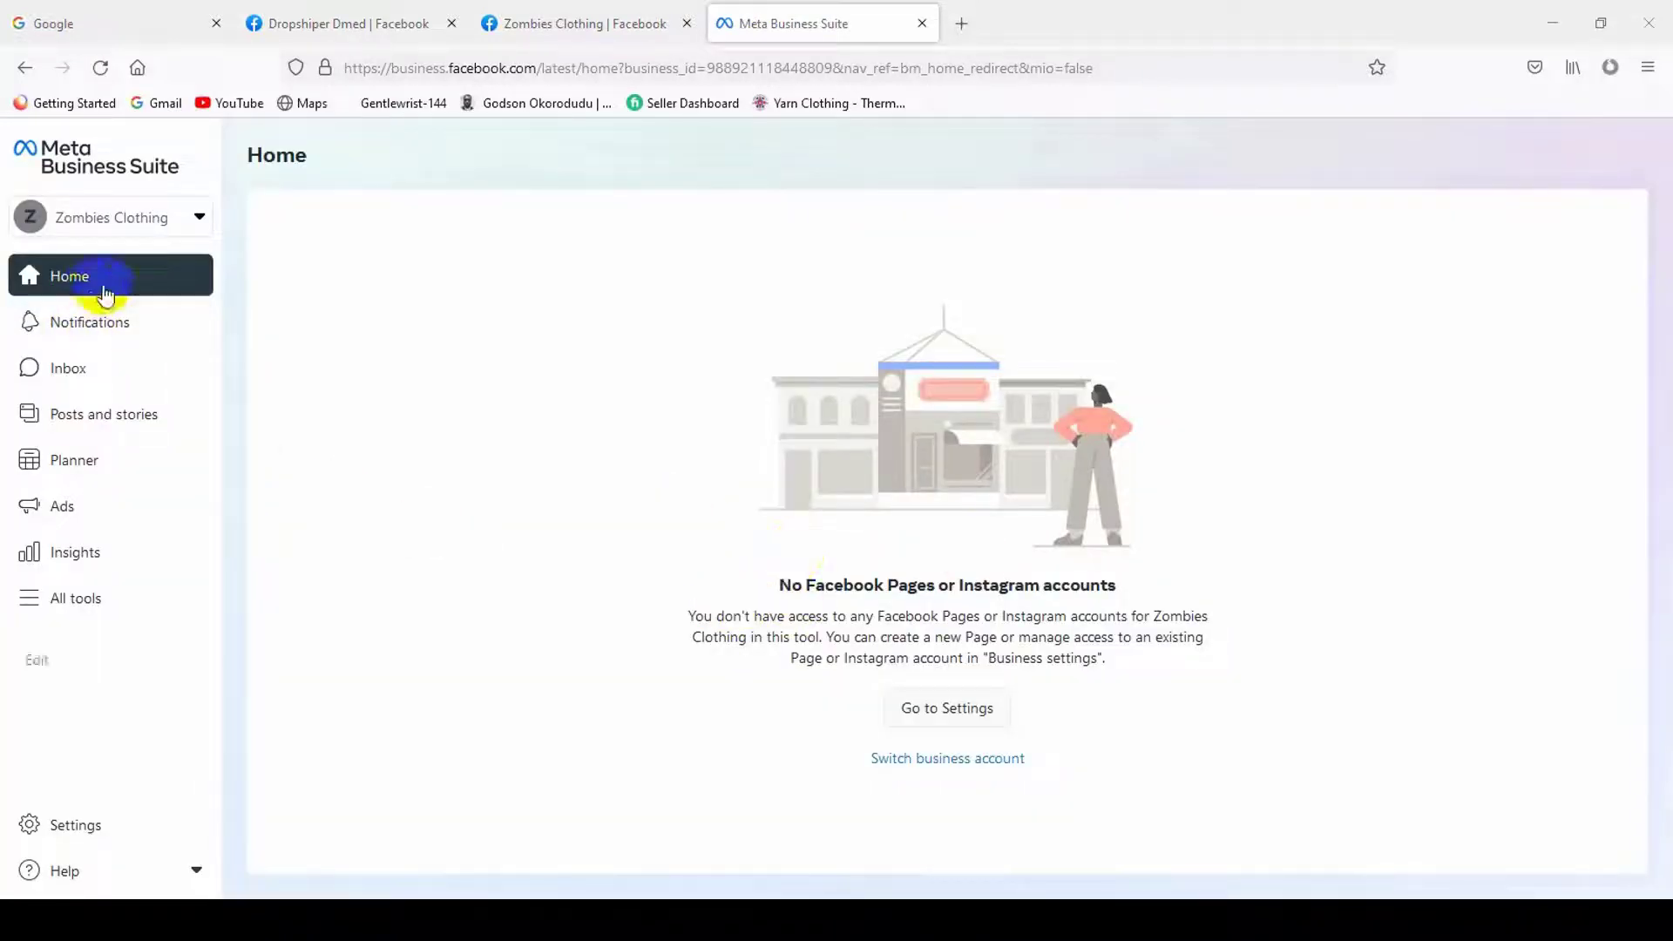
pyautogui.click(144, 219)
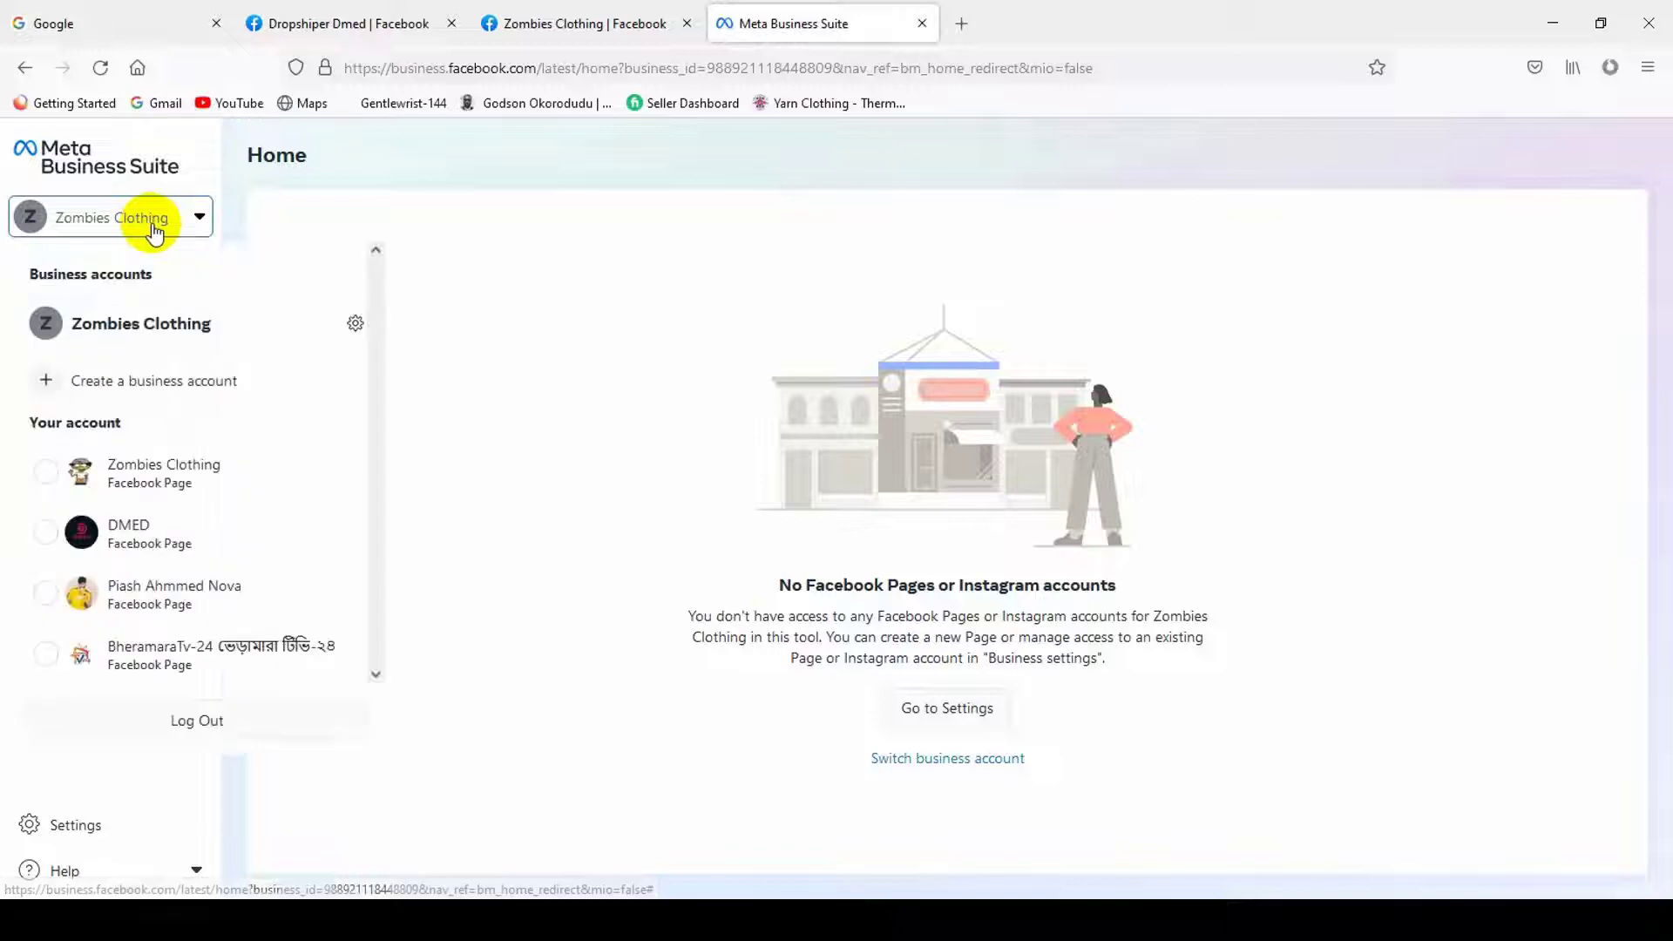
pyautogui.click(541, 328)
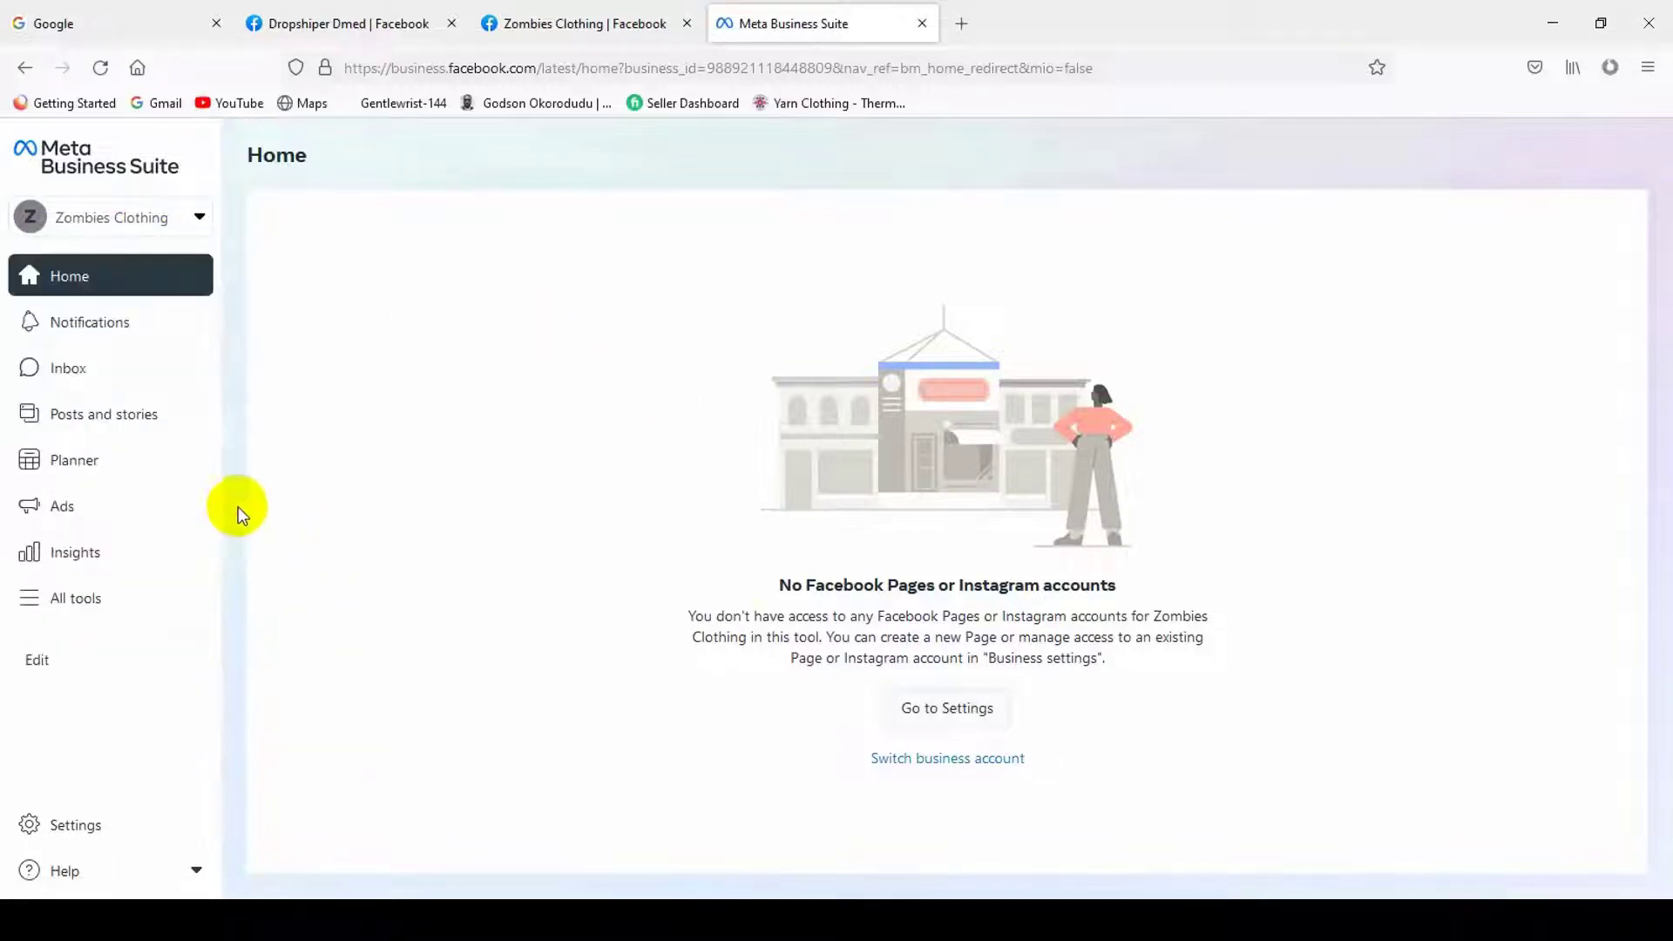
pyautogui.click(103, 222)
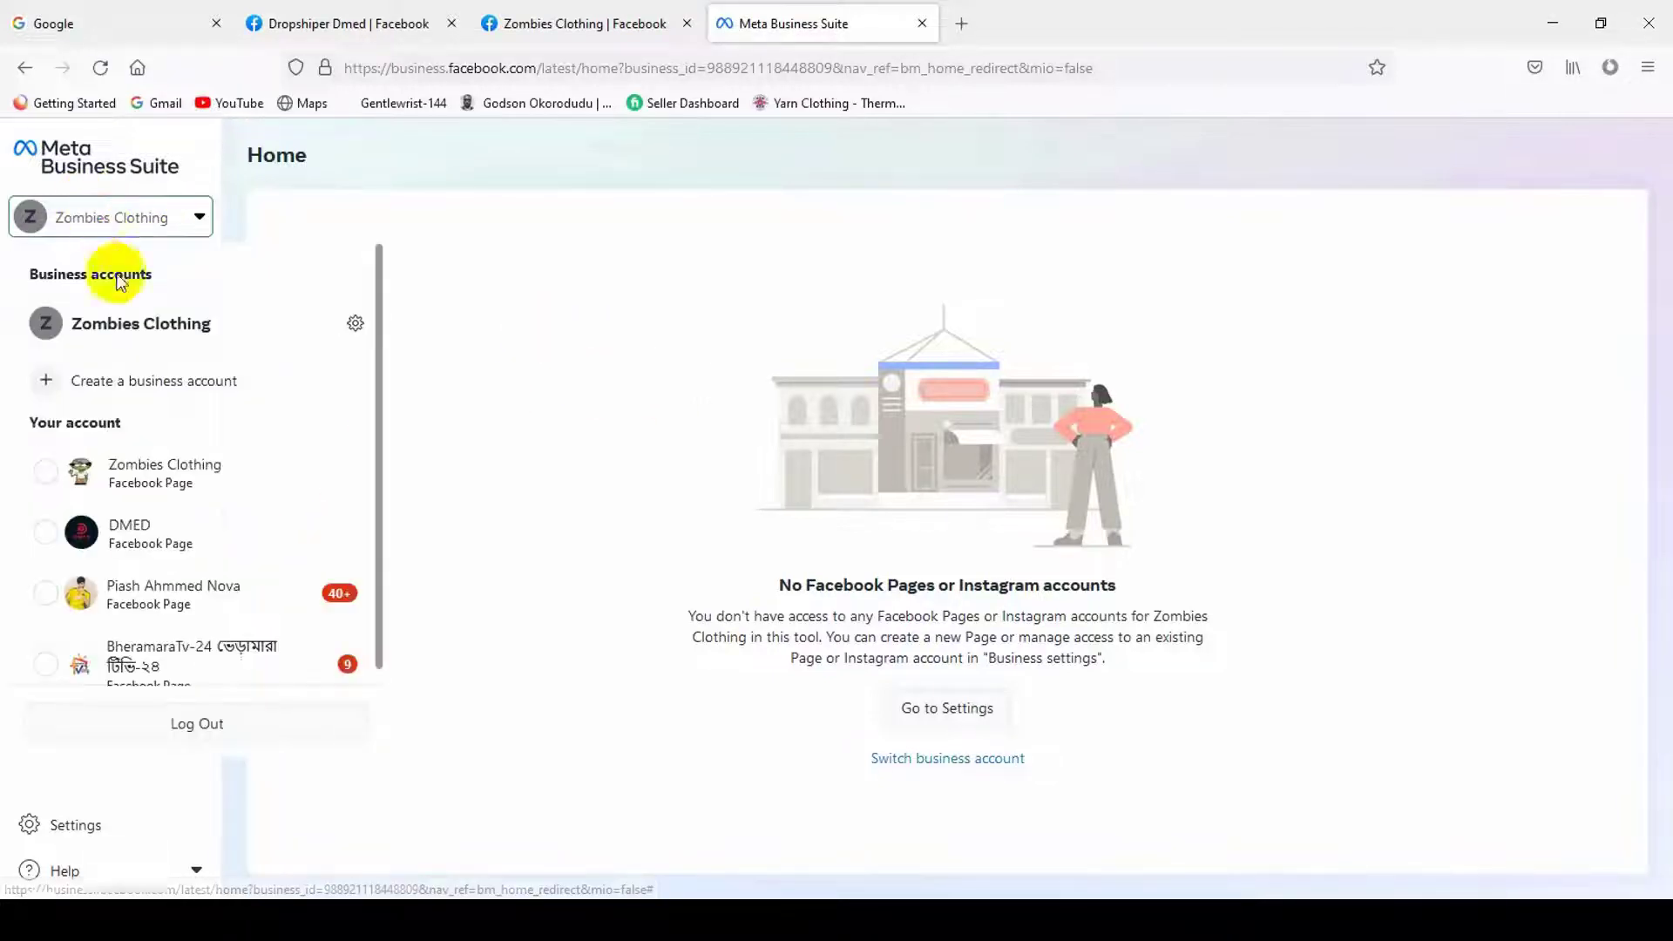
pyautogui.moveTo(39, 406); pyautogui.dragTo(122, 406)
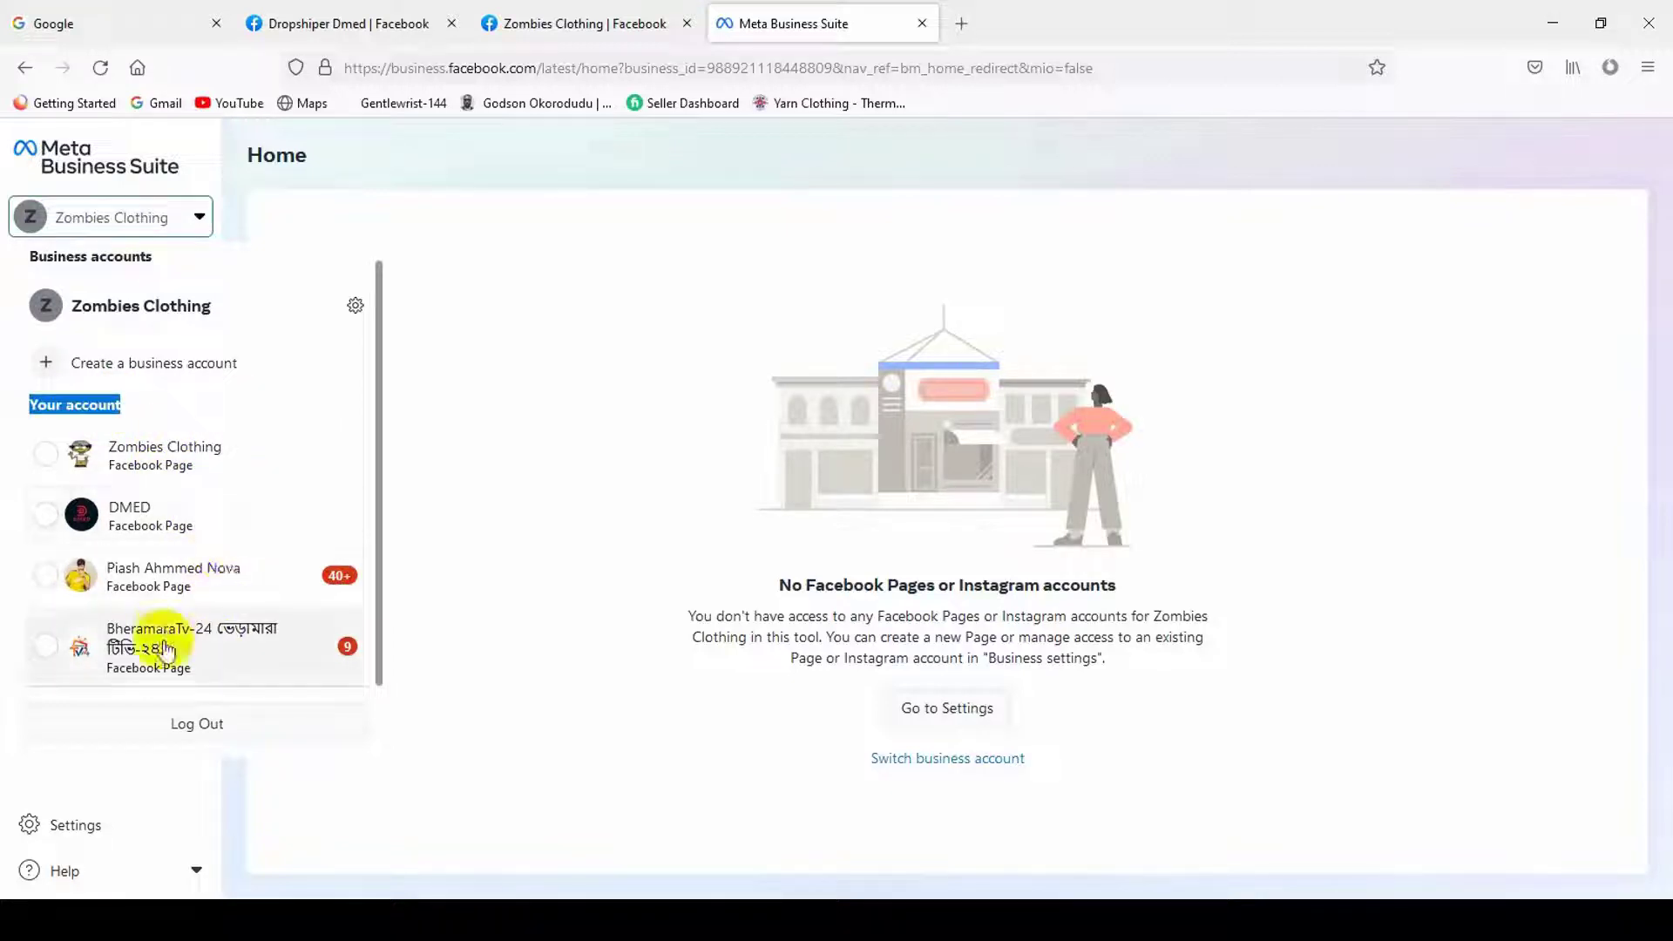
pyautogui.scroll(1, 170, 431)
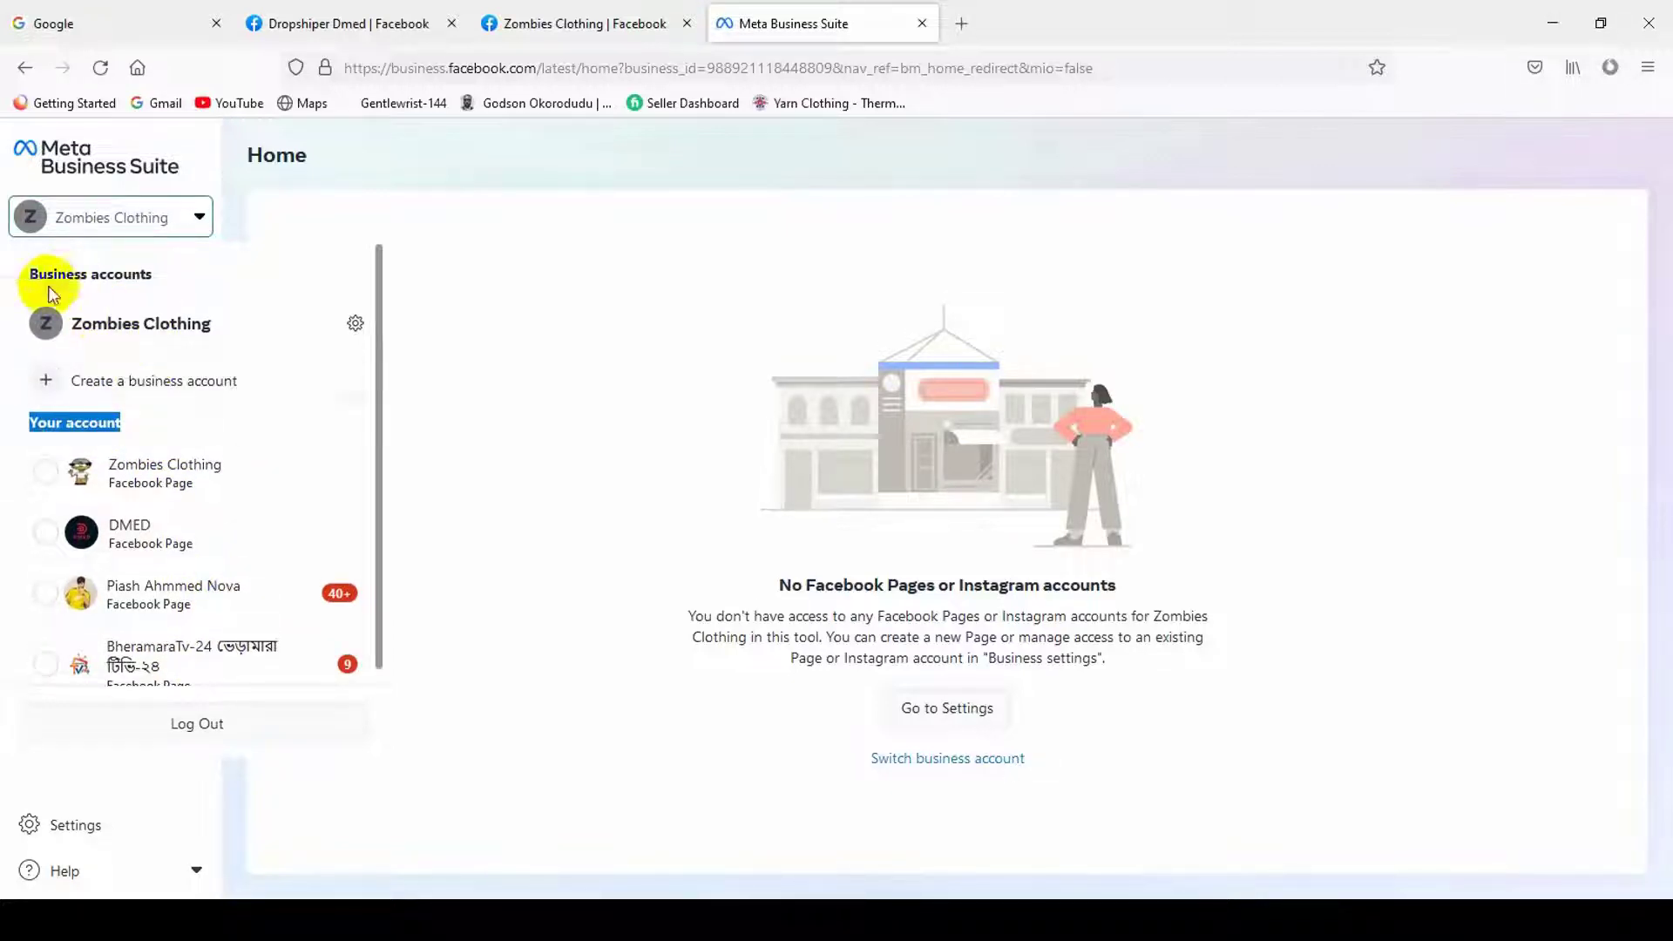
pyautogui.moveTo(52, 292); pyautogui.dragTo(149, 273)
pyautogui.click(192, 313)
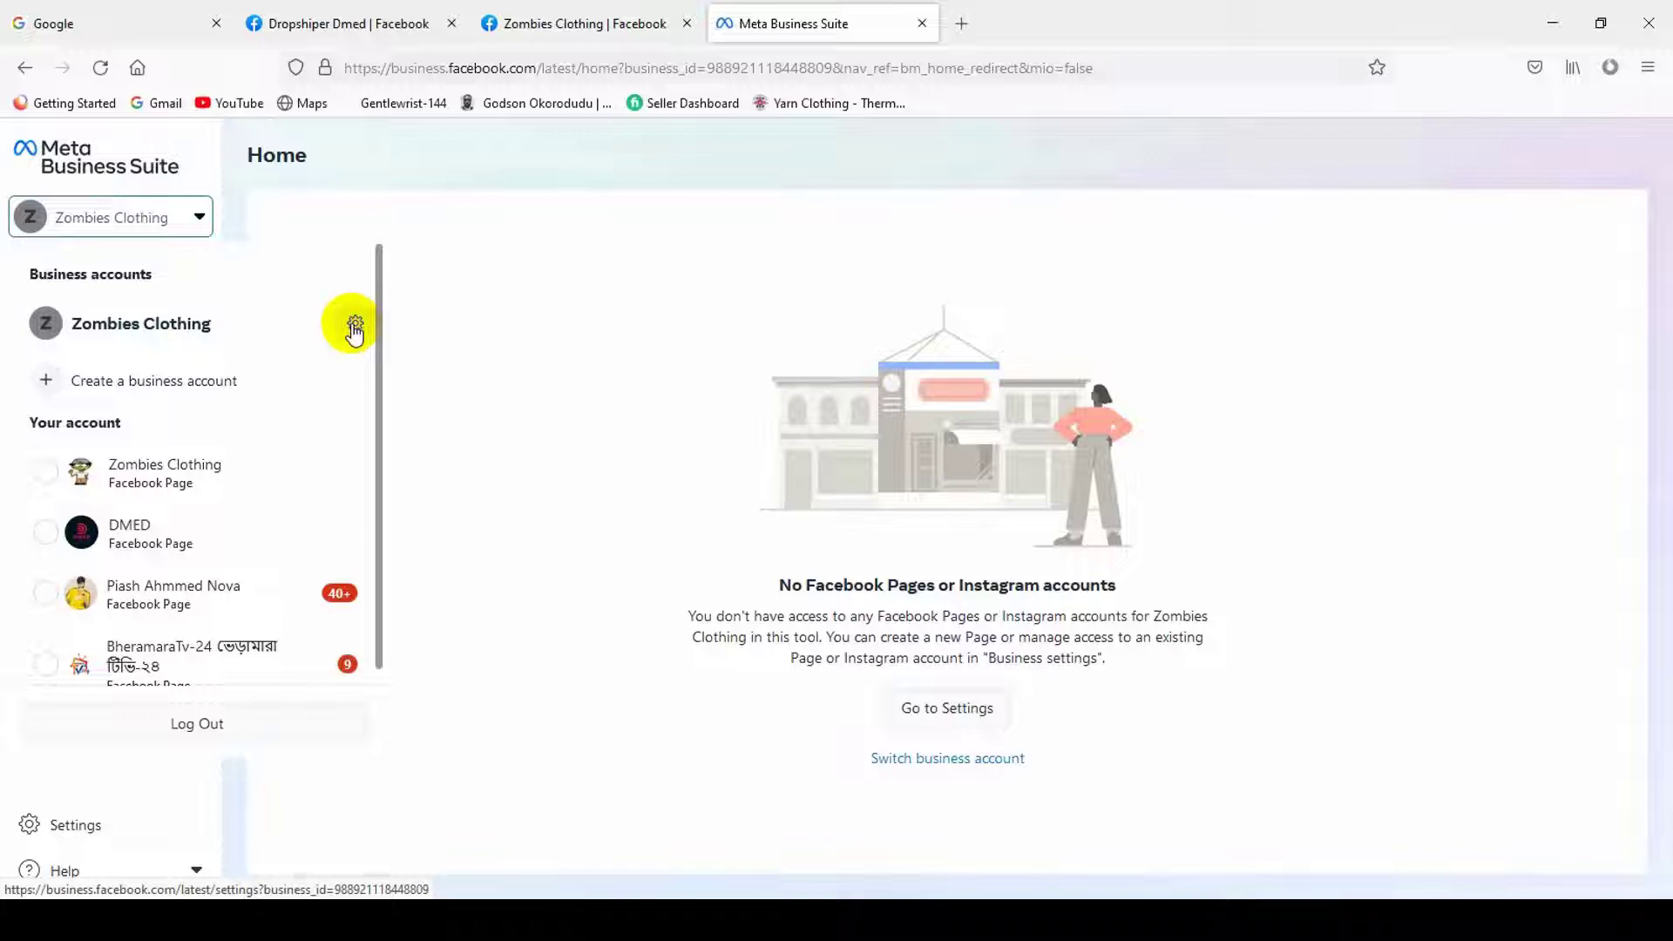
pyautogui.click(354, 327)
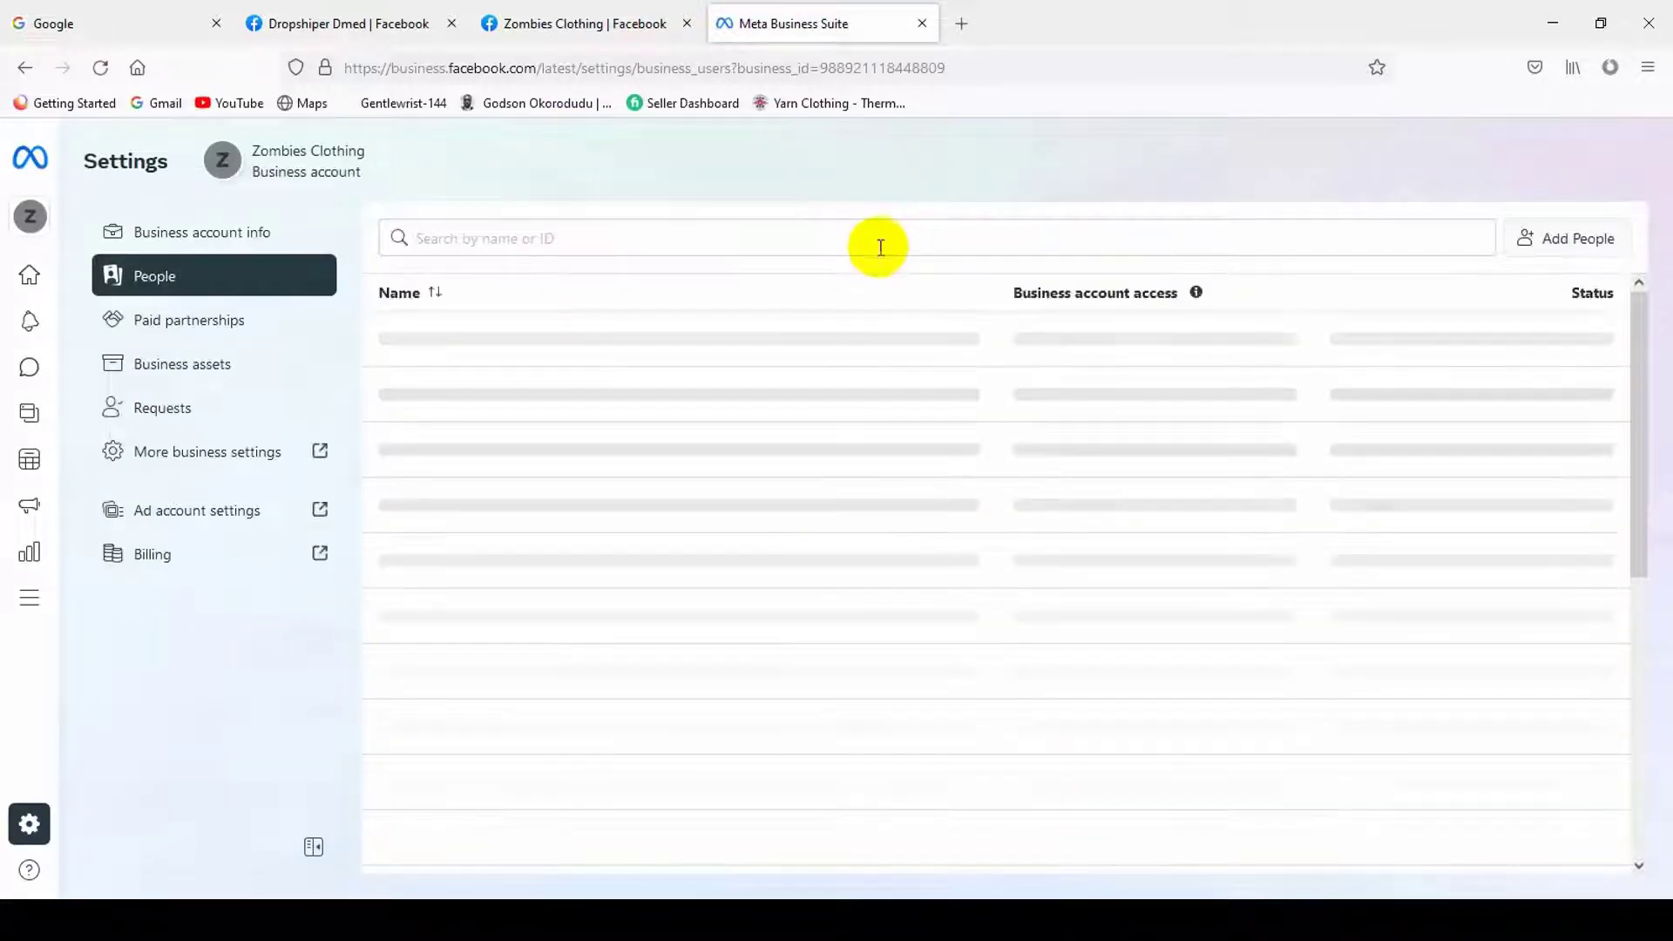
# - Move to the Business Settings tab showing the Zombies Clothing People page
pyautogui.click(250, 462)
pyautogui.click(828, 19)
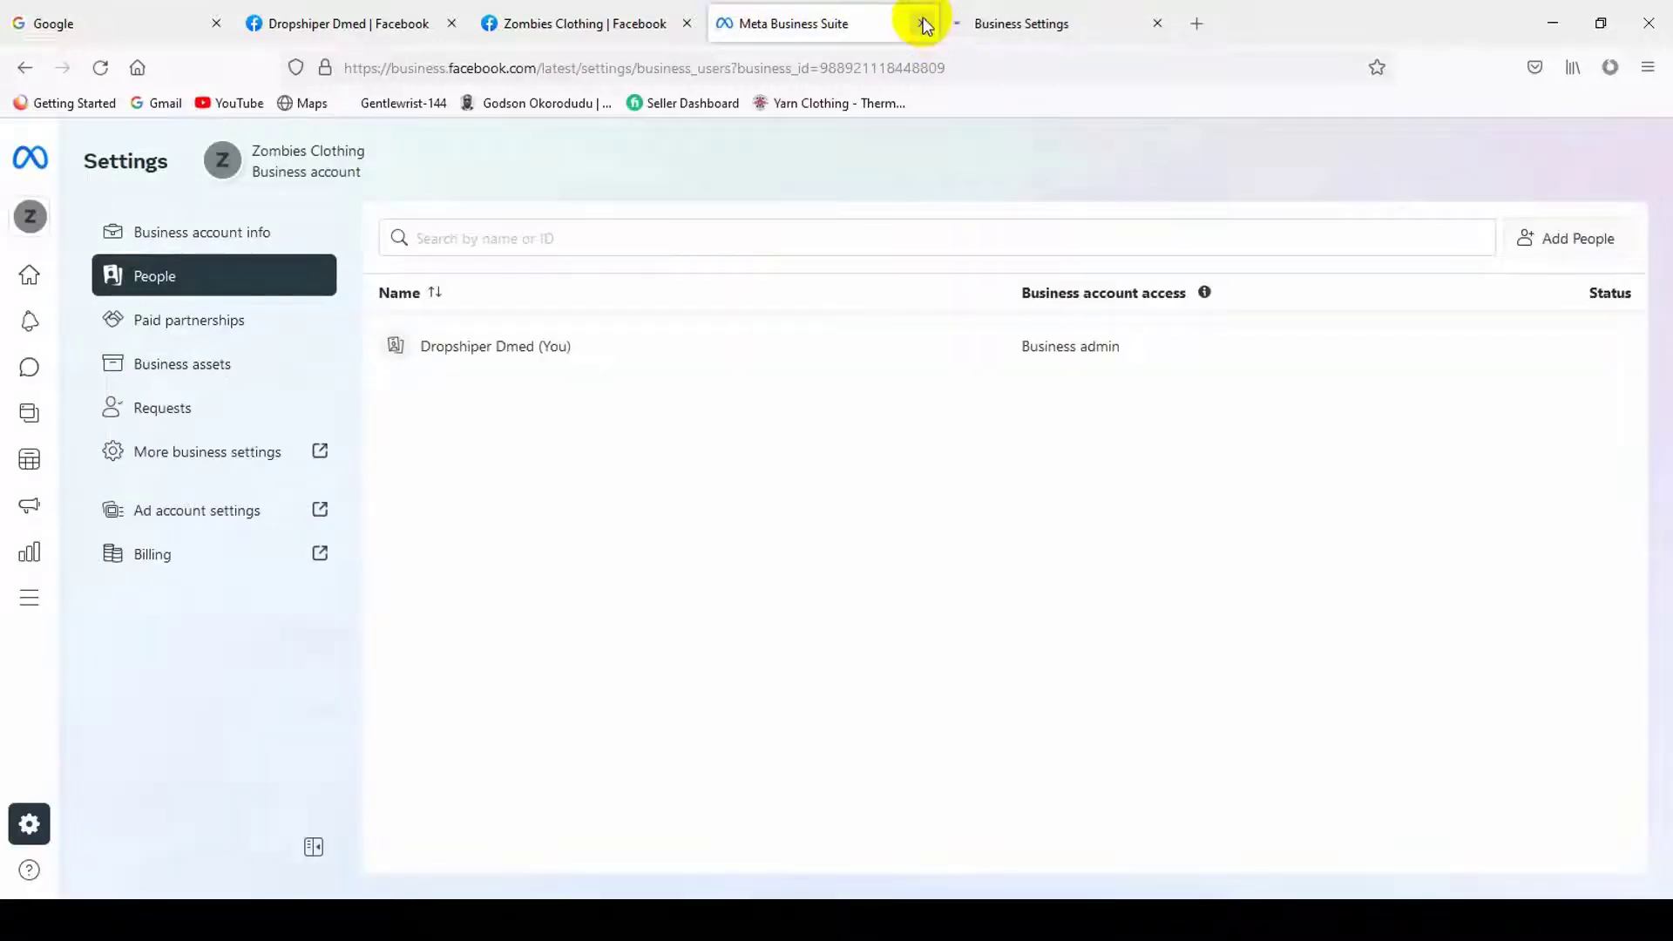
pyautogui.click(1085, 19)
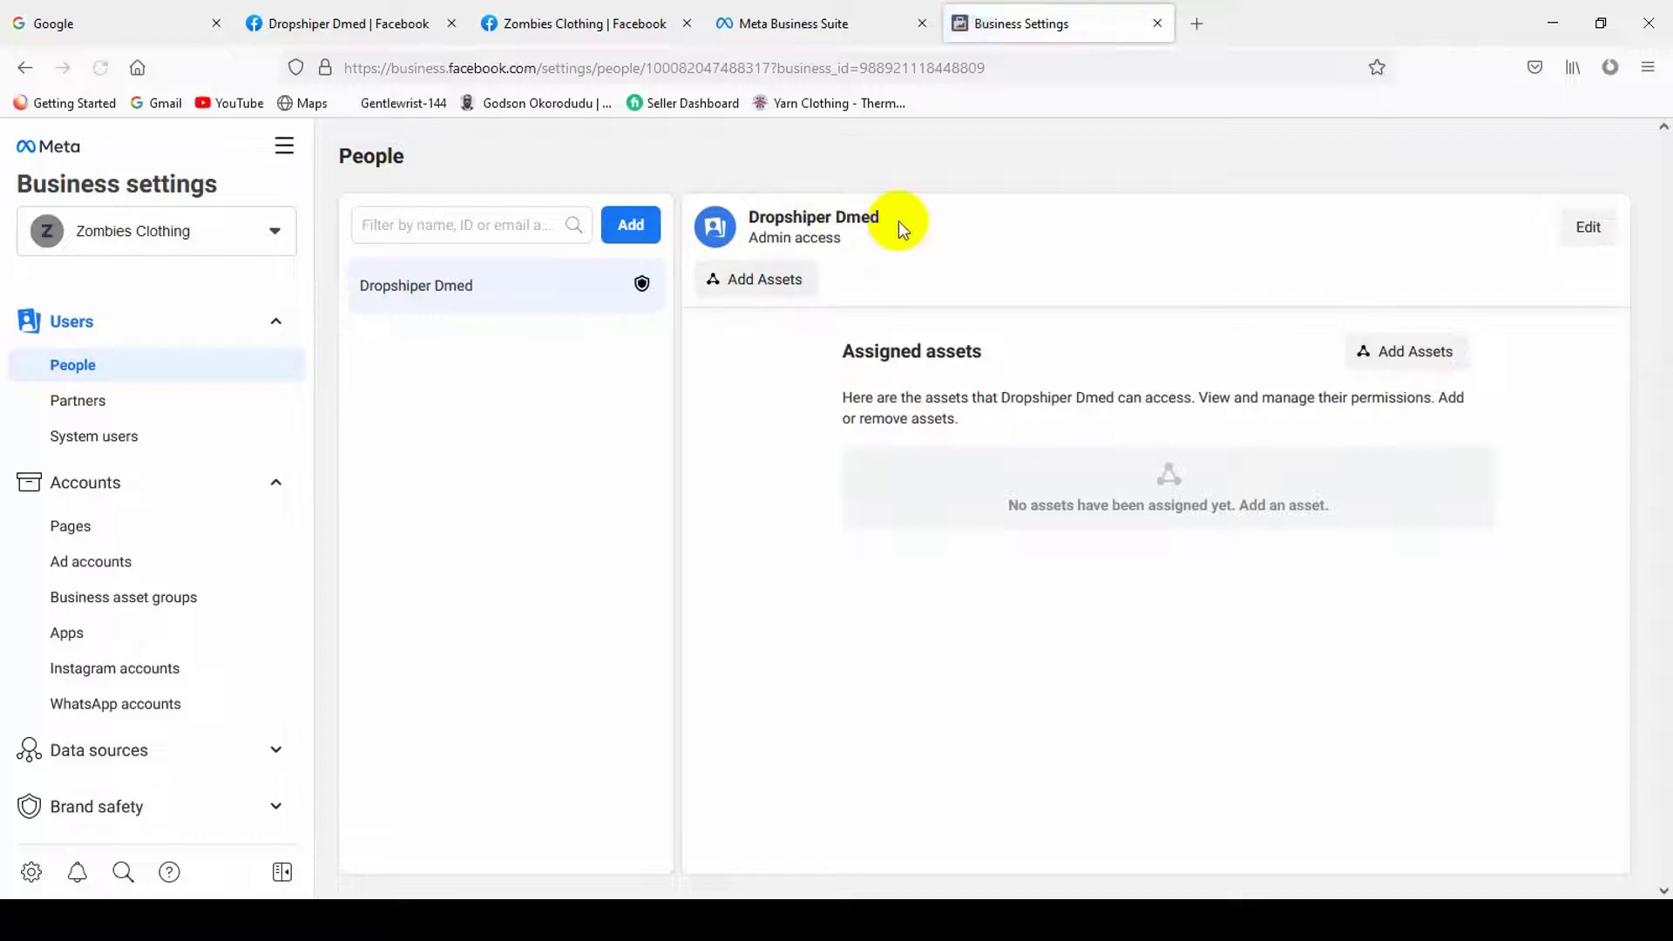
# - Review the sole admin's name and Admin access on the People page
pyautogui.tripleClick(807, 240)
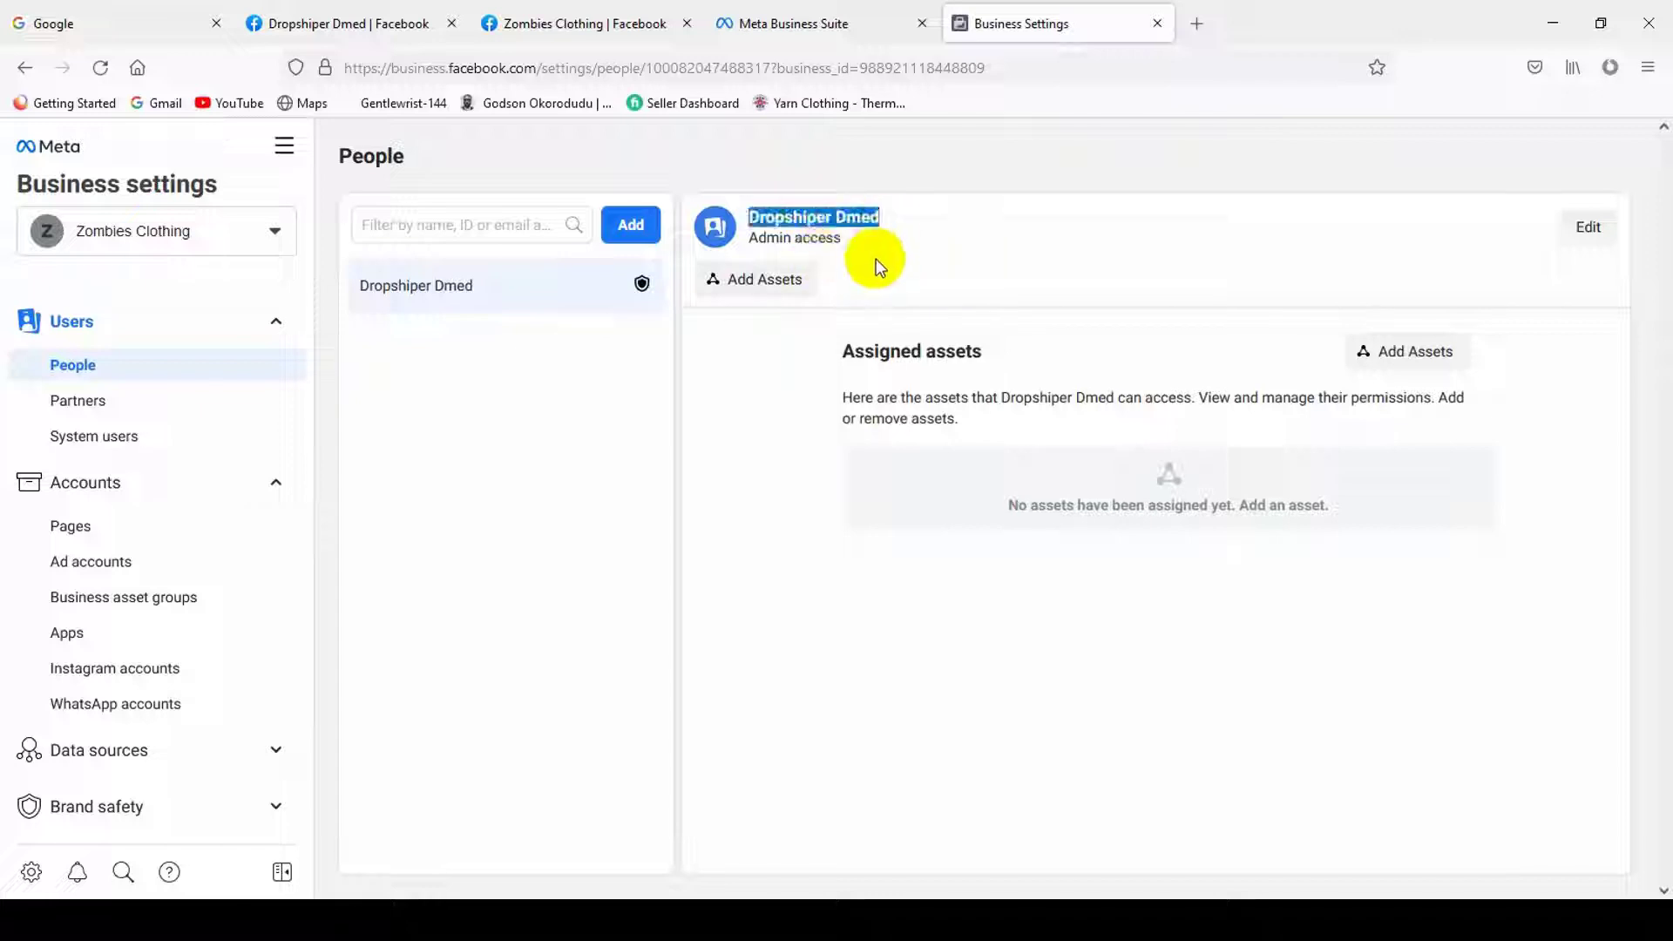
pyautogui.click(800, 243)
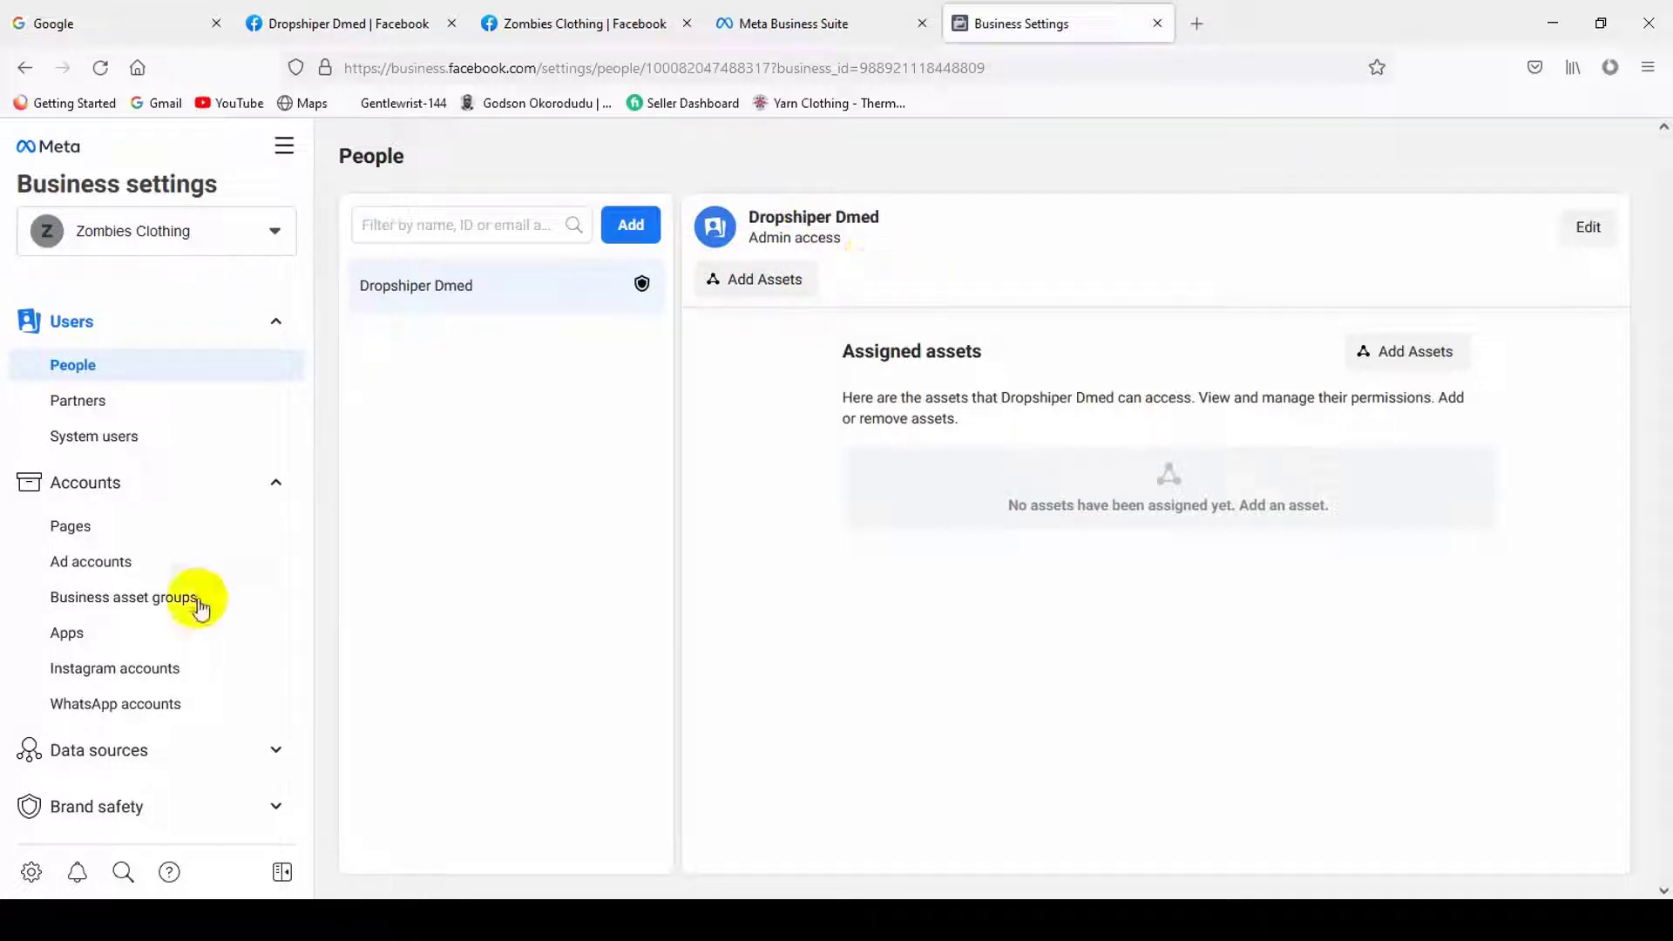
pyautogui.scroll(-5, 212, 683)
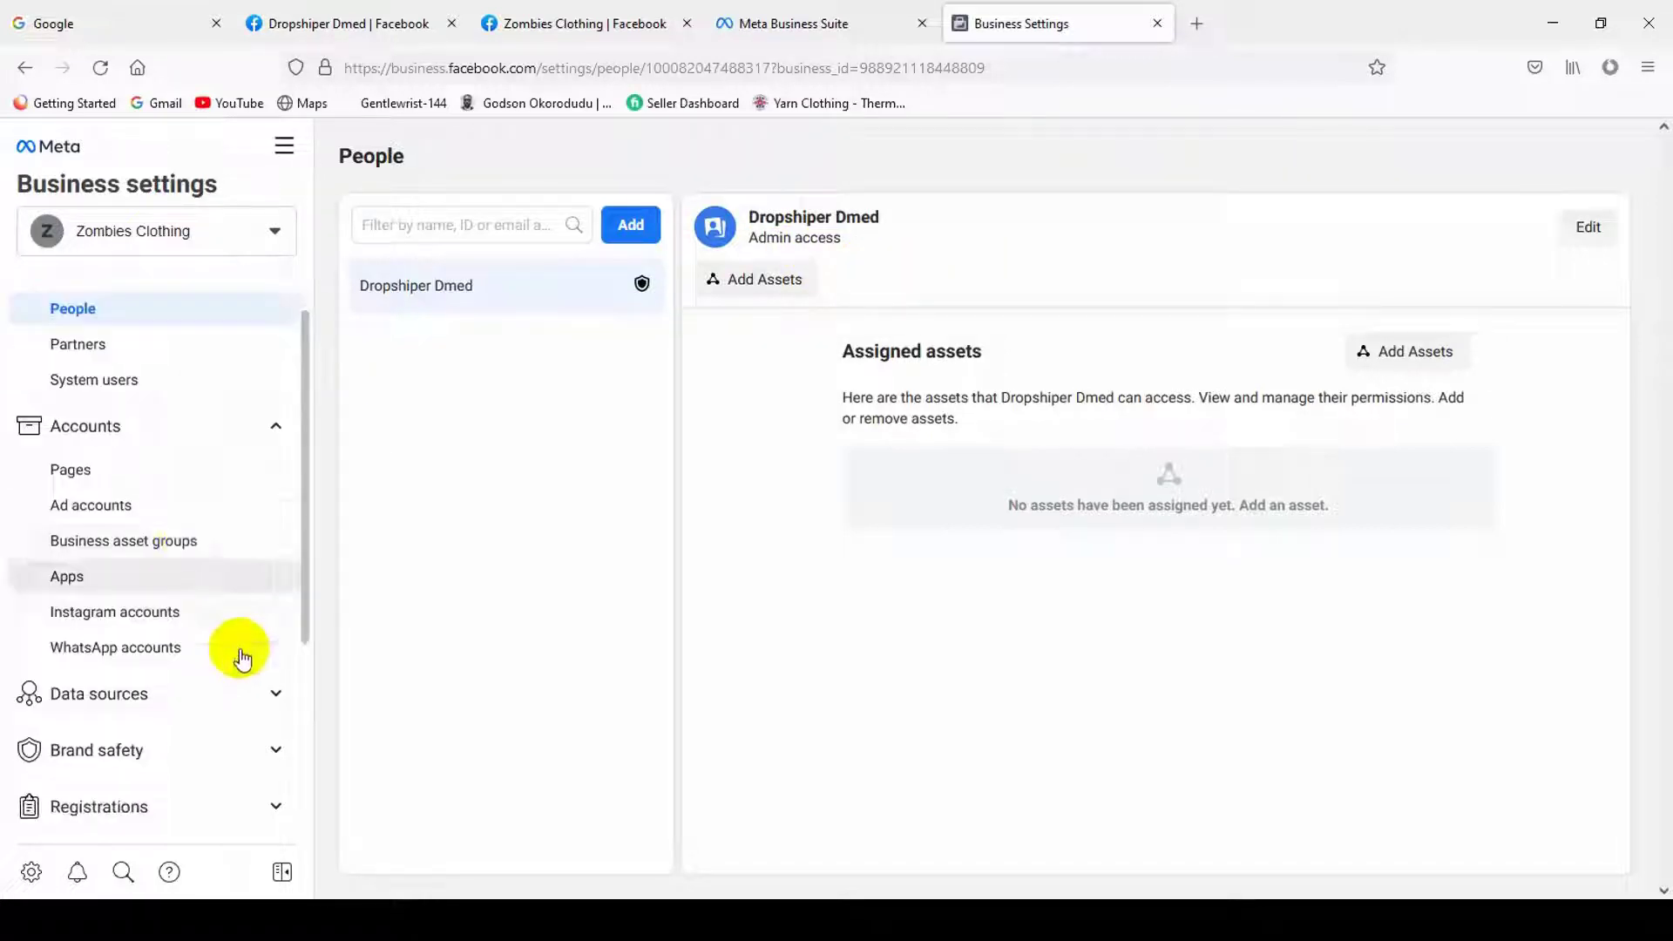
pyautogui.scroll(5, 187, 727)
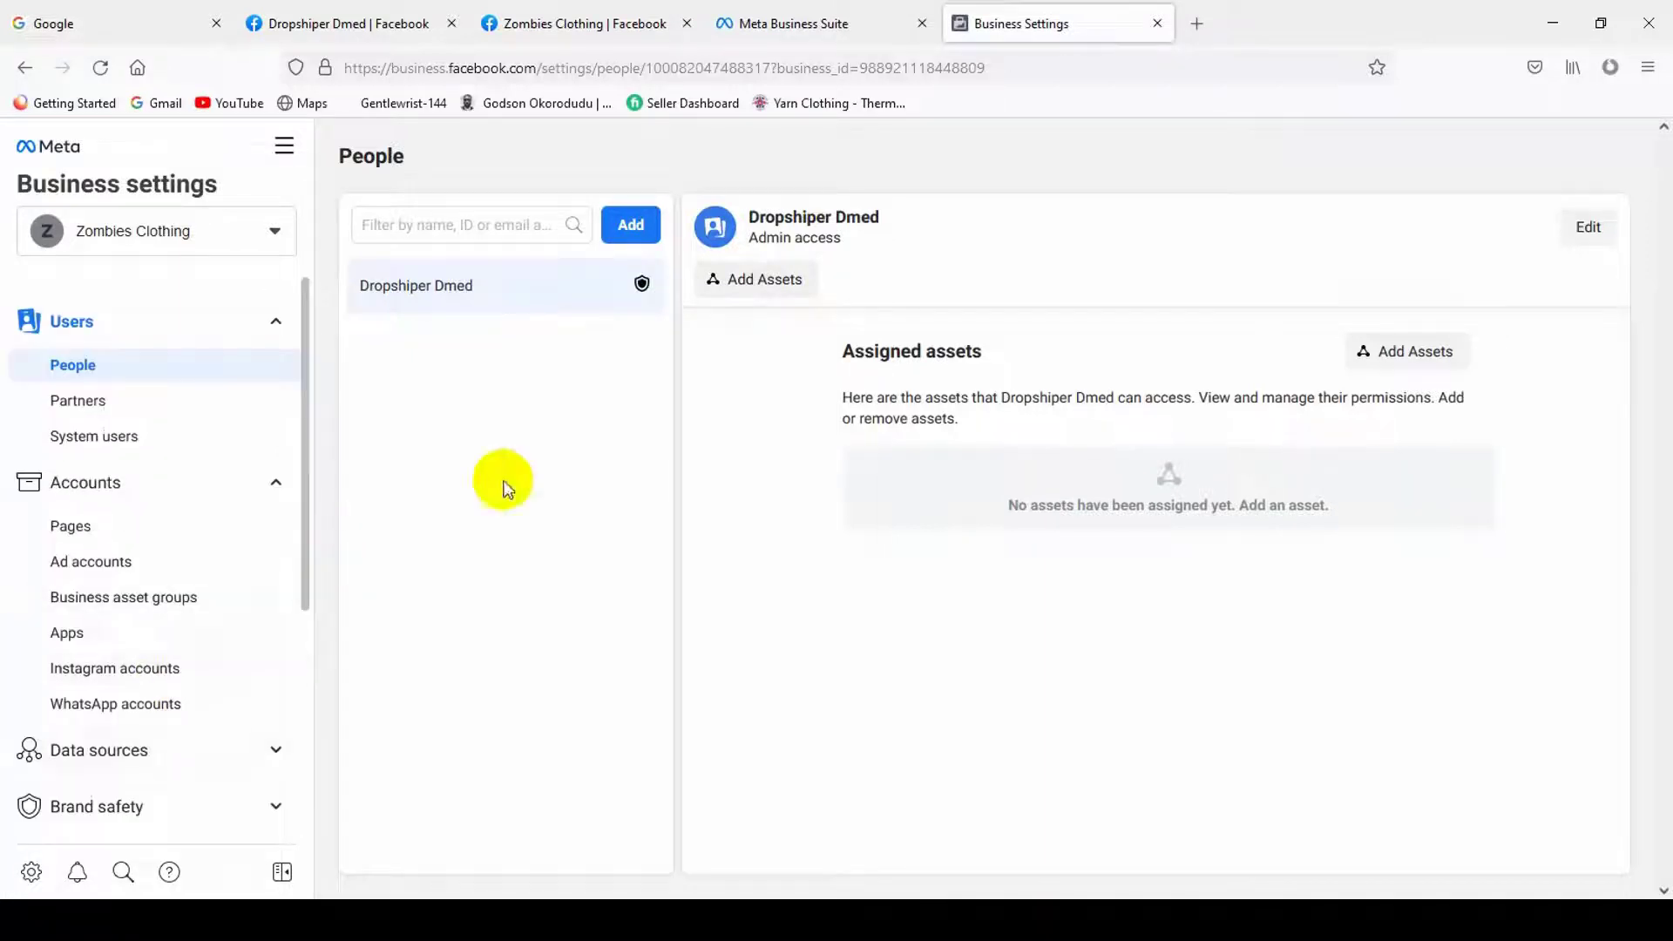
pyautogui.scroll(-2, 138, 424)
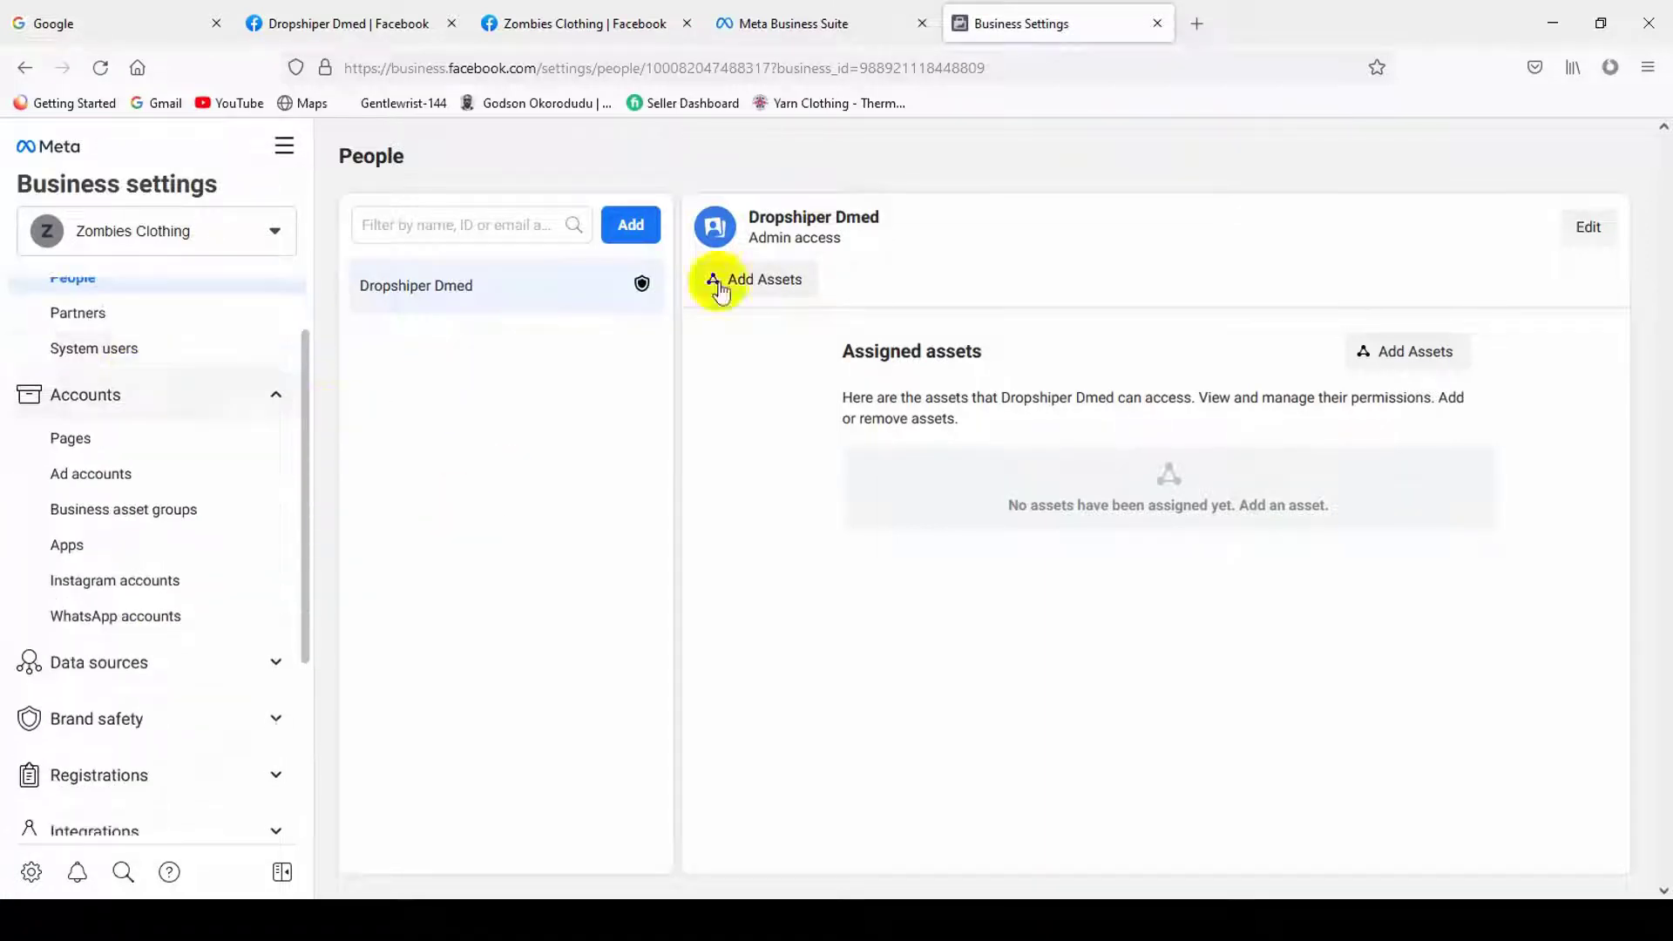
pyautogui.click(874, 239)
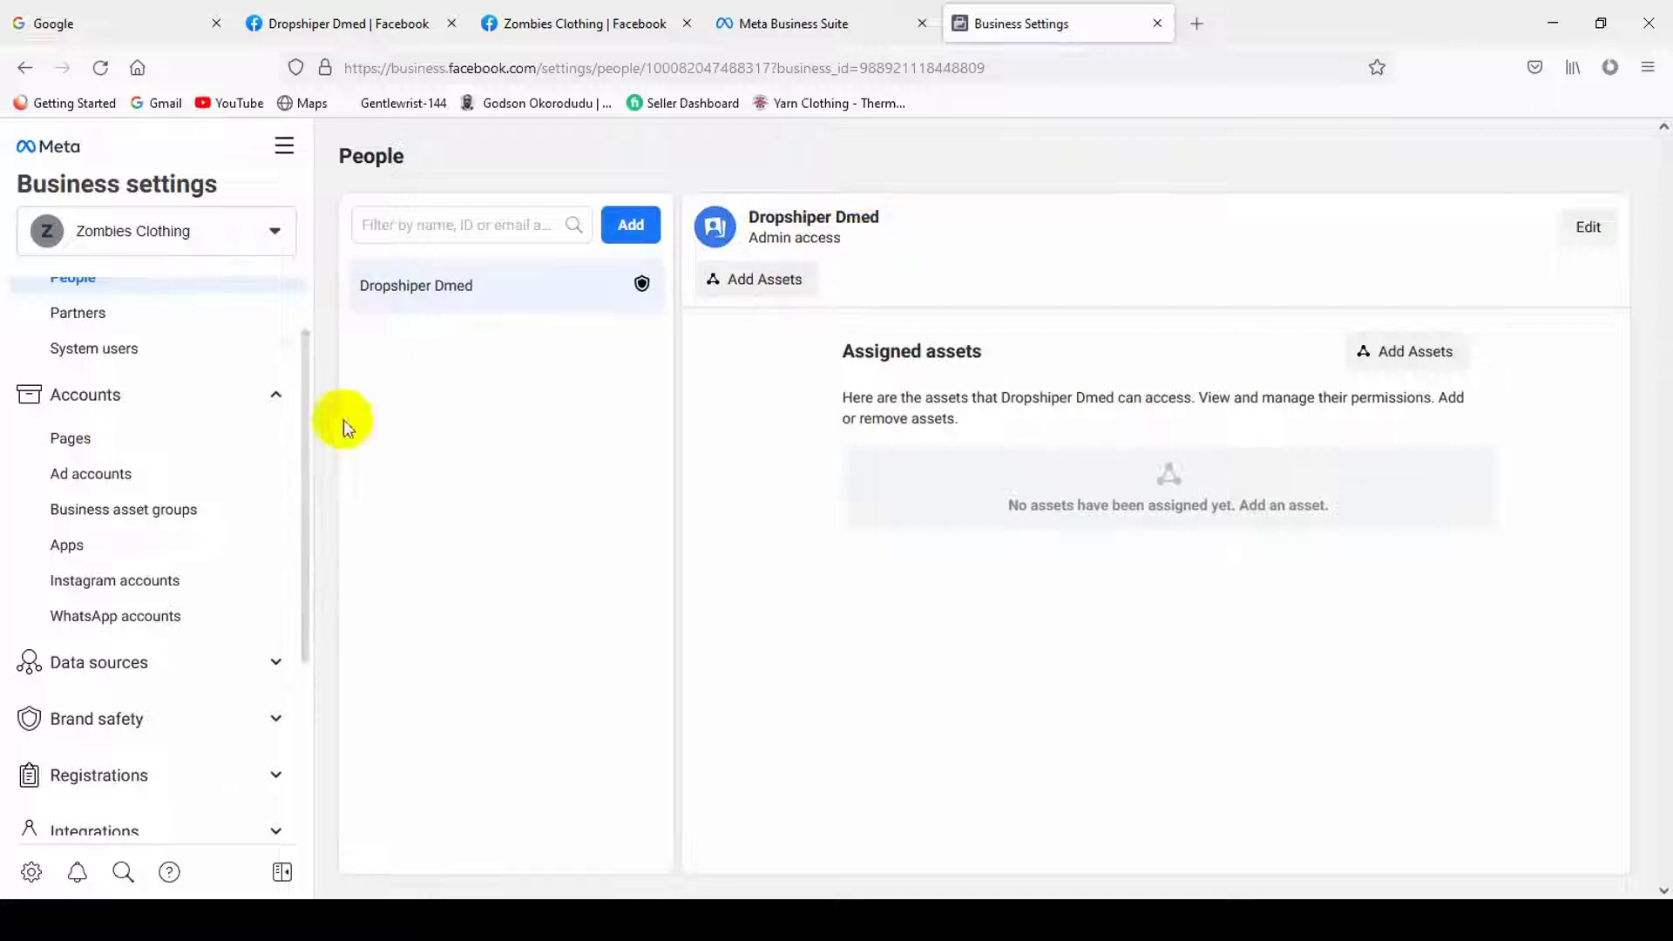
pyautogui.scroll(2, 56, 411)
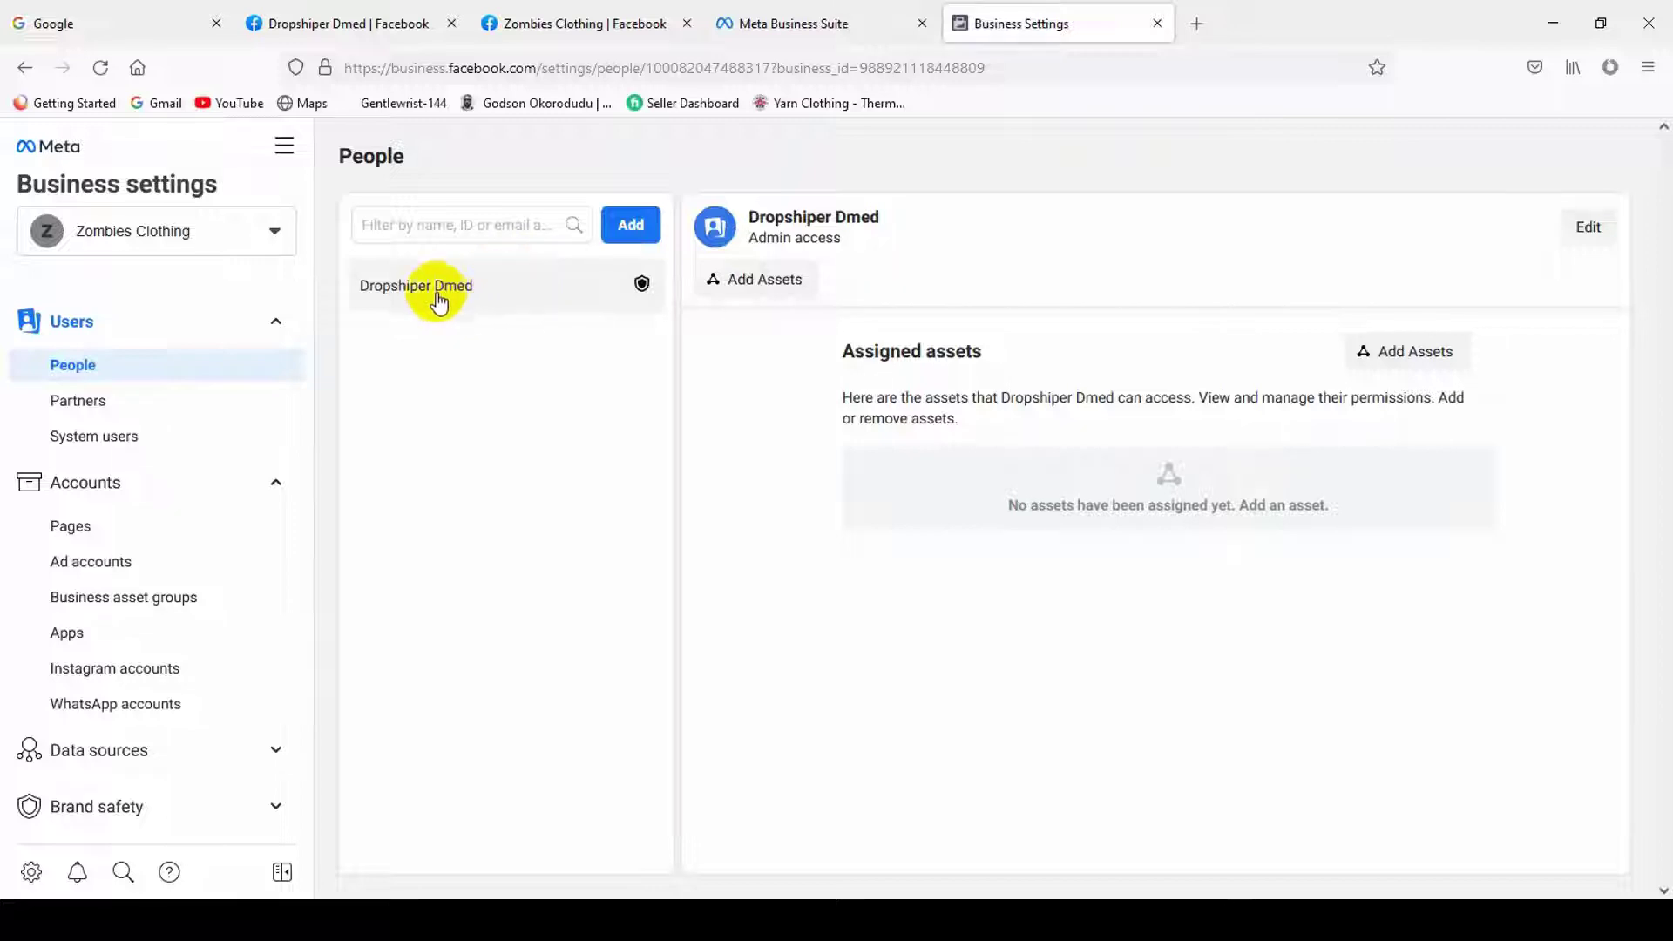
pyautogui.moveTo(754, 225); pyautogui.dragTo(875, 218)
pyautogui.click(775, 246)
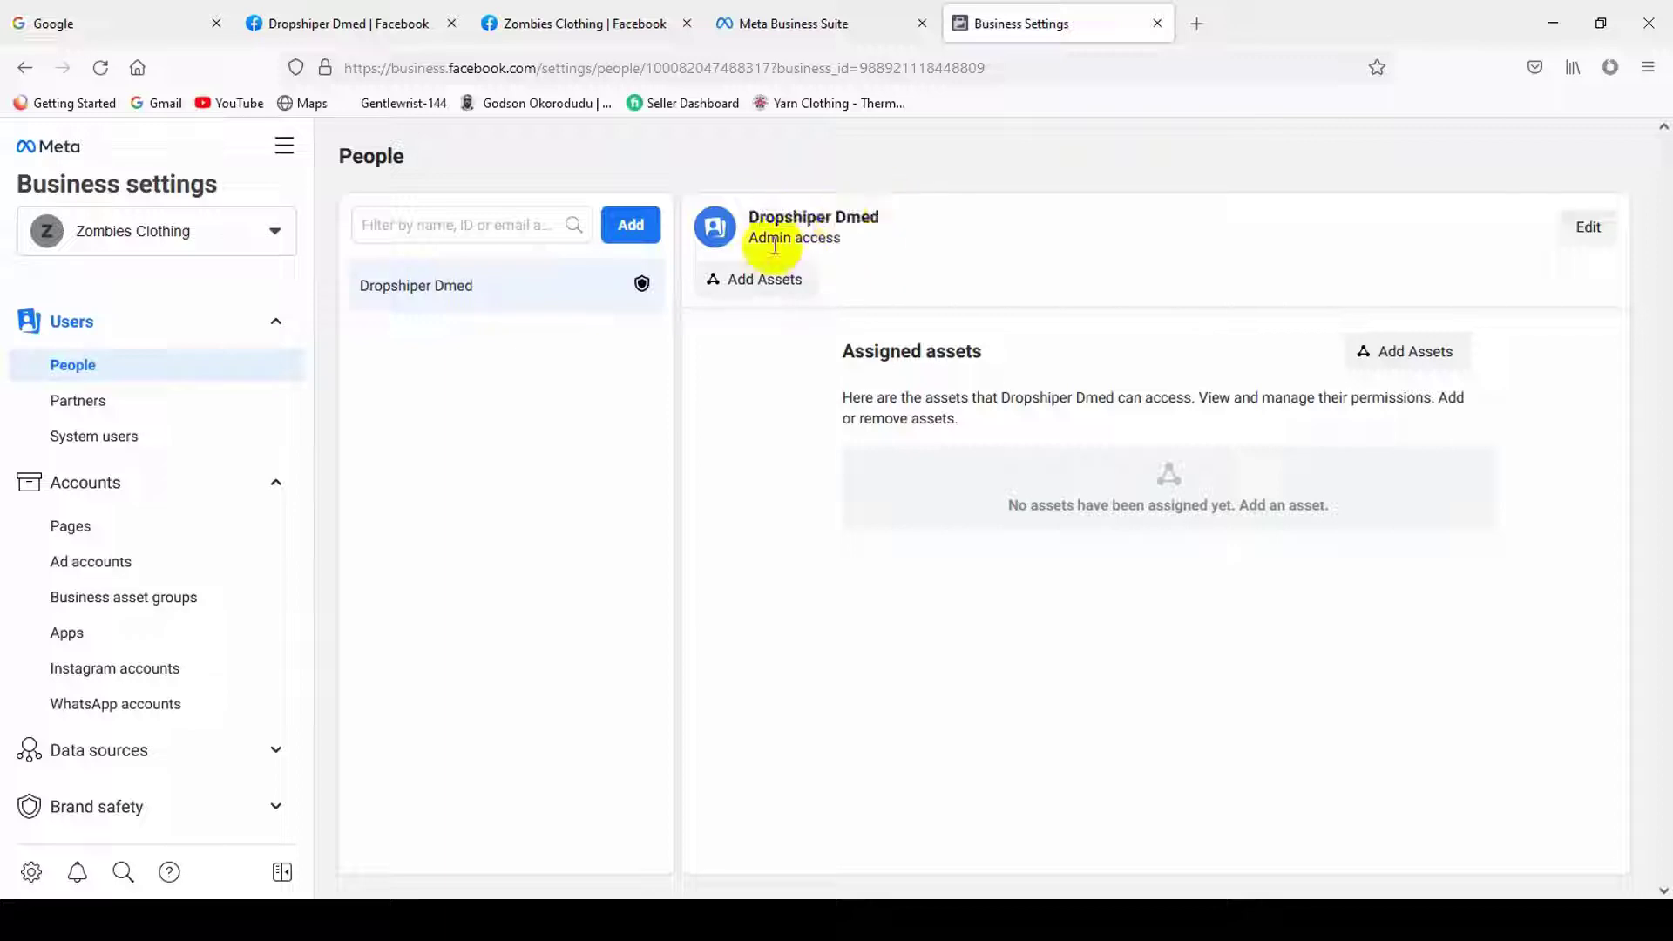
pyautogui.moveTo(764, 245); pyautogui.dragTo(1109, 222)
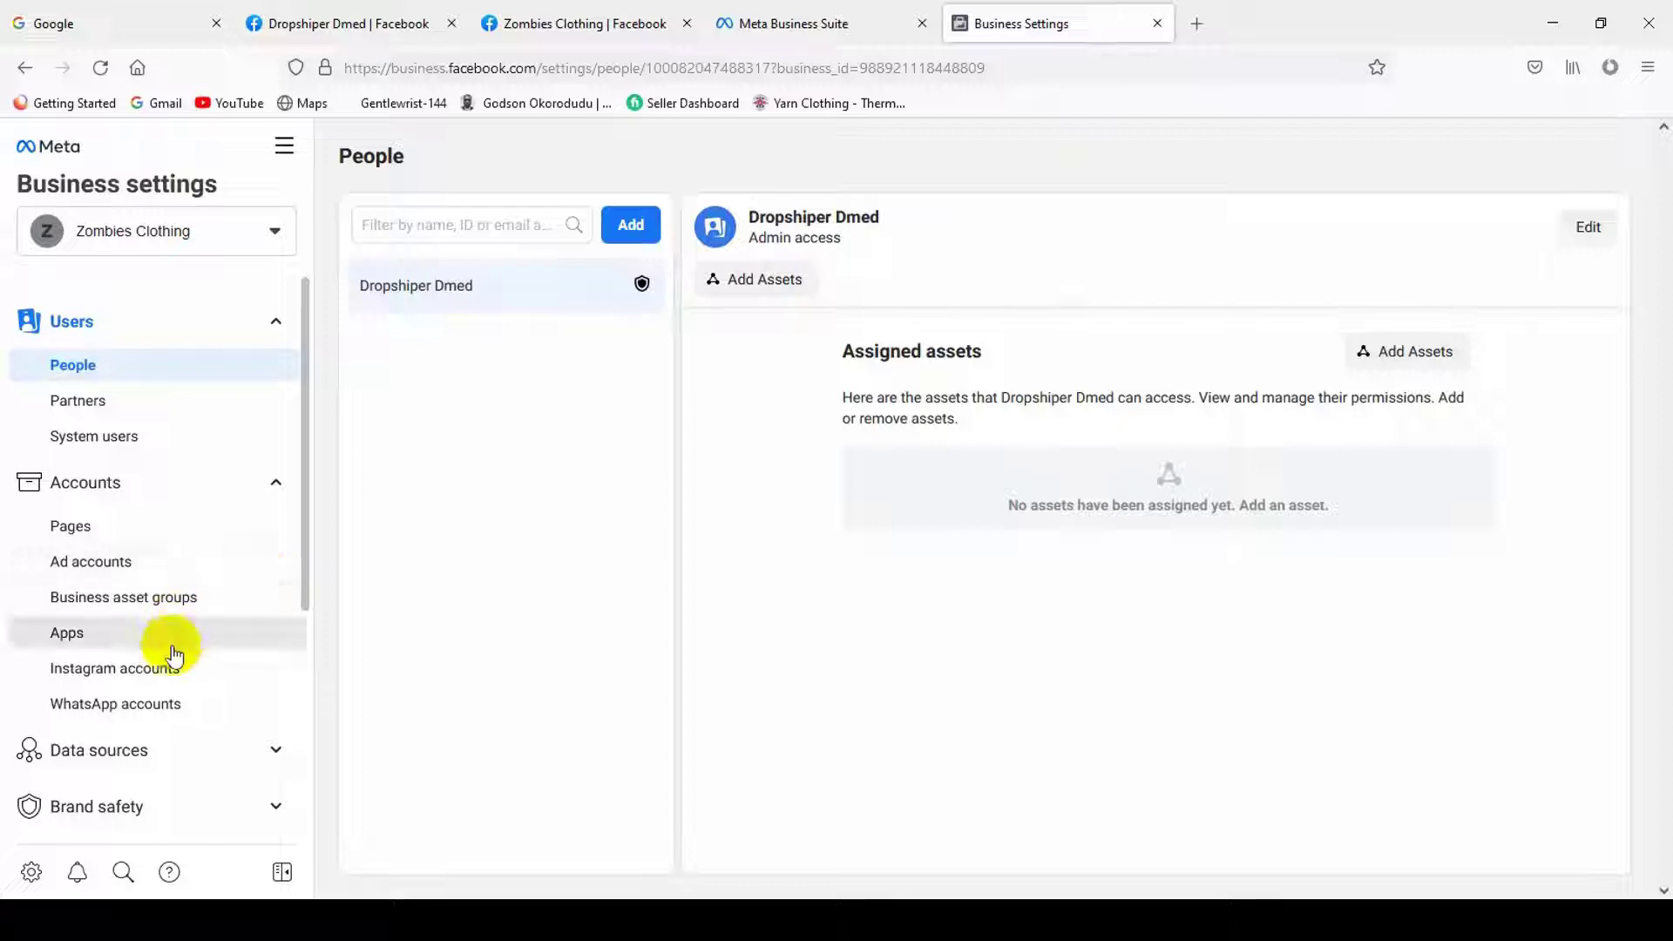
pyautogui.scroll(-4, 161, 657)
pyautogui.scroll(-1, 155, 671)
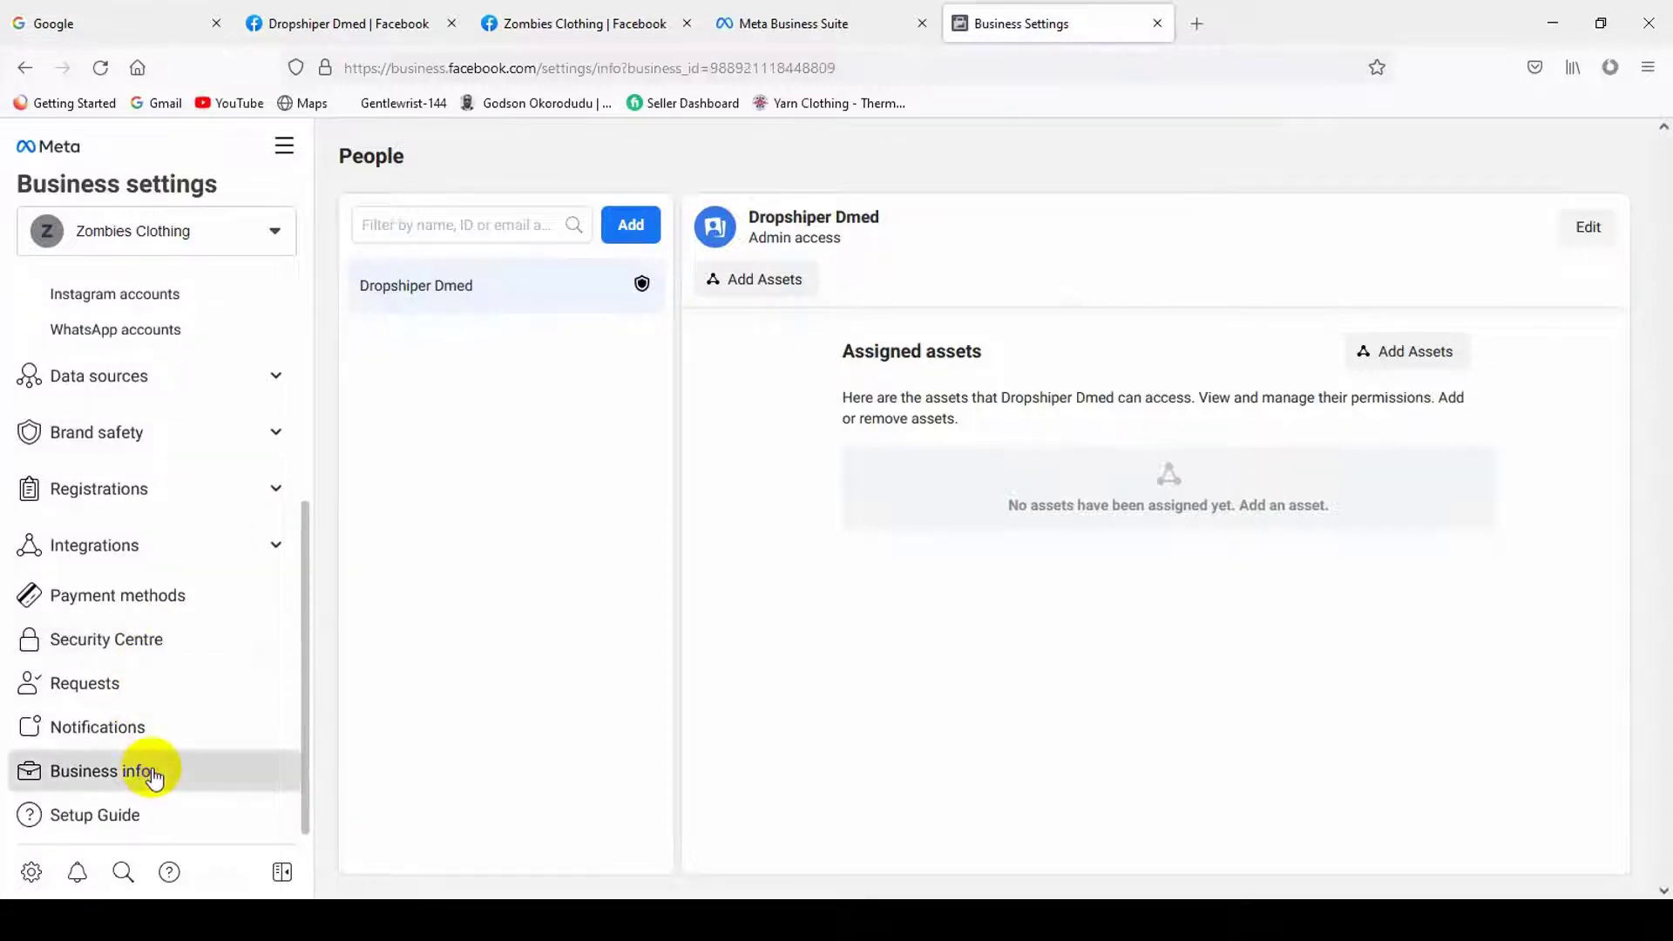
# - Go to Business info and bring up the Edit business information form
pyautogui.click(149, 772)
pyautogui.scroll(-1, 693, 495)
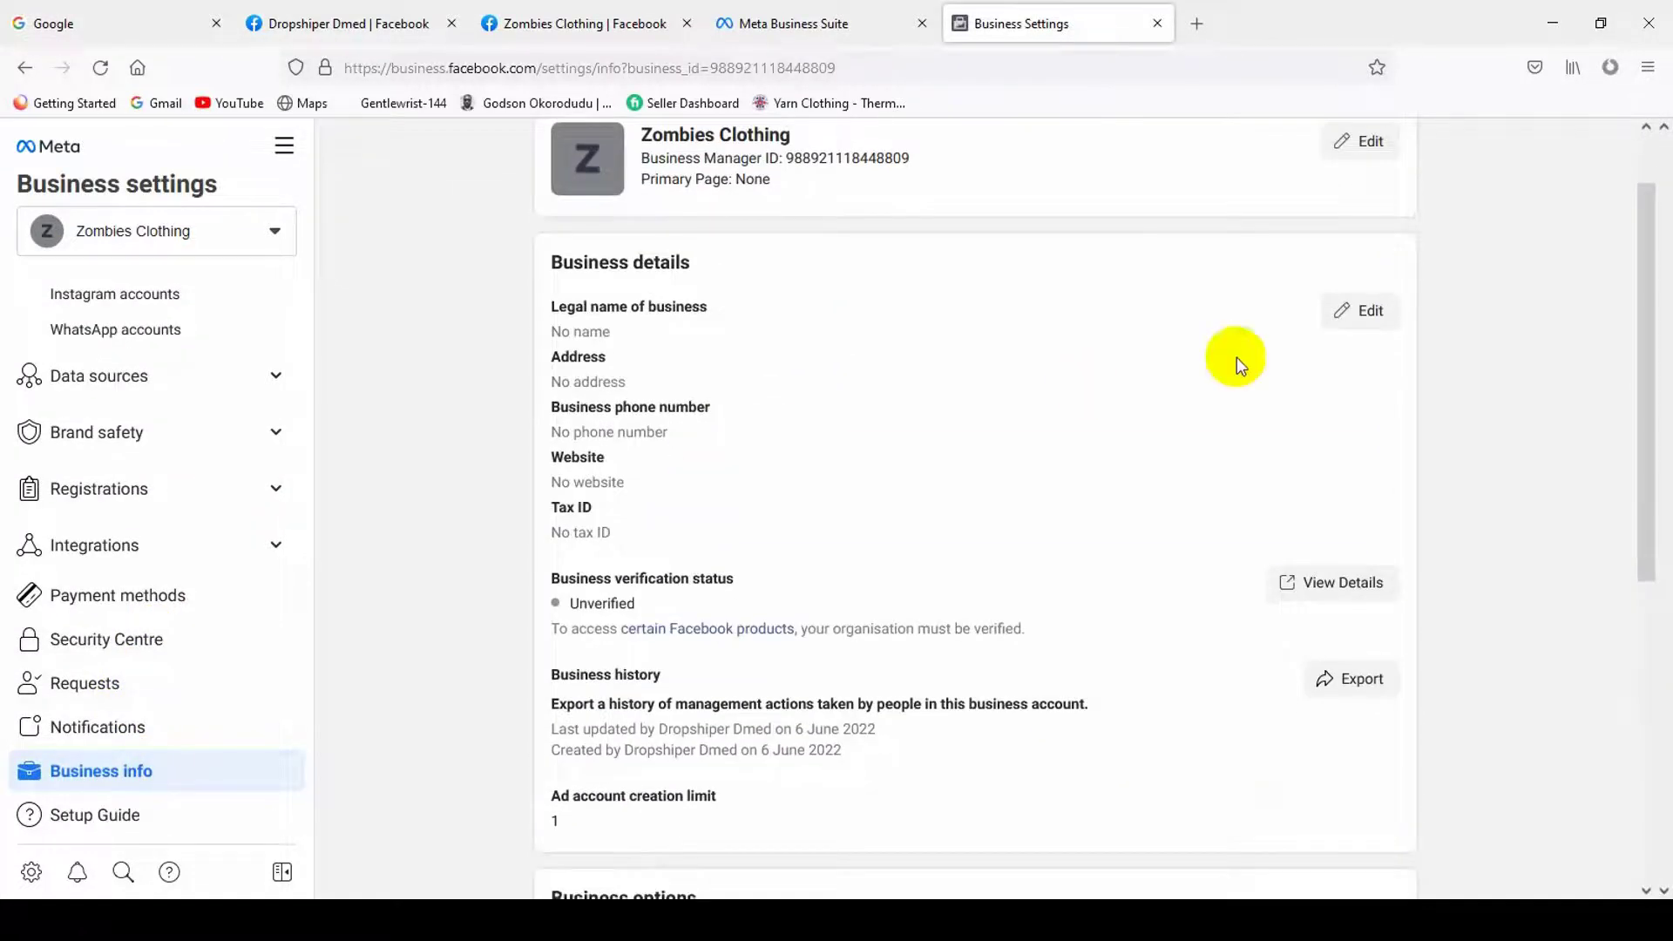
pyautogui.click(1348, 314)
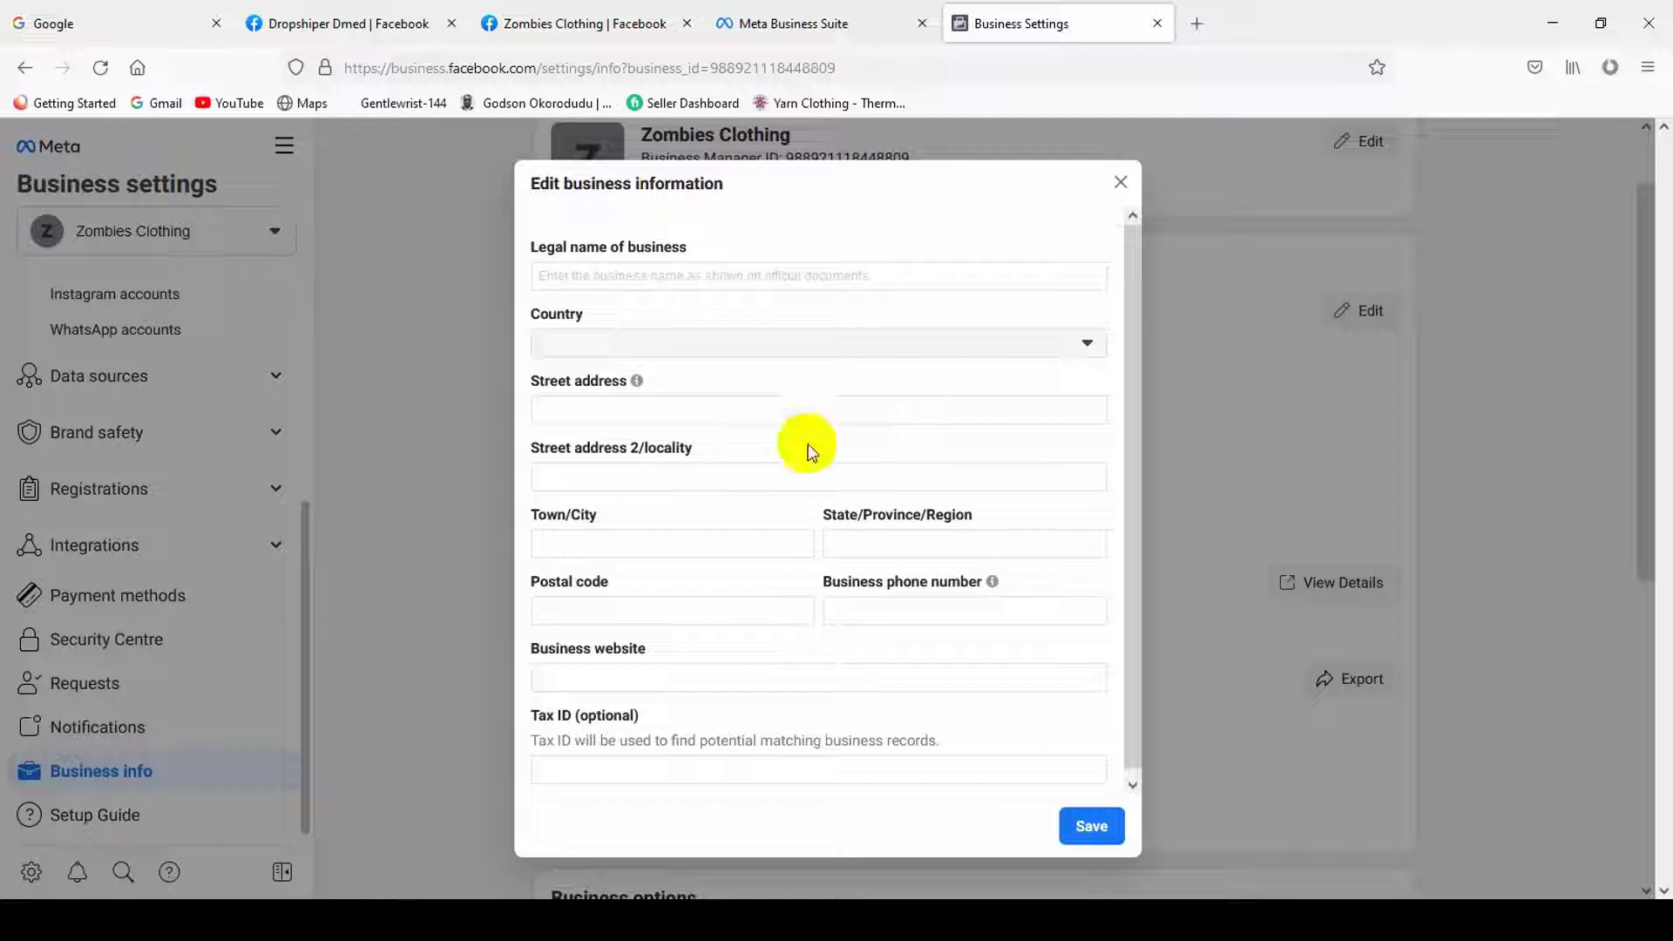
# - Look through the country, address, website and Tax ID fields, then close the form unsaved
pyautogui.click(872, 344)
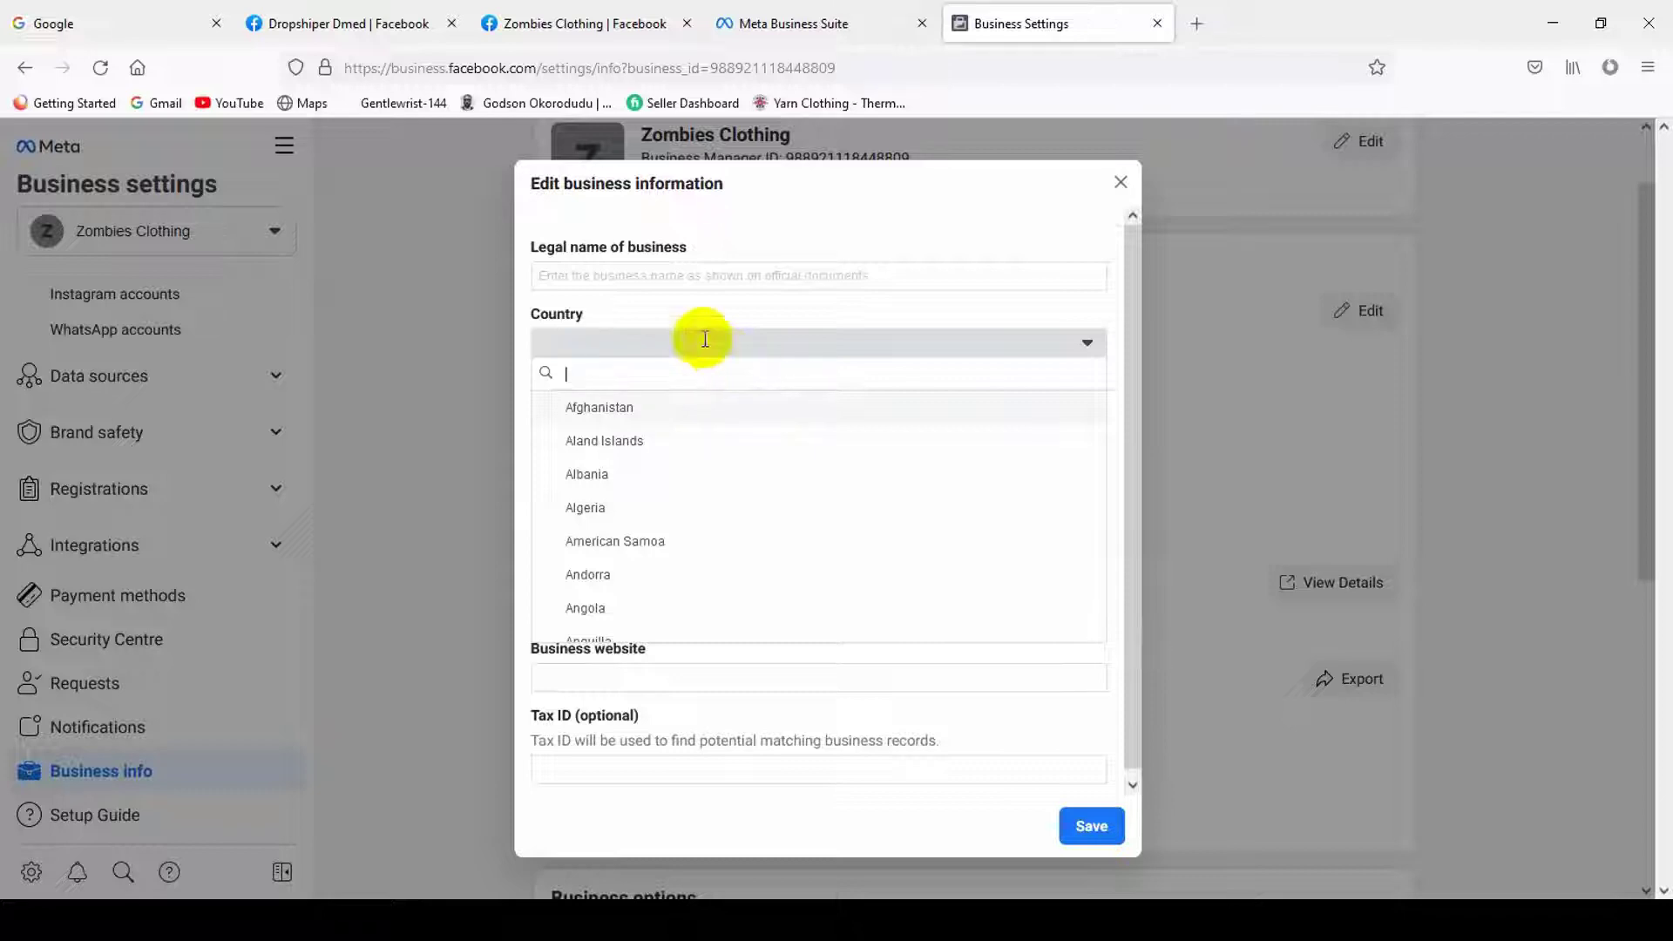
pyautogui.click(645, 281)
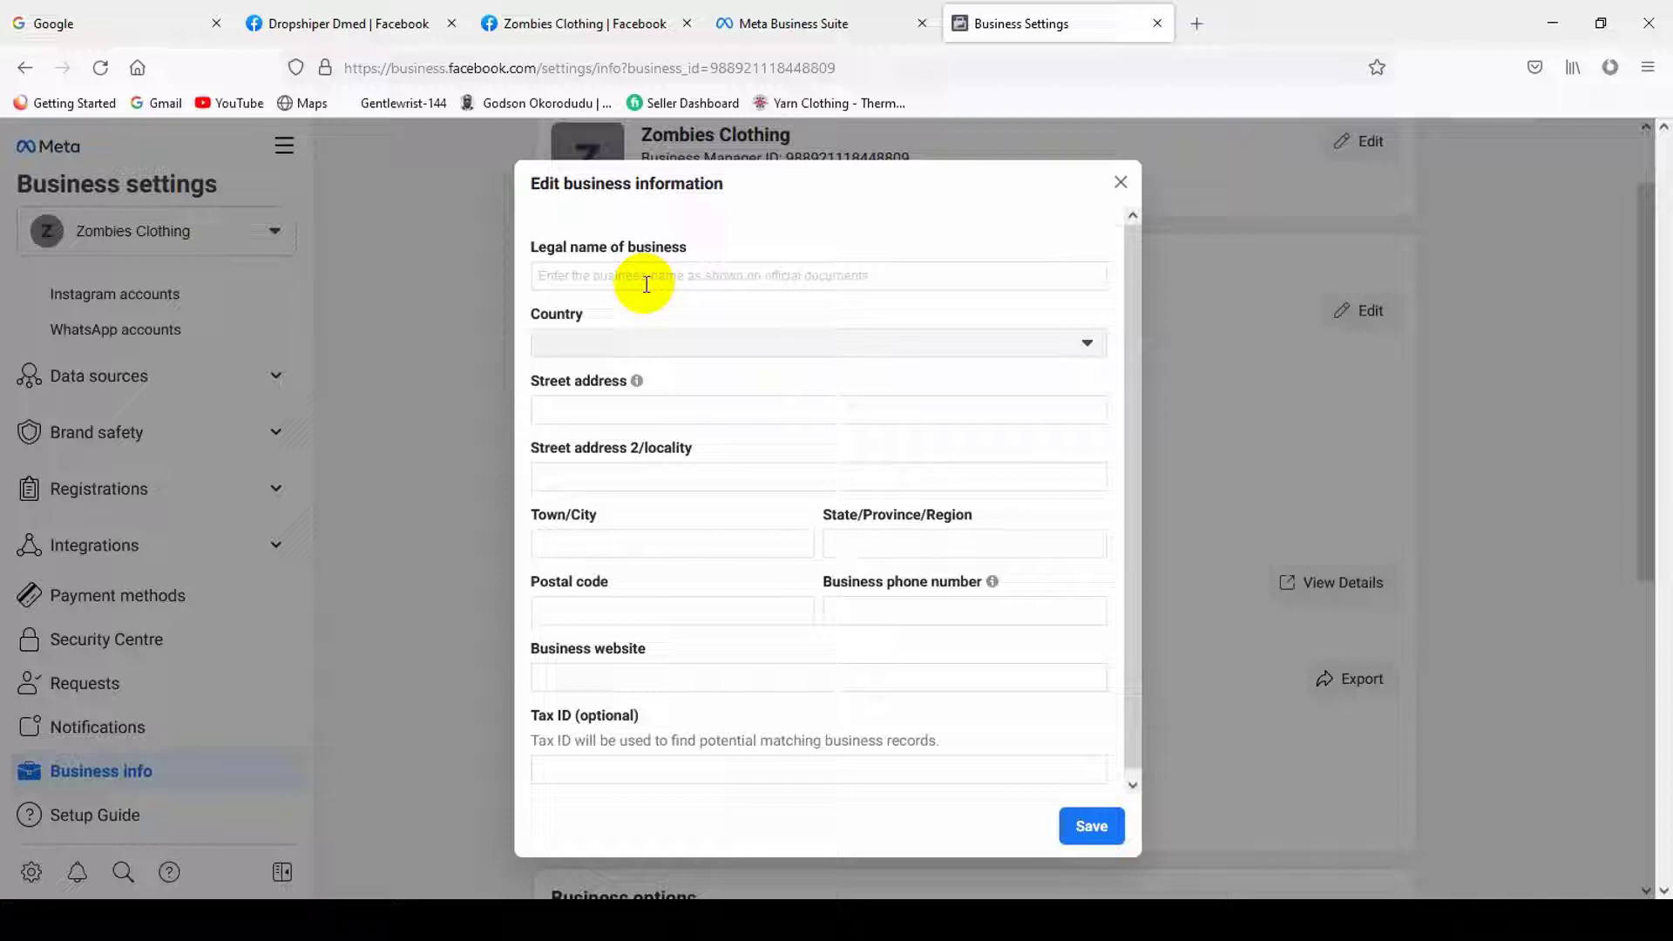
pyautogui.scroll(-1, 696, 557)
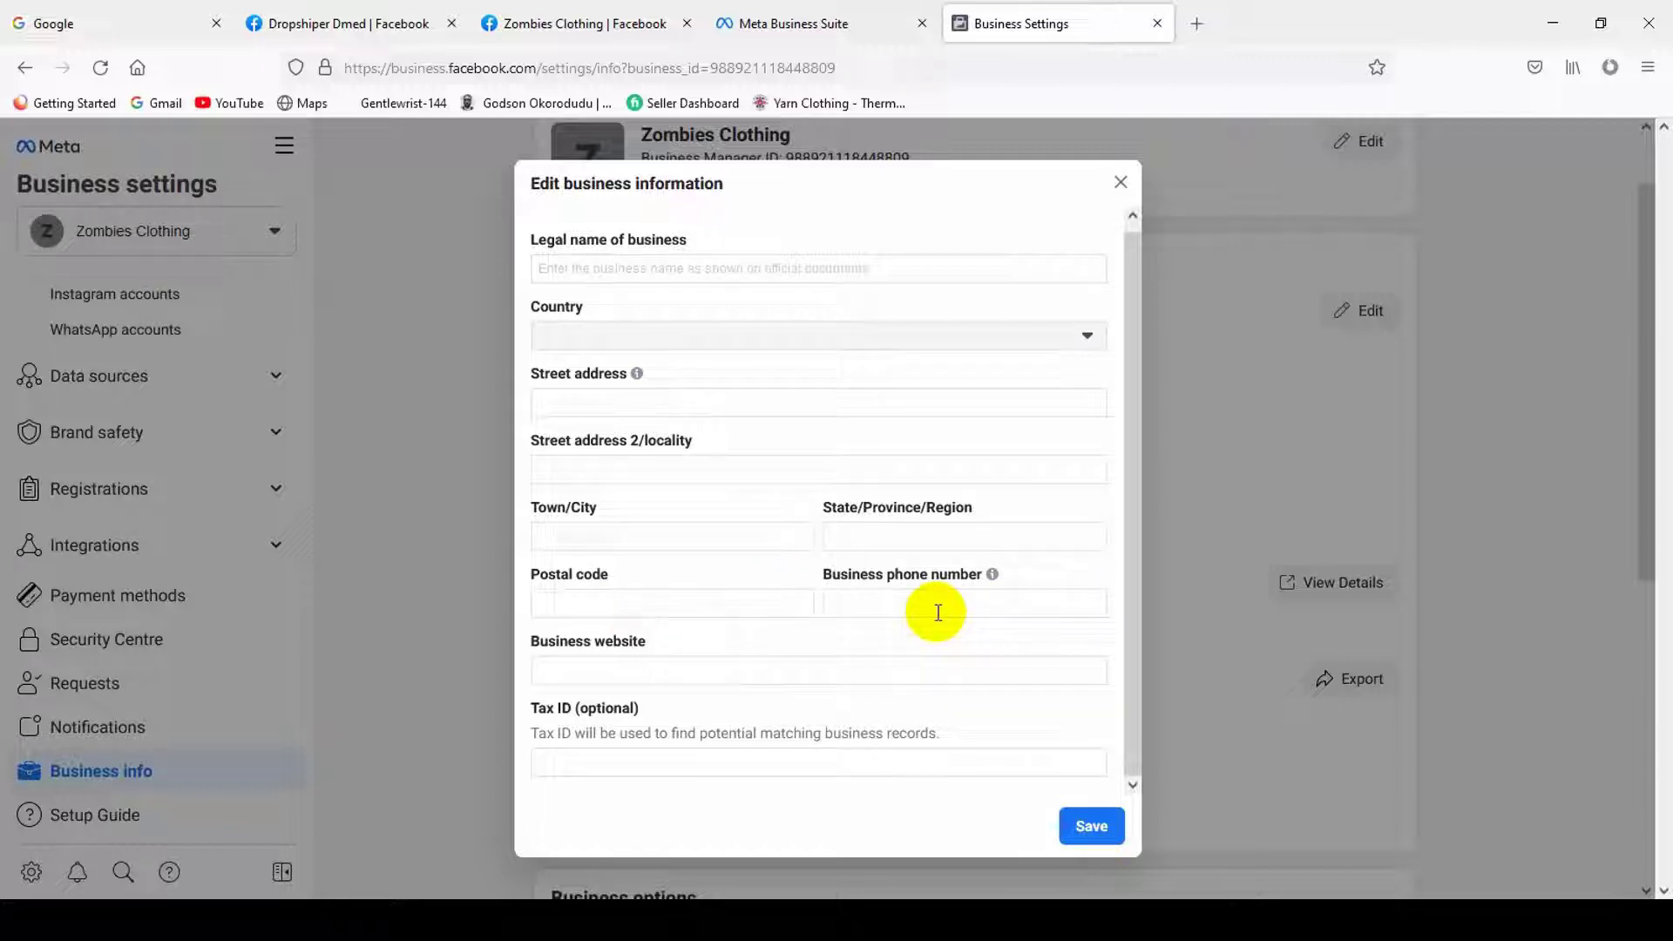
pyautogui.click(686, 537)
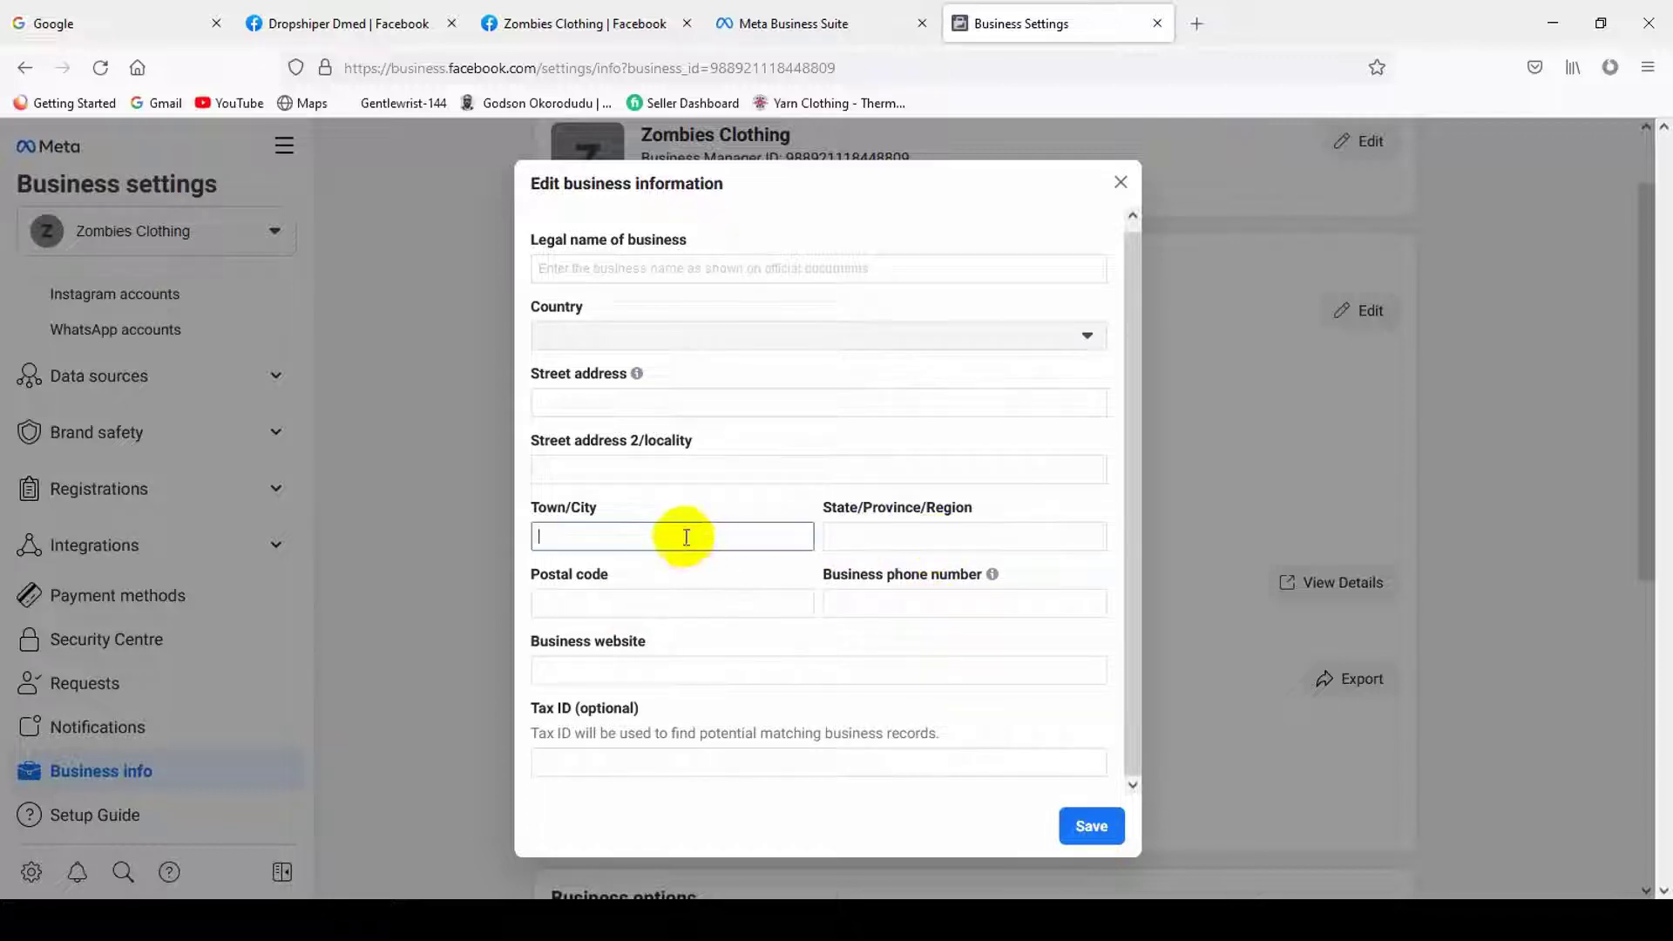
pyautogui.click(640, 475)
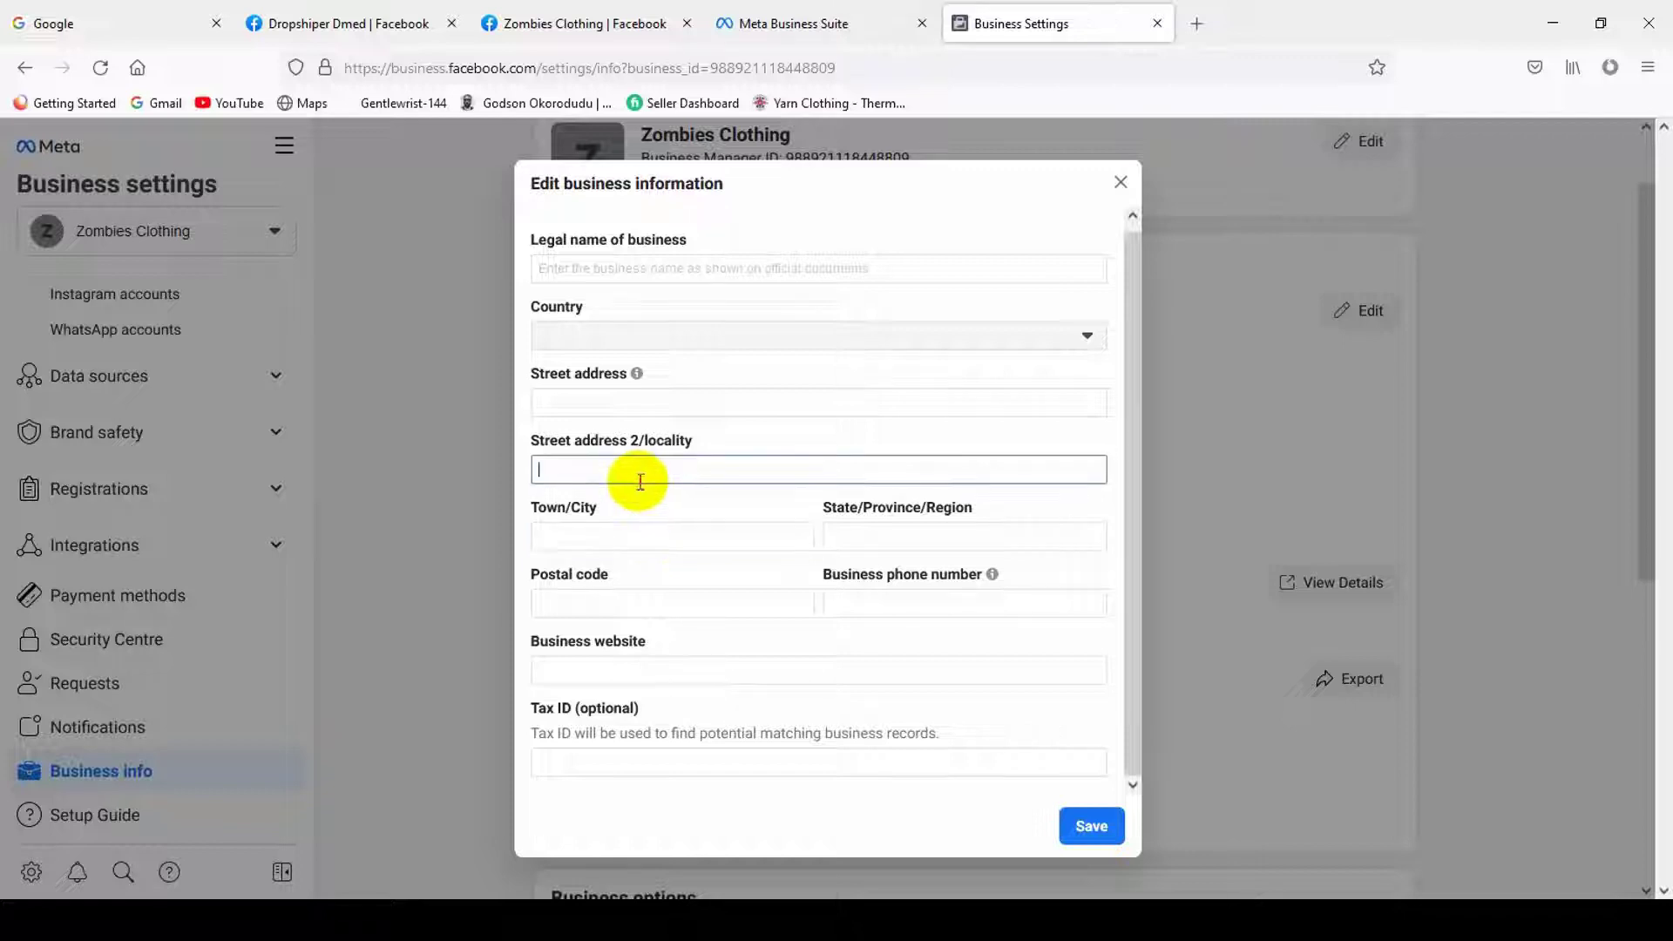
pyautogui.click(638, 405)
pyautogui.click(627, 336)
pyautogui.press('Escape')
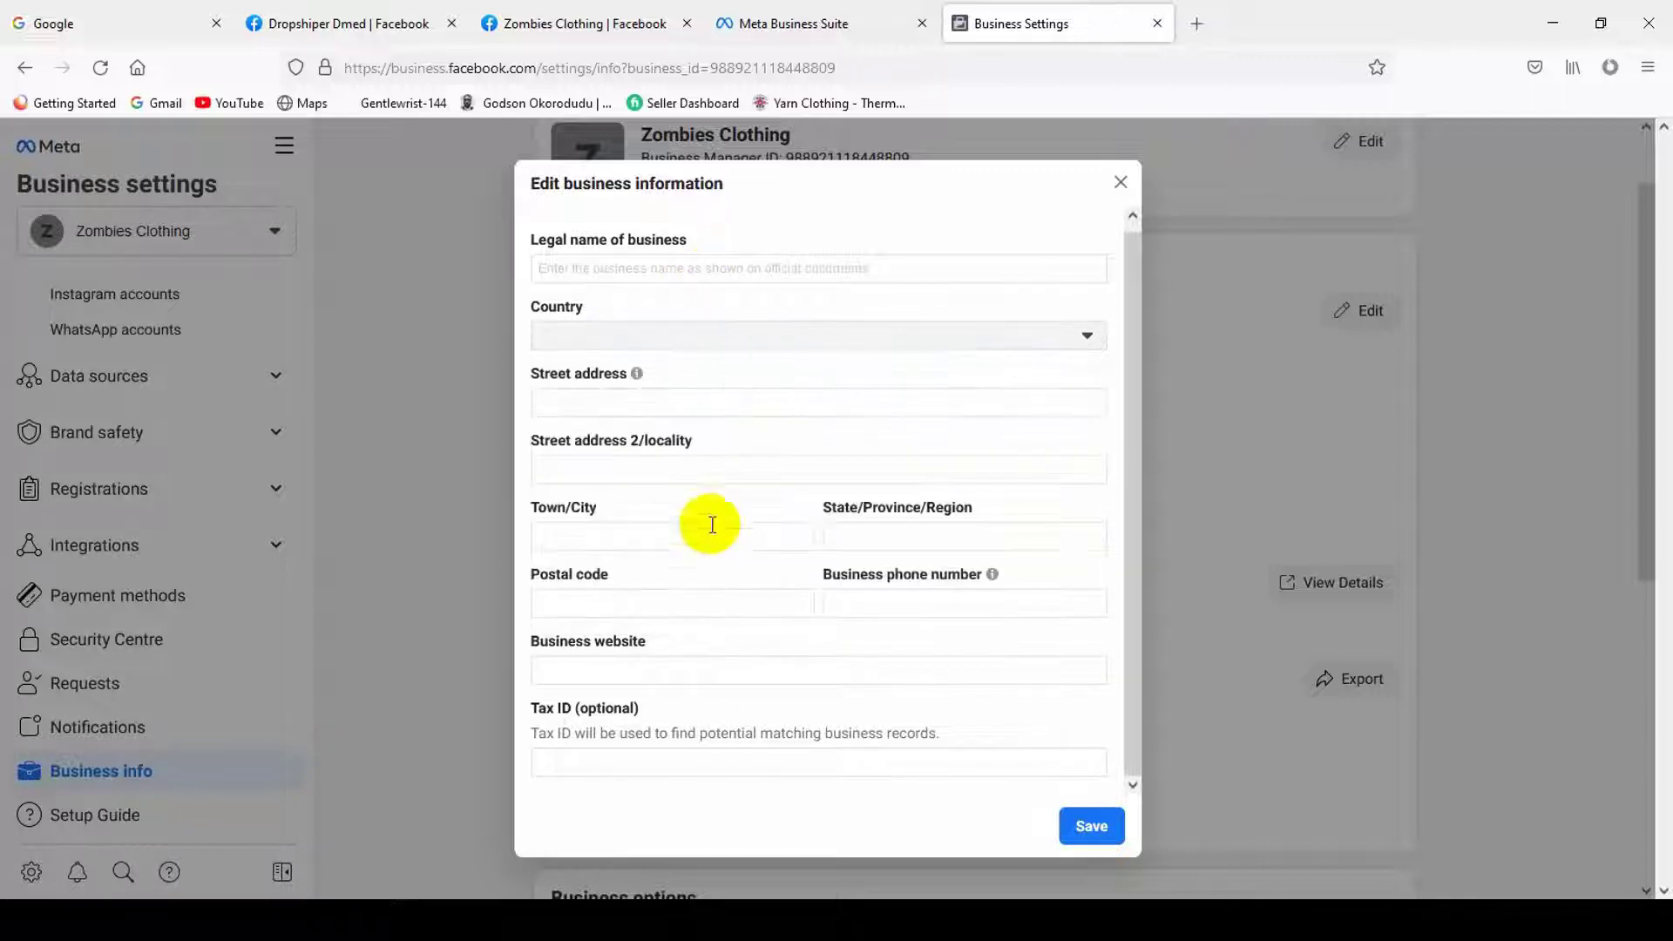
pyautogui.click(636, 670)
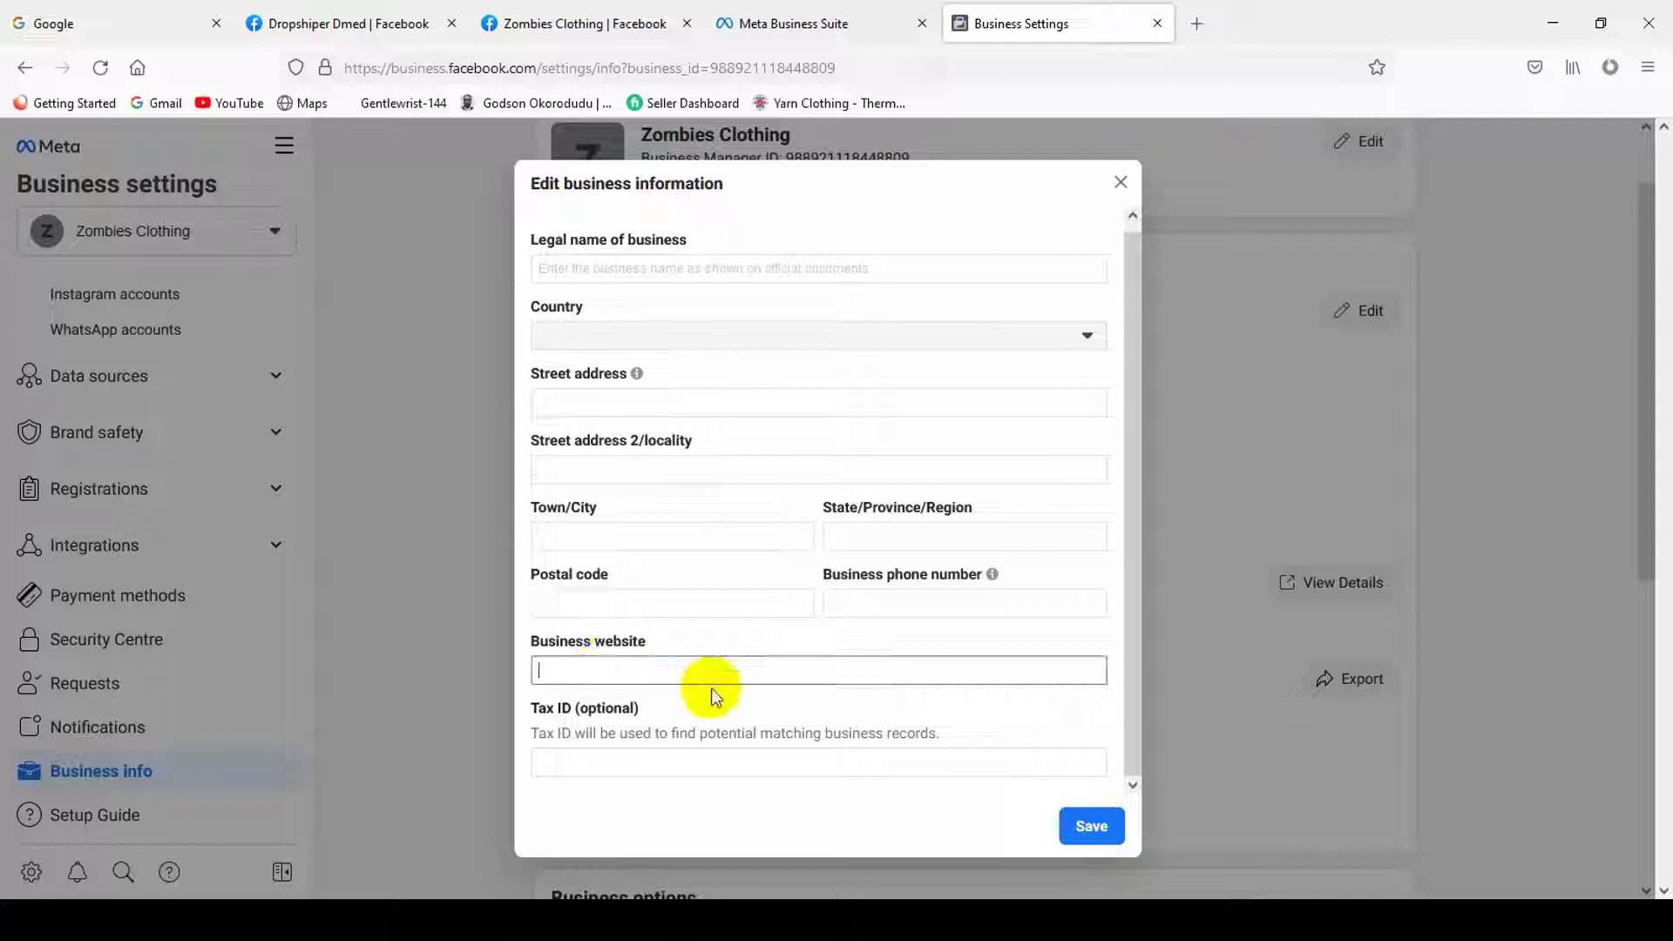
pyautogui.click(624, 761)
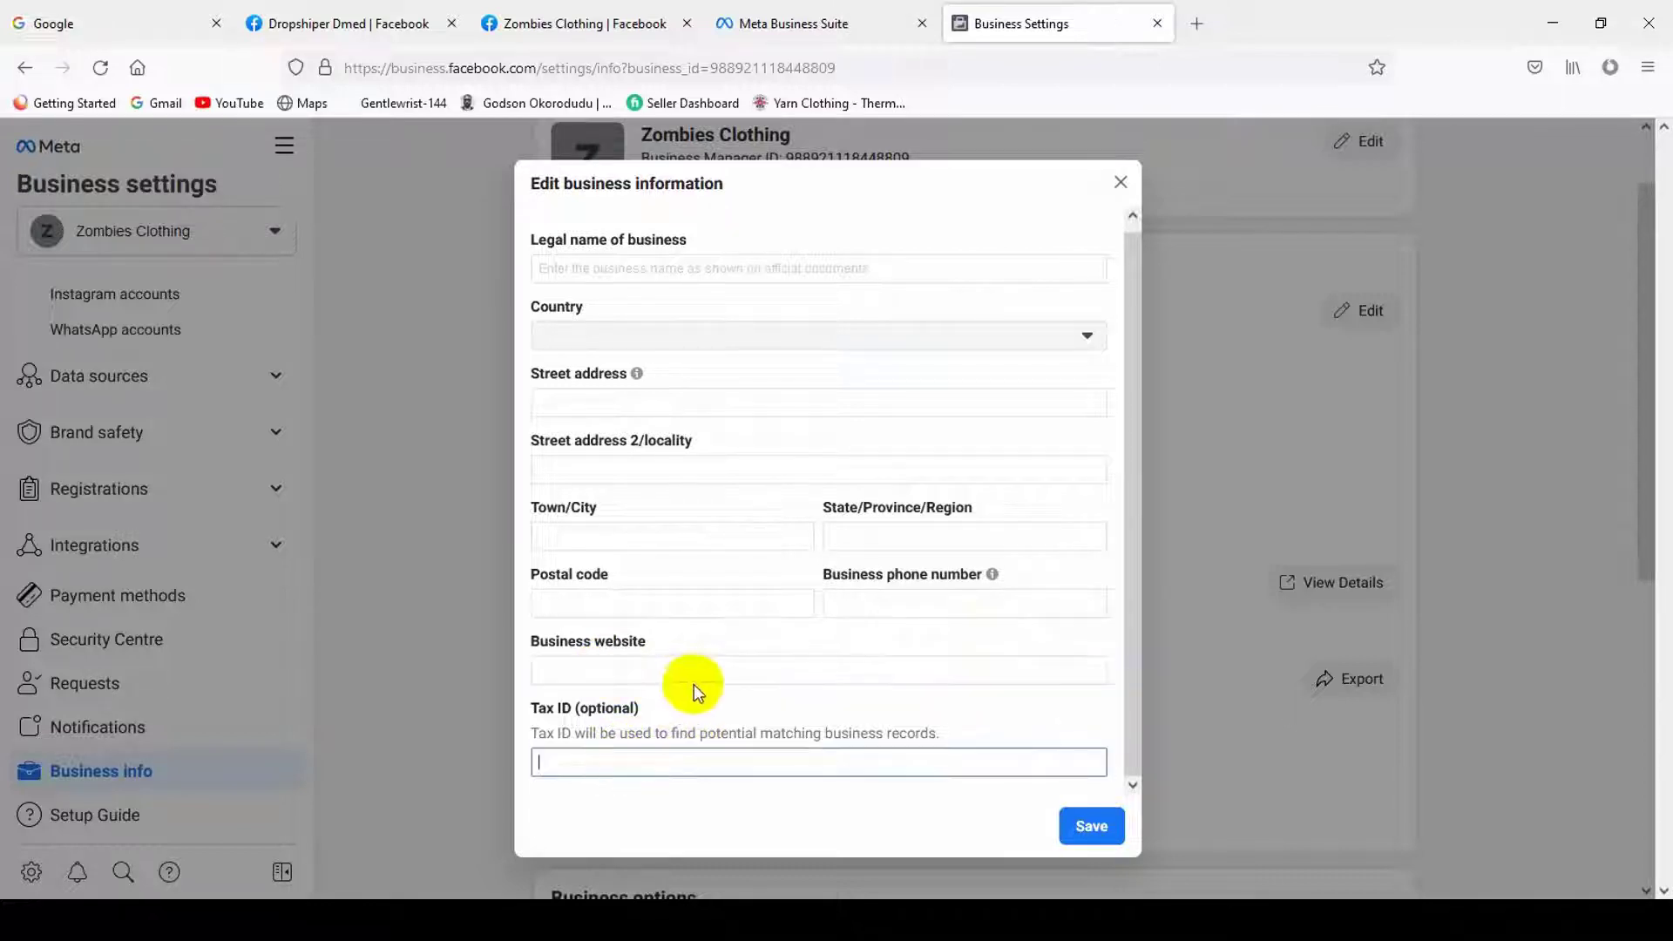
pyautogui.click(667, 672)
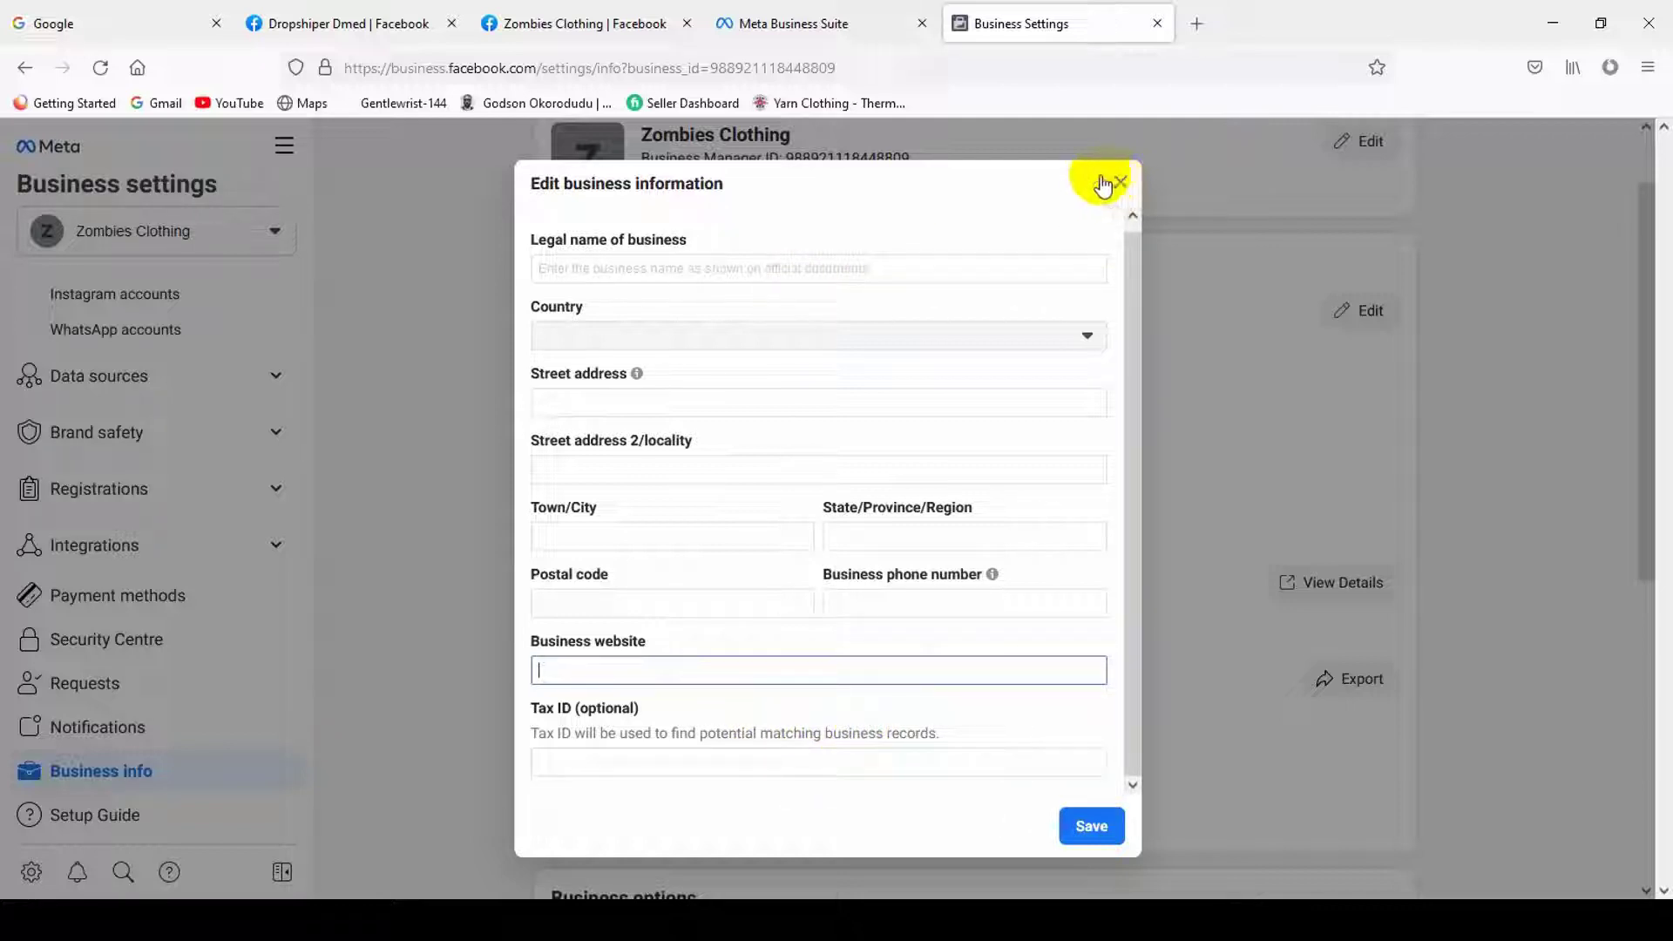
pyautogui.click(1119, 185)
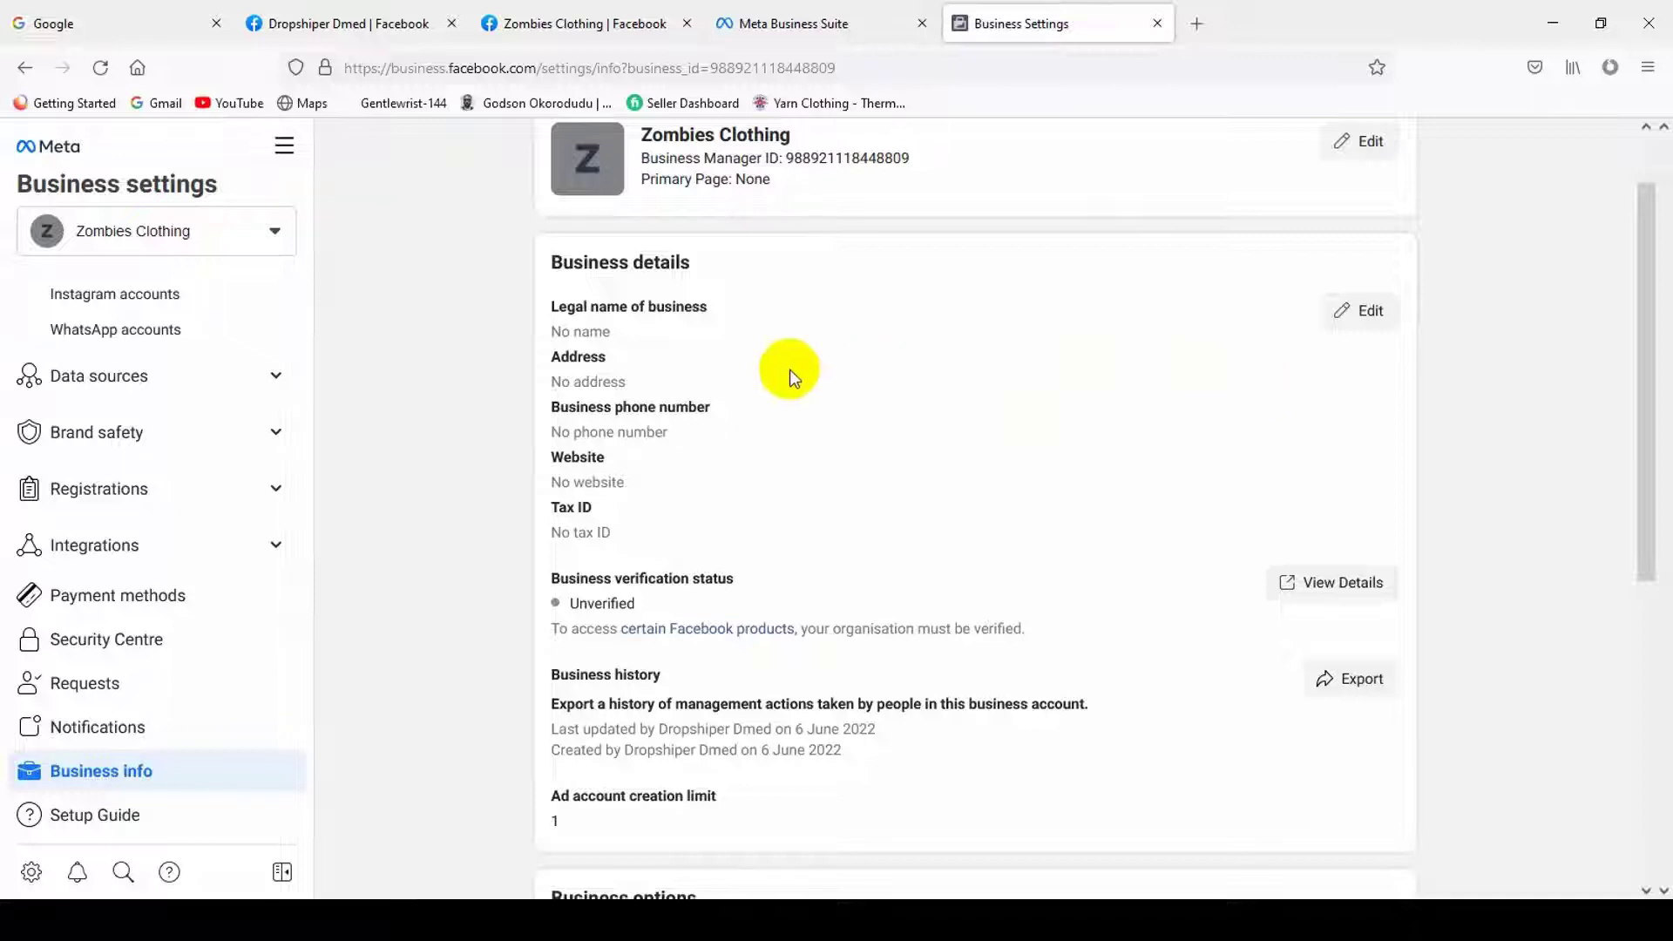
# - Reopen the edit form, check the Legal name field, and close it again without saving
pyautogui.click(1367, 314)
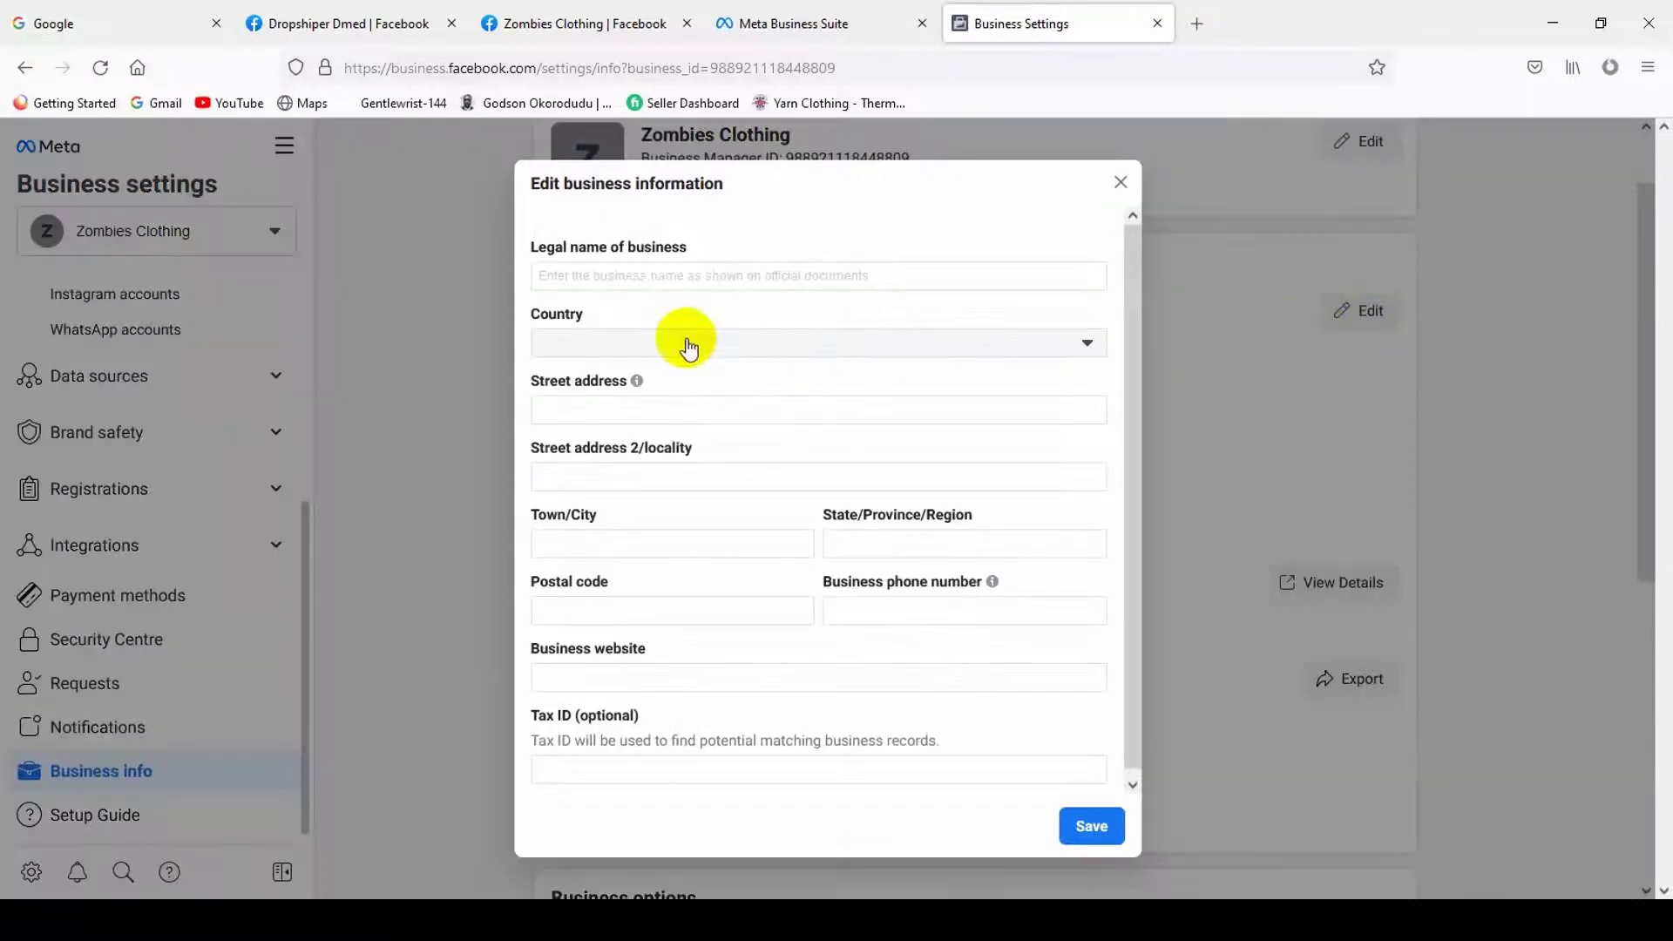
pyautogui.click(817, 284)
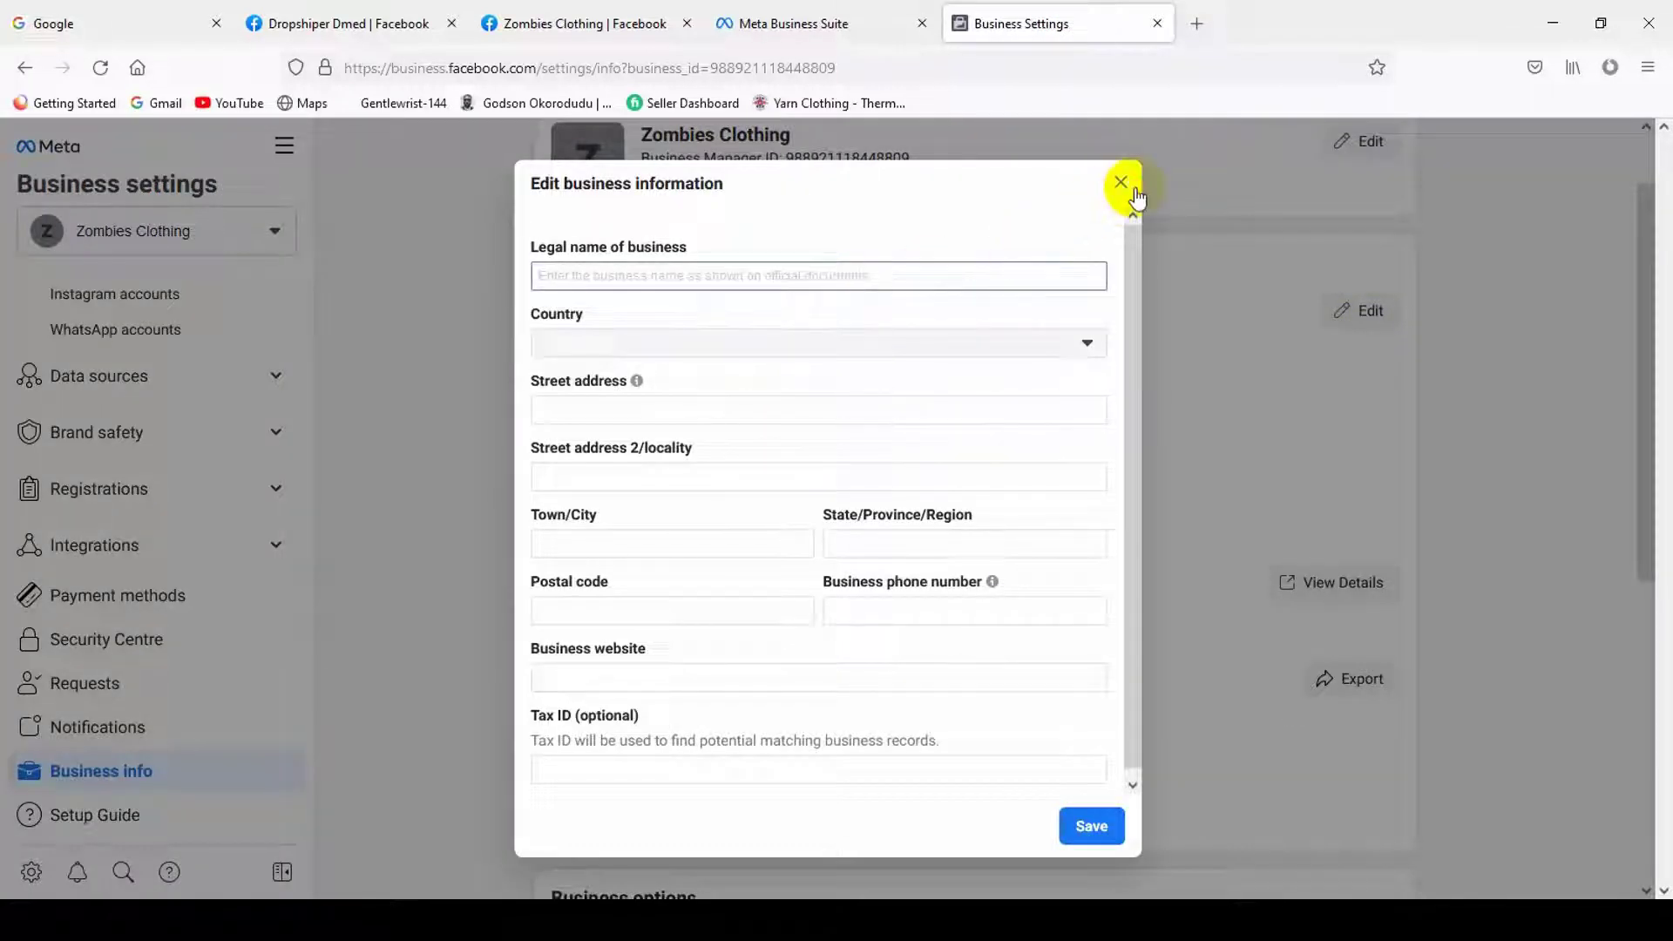
pyautogui.click(1122, 183)
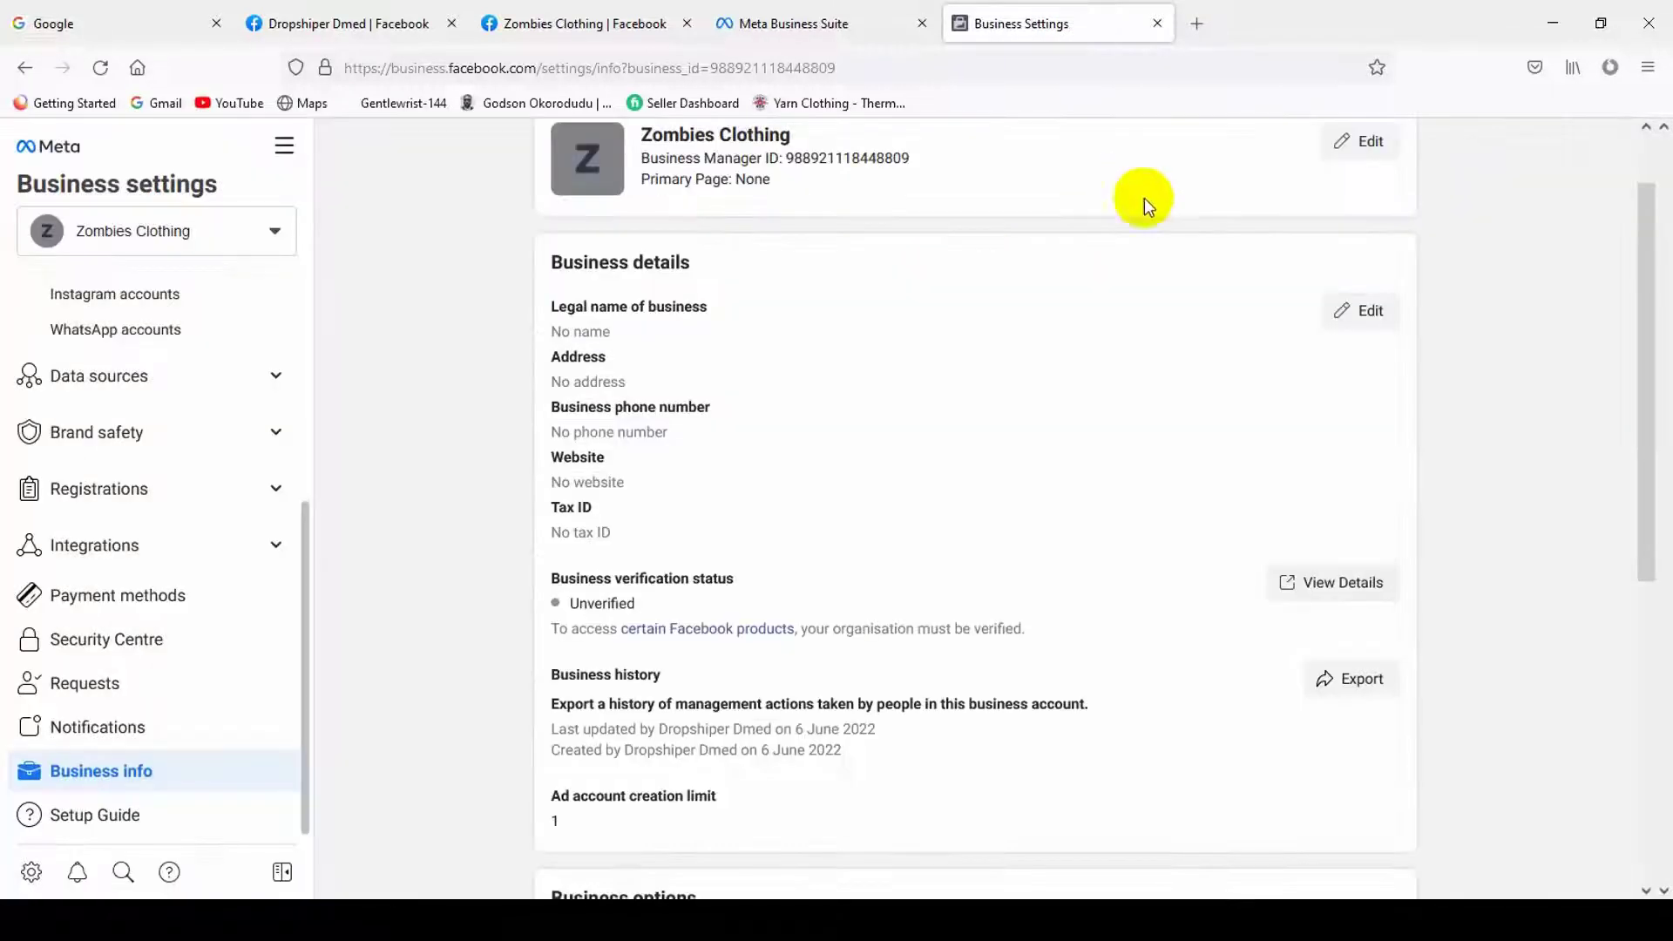
pyautogui.click(1367, 312)
# - Select the unverified business email under My Info, then go to the Google tab
pyautogui.scroll(1, 929, 631)
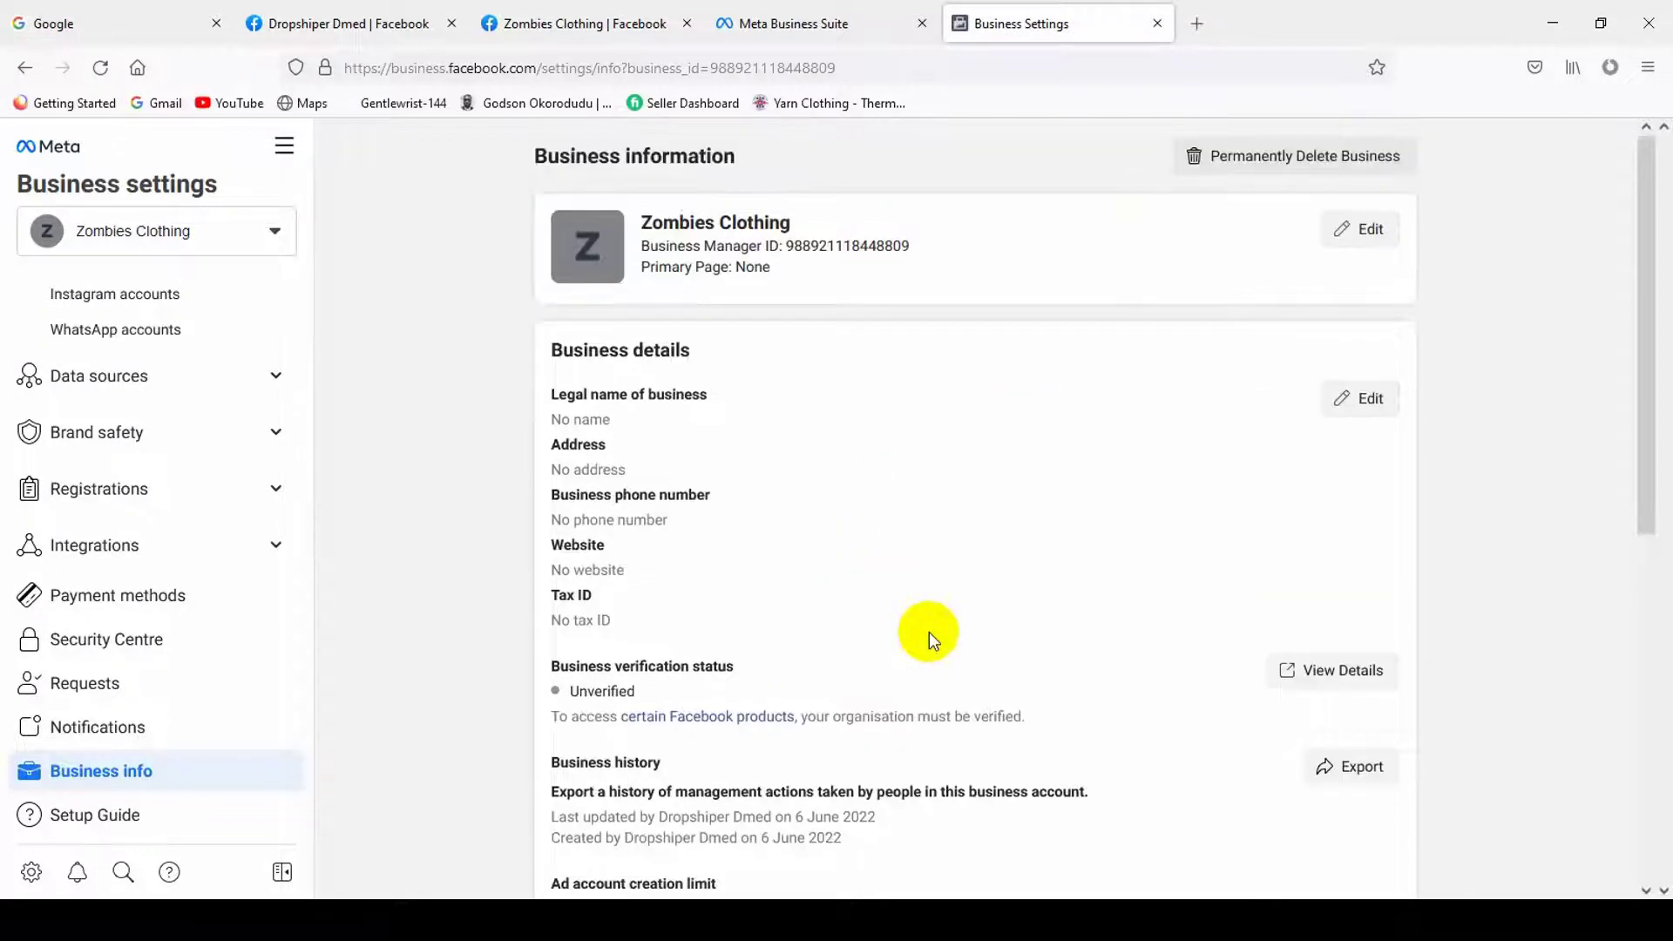
pyautogui.scroll(-6, 909, 639)
pyautogui.scroll(5, 835, 665)
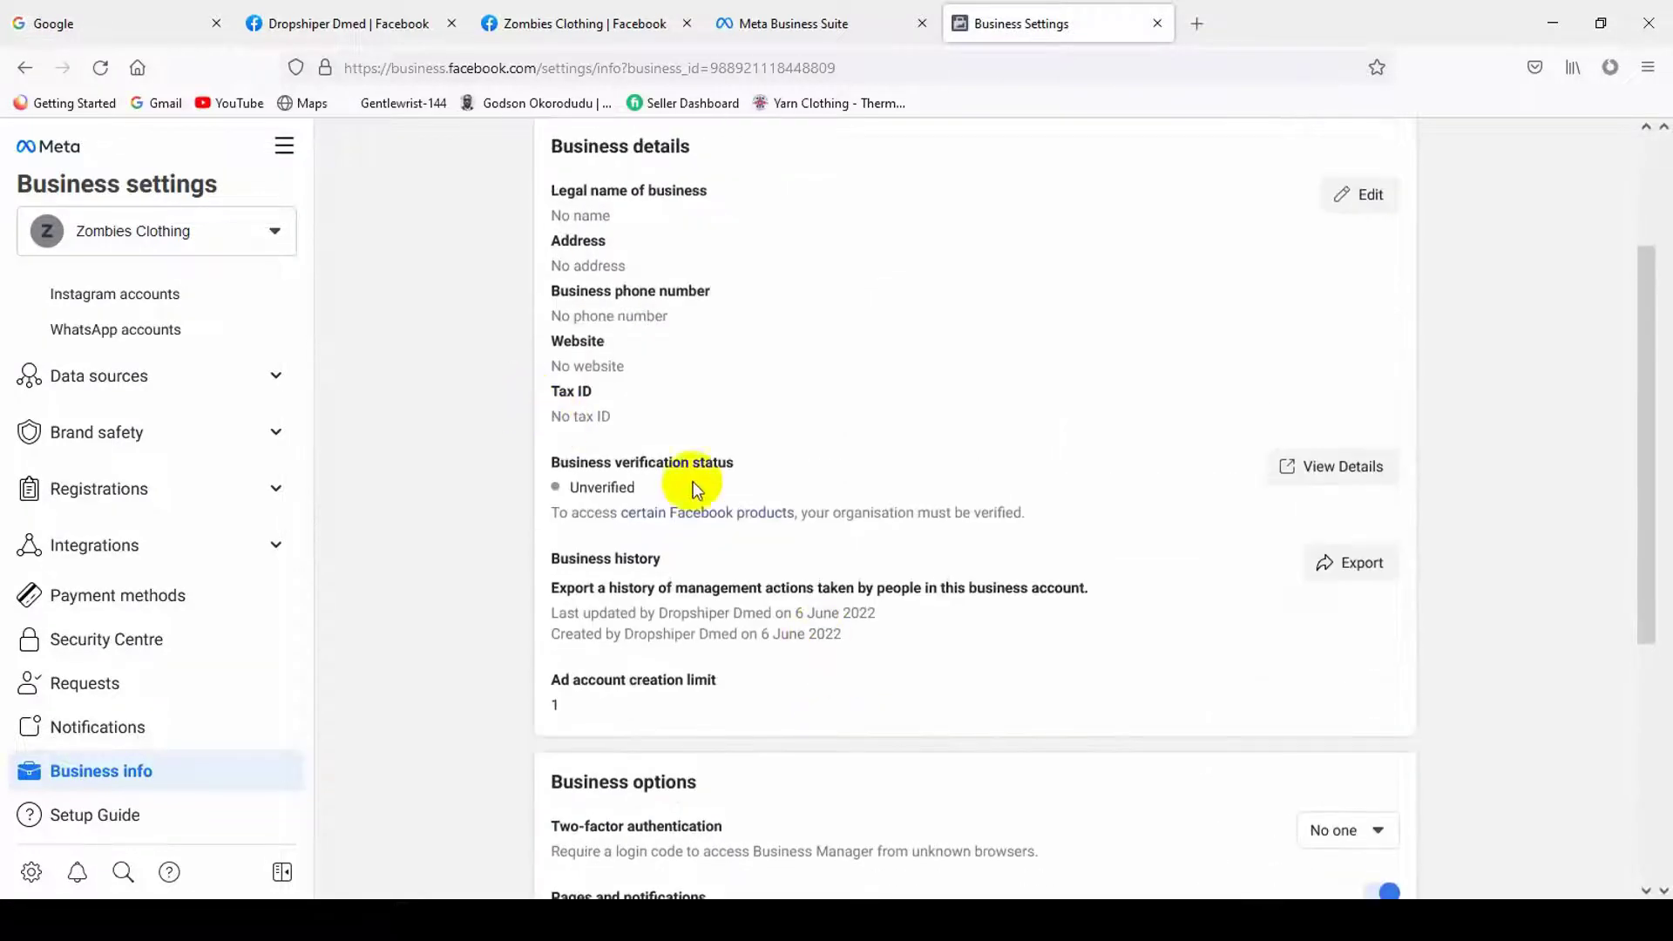
pyautogui.scroll(2, 689, 470)
pyautogui.scroll(-6, 903, 568)
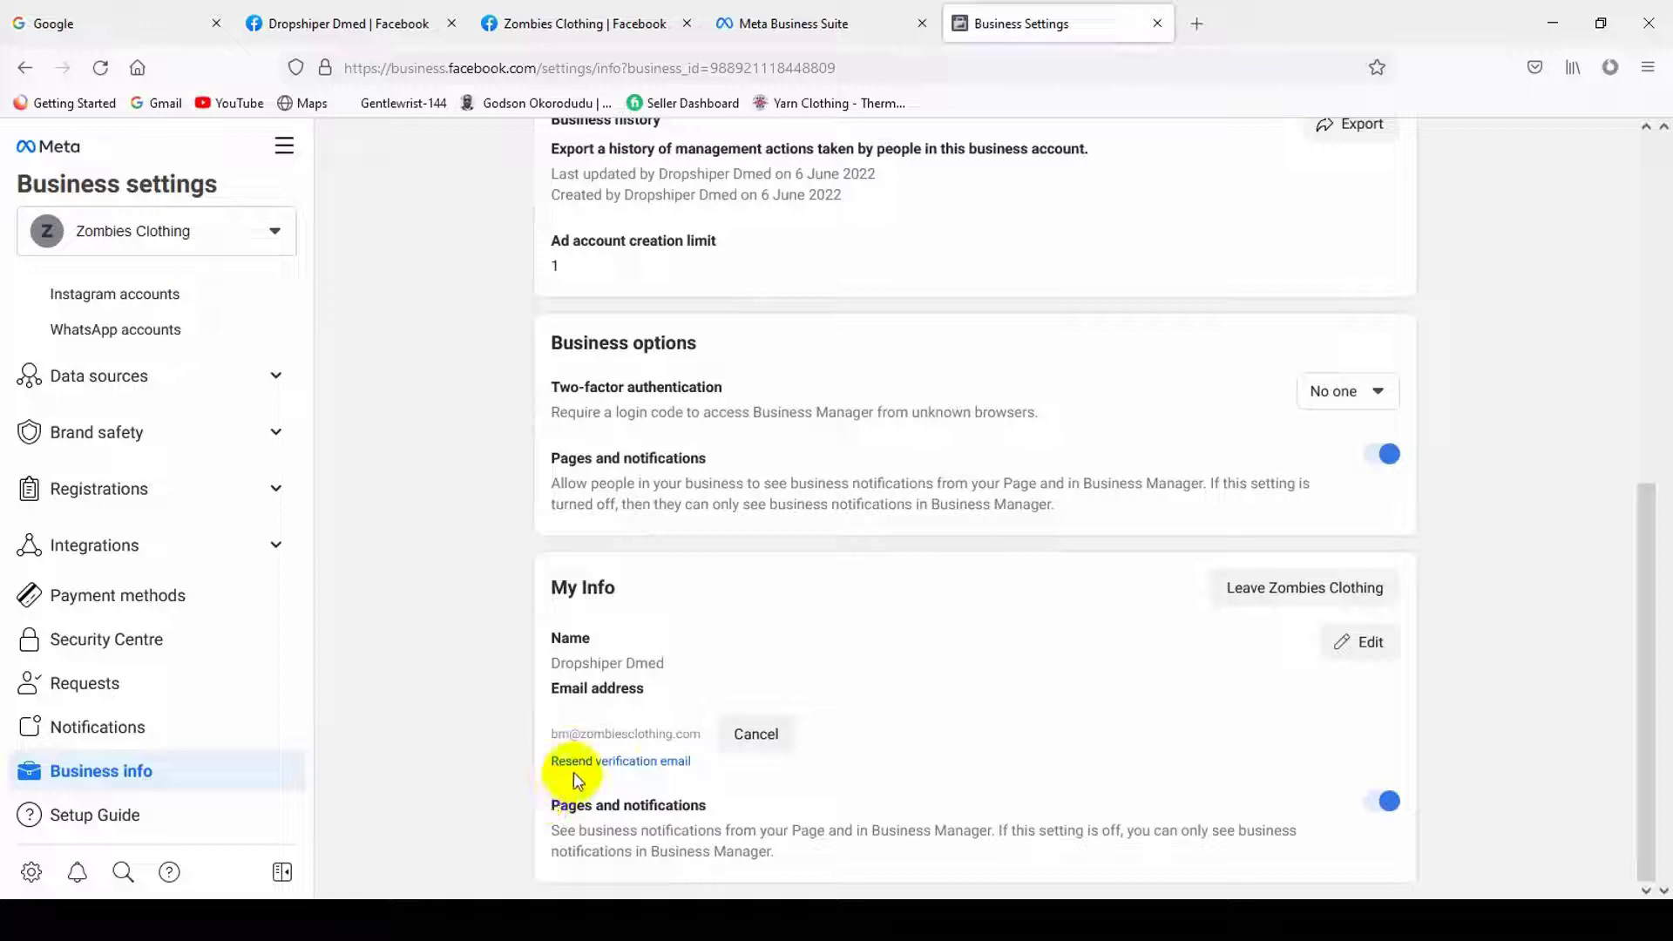
pyautogui.tripleClick(610, 734)
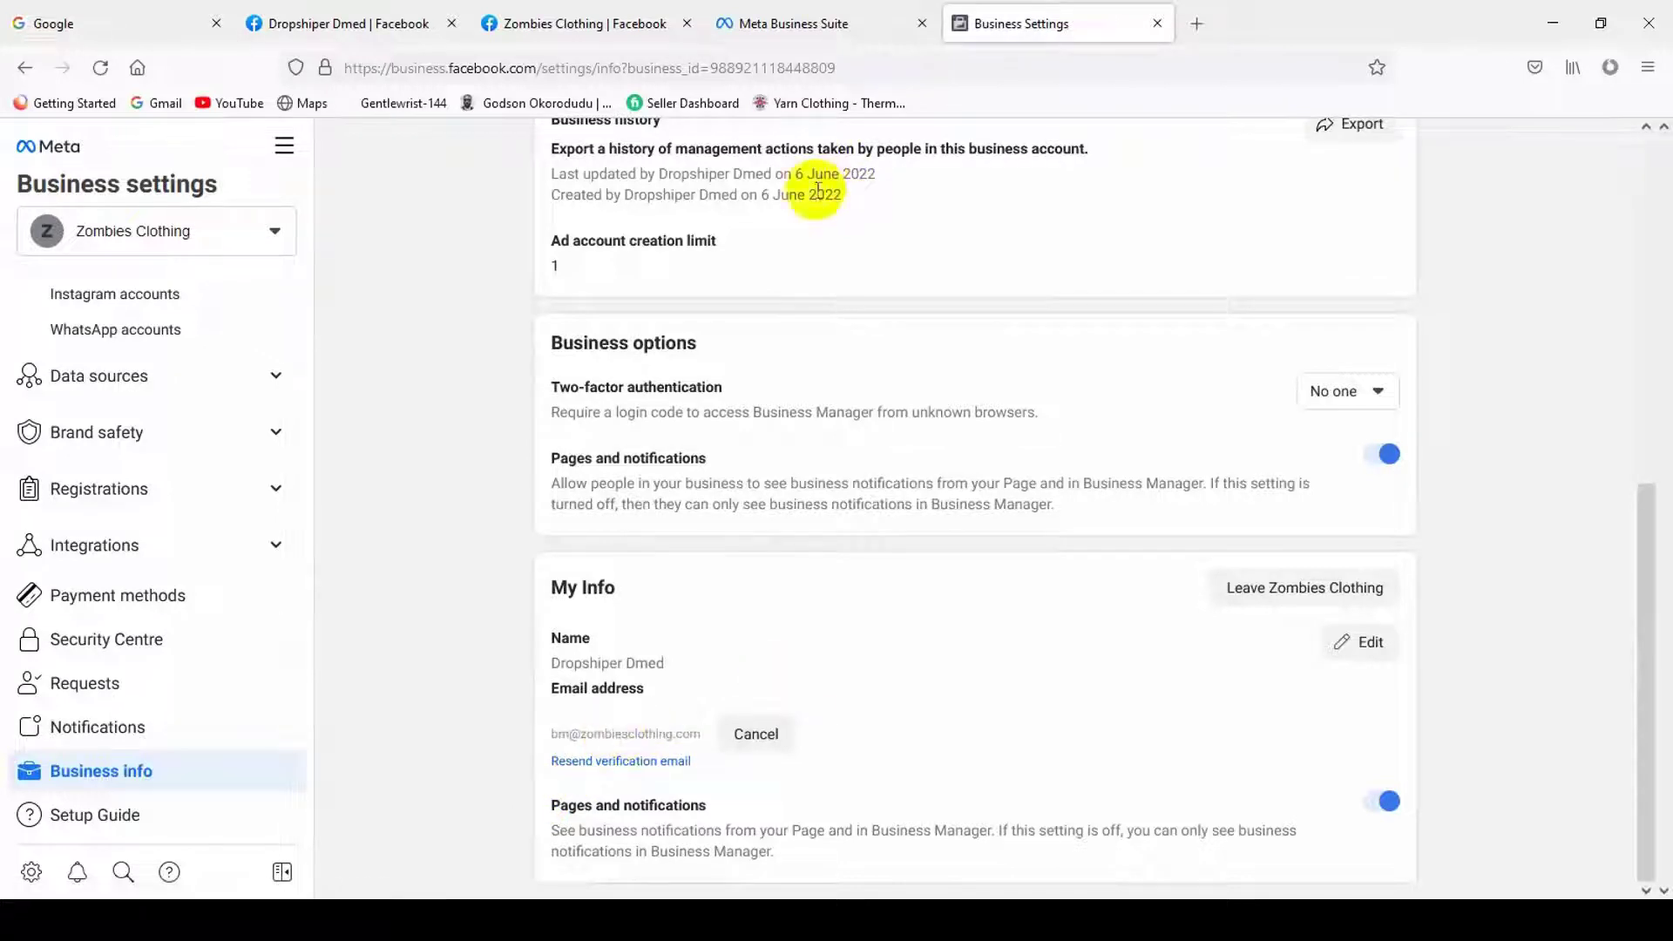
pyautogui.click(113, 23)
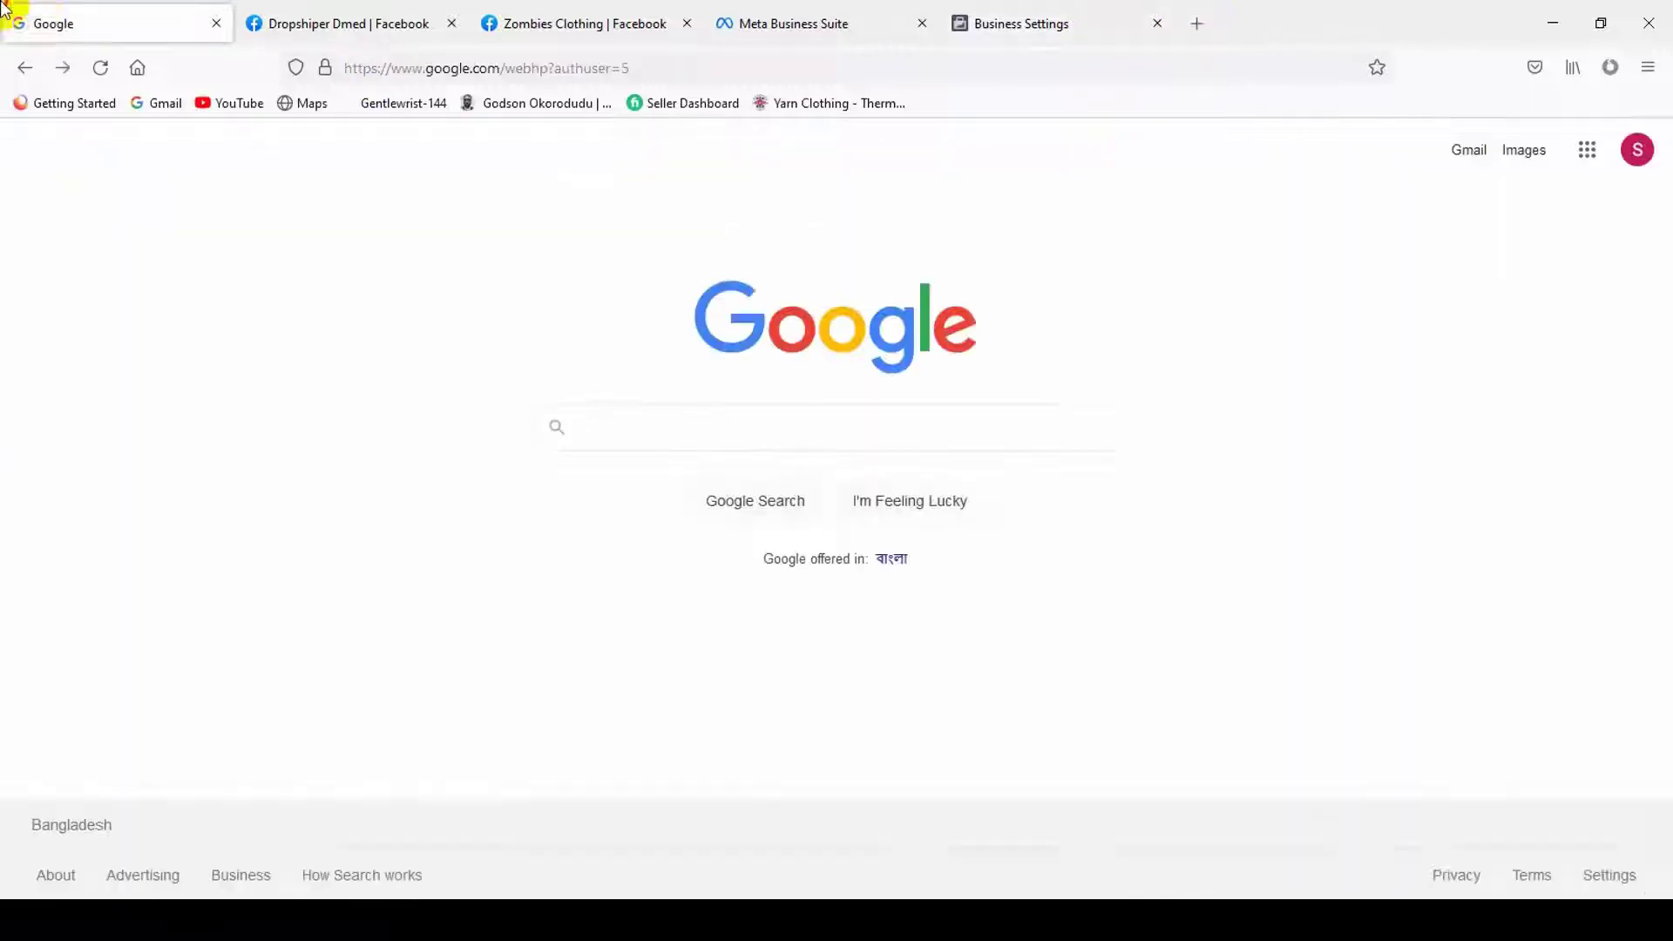
# - Search Gmail's Social, Primary and Promotions tabs for the verification email
pyautogui.click(1089, 12)
pyautogui.click(672, 17)
pyautogui.click(1009, 11)
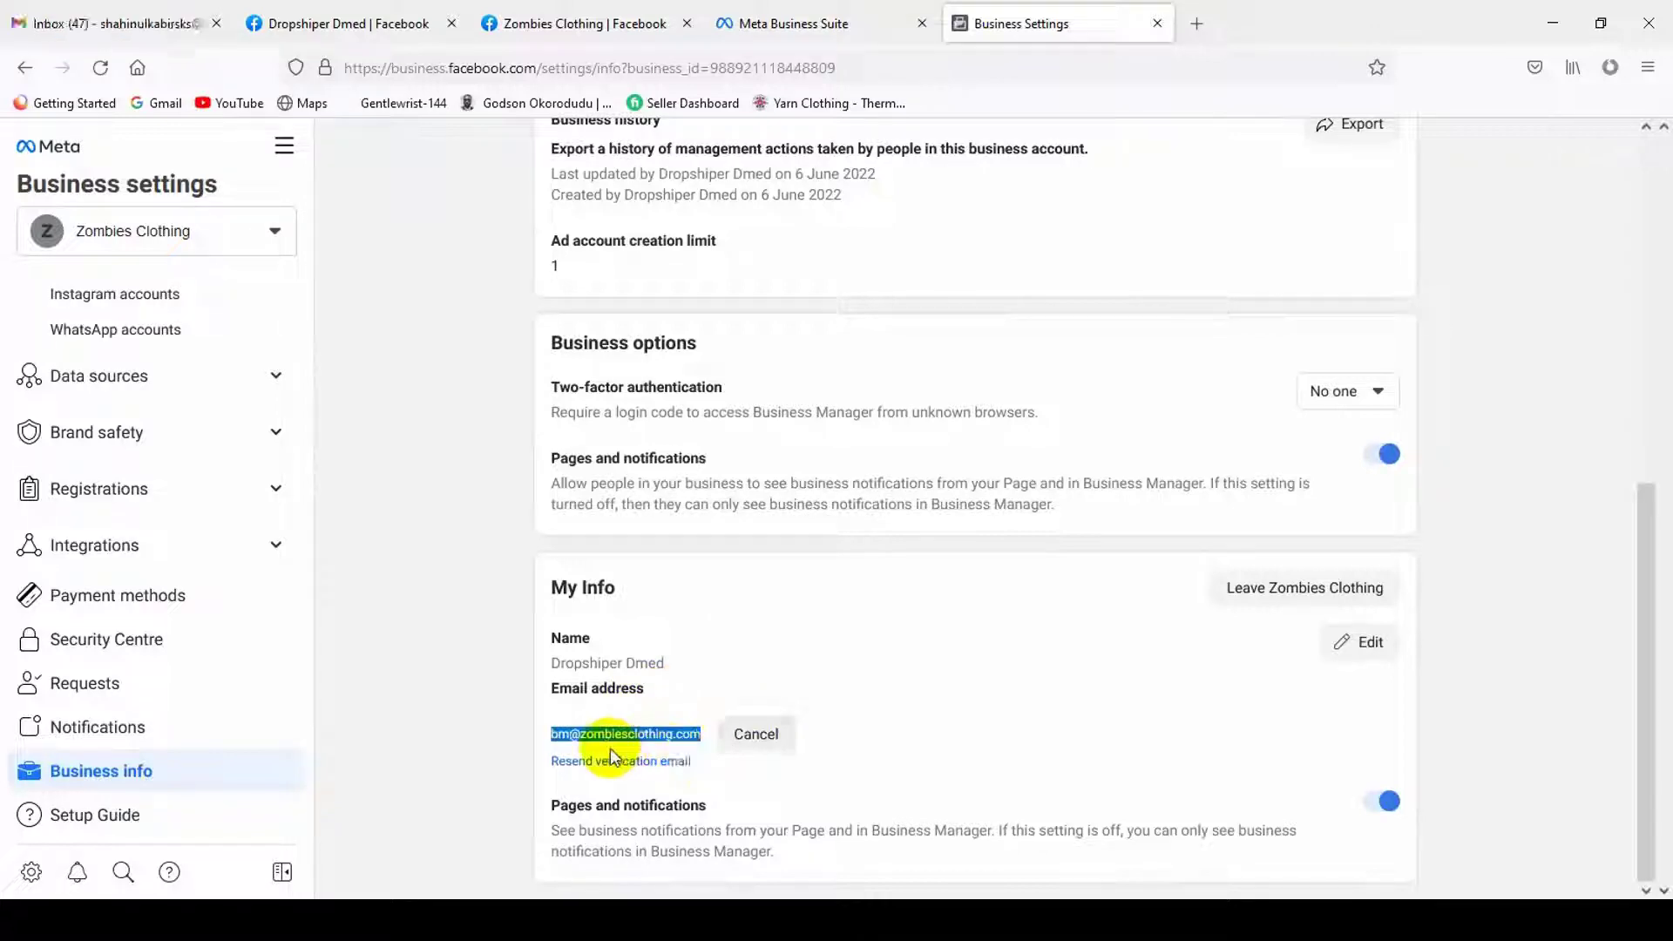
pyautogui.click(113, 24)
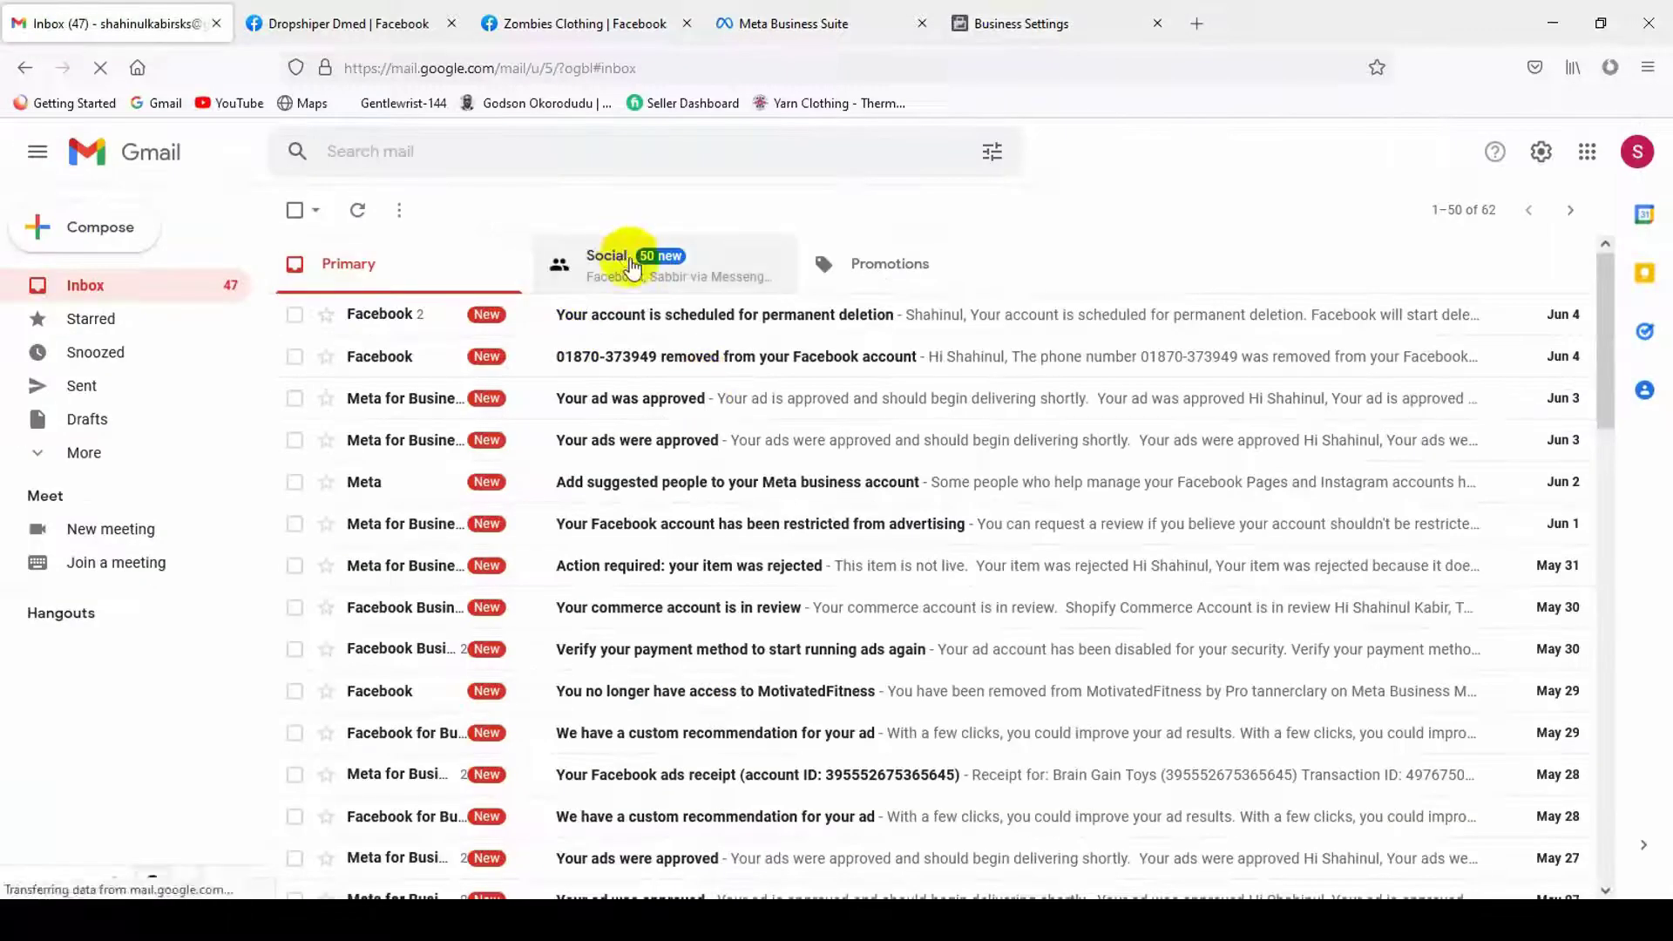
pyautogui.click(684, 273)
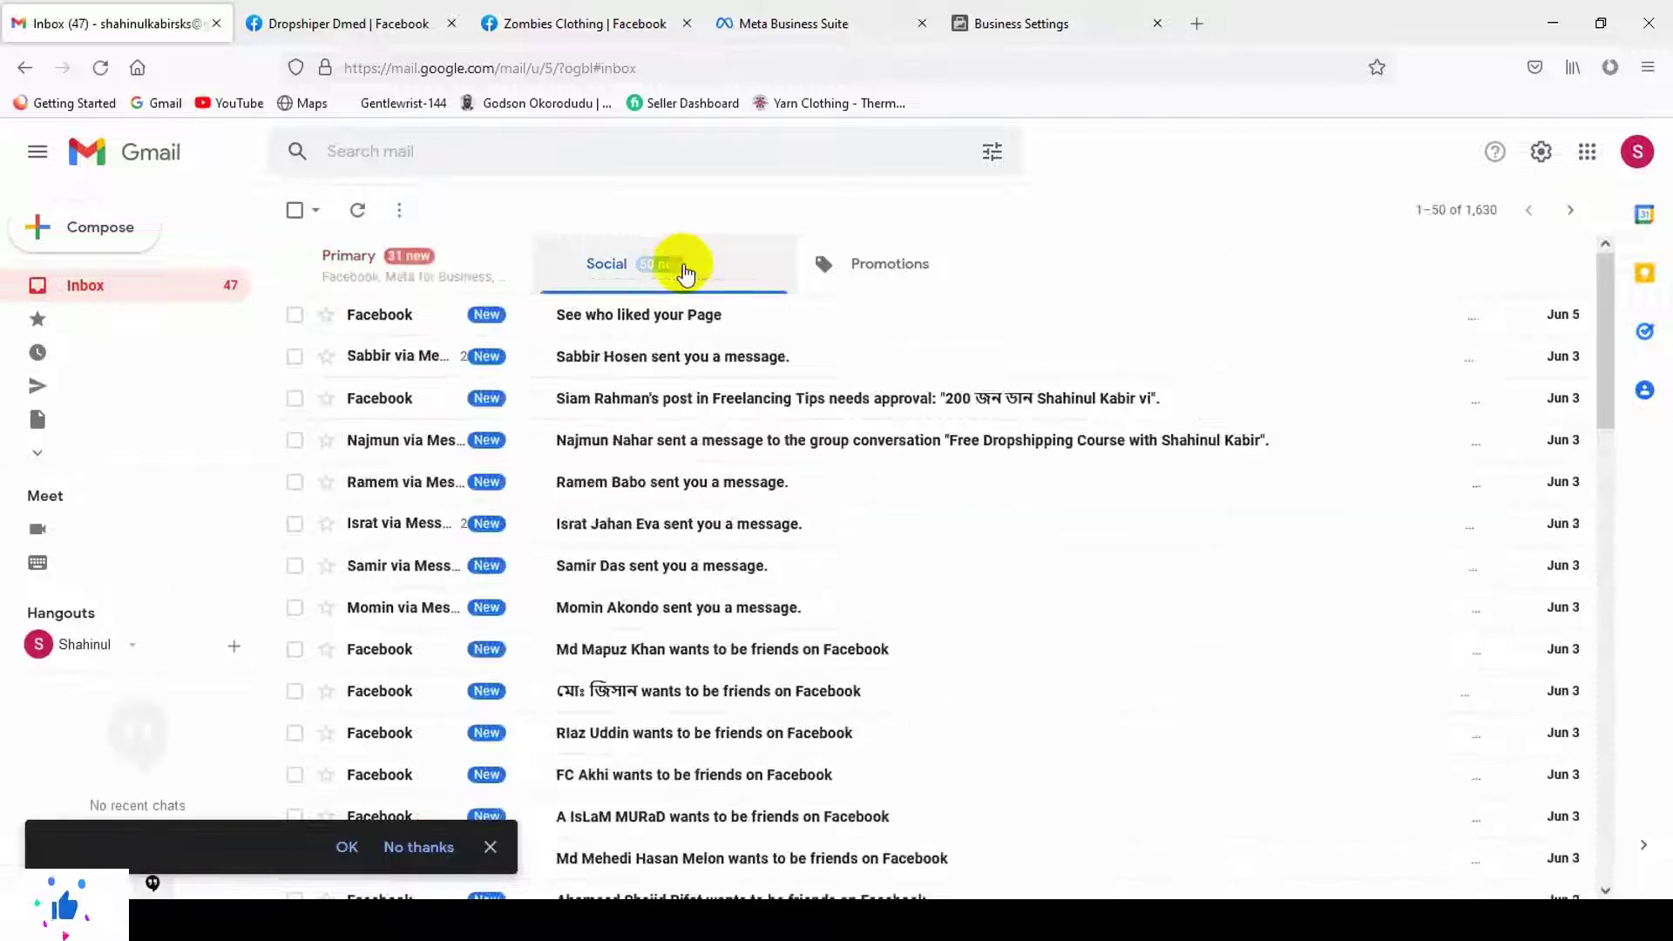
pyautogui.click(424, 278)
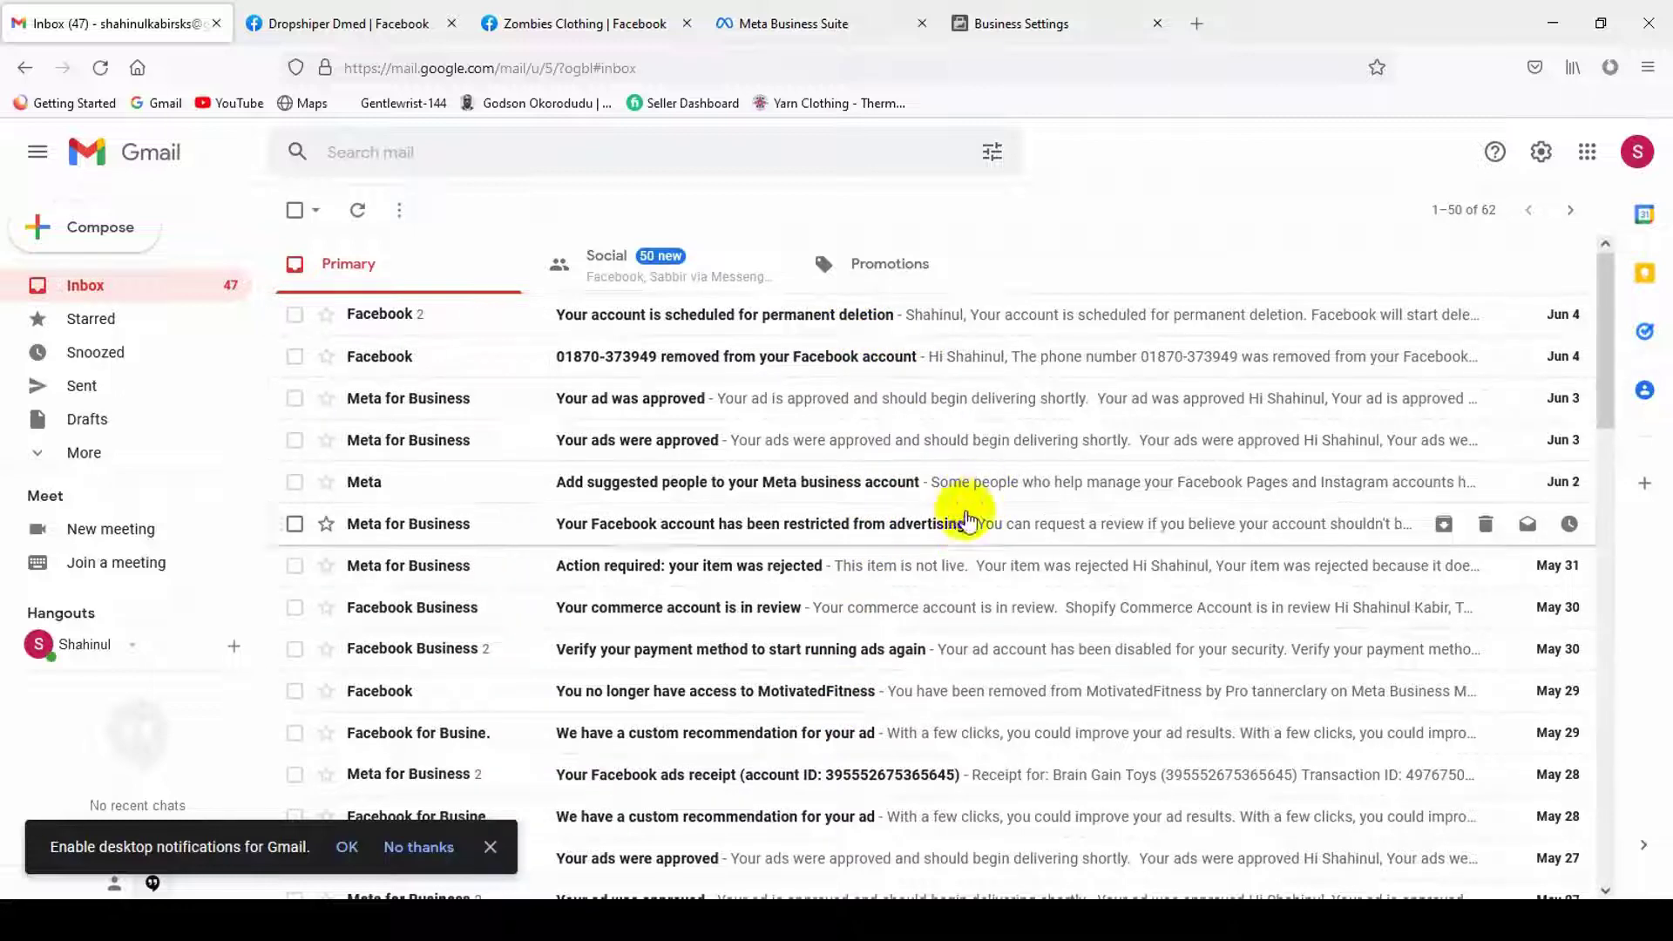
pyautogui.click(683, 269)
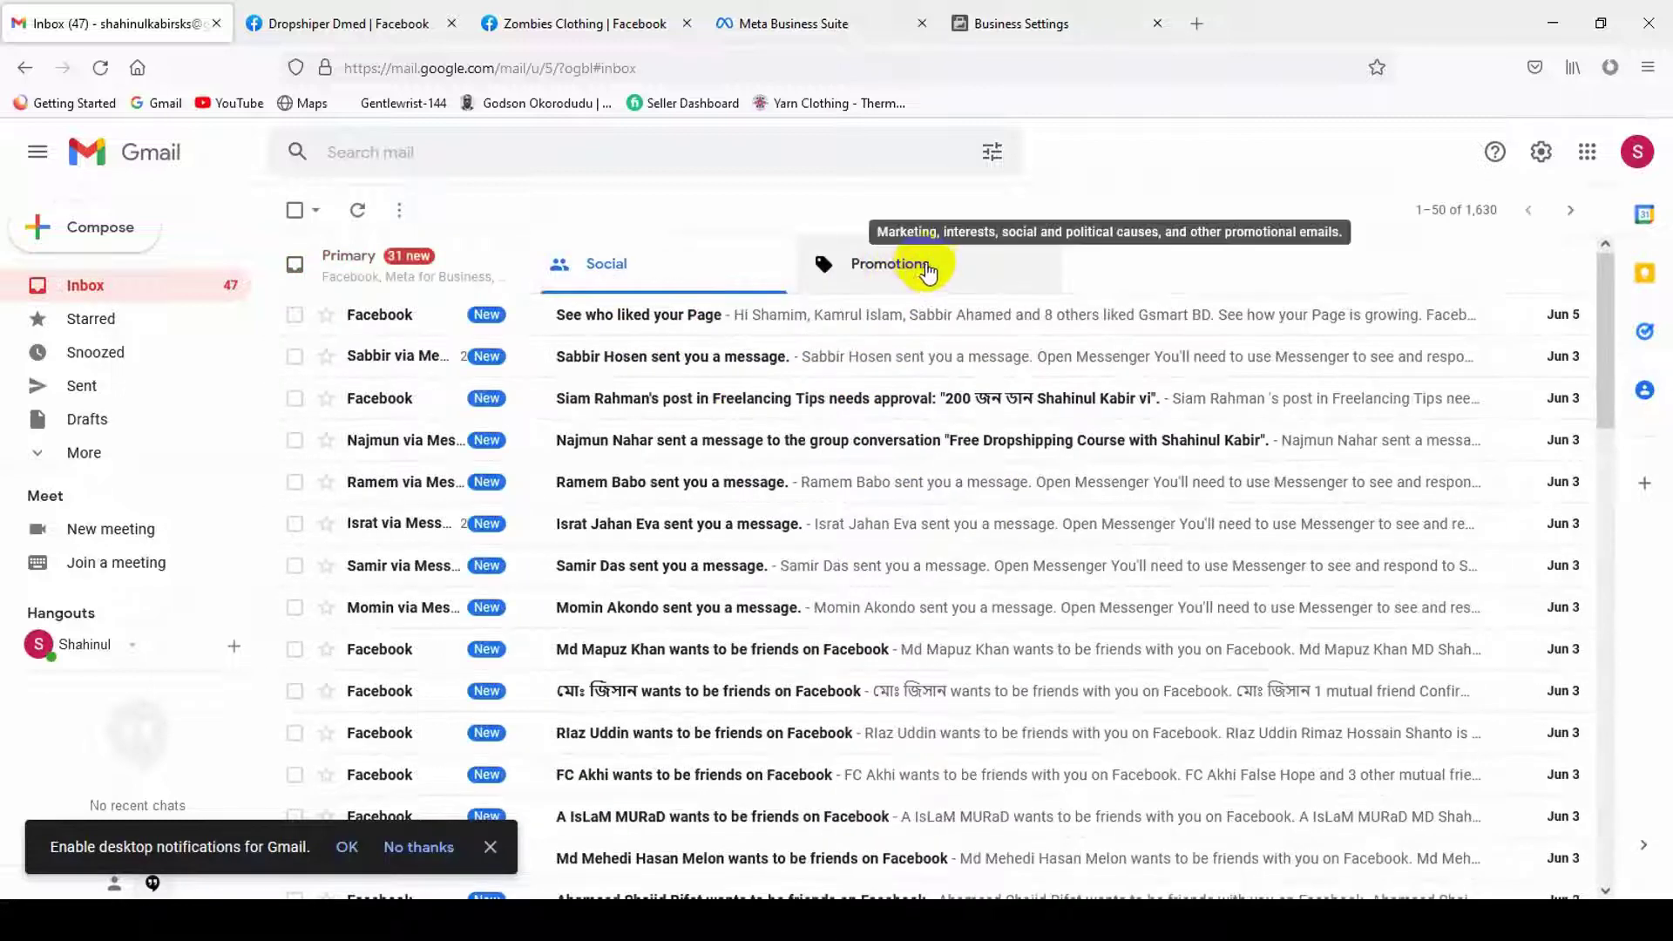
pyautogui.click(910, 265)
pyautogui.click(685, 270)
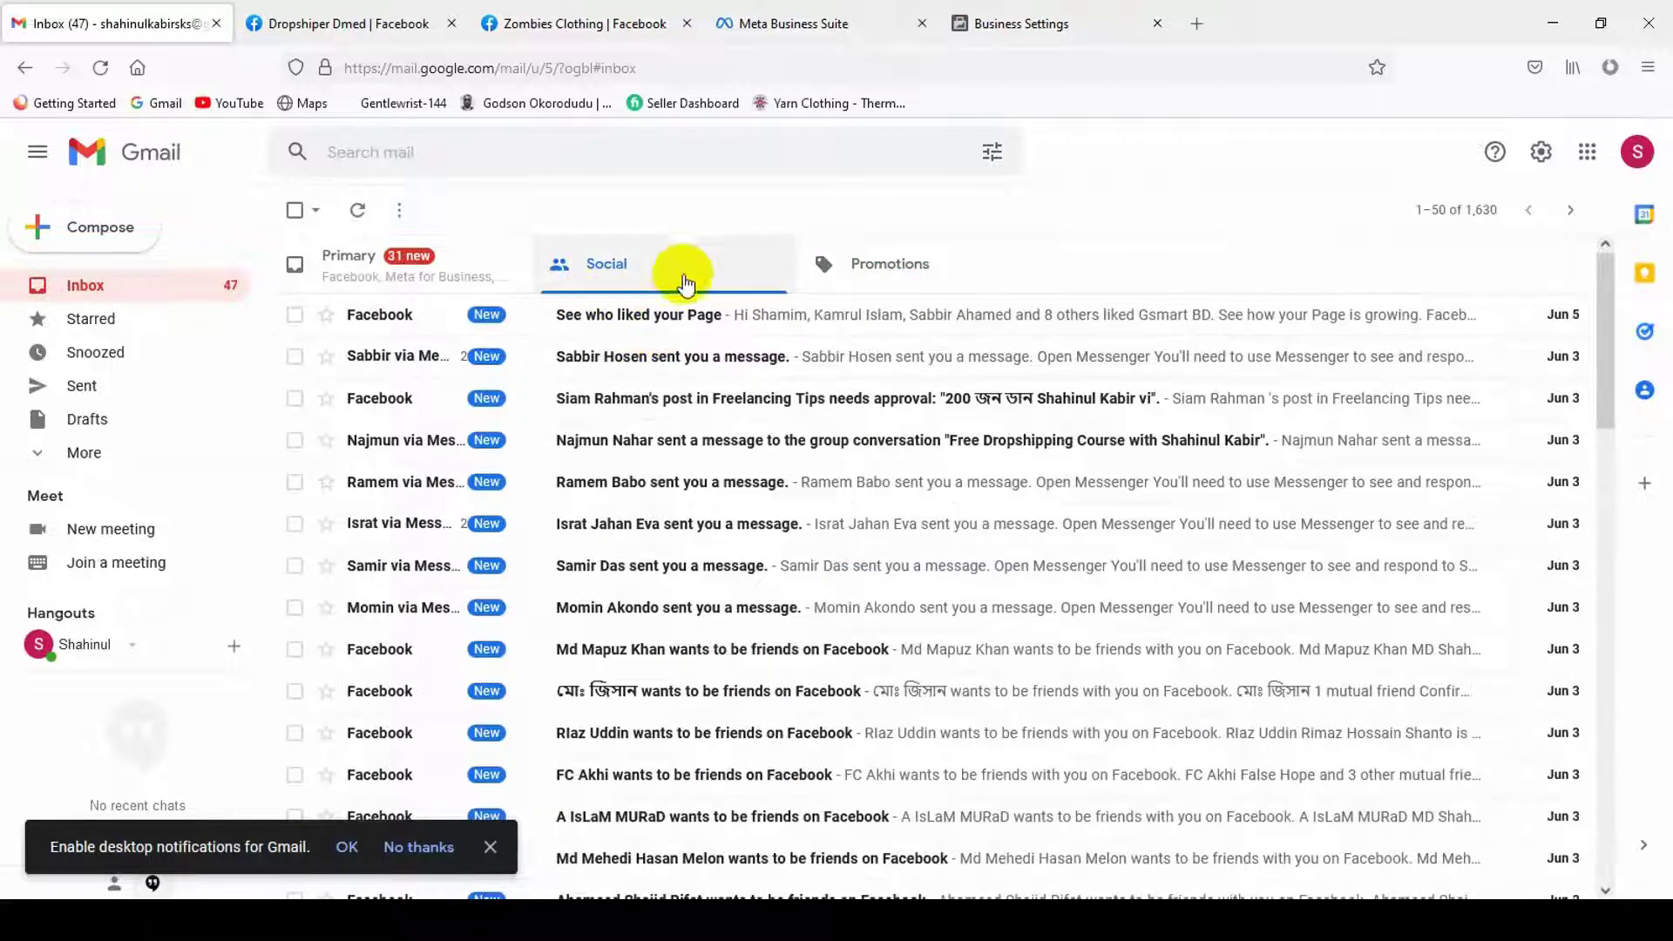
pyautogui.click(375, 261)
pyautogui.click(658, 268)
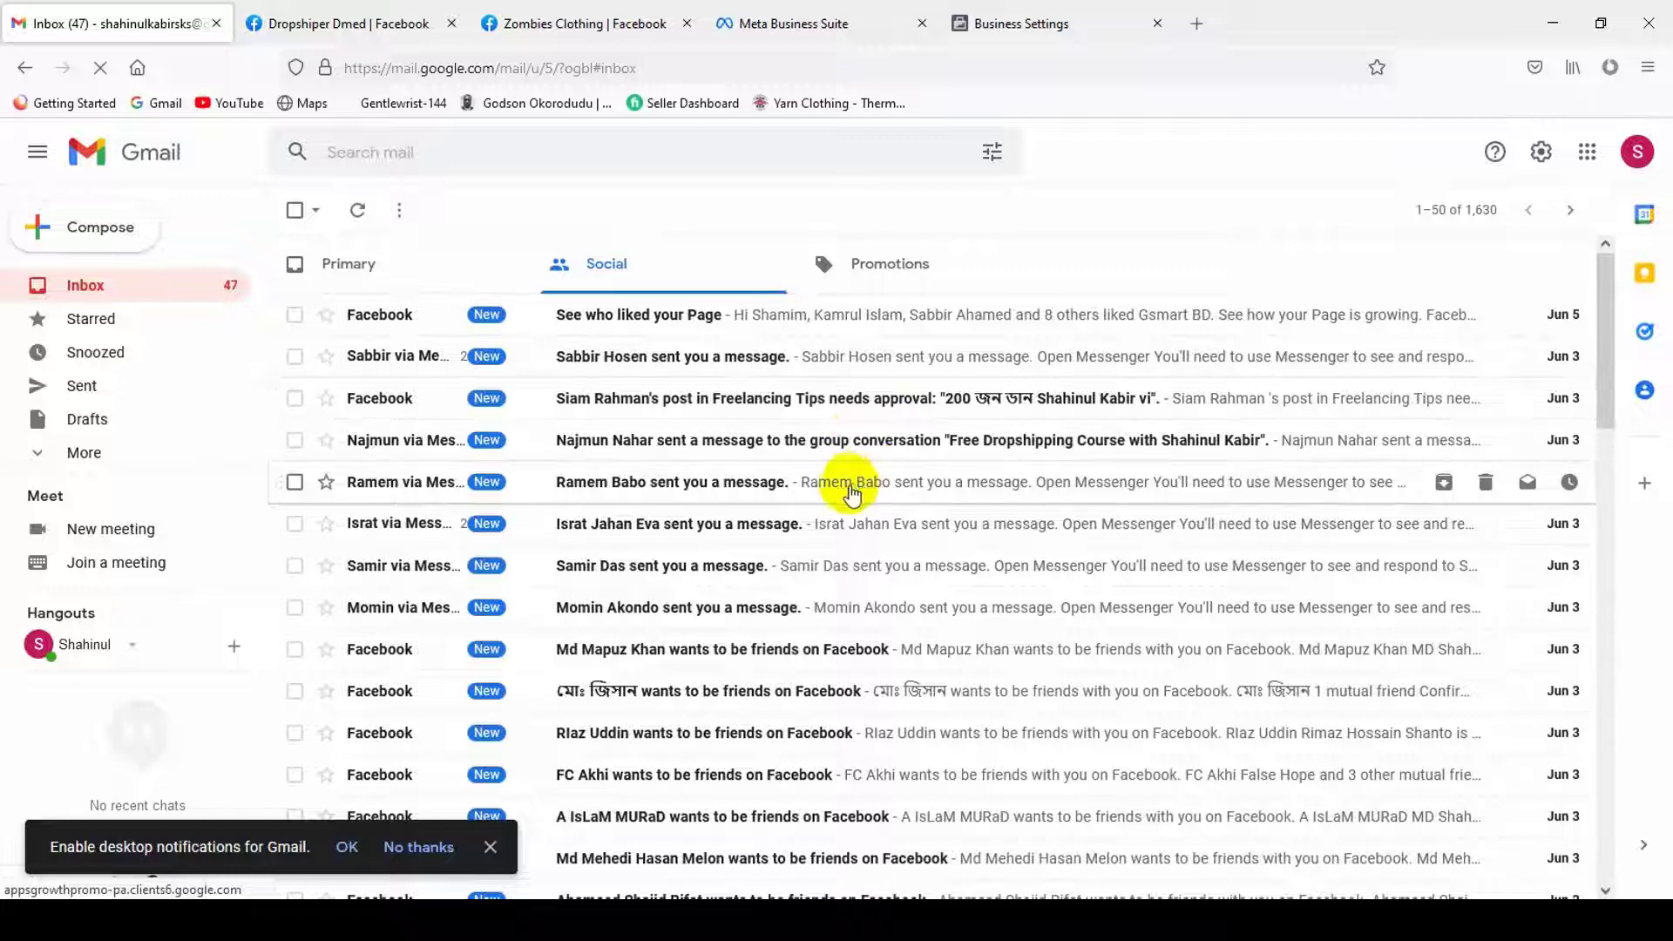
pyautogui.scroll(-5, 836, 522)
pyautogui.scroll(3, 795, 672)
pyautogui.scroll(3, 727, 723)
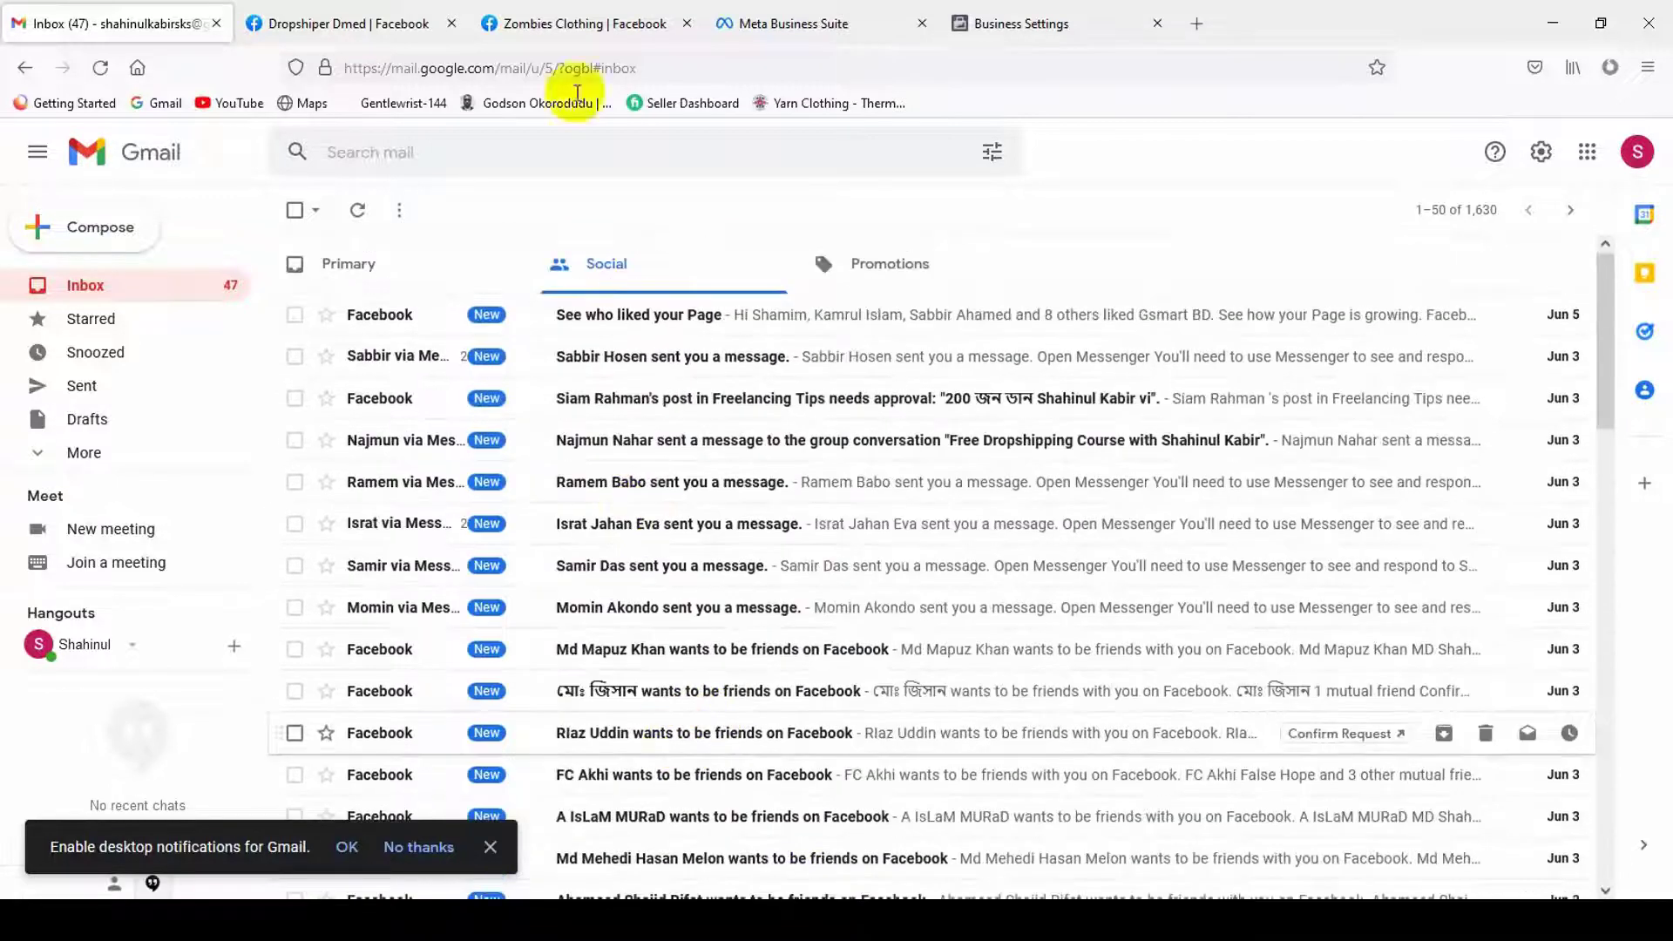
# - Resend the verification email to the business address from Business Settings, then return to Gmail
pyautogui.click(1006, 18)
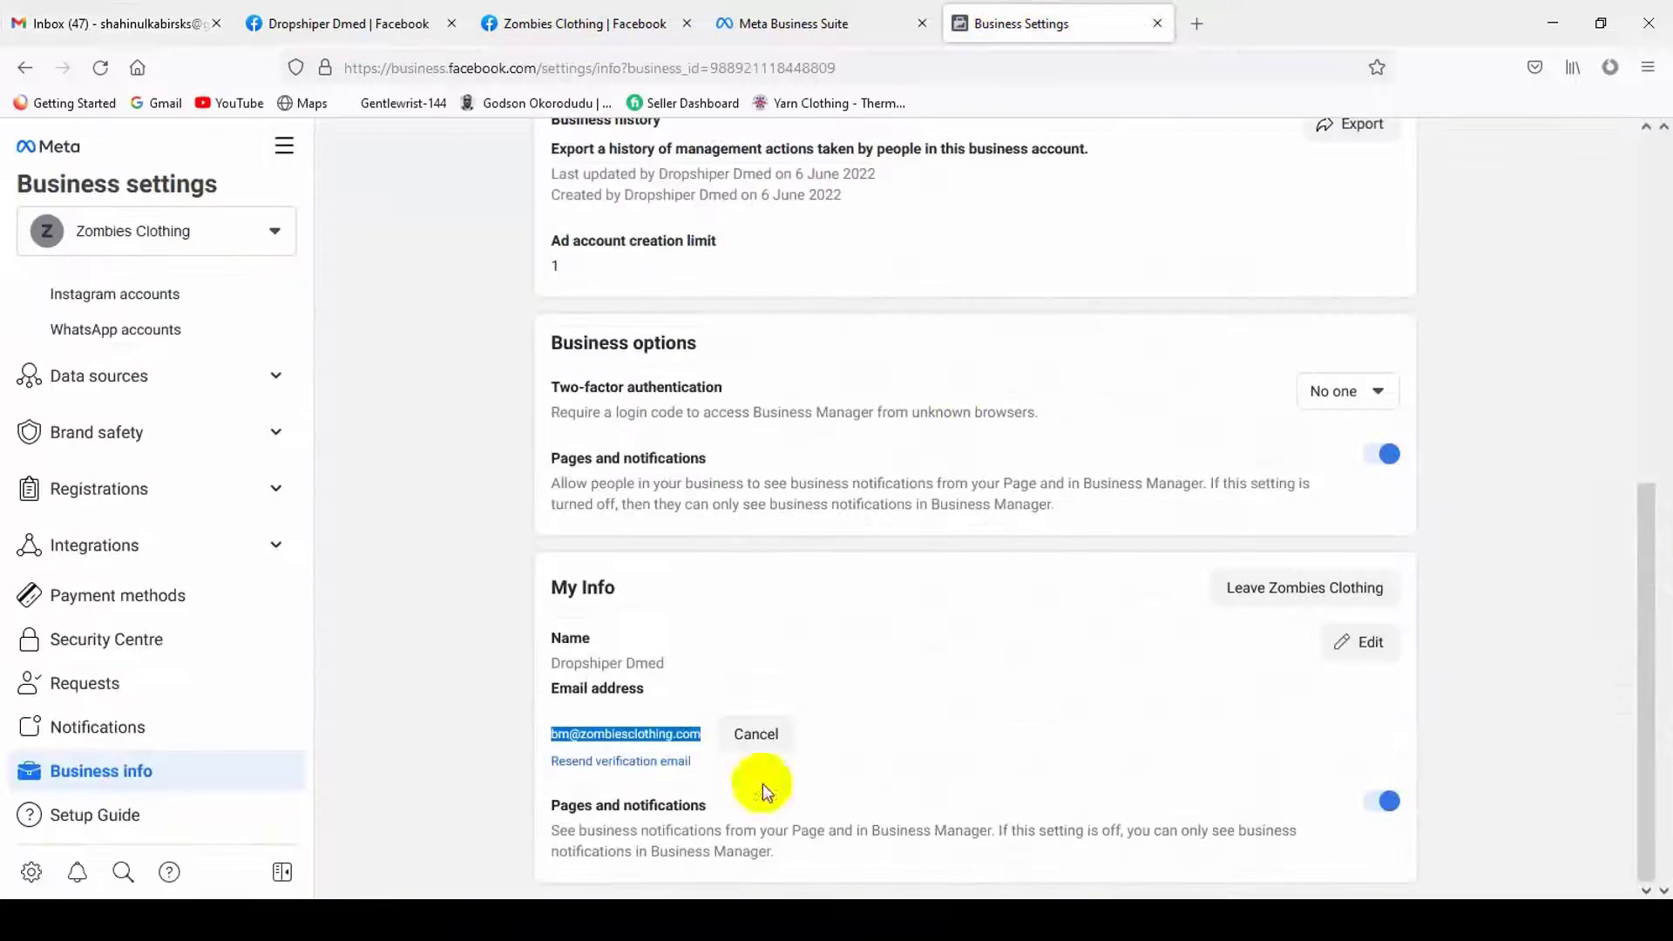
pyautogui.click(643, 764)
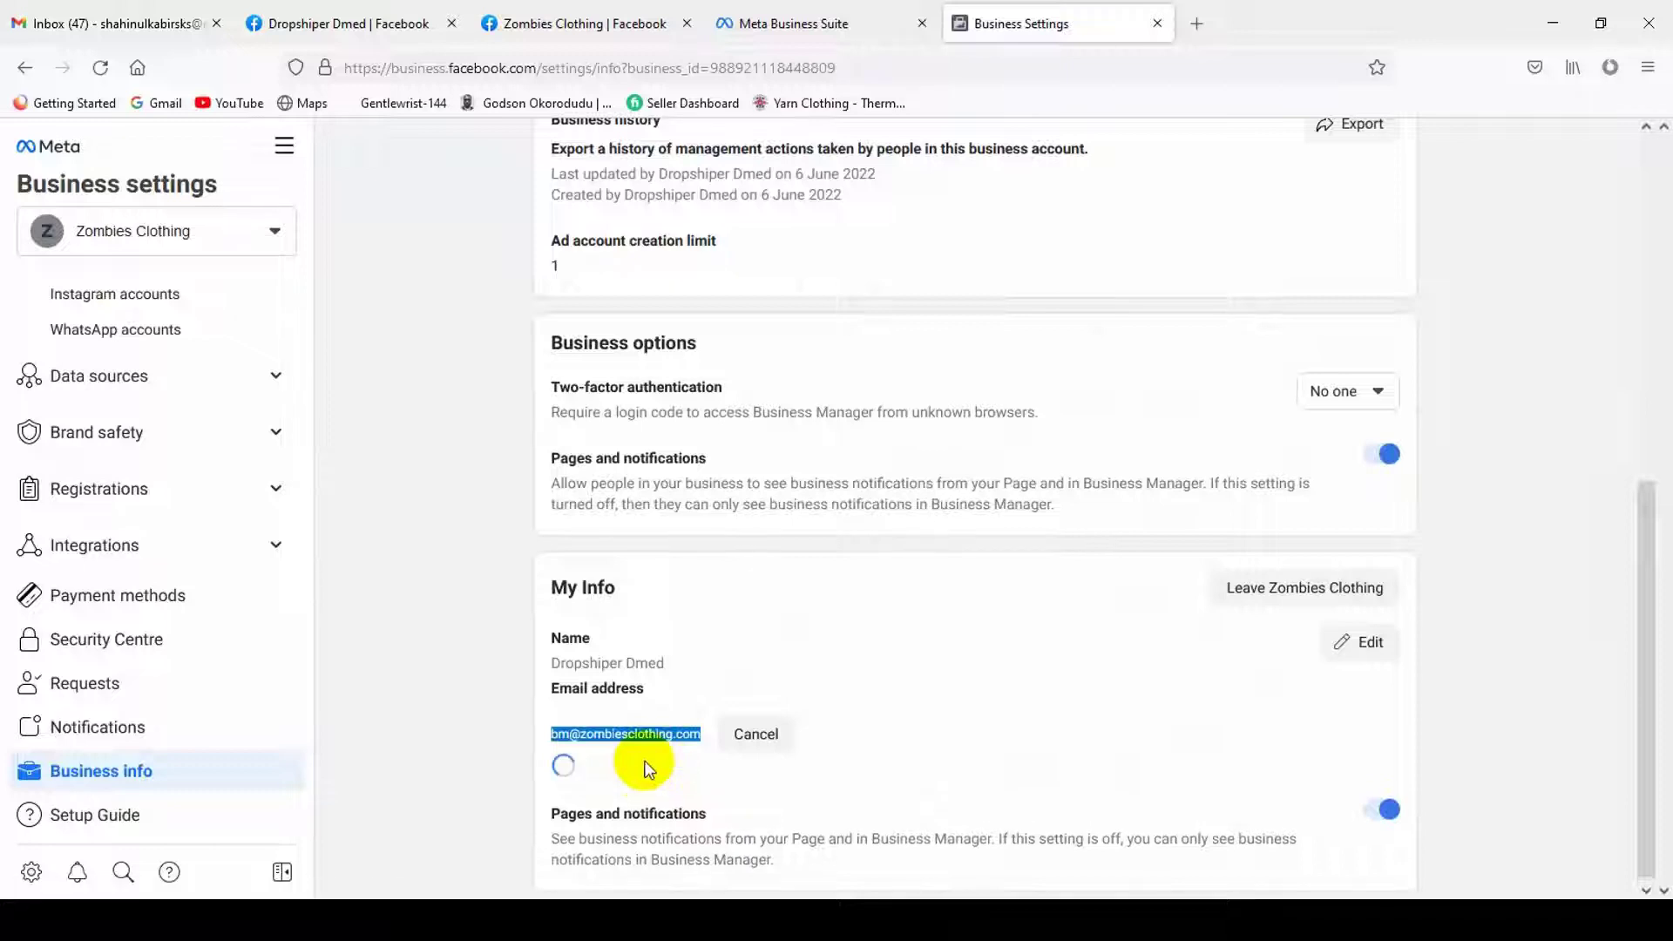
pyautogui.doubleClick(600, 733)
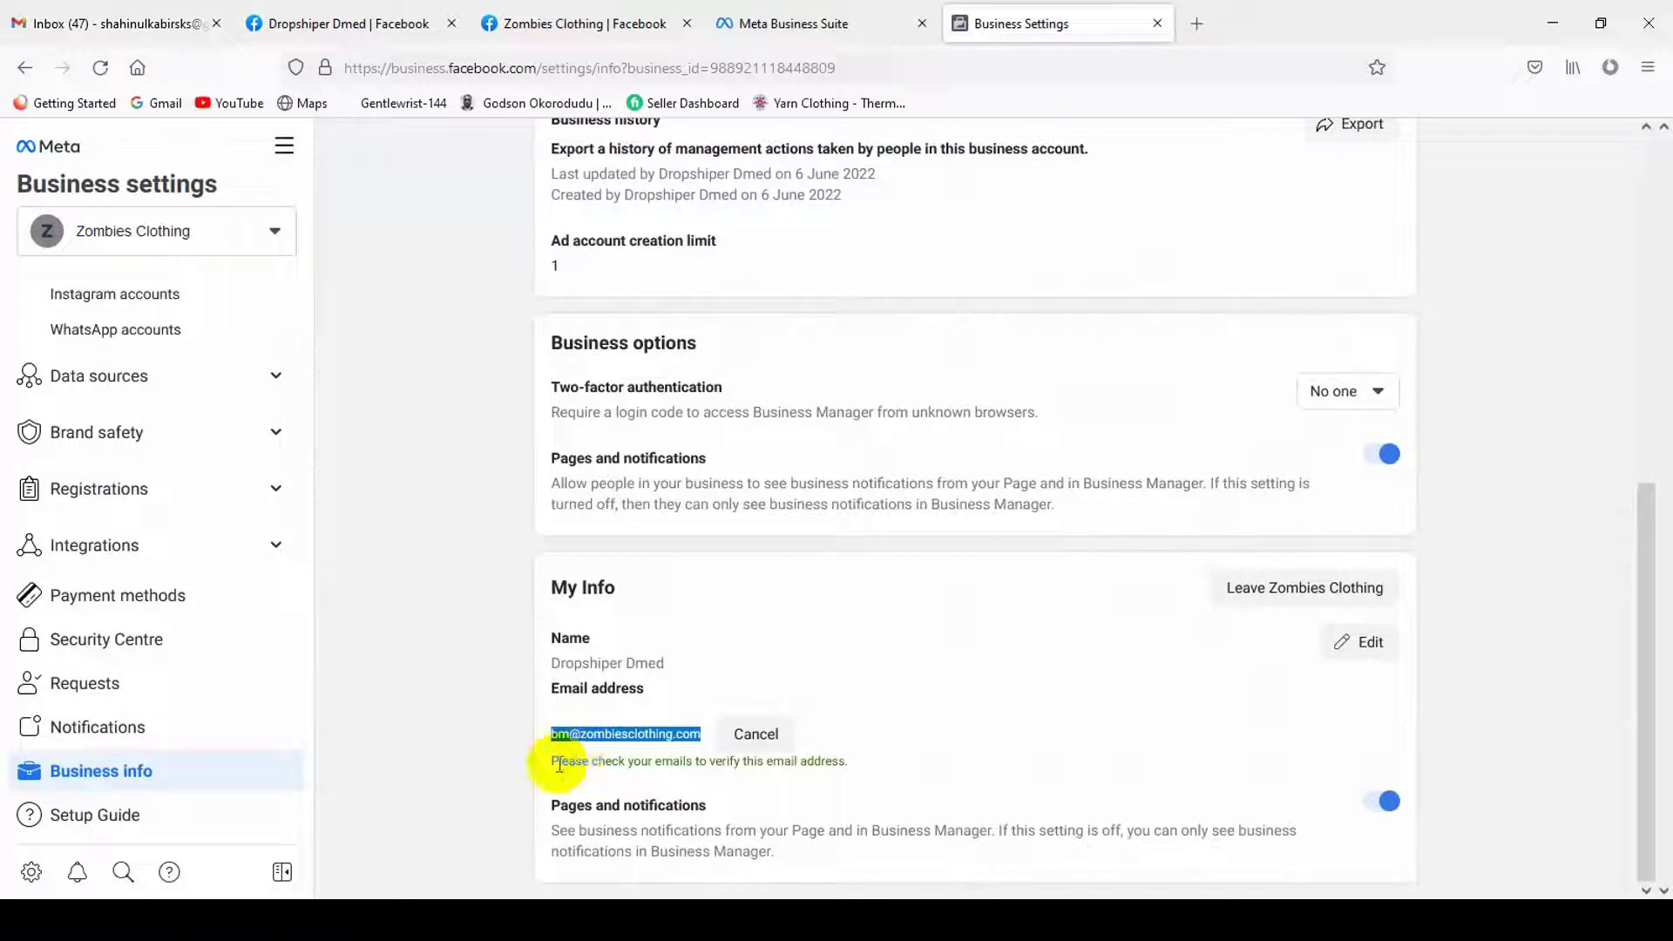
pyautogui.click(104, 22)
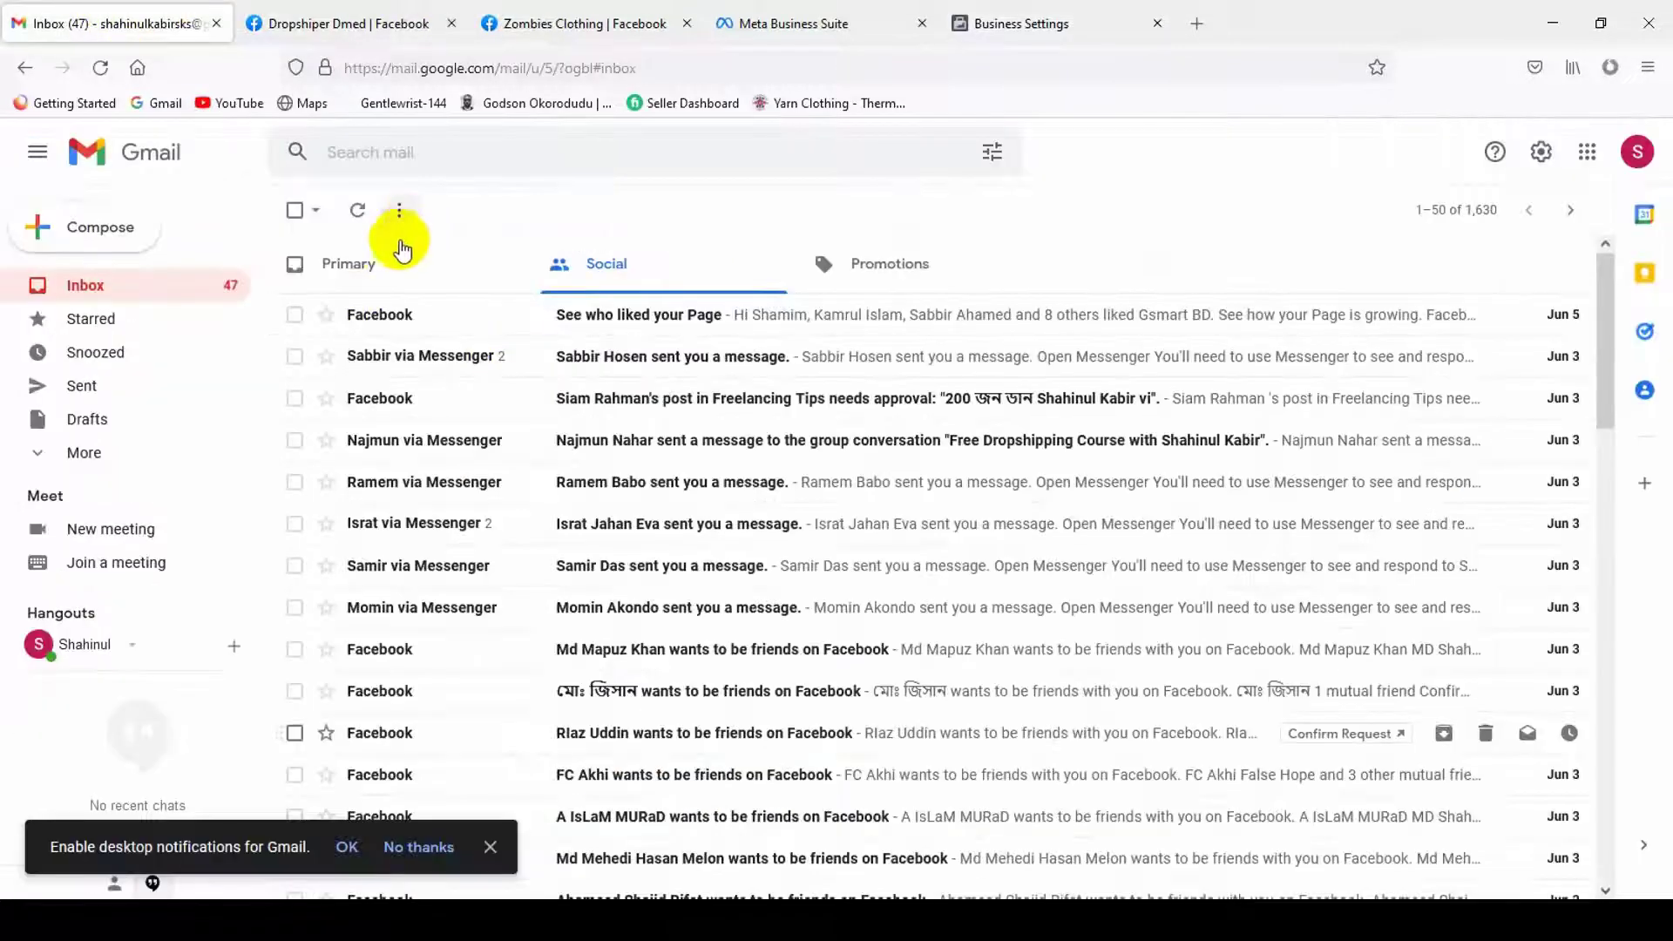
# - Refresh Gmail and open 'Confirm your business email address' in the Social tab
pyautogui.click(401, 250)
pyautogui.click(357, 210)
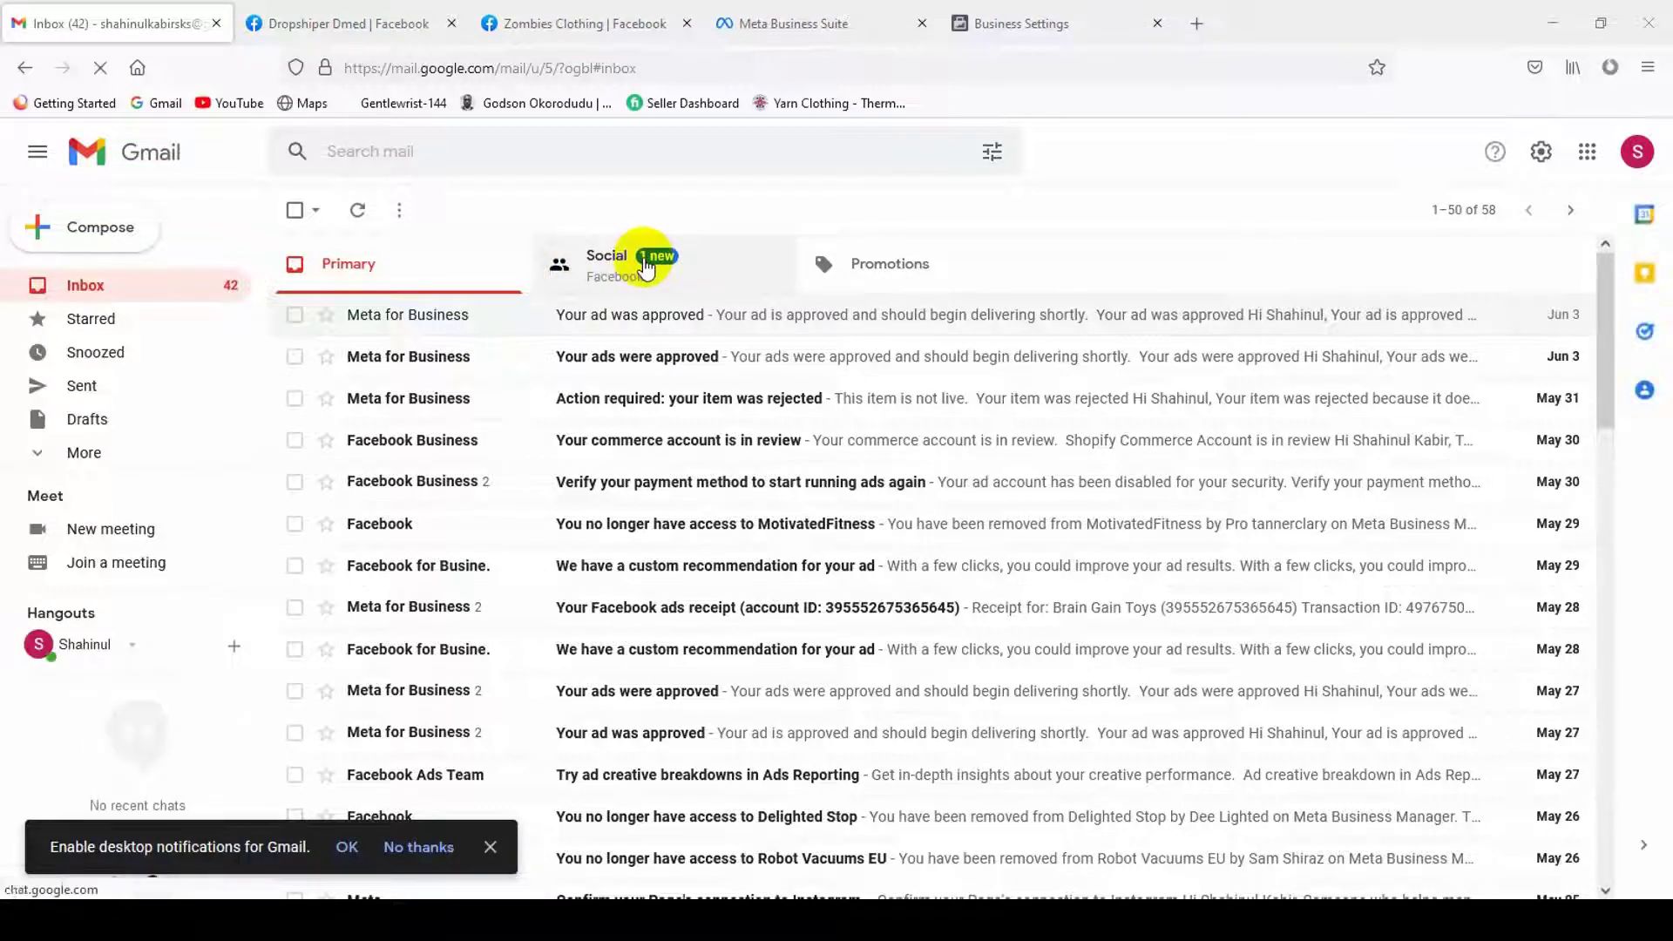
pyautogui.click(646, 267)
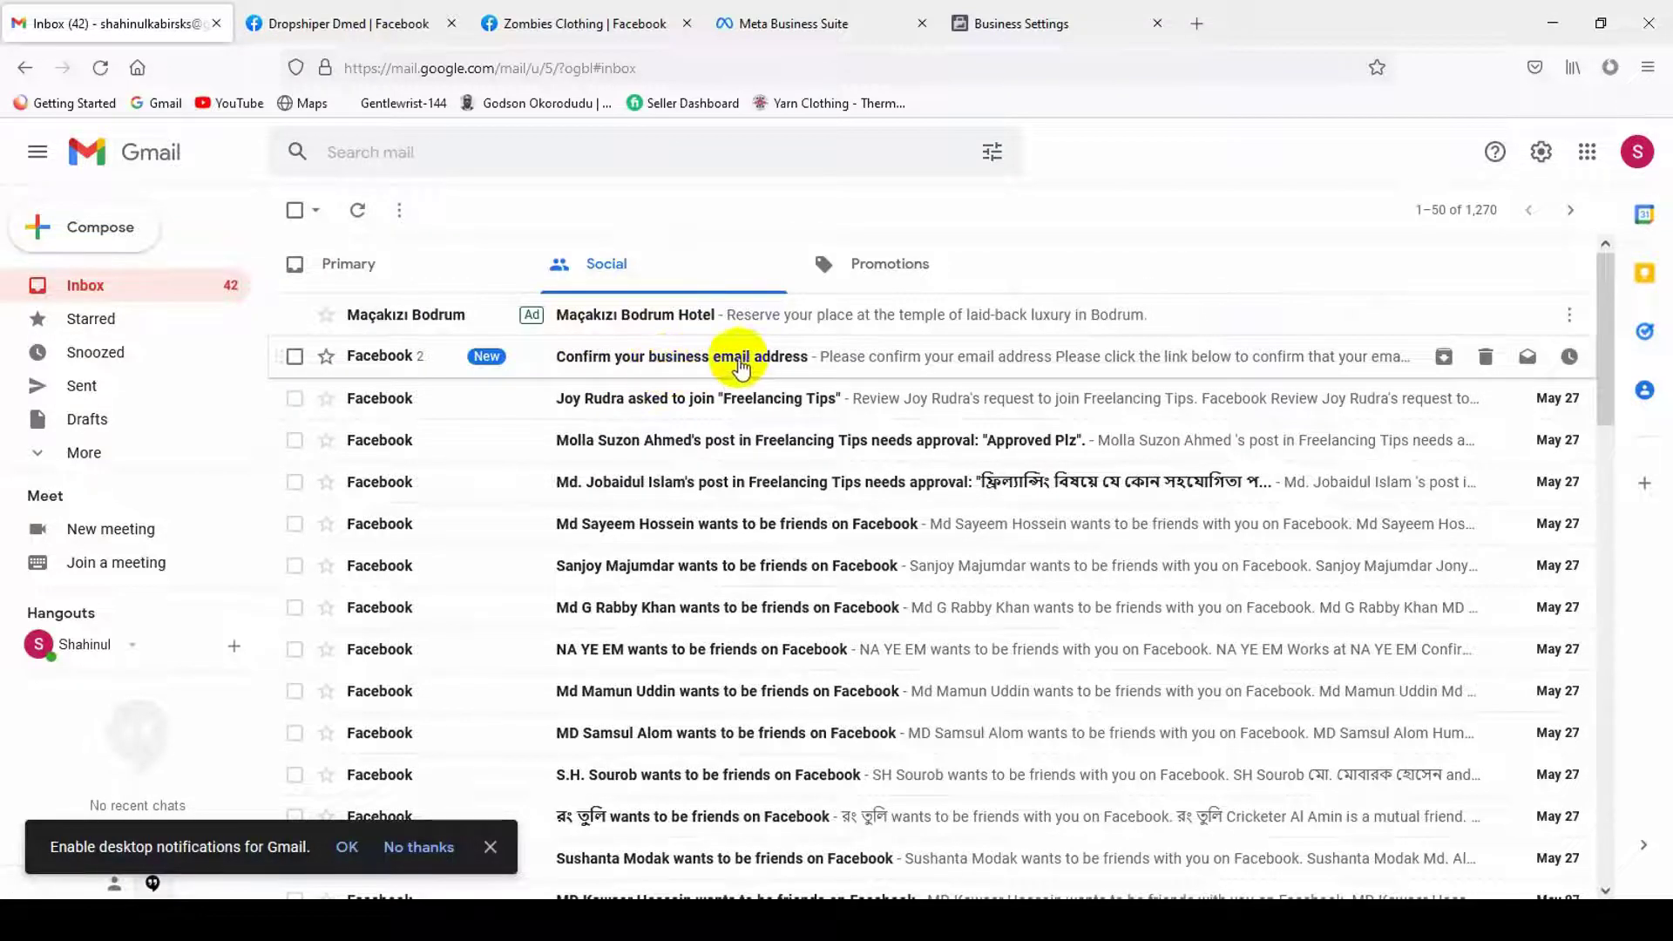
pyautogui.click(838, 375)
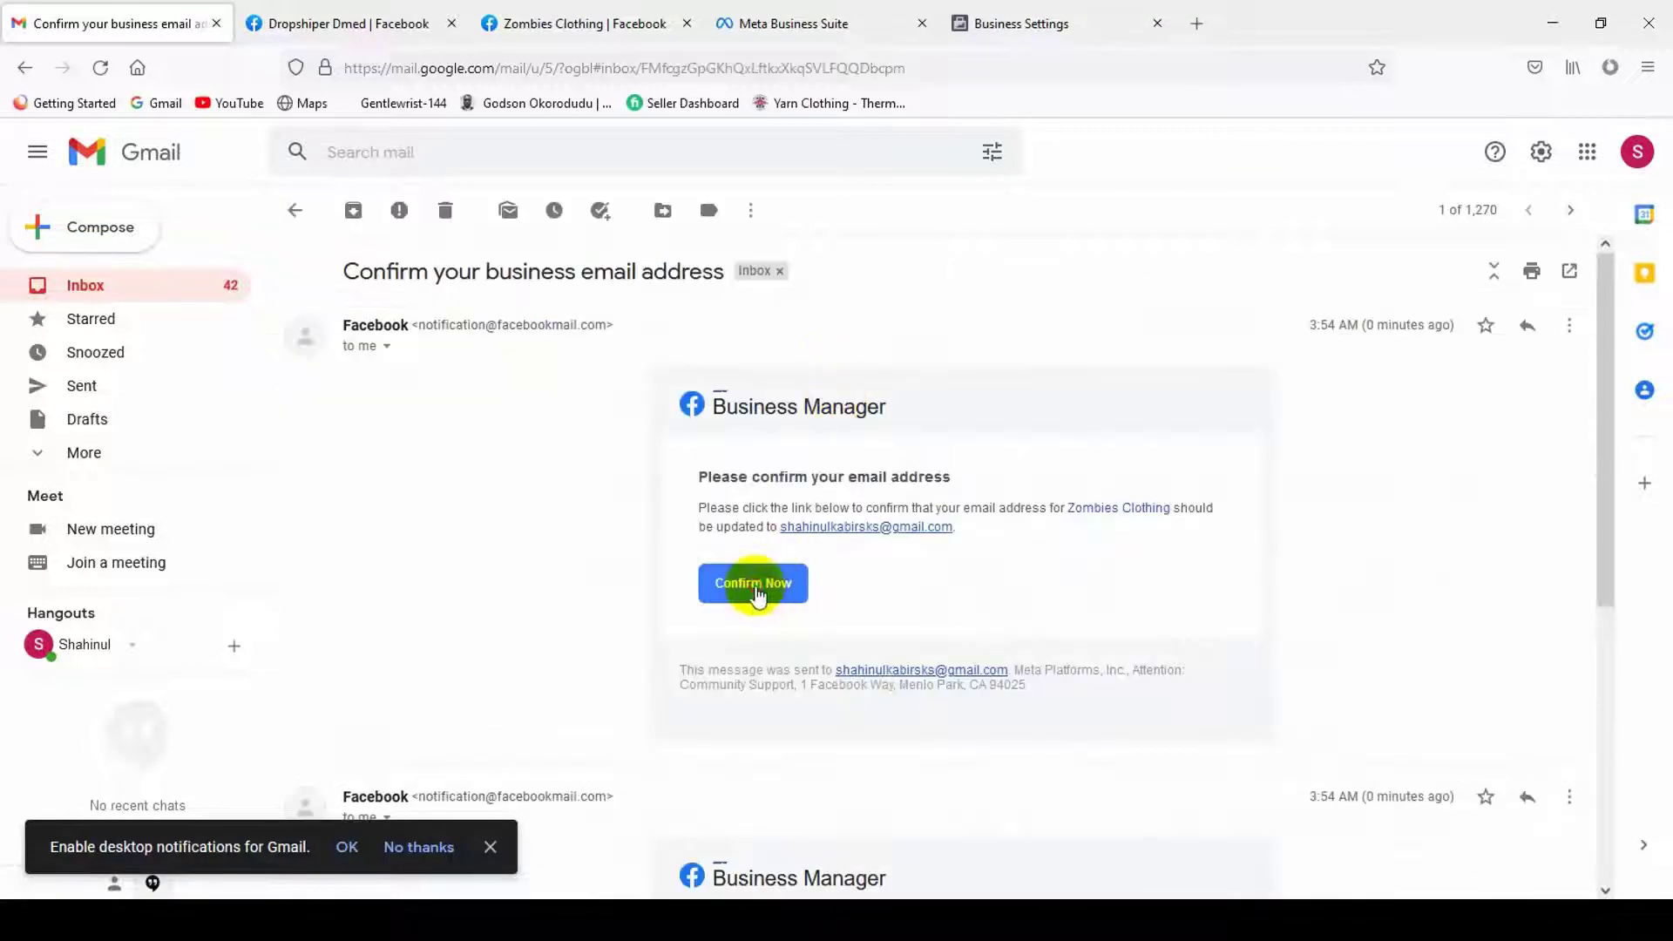
# - Confirm the business email through the message's link, then go back to the inbox list
pyautogui.click(755, 586)
pyautogui.click(123, 19)
pyautogui.click(291, 18)
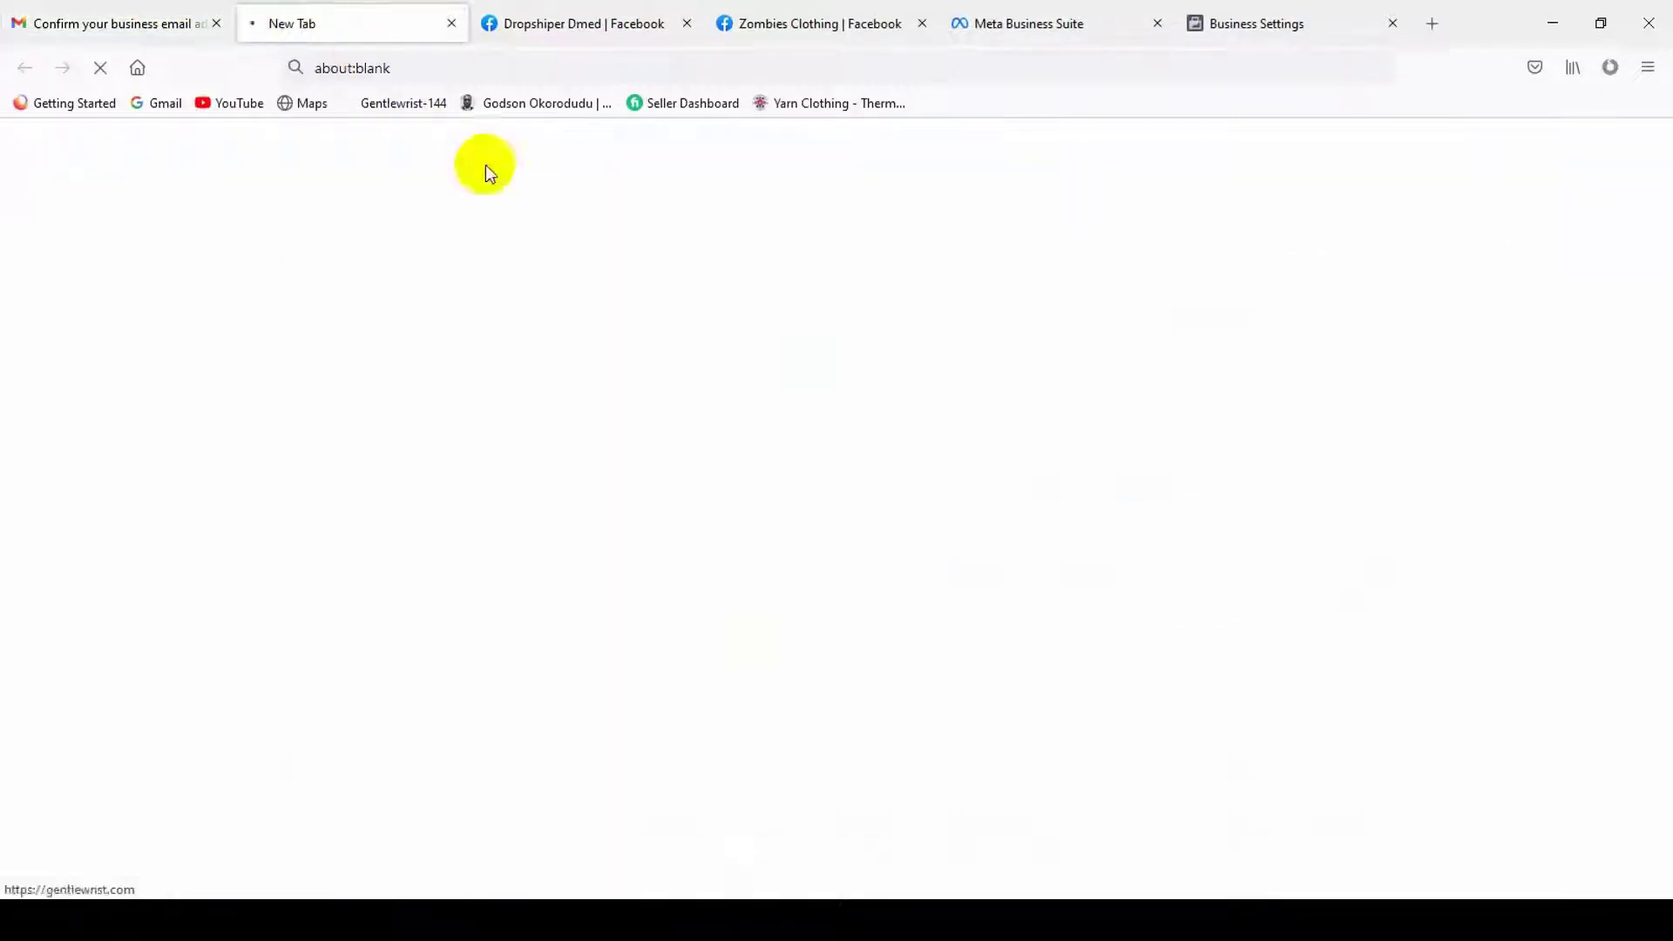
pyautogui.click(61, 19)
pyautogui.click(297, 19)
pyautogui.click(109, 19)
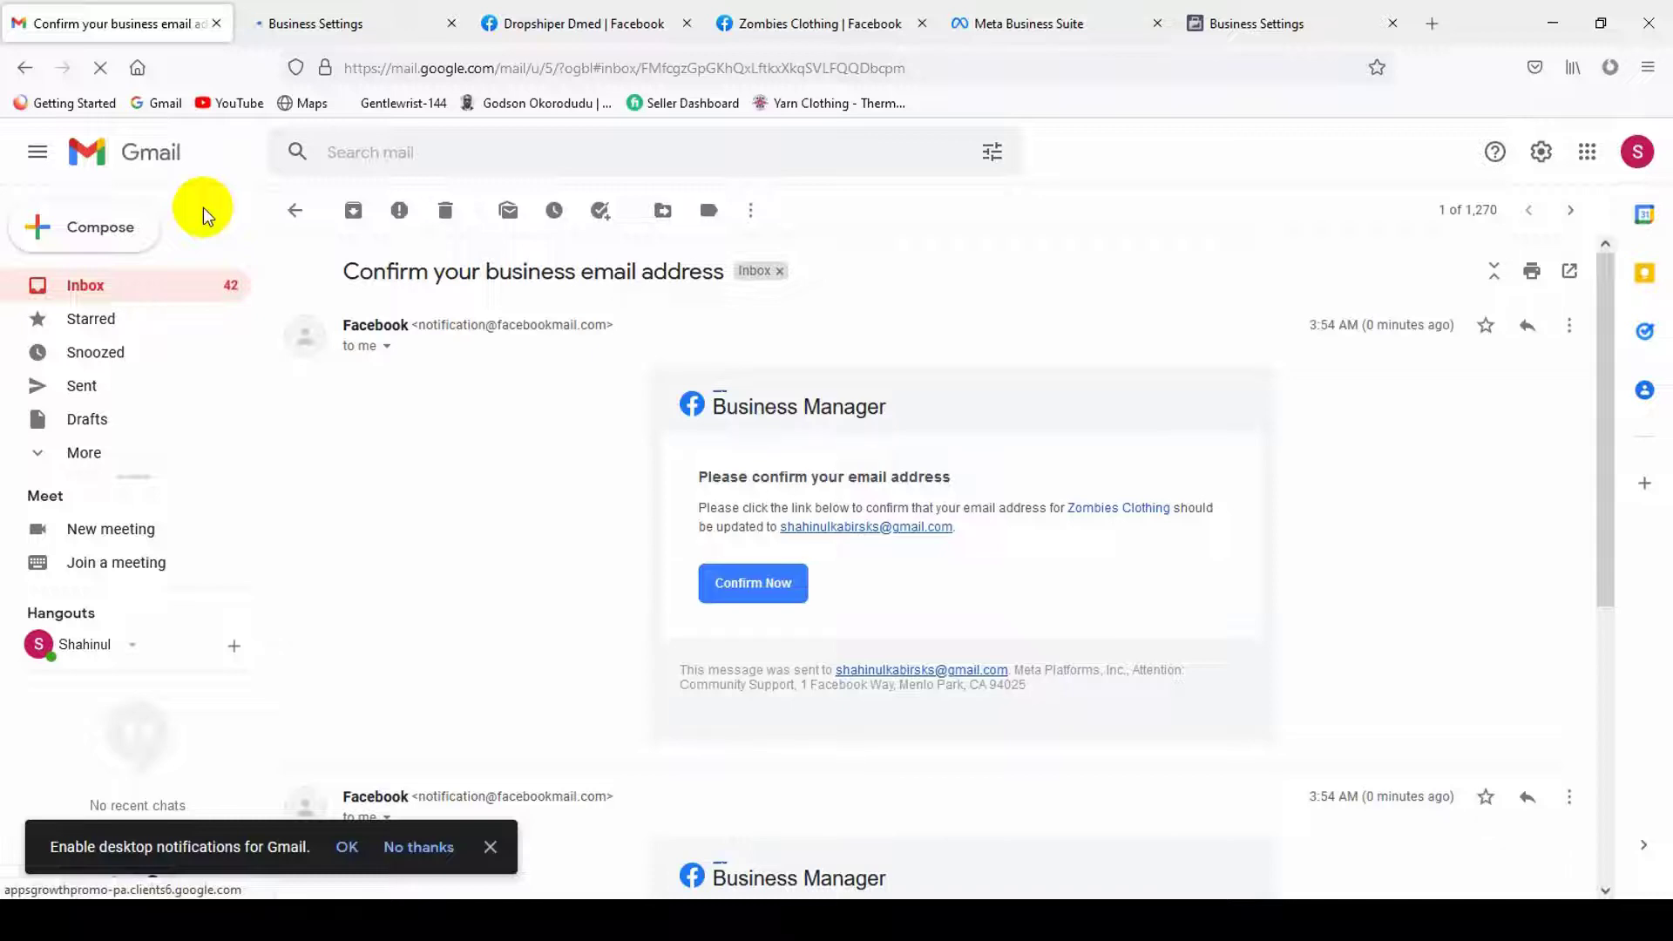
pyautogui.hotkey('alt', 'Left')
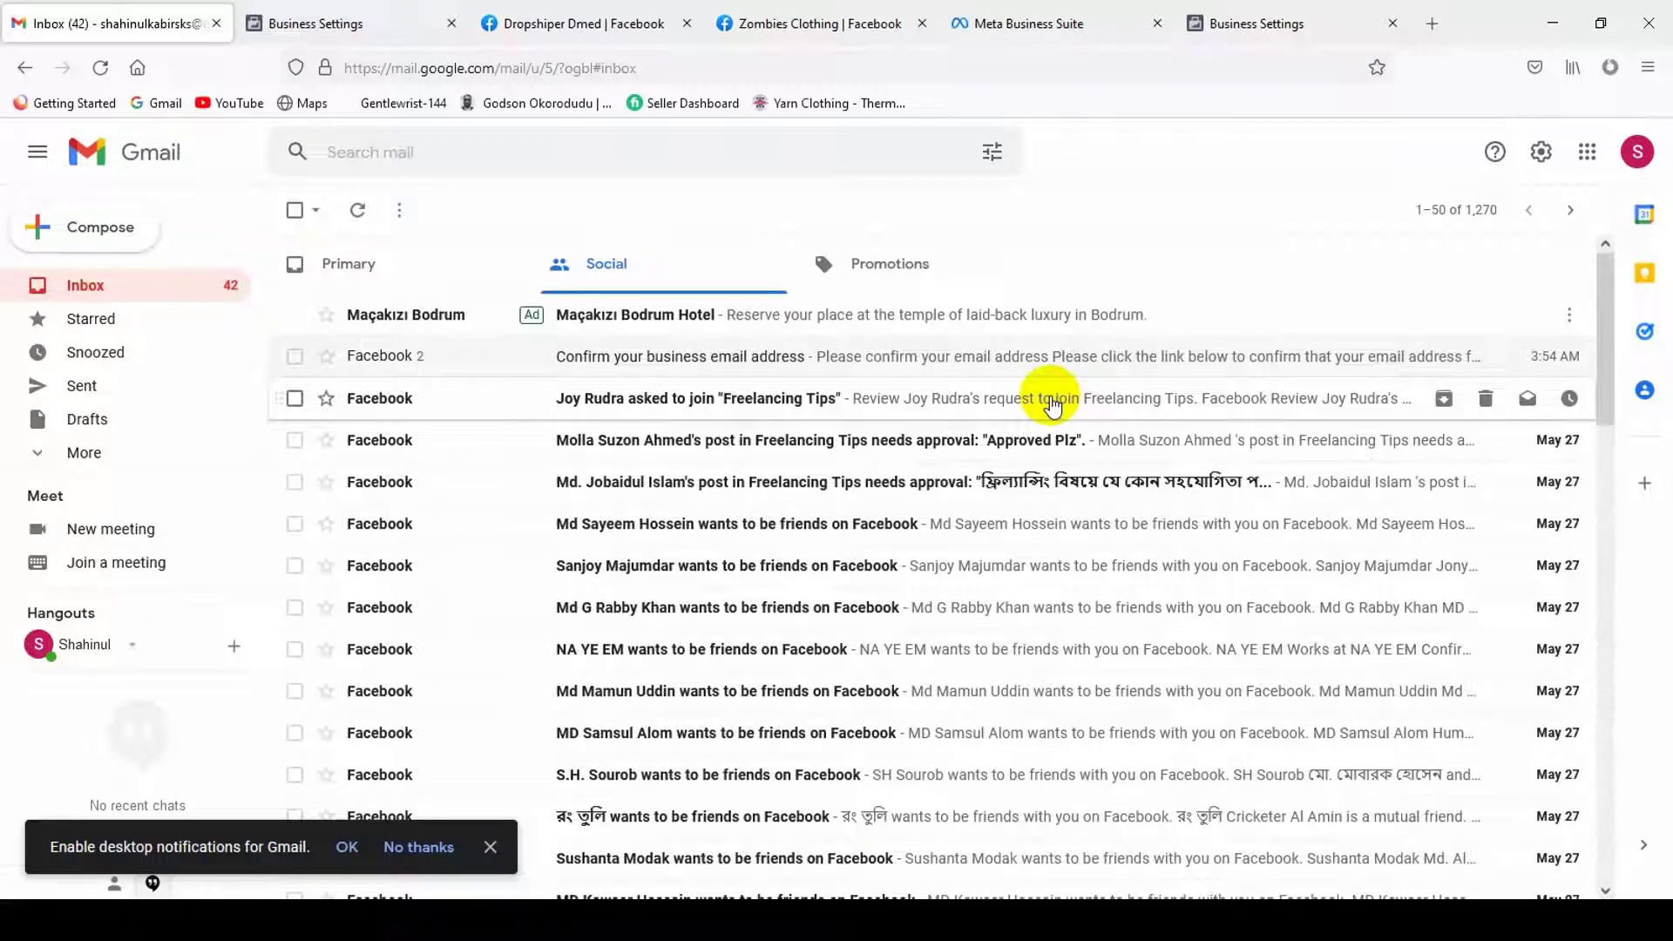
# - In the new Business Settings tab, check the admin's email now shows as verified
pyautogui.click(366, 24)
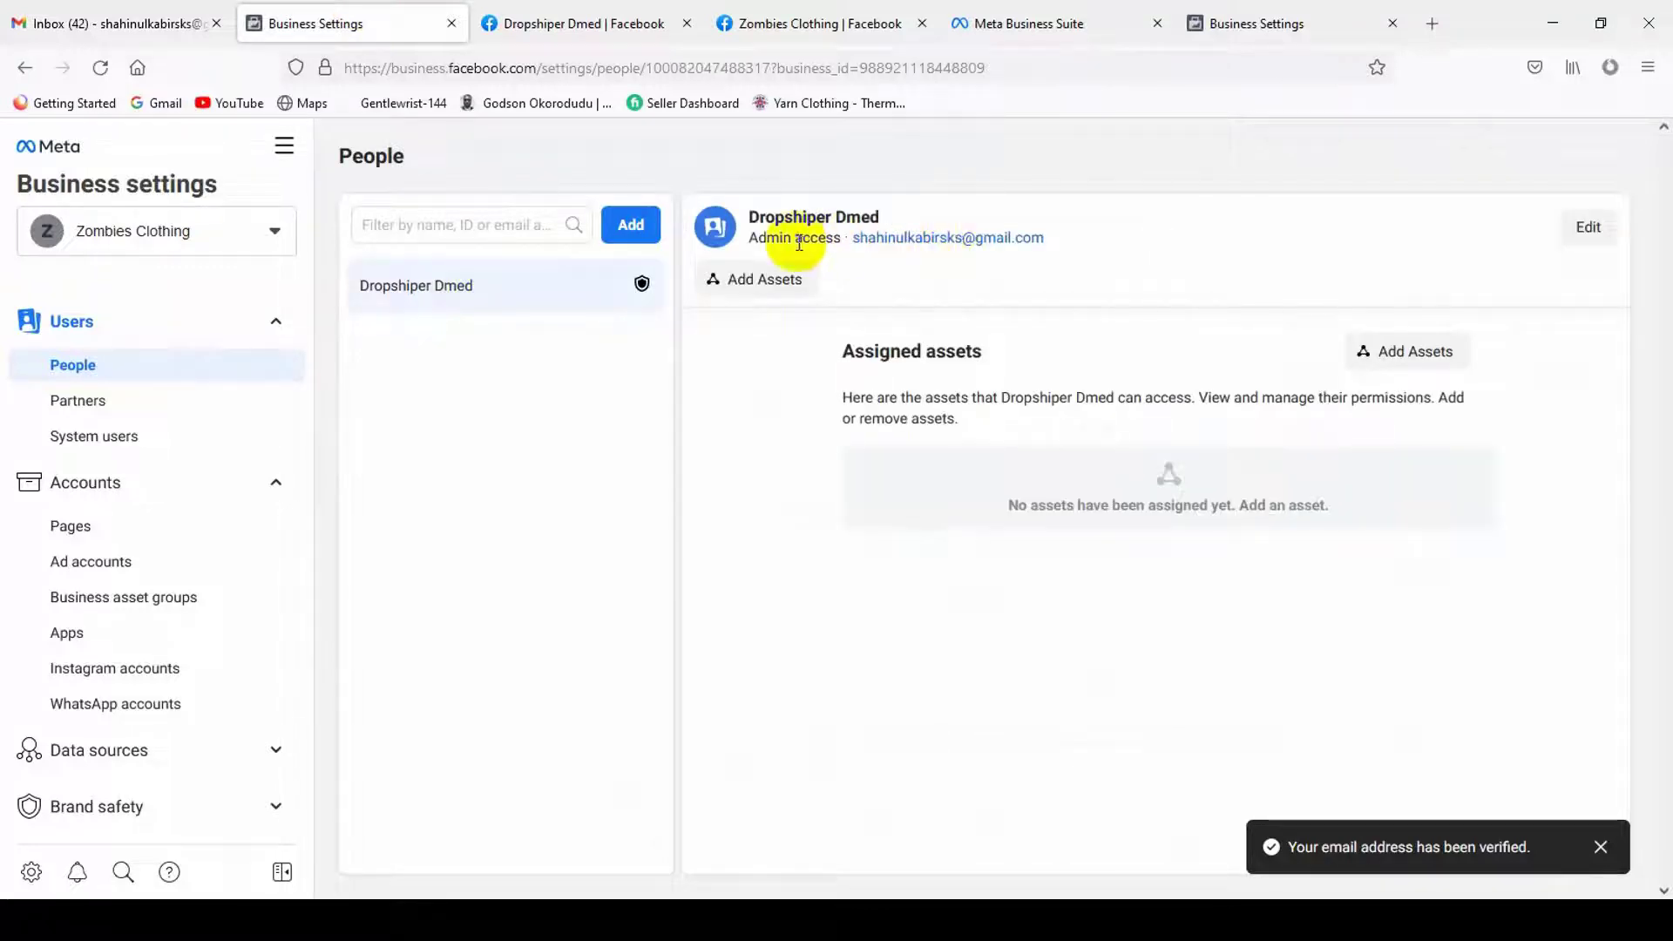
pyautogui.moveTo(802, 258)
pyautogui.mouseDown()
pyautogui.moveTo(1027, 235)
pyautogui.moveTo(821, 243)
pyautogui.mouseUp()
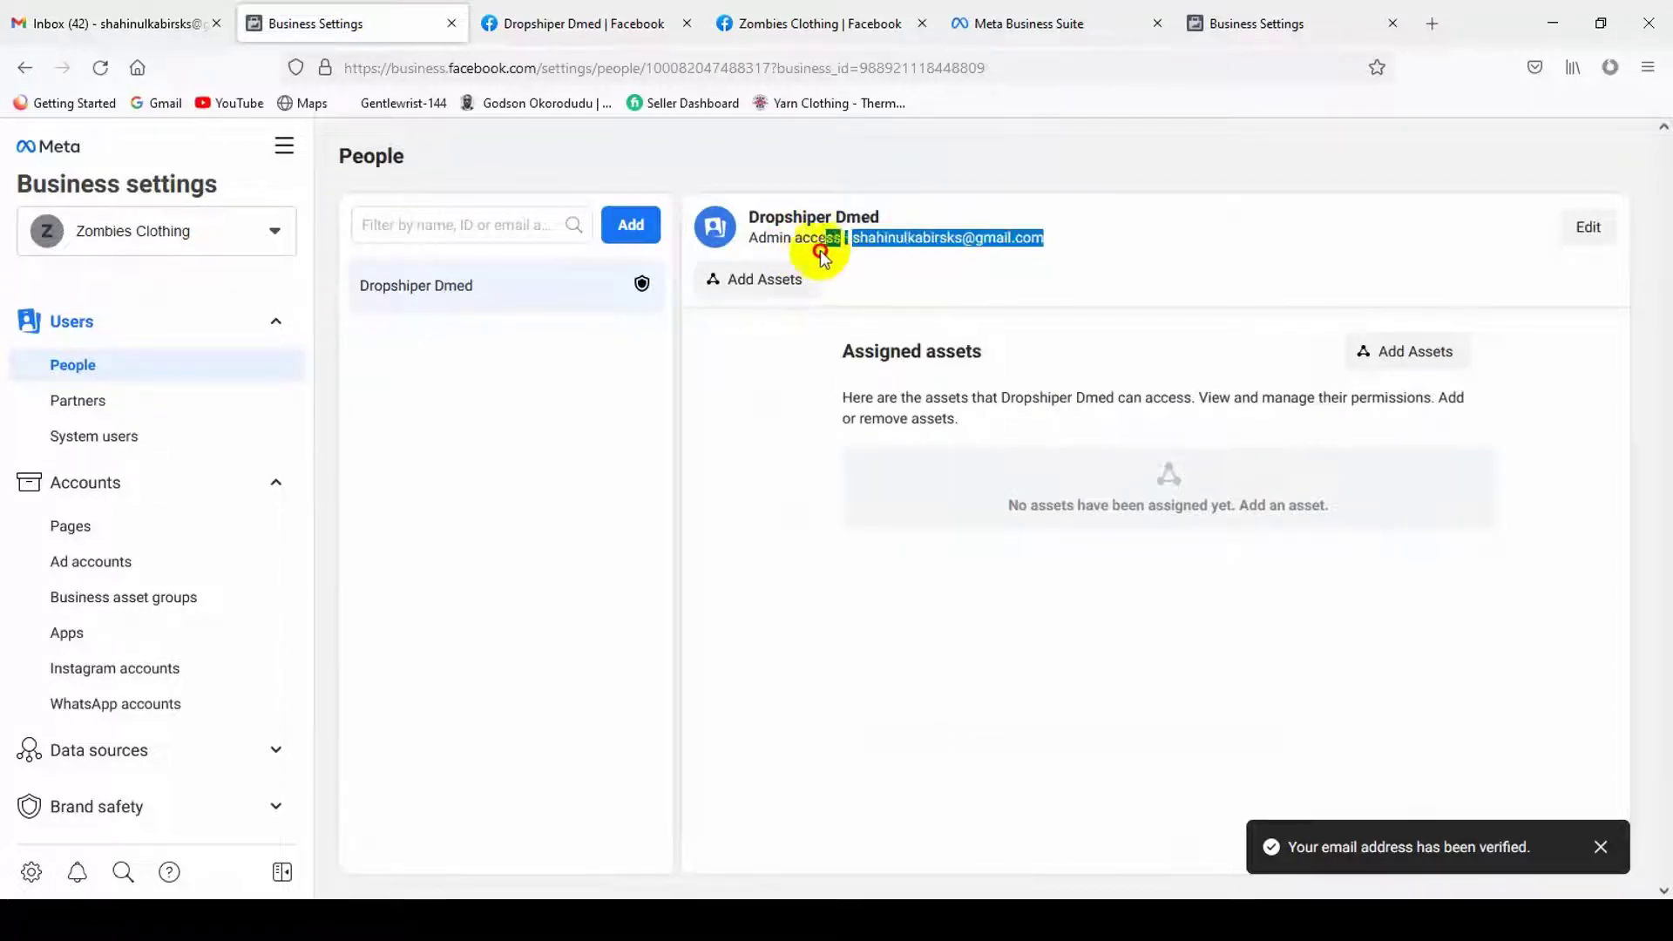
pyautogui.click(795, 245)
pyautogui.click(100, 370)
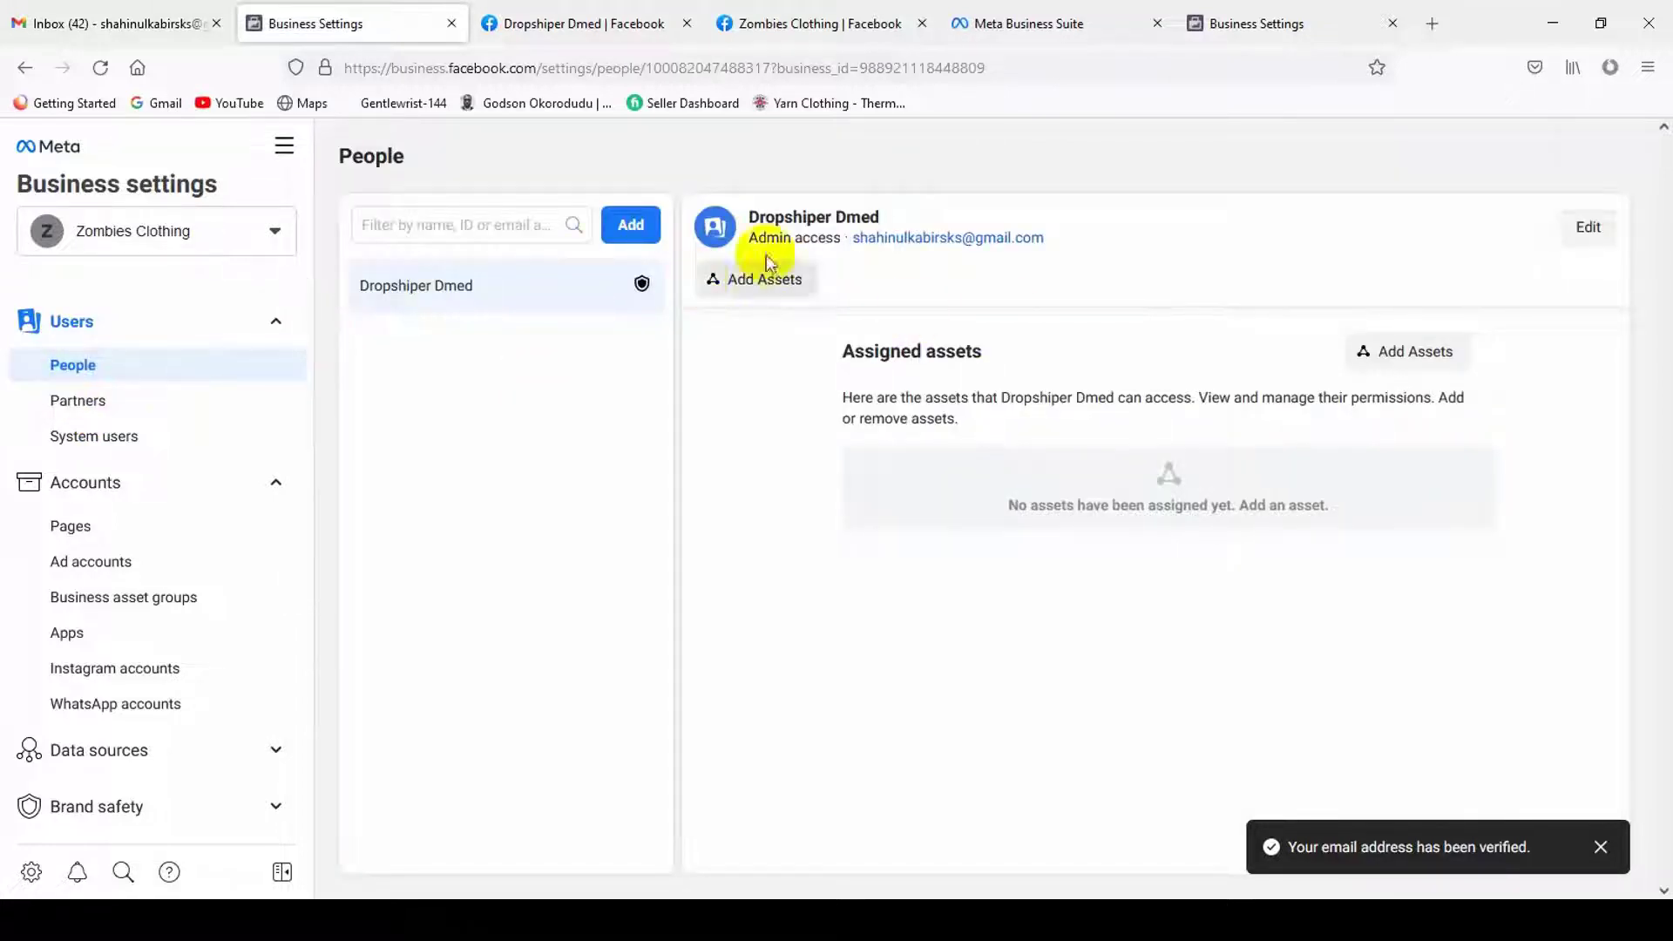
# - Look through the empty Pages and Ad accounts sections
pyautogui.click(95, 530)
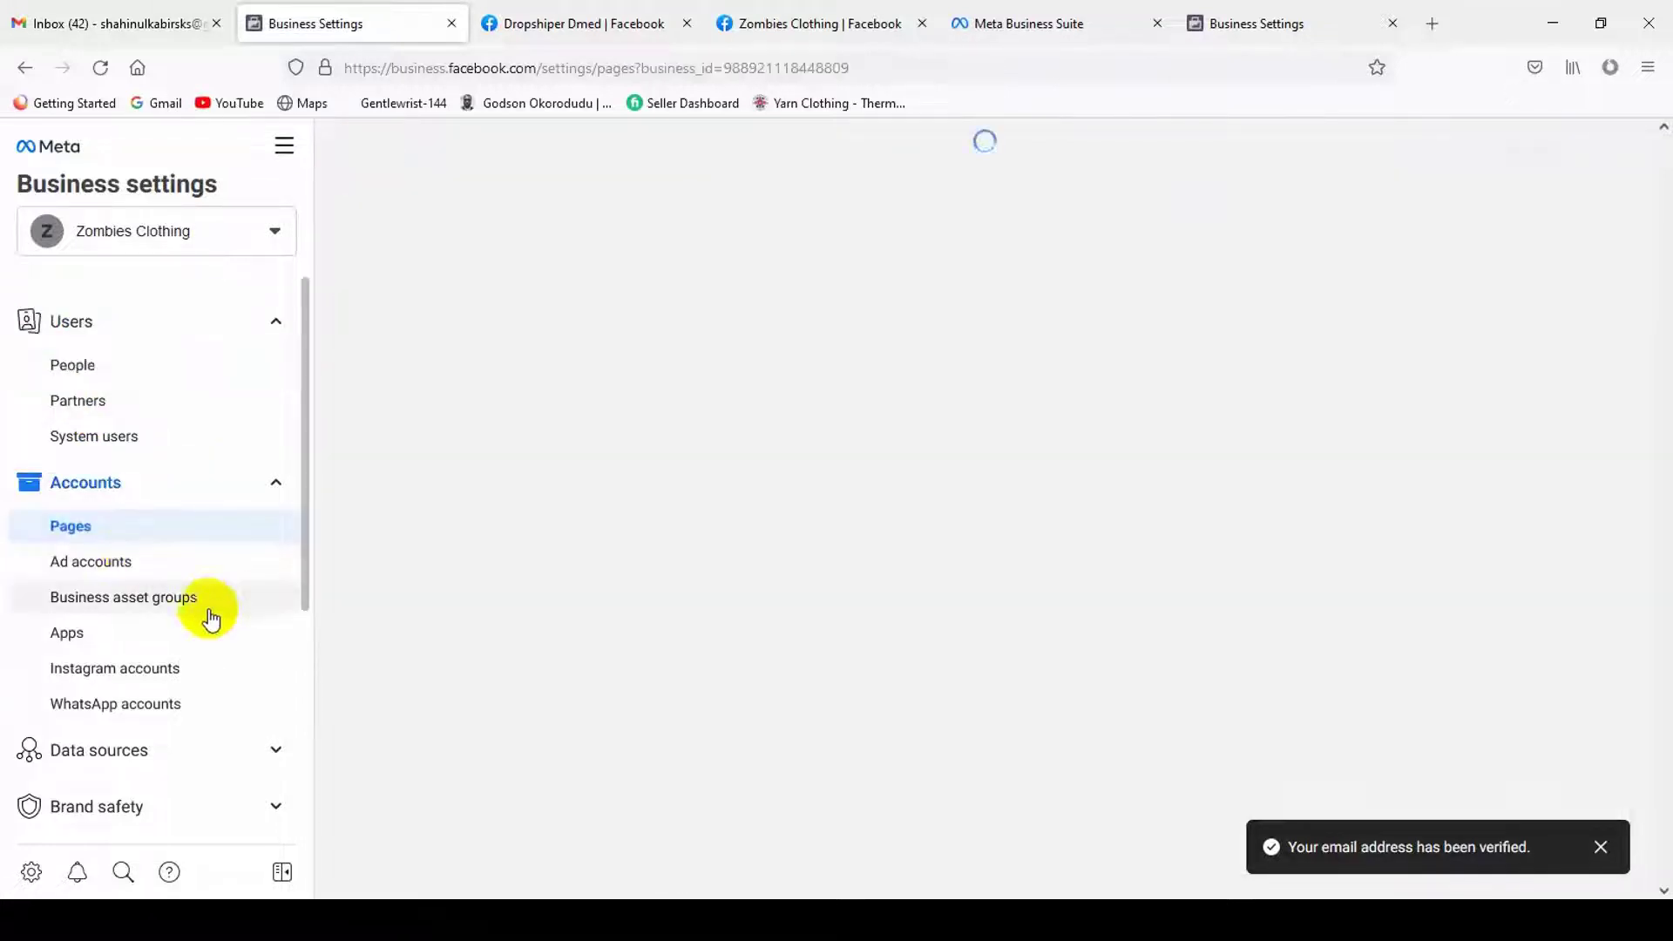
pyautogui.scroll(-3, 191, 627)
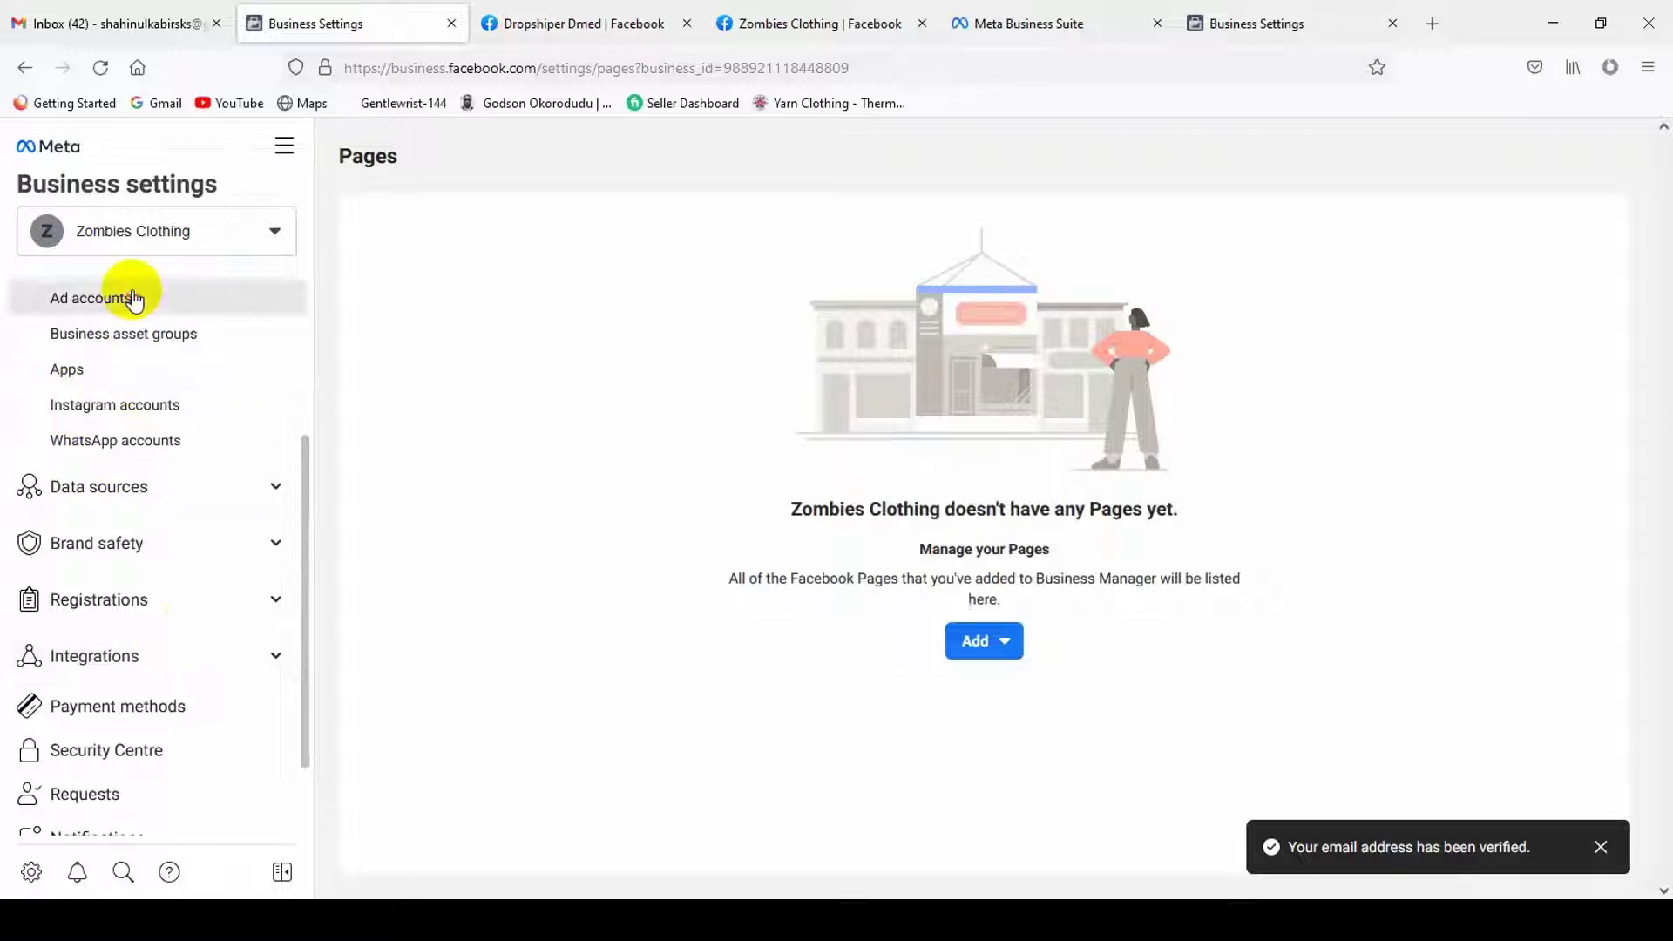
pyautogui.click(122, 298)
pyautogui.scroll(3, 126, 531)
pyautogui.click(104, 526)
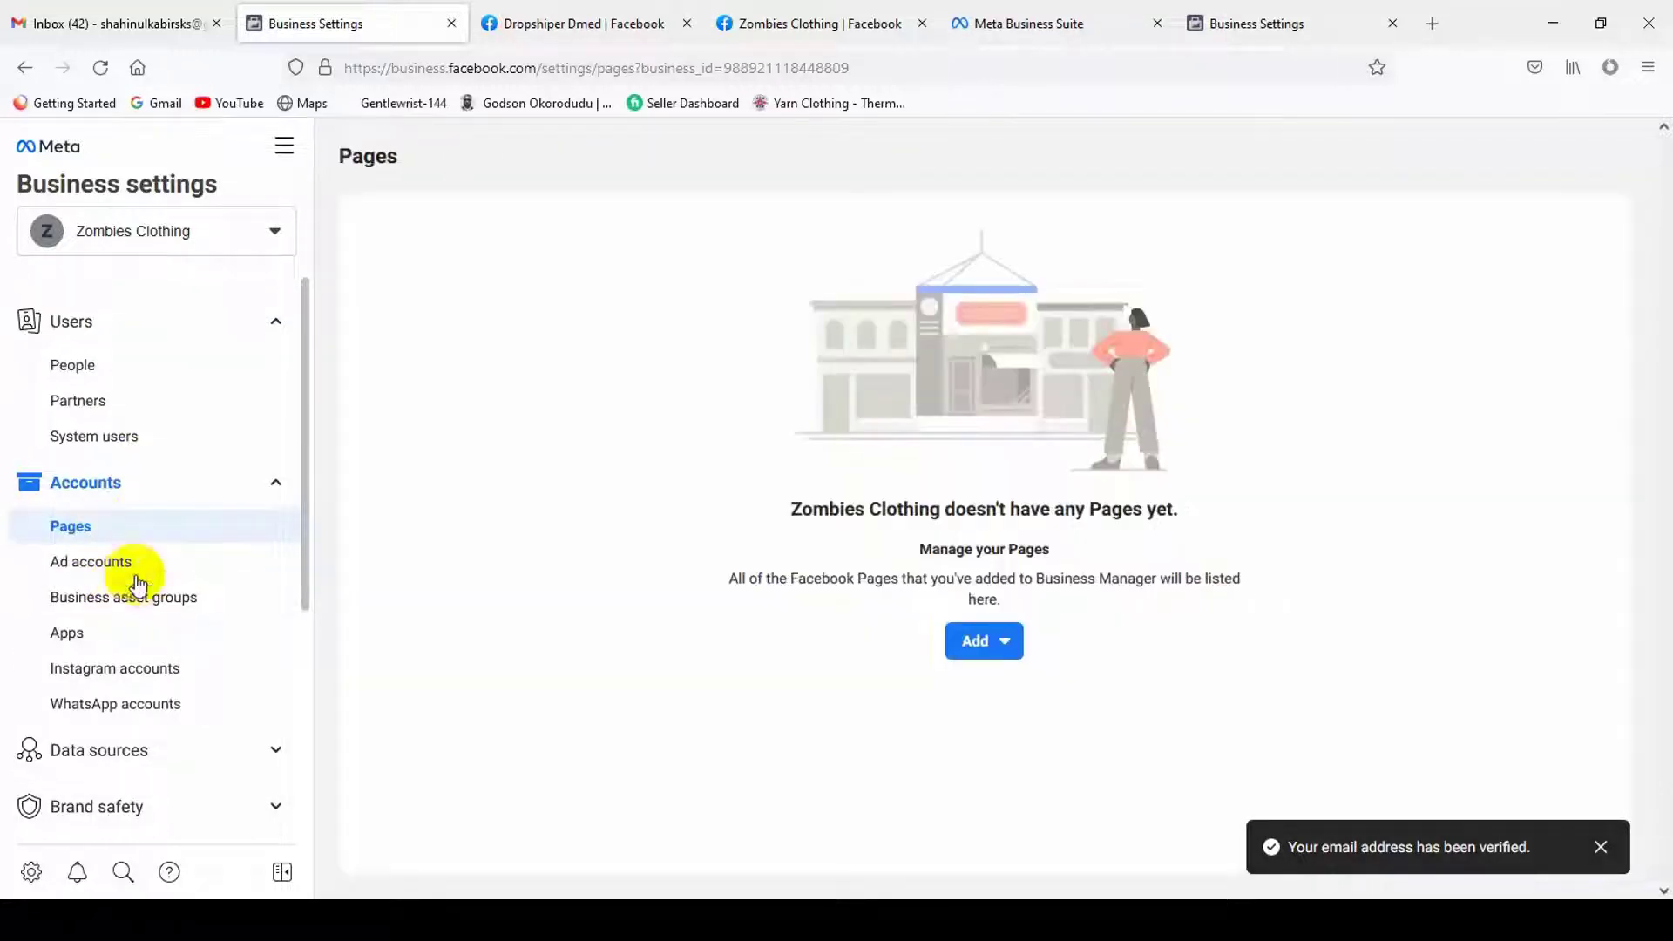
pyautogui.click(140, 563)
pyautogui.scroll(-1, 144, 575)
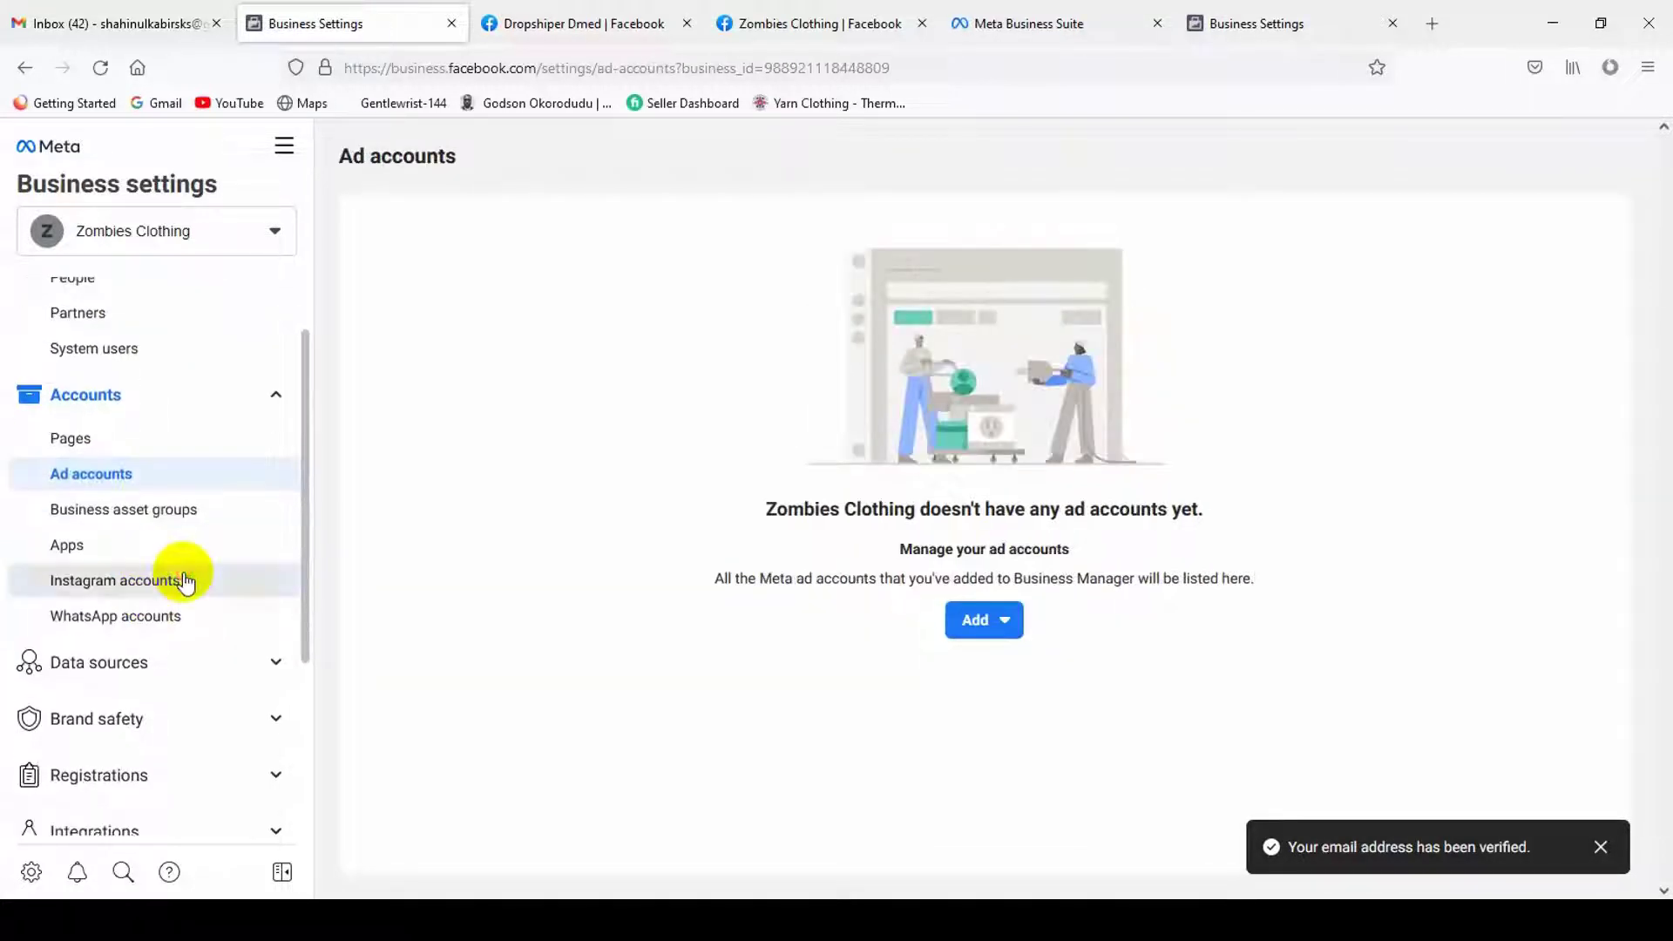
pyautogui.click(168, 579)
# - Dismiss the Business asset groups intro and check the Apps and Instagram accounts sections
pyautogui.click(174, 511)
pyautogui.scroll(-2, 157, 566)
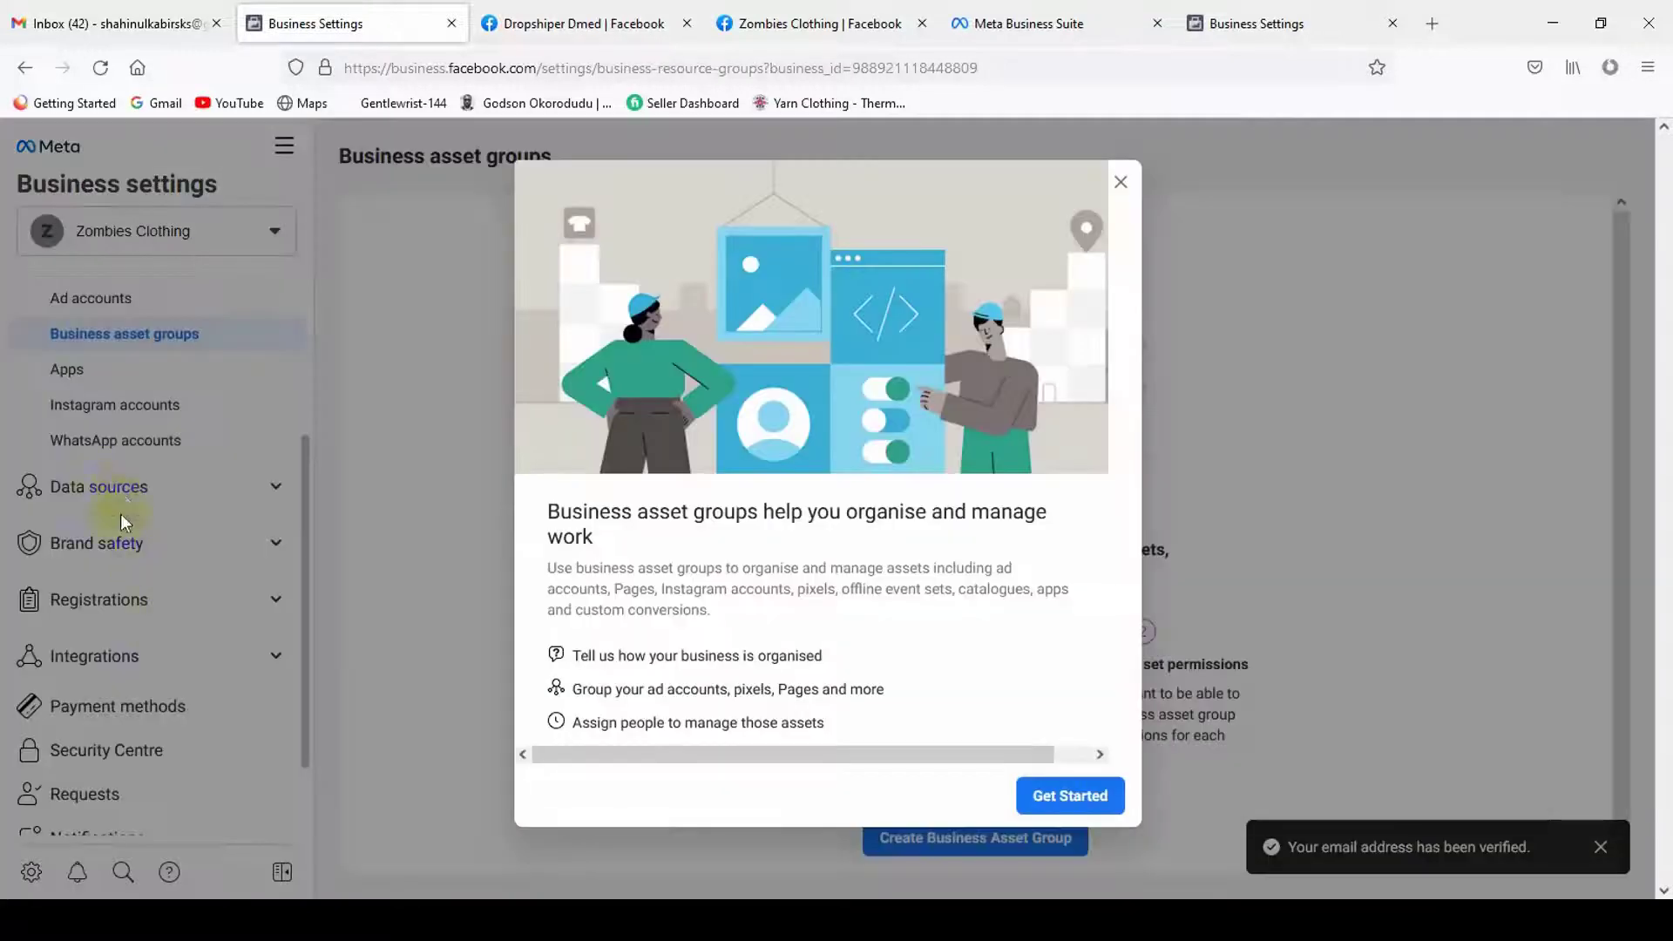
pyautogui.click(1132, 183)
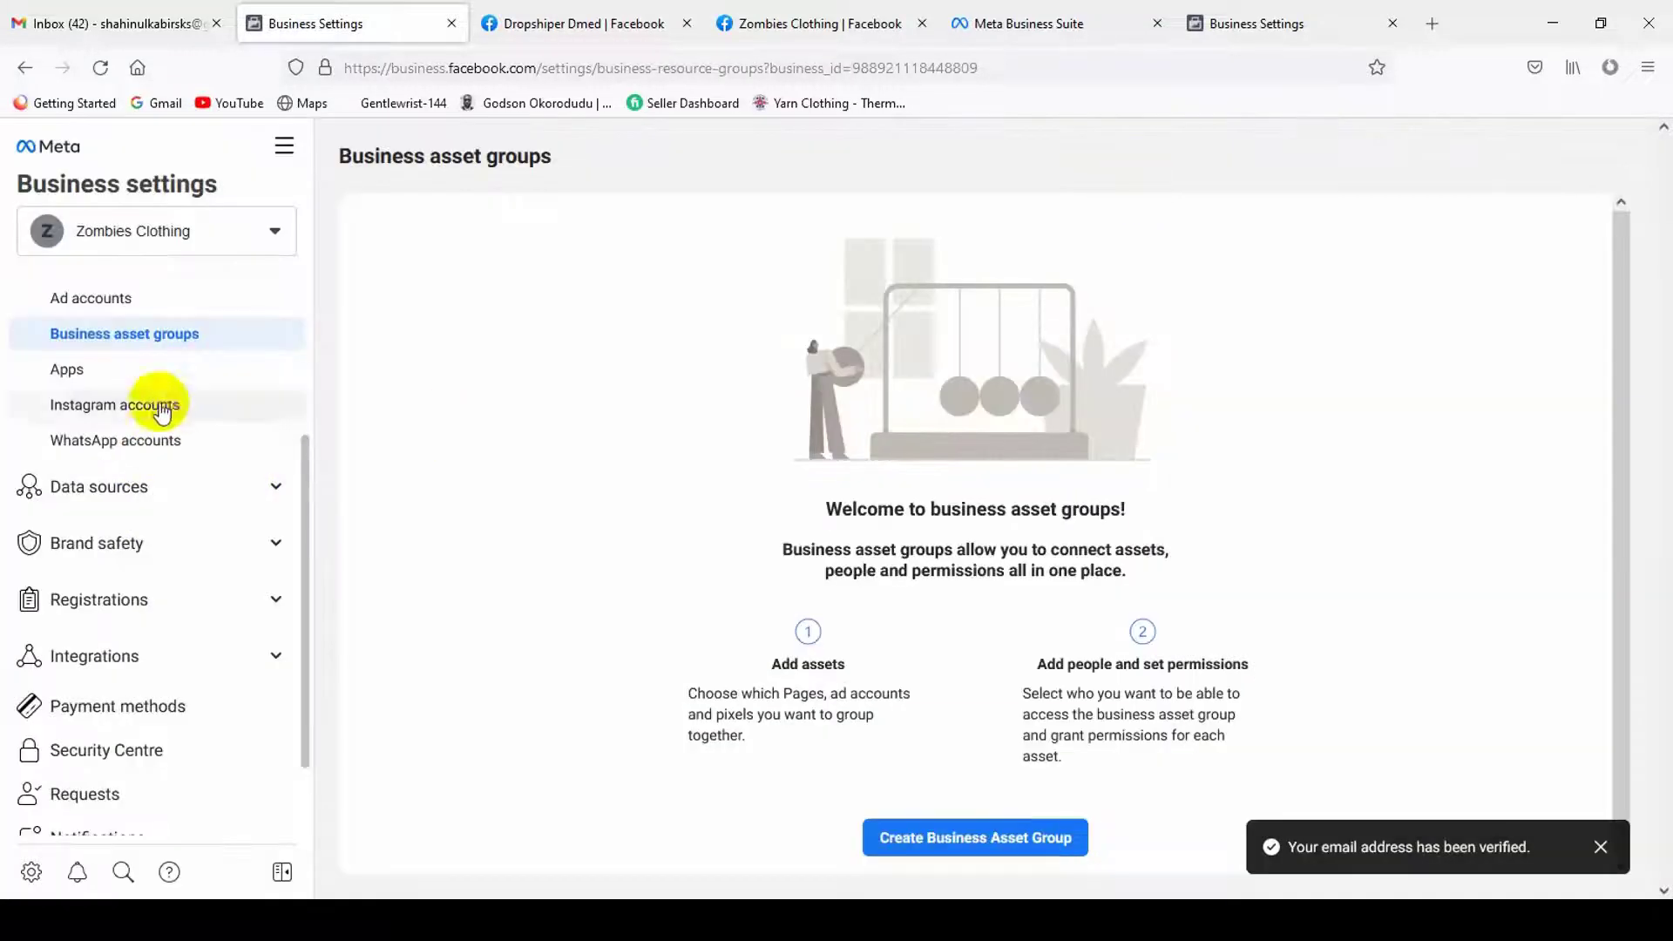
pyautogui.click(165, 373)
pyautogui.click(174, 408)
pyautogui.scroll(-2, 177, 488)
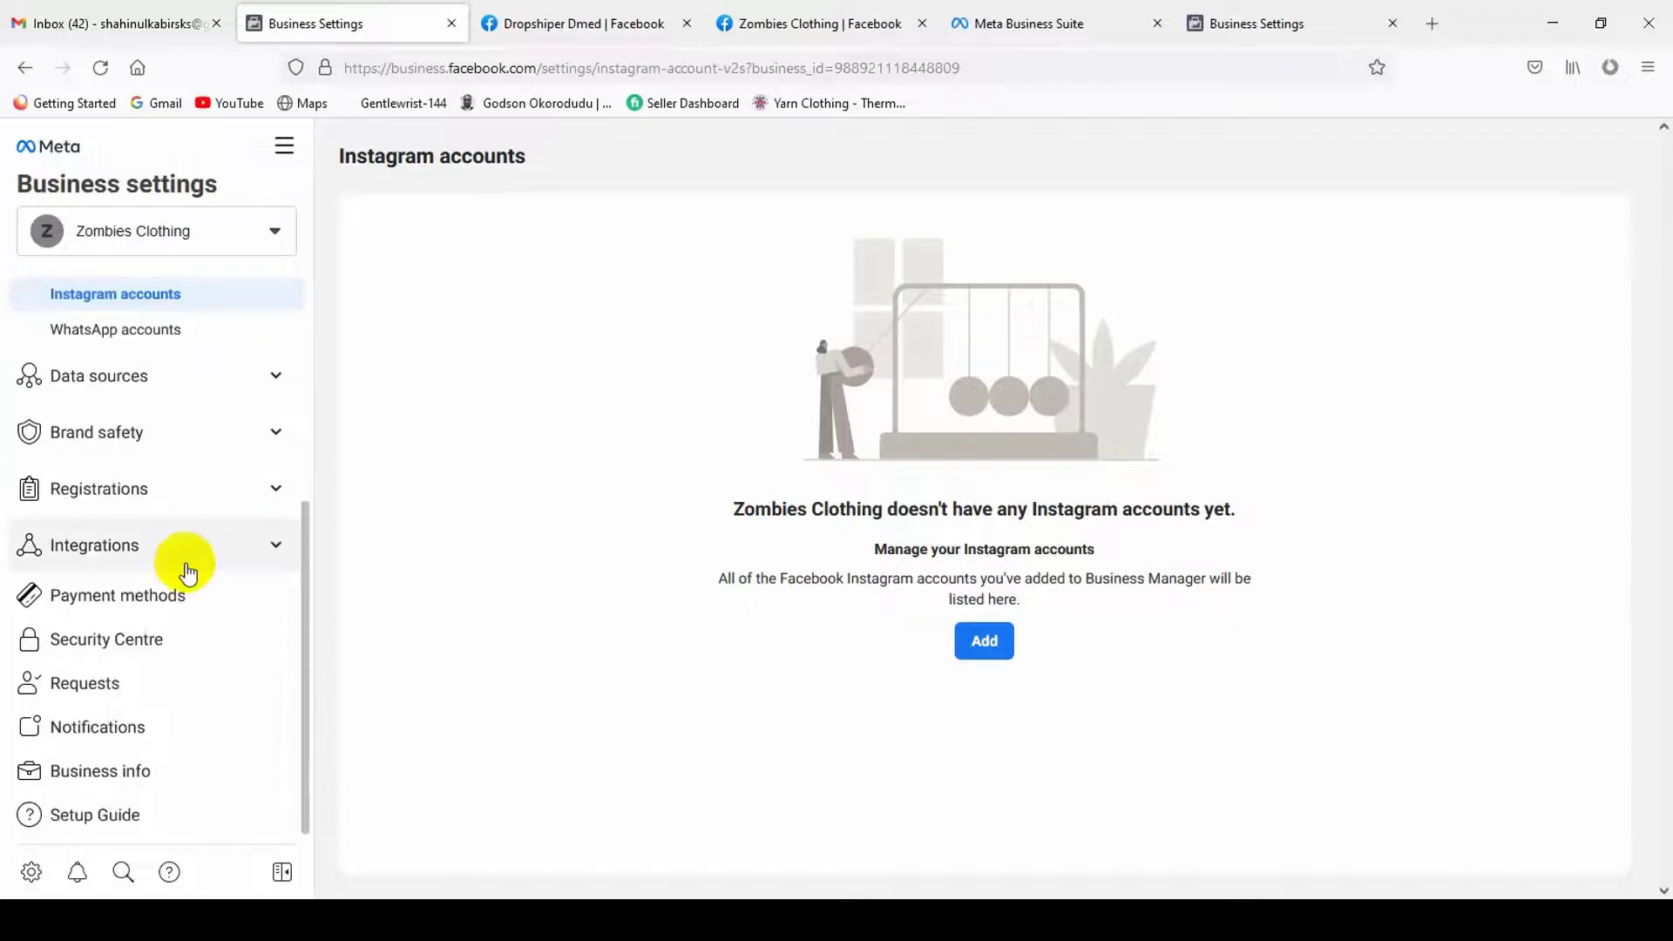